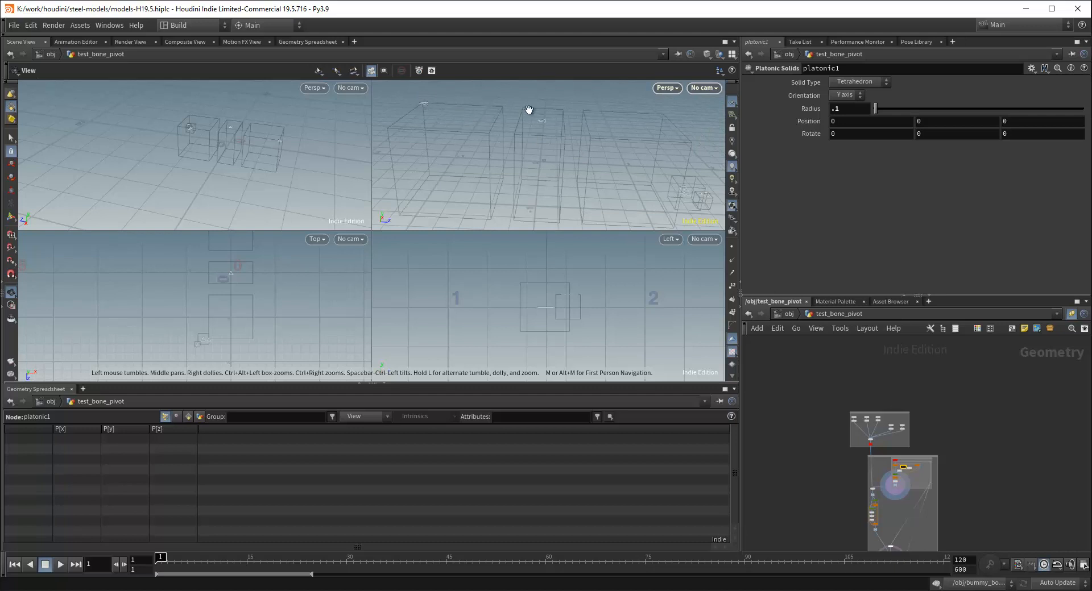
Examine the box geometry in the perspective view and the nodes that merge into the main_geo null
{"action": "left_click_drag", "start_coordinate": [589, 144], "coordinate": [653, 187]}
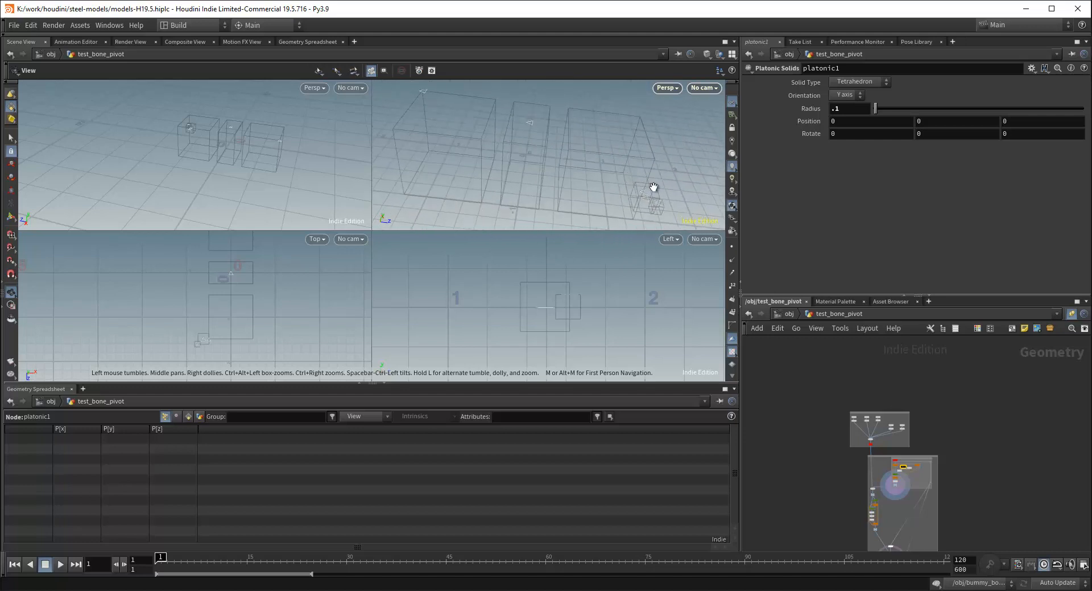
{"action": "key", "text": "f"}
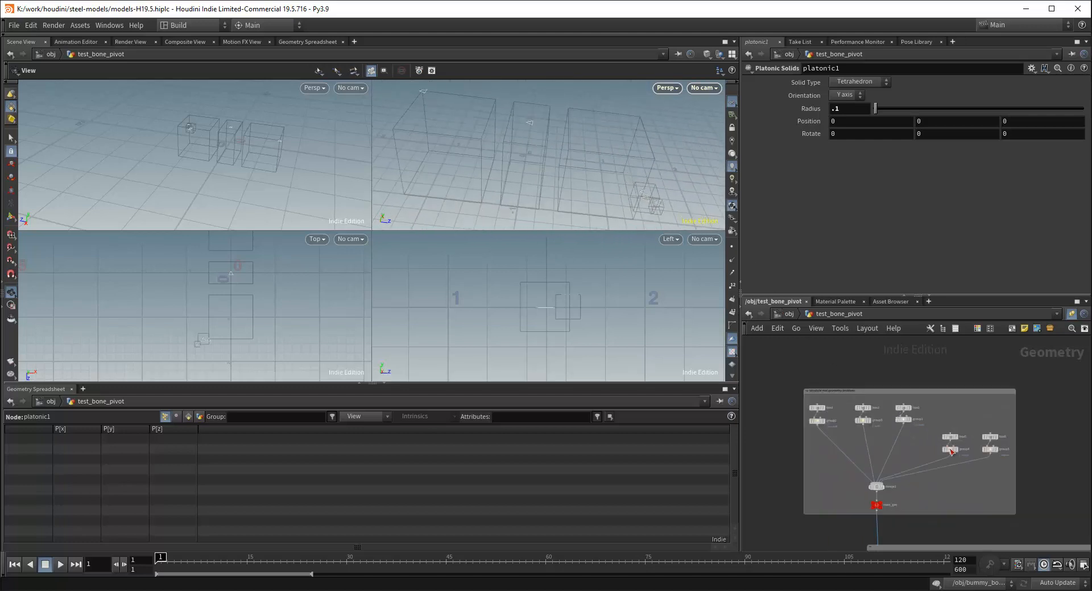
{"action": "scroll", "coordinate": [898, 512], "scroll_direction": "up", "scroll_amount": 5}
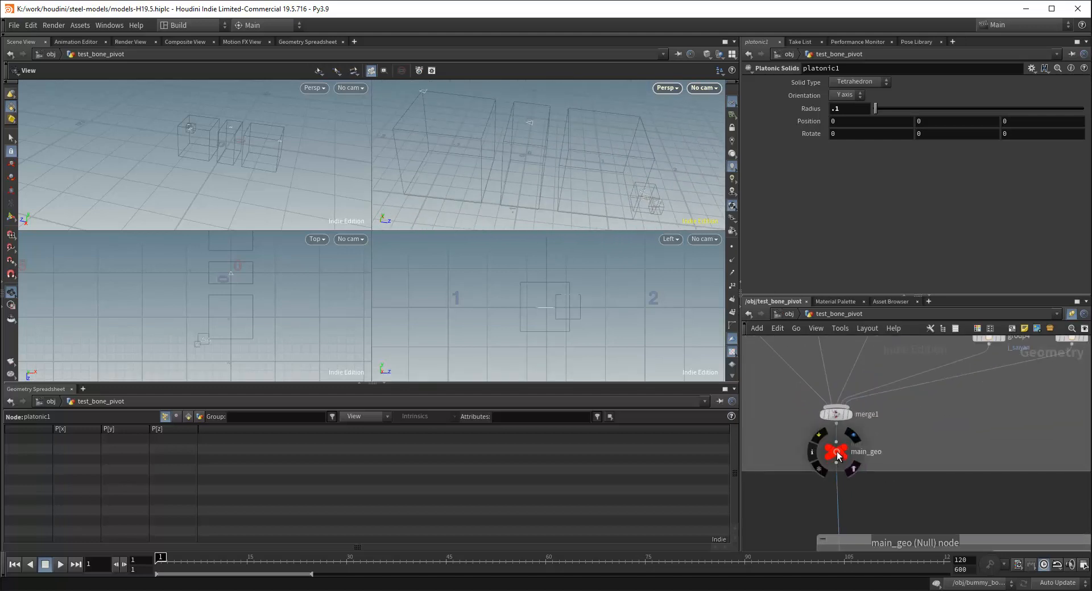
{"action": "scroll", "coordinate": [845, 452], "scroll_direction": "down", "scroll_amount": 5}
{"action": "middle_click_drag", "start_coordinate": [894, 434], "coordinate": [889, 464]}
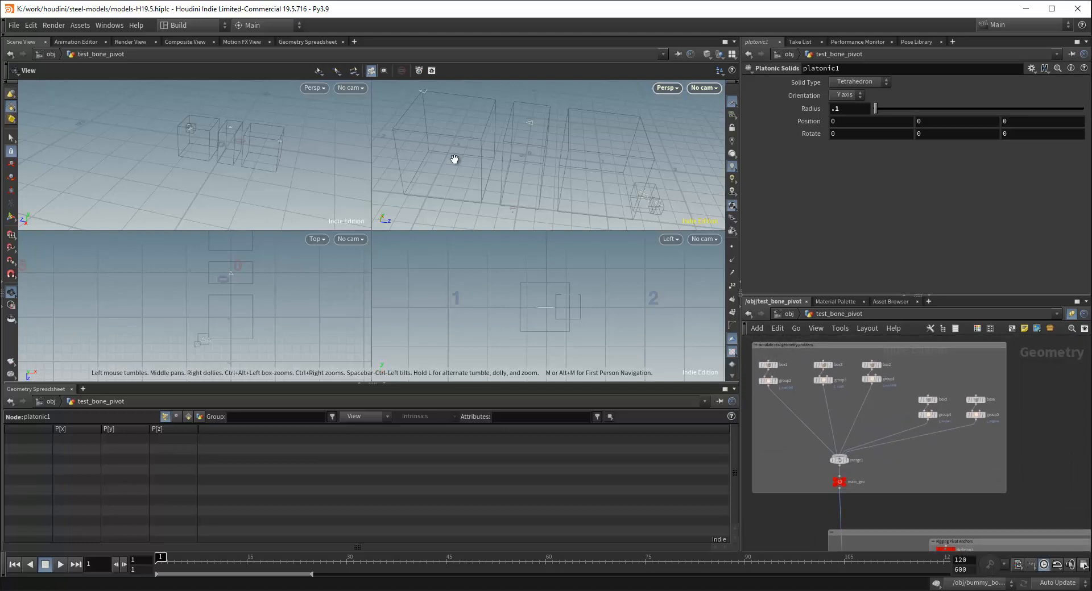
{"action": "mouse_move", "coordinate": [838, 482]}
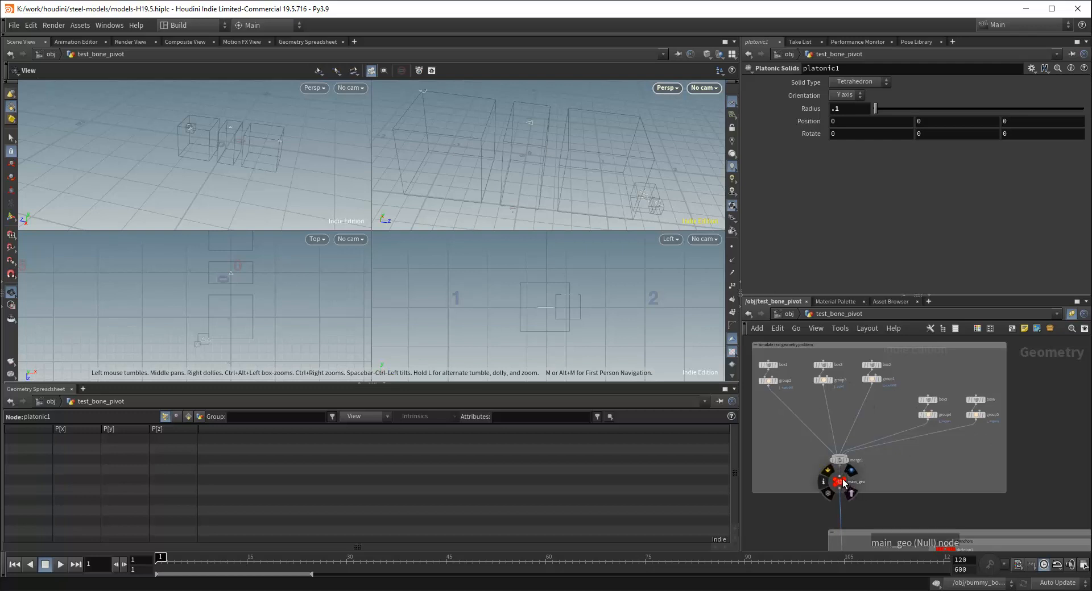
{"action": "middle_click_drag", "start_coordinate": [919, 509], "coordinate": [901, 419]}
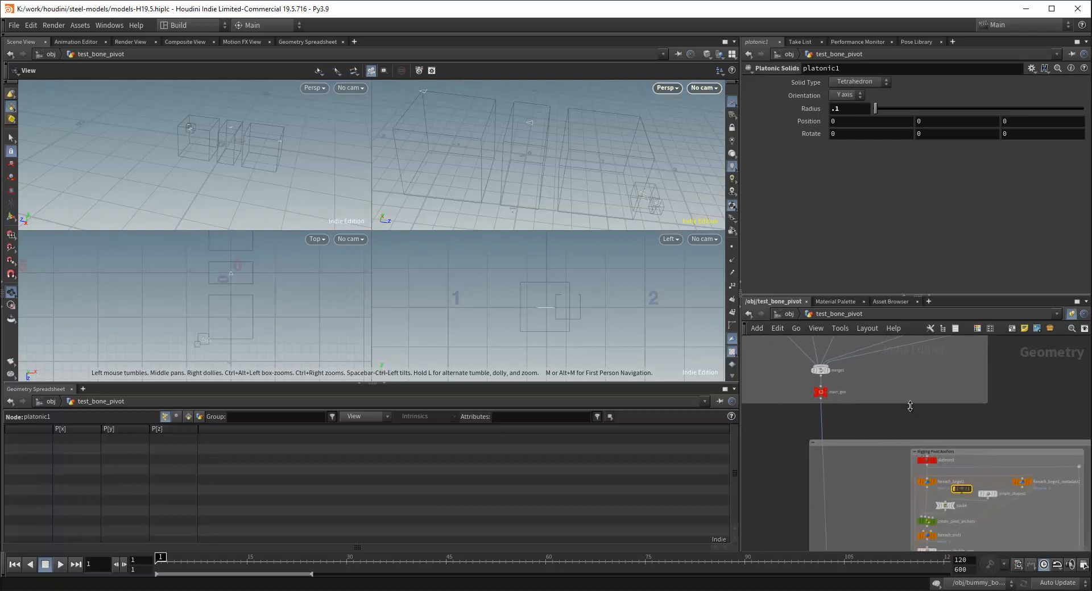
Inspect the point data of the skeleton1 node and of the main_geo null
{"action": "middle_click_drag", "start_coordinate": [973, 417], "coordinate": [918, 381]}
{"action": "scroll", "coordinate": [904, 426], "scroll_direction": "up", "scroll_amount": 4}
{"action": "left_click", "coordinate": [845, 426]}
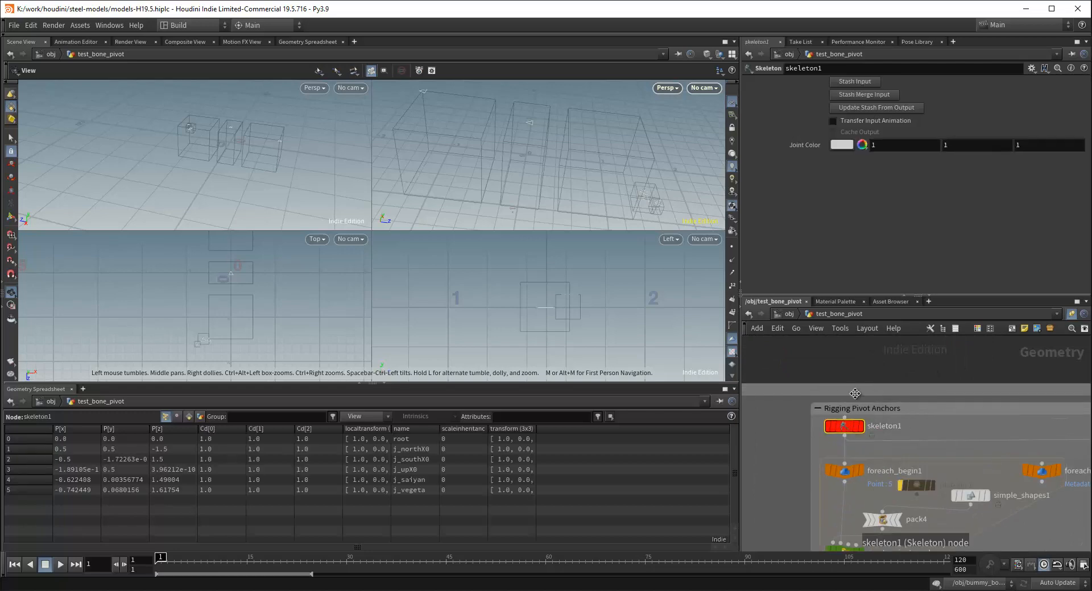
{"action": "scroll", "coordinate": [848, 425], "scroll_direction": "down", "scroll_amount": 5}
{"action": "left_click", "coordinate": [817, 383]}
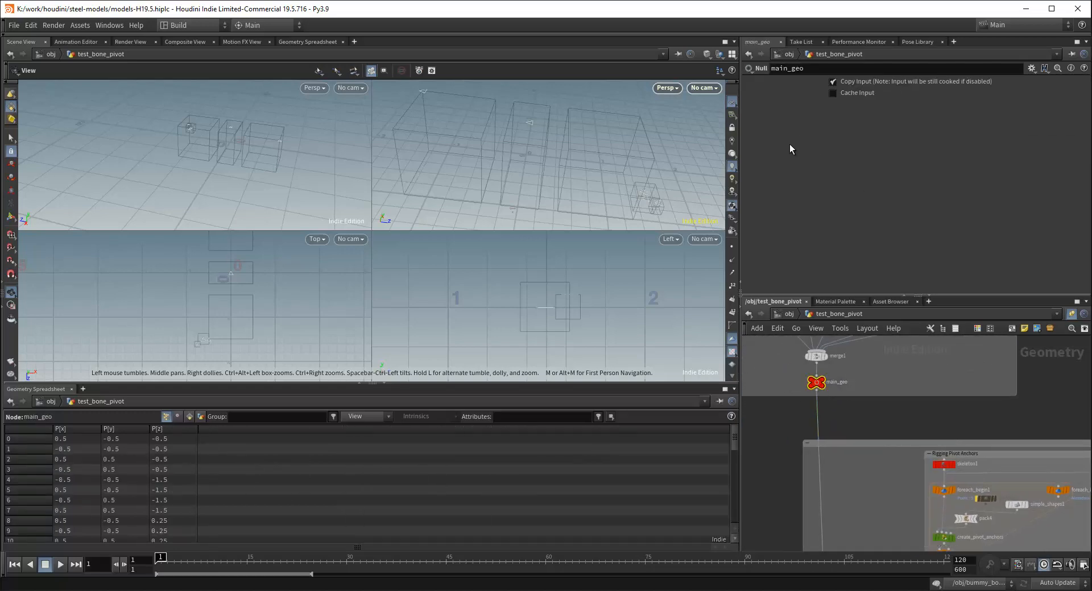
Activate the skeleton1 node's joint display and examine its joint chain around the boxes from several angles
{"action": "middle_click_drag", "start_coordinate": [862, 403], "coordinate": [821, 376]}
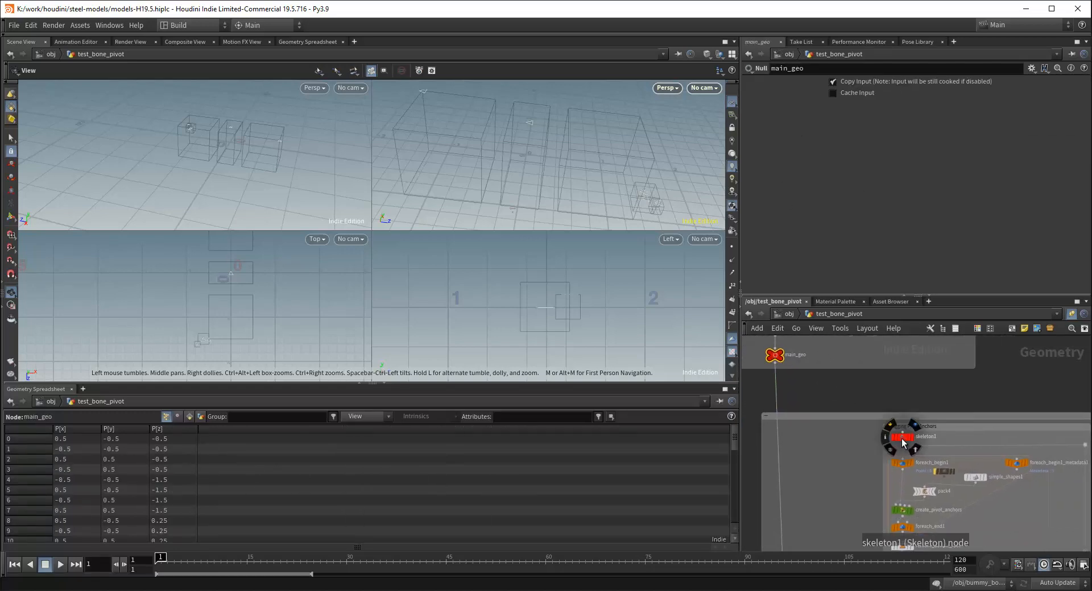
{"action": "left_click", "coordinate": [902, 438]}
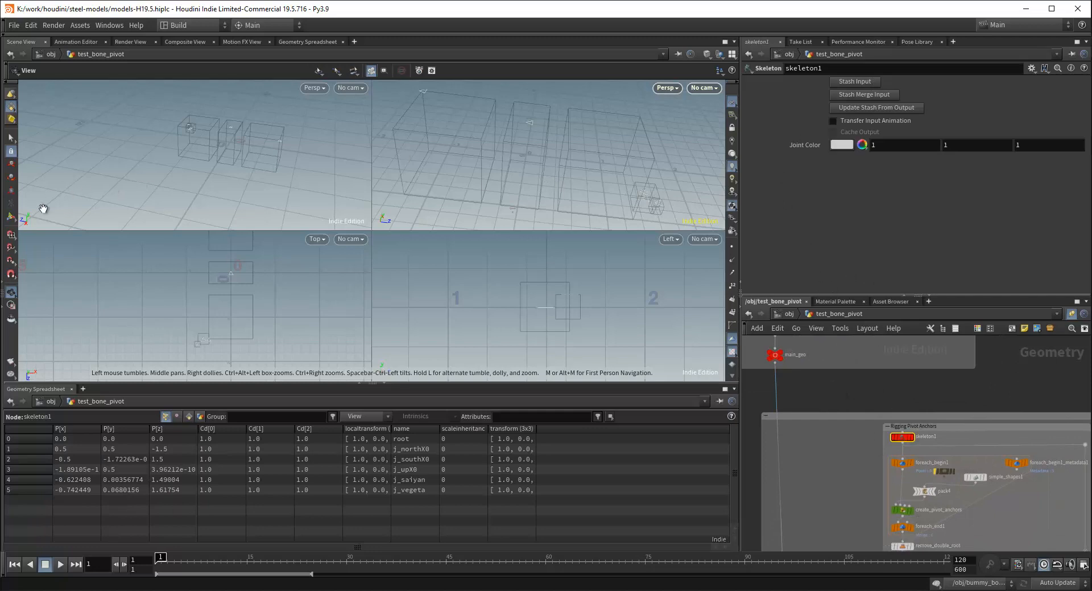
{"action": "key", "text": "Return"}
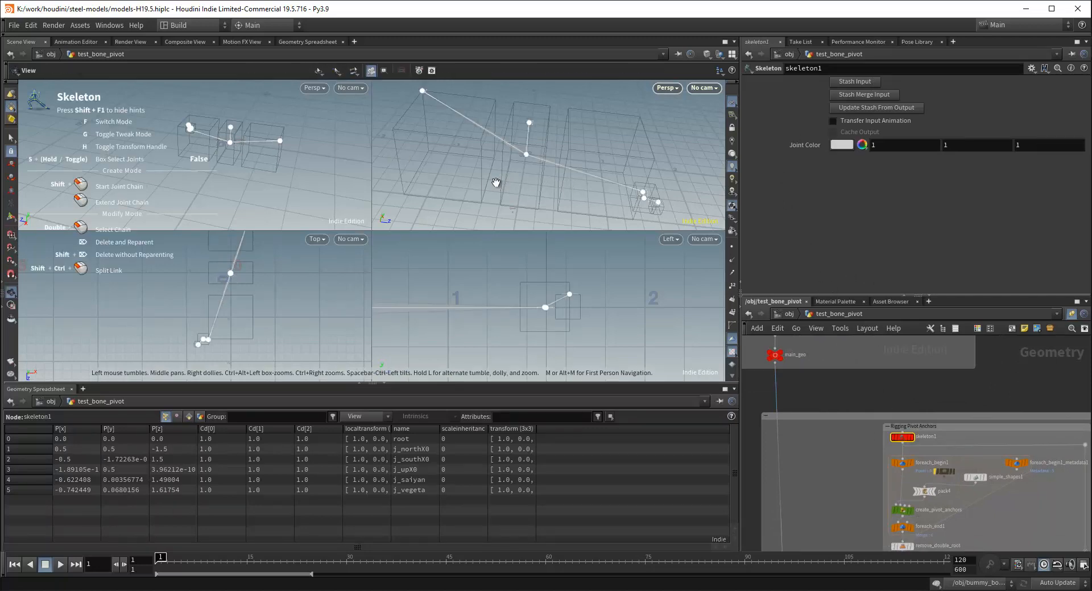
{"action": "left_click_drag", "start_coordinate": [496, 182], "coordinate": [531, 151]}
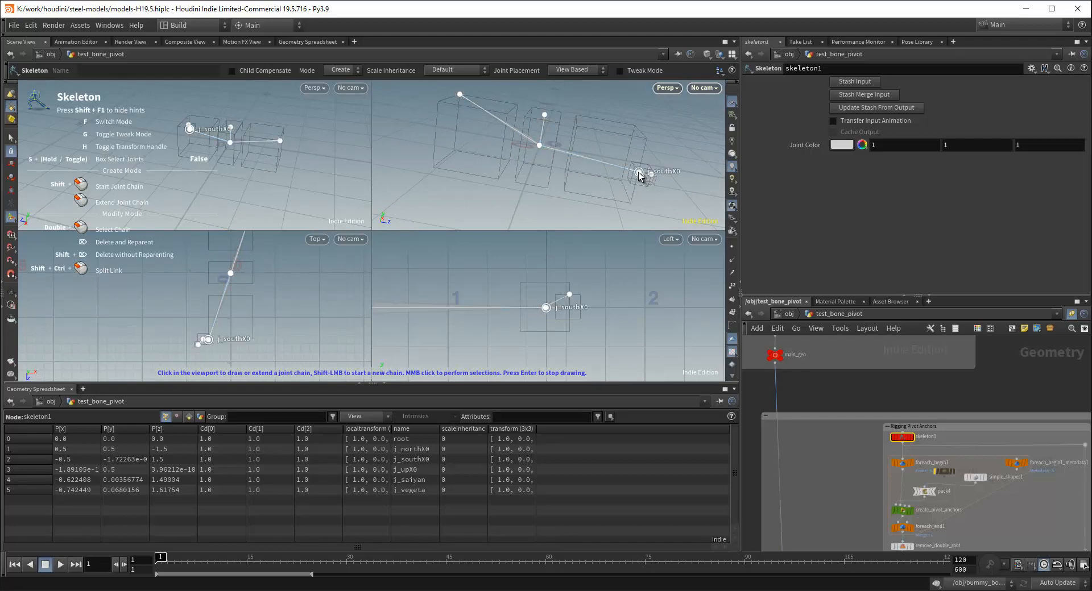
{"action": "left_click_drag", "start_coordinate": [598, 140], "coordinate": [605, 199], "text": "alt"}
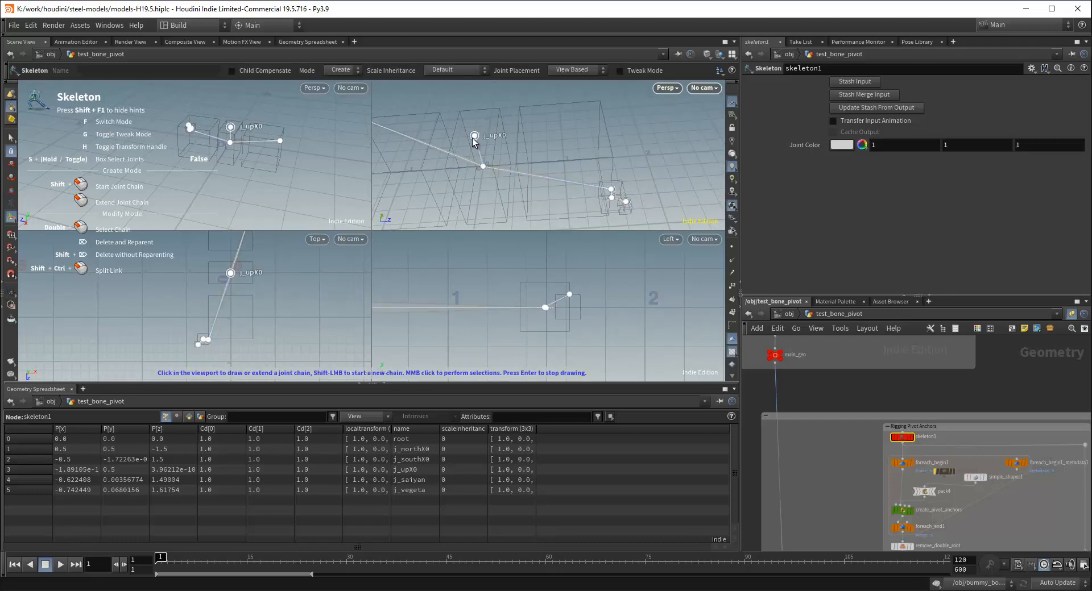
{"action": "left_click_drag", "start_coordinate": [473, 141], "coordinate": [538, 155], "text": "alt"}
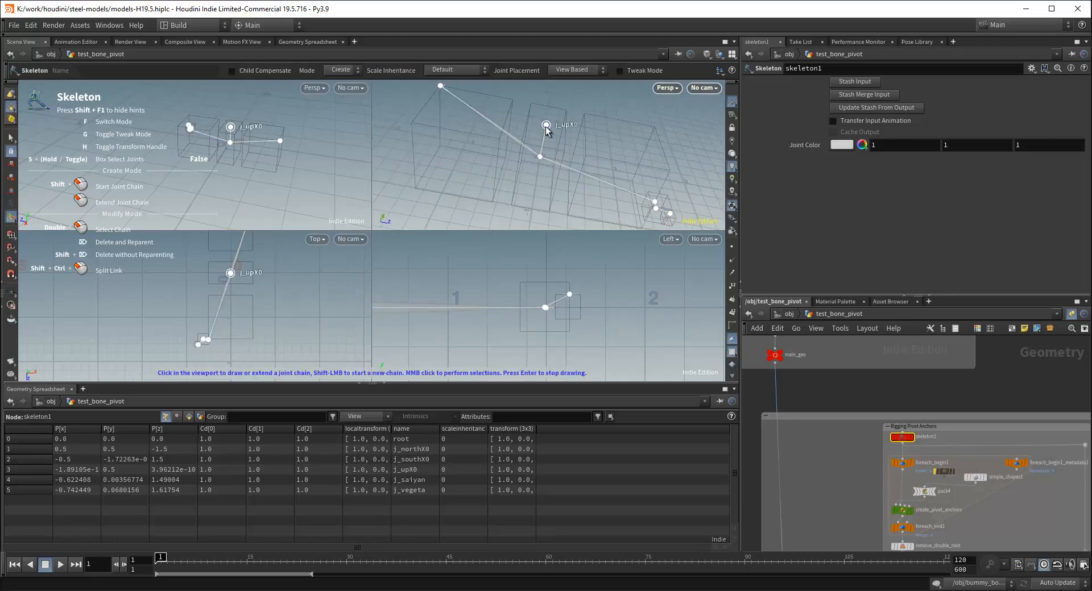
{"action": "left_click_drag", "start_coordinate": [445, 103], "coordinate": [586, 184], "text": "alt"}
Examine the node network from the Rigging Pivot Anchors group to the merge and loop nodes beside it
{"action": "scroll", "coordinate": [830, 386], "scroll_direction": "down", "scroll_amount": 5}
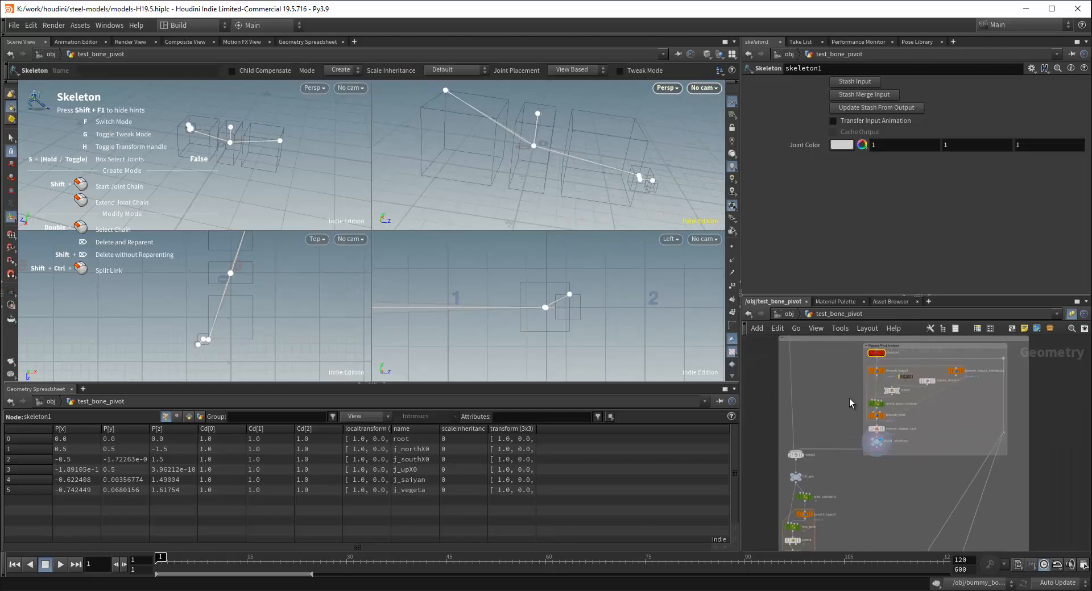
{"action": "scroll", "coordinate": [820, 384], "scroll_direction": "down", "scroll_amount": 2}
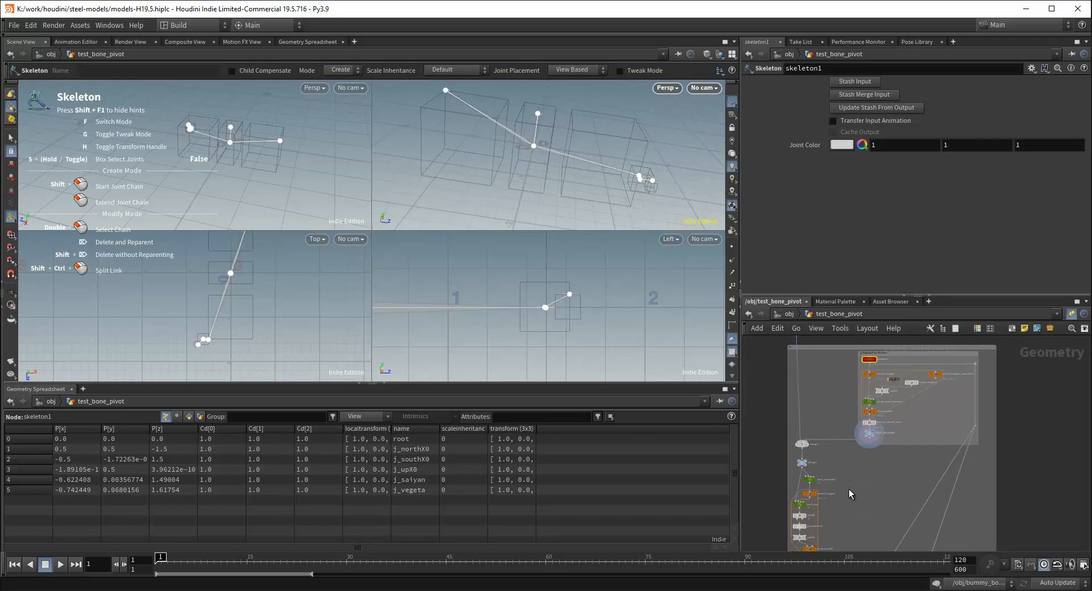
{"action": "scroll", "coordinate": [887, 466], "scroll_direction": "down", "scroll_amount": 3}
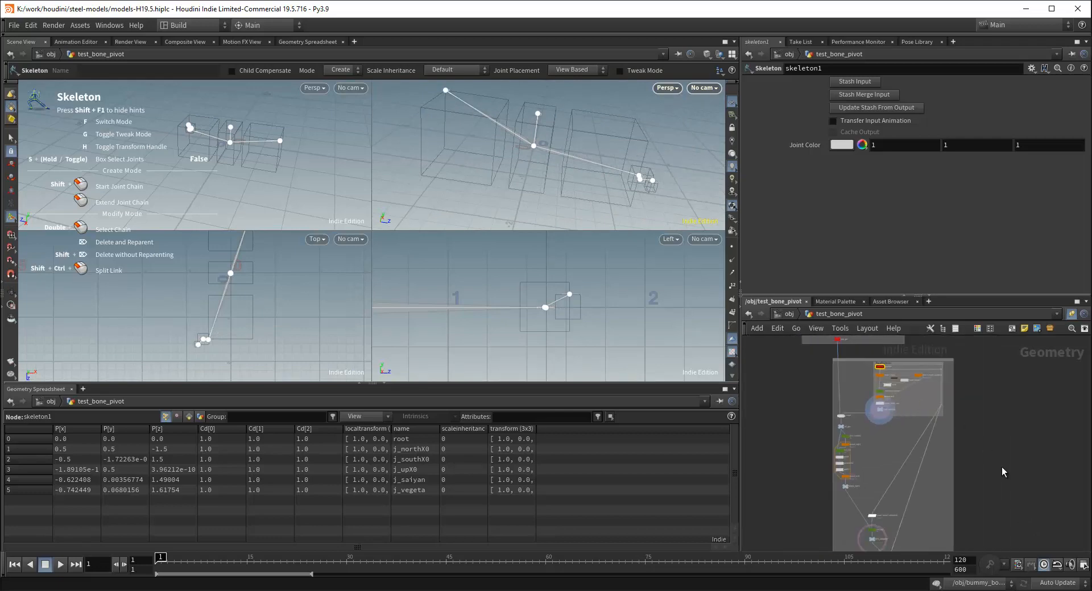
{"action": "middle_click_drag", "start_coordinate": [1002, 467], "coordinate": [993, 432]}
{"action": "scroll", "coordinate": [878, 460], "scroll_direction": "up", "scroll_amount": 5}
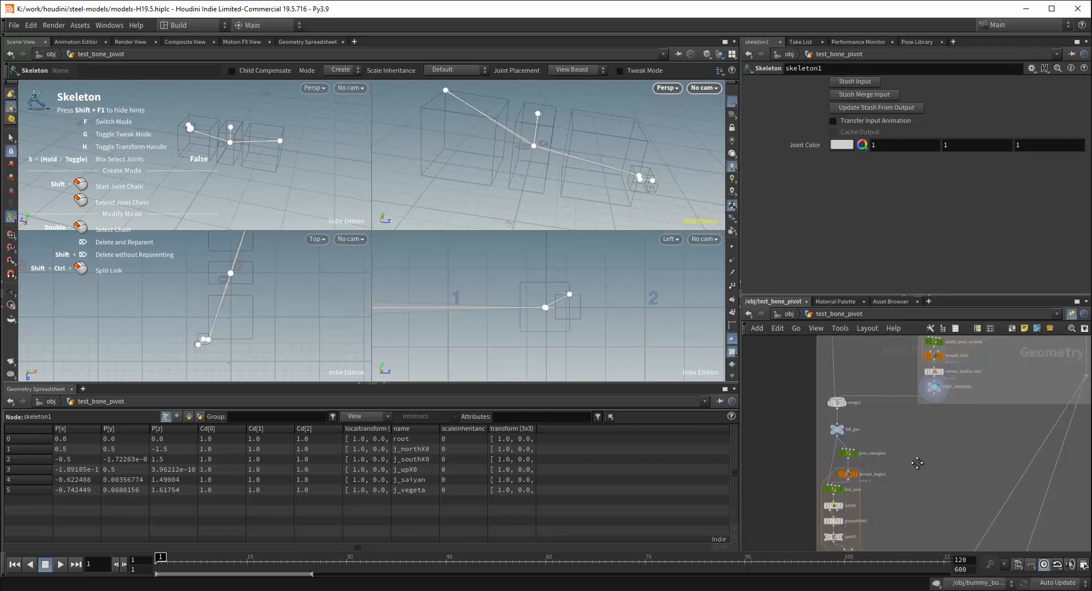
{"action": "middle_click_drag", "start_coordinate": [917, 464], "coordinate": [916, 413]}
{"action": "scroll", "coordinate": [852, 417], "scroll_direction": "down", "scroll_amount": 1}
{"action": "middle_click_drag", "start_coordinate": [887, 446], "coordinate": [869, 481]}
{"action": "middle_click_drag", "start_coordinate": [930, 435], "coordinate": [919, 453]}
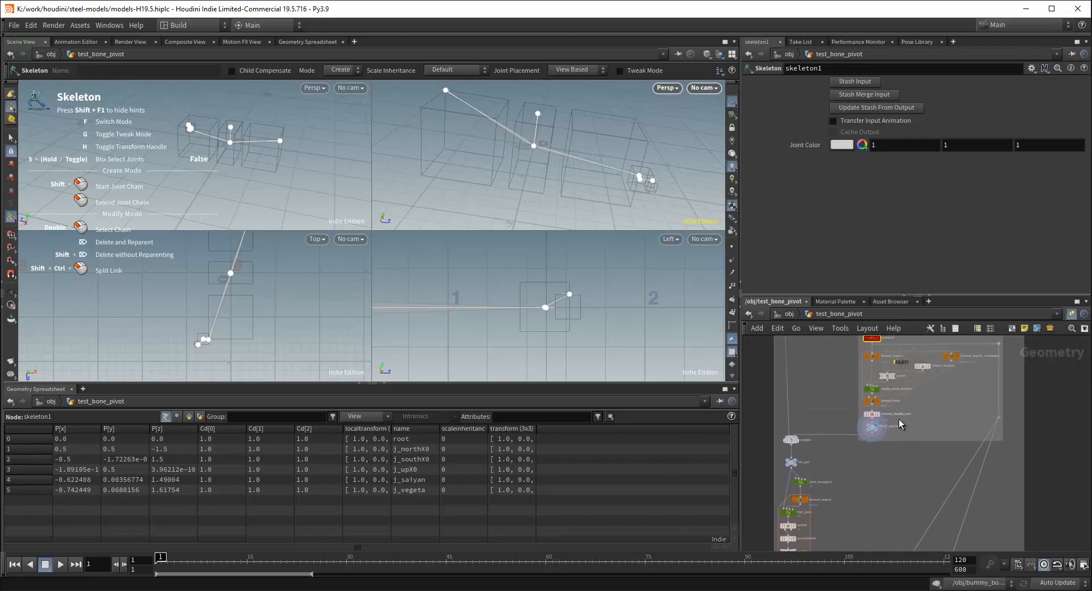
{"action": "middle_click_drag", "start_coordinate": [867, 485], "coordinate": [873, 464]}
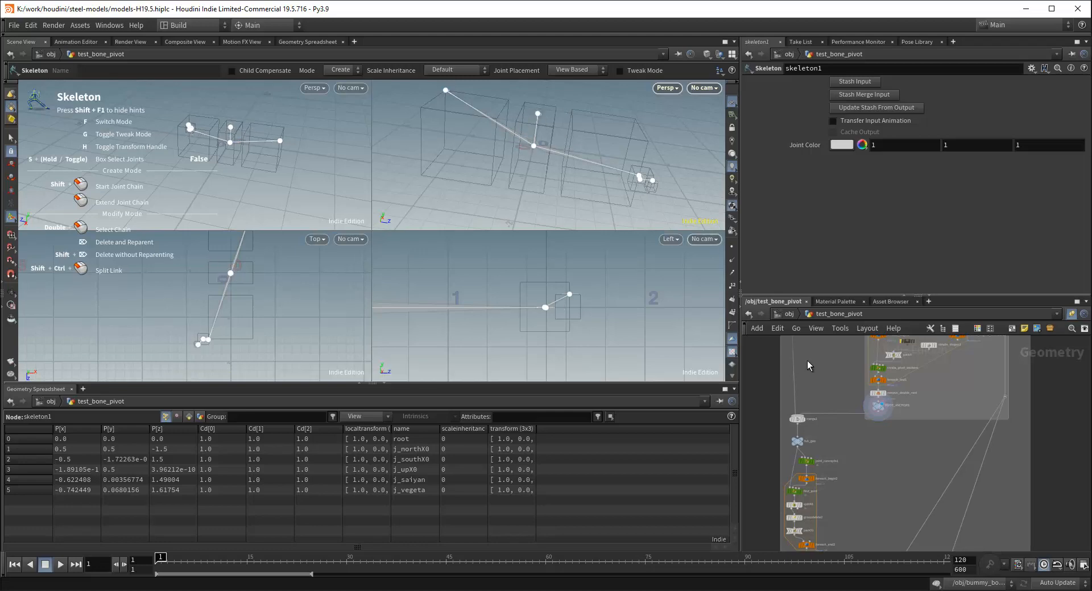
Select the auto_path attribute wrangle below extract_named_relationships to show its VEX code
{"action": "scroll", "coordinate": [849, 407], "scroll_direction": "down", "scroll_amount": 1}
{"action": "middle_click_drag", "start_coordinate": [859, 514], "coordinate": [886, 364]}
{"action": "scroll", "coordinate": [903, 428], "scroll_direction": "up", "scroll_amount": 2}
{"action": "middle_click_drag", "start_coordinate": [918, 486], "coordinate": [898, 420]}
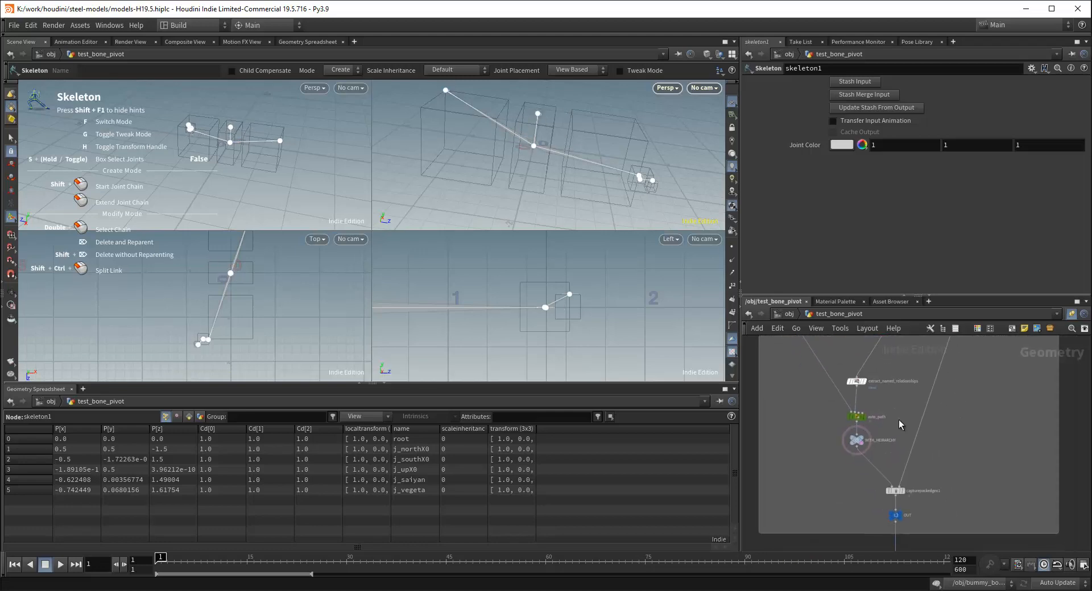
{"action": "scroll", "coordinate": [879, 432], "scroll_direction": "up", "scroll_amount": 2}
{"action": "mouse_move", "coordinate": [847, 409]}
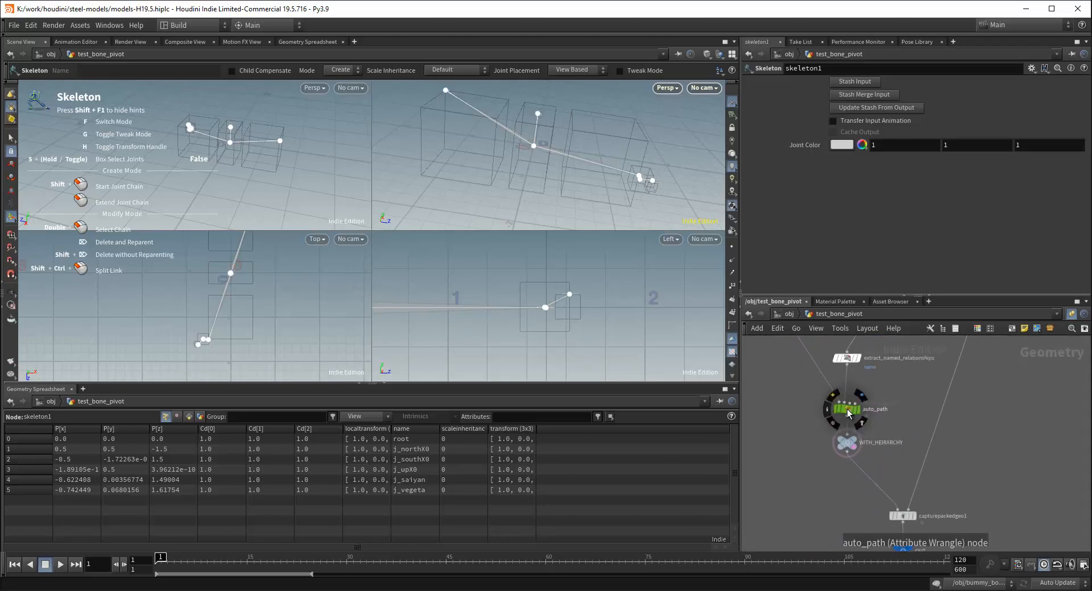
{"action": "left_click", "coordinate": [848, 408]}
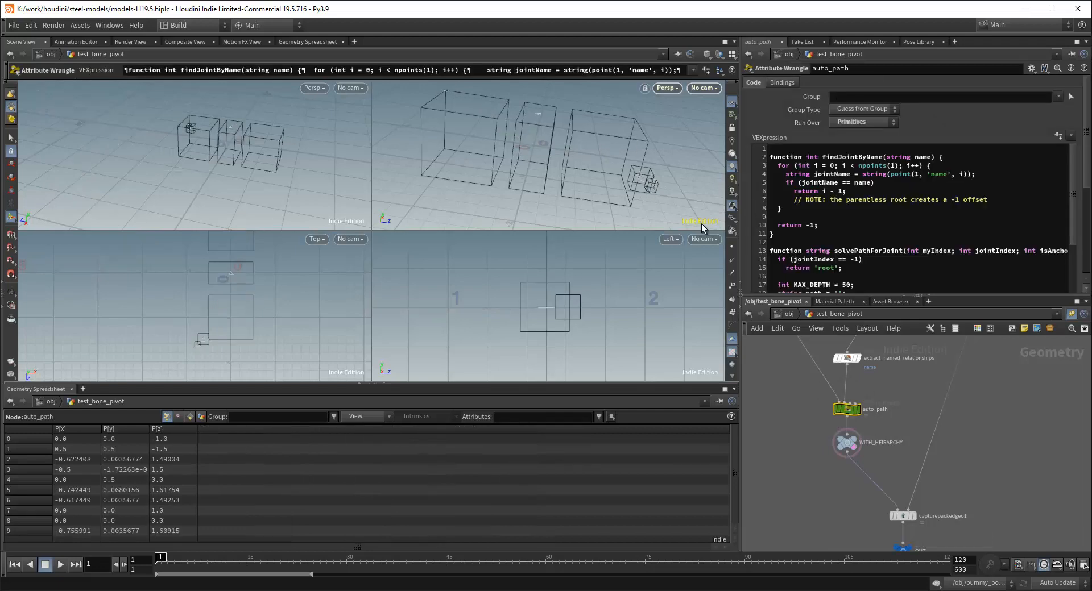
Show auto_path's primitive attributes in the geometry spreadsheet and widen the path and joint columns
{"action": "left_click", "coordinate": [191, 417]}
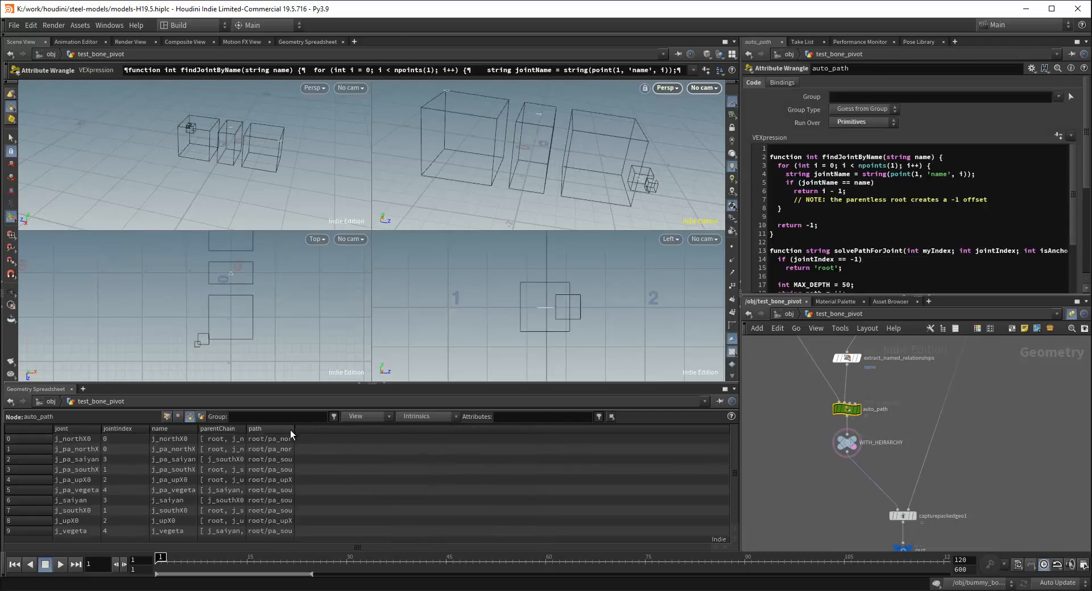
{"action": "left_click_drag", "start_coordinate": [293, 430], "coordinate": [432, 430]}
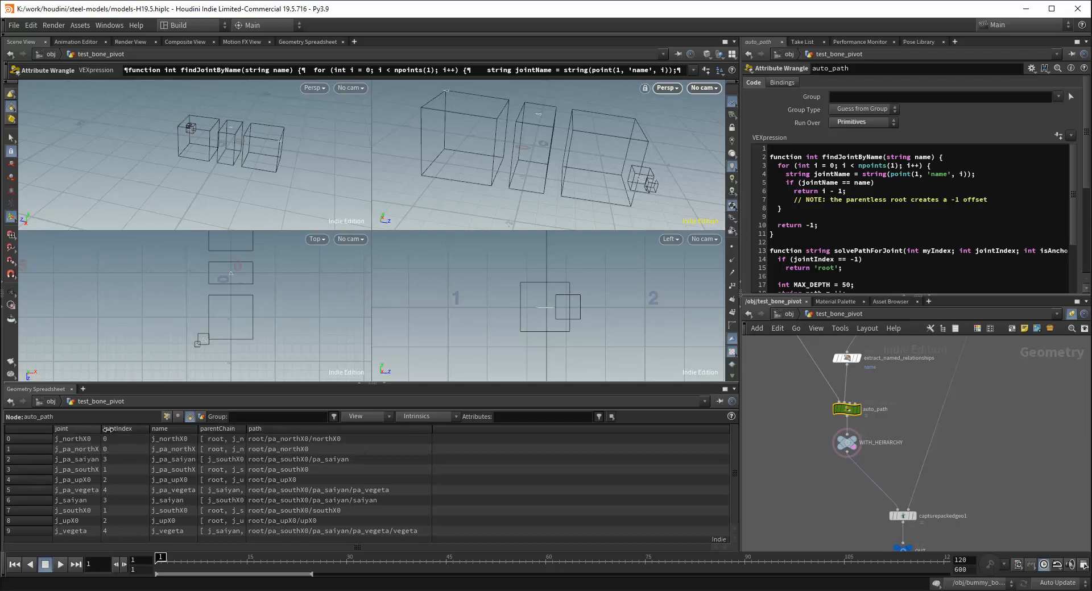
{"action": "left_click_drag", "start_coordinate": [101, 430], "coordinate": [108, 430]}
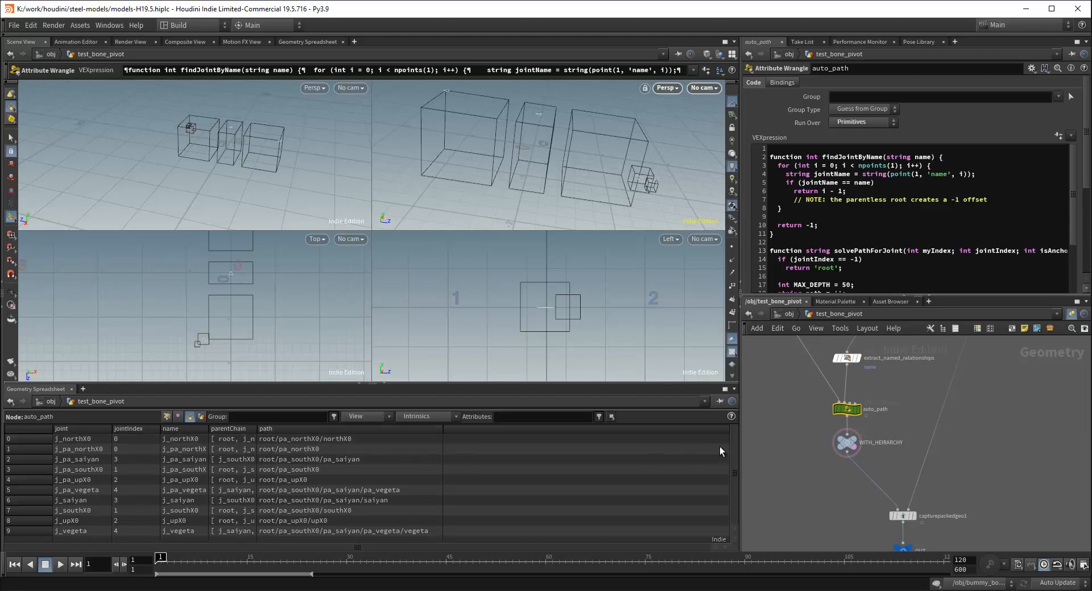
Return to the skeleton1 node in the Rigging Pivot Anchors group and examine its joints from j_northX0 to j_saiyan
{"action": "scroll", "coordinate": [928, 421], "scroll_direction": "down", "scroll_amount": 3}
{"action": "scroll", "coordinate": [956, 420], "scroll_direction": "down", "scroll_amount": 2}
{"action": "middle_click_drag", "start_coordinate": [980, 410], "coordinate": [991, 443]}
{"action": "middle_click_drag", "start_coordinate": [1030, 355], "coordinate": [1001, 489]}
{"action": "scroll", "coordinate": [947, 437], "scroll_direction": "up", "scroll_amount": 4}
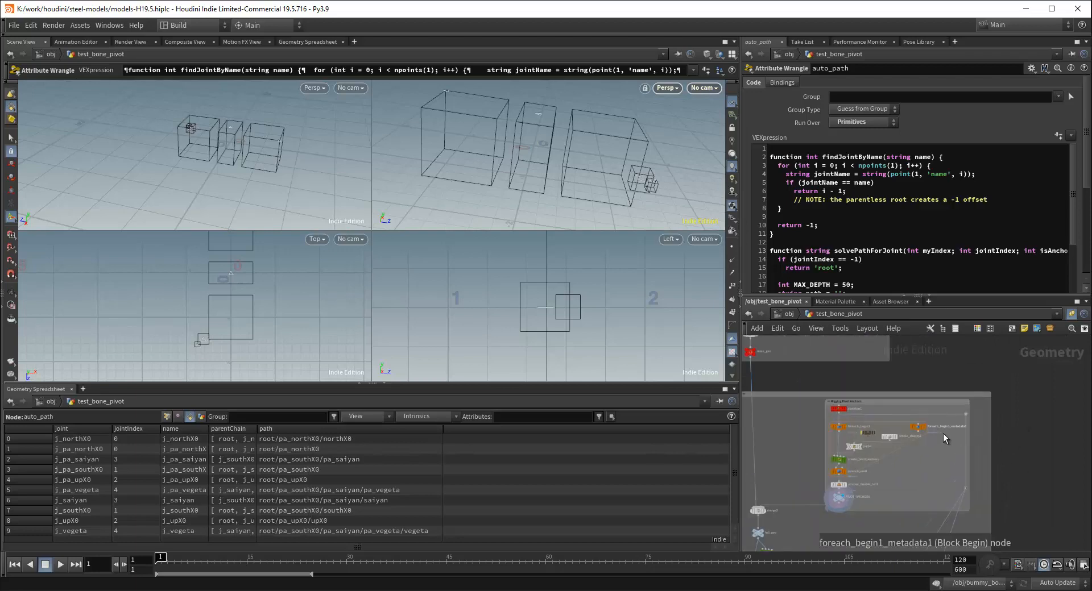
{"action": "left_click", "coordinate": [841, 411]}
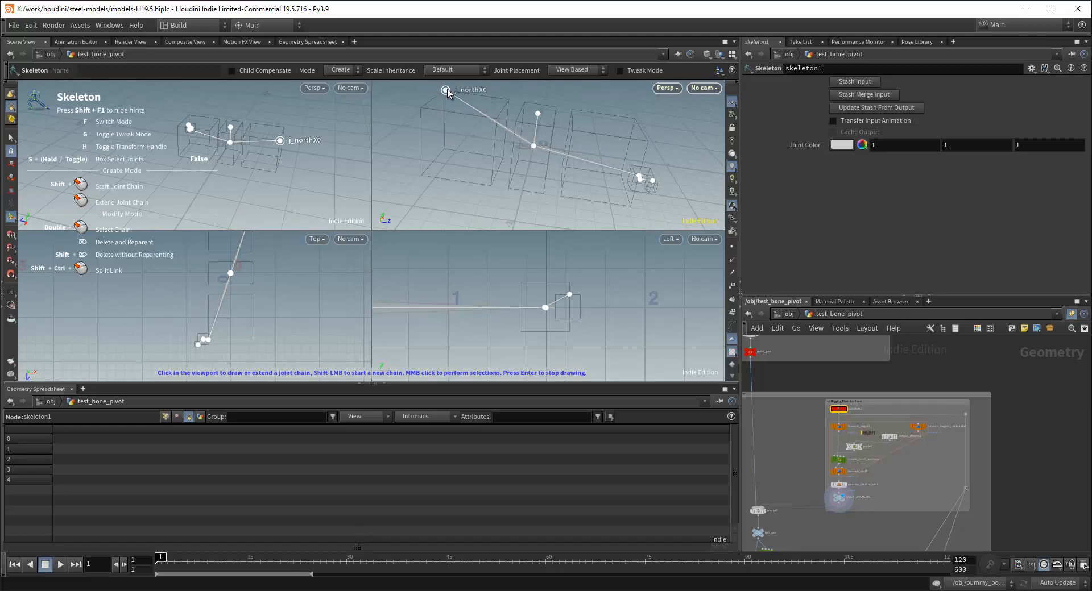
{"action": "left_click_drag", "start_coordinate": [446, 89], "coordinate": [556, 190], "text": "alt"}
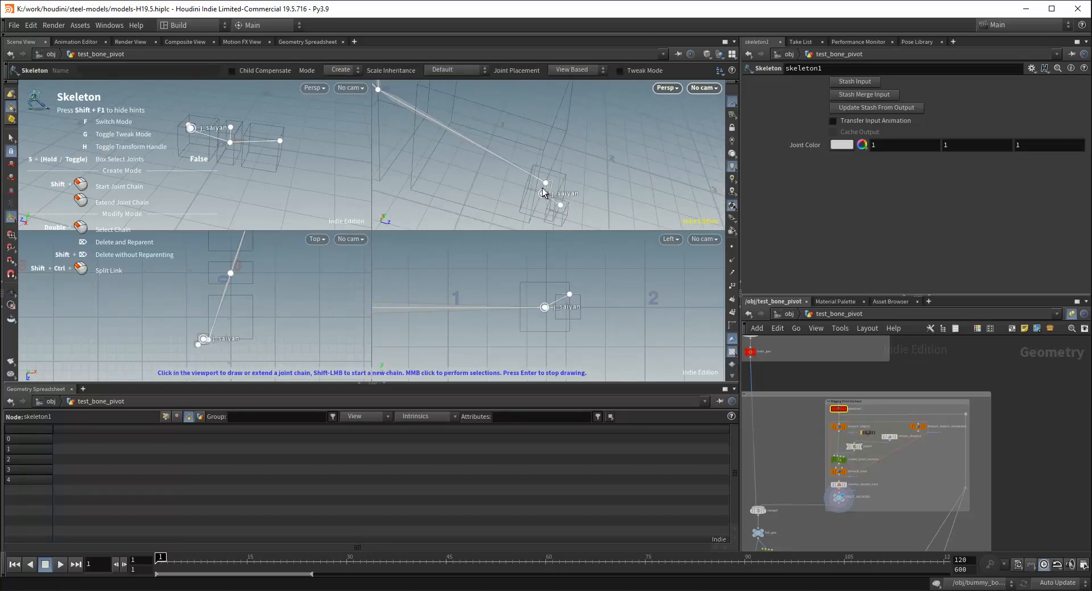
Select the OUT null below capturepackedgeo1 and widen the path column of its primitive attributes
{"action": "scroll", "coordinate": [953, 427], "scroll_direction": "down", "scroll_amount": 3}
{"action": "middle_click_drag", "start_coordinate": [1008, 466], "coordinate": [1005, 335]}
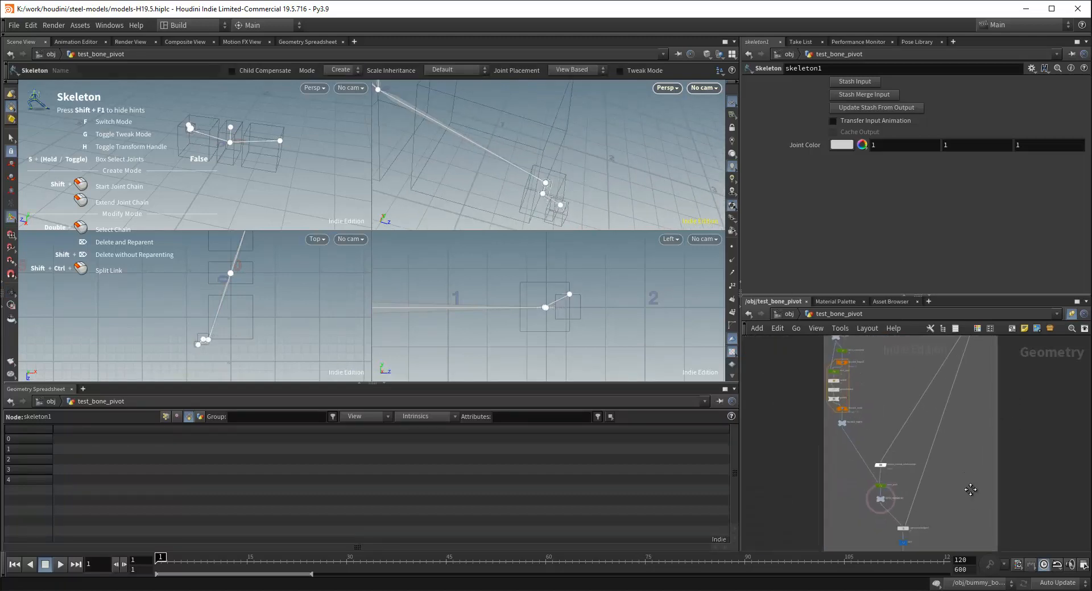
{"action": "middle_click_drag", "start_coordinate": [970, 490], "coordinate": [949, 371]}
{"action": "scroll", "coordinate": [892, 372], "scroll_direction": "up", "scroll_amount": 5}
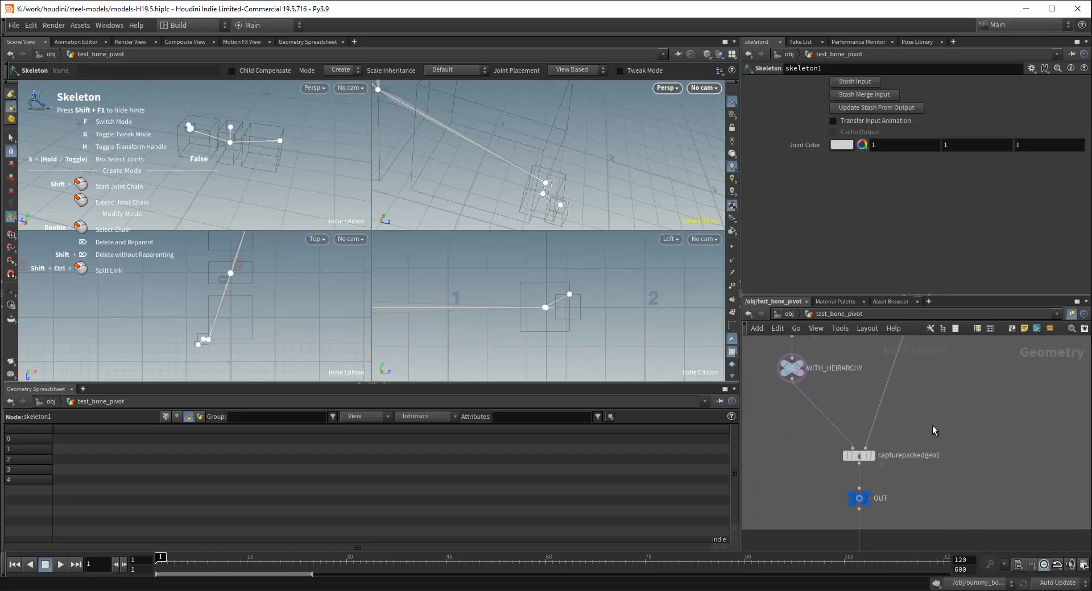
{"action": "scroll", "coordinate": [955, 439], "scroll_direction": "down", "scroll_amount": 3}
{"action": "left_click", "coordinate": [894, 419]}
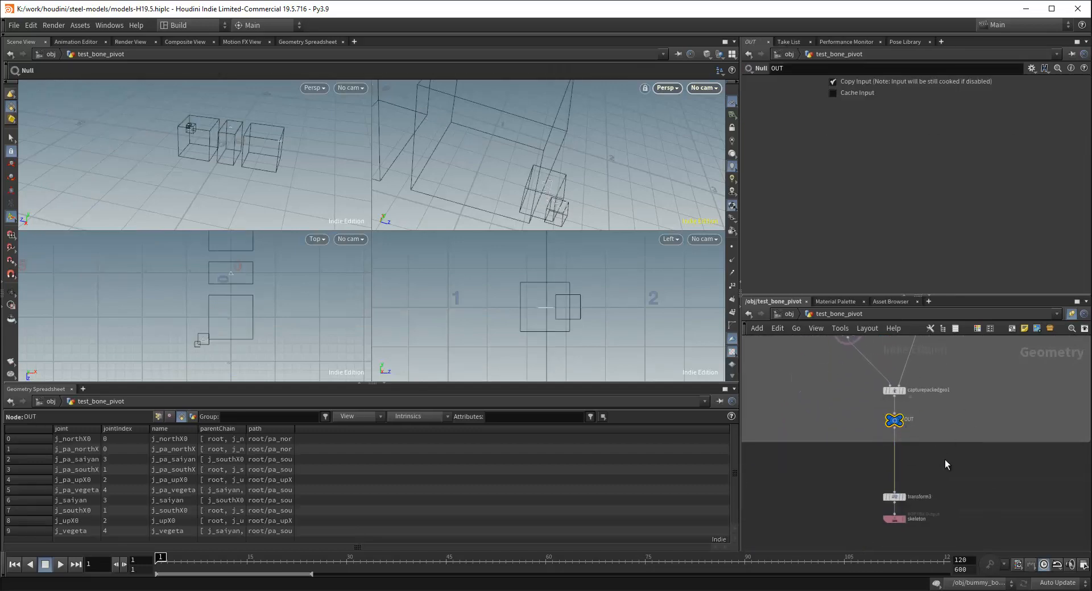
{"action": "left_click_drag", "start_coordinate": [295, 429], "coordinate": [428, 429]}
Inspect the settings of the transform3 node and of the skeleton FBX output node
{"action": "scroll", "coordinate": [947, 442], "scroll_direction": "up", "scroll_amount": 3}
{"action": "left_click", "coordinate": [866, 431]}
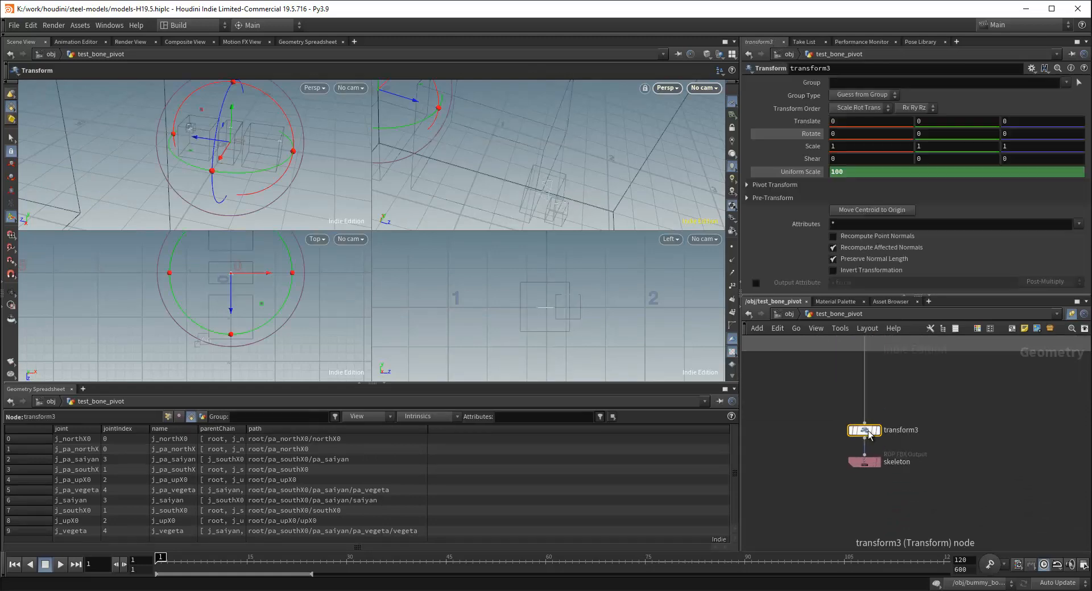
{"action": "left_click", "coordinate": [865, 464]}
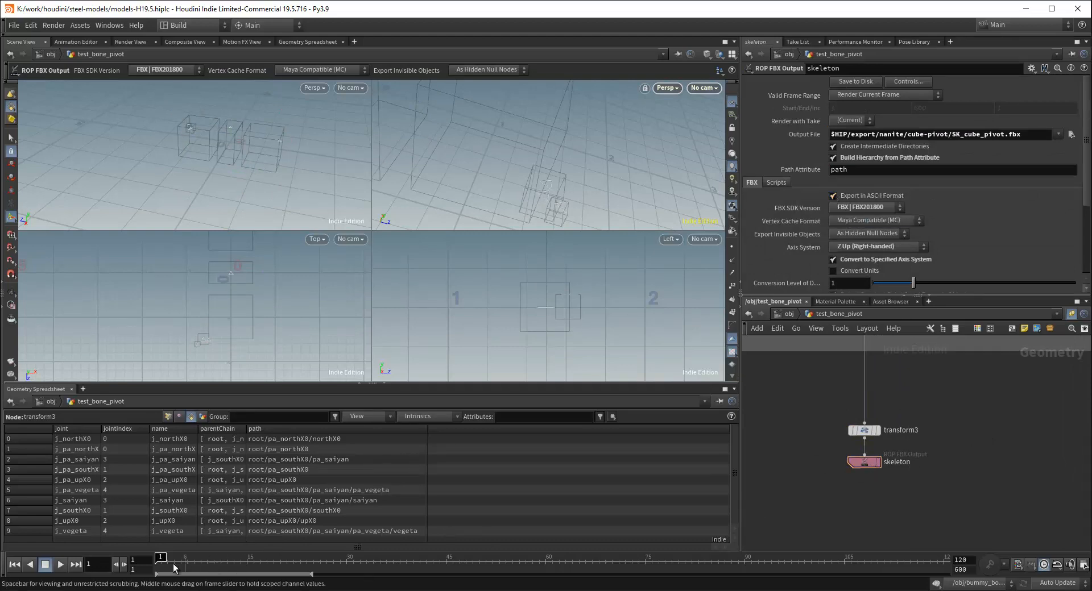
Switch to Sublime Text and bring up the exported SK_cube_pivot.fbx file
{"action": "mouse_move", "coordinate": [187, 590]}
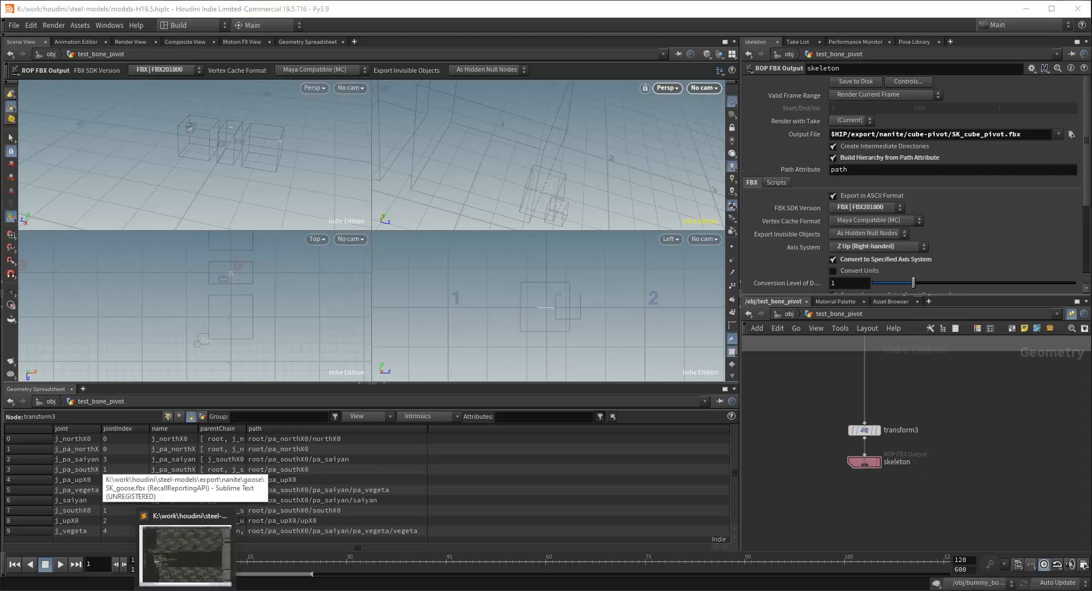
{"action": "left_click", "coordinate": [188, 560]}
{"action": "left_click", "coordinate": [597, 310]}
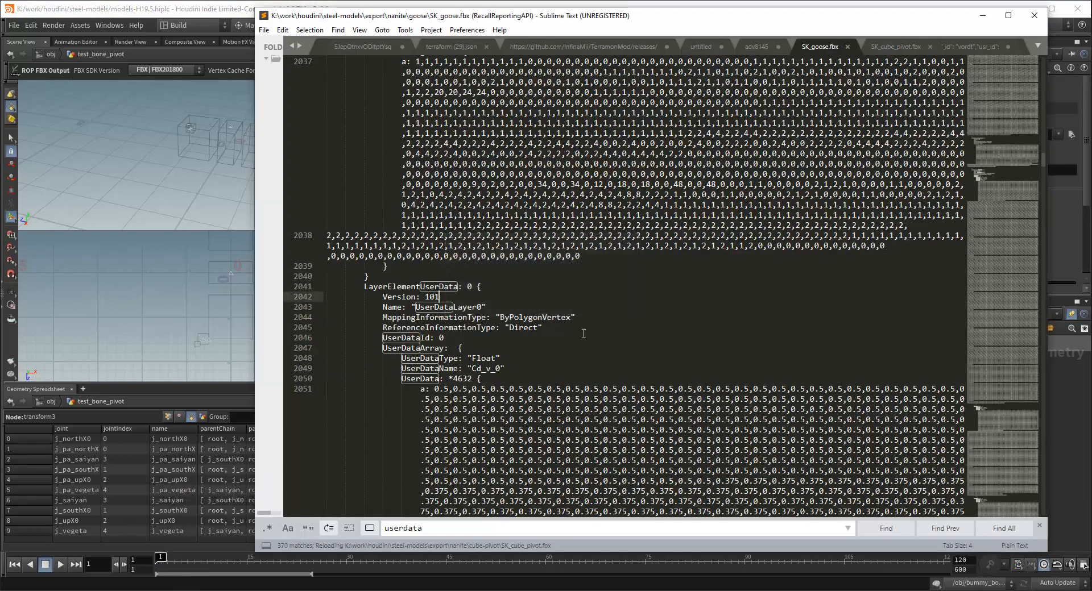
{"action": "left_click", "coordinate": [551, 287]}
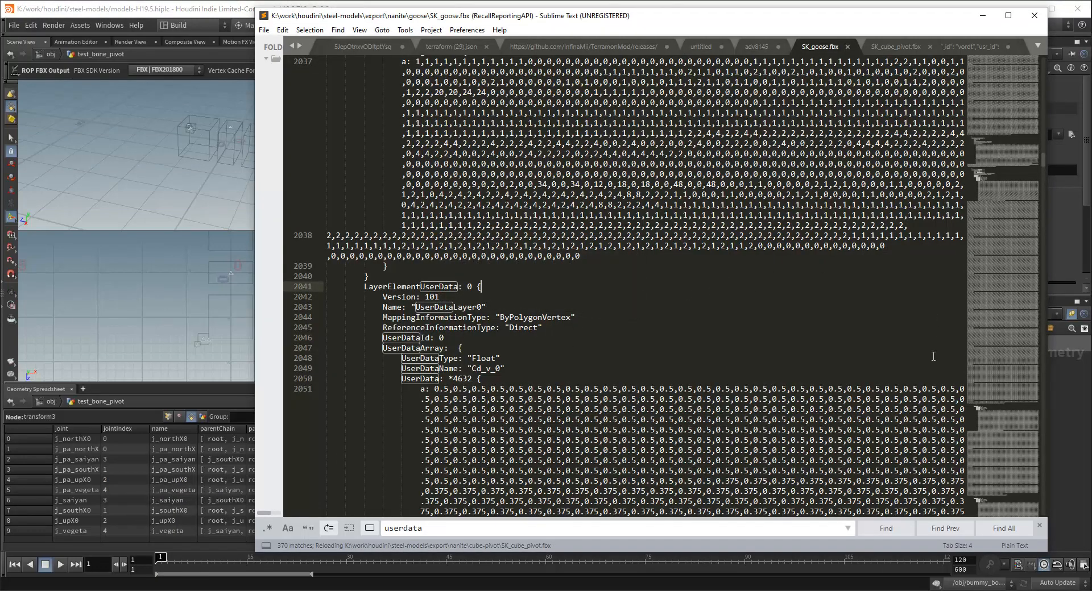
{"action": "left_click", "coordinate": [881, 47]}
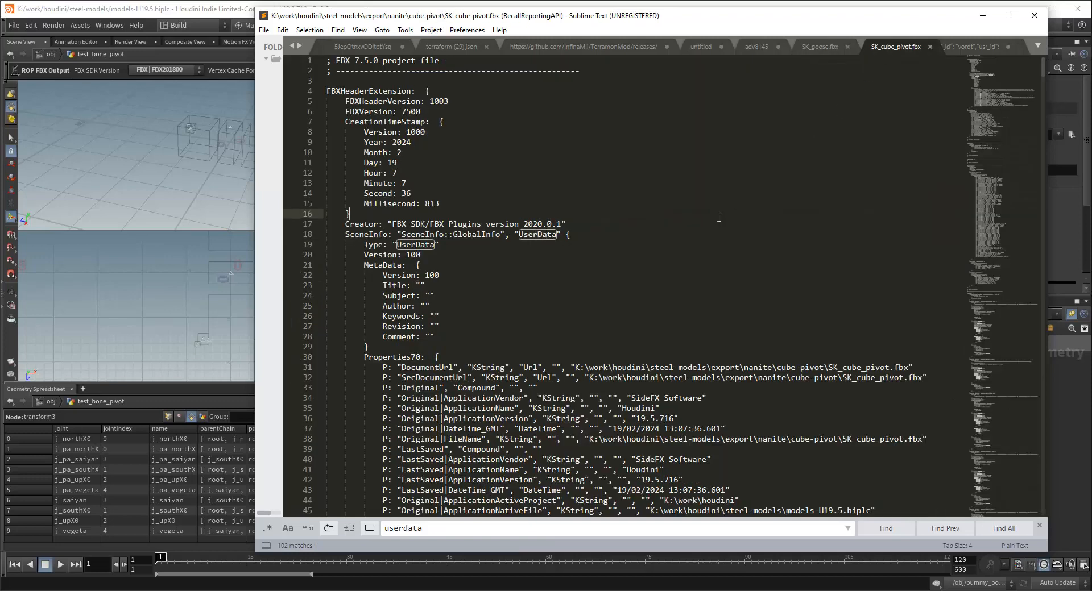
{"action": "left_click", "coordinate": [619, 244]}
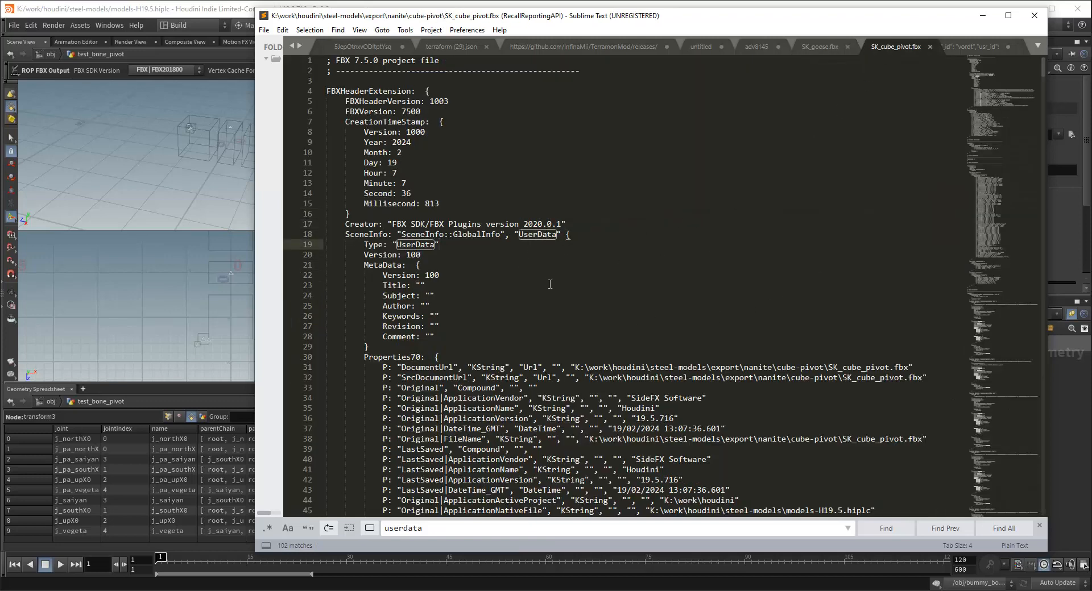
Step through the "userdata" matches in SK_cube_pivot.fbx and examine the pa_northX0 and northX0 geometry blocks
{"action": "left_click", "coordinate": [888, 530]}
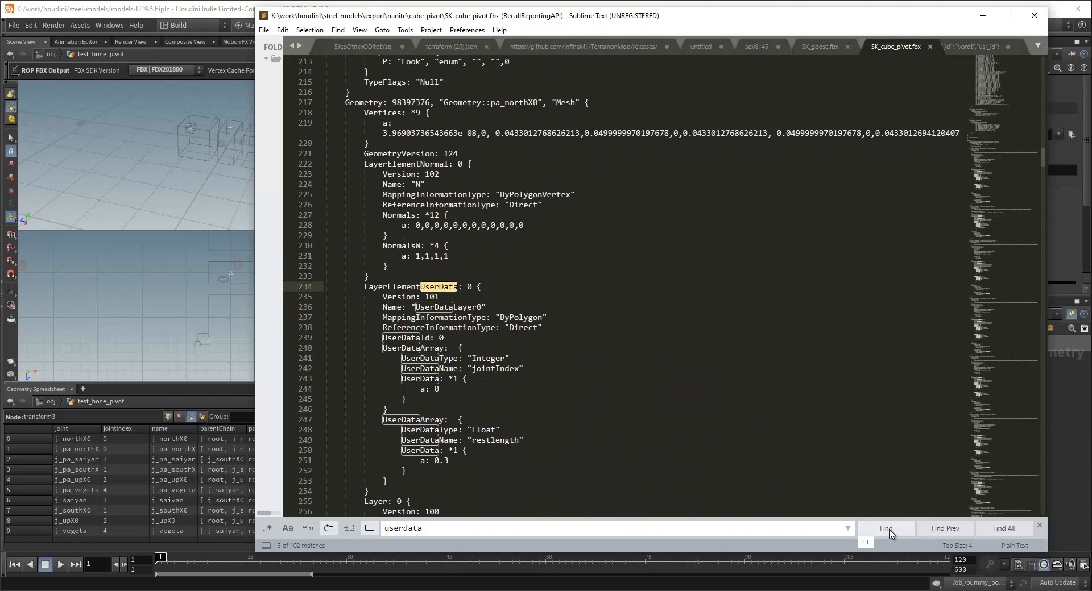
{"action": "left_click", "coordinate": [889, 530]}
{"action": "left_click", "coordinate": [889, 530]}
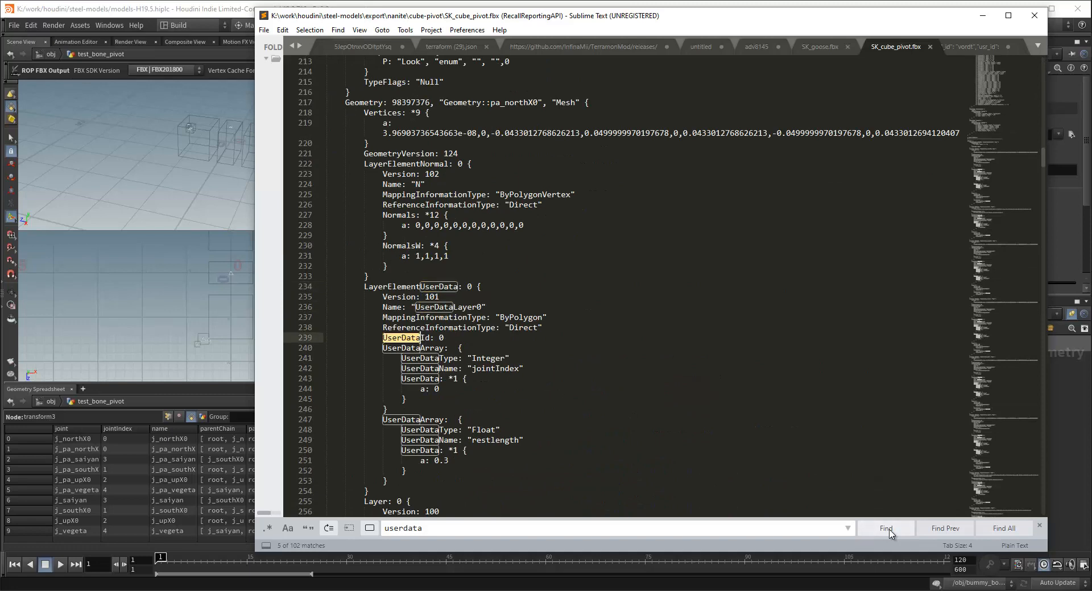
{"action": "left_click", "coordinate": [889, 529]}
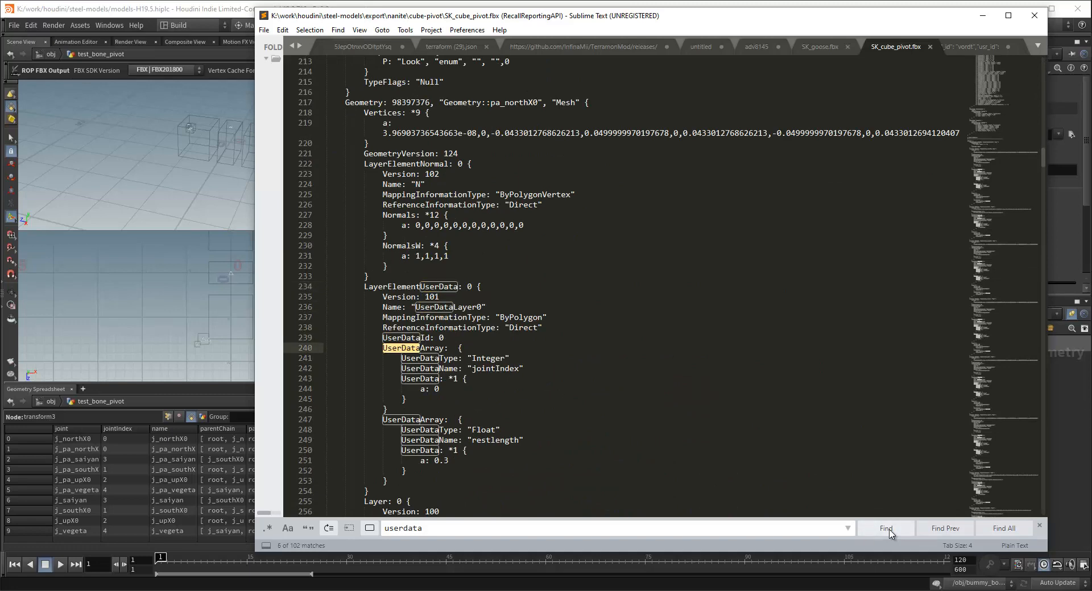
{"action": "left_click", "coordinate": [888, 530]}
{"action": "left_click", "coordinate": [888, 530]}
{"action": "left_click", "coordinate": [888, 530]}
{"action": "left_click", "coordinate": [889, 530]}
{"action": "left_click", "coordinate": [889, 530]}
{"action": "left_click", "coordinate": [888, 530]}
{"action": "left_click", "coordinate": [889, 530]}
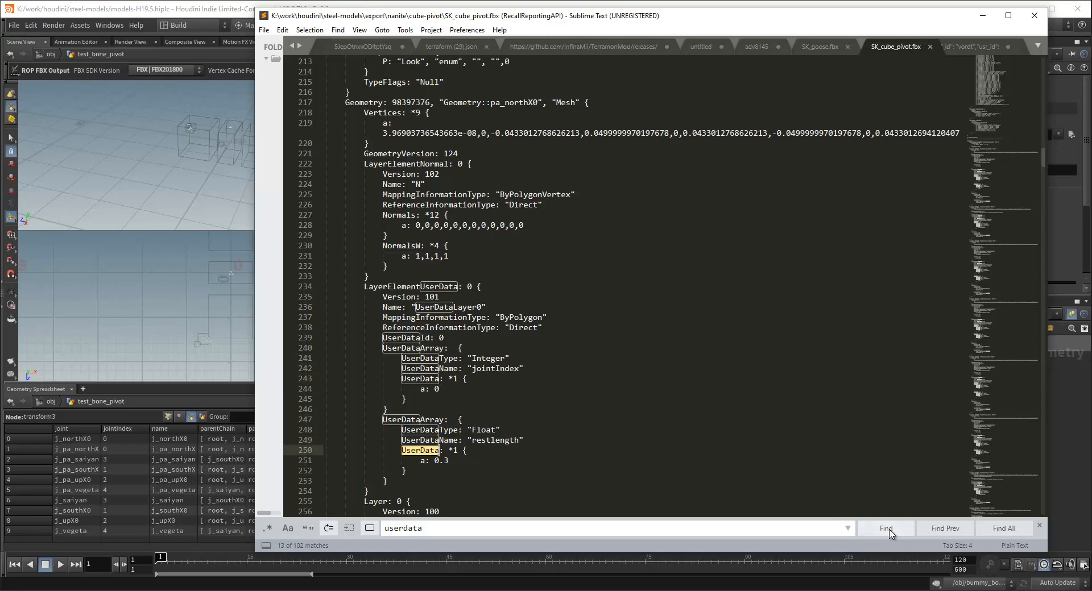
{"action": "left_click", "coordinate": [889, 530]}
{"action": "left_click", "coordinate": [889, 530]}
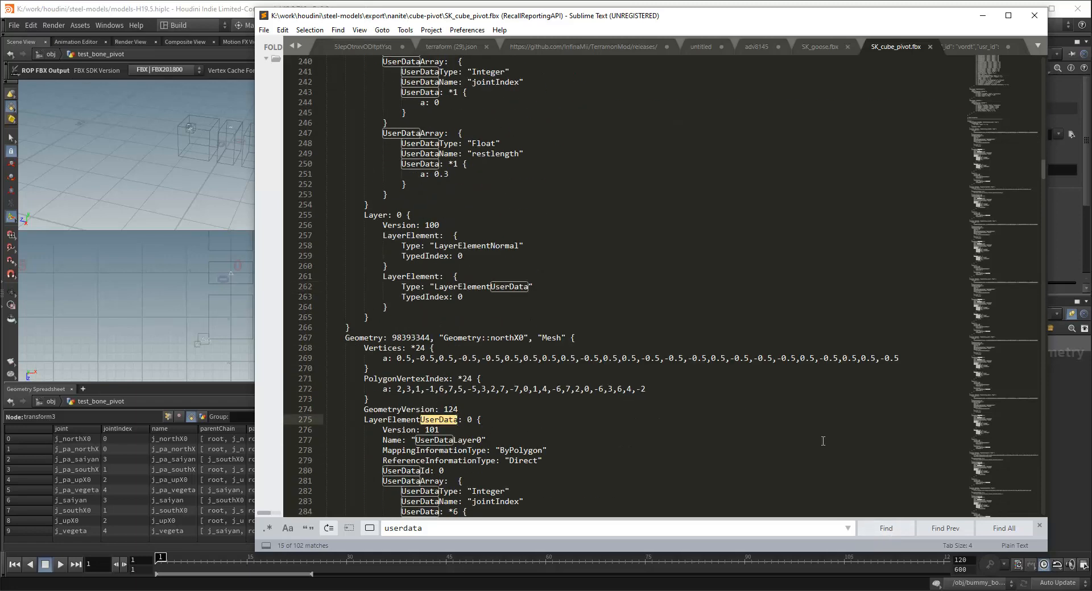
{"action": "scroll", "coordinate": [721, 372], "scroll_direction": "down", "scroll_amount": 3}
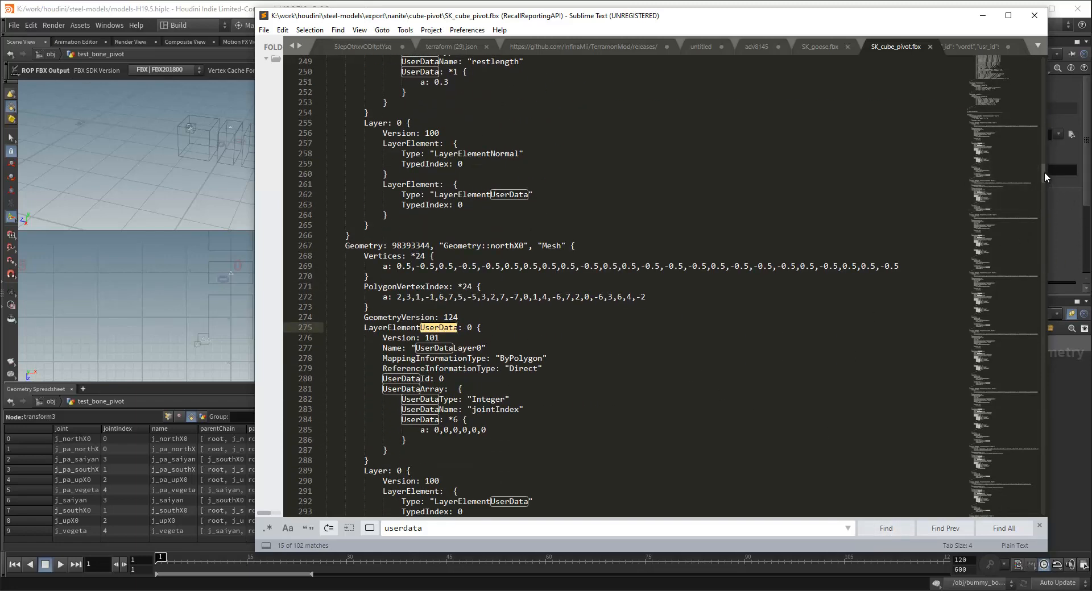
Examine the file headers at the start of SK_cube_pivot.fbx and SK_goose.fbx
{"action": "left_click_drag", "start_coordinate": [1044, 171], "coordinate": [1039, 60]}
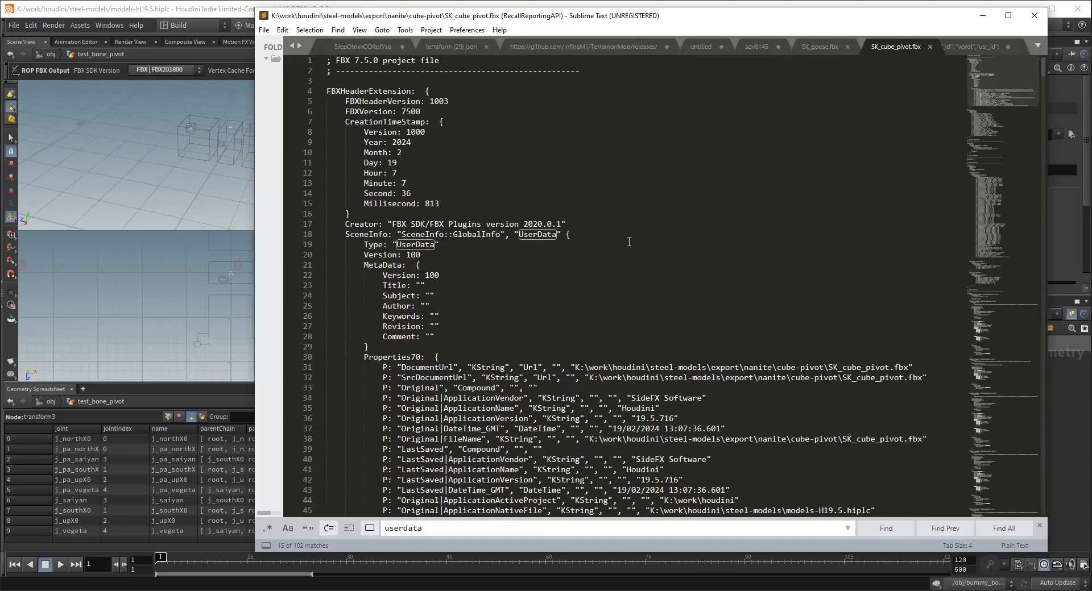
{"action": "scroll", "coordinate": [652, 241], "scroll_direction": "down", "scroll_amount": 3}
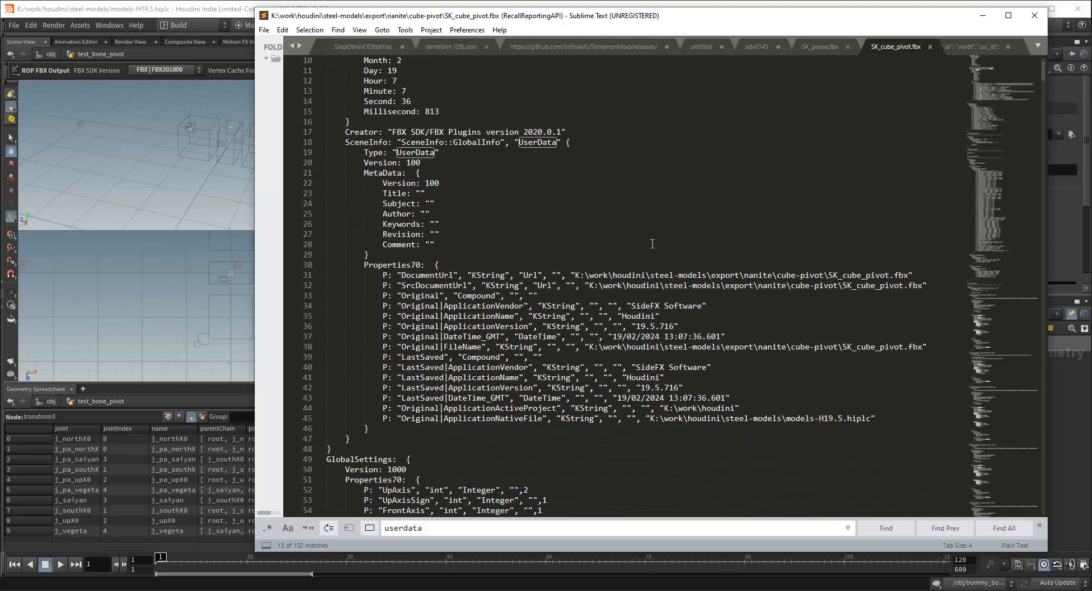
{"action": "left_click", "coordinate": [824, 50]}
{"action": "scroll", "coordinate": [677, 251], "scroll_direction": "up", "scroll_amount": 8}
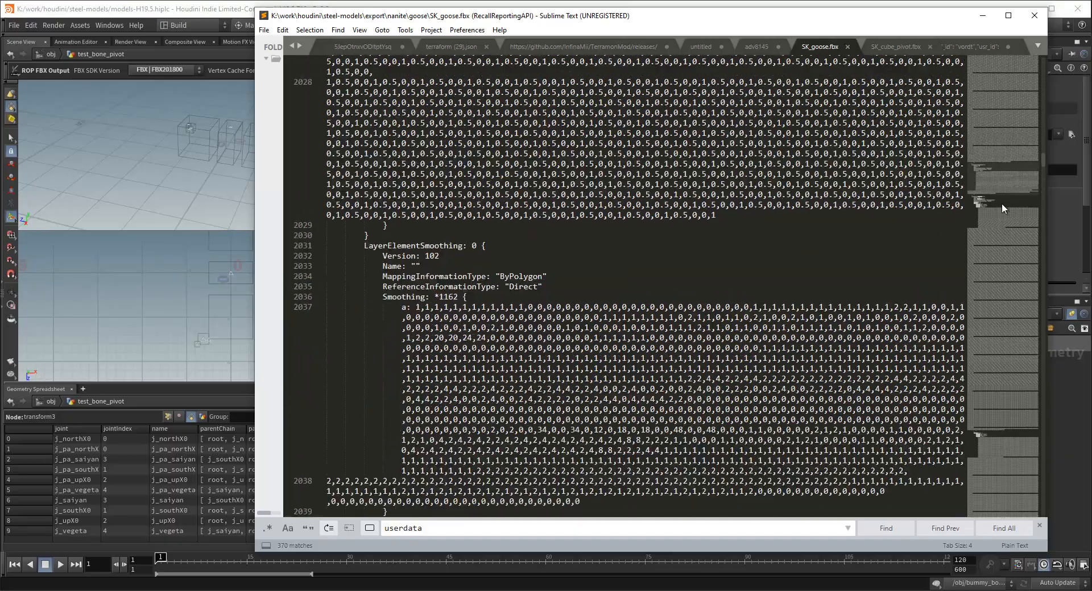
{"action": "left_click_drag", "start_coordinate": [1045, 145], "coordinate": [1043, 43]}
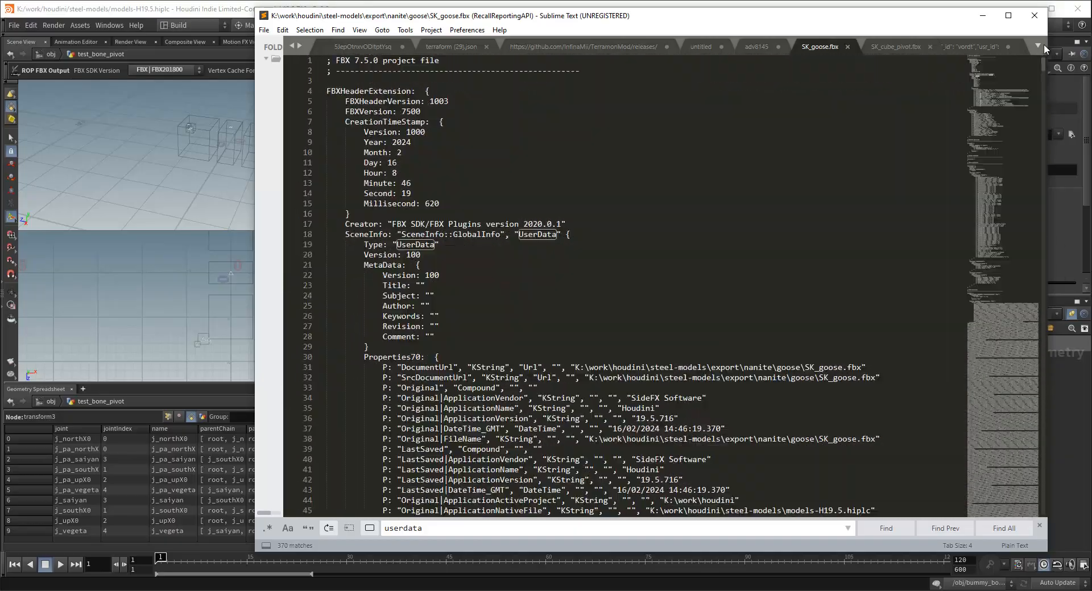
{"action": "left_click", "coordinate": [883, 49]}
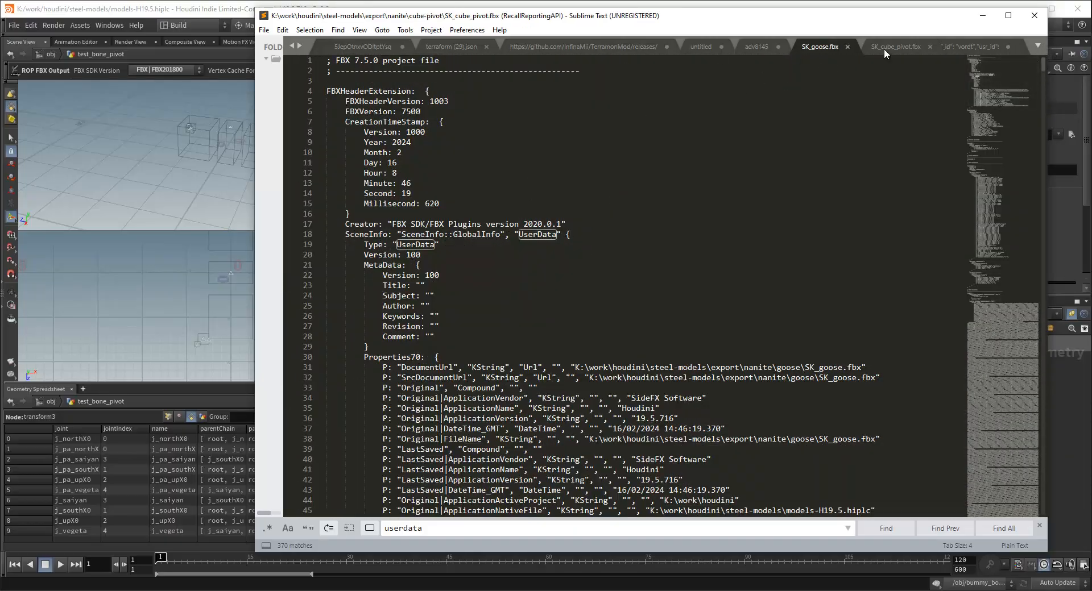
Return to Houdini, turn off ASCII export on the skeleton FBX output node and save the scene
{"action": "left_click", "coordinate": [225, 23]}
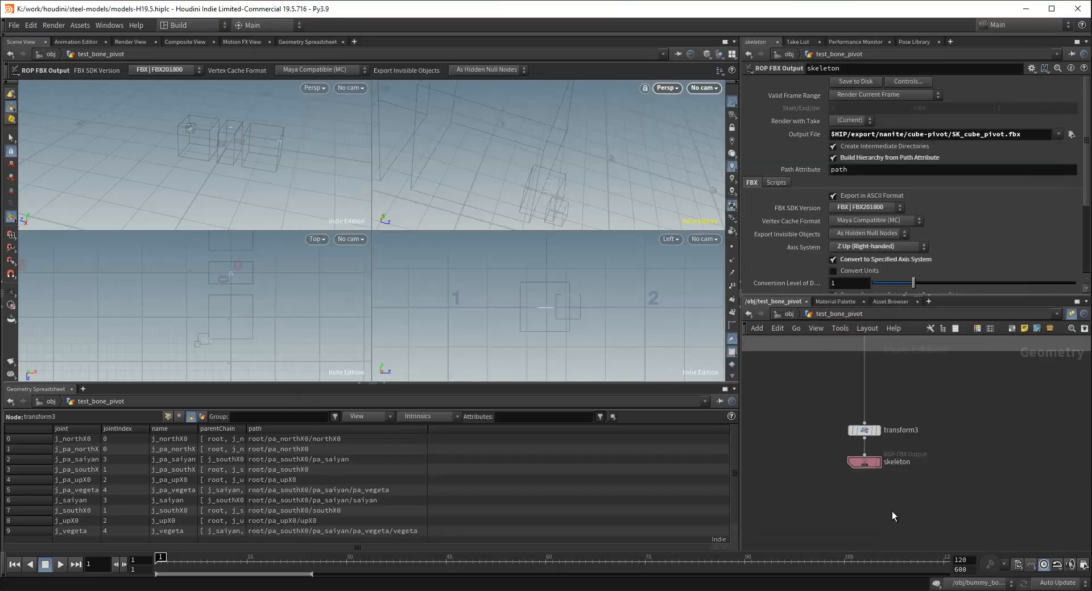
{"action": "left_click", "coordinate": [834, 196]}
{"action": "key", "text": "ctrl+s"}
Switch to Unreal Editor and open the SK_cube_pivot_Skeleton asset from the PivotTest folder
{"action": "mouse_move", "coordinate": [477, 586]}
{"action": "left_click", "coordinate": [529, 564]}
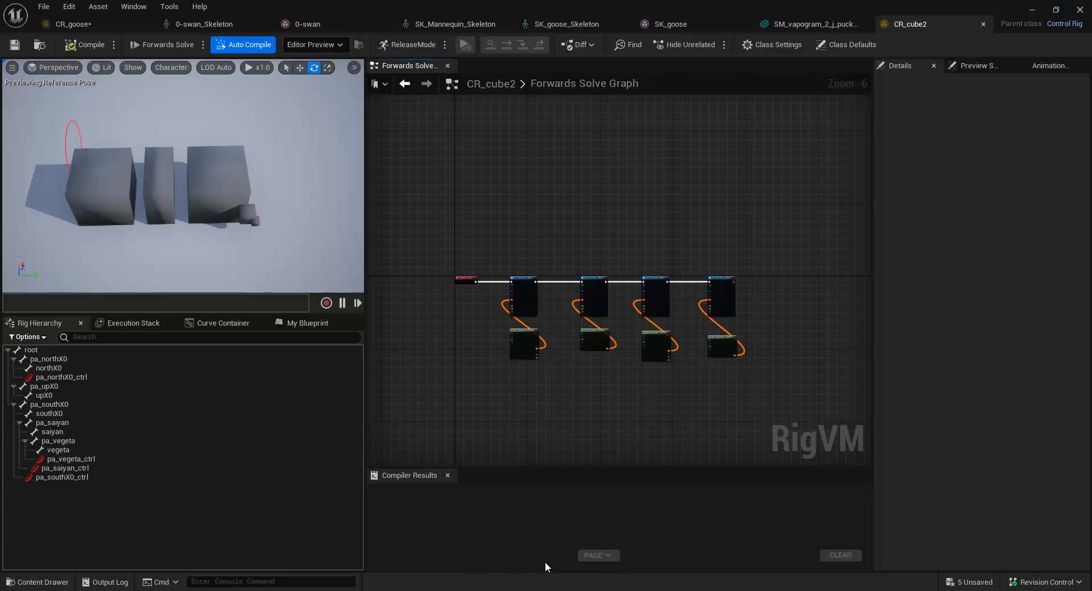
{"action": "left_click", "coordinate": [292, 433]}
{"action": "left_click", "coordinate": [286, 495]}
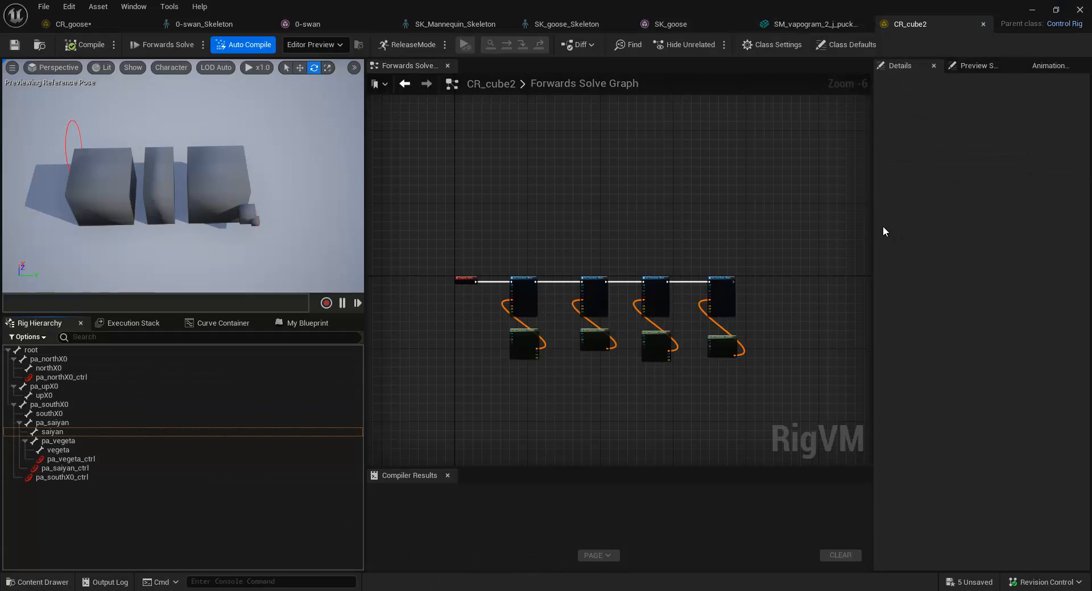
{"action": "key", "text": "ctrl+space"}
{"action": "mouse_move", "coordinate": [270, 472]}
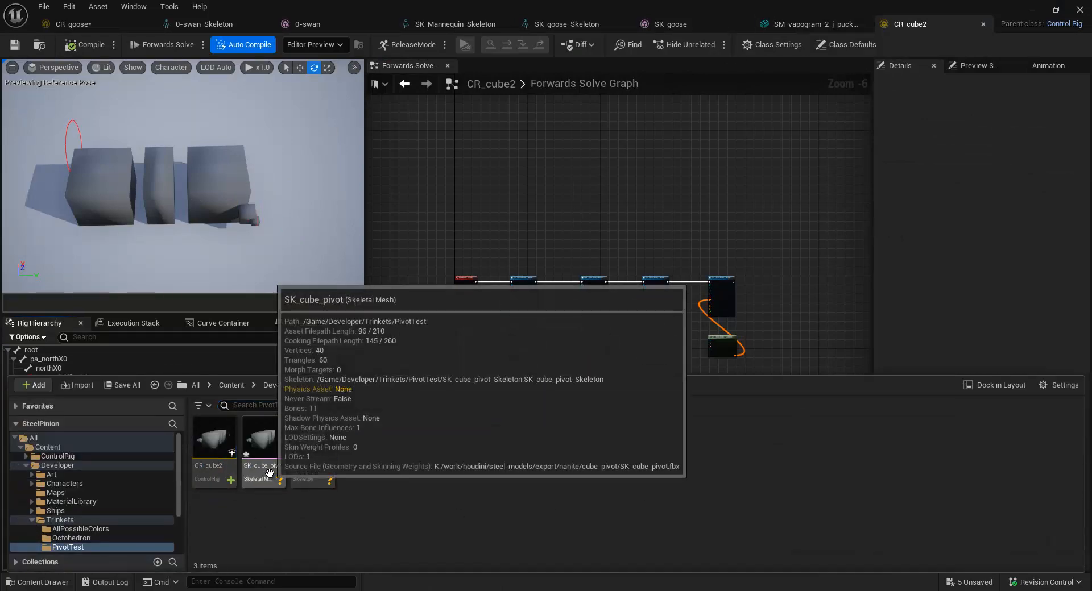
{"action": "left_click", "coordinate": [316, 449]}
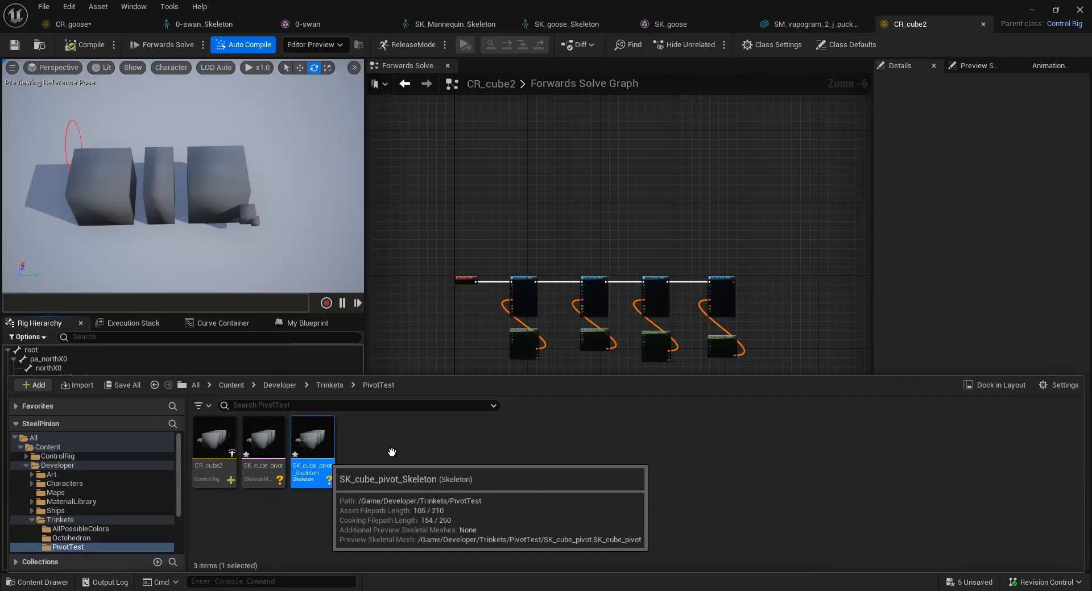
{"action": "key", "text": "Return"}
Inspect the root and pa_northX0 bones in the skeleton tree and preview, and clear the selection
{"action": "left_click", "coordinate": [50, 100]}
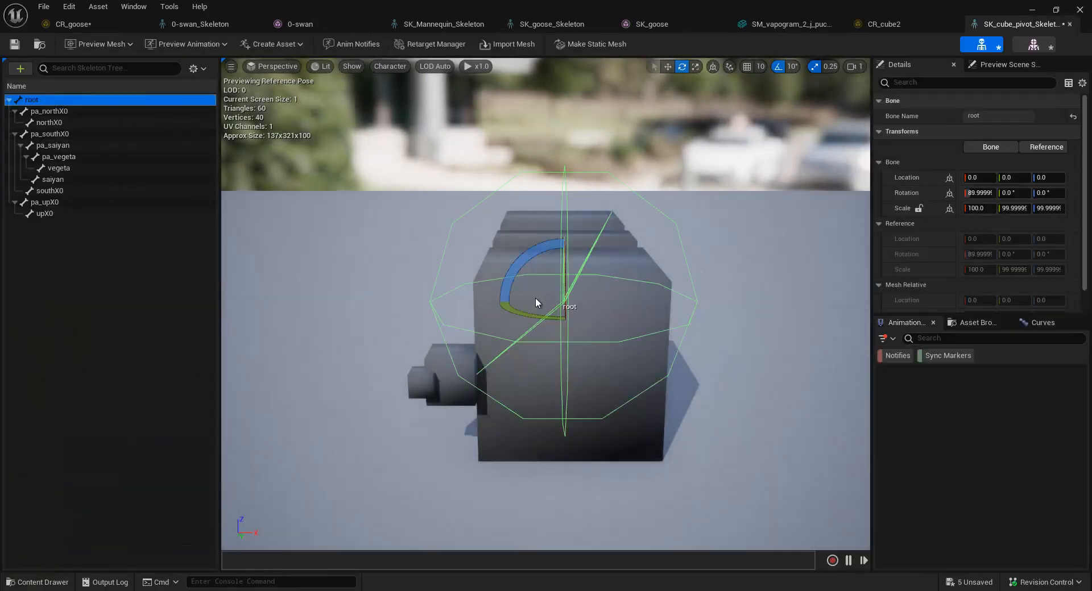
{"action": "left_click_drag", "start_coordinate": [534, 298], "coordinate": [609, 222]}
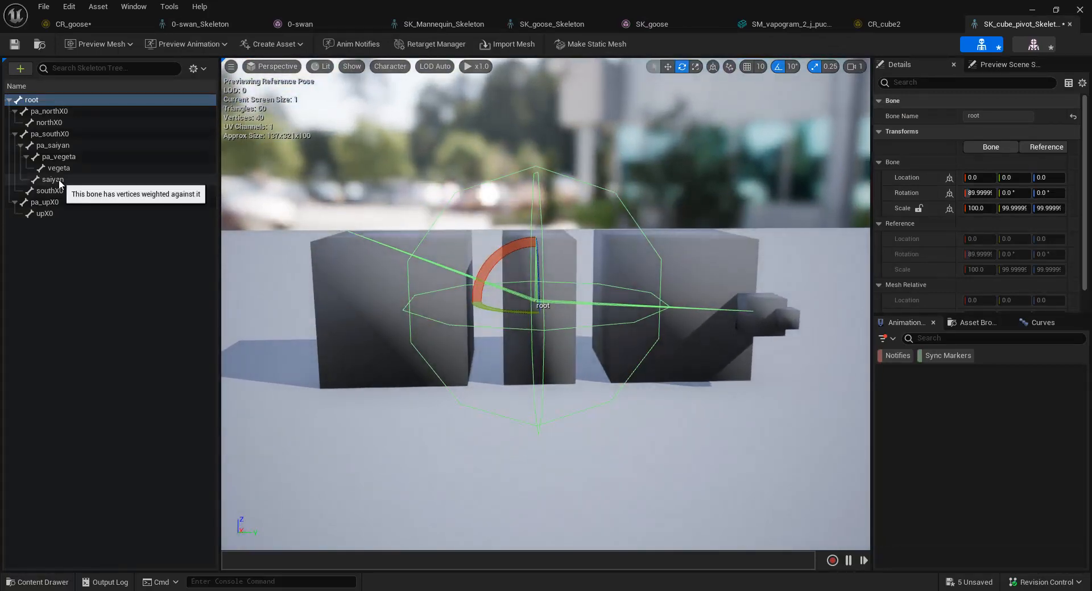
{"action": "left_click", "coordinate": [64, 111]}
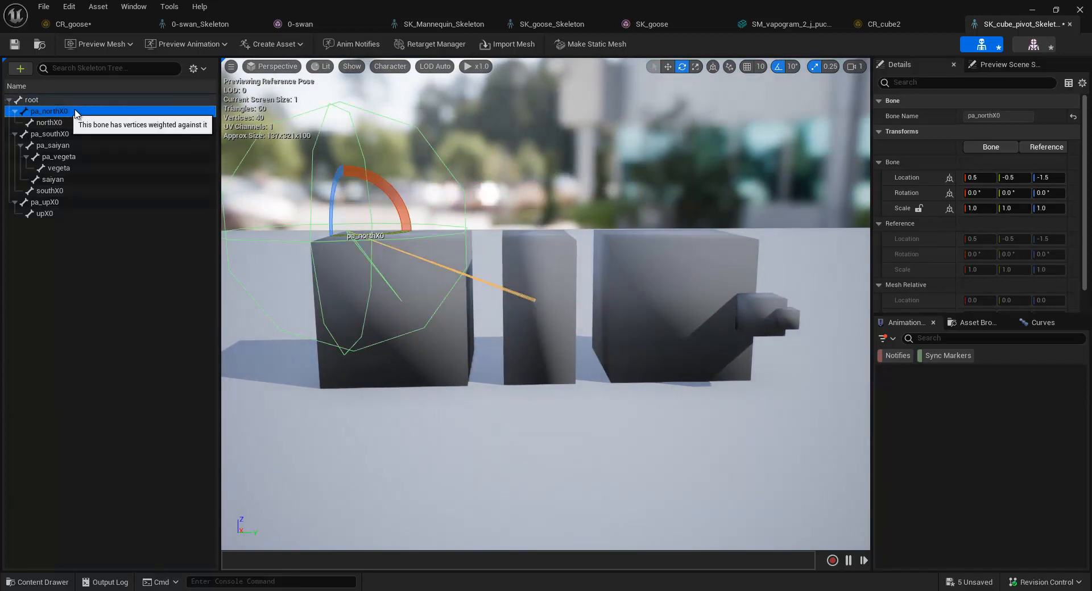
{"action": "left_click", "coordinate": [128, 404]}
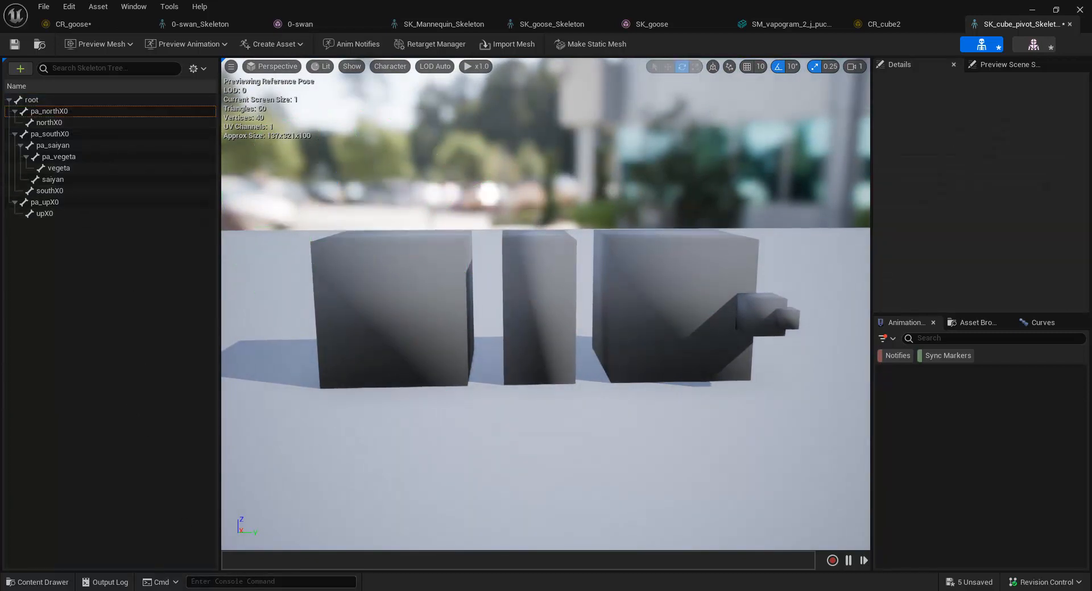
Return to Houdini, go up to the object level and turn on the display of bone1
{"action": "left_click", "coordinate": [514, 550]}
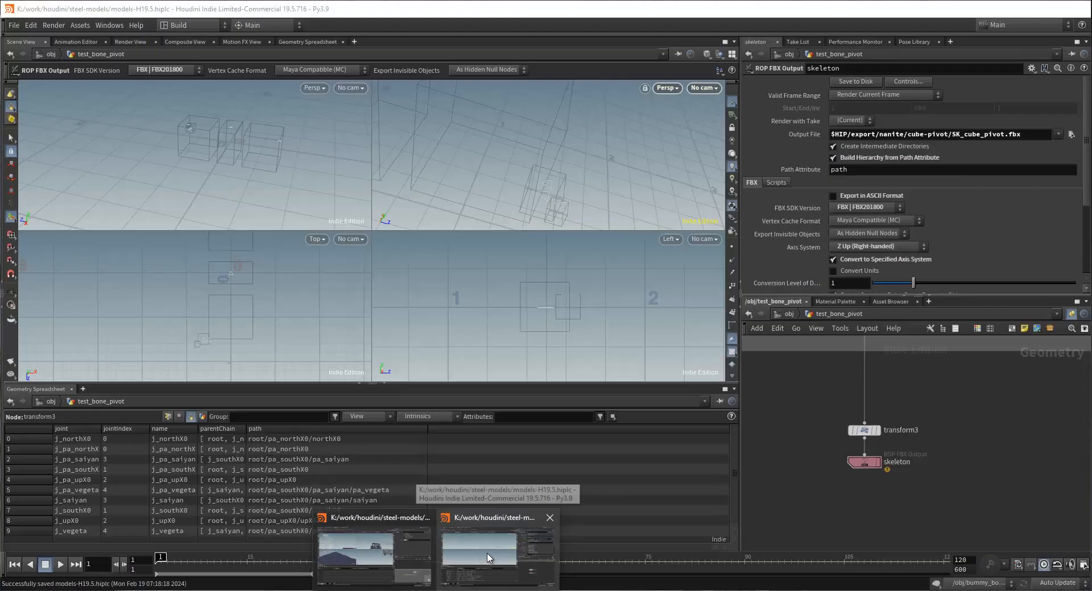
{"action": "scroll", "coordinate": [795, 425], "scroll_direction": "down", "scroll_amount": 2}
{"action": "middle_click_drag", "start_coordinate": [795, 426], "coordinate": [823, 453]}
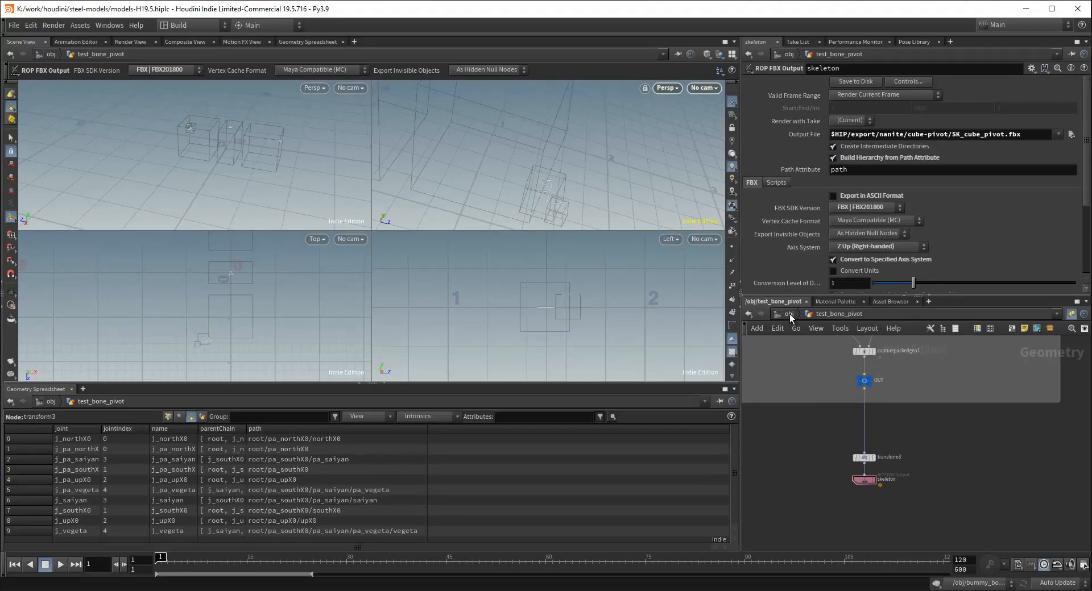
{"action": "left_click", "coordinate": [789, 314]}
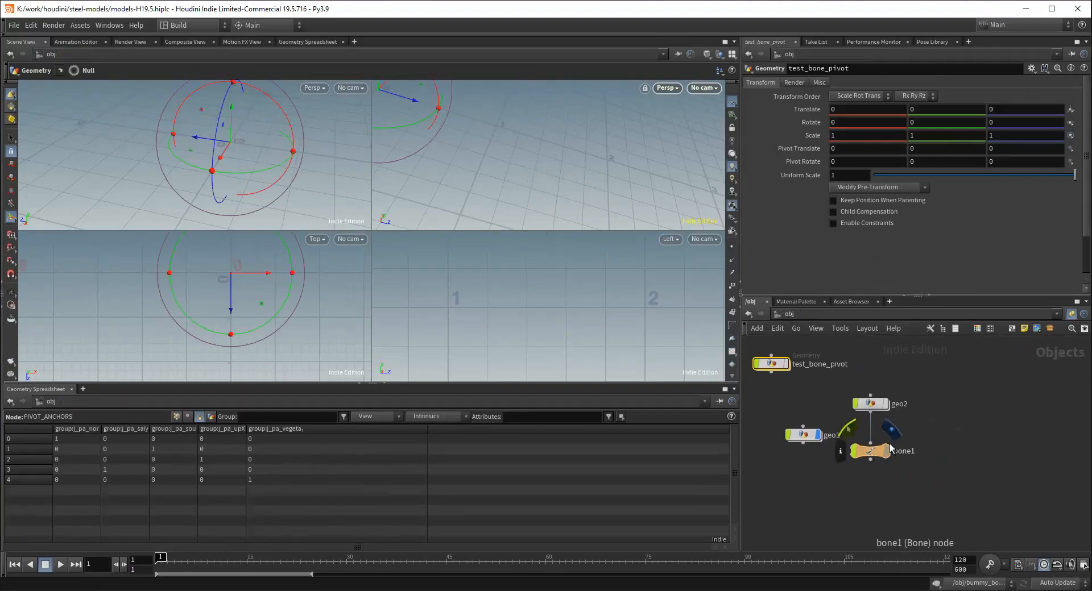
{"action": "left_click", "coordinate": [887, 451]}
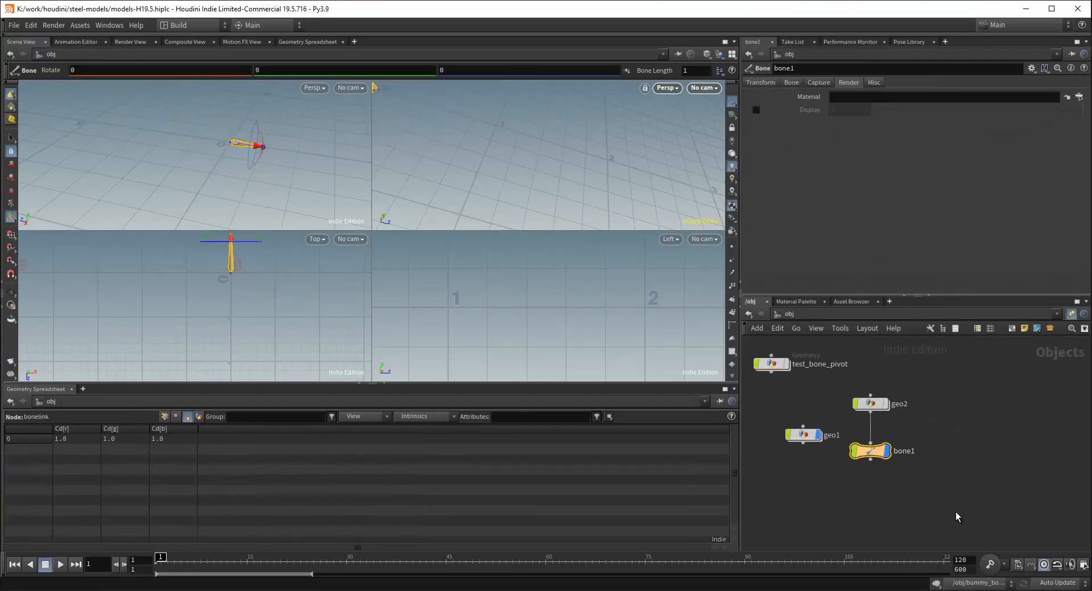
{"action": "middle_click_drag", "start_coordinate": [956, 467], "coordinate": [941, 479]}
{"action": "middle_click_drag", "start_coordinate": [801, 395], "coordinate": [854, 404]}
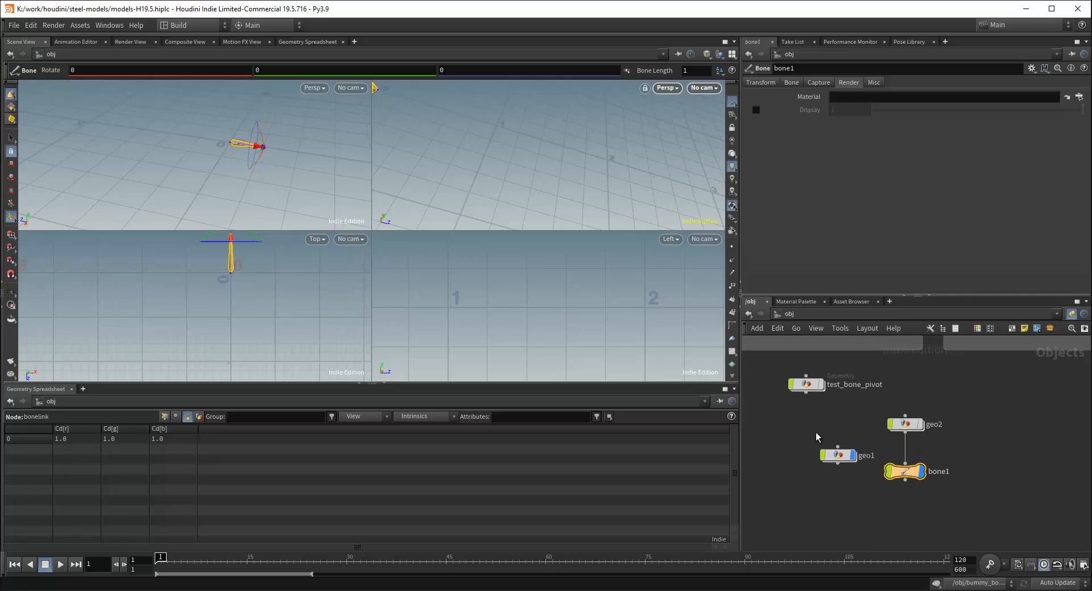
Enter test_bone_pivot, review the nodes from OUT to the skeleton FBX output, and return to the object level
{"action": "scroll", "coordinate": [819, 447], "scroll_direction": "up", "scroll_amount": 5}
{"action": "left_click", "coordinate": [795, 412]}
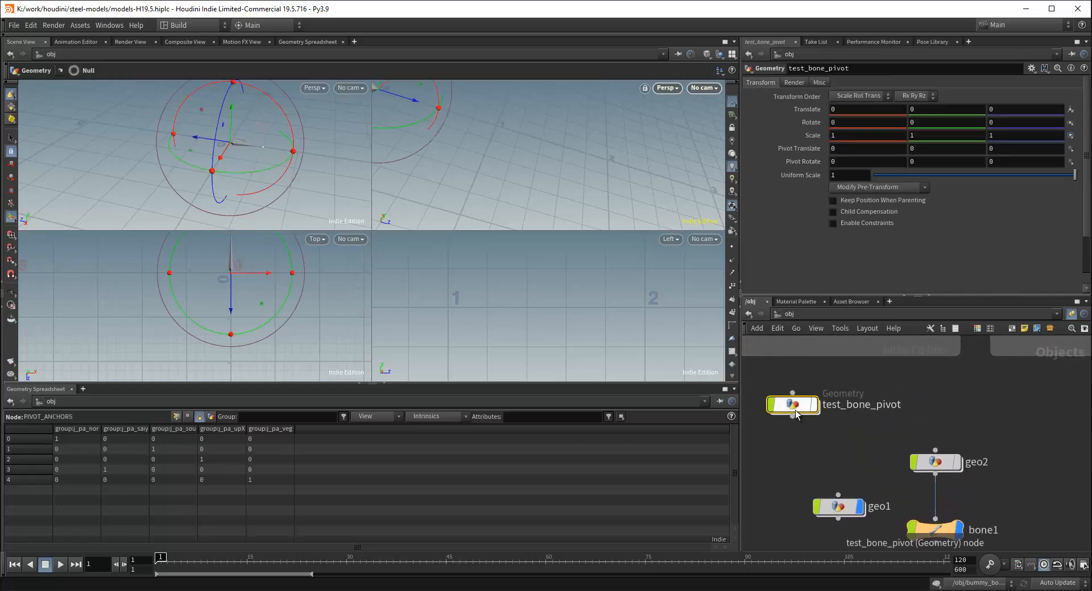
{"action": "double_click", "coordinate": [795, 411]}
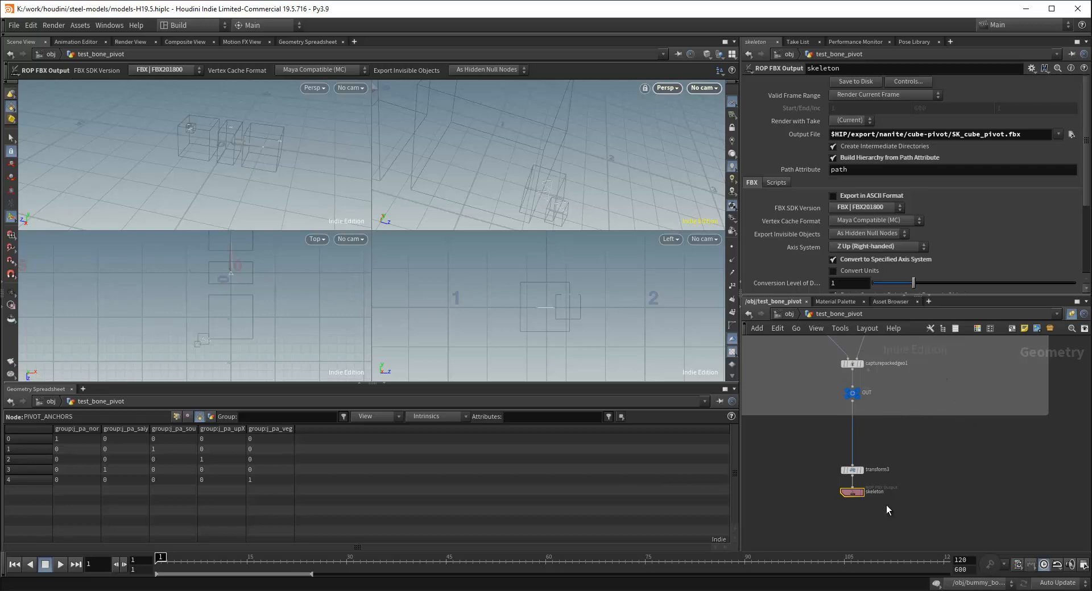
{"action": "scroll", "coordinate": [937, 449], "scroll_direction": "down", "scroll_amount": 4}
{"action": "scroll", "coordinate": [936, 441], "scroll_direction": "up", "scroll_amount": 4}
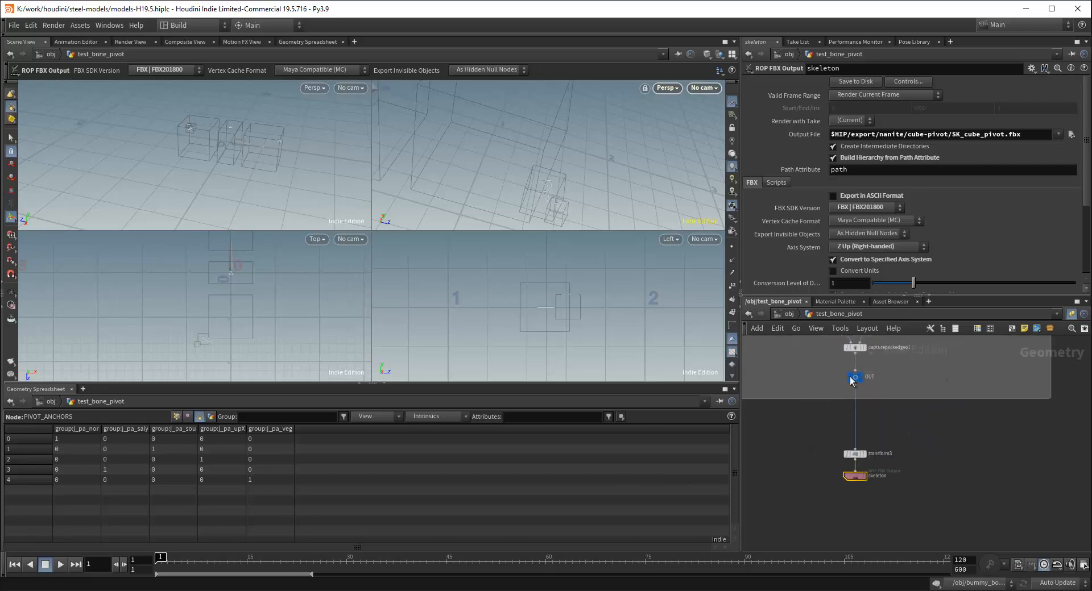
{"action": "middle_click_drag", "start_coordinate": [936, 444], "coordinate": [963, 439]}
{"action": "scroll", "coordinate": [961, 441], "scroll_direction": "up", "scroll_amount": 3}
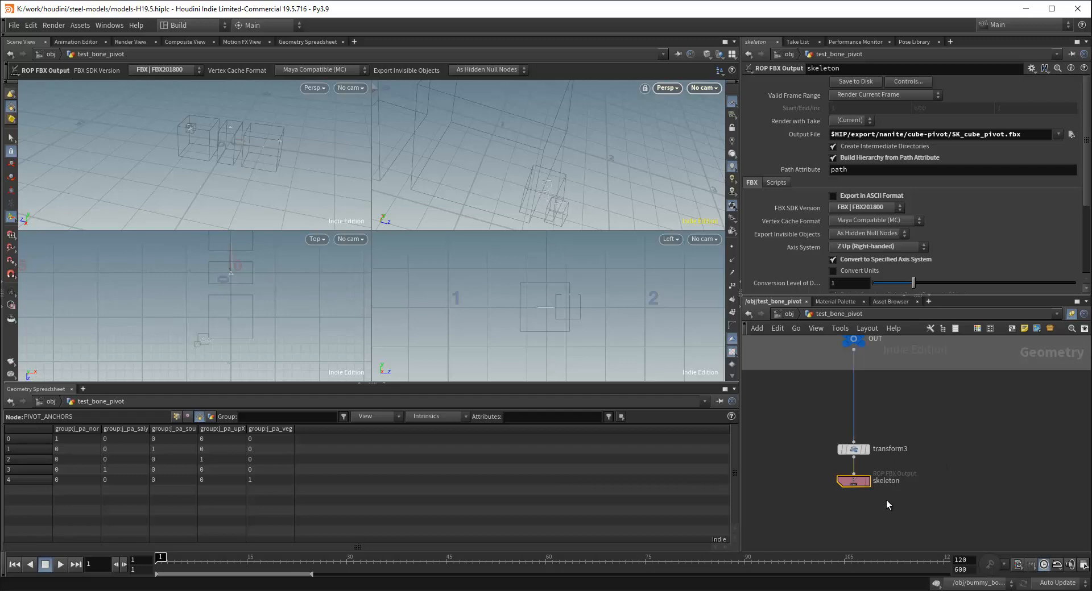
{"action": "key", "text": "u"}
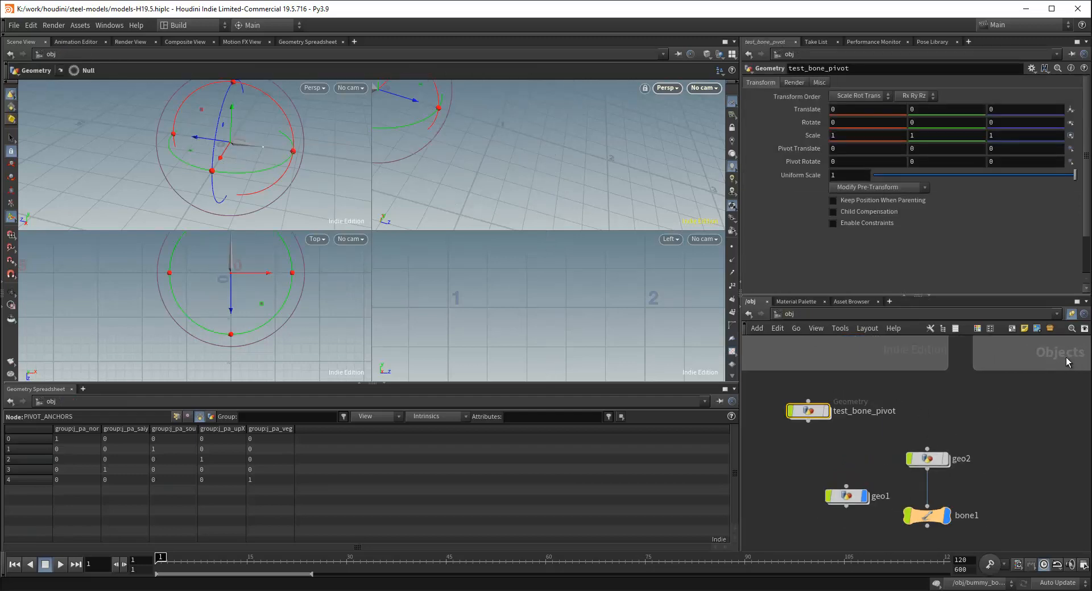
Enter test_bone_pivot and search the available geometry operators for "bone" without adding one
{"action": "middle_click_drag", "start_coordinate": [864, 448], "coordinate": [811, 393]}
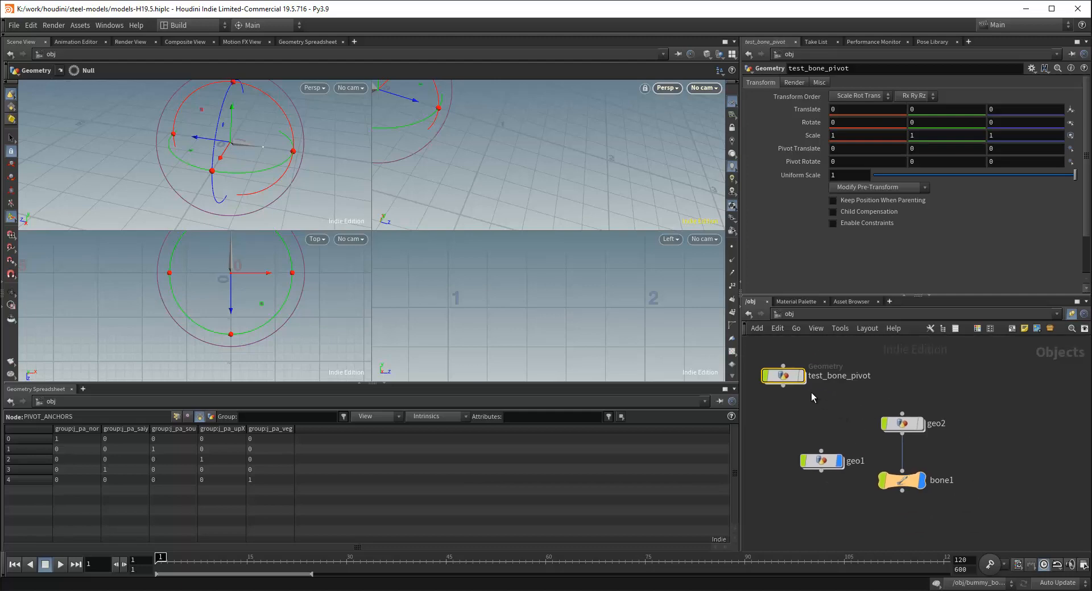
{"action": "double_click", "coordinate": [785, 376]}
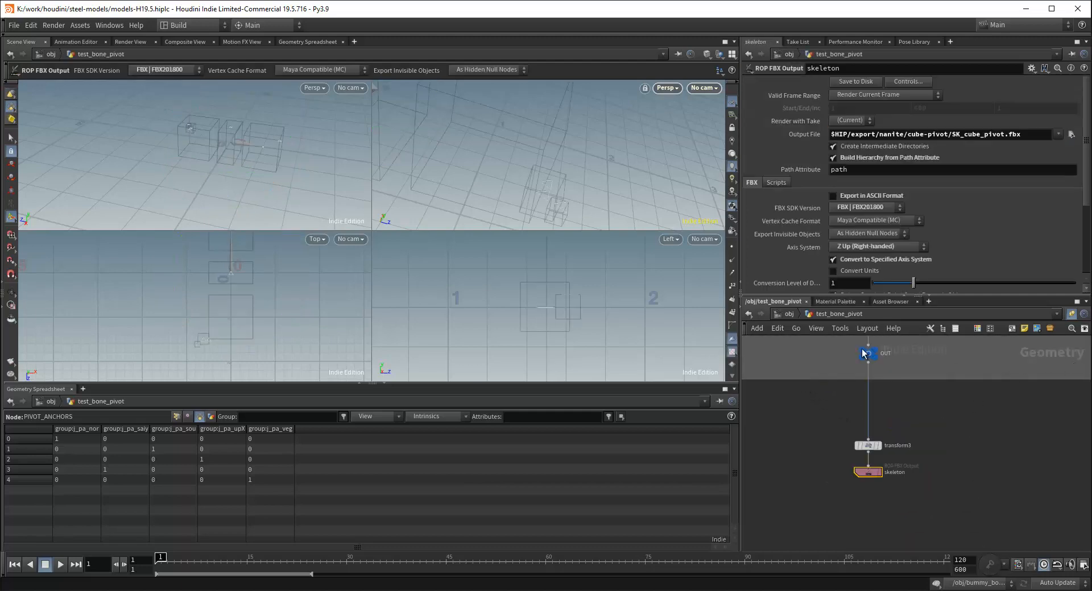
{"action": "scroll", "coordinate": [931, 450], "scroll_direction": "down", "scroll_amount": 1}
{"action": "key", "text": "Tab"}
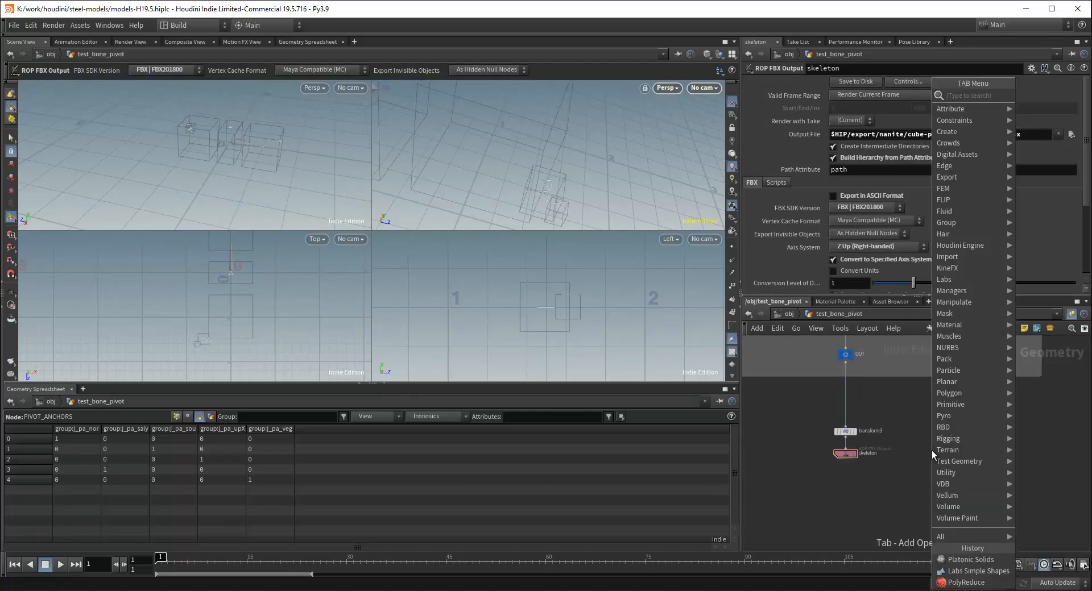
{"action": "type", "text": "bone"}
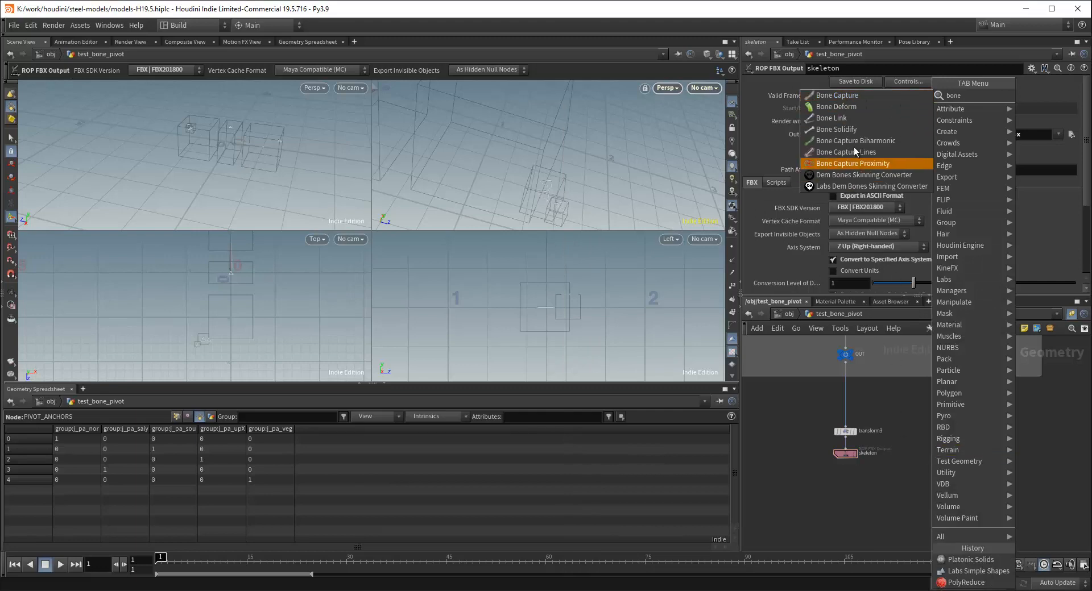
{"action": "left_click", "coordinate": [887, 409]}
Review the skeleton network around the OUT node, return to the object level and clear the selection
{"action": "scroll", "coordinate": [894, 401], "scroll_direction": "down", "scroll_amount": 3}
{"action": "middle_click_drag", "start_coordinate": [921, 409], "coordinate": [947, 485]}
{"action": "scroll", "coordinate": [947, 484], "scroll_direction": "down", "scroll_amount": 1}
{"action": "middle_click_drag", "start_coordinate": [1024, 426], "coordinate": [982, 536]}
{"action": "scroll", "coordinate": [978, 466], "scroll_direction": "up", "scroll_amount": 4}
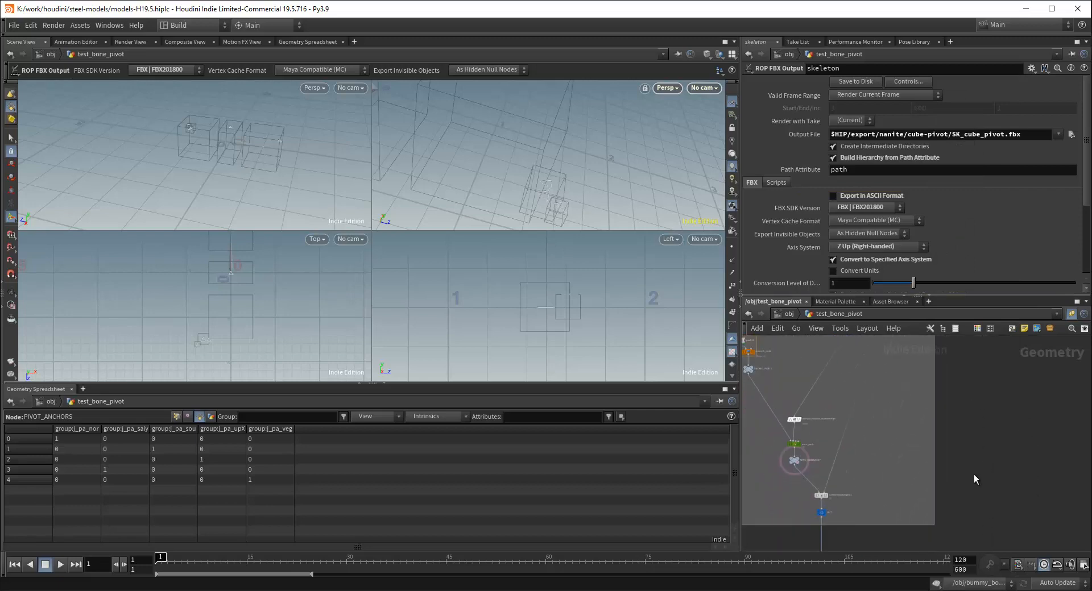
{"action": "left_click", "coordinate": [785, 312]}
{"action": "middle_click_drag", "start_coordinate": [836, 421], "coordinate": [868, 437]}
{"action": "left_click_drag", "start_coordinate": [818, 401], "coordinate": [784, 384]}
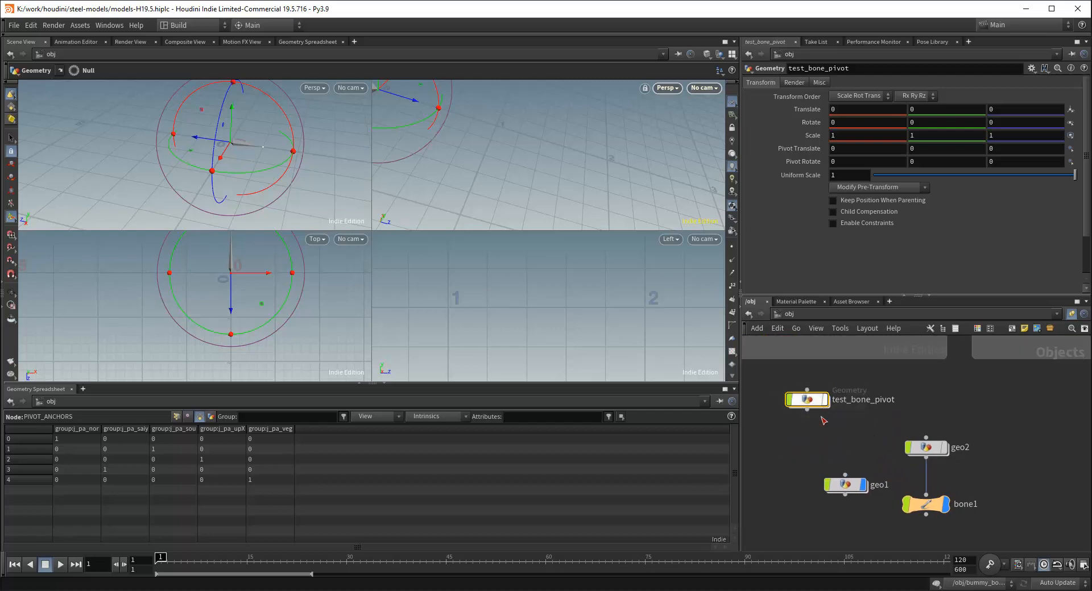
{"action": "left_click", "coordinate": [823, 418]}
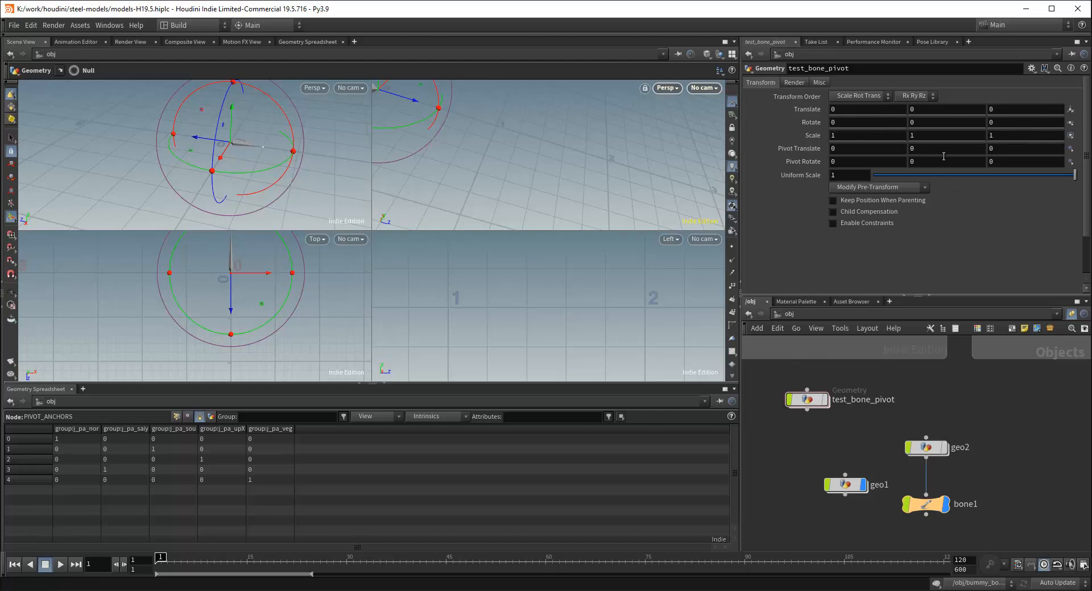
Enter test_bone_pivot again, examine the wireframe cubes in the viewport and the whole node network, and go back up to the object level
{"action": "double_click", "coordinate": [807, 400]}
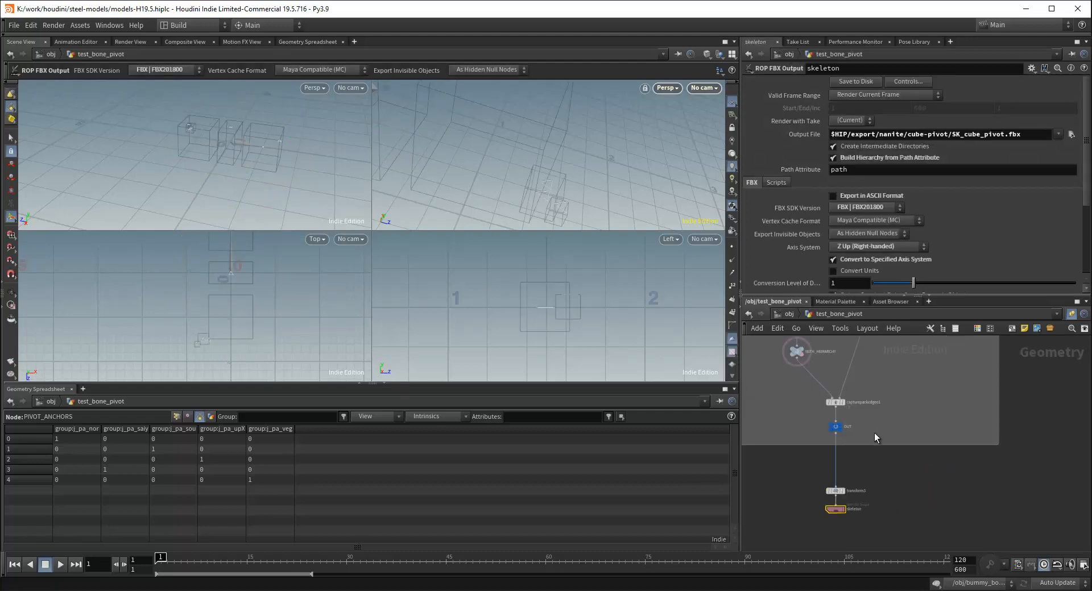
{"action": "key", "text": "Escape"}
{"action": "left_click_drag", "start_coordinate": [492, 167], "coordinate": [548, 175]}
{"action": "key", "text": "Return"}
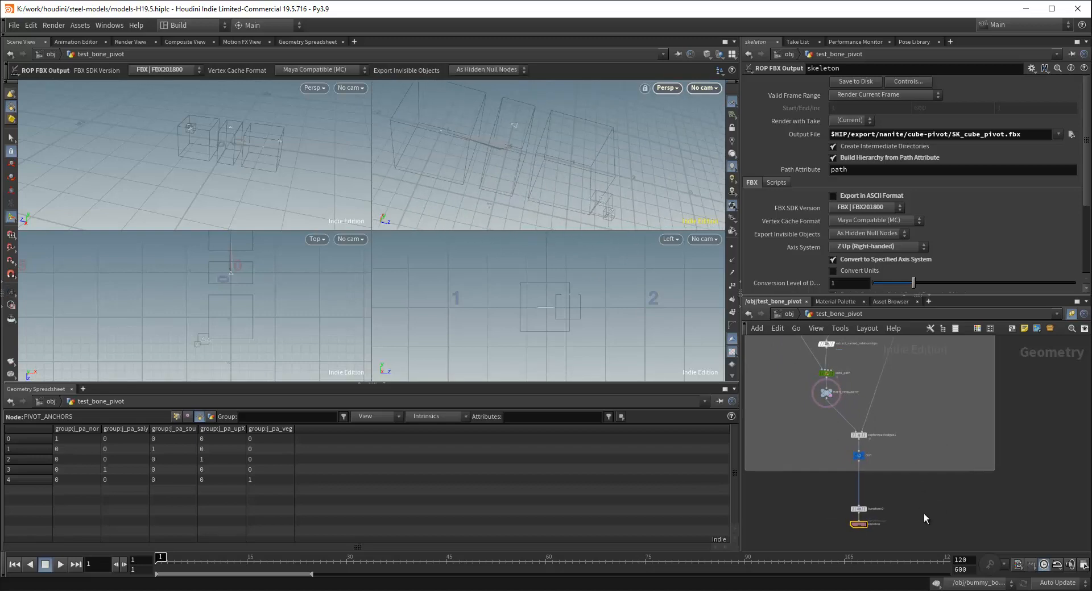
{"action": "left_click_drag", "start_coordinate": [434, 166], "coordinate": [442, 124]}
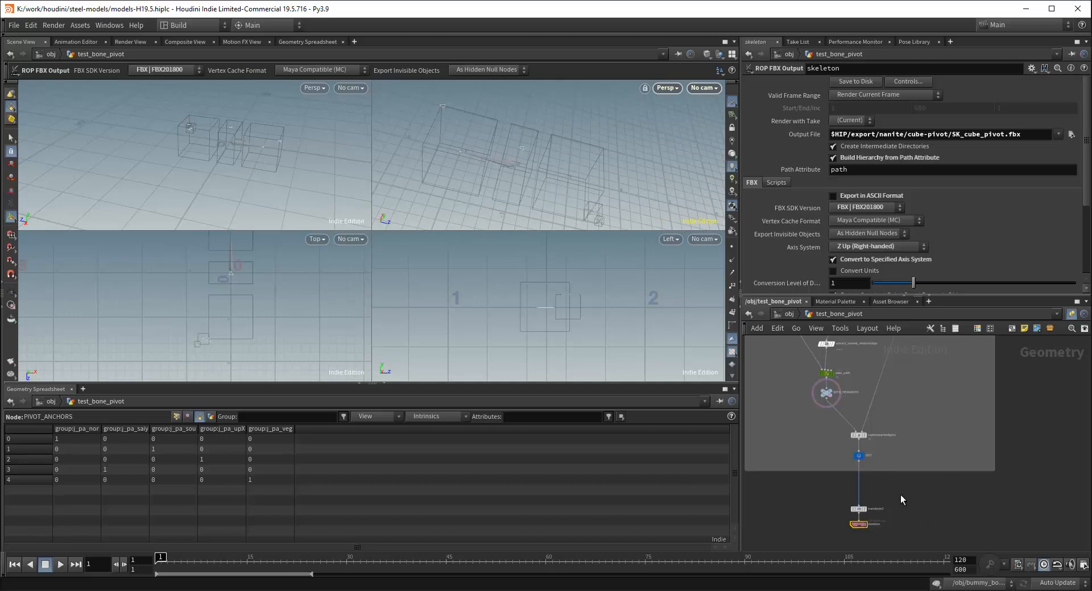
{"action": "scroll", "coordinate": [899, 503], "scroll_direction": "up", "scroll_amount": 2}
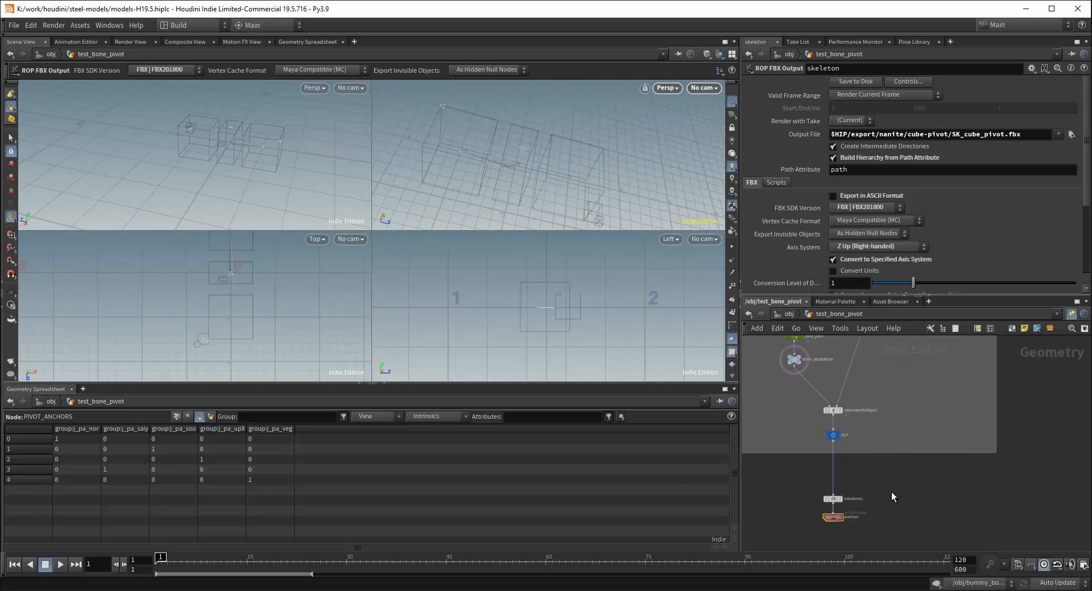
{"action": "middle_click_drag", "start_coordinate": [889, 487], "coordinate": [913, 508]}
{"action": "scroll", "coordinate": [885, 467], "scroll_direction": "down", "scroll_amount": 1}
{"action": "scroll", "coordinate": [892, 455], "scroll_direction": "down", "scroll_amount": 5}
{"action": "middle_click_drag", "start_coordinate": [935, 401], "coordinate": [935, 458]}
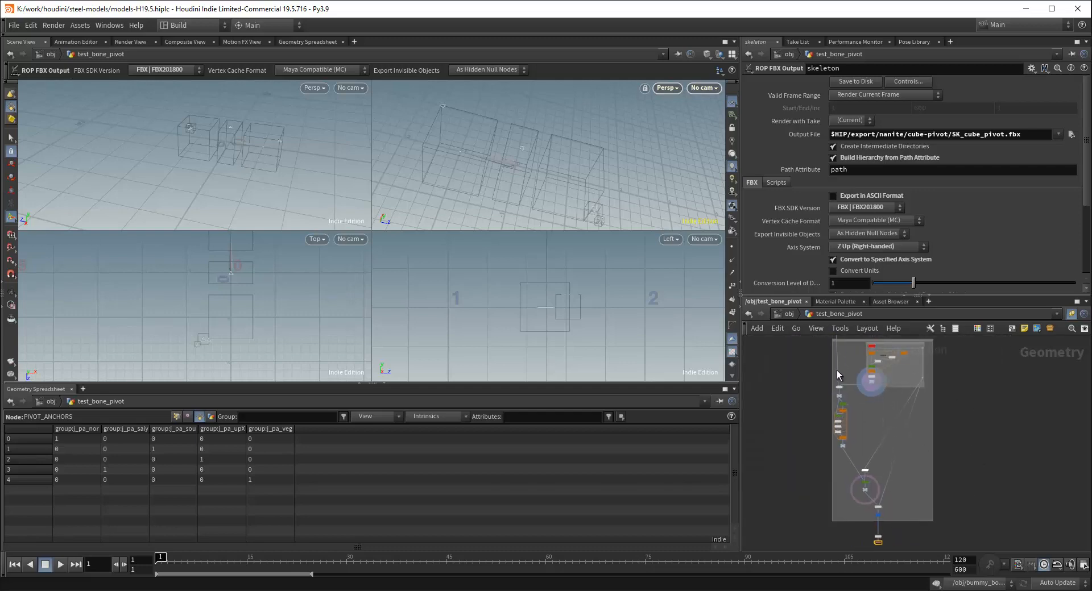
{"action": "left_click", "coordinate": [789, 314]}
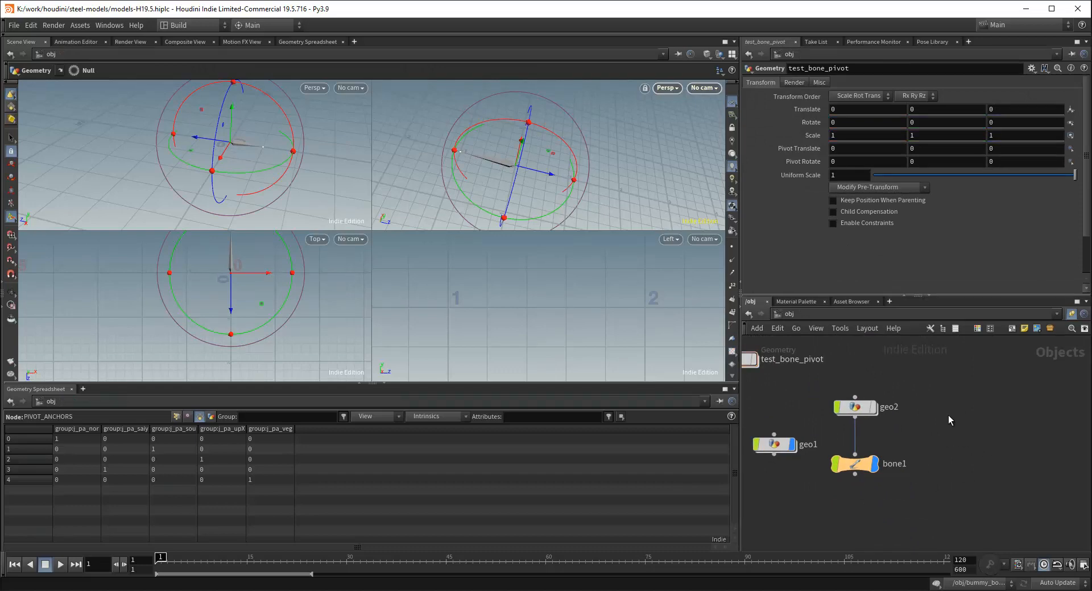
Search the object-level operators for "object merge" and close the search without adding a node
{"action": "key", "text": "Tab"}
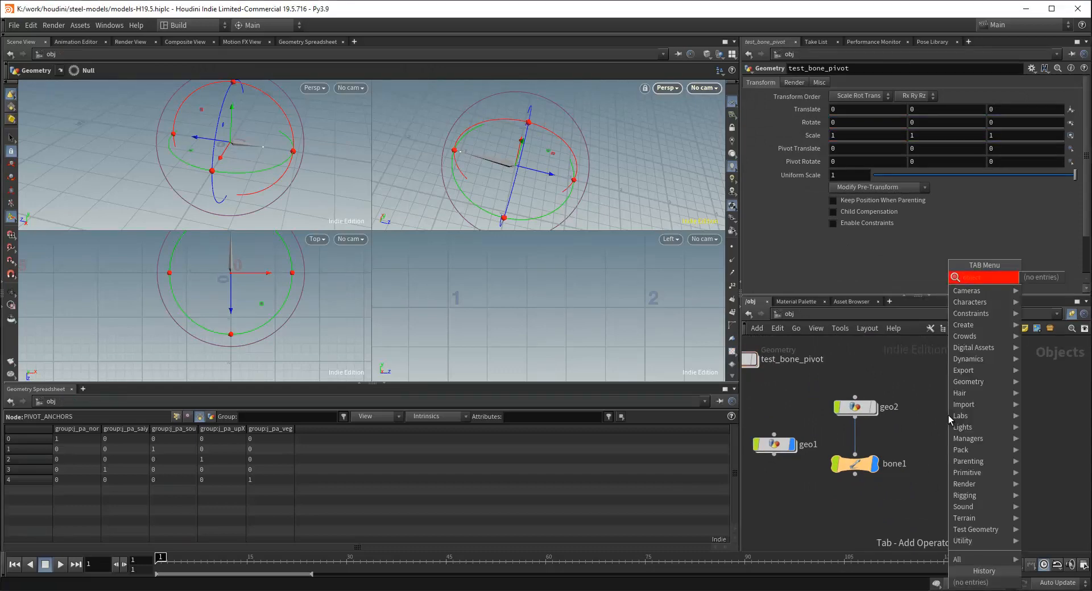
{"action": "type", "text": "object mergfe"}
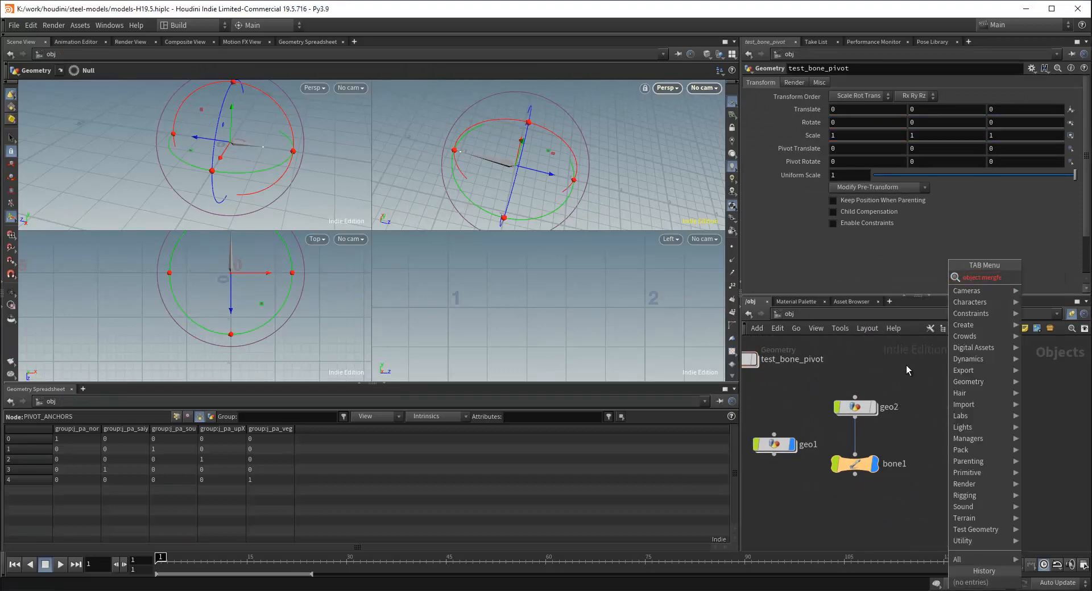
{"action": "key", "text": "BackSpace"}
{"action": "key", "text": "BackSpace"}
{"action": "type", "text": "e"}
{"action": "key", "text": "Escape"}
{"action": "middle_click_drag", "start_coordinate": [905, 431], "coordinate": [875, 405]}
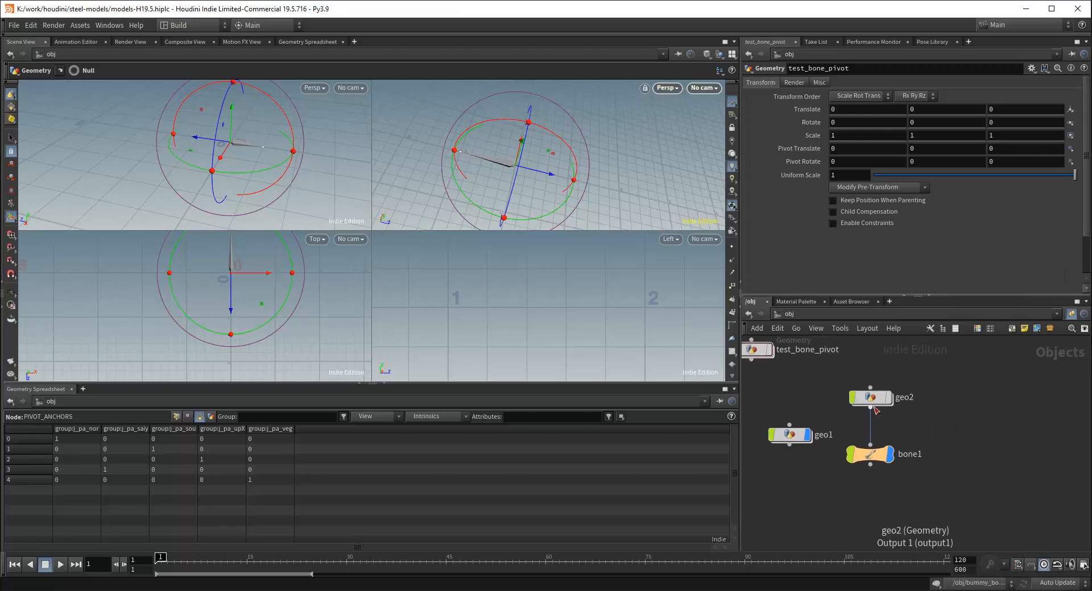
Enter geo2, inspect its object_merge1 and output0 nodes, and return to the object level
{"action": "double_click", "coordinate": [874, 403]}
{"action": "middle_click_drag", "start_coordinate": [1017, 508], "coordinate": [969, 504]}
{"action": "left_click", "coordinate": [889, 469]}
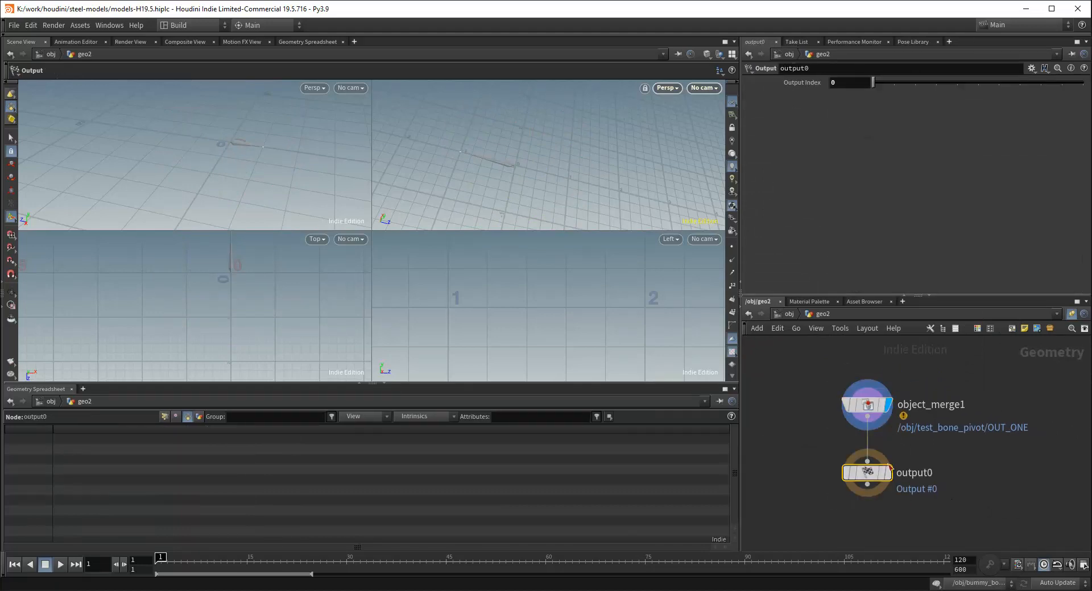
{"action": "left_click", "coordinate": [789, 314]}
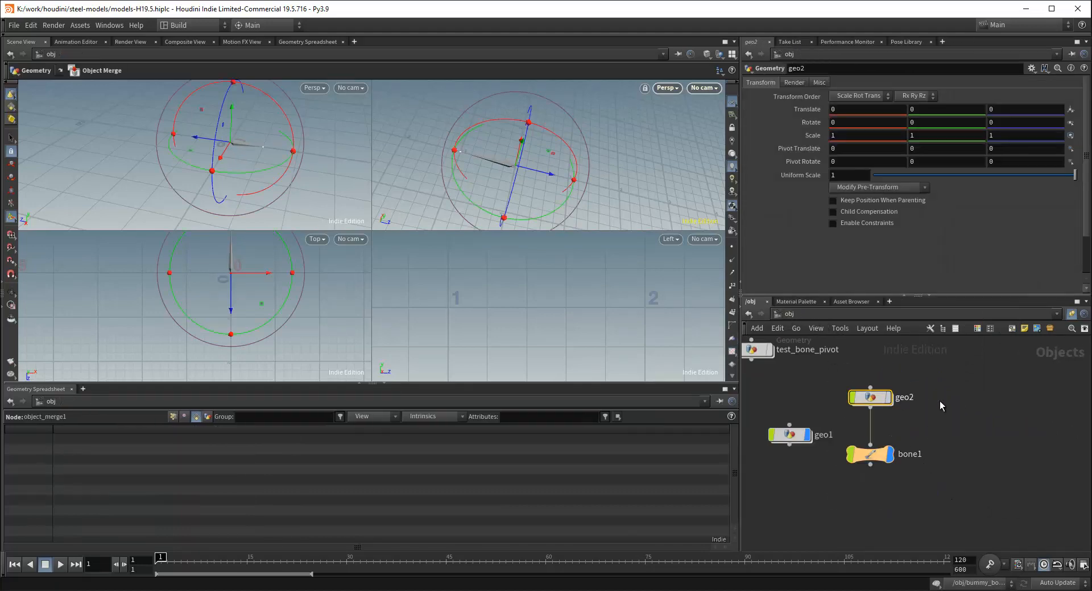
Copy the geo2 and bone1 pair, paste it twice, and arrange the copies in a row beside the original
{"action": "left_click_drag", "start_coordinate": [873, 458], "coordinate": [870, 460]}
{"action": "key", "text": "ctrl+c"}
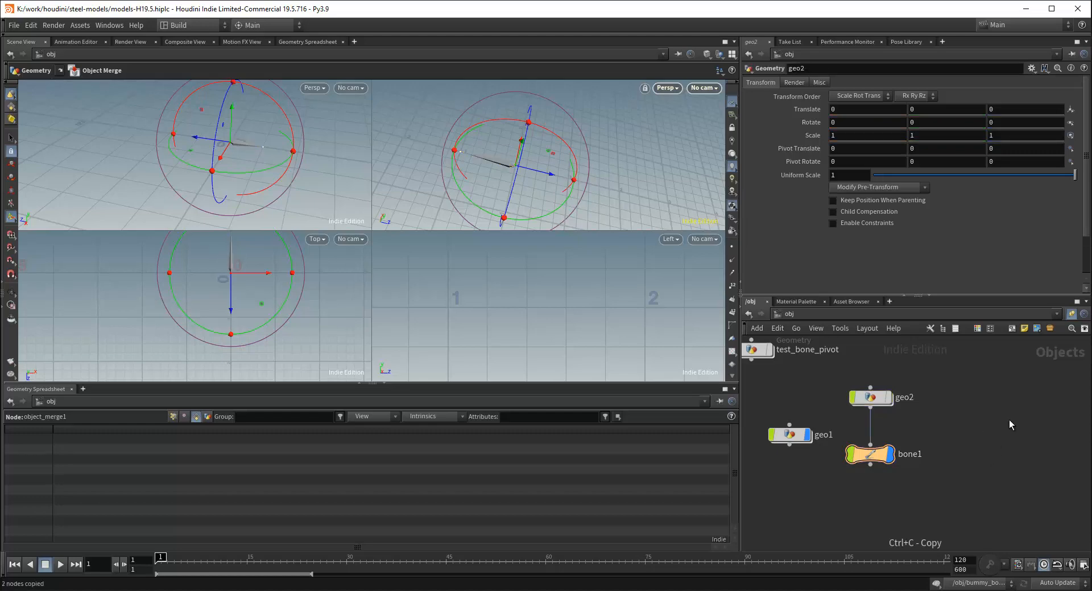
{"action": "key", "text": "ctrl+v"}
{"action": "left_click_drag", "start_coordinate": [998, 382], "coordinate": [1069, 470]}
{"action": "key", "text": "ctrl+v"}
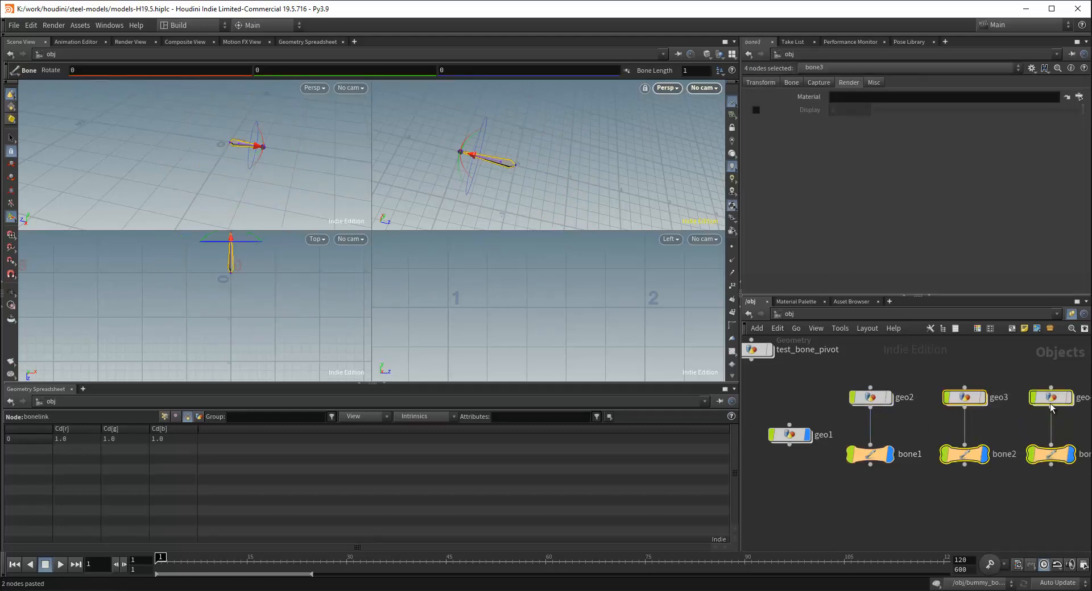
{"action": "left_click_drag", "start_coordinate": [1054, 402], "coordinate": [1032, 402]}
{"action": "left_click", "coordinate": [991, 502]}
{"action": "middle_click_drag", "start_coordinate": [991, 502], "coordinate": [953, 473]}
{"action": "scroll", "coordinate": [953, 473], "scroll_direction": "down", "scroll_amount": 2}
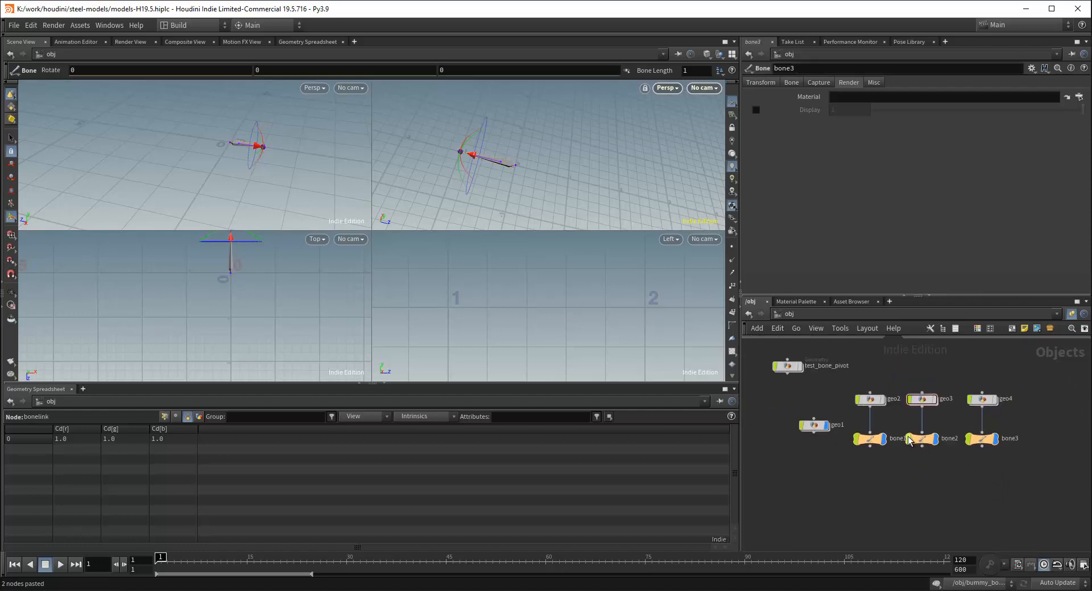
{"action": "scroll", "coordinate": [910, 440], "scroll_direction": "up", "scroll_amount": 1}
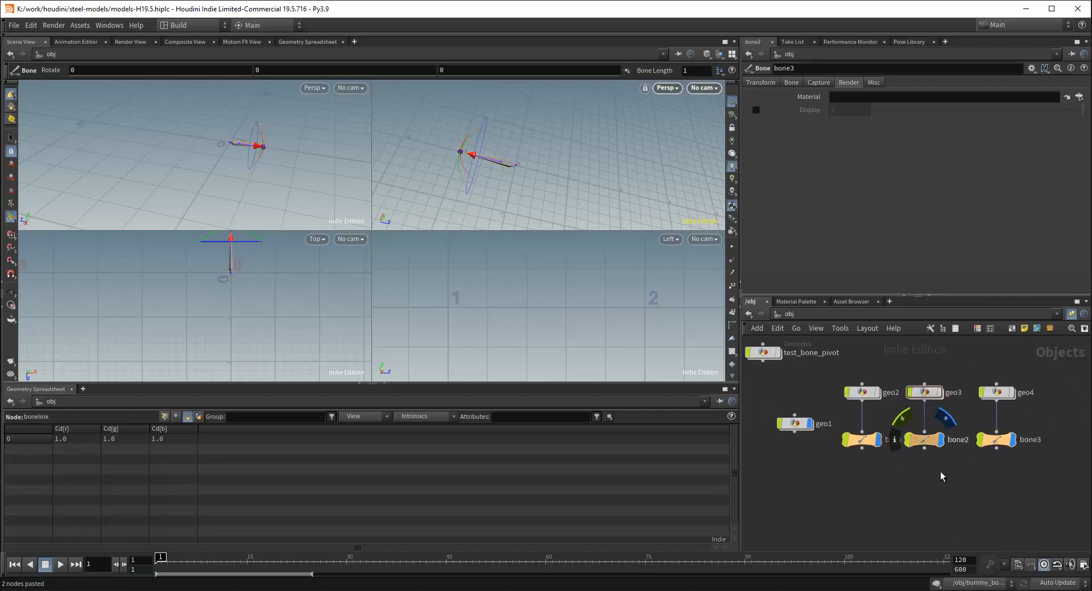
Inspect the bone parameters of bone2 and clear the selection
{"action": "left_click", "coordinate": [916, 440]}
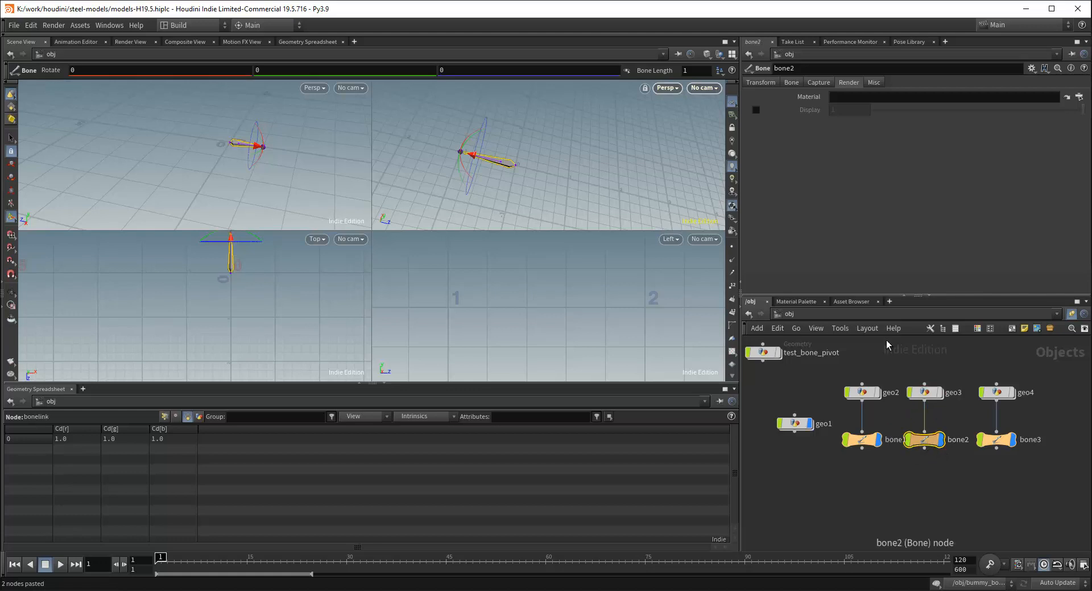
{"action": "left_click", "coordinate": [792, 83]}
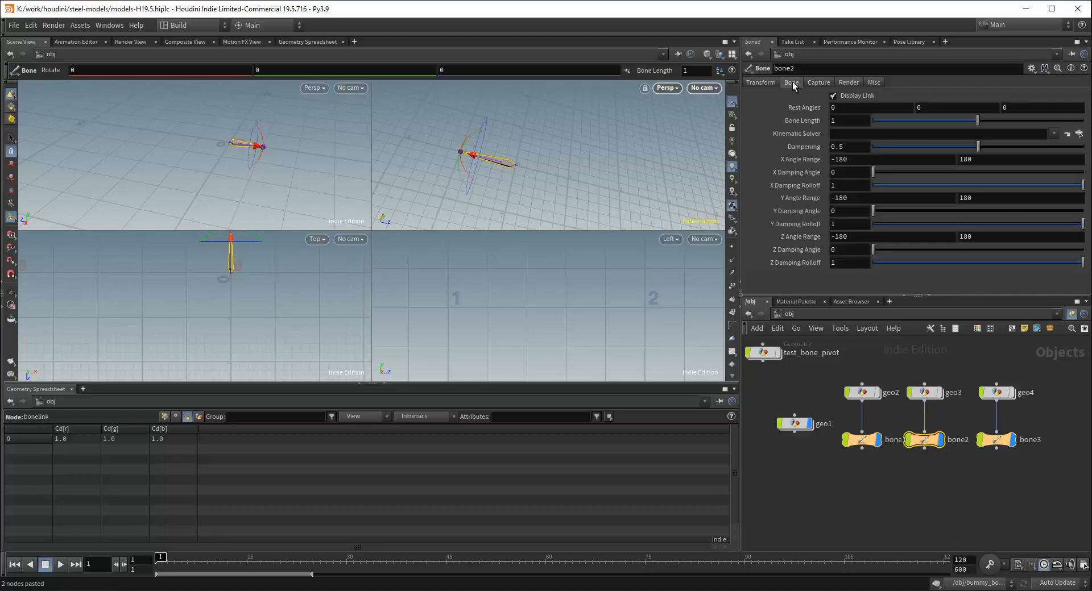
{"action": "left_click", "coordinate": [888, 482]}
{"action": "scroll", "coordinate": [824, 393], "scroll_direction": "down", "scroll_amount": 1}
{"action": "middle_click_drag", "start_coordinate": [824, 393], "coordinate": [854, 398]}
{"action": "scroll", "coordinate": [889, 394], "scroll_direction": "up", "scroll_amount": 1}
{"action": "scroll", "coordinate": [890, 392], "scroll_direction": "down", "scroll_amount": 1}
{"action": "scroll", "coordinate": [878, 377], "scroll_direction": "up", "scroll_amount": 1}
Delete the geo1 object and move the geo4 and bone3 pair closer to the other pairs
{"action": "left_click", "coordinate": [864, 435]}
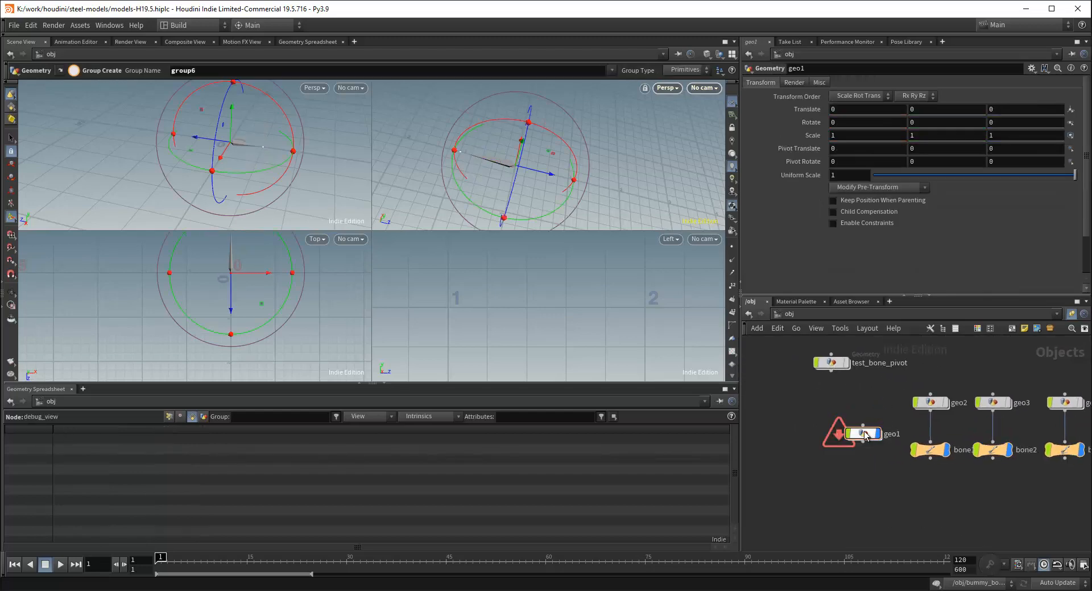
{"action": "double_click", "coordinate": [864, 435]}
{"action": "key", "text": "u"}
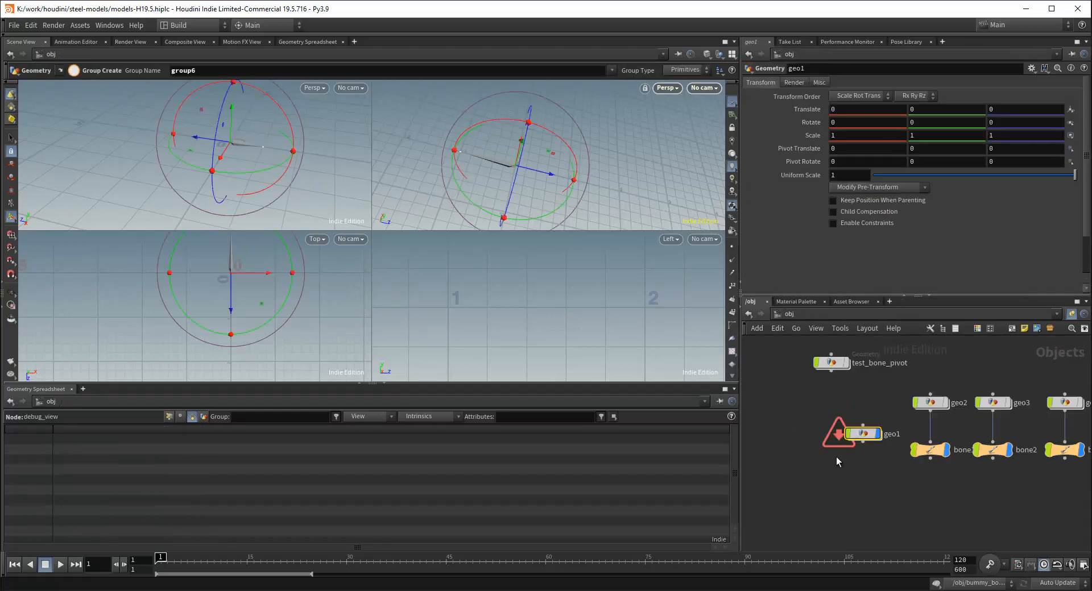
{"action": "key", "text": "Delete"}
{"action": "middle_click_drag", "start_coordinate": [868, 419], "coordinate": [810, 418]}
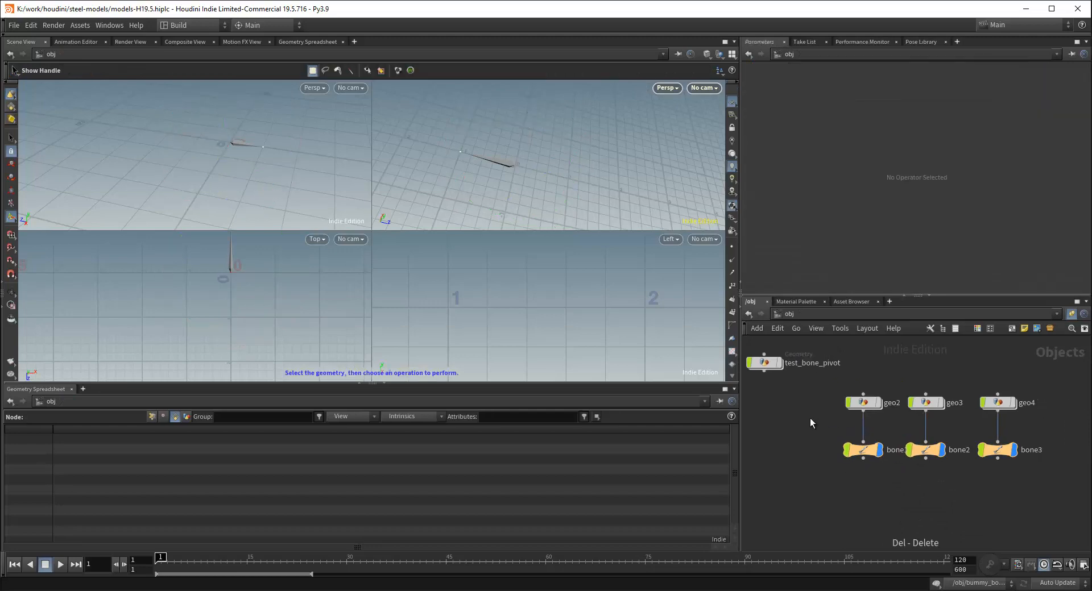
{"action": "left_click", "coordinate": [991, 476]}
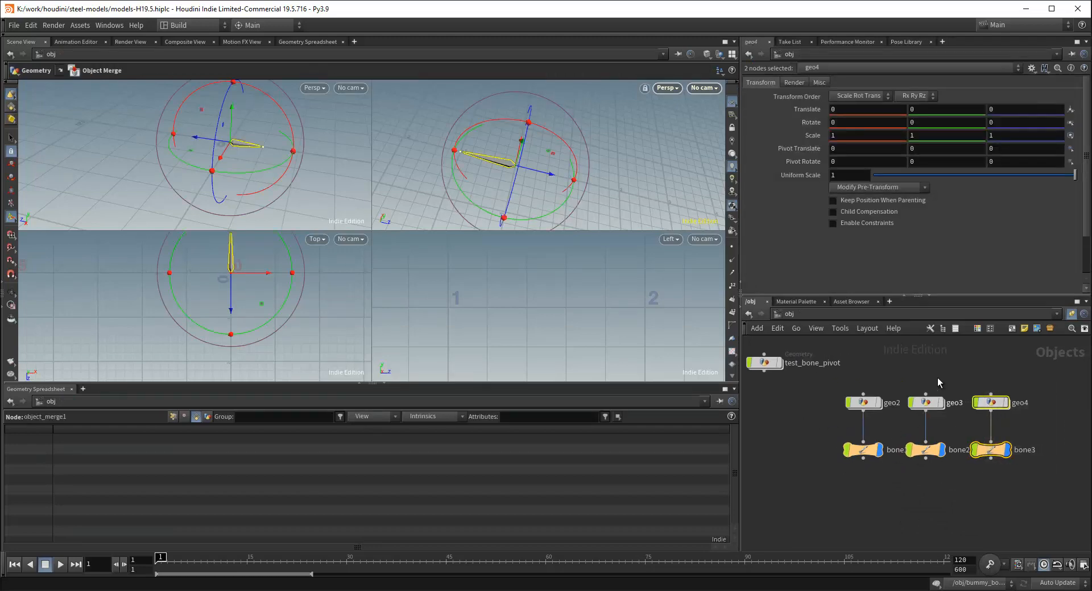
Compare the node network inside test_bone_pivot with the geo and bone pairs at the object level
{"action": "middle_click_drag", "start_coordinate": [817, 401], "coordinate": [882, 444]}
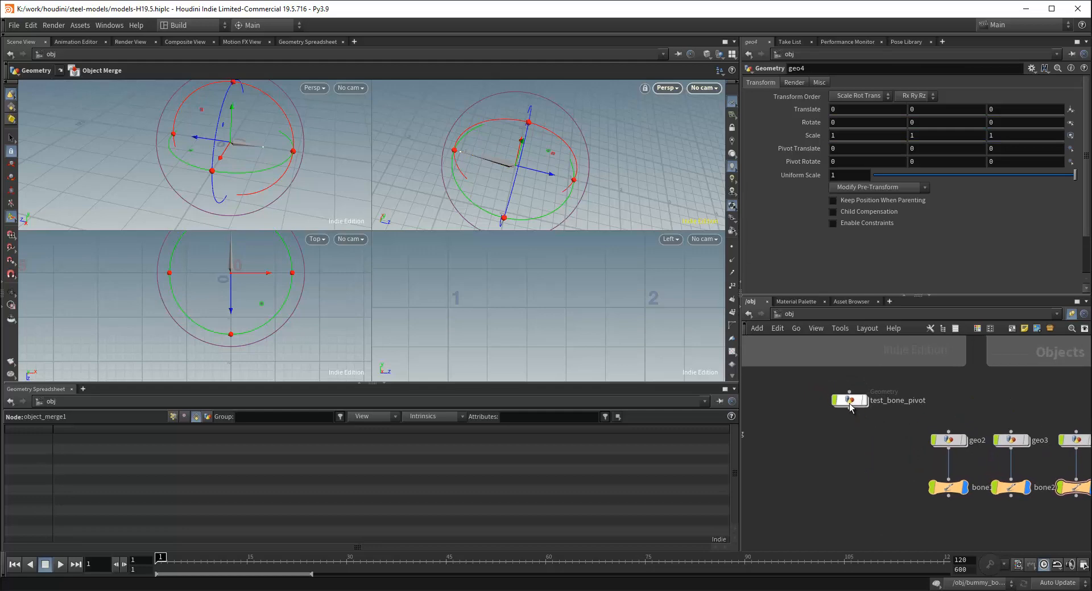
{"action": "double_click", "coordinate": [850, 398]}
{"action": "middle_click_drag", "start_coordinate": [970, 402], "coordinate": [993, 439]}
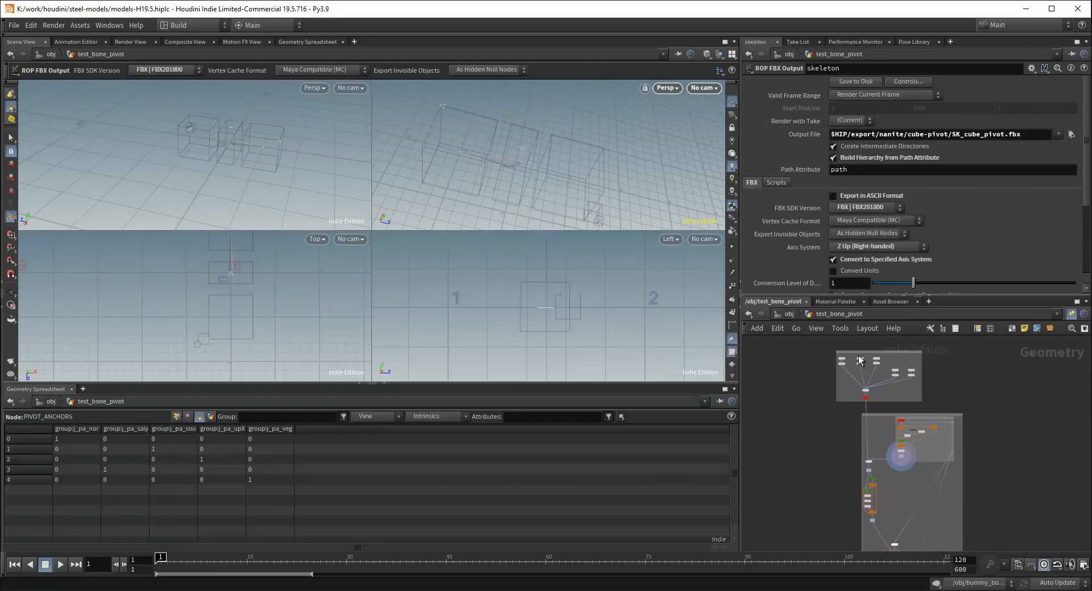
{"action": "left_click", "coordinate": [790, 314]}
{"action": "middle_click_drag", "start_coordinate": [831, 464], "coordinate": [748, 451]}
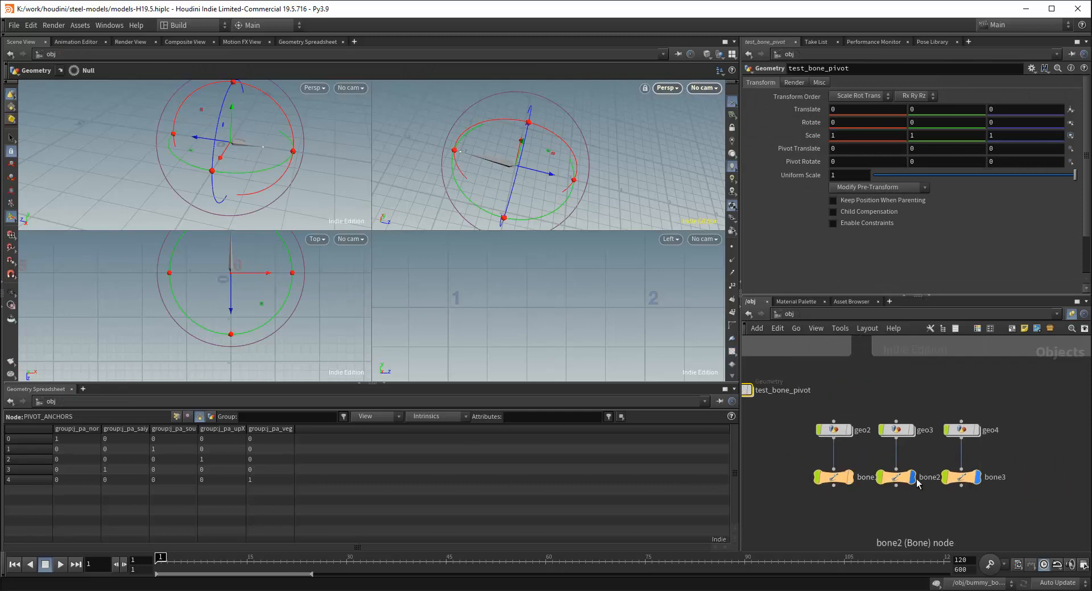
{"action": "scroll", "coordinate": [801, 463], "scroll_direction": "down", "scroll_amount": 1}
{"action": "middle_click_drag", "start_coordinate": [749, 413], "coordinate": [837, 420]}
Enter test_bone_pivot and inspect the main_geo null and the Rigging Pivot Anchors nodes
{"action": "double_click", "coordinate": [834, 408]}
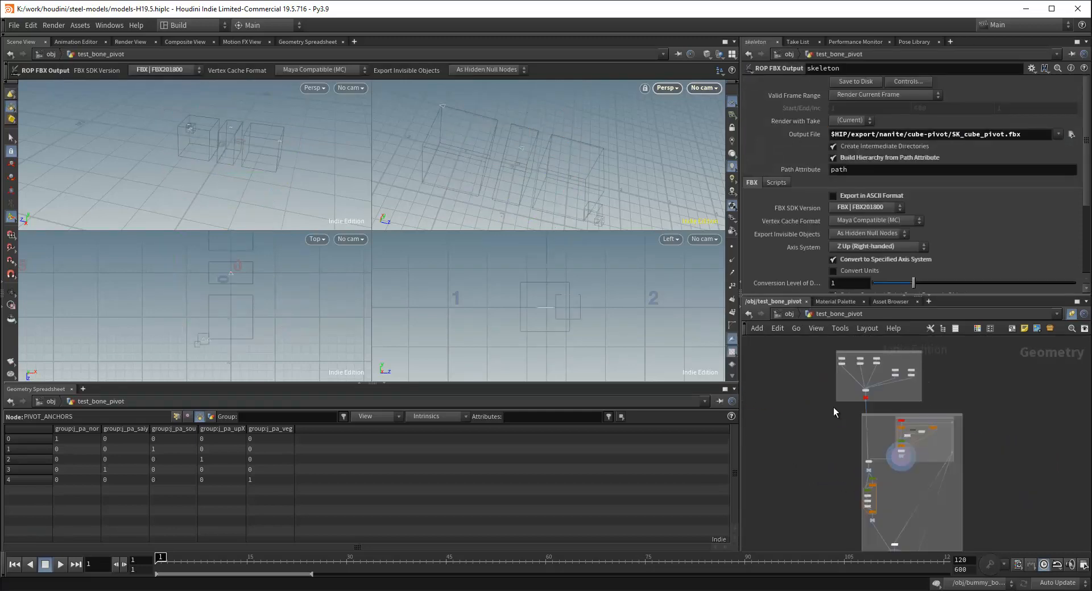
{"action": "scroll", "coordinate": [909, 398], "scroll_direction": "down", "scroll_amount": 1}
{"action": "scroll", "coordinate": [897, 394], "scroll_direction": "up", "scroll_amount": 3}
{"action": "left_click", "coordinate": [831, 414]}
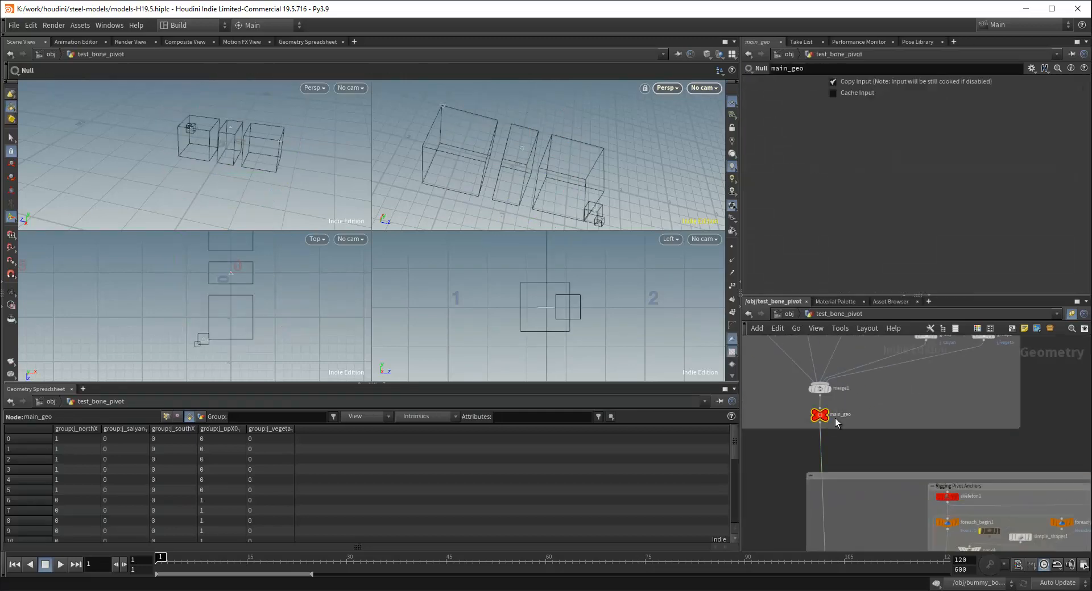
{"action": "scroll", "coordinate": [854, 432], "scroll_direction": "down", "scroll_amount": 1}
{"action": "middle_click_drag", "start_coordinate": [884, 522], "coordinate": [820, 426]}
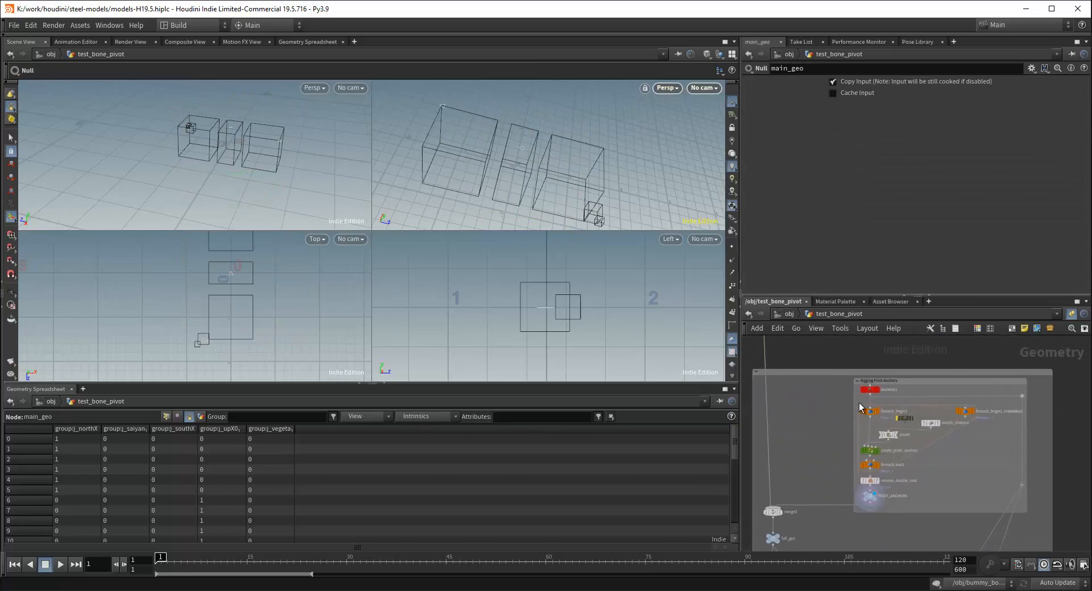
Select the skeleton1 node and activate its viewport tool to examine the joint chain
{"action": "left_click", "coordinate": [870, 390]}
{"action": "left_click_drag", "start_coordinate": [585, 202], "coordinate": [521, 180]}
{"action": "key", "text": "Return"}
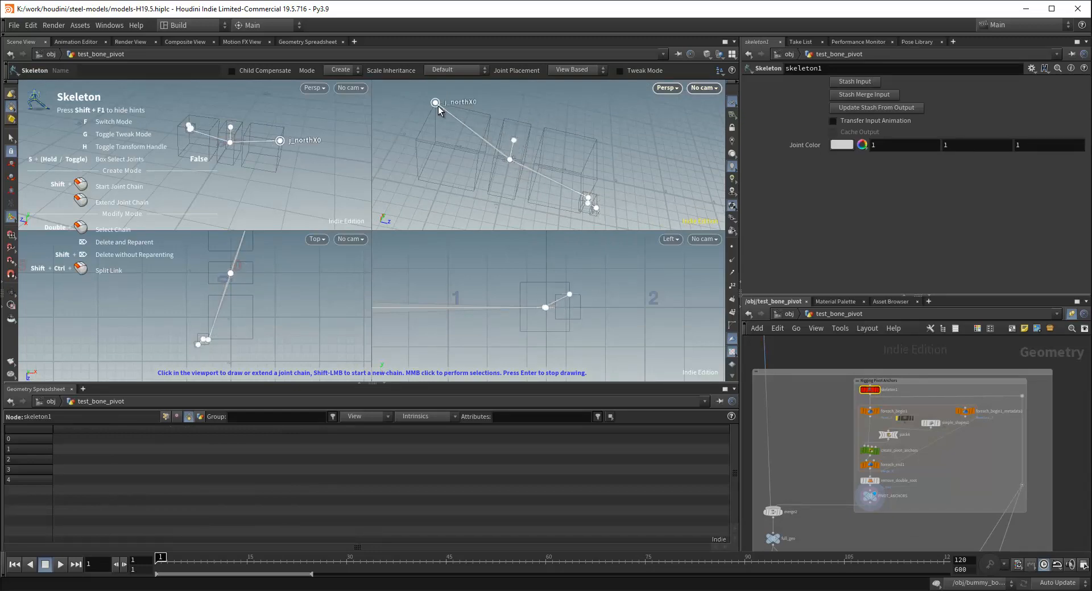
Select the group4 node above main_geo and examine its j_saiyan group on the small box in the perspective viewport
{"action": "scroll", "coordinate": [820, 372], "scroll_direction": "down", "scroll_amount": 2}
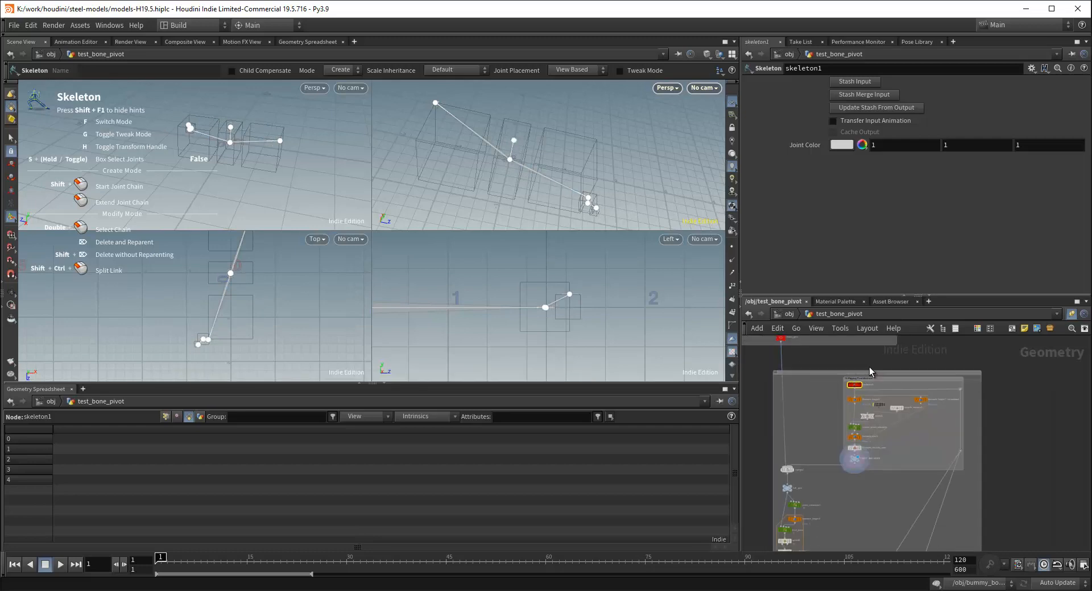
{"action": "middle_click_drag", "start_coordinate": [871, 370], "coordinate": [921, 431]}
{"action": "scroll", "coordinate": [920, 429], "scroll_direction": "down", "scroll_amount": 1}
{"action": "scroll", "coordinate": [881, 393], "scroll_direction": "up", "scroll_amount": 4}
{"action": "middle_click_drag", "start_coordinate": [882, 394], "coordinate": [889, 498]}
{"action": "scroll", "coordinate": [947, 460], "scroll_direction": "up", "scroll_amount": 1}
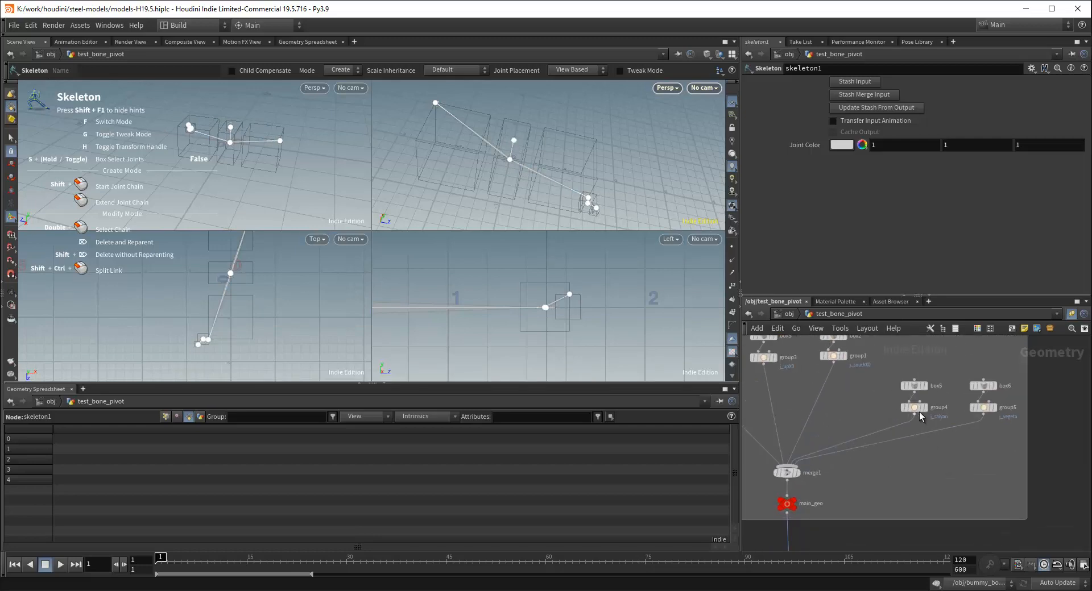
{"action": "scroll", "coordinate": [963, 422], "scroll_direction": "up", "scroll_amount": 3}
{"action": "left_click", "coordinate": [879, 400]}
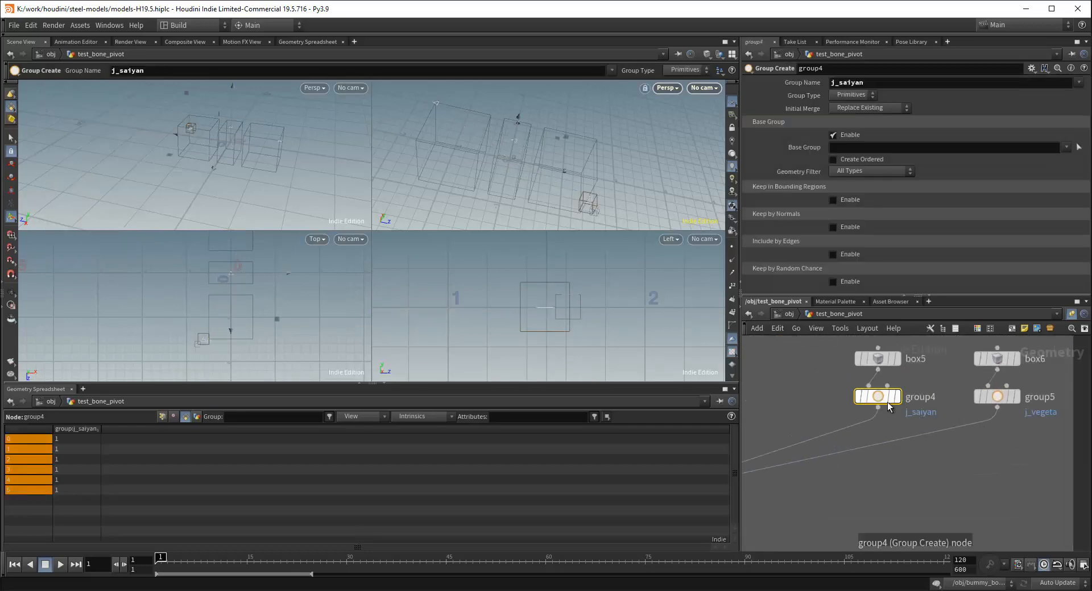
{"action": "scroll", "coordinate": [597, 216], "scroll_direction": "up", "scroll_amount": 3}
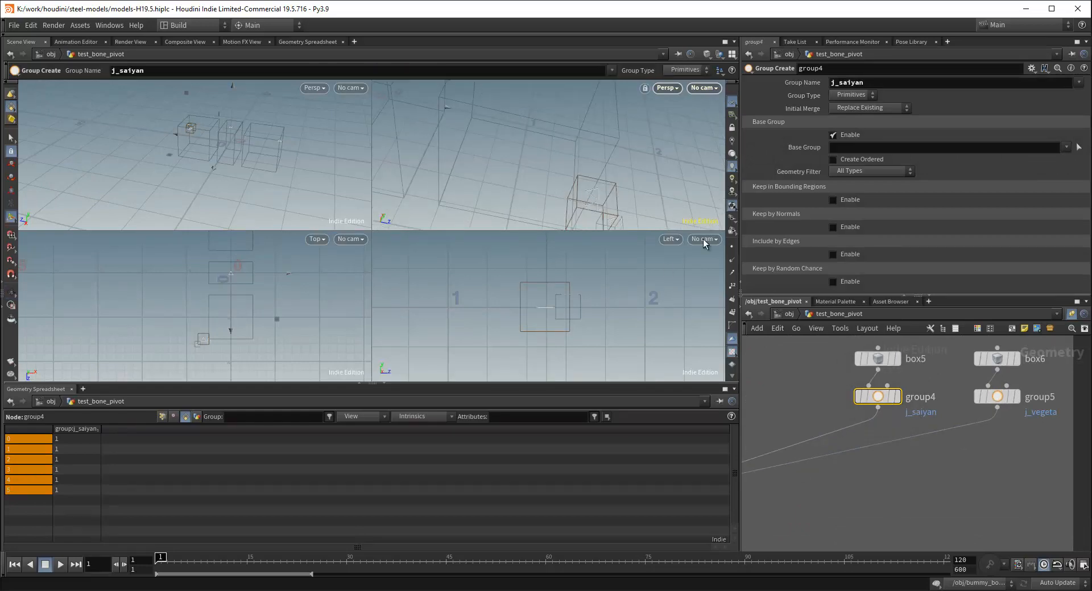
Select skeleton1 in the Rigging Pivot Anchors box and check which joint sits at the small boxes
{"action": "scroll", "coordinate": [949, 419], "scroll_direction": "down", "scroll_amount": 6}
{"action": "middle_click_drag", "start_coordinate": [949, 419], "coordinate": [945, 319]}
{"action": "scroll", "coordinate": [929, 420], "scroll_direction": "up", "scroll_amount": 3}
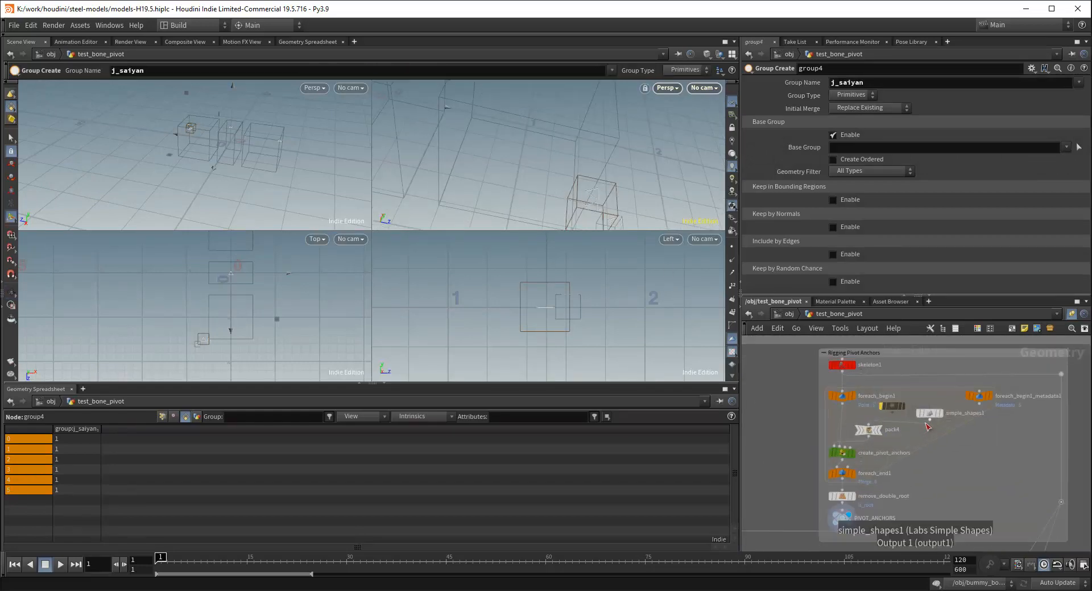
{"action": "left_click", "coordinate": [842, 366]}
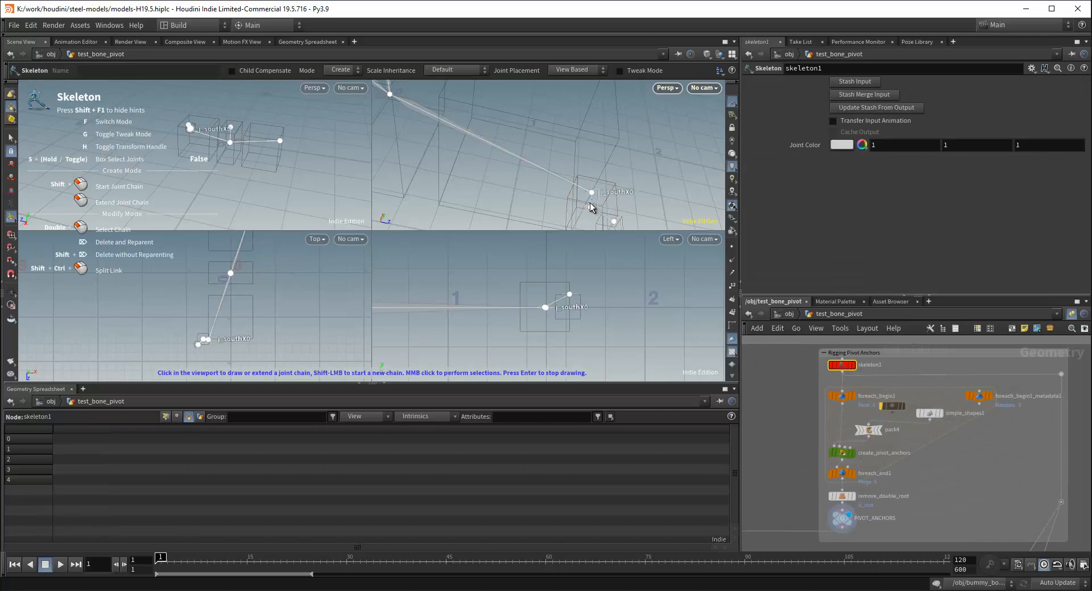
Examine how the Rigging Pivot Anchors block fits into the network, and view the full joint chain over the boxes
{"action": "scroll", "coordinate": [785, 408], "scroll_direction": "down", "scroll_amount": 4}
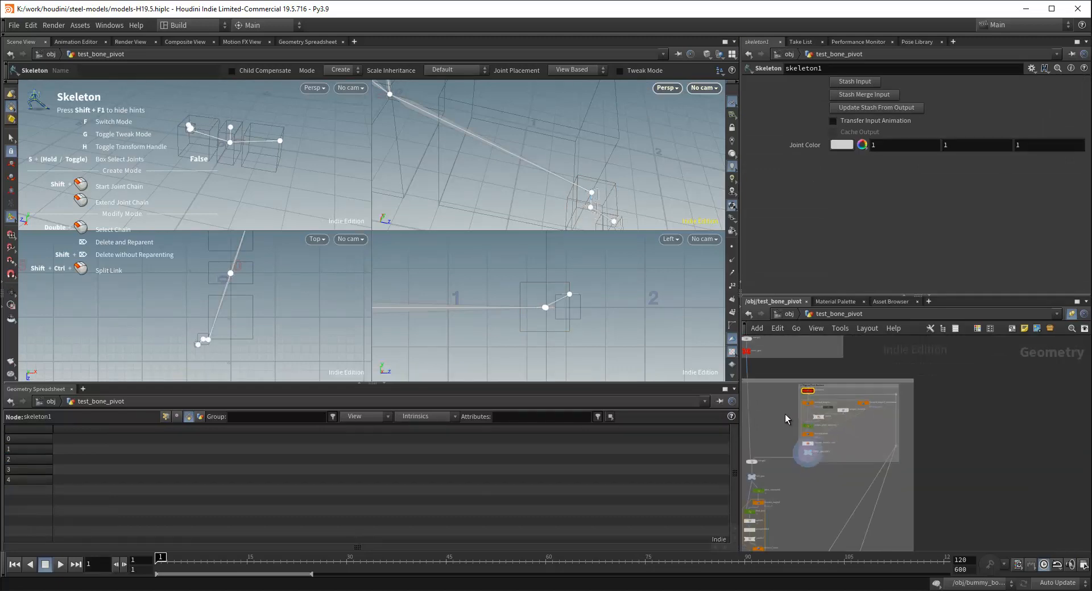
{"action": "middle_click_drag", "start_coordinate": [785, 414], "coordinate": [822, 377]}
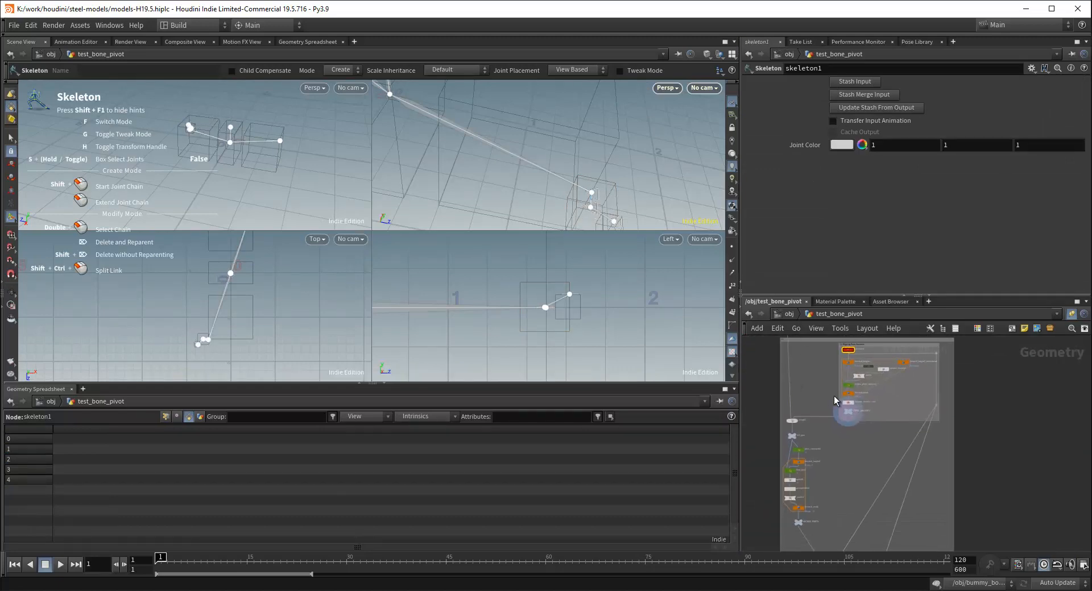
{"action": "middle_click_drag", "start_coordinate": [977, 386], "coordinate": [1001, 420]}
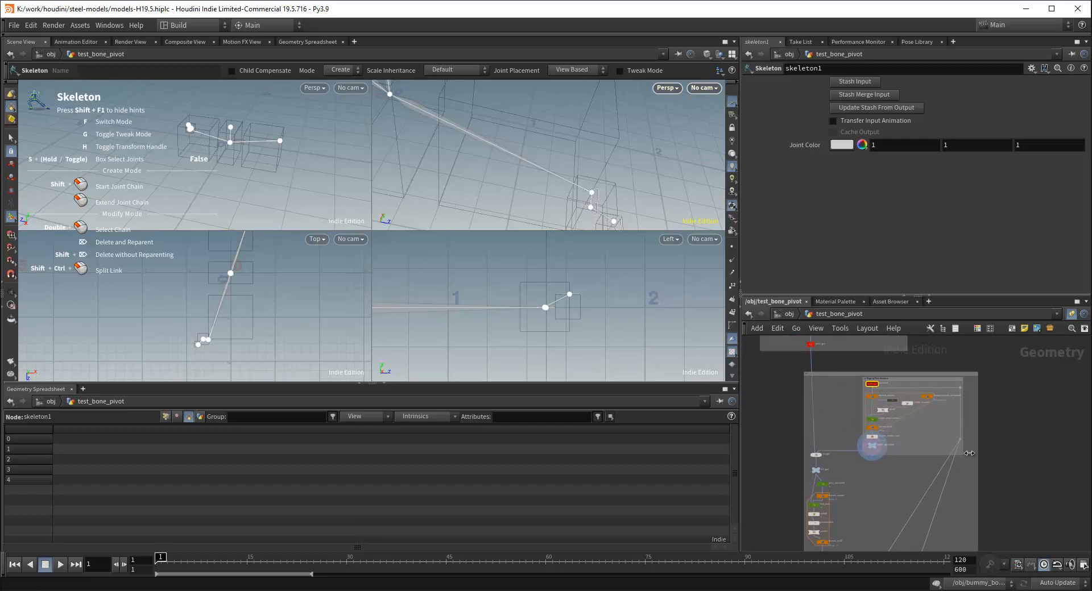
{"action": "middle_click_drag", "start_coordinate": [890, 476], "coordinate": [912, 444]}
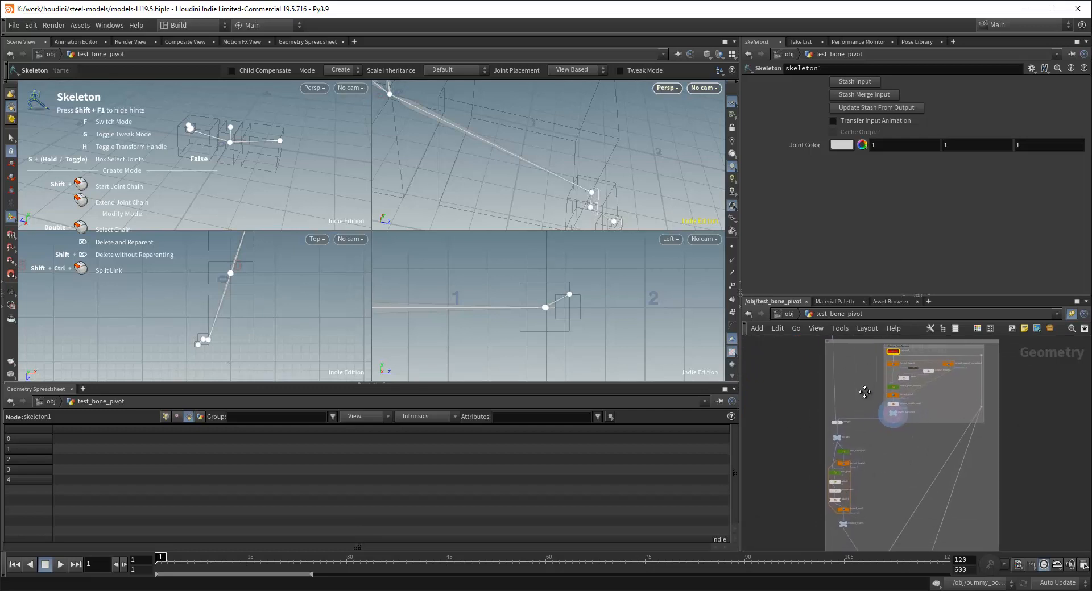
{"action": "middle_click_drag", "start_coordinate": [864, 392], "coordinate": [846, 443]}
{"action": "scroll", "coordinate": [869, 403], "scroll_direction": "down", "scroll_amount": 1}
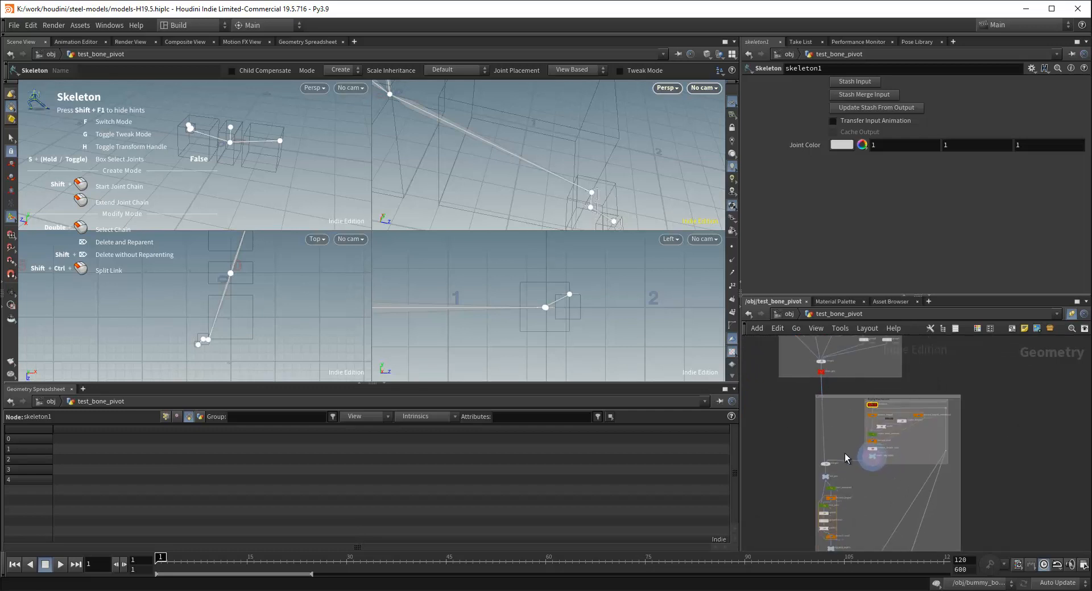
{"action": "scroll", "coordinate": [845, 452], "scroll_direction": "up", "scroll_amount": 5}
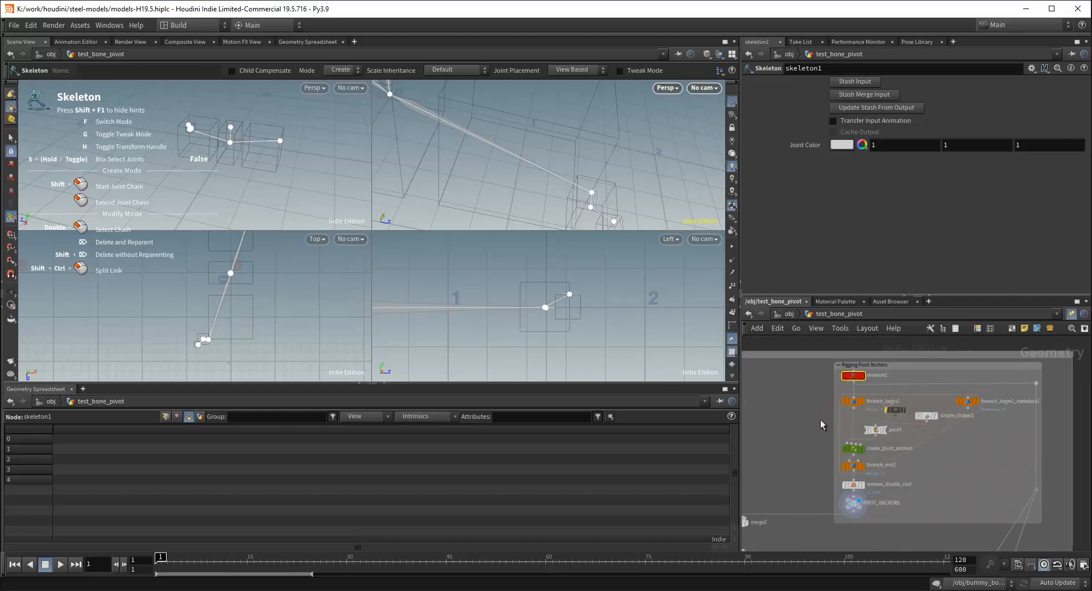
{"action": "scroll", "coordinate": [454, 189], "scroll_direction": "down", "scroll_amount": 5, "text": "alt"}
{"action": "middle_click_drag", "start_coordinate": [458, 197], "coordinate": [495, 201], "text": "alt"}
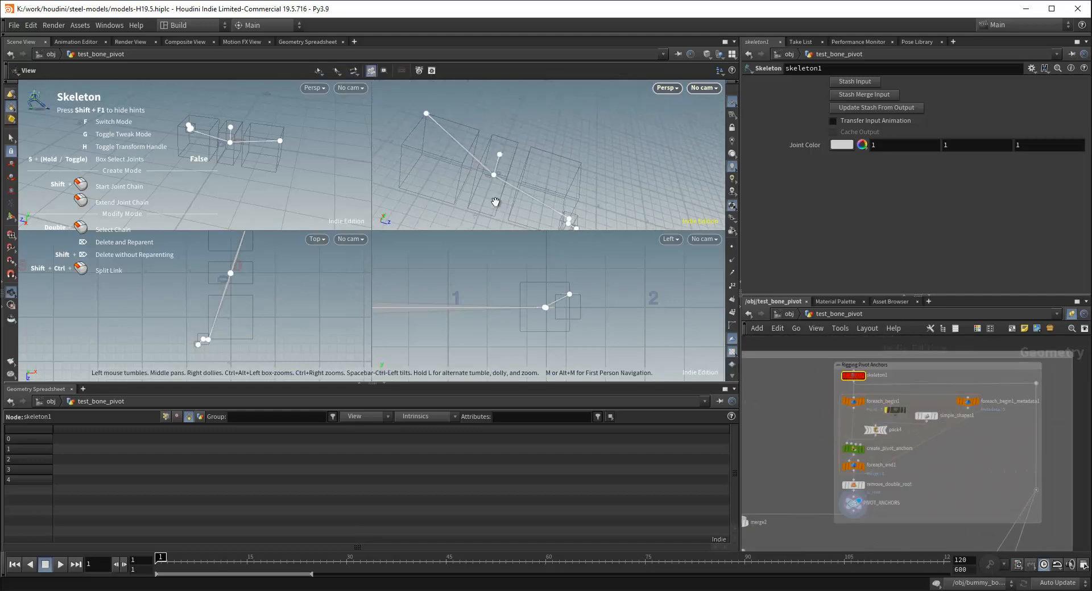
{"action": "left_click_drag", "start_coordinate": [495, 201], "coordinate": [488, 181], "text": "alt"}
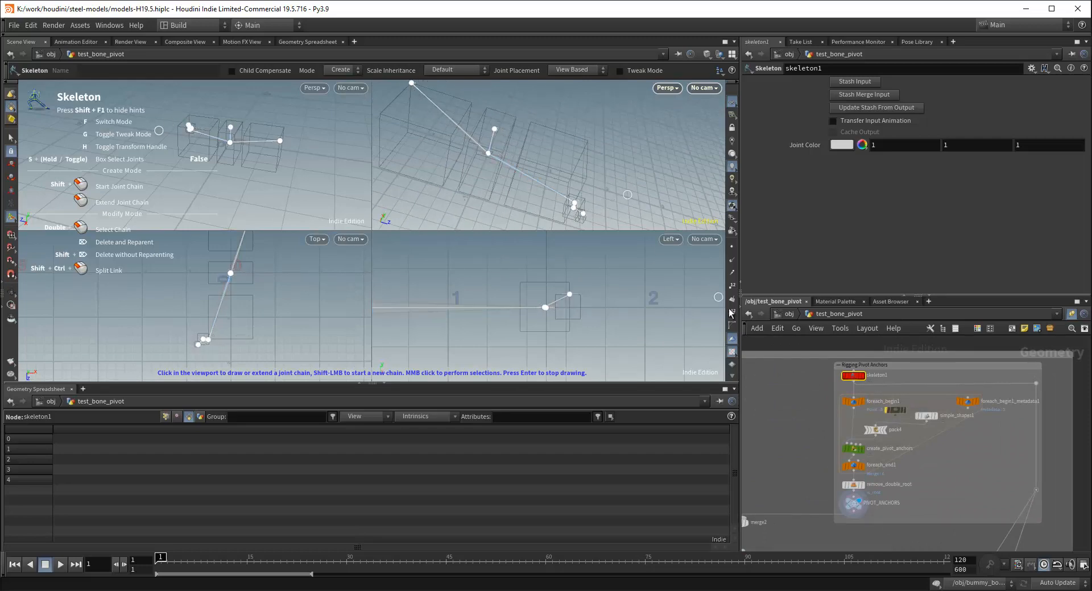
Trace the network from the pivot anchors through the merge and lower for-each loop, then return to the nodes below skeleton1
{"action": "scroll", "coordinate": [959, 470], "scroll_direction": "down", "scroll_amount": 2}
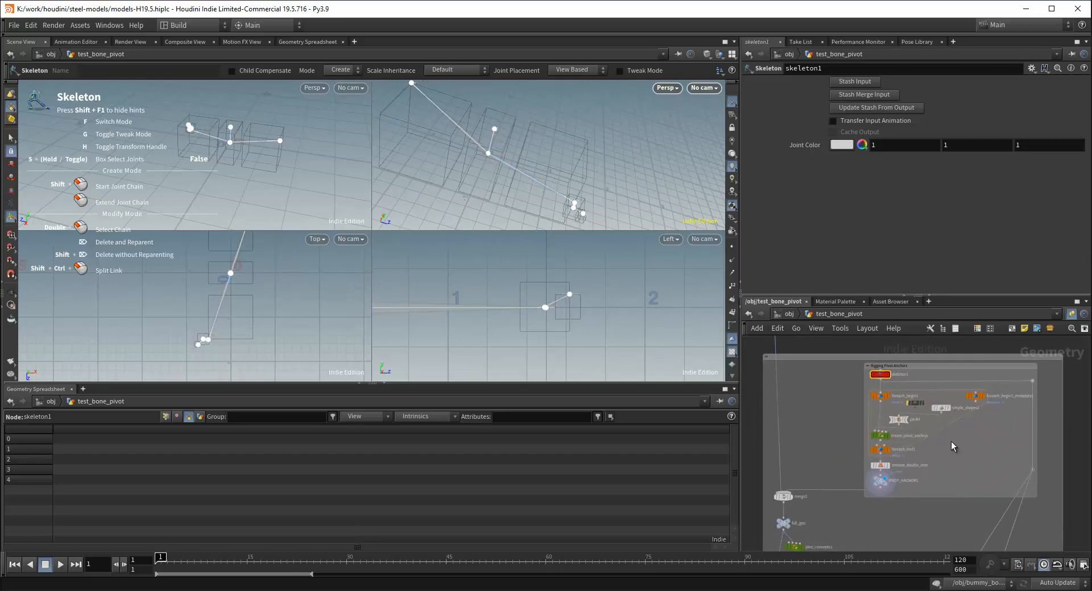
{"action": "middle_click_drag", "start_coordinate": [831, 436], "coordinate": [841, 398]}
{"action": "scroll", "coordinate": [841, 398], "scroll_direction": "down", "scroll_amount": 2}
{"action": "middle_click_drag", "start_coordinate": [870, 500], "coordinate": [863, 441]}
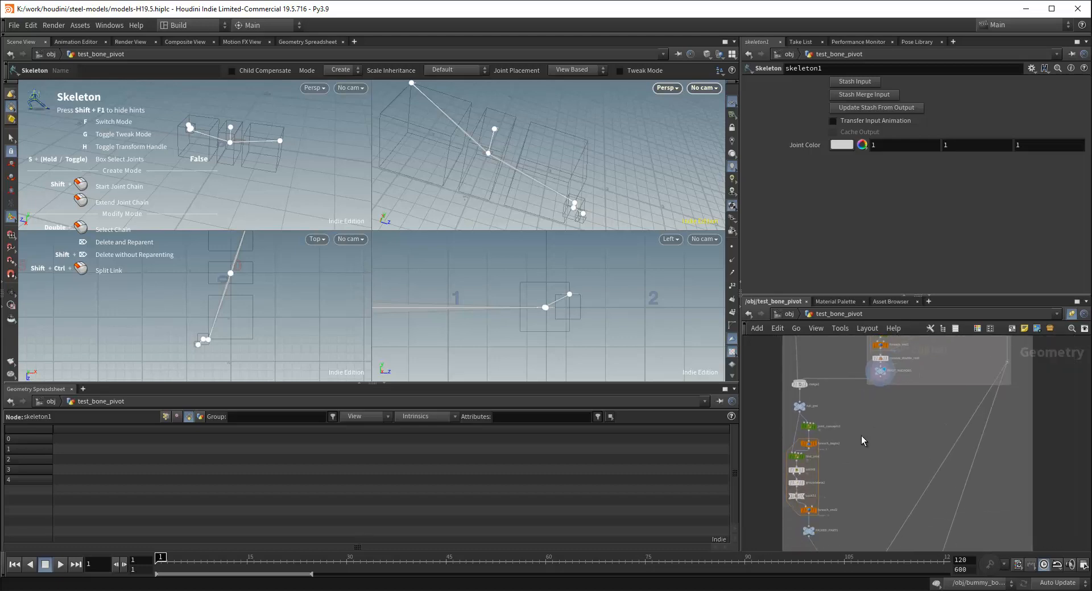
{"action": "left_click_drag", "start_coordinate": [512, 198], "coordinate": [533, 187], "text": "alt"}
{"action": "scroll", "coordinate": [927, 447], "scroll_direction": "down", "scroll_amount": 3}
{"action": "middle_click_drag", "start_coordinate": [950, 463], "coordinate": [936, 409]}
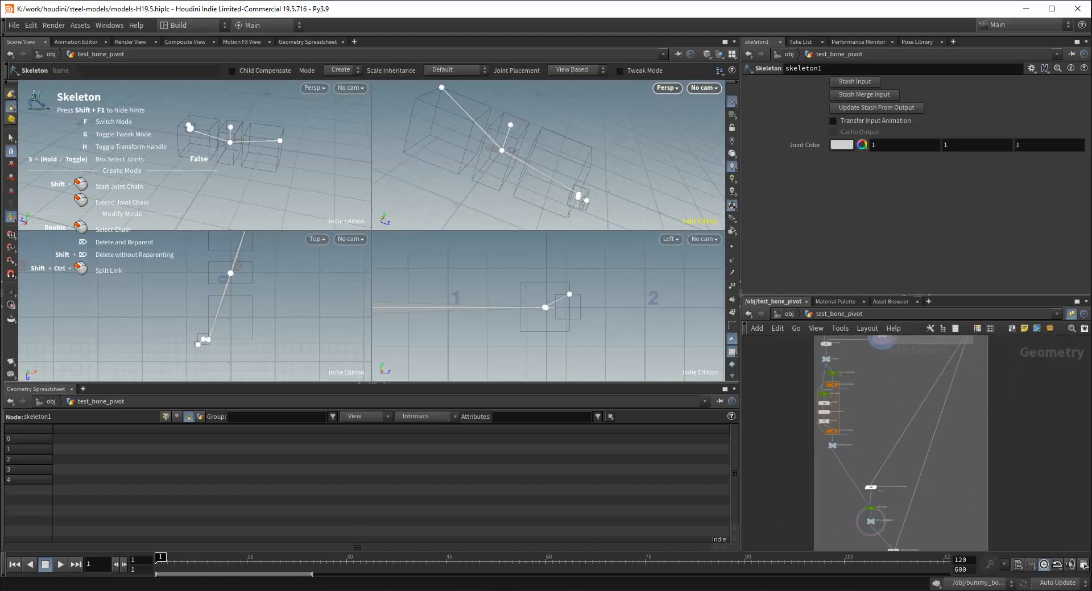
{"action": "middle_click_drag", "start_coordinate": [916, 407], "coordinate": [909, 485]}
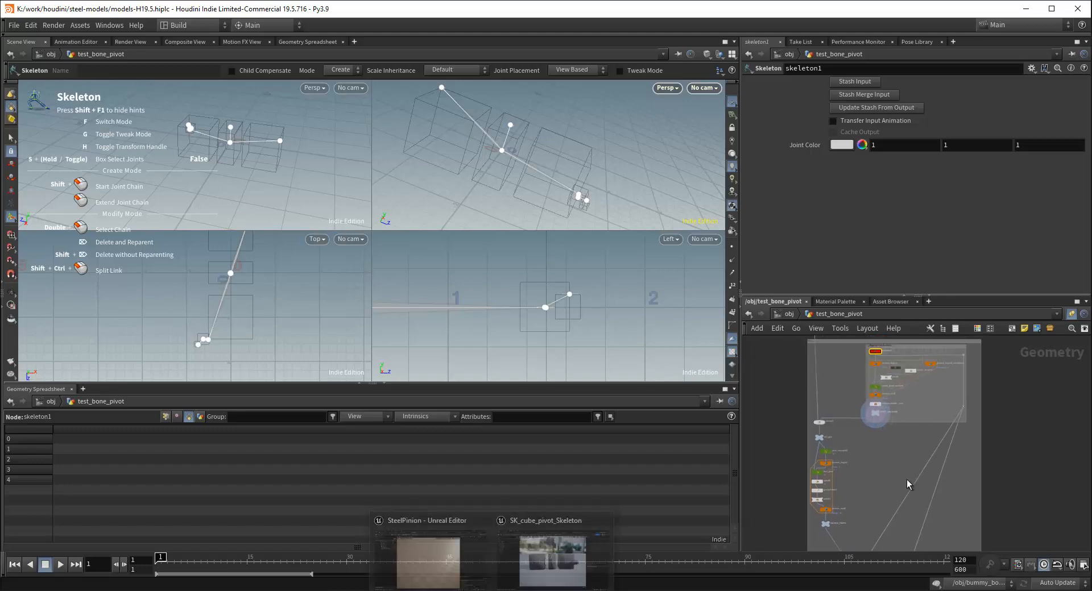
{"action": "scroll", "coordinate": [918, 394], "scroll_direction": "up", "scroll_amount": 4}
{"action": "scroll", "coordinate": [916, 401], "scroll_direction": "up", "scroll_amount": 3}
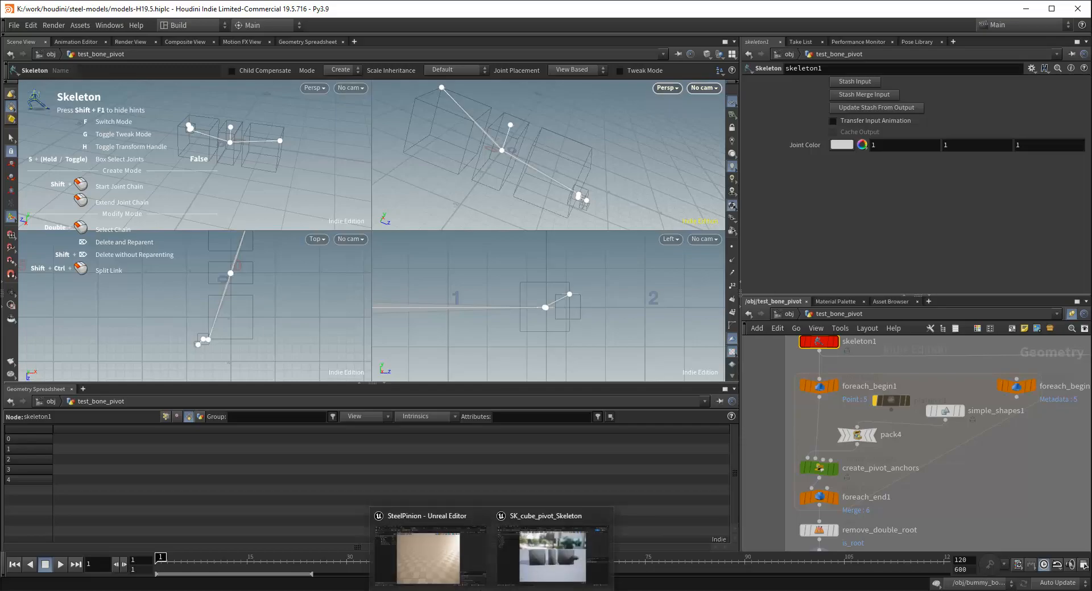
Switch to the SK_cube_pivot_Skeleton window in Unreal and compare the positions of the pa_northX0 and northX0 bones
{"action": "left_click", "coordinate": [550, 560]}
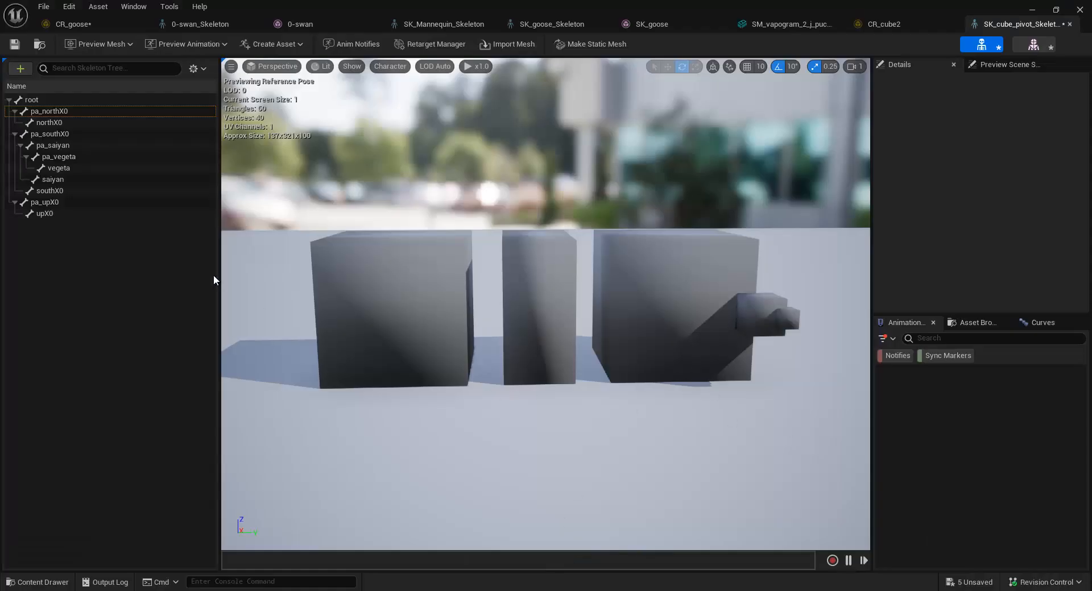
{"action": "left_click", "coordinate": [45, 110]}
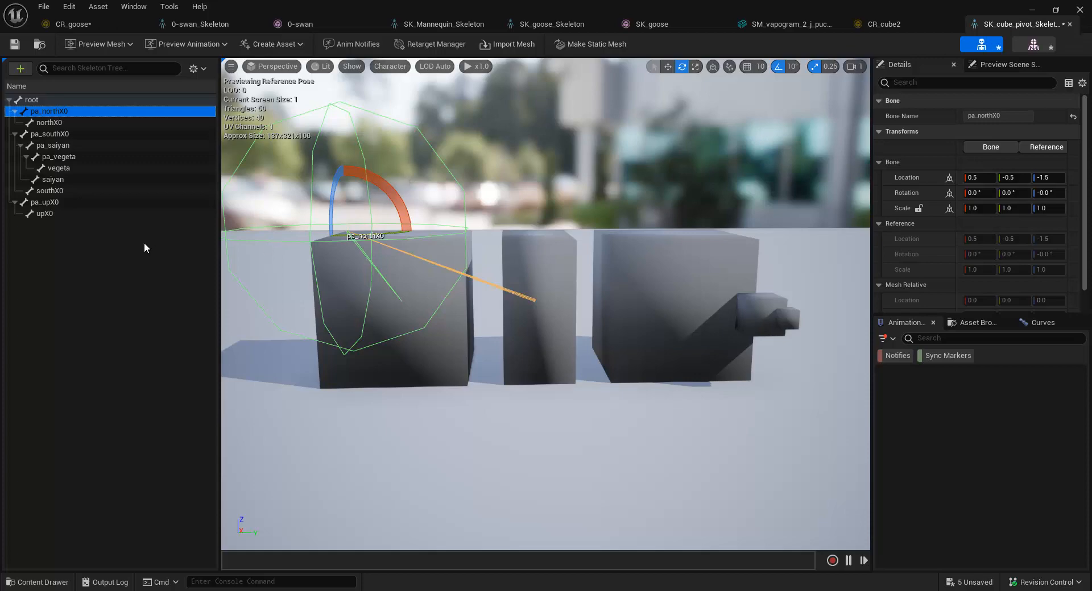
{"action": "mouse_move", "coordinate": [507, 234]}
{"action": "left_mouse_down"}
{"action": "mouse_move", "coordinate": [521, 227]}
{"action": "mouse_move", "coordinate": [527, 261]}
{"action": "mouse_move", "coordinate": [509, 253]}
{"action": "mouse_move", "coordinate": [515, 225]}
{"action": "left_mouse_up"}
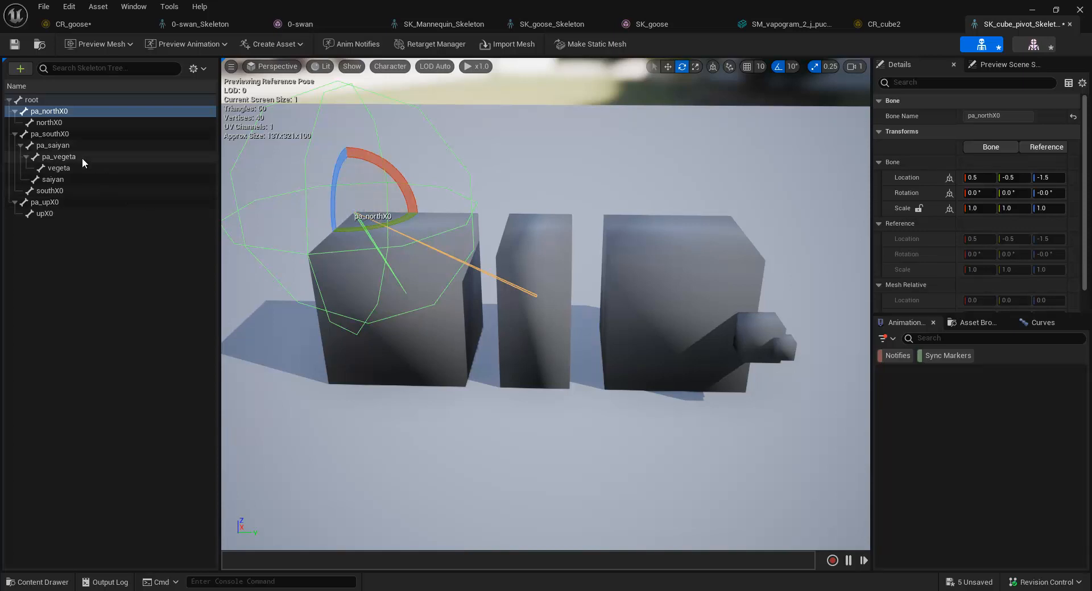
{"action": "left_click", "coordinate": [40, 124]}
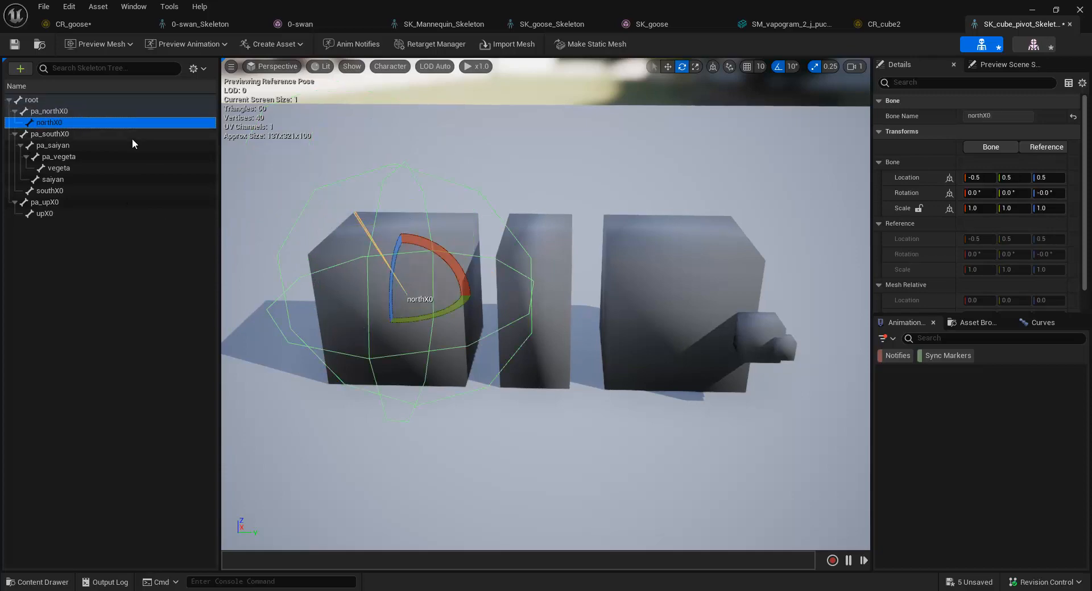
{"action": "key", "text": "Up"}
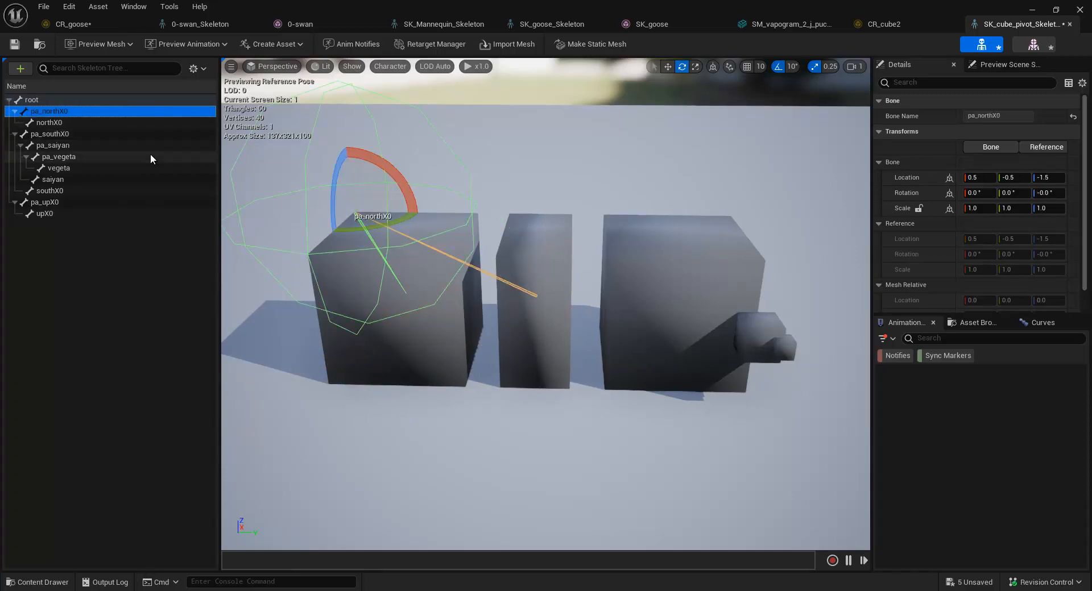
{"action": "key", "text": "Down"}
{"action": "left_click_drag", "start_coordinate": [329, 333], "coordinate": [442, 309]}
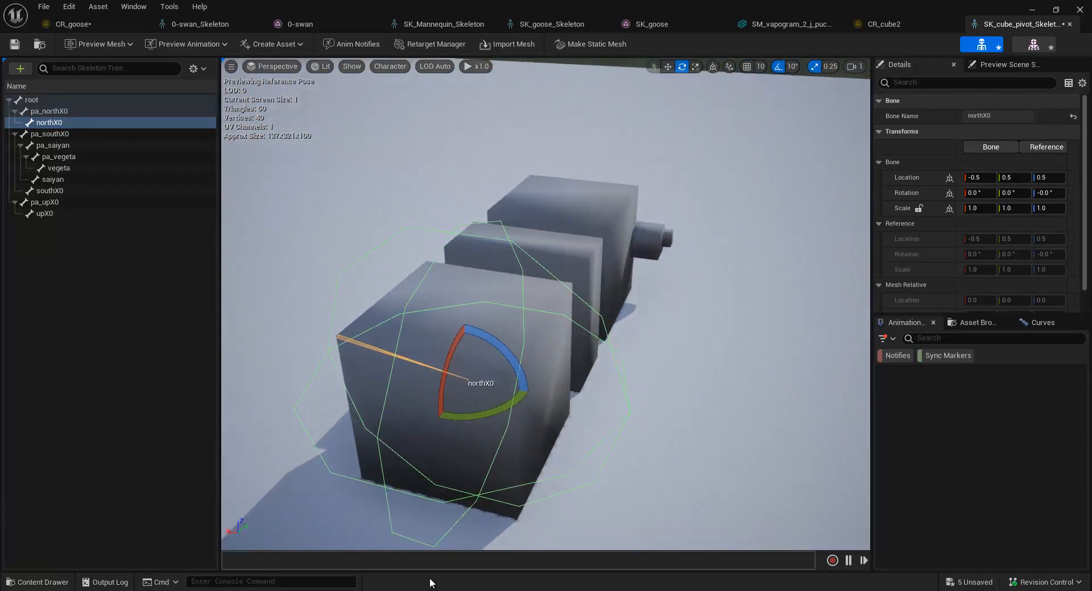
Switch back to the Houdini models scene and examine skeleton1 and the foreach_begin1 loop in Rigging Pivot Anchors
{"action": "mouse_move", "coordinate": [436, 590]}
{"action": "mouse_move", "coordinate": [410, 552]}
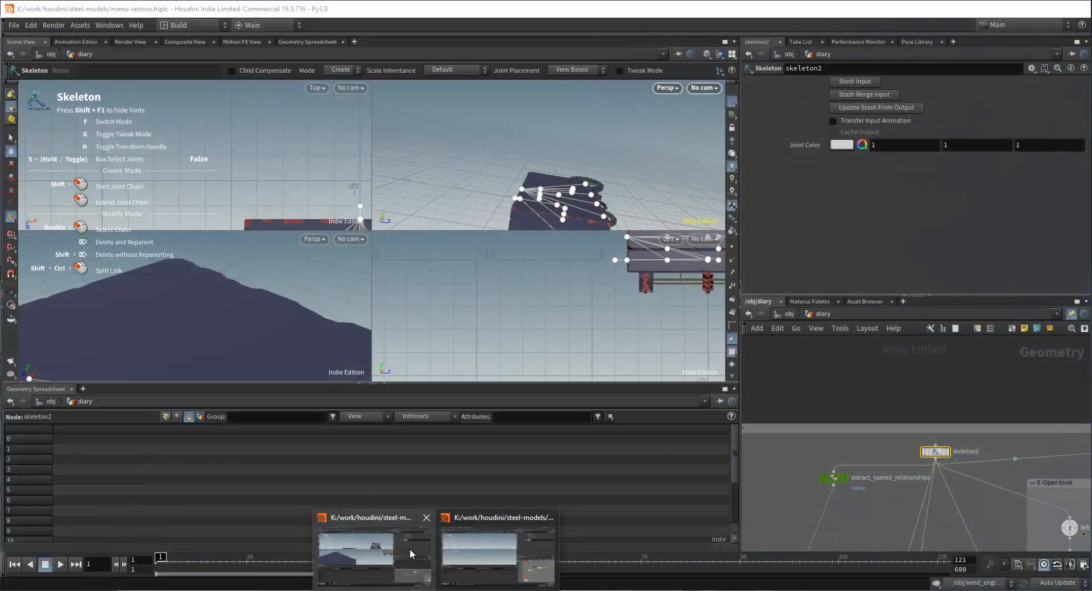
{"action": "left_click", "coordinate": [527, 533]}
{"action": "scroll", "coordinate": [804, 405], "scroll_direction": "down", "scroll_amount": 2}
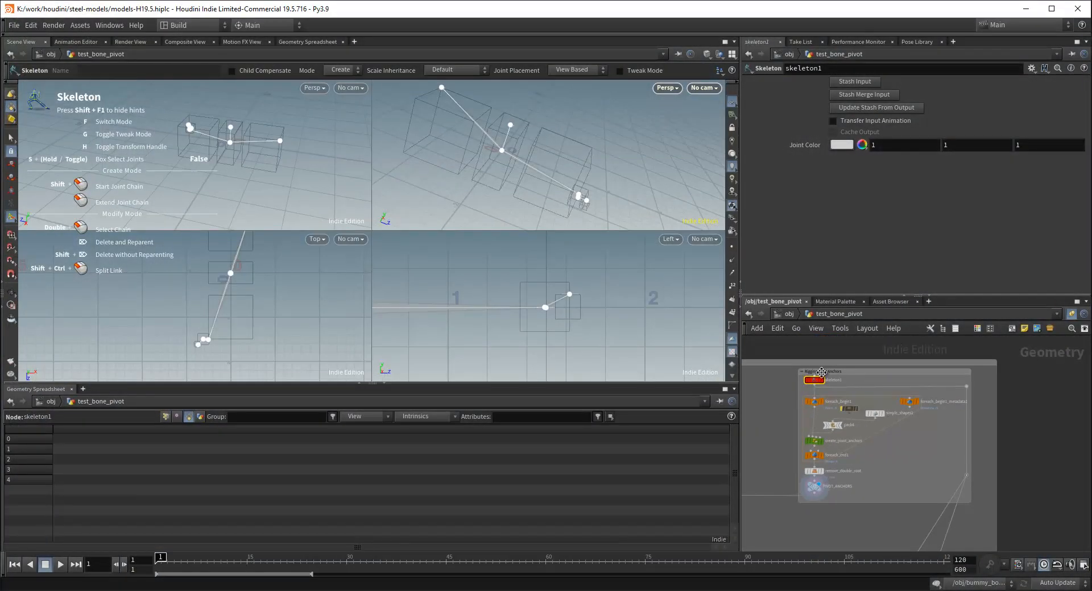
{"action": "scroll", "coordinate": [805, 404], "scroll_direction": "up", "scroll_amount": 4}
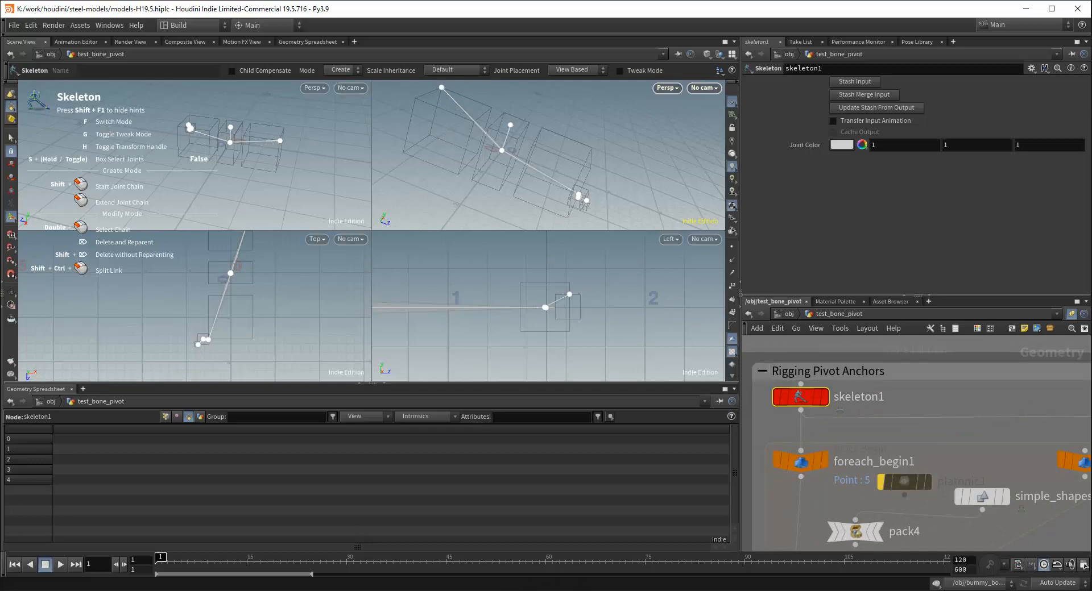
Return to SK_cube_pivot_Skeleton in Unreal and inspect the pa_northX0, northX0 and root bones in the hierarchy
{"action": "left_click", "coordinate": [555, 558]}
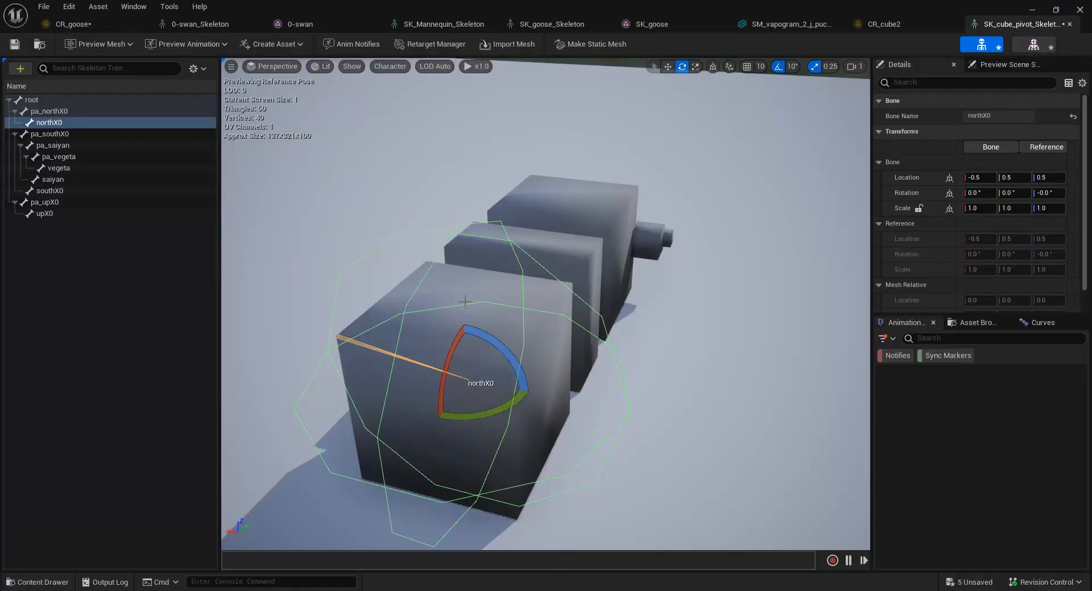
{"action": "left_click_drag", "start_coordinate": [465, 302], "coordinate": [317, 271], "text": "alt"}
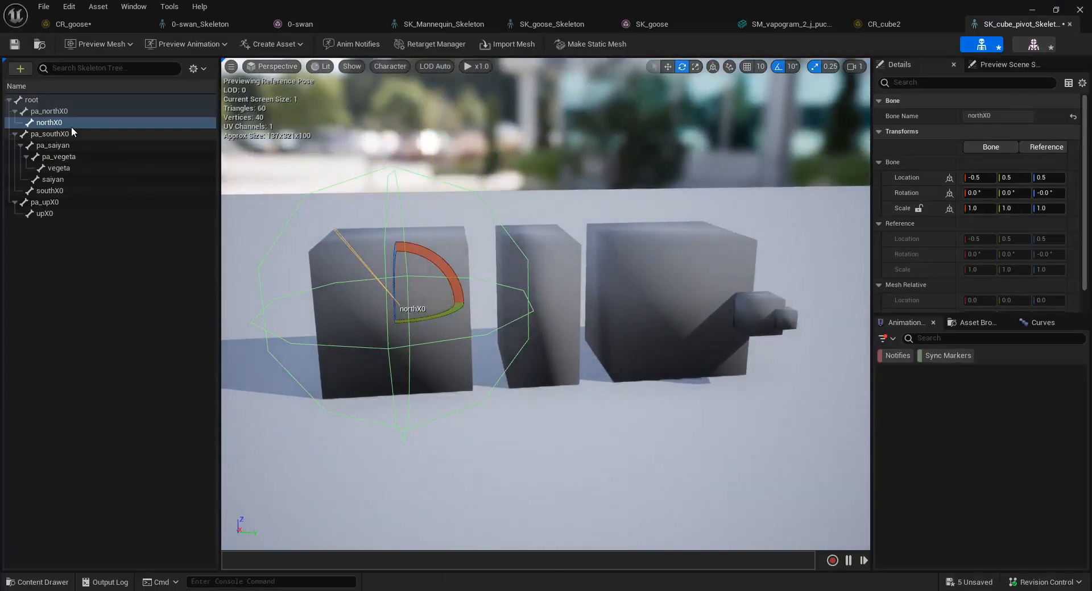
{"action": "left_click", "coordinate": [59, 112]}
{"action": "left_click_drag", "start_coordinate": [372, 245], "coordinate": [353, 167], "text": "alt"}
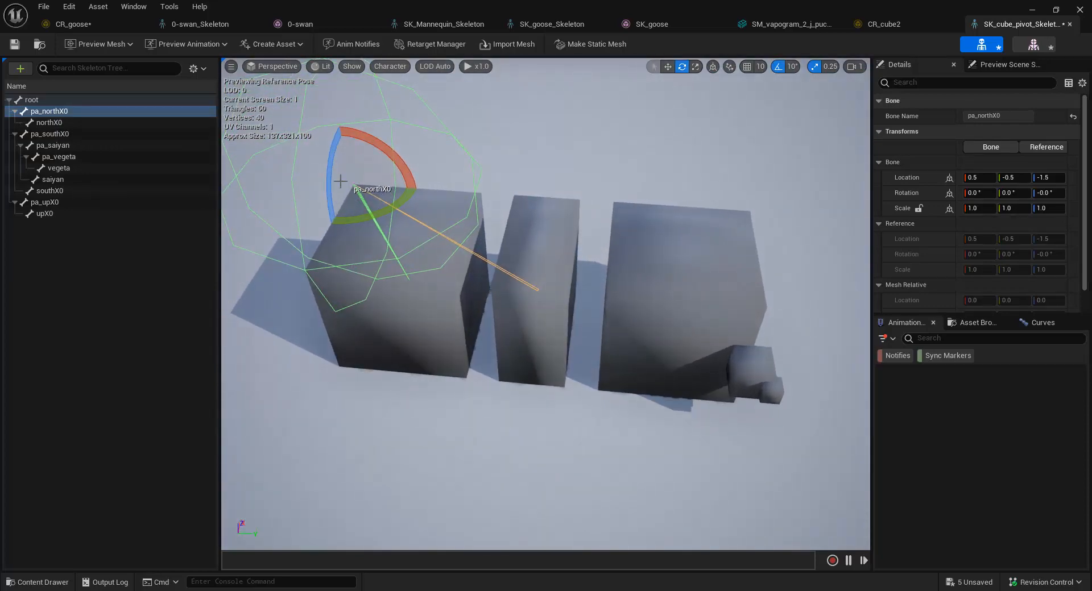
{"action": "left_click", "coordinate": [39, 112]}
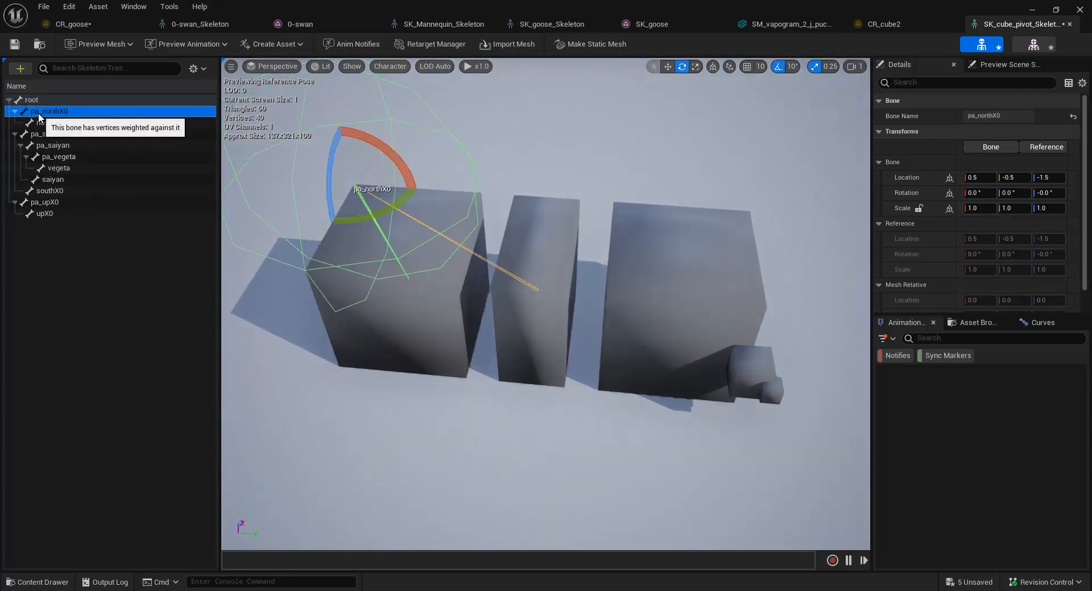
{"action": "left_click", "coordinate": [49, 122]}
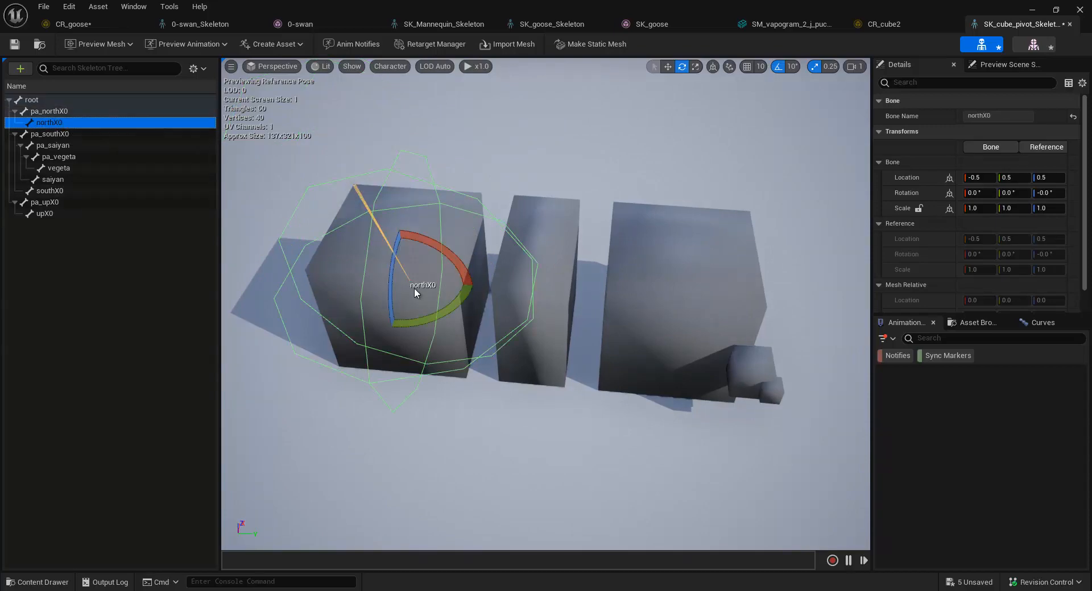
{"action": "left_click_drag", "start_coordinate": [414, 288], "coordinate": [422, 244], "text": "alt"}
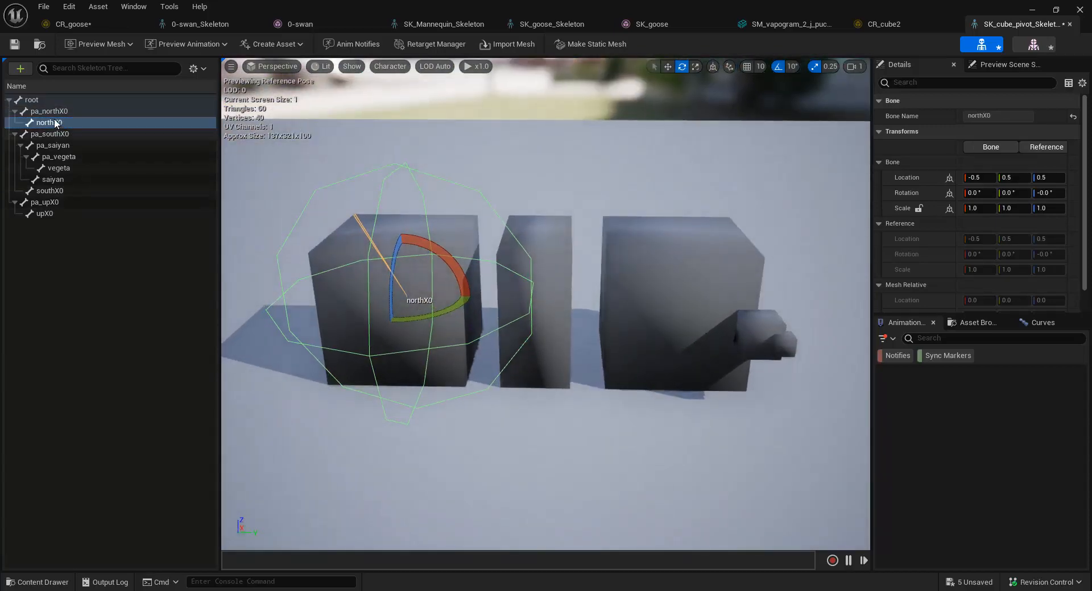
{"action": "left_click", "coordinate": [46, 101]}
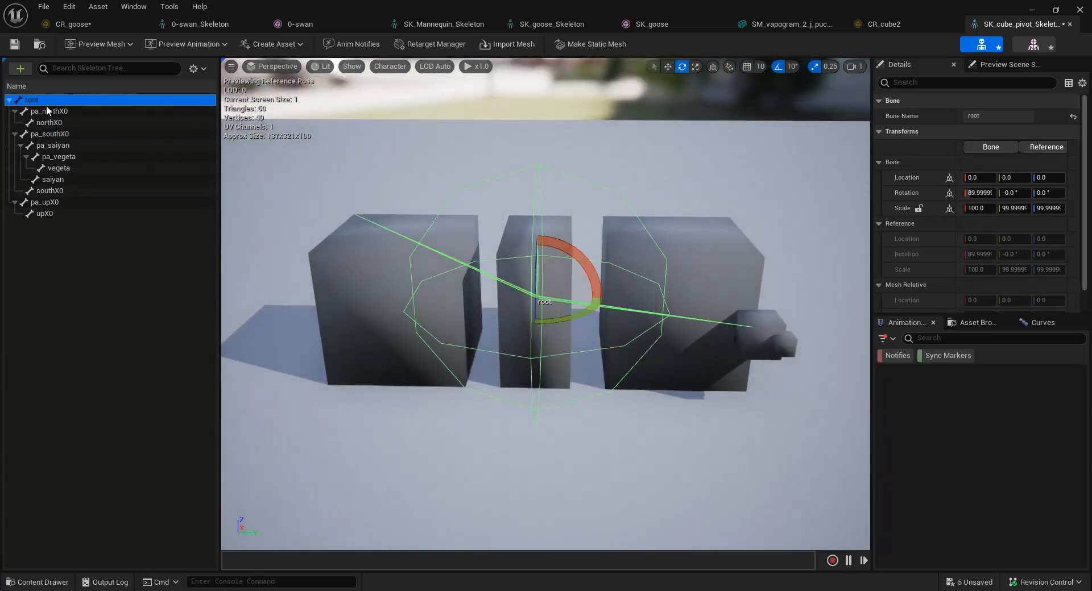
Compare the positions of the pa_northX0 bone and its child northX0 in the cube skeleton
{"action": "left_click", "coordinate": [47, 110]}
{"action": "left_click", "coordinate": [91, 272]}
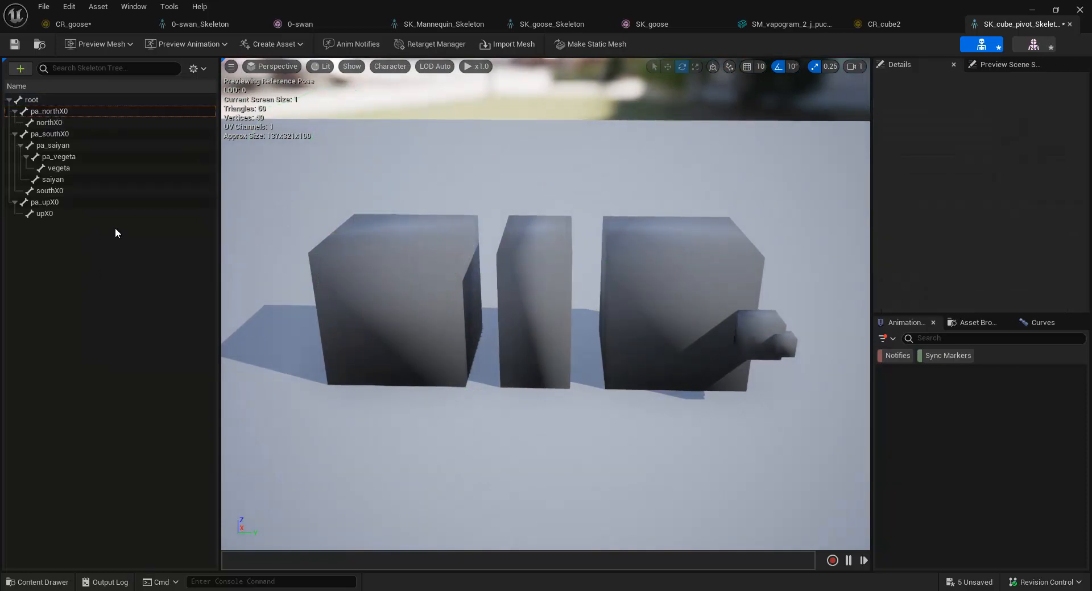
{"action": "left_click", "coordinate": [58, 111]}
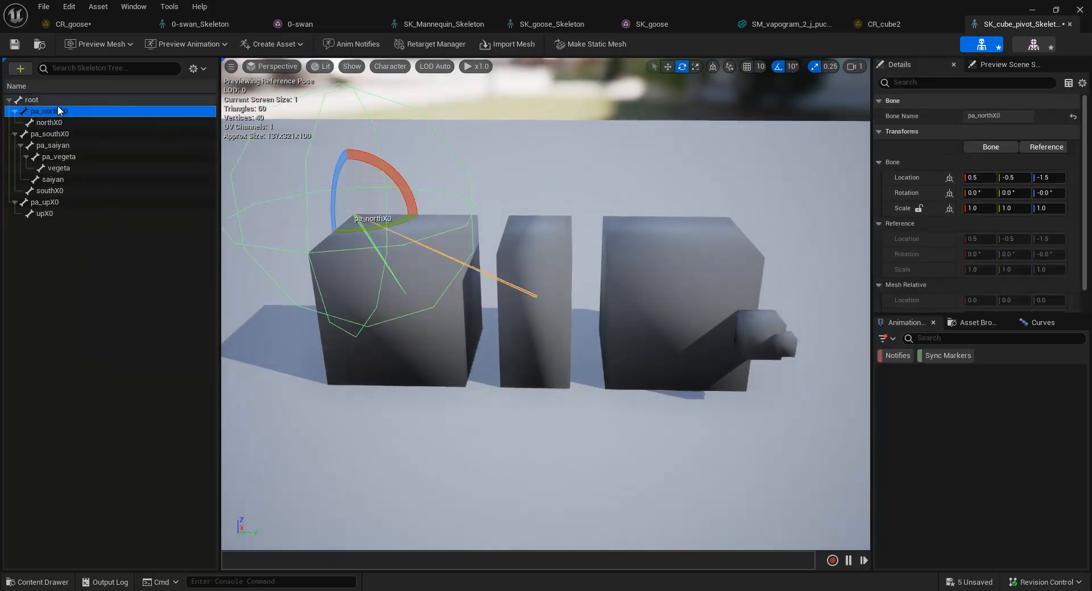
{"action": "left_click", "coordinate": [85, 315]}
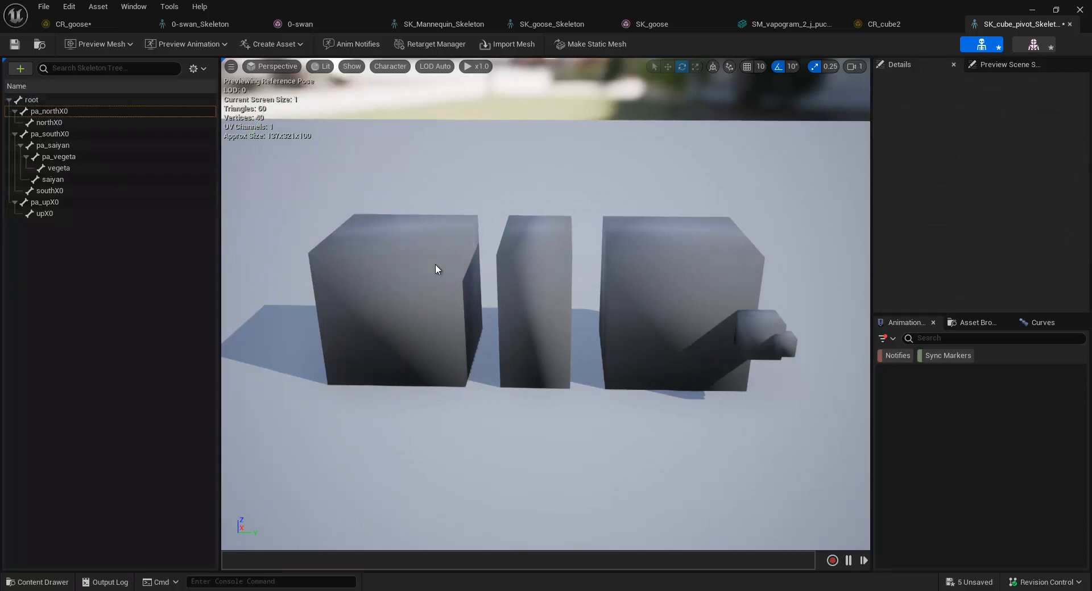
{"action": "left_click", "coordinate": [66, 125]}
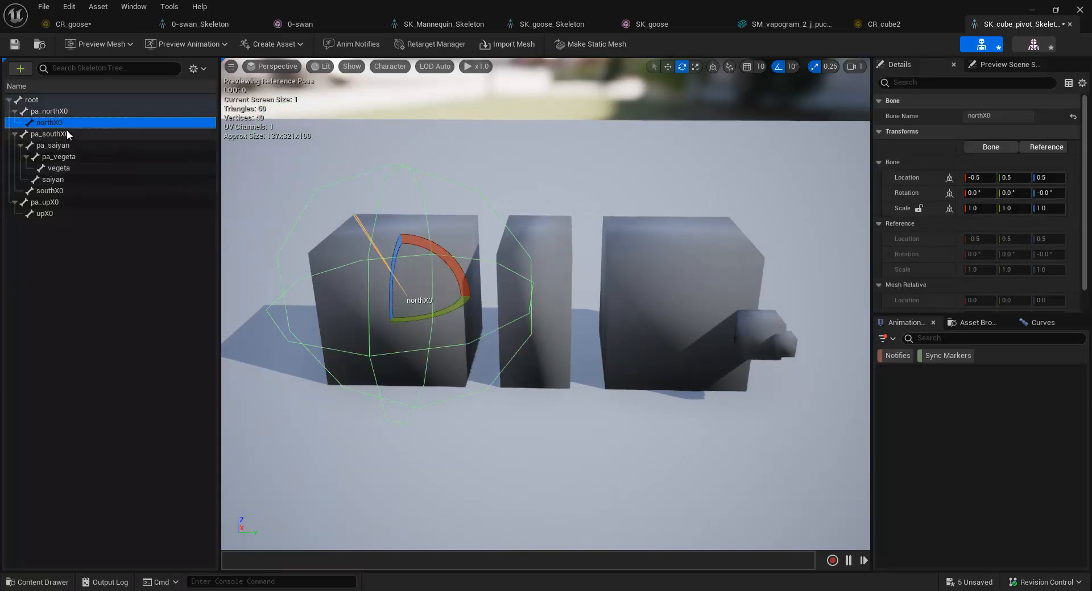
Step through the bone hierarchy between northX0 and pa_saiyan to inspect each bone's location on the mesh
{"action": "key", "text": "Down"}
{"action": "key", "text": "Up"}
{"action": "key", "text": "Down"}
{"action": "key", "text": "Down"}
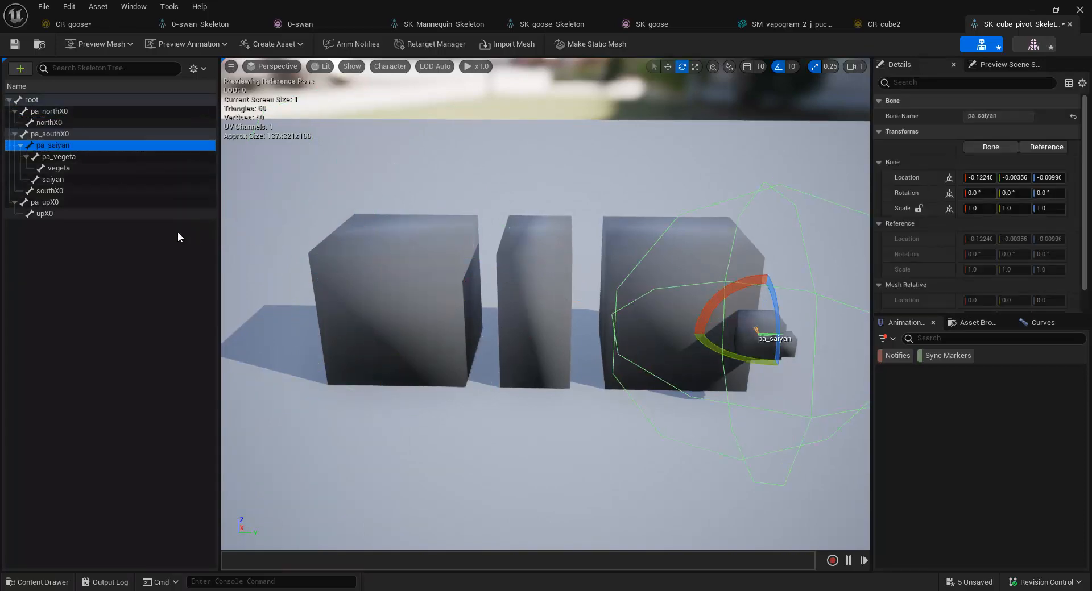
{"action": "key", "text": "Up"}
{"action": "key", "text": "Up"}
{"action": "key", "text": "Down"}
{"action": "key", "text": "Down"}
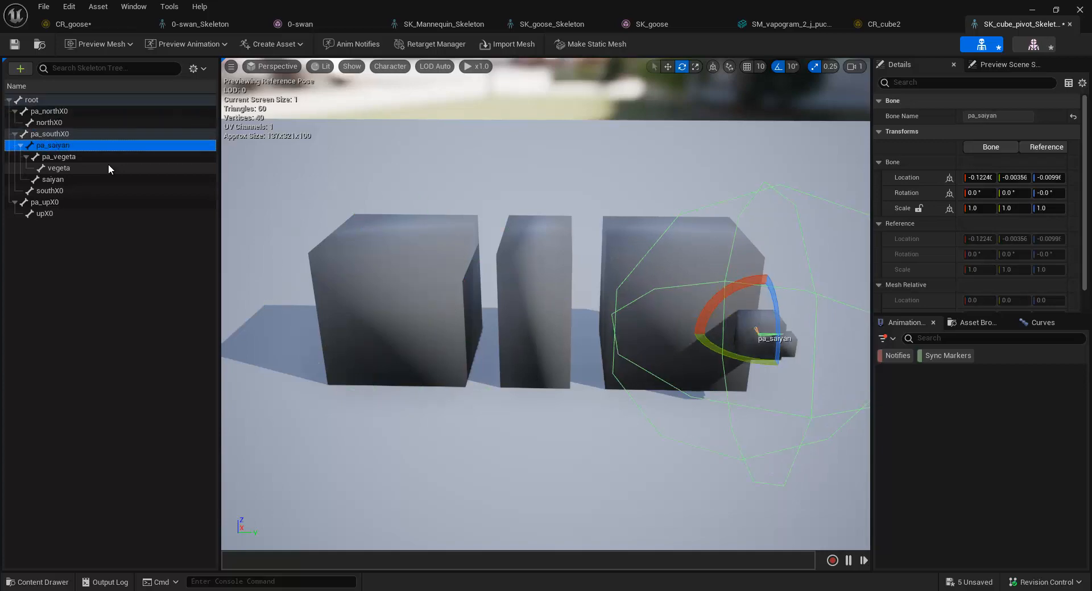
{"action": "key", "text": "Up"}
{"action": "left_click_drag", "start_coordinate": [522, 294], "coordinate": [754, 167], "text": "alt"}
Switch to the CR_cube2 control rig and examine its Forwards Solve Graph, the pa_northX0_ctrl control and the pa_northX0 bone
{"action": "left_click", "coordinate": [898, 23]}
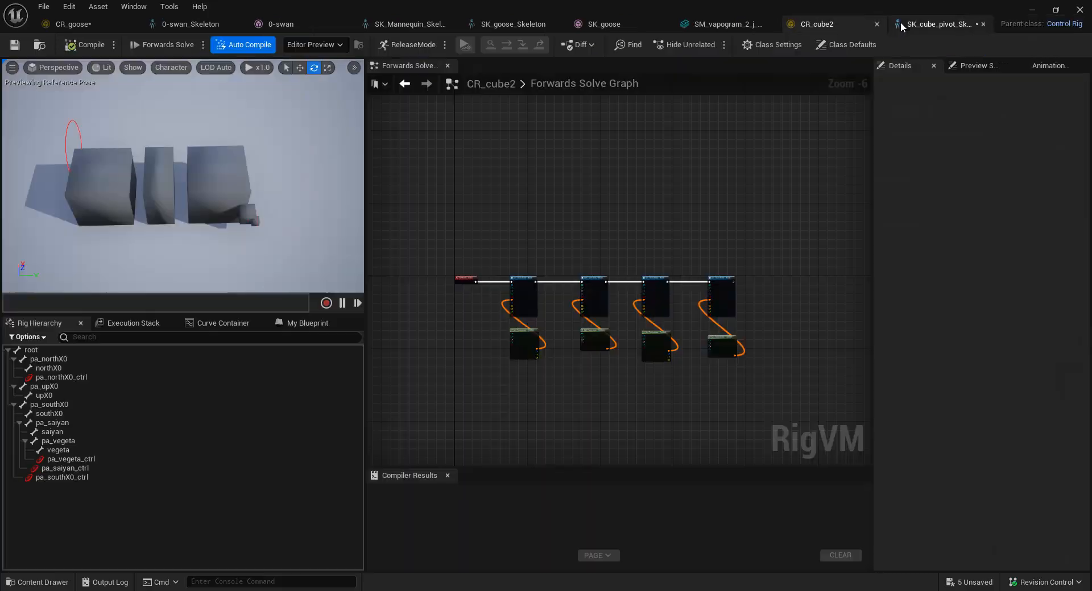
{"action": "scroll", "coordinate": [483, 318], "scroll_direction": "up", "scroll_amount": 4}
{"action": "scroll", "coordinate": [491, 307], "scroll_direction": "down", "scroll_amount": 3}
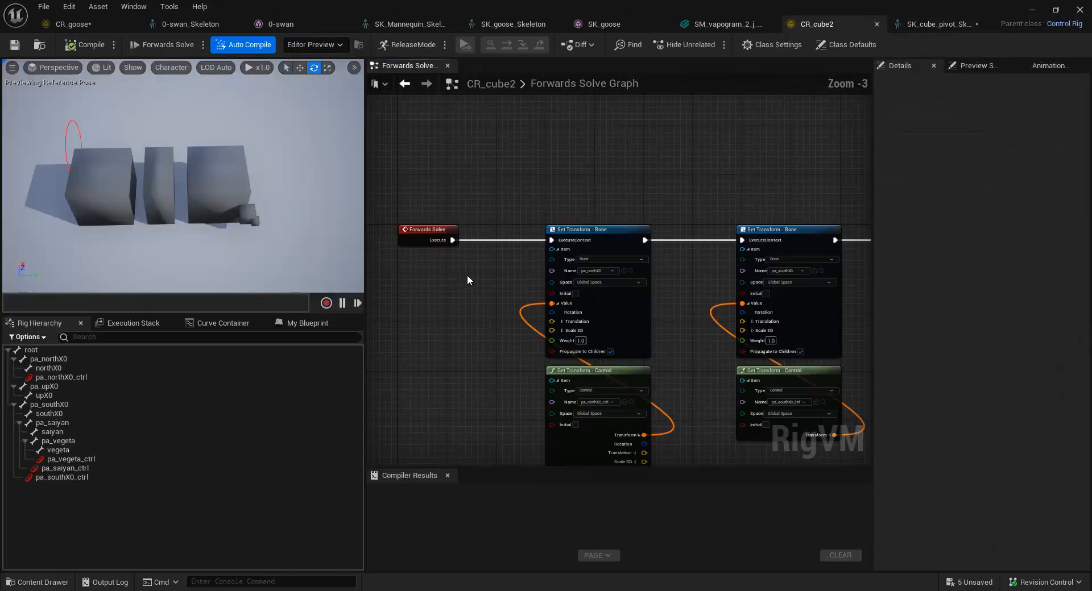
{"action": "left_click", "coordinate": [63, 377]}
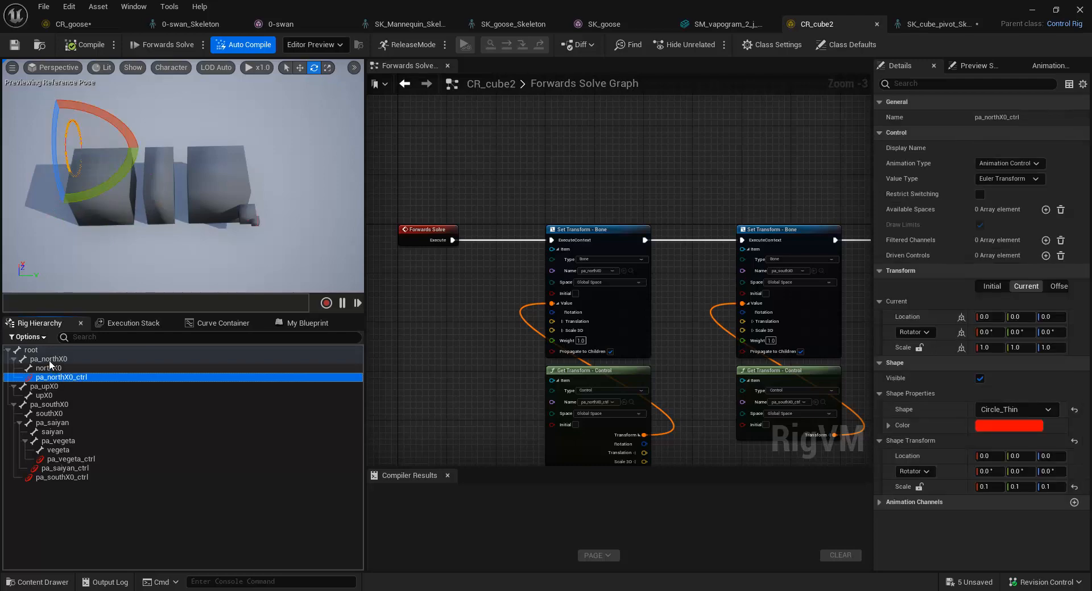
{"action": "left_click", "coordinate": [50, 360]}
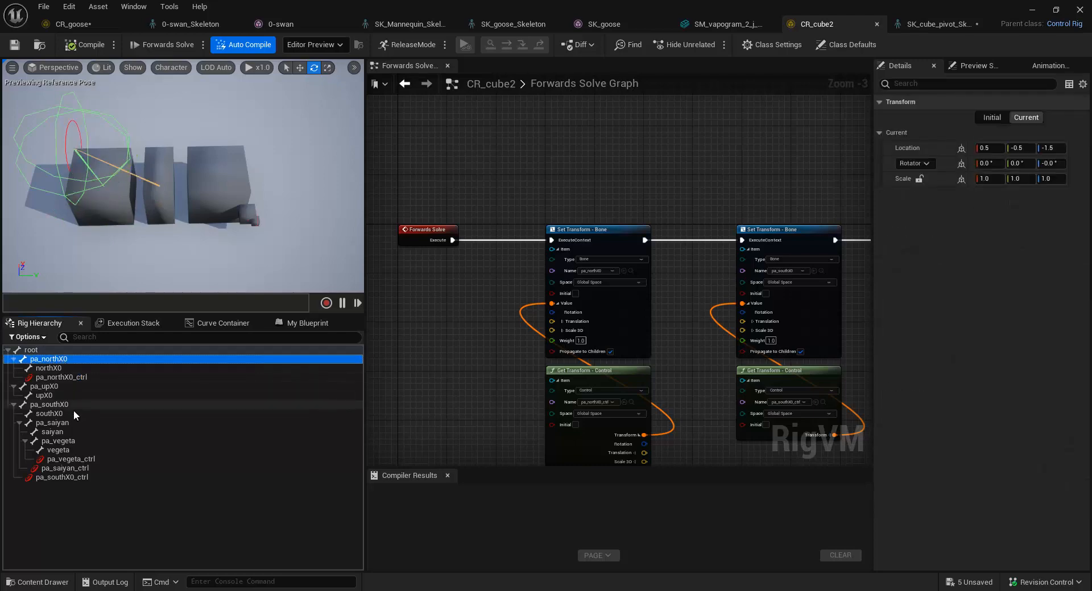
Add a new control under the pa_vegeta bone and select it for editing
{"action": "right_click", "coordinate": [68, 443]}
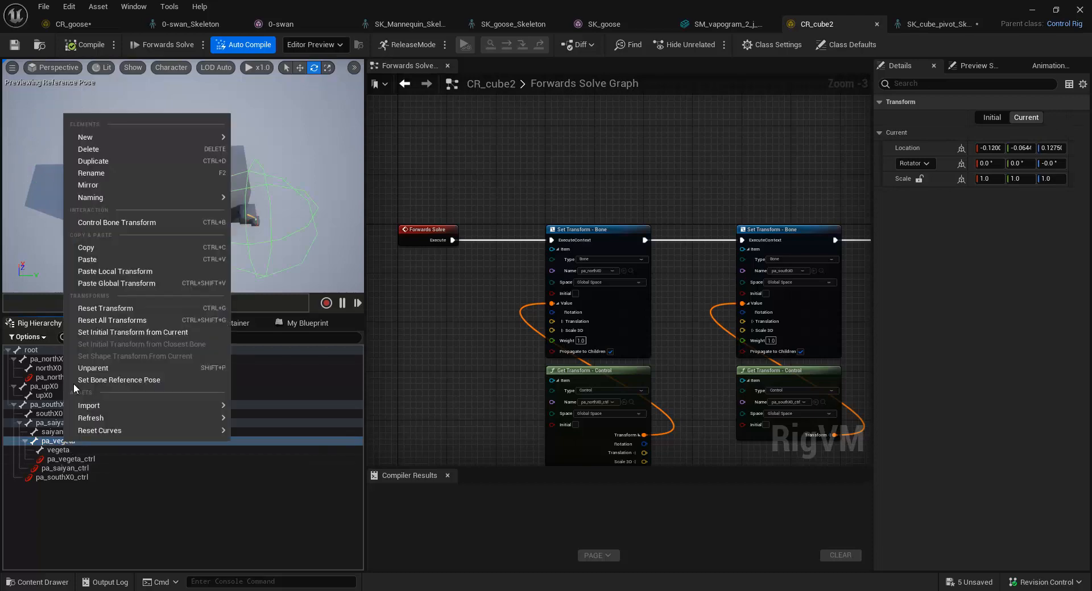
{"action": "mouse_move", "coordinate": [171, 137]}
{"action": "left_click", "coordinate": [286, 149]}
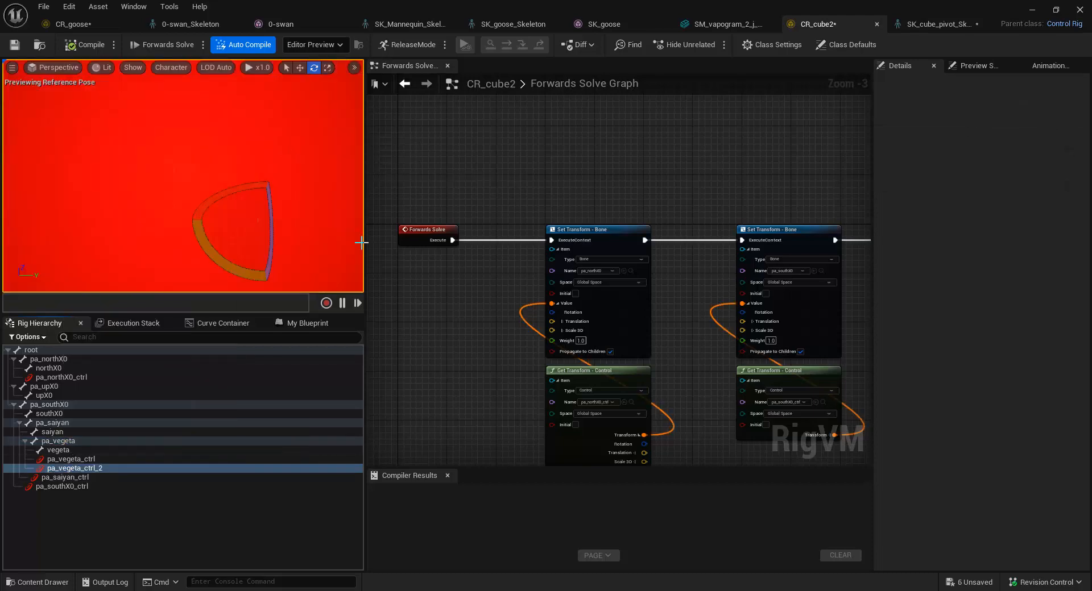
{"action": "left_click", "coordinate": [74, 468]}
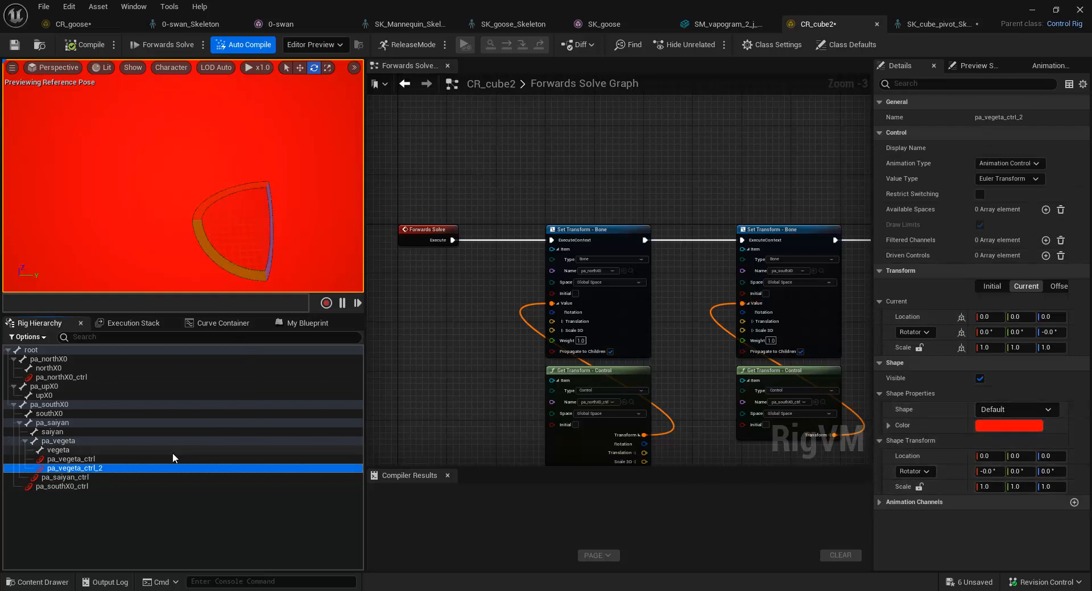
{"action": "left_click", "coordinate": [88, 479]}
{"action": "left_click", "coordinate": [95, 470]}
{"action": "left_click", "coordinate": [94, 461]}
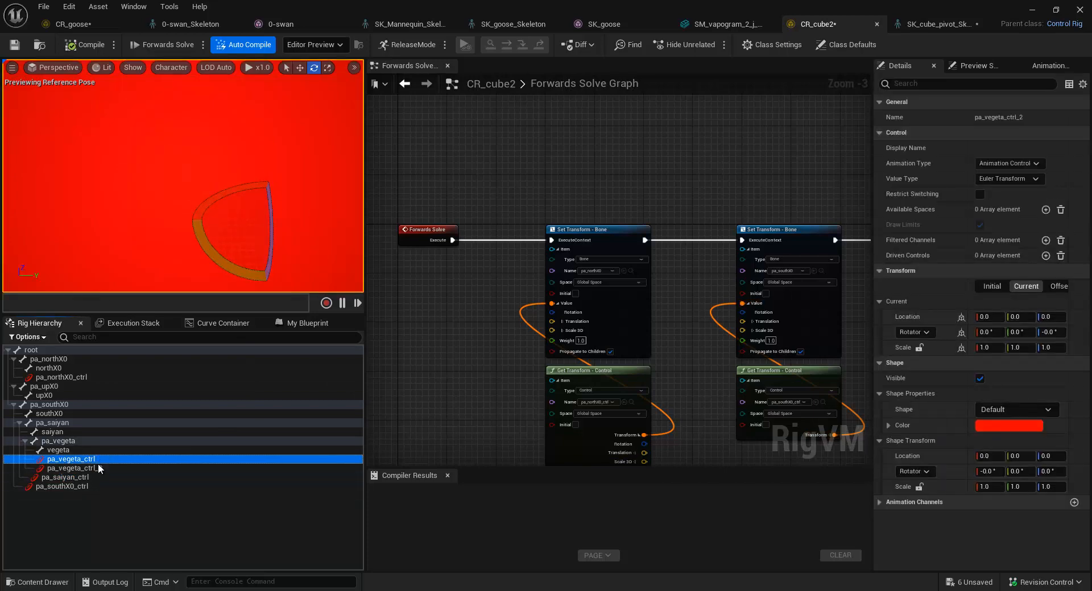
{"action": "left_click", "coordinate": [97, 468]}
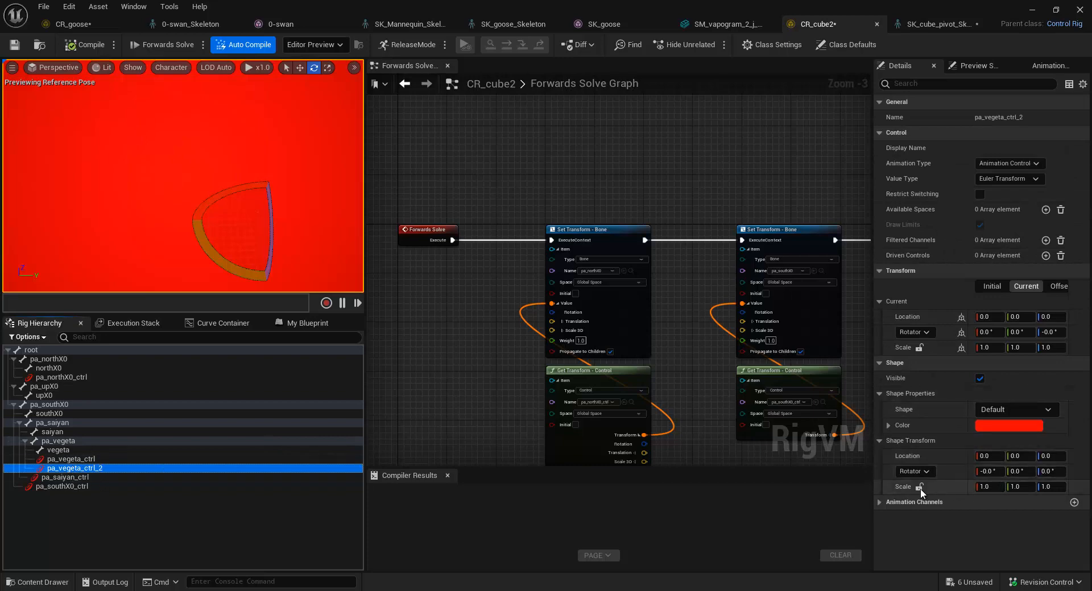
Set the new pa_vegeta control's shape scale uniformly to 0.025 and delete that control
{"action": "left_click", "coordinate": [920, 487]}
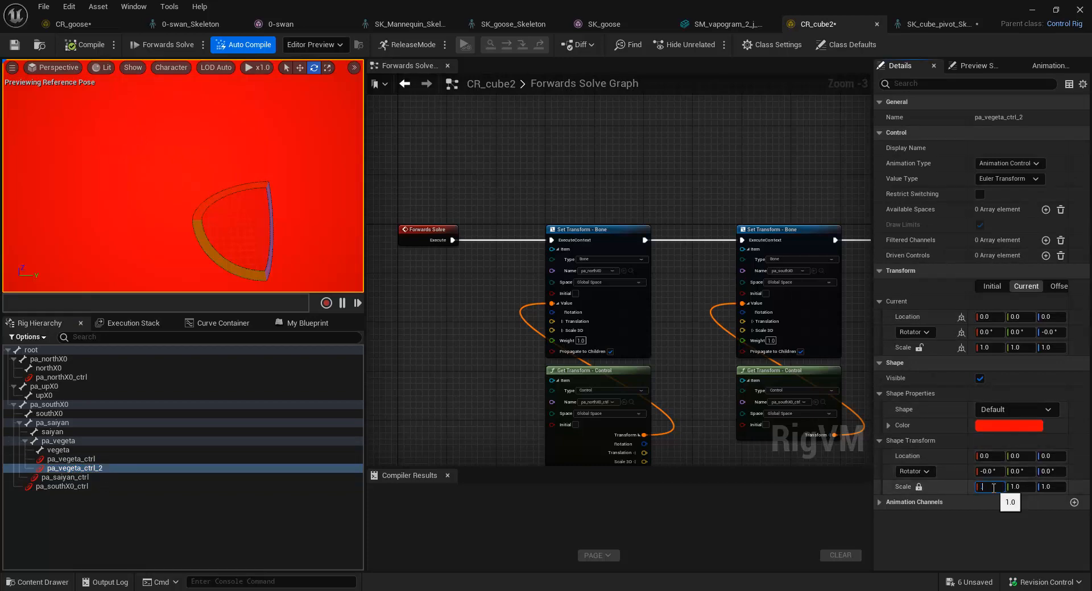
{"action": "type", "text": ".025"}
{"action": "key", "text": "Return"}
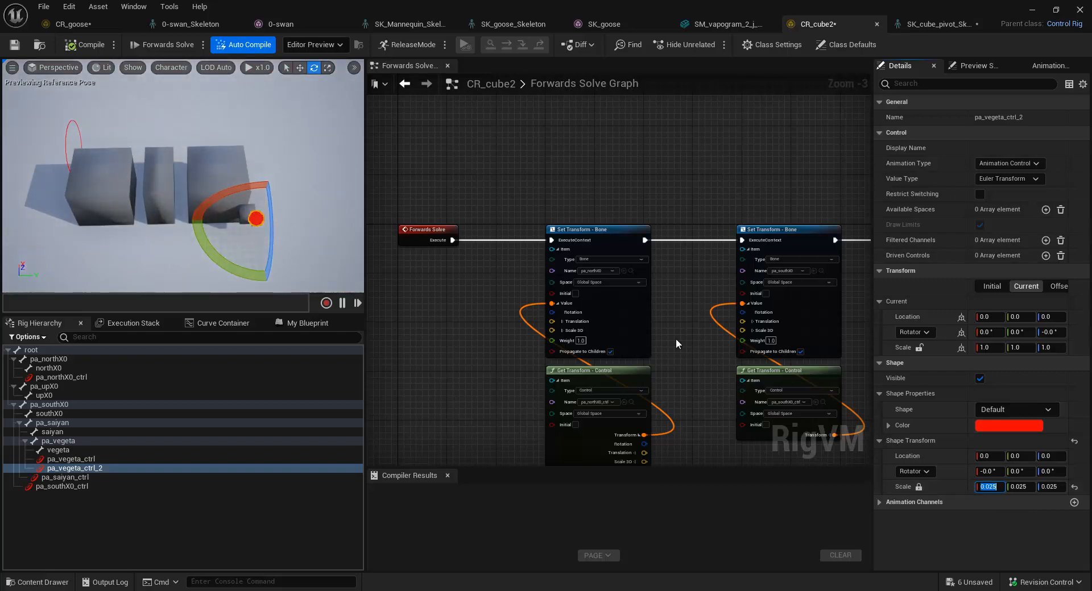
{"action": "key", "text": "Delete"}
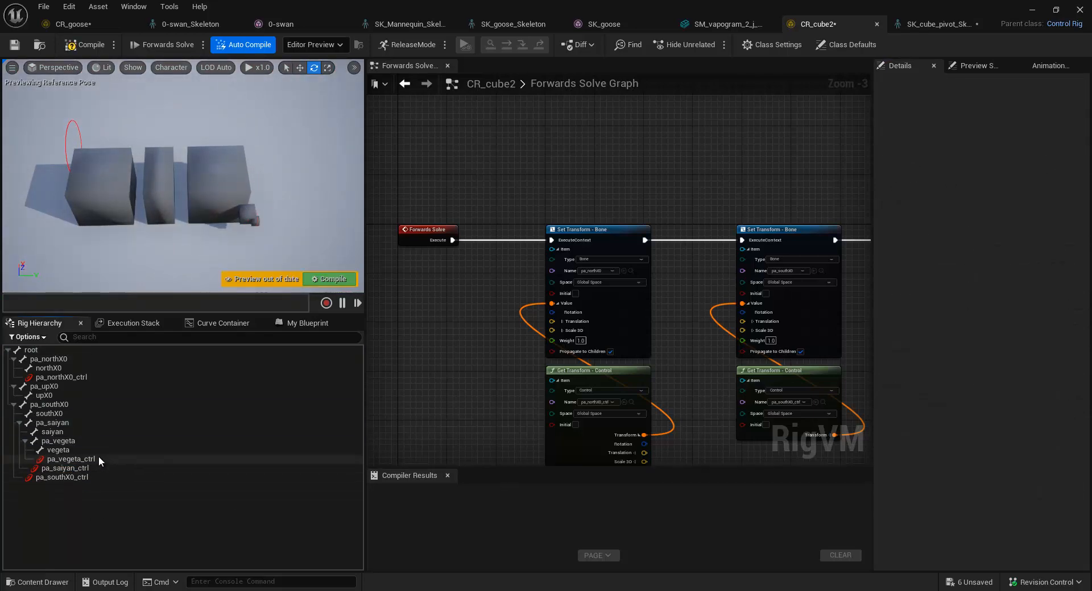
Add a Get Transform node for pa_vegeta_ctrl to the Forwards Solve Graph, below the Forwards Solve node
{"action": "left_click", "coordinate": [91, 459]}
{"action": "left_click_drag", "start_coordinate": [90, 459], "coordinate": [445, 382]}
{"action": "left_click", "coordinate": [484, 406]}
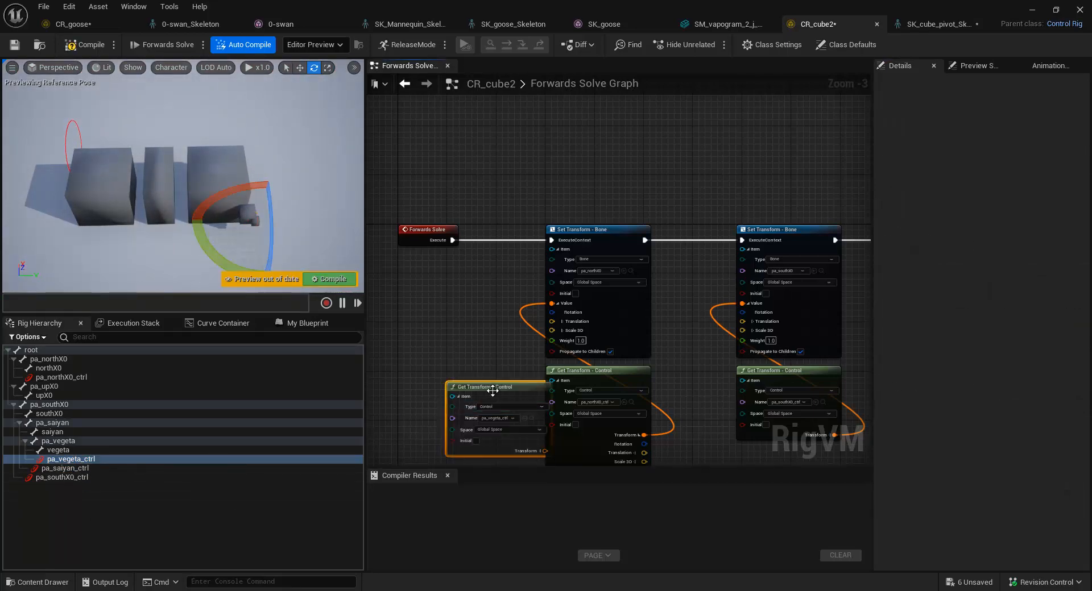
{"action": "scroll", "coordinate": [476, 406], "scroll_direction": "up", "scroll_amount": 3}
{"action": "scroll", "coordinate": [533, 373], "scroll_direction": "down", "scroll_amount": 3}
{"action": "right_click_drag", "start_coordinate": [544, 395], "coordinate": [516, 362]}
{"action": "left_click", "coordinate": [511, 214]}
Add a Set Transform node and place it directly above the pa_vegeta_ctrl Get Transform node
{"action": "right_click", "coordinate": [442, 256]}
{"action": "type", "text": "set trans"}
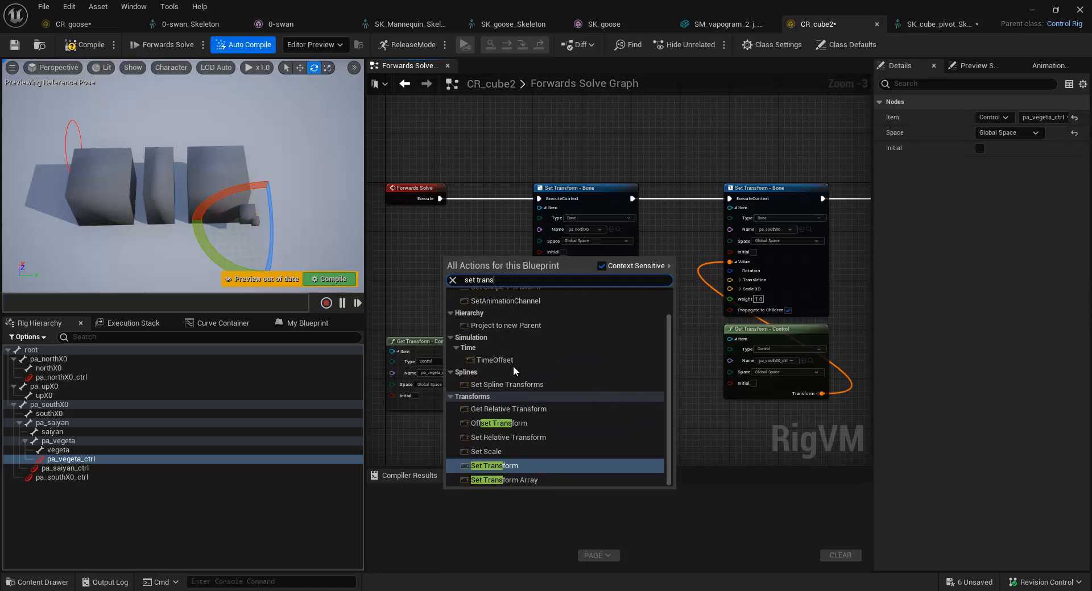
{"action": "left_click", "coordinate": [492, 466]}
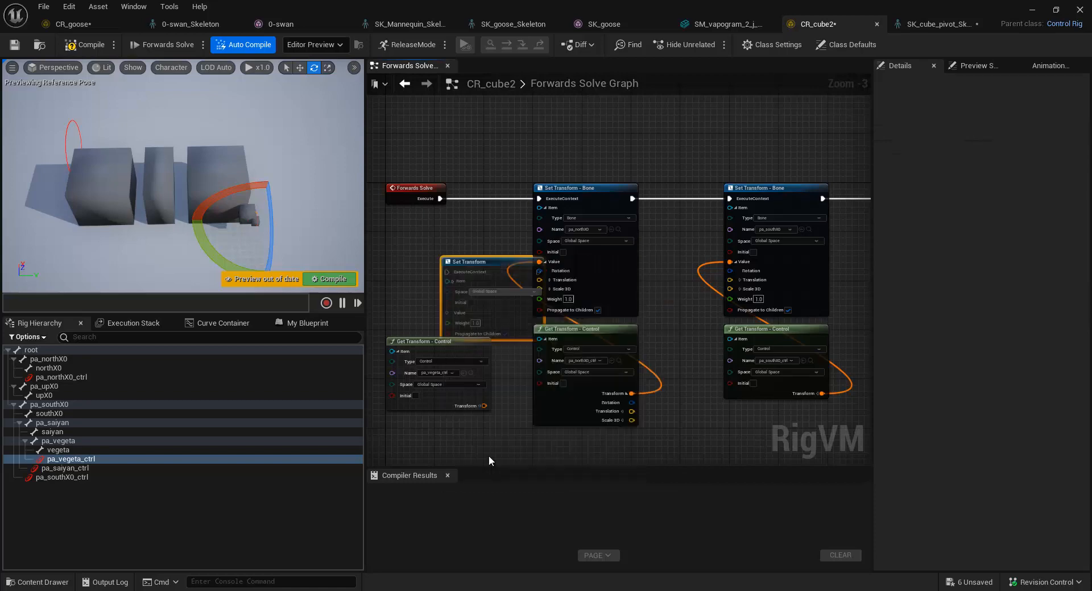
{"action": "left_click_drag", "start_coordinate": [483, 262], "coordinate": [436, 244]}
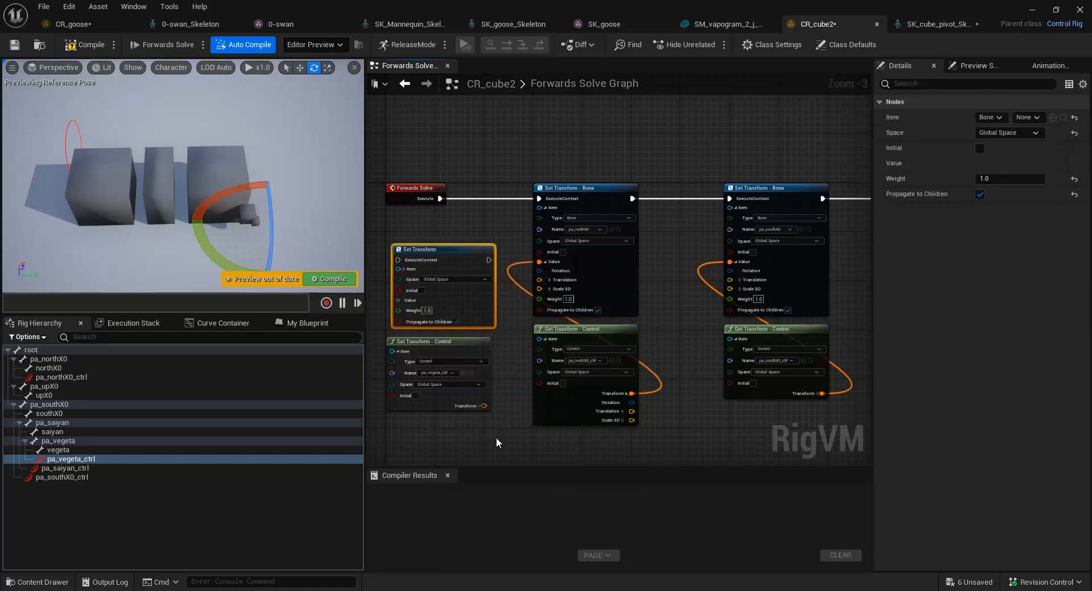
{"action": "left_click_drag", "start_coordinate": [496, 438], "coordinate": [415, 260]}
{"action": "left_click", "coordinate": [507, 352]}
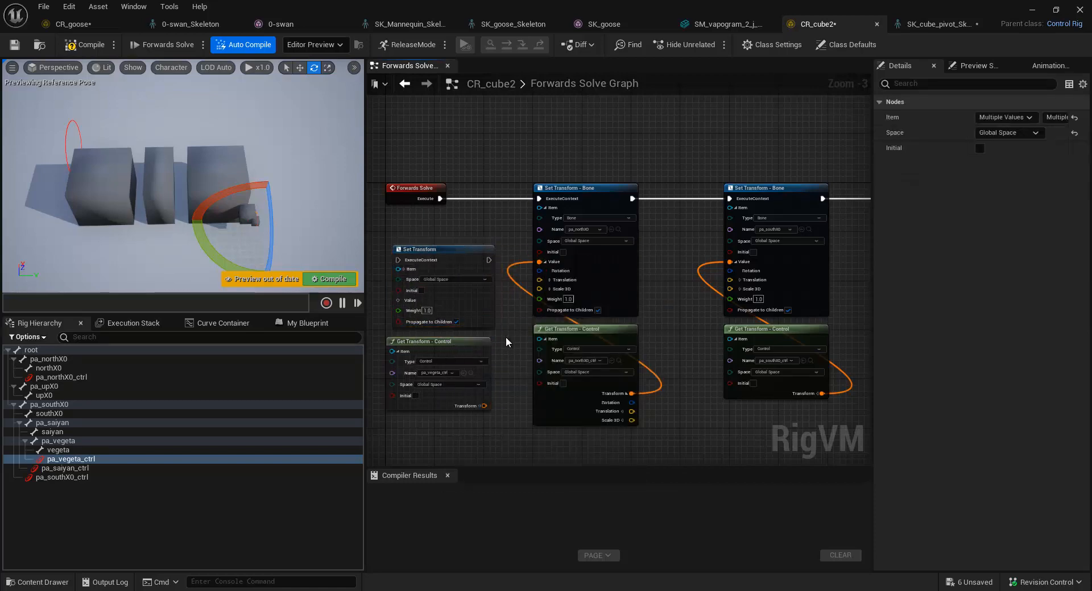
Connect the pa_vegeta_ctrl transform to the new Set Transform node's value and look through the bones available as its item
{"action": "left_click_drag", "start_coordinate": [482, 406], "coordinate": [437, 301]}
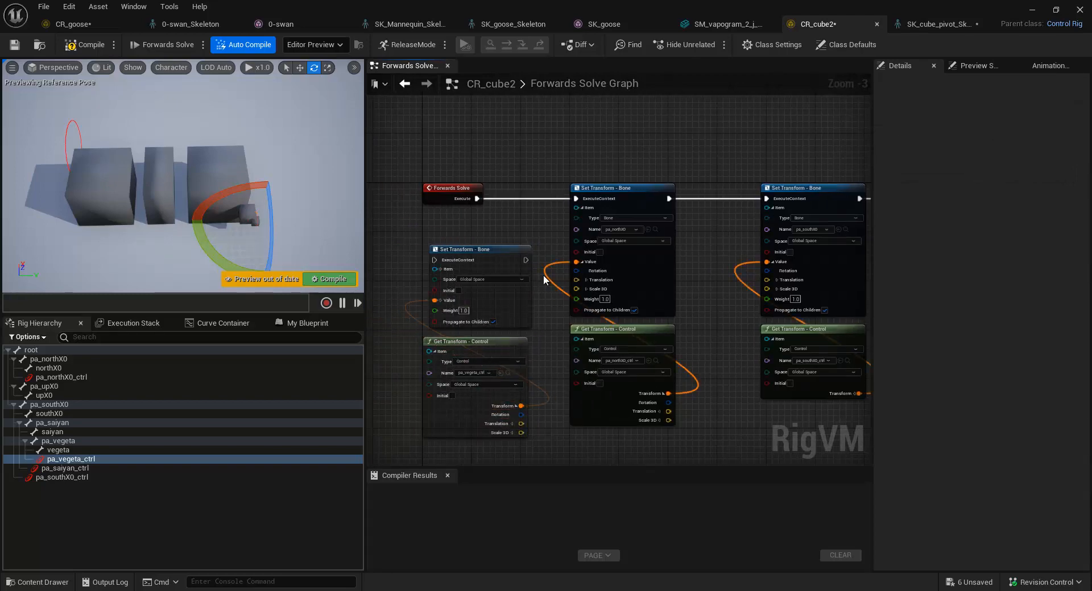
{"action": "scroll", "coordinate": [486, 282], "scroll_direction": "up", "scroll_amount": 3}
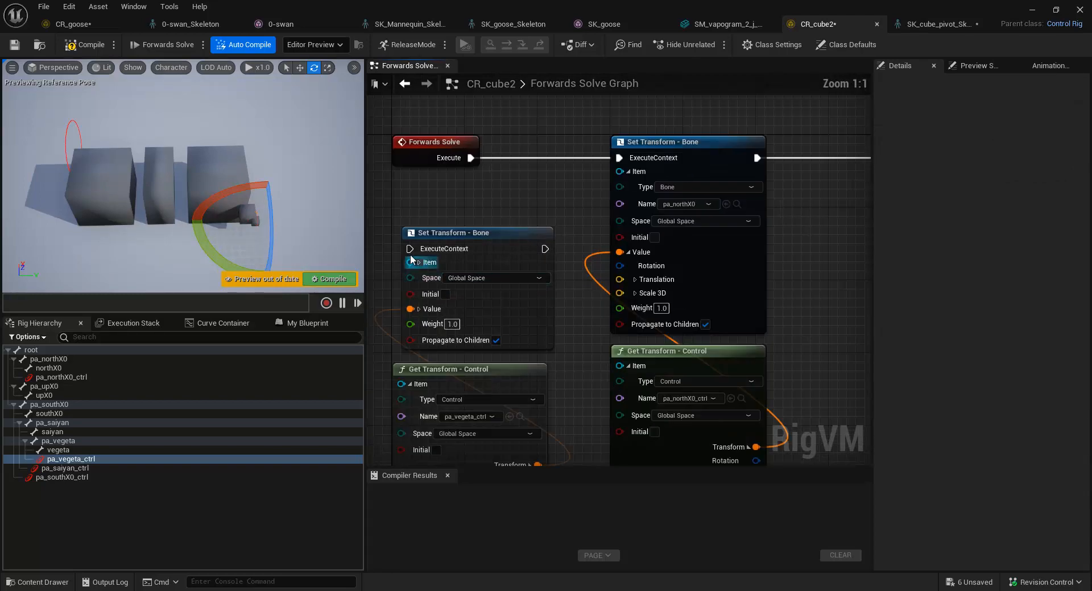
{"action": "left_click", "coordinate": [419, 262]}
{"action": "left_click", "coordinate": [493, 293]}
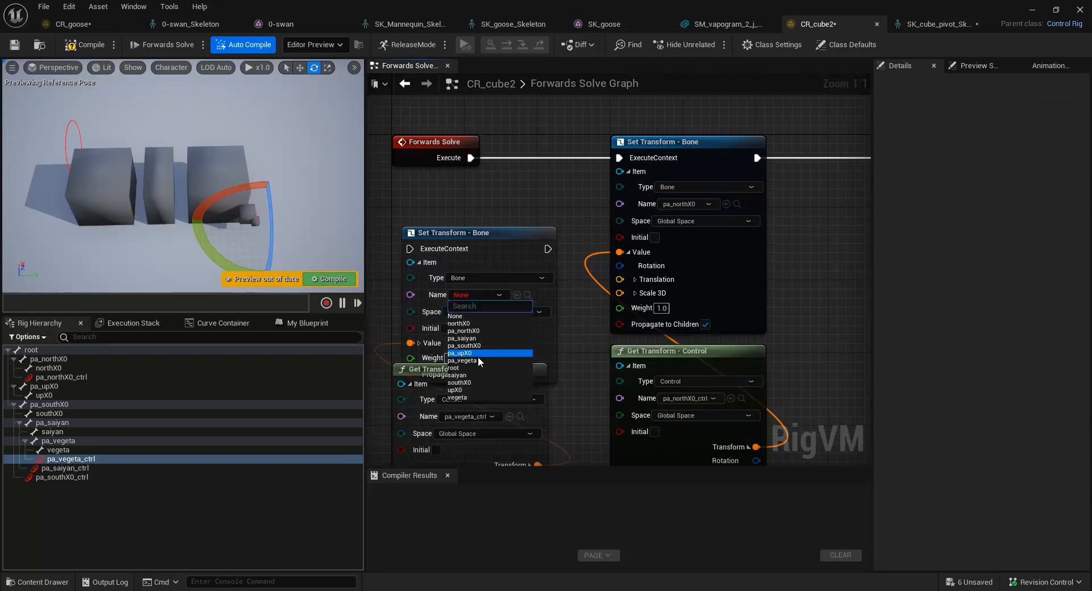
{"action": "left_click", "coordinate": [575, 400]}
{"action": "scroll", "coordinate": [568, 367], "scroll_direction": "down", "scroll_amount": 1}
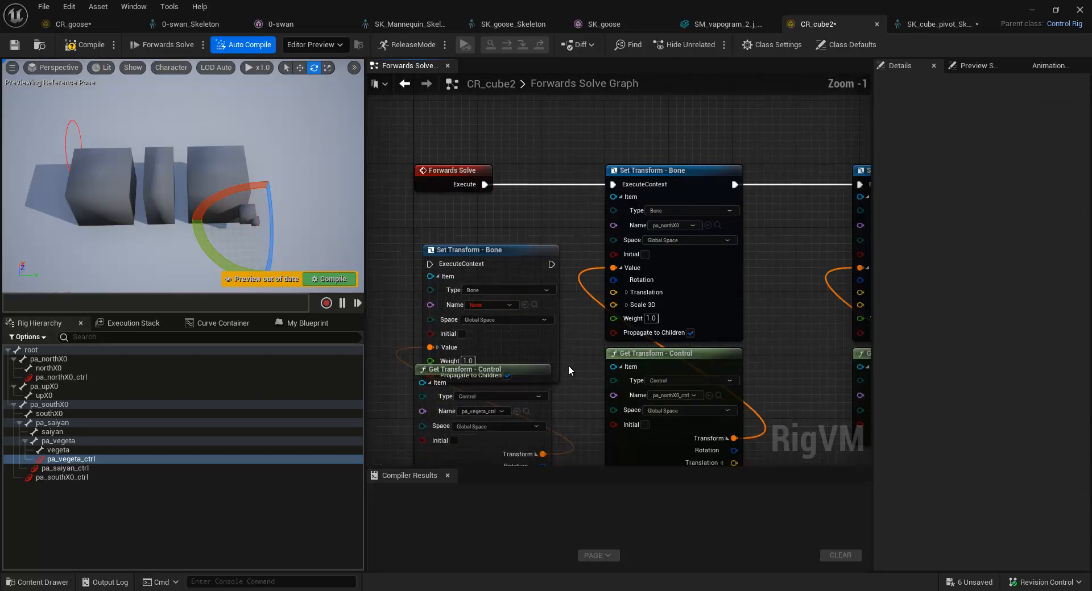
Delete the newly added Set Transform node and pa_vegeta_ctrl Get Transform node
{"action": "left_click_drag", "start_coordinate": [482, 226], "coordinate": [427, 431]}
{"action": "key", "text": "Delete"}
{"action": "scroll", "coordinate": [501, 352], "scroll_direction": "down", "scroll_amount": 5}
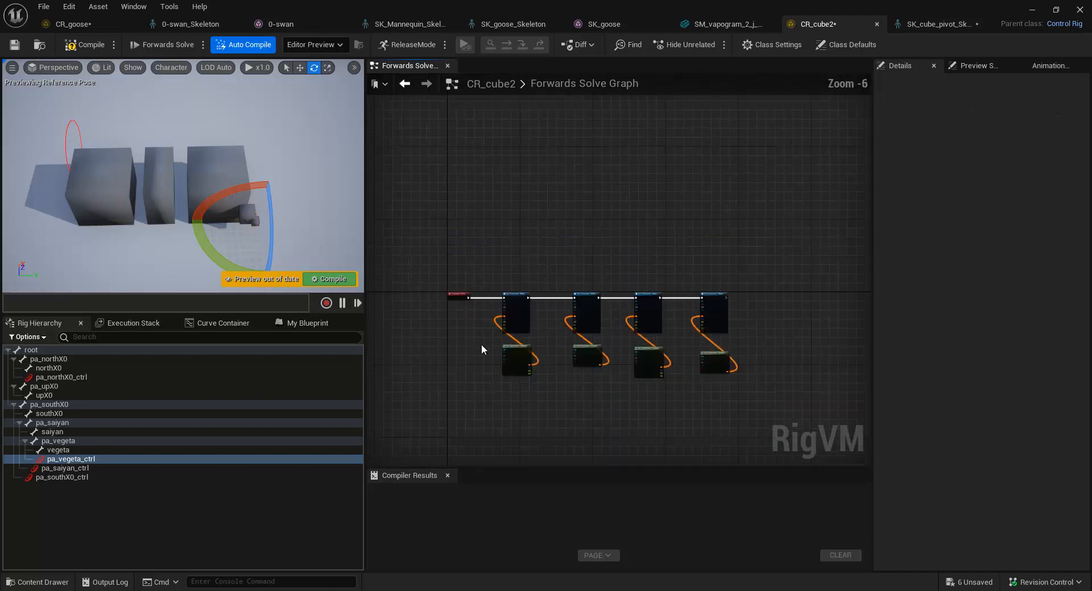
Examine the existing chain of paired Set Transform and Get Transform nodes along the Forwards Solve execution line
{"action": "scroll", "coordinate": [519, 307], "scroll_direction": "up", "scroll_amount": 4}
{"action": "right_click_drag", "start_coordinate": [518, 302], "coordinate": [441, 296]}
{"action": "scroll", "coordinate": [741, 288], "scroll_direction": "down", "scroll_amount": 1}
{"action": "right_click_drag", "start_coordinate": [771, 289], "coordinate": [835, 285]}
{"action": "right_click_drag", "start_coordinate": [729, 294], "coordinate": [658, 308]}
{"action": "scroll", "coordinate": [658, 307], "scroll_direction": "down", "scroll_amount": 1}
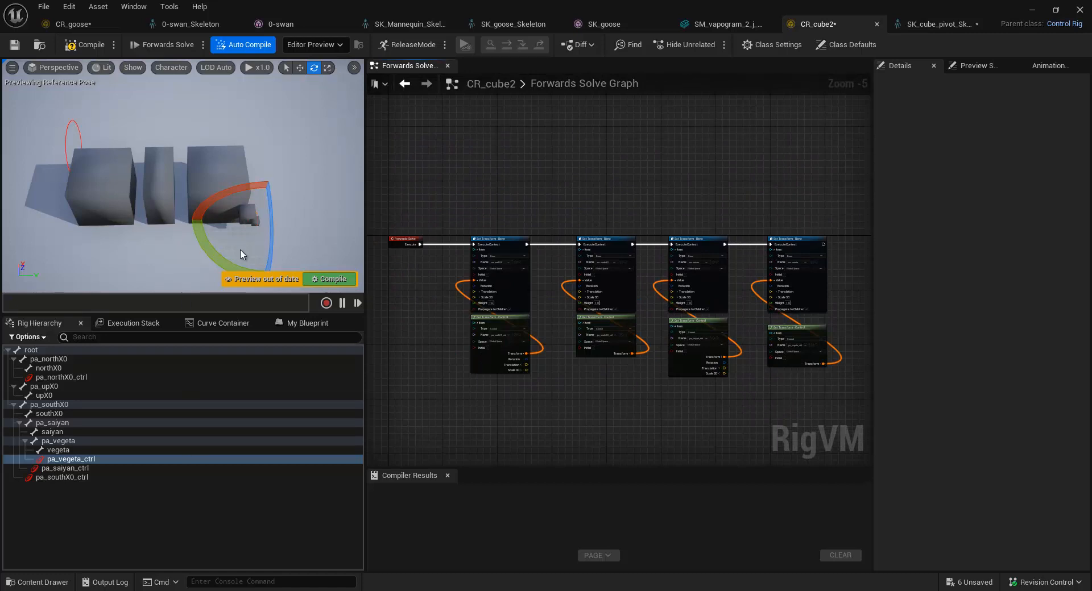
Rotate pa_vegeta_ctrl about different axes in the preview to test how it drives the small vegeta cube
{"action": "scroll", "coordinate": [244, 236], "scroll_direction": "up", "scroll_amount": 2}
{"action": "scroll", "coordinate": [248, 242], "scroll_direction": "down", "scroll_amount": 1}
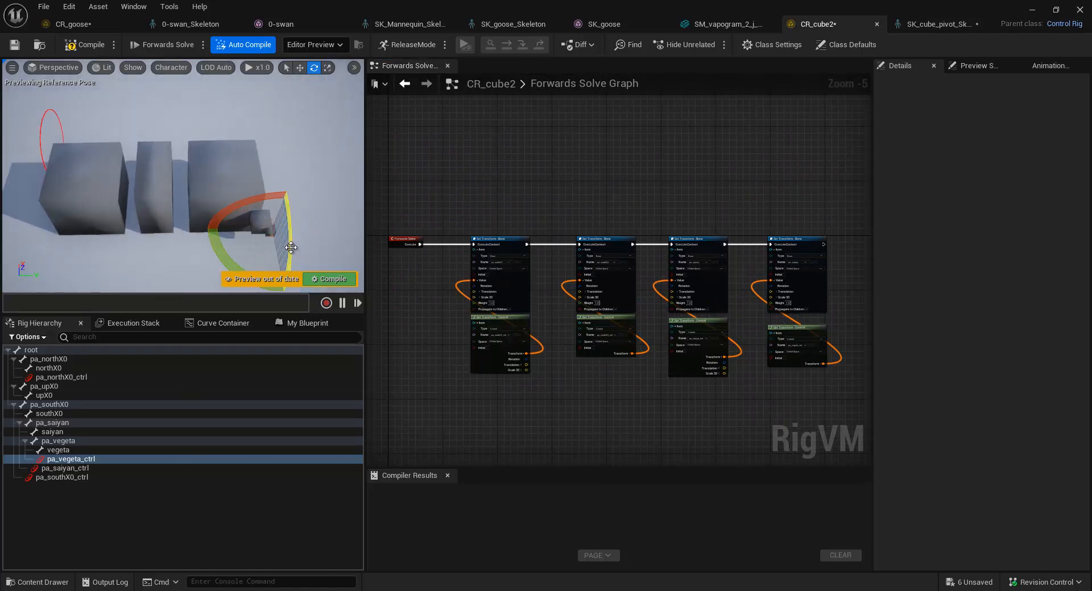
{"action": "left_click_drag", "start_coordinate": [291, 248], "coordinate": [293, 204]}
{"action": "left_click_drag", "start_coordinate": [292, 248], "coordinate": [290, 247]}
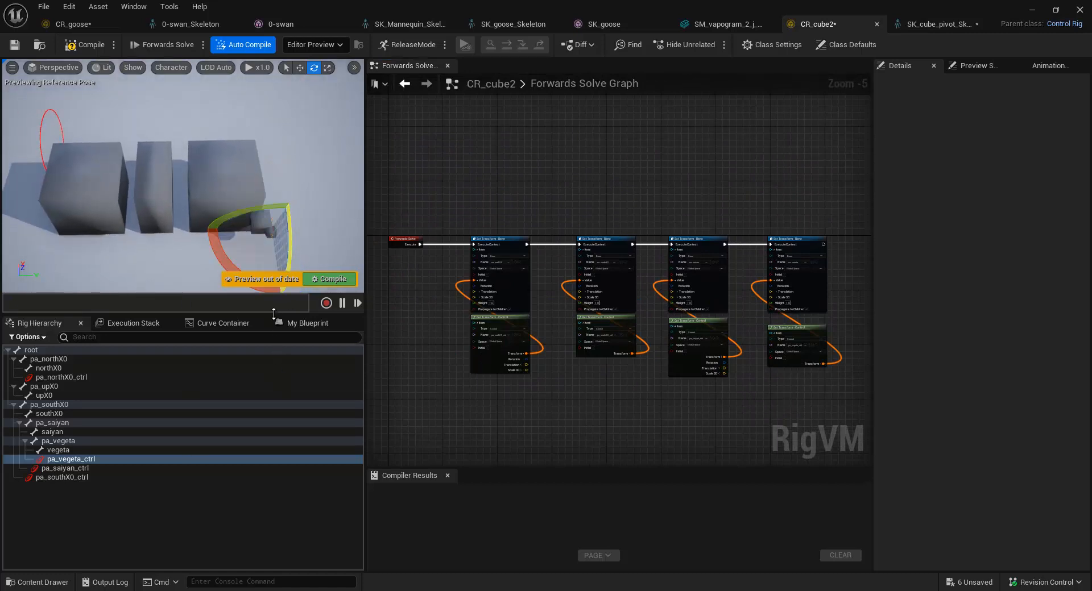
{"action": "scroll", "coordinate": [276, 242], "scroll_direction": "up", "scroll_amount": 4}
{"action": "scroll", "coordinate": [278, 240], "scroll_direction": "down", "scroll_amount": 3}
{"action": "middle_click_drag", "start_coordinate": [279, 236], "coordinate": [275, 185]}
{"action": "scroll", "coordinate": [274, 183], "scroll_direction": "up", "scroll_amount": 4}
{"action": "scroll", "coordinate": [274, 179], "scroll_direction": "down", "scroll_amount": 4}
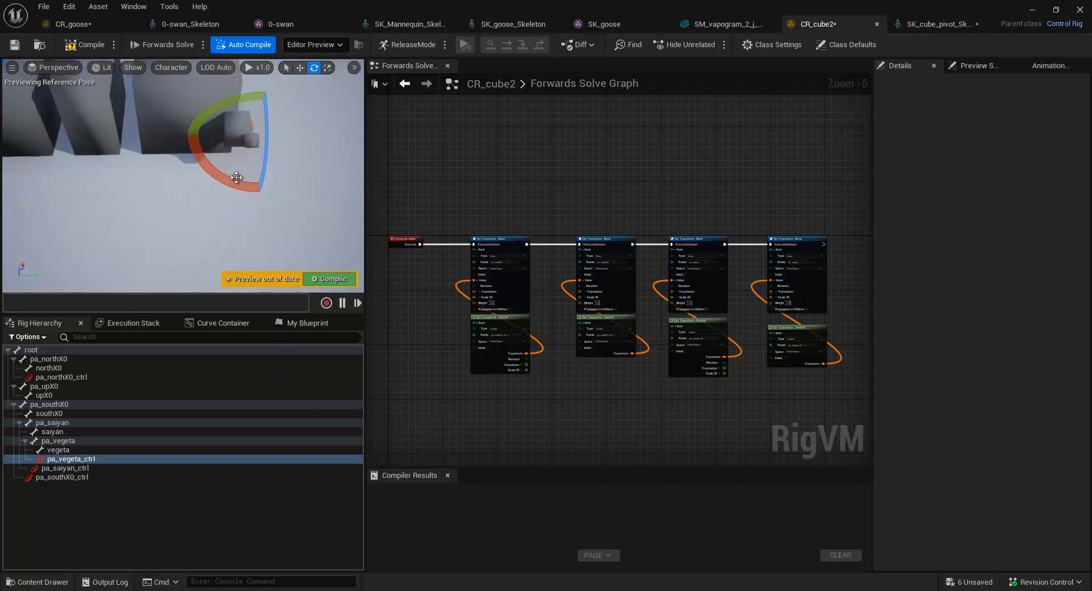
{"action": "left_click_drag", "start_coordinate": [237, 177], "coordinate": [338, 170]}
{"action": "scroll", "coordinate": [175, 168], "scroll_direction": "down", "scroll_amount": 2}
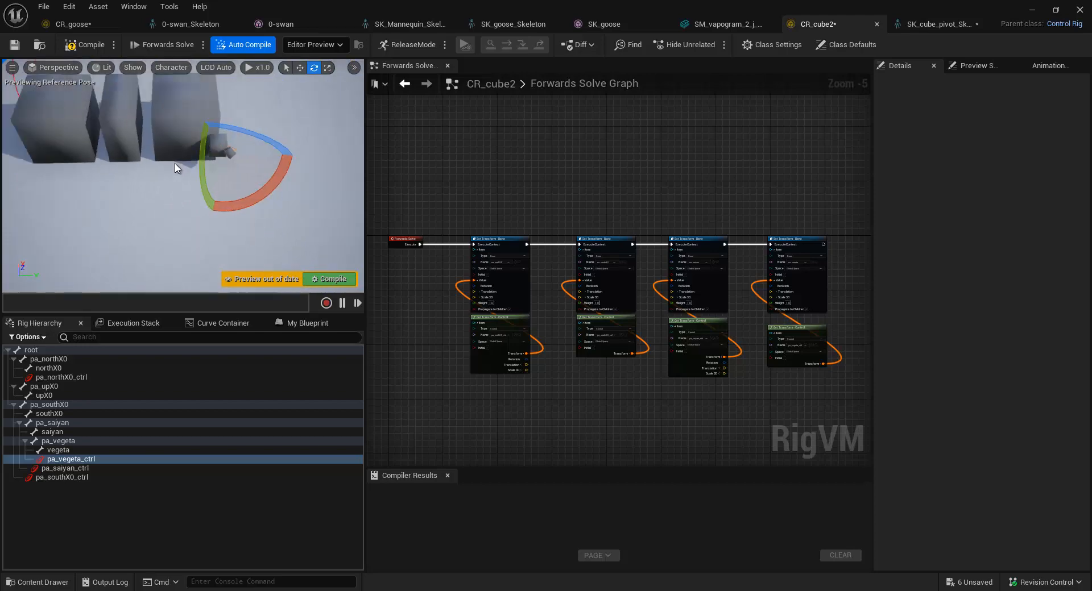
Rotate pa_northX0_ctrl 10° about its Z axis in the preview to test the north cube's pivot
{"action": "scroll", "coordinate": [176, 167], "scroll_direction": "down", "scroll_amount": 2}
{"action": "middle_click_drag", "start_coordinate": [175, 167], "coordinate": [130, 129]}
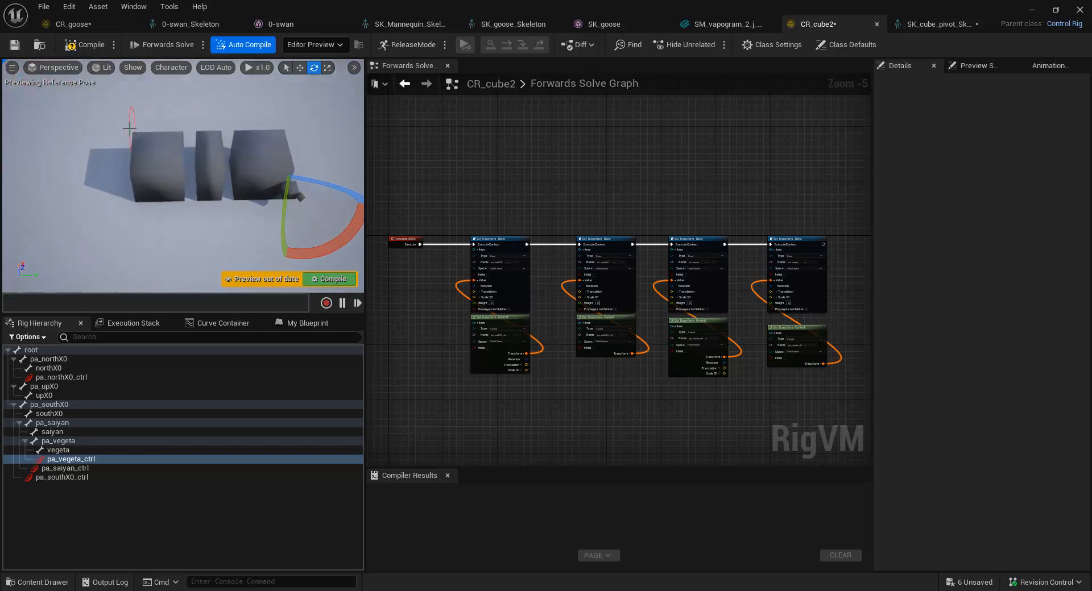
{"action": "left_click", "coordinate": [130, 128]}
{"action": "left_click_drag", "start_coordinate": [128, 128], "coordinate": [177, 123]}
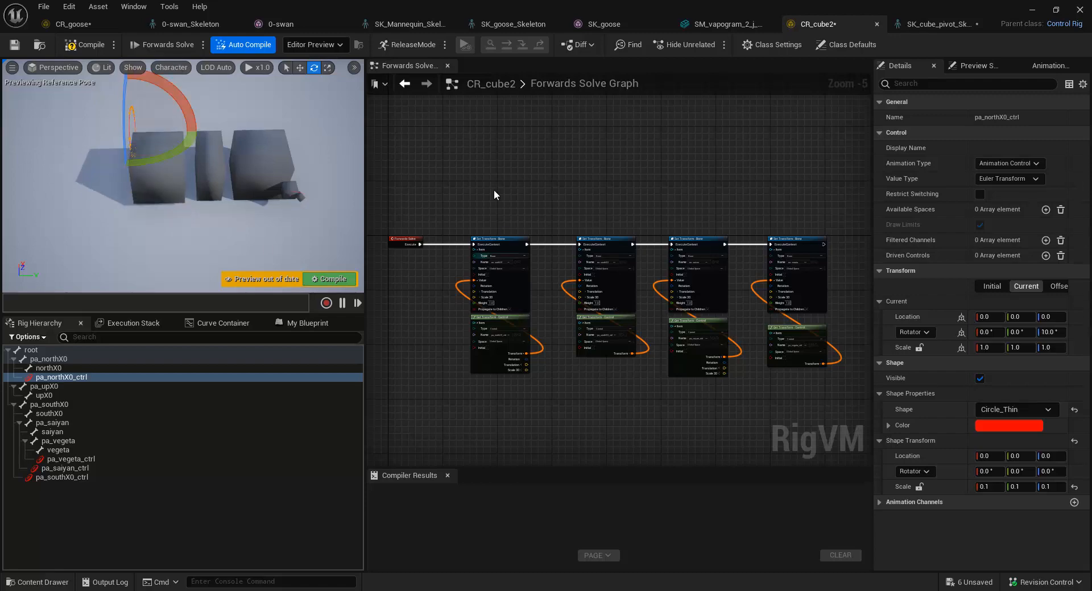
Switch to Houdini and view the complete pivot-anchor section of the test_bone_pivot network
{"action": "scroll", "coordinate": [581, 404], "scroll_direction": "down", "scroll_amount": 1}
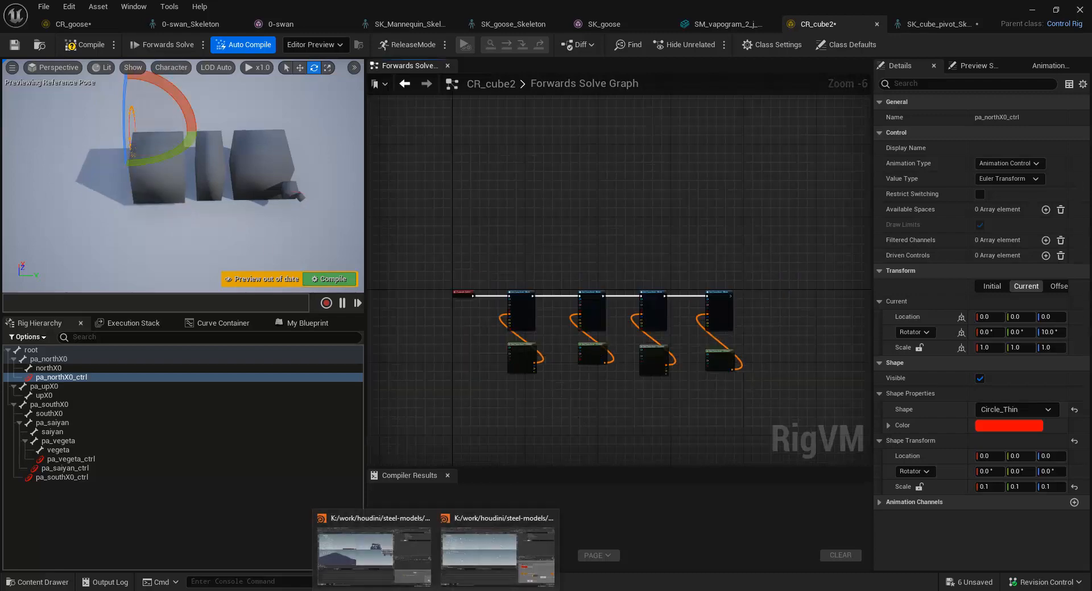
{"action": "left_click", "coordinate": [531, 516]}
{"action": "scroll", "coordinate": [851, 452], "scroll_direction": "down", "scroll_amount": 8}
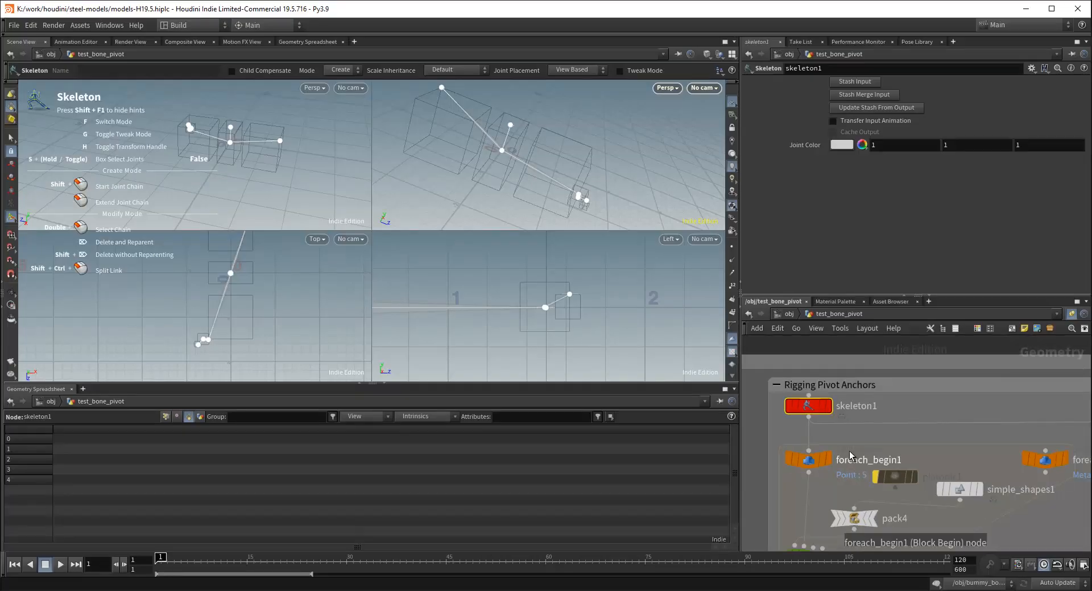
{"action": "scroll", "coordinate": [956, 521], "scroll_direction": "down", "scroll_amount": 1}
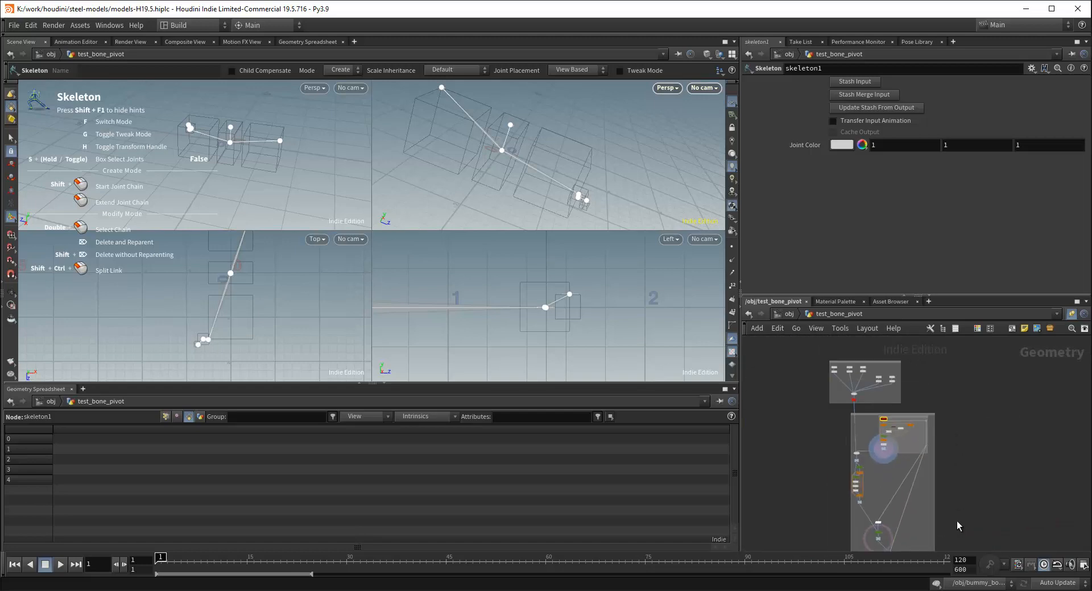
{"action": "middle_click_drag", "start_coordinate": [957, 521], "coordinate": [931, 498]}
{"action": "middle_click_drag", "start_coordinate": [909, 539], "coordinate": [910, 527]}
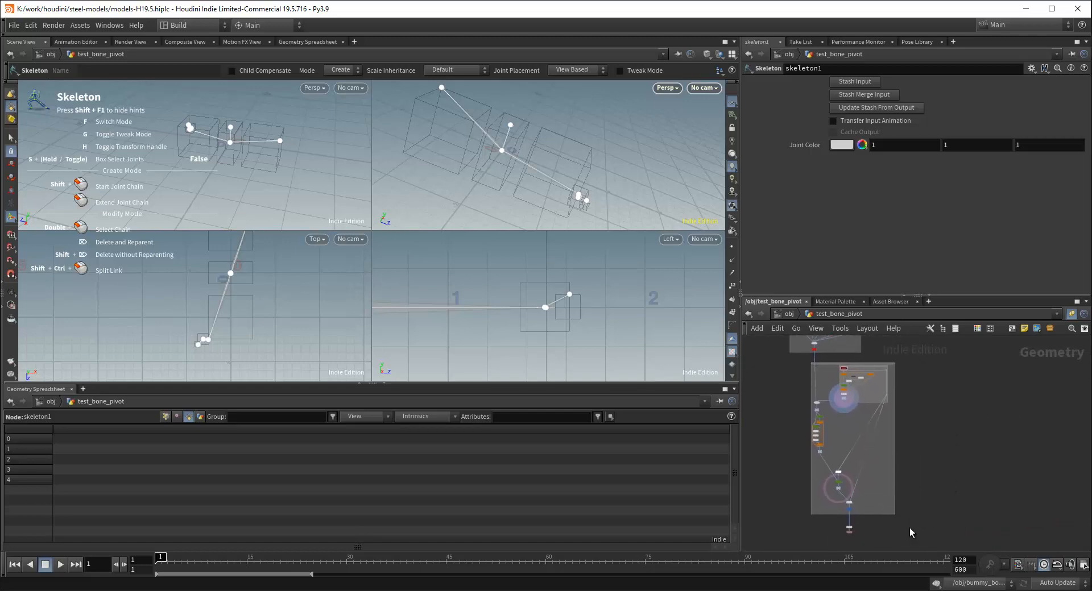
Copy the pivot-anchor network box together with skeleton1 and the export nodes below it
{"action": "left_click_drag", "start_coordinate": [845, 491], "coordinate": [796, 359]}
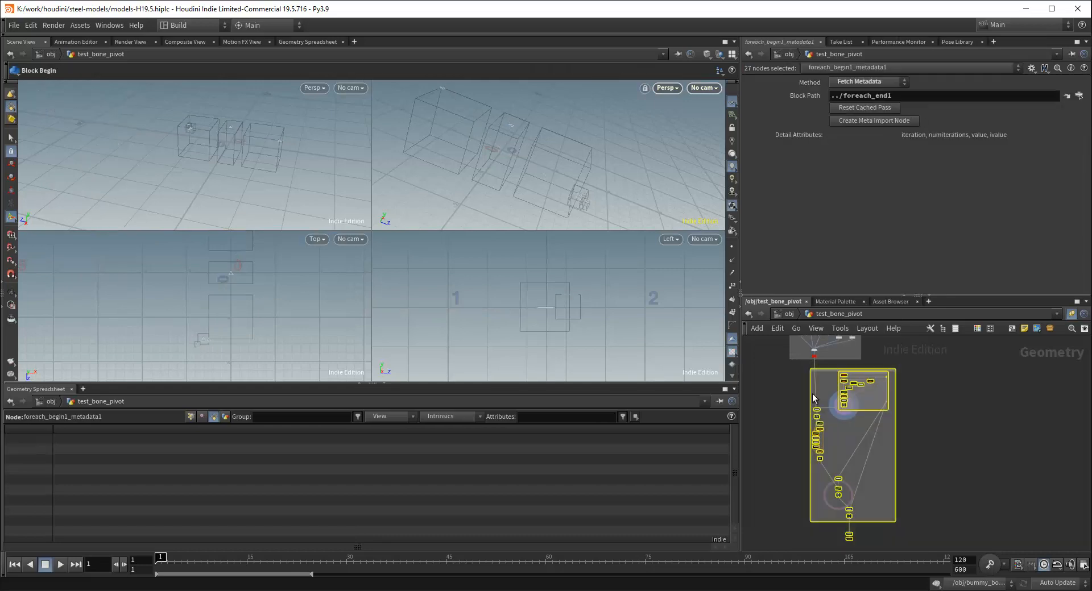
{"action": "key", "text": "ctrl+c"}
{"action": "left_click", "coordinate": [971, 418]}
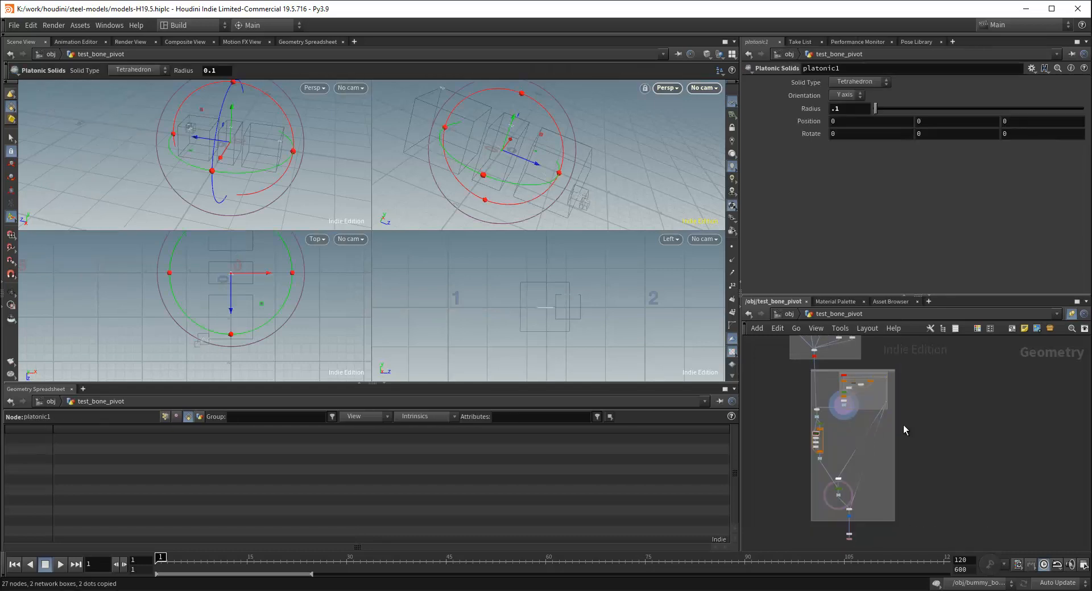
Move the skeleton1 node out of the Rigging Pivot Anchors box and place it beside main_geo in the network box above
{"action": "scroll", "coordinate": [882, 416], "scroll_direction": "up", "scroll_amount": 1}
{"action": "scroll", "coordinate": [913, 459], "scroll_direction": "up", "scroll_amount": 2}
{"action": "middle_click_drag", "start_coordinate": [804, 368], "coordinate": [877, 440]}
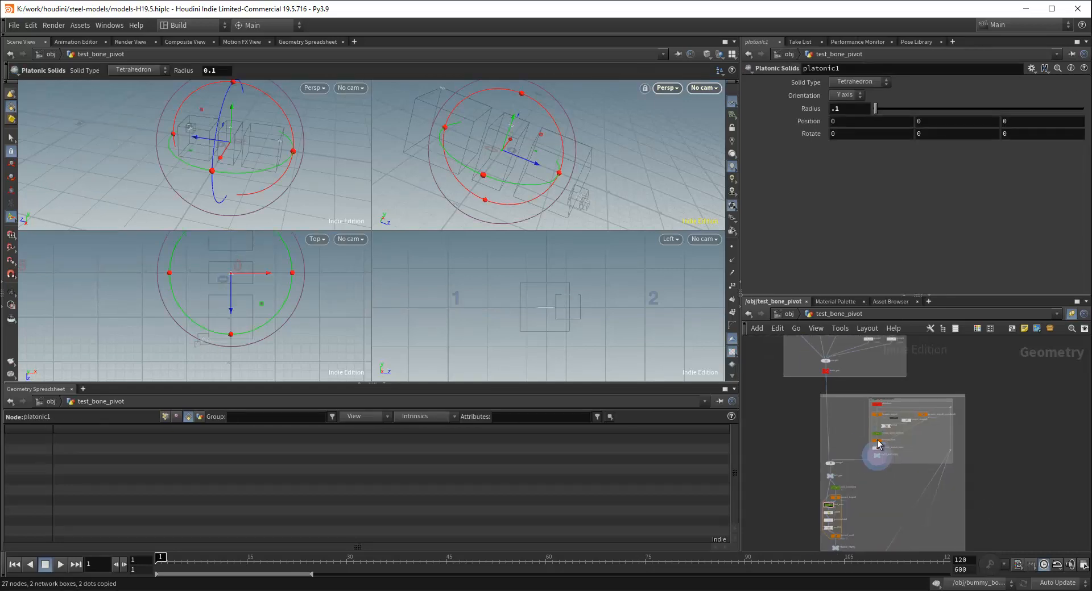
{"action": "scroll", "coordinate": [861, 419], "scroll_direction": "up", "scroll_amount": 3}
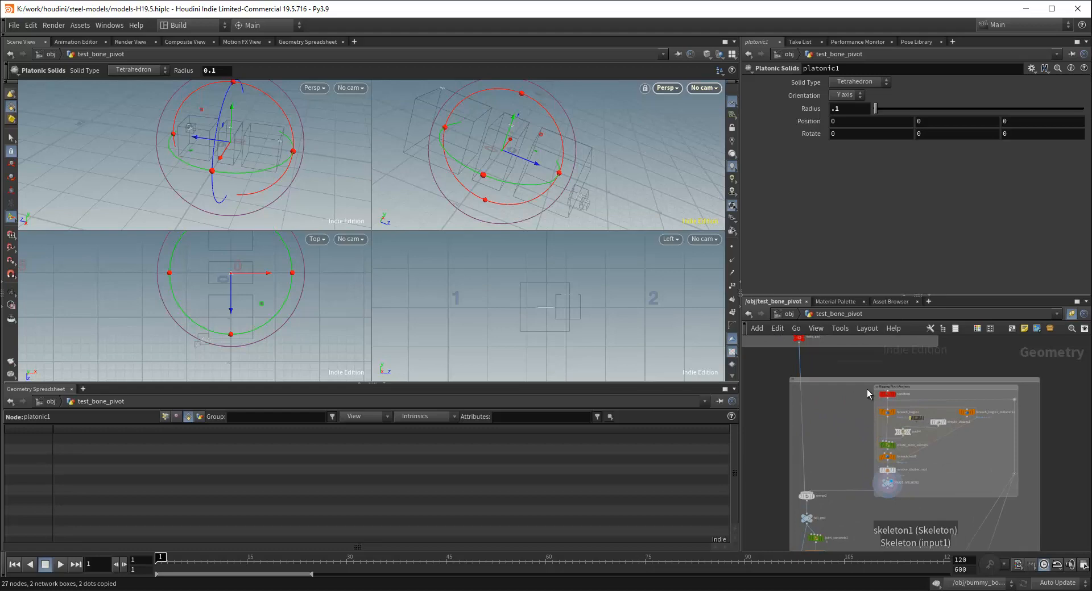
{"action": "scroll", "coordinate": [866, 392], "scroll_direction": "up", "scroll_amount": 2}
{"action": "scroll", "coordinate": [862, 402], "scroll_direction": "down", "scroll_amount": 1}
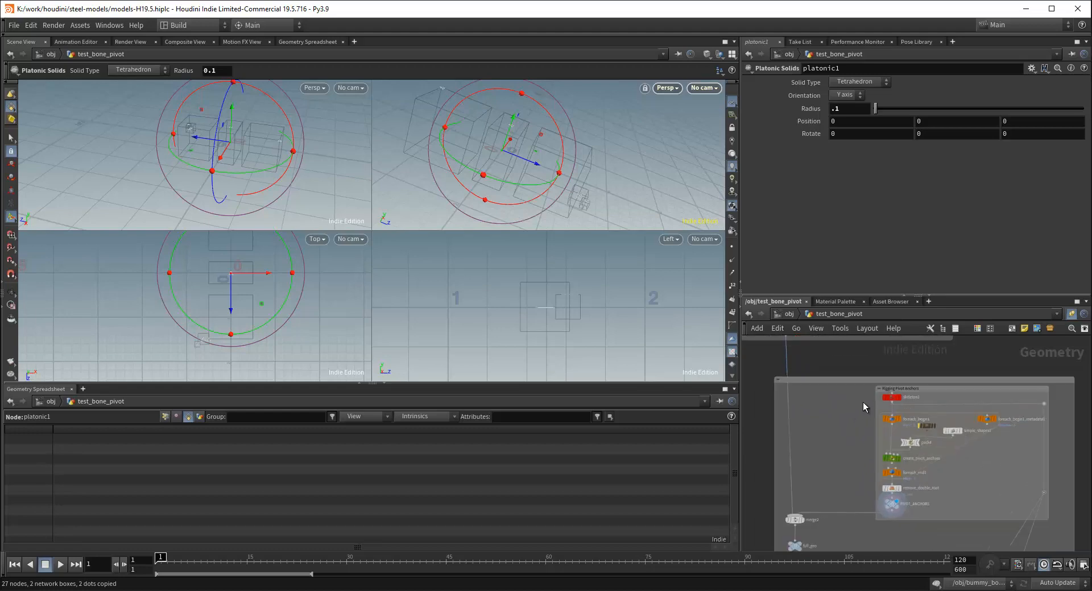
{"action": "scroll", "coordinate": [862, 402], "scroll_direction": "up", "scroll_amount": 1}
{"action": "middle_click_drag", "start_coordinate": [872, 401], "coordinate": [857, 436]}
{"action": "left_click_drag", "start_coordinate": [885, 431], "coordinate": [883, 390]}
{"action": "middle_click_drag", "start_coordinate": [849, 431], "coordinate": [858, 369]}
{"action": "scroll", "coordinate": [814, 443], "scroll_direction": "down", "scroll_amount": 1}
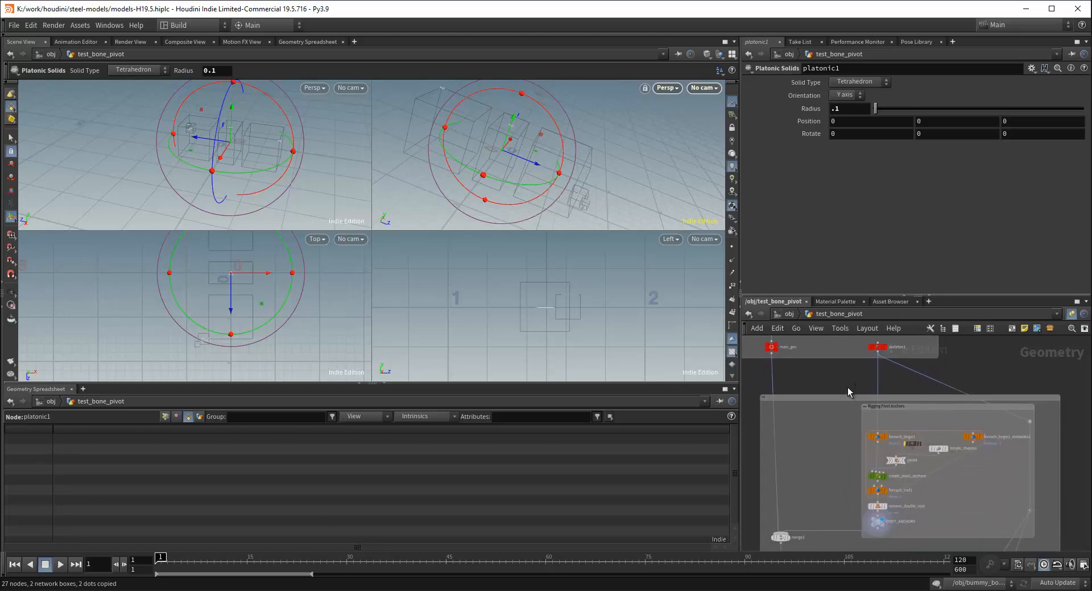
Examine the pivot-anchor network from the Rigging Pivot Anchors box down through the hierarchy nodes to the OUT null
{"action": "scroll", "coordinate": [823, 456], "scroll_direction": "down", "scroll_amount": 2}
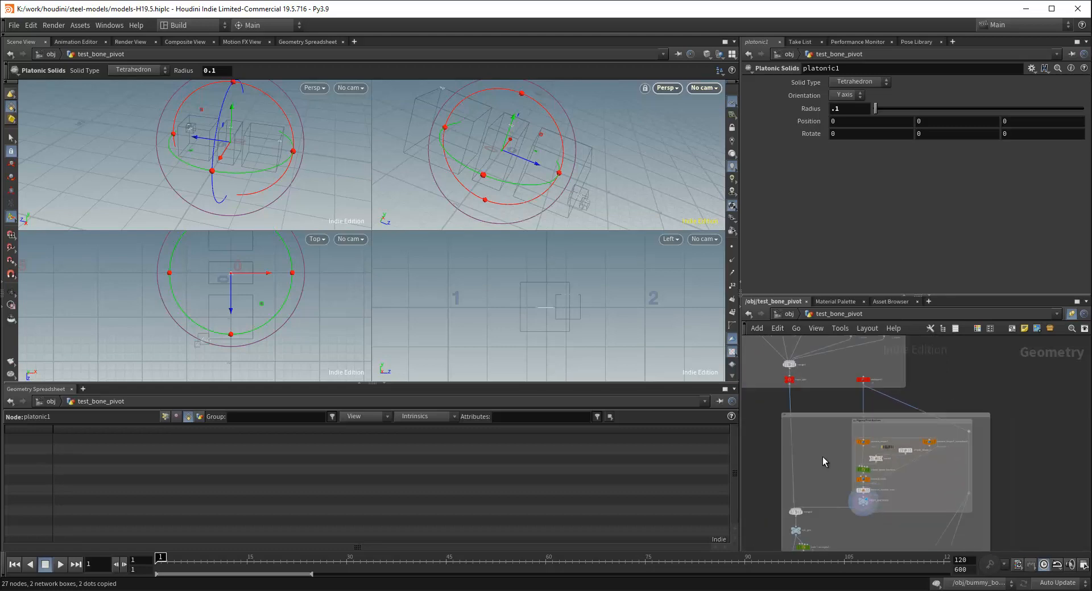
{"action": "scroll", "coordinate": [827, 456], "scroll_direction": "up", "scroll_amount": 1}
{"action": "middle_click_drag", "start_coordinate": [846, 455], "coordinate": [834, 404]}
{"action": "scroll", "coordinate": [836, 391], "scroll_direction": "up", "scroll_amount": 1}
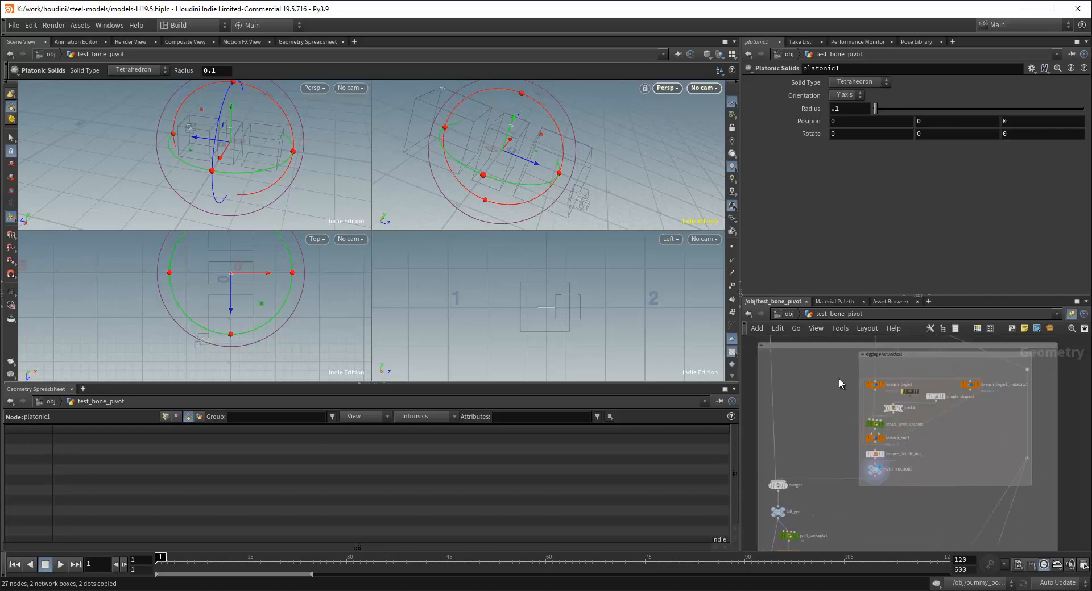
{"action": "left_click", "coordinate": [831, 345]}
{"action": "scroll", "coordinate": [1021, 462], "scroll_direction": "down", "scroll_amount": 1}
{"action": "middle_click_drag", "start_coordinate": [914, 499], "coordinate": [899, 441]}
{"action": "middle_click_drag", "start_coordinate": [888, 500], "coordinate": [898, 389]}
{"action": "scroll", "coordinate": [900, 422], "scroll_direction": "down", "scroll_amount": 1}
{"action": "middle_click_drag", "start_coordinate": [922, 483], "coordinate": [919, 433]}
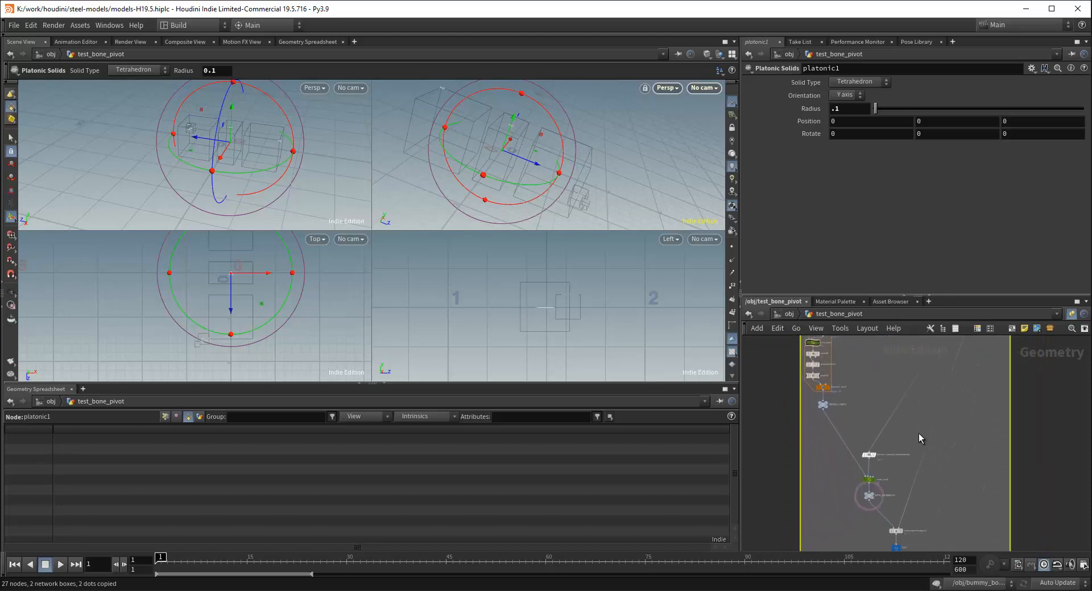
{"action": "scroll", "coordinate": [884, 477], "scroll_direction": "up", "scroll_amount": 2}
{"action": "middle_click_drag", "start_coordinate": [977, 495], "coordinate": [967, 392]}
{"action": "scroll", "coordinate": [966, 425], "scroll_direction": "down", "scroll_amount": 1}
{"action": "scroll", "coordinate": [967, 395], "scroll_direction": "down", "scroll_amount": 1}
{"action": "middle_click_drag", "start_coordinate": [964, 456], "coordinate": [957, 483]}
{"action": "scroll", "coordinate": [926, 464], "scroll_direction": "up", "scroll_amount": 3}
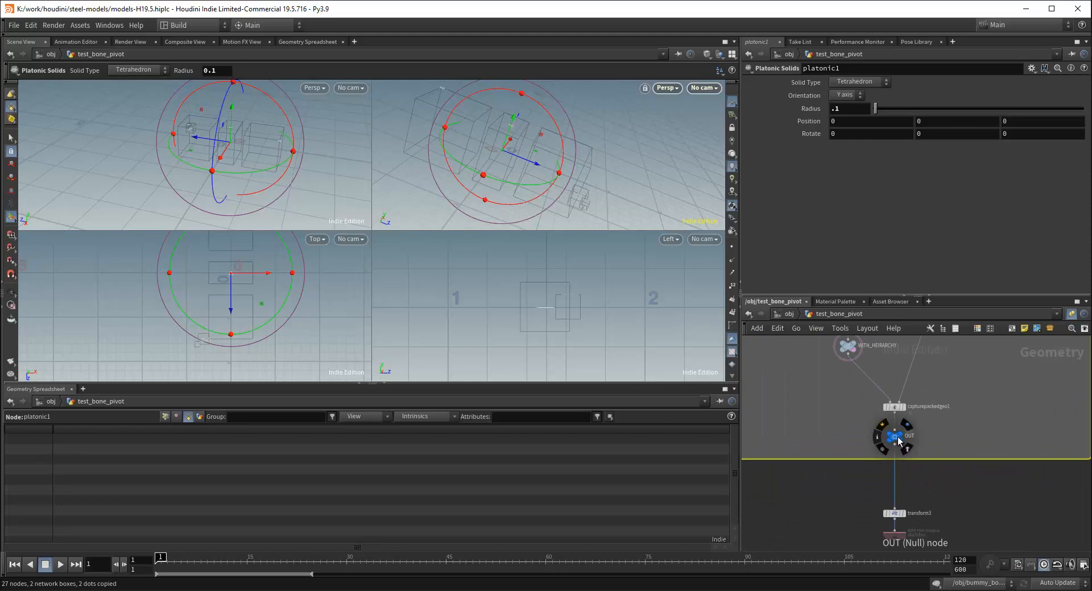
Examine how main_geo and skeleton1 feed the pivot-anchor box and how OUT continues into transform3 and the skeleton export node
{"action": "scroll", "coordinate": [957, 453], "scroll_direction": "down", "scroll_amount": 3}
{"action": "middle_click_drag", "start_coordinate": [1043, 412], "coordinate": [1015, 542]}
{"action": "scroll", "coordinate": [930, 493], "scroll_direction": "up", "scroll_amount": 2}
{"action": "scroll", "coordinate": [932, 490], "scroll_direction": "down", "scroll_amount": 3}
{"action": "scroll", "coordinate": [1018, 502], "scroll_direction": "down", "scroll_amount": 1}
{"action": "scroll", "coordinate": [899, 421], "scroll_direction": "up", "scroll_amount": 4}
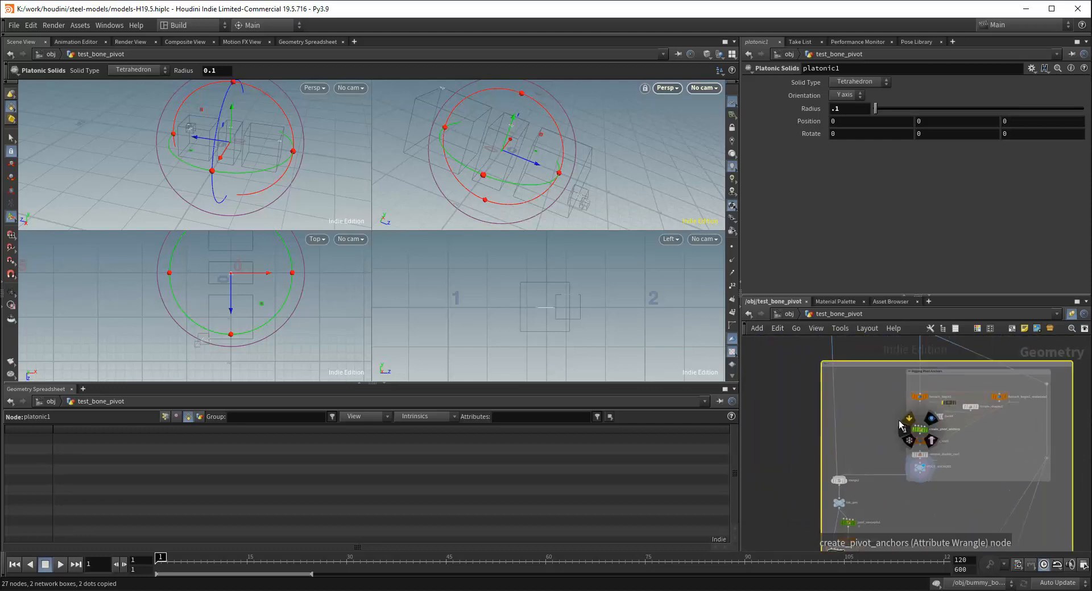
{"action": "scroll", "coordinate": [861, 373], "scroll_direction": "down", "scroll_amount": 2}
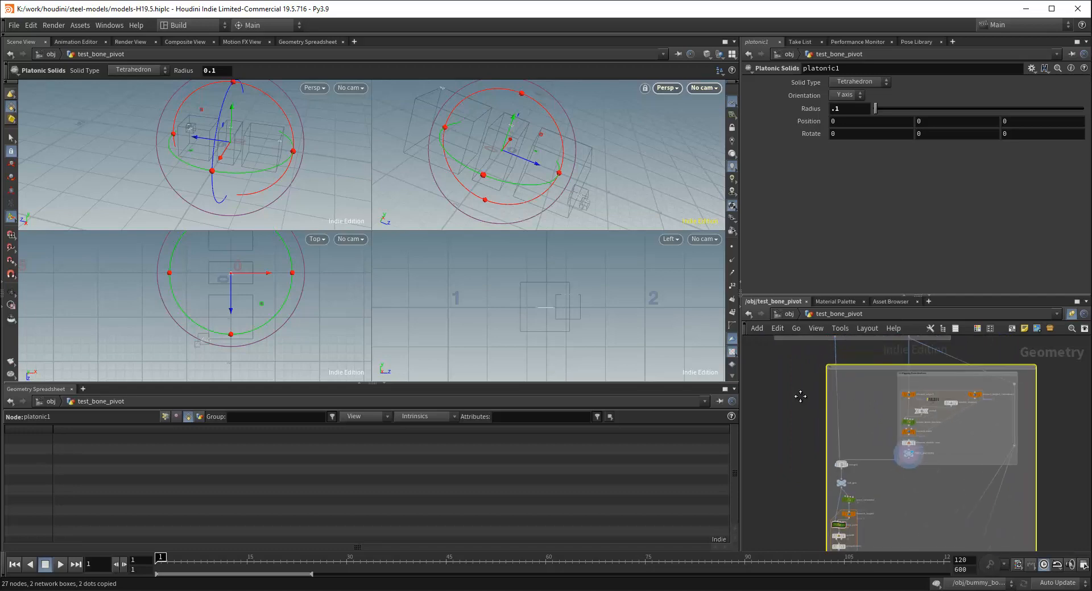
{"action": "middle_click_drag", "start_coordinate": [800, 396], "coordinate": [802, 443]}
{"action": "scroll", "coordinate": [837, 385], "scroll_direction": "up", "scroll_amount": 3}
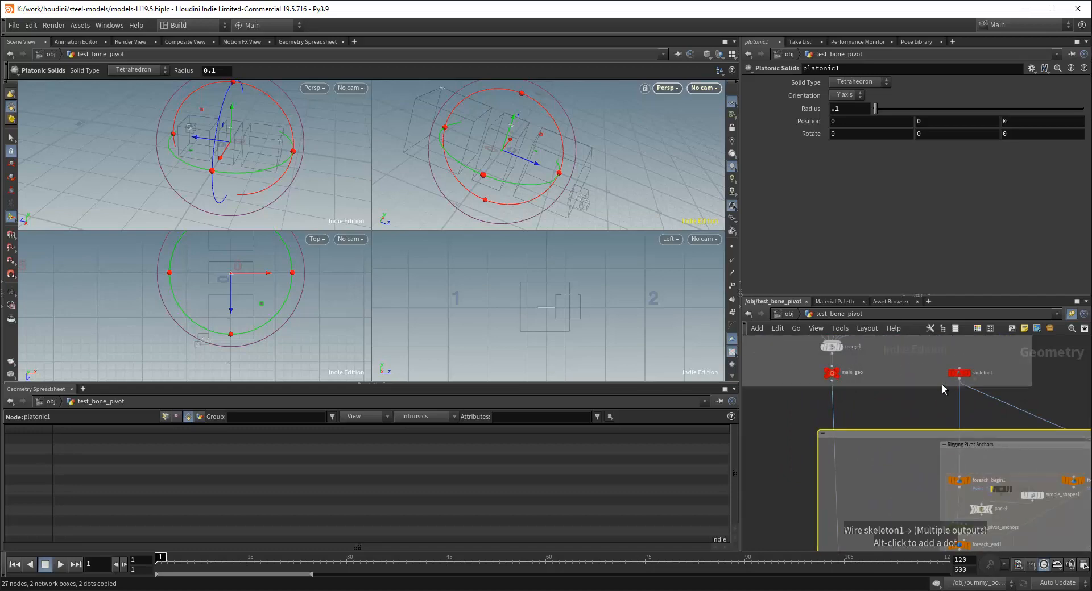
{"action": "key", "text": "f"}
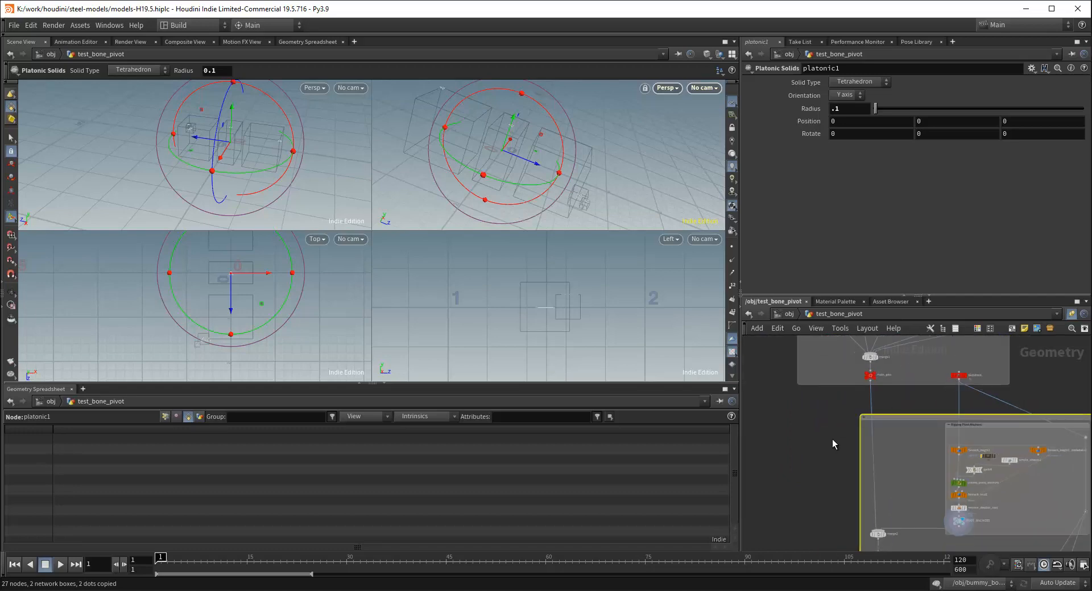
{"action": "scroll", "coordinate": [902, 476], "scroll_direction": "up", "scroll_amount": 5}
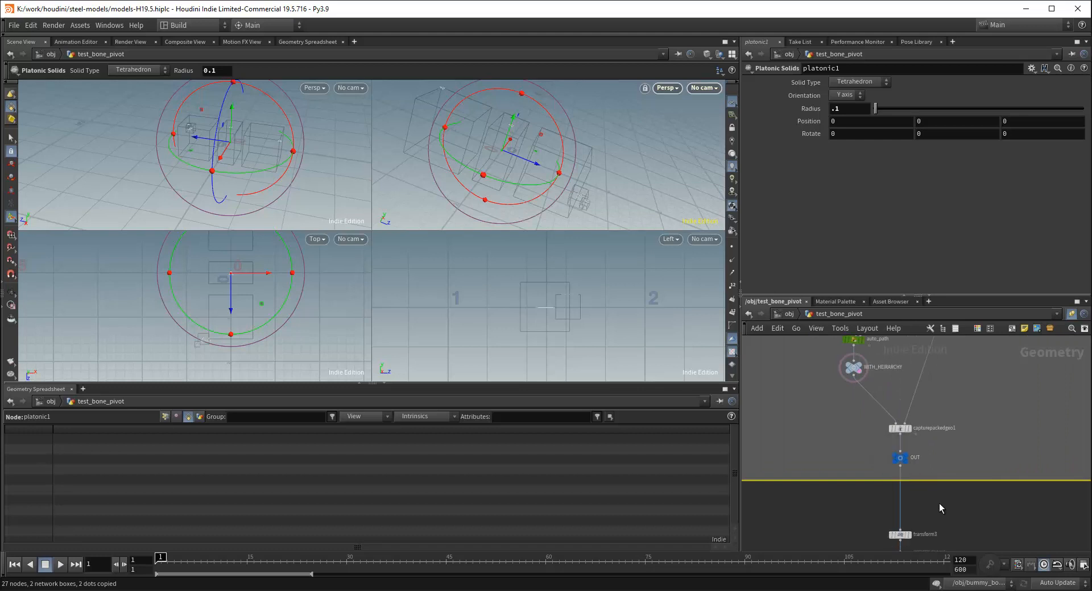
{"action": "middle_click_drag", "start_coordinate": [940, 503], "coordinate": [931, 453]}
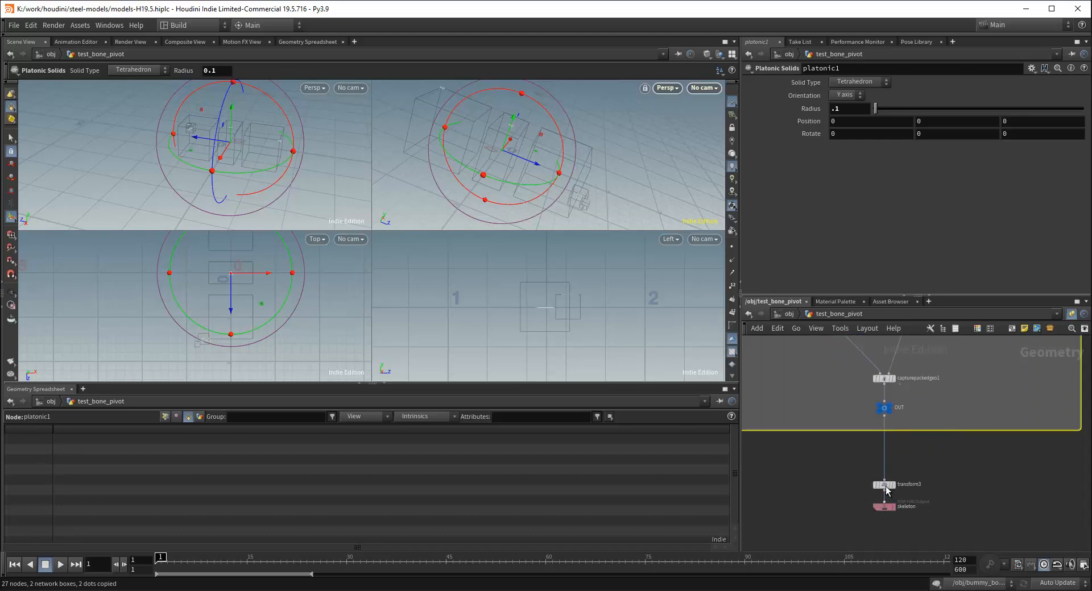
{"action": "scroll", "coordinate": [965, 475], "scroll_direction": "down", "scroll_amount": 6}
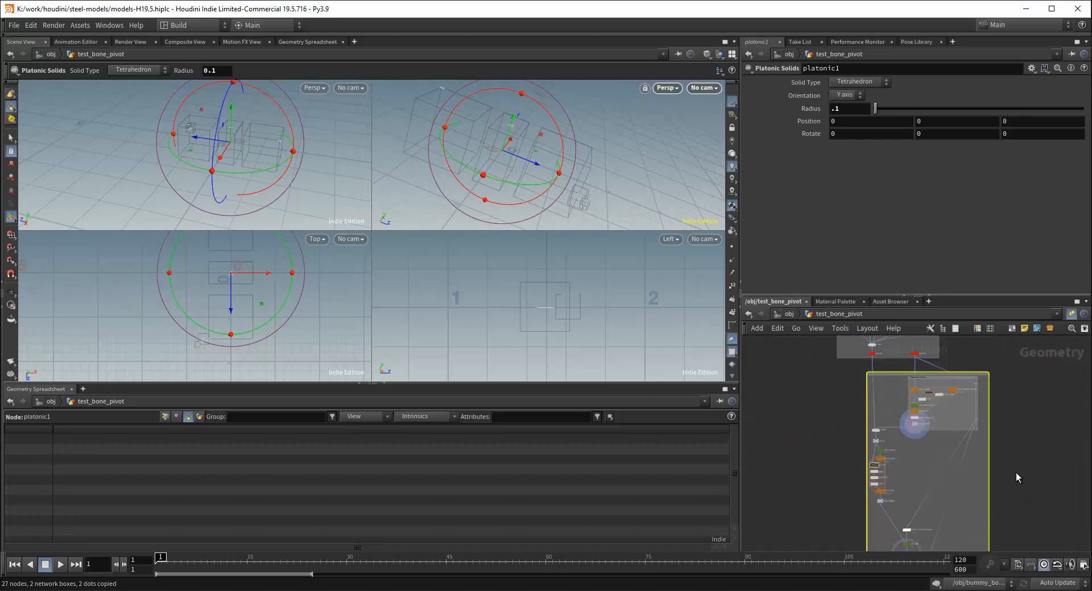
{"action": "scroll", "coordinate": [1018, 484], "scroll_direction": "down", "scroll_amount": 5}
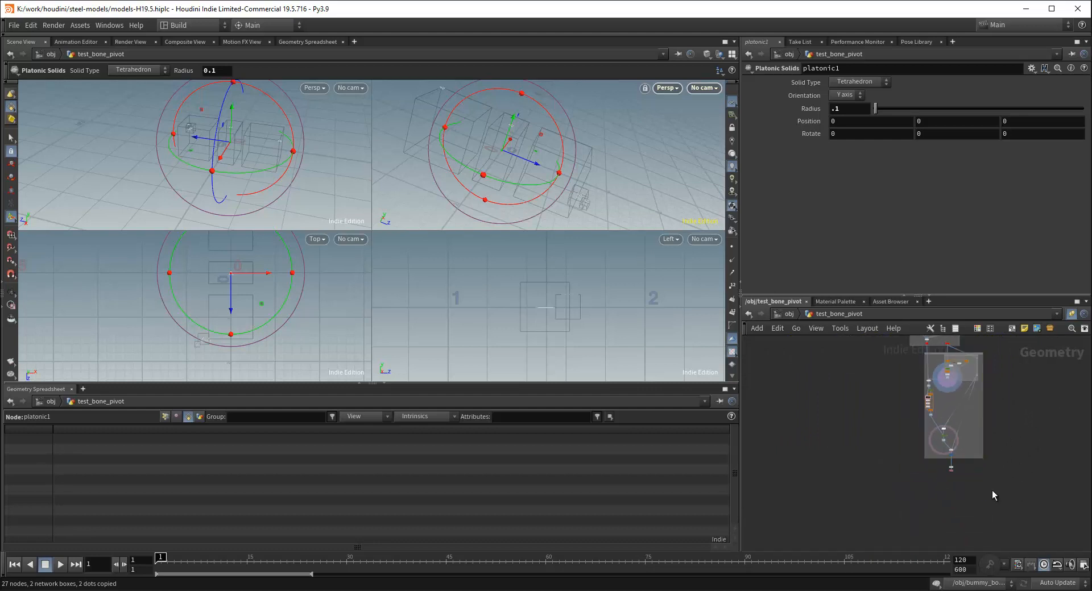
Move the skeleton1 node out of the main_geo network box into the gap above the pivot-anchor box
{"action": "left_click_drag", "start_coordinate": [904, 357], "coordinate": [987, 398]}
{"action": "scroll", "coordinate": [1002, 398], "scroll_direction": "up", "scroll_amount": 5}
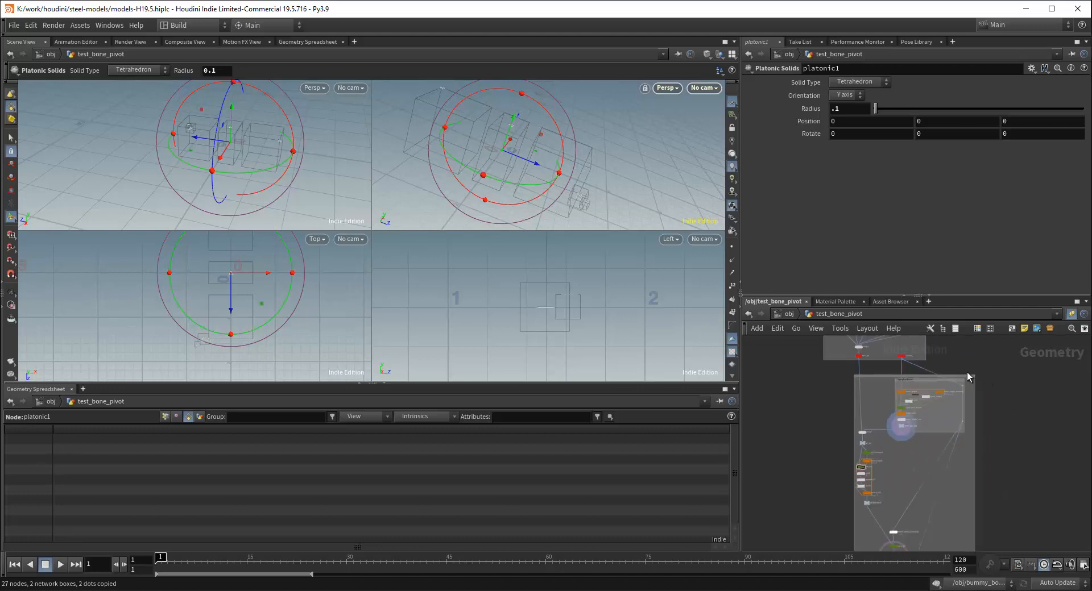
{"action": "left_click_drag", "start_coordinate": [938, 379], "coordinate": [938, 414]}
{"action": "scroll", "coordinate": [915, 417], "scroll_direction": "down", "scroll_amount": 3}
{"action": "scroll", "coordinate": [841, 410], "scroll_direction": "down", "scroll_amount": 3}
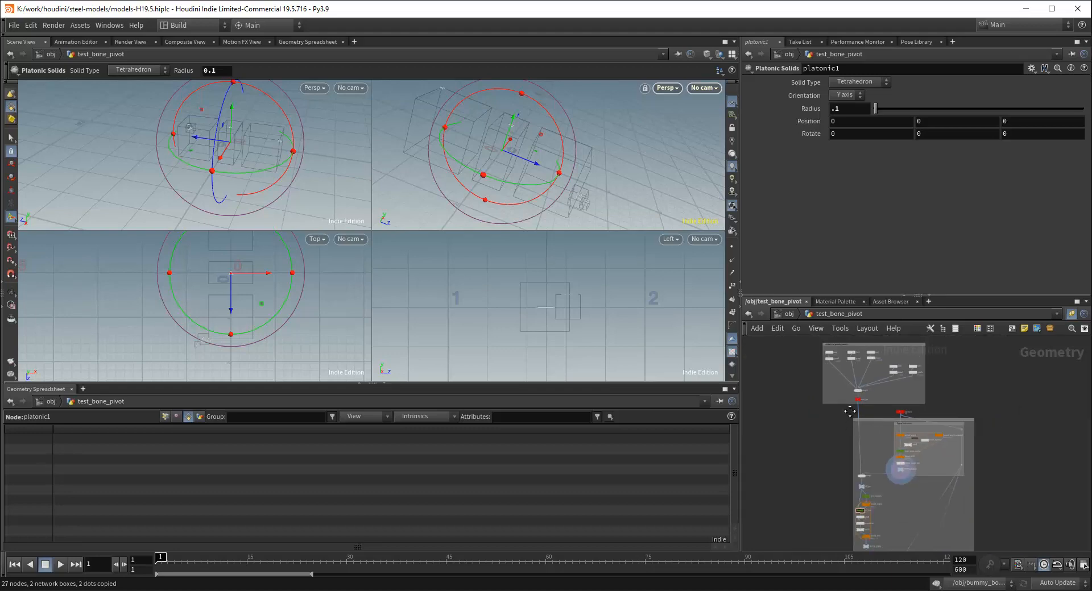
Copy the whole pivot-anchor network box and the export nodes below it, leaving out skeleton1
{"action": "left_click_drag", "start_coordinate": [855, 374], "coordinate": [994, 589]}
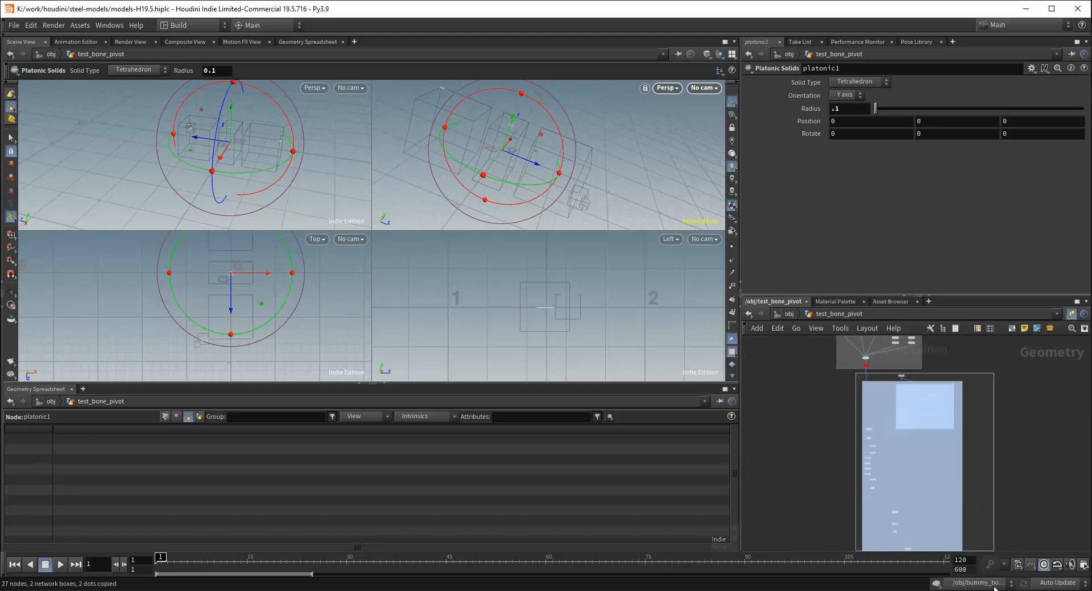
{"action": "left_click_drag", "start_coordinate": [993, 533], "coordinate": [994, 533]}
{"action": "left_click_drag", "start_coordinate": [976, 387], "coordinate": [850, 561]}
{"action": "scroll", "coordinate": [992, 493], "scroll_direction": "down", "scroll_amount": 1}
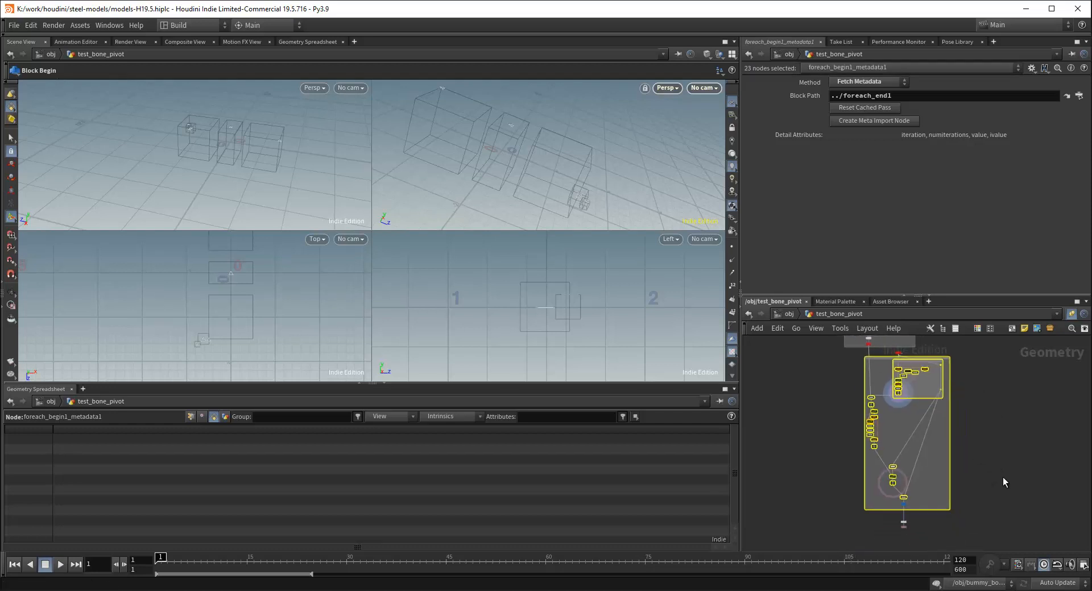
{"action": "left_click_drag", "start_coordinate": [961, 547], "coordinate": [840, 376]}
{"action": "key", "text": "ctrl+c"}
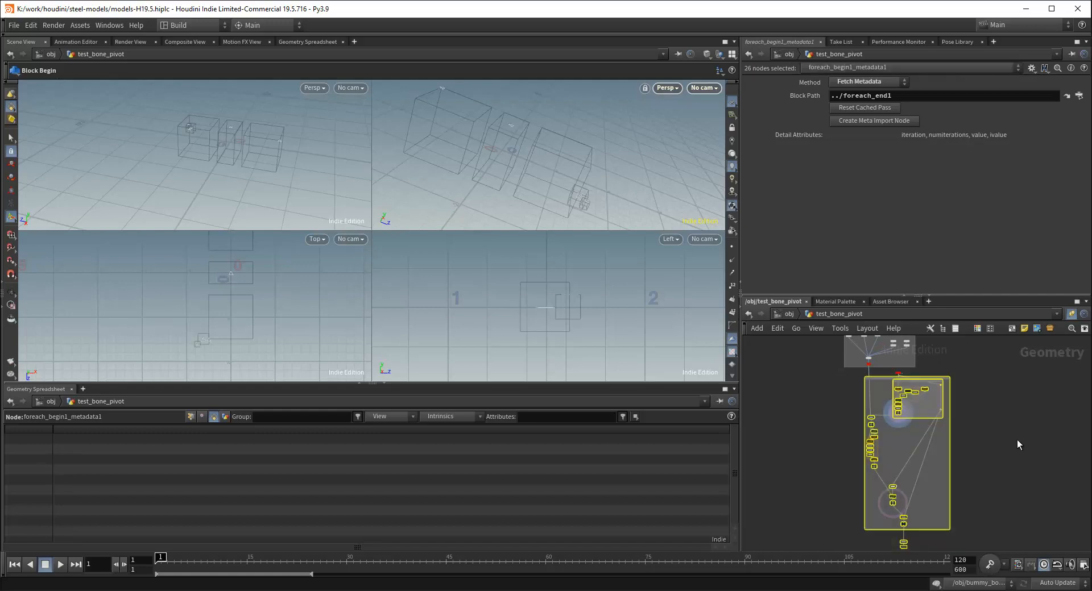
Leave test_bone_pivot and open the goose_rig network to view its nodes
{"action": "key", "text": "u"}
{"action": "scroll", "coordinate": [860, 462], "scroll_direction": "down", "scroll_amount": 3}
{"action": "middle_click_drag", "start_coordinate": [841, 465], "coordinate": [924, 466]}
{"action": "scroll", "coordinate": [886, 472], "scroll_direction": "up", "scroll_amount": 3}
{"action": "scroll", "coordinate": [828, 463], "scroll_direction": "up", "scroll_amount": 2}
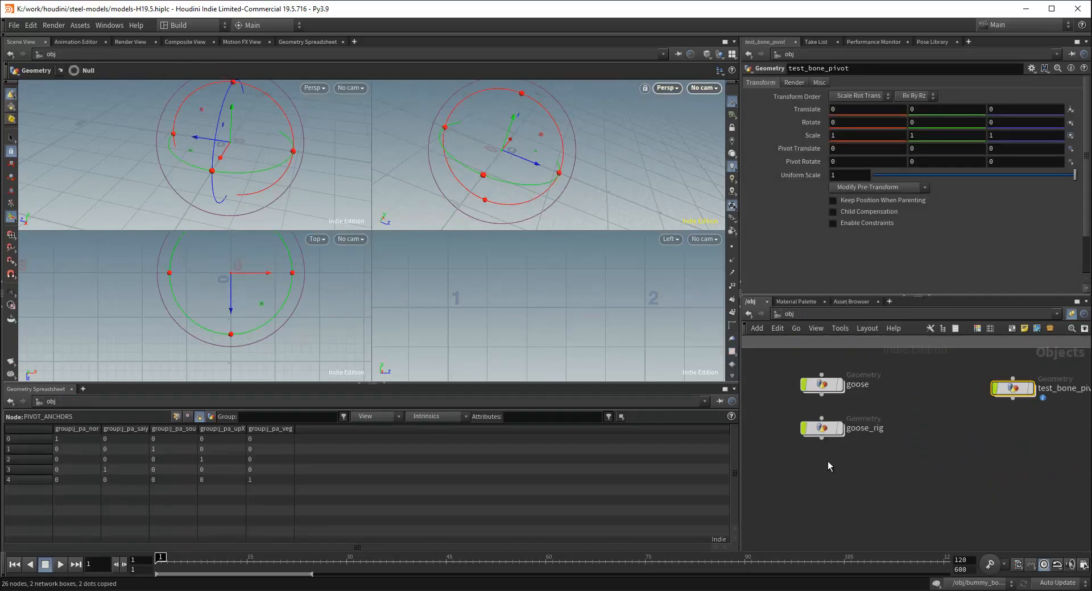
{"action": "double_click", "coordinate": [822, 430]}
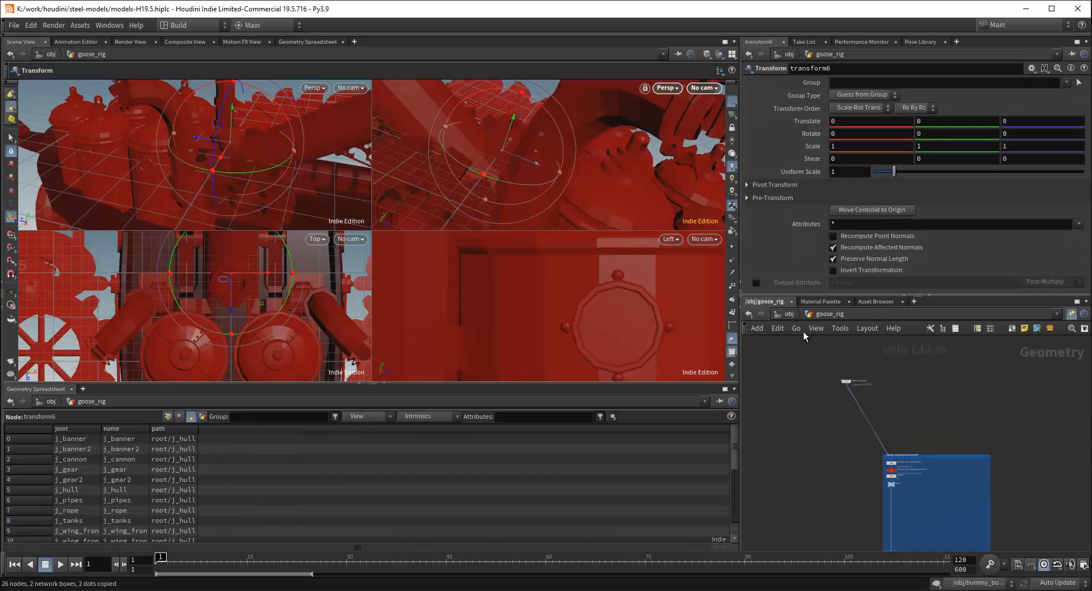
{"action": "middle_click_drag", "start_coordinate": [843, 546], "coordinate": [852, 434]}
{"action": "scroll", "coordinate": [853, 444], "scroll_direction": "down", "scroll_amount": 1}
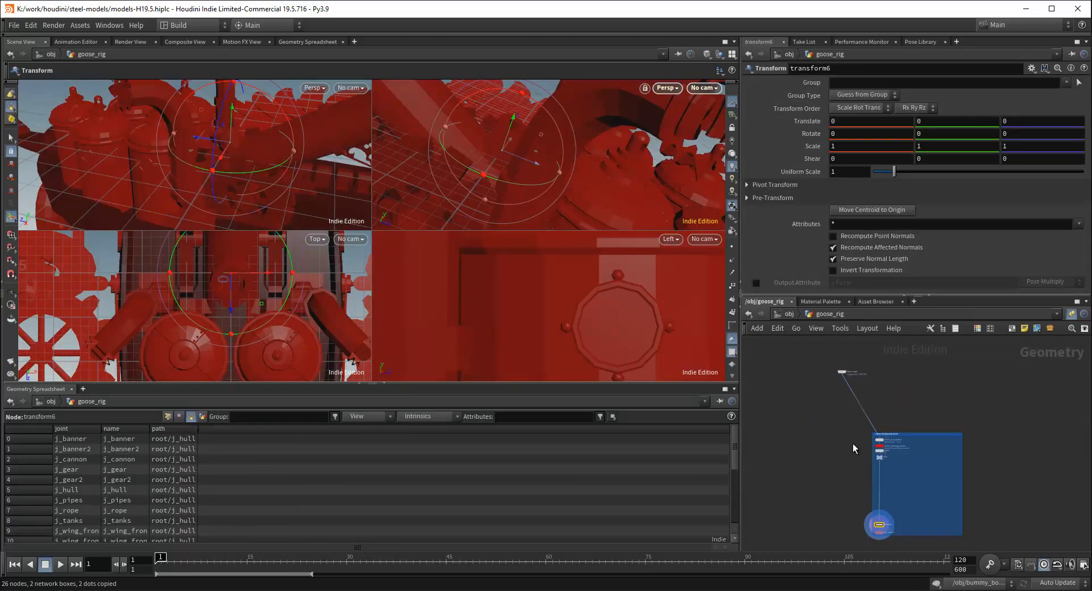
Open the goose network instead and examine its notes on joint relationships and the joint_concepts wrangle
{"action": "key", "text": "u"}
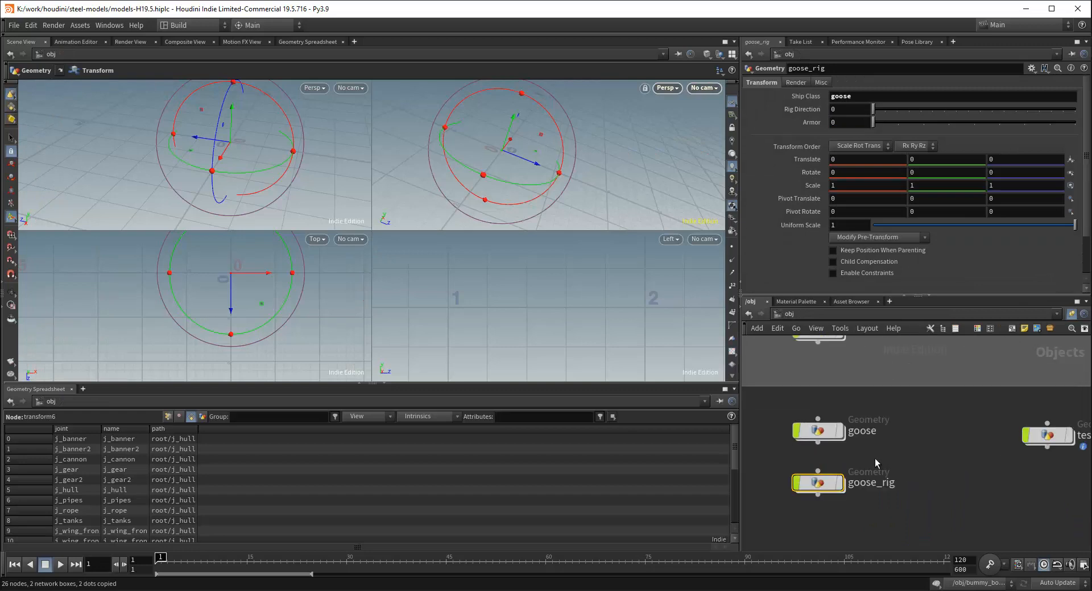
{"action": "double_click", "coordinate": [823, 433]}
{"action": "scroll", "coordinate": [964, 492], "scroll_direction": "down", "scroll_amount": 6}
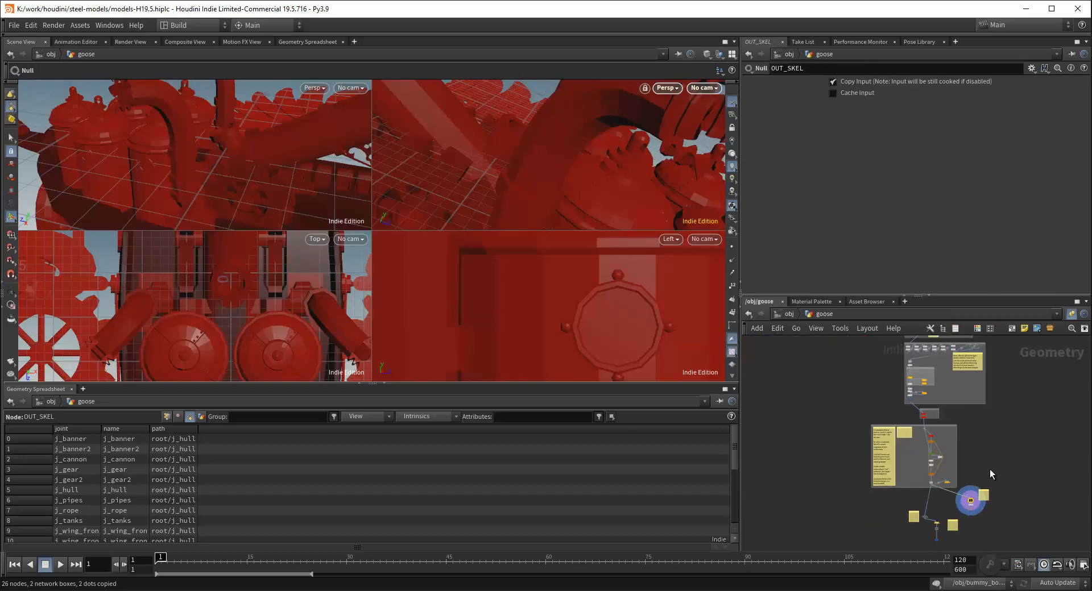
{"action": "middle_click_drag", "start_coordinate": [973, 459], "coordinate": [1089, 479]}
{"action": "scroll", "coordinate": [964, 469], "scroll_direction": "up", "scroll_amount": 5}
{"action": "scroll", "coordinate": [975, 462], "scroll_direction": "up", "scroll_amount": 2}
{"action": "middle_click_drag", "start_coordinate": [817, 464], "coordinate": [881, 455]}
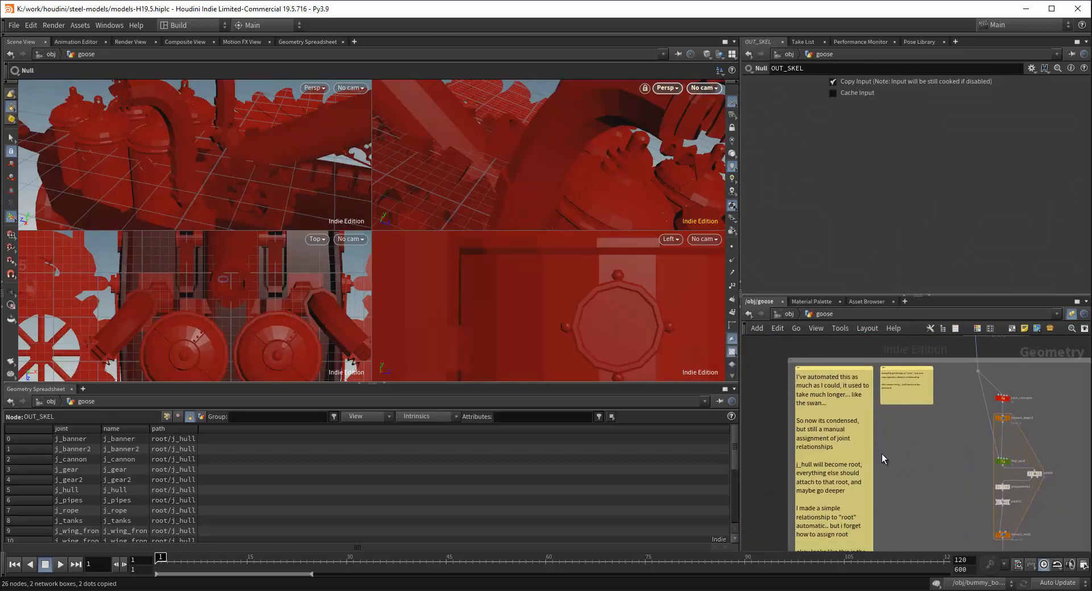
{"action": "scroll", "coordinate": [905, 491], "scroll_direction": "down", "scroll_amount": 1}
{"action": "middle_click_drag", "start_coordinate": [910, 497], "coordinate": [831, 459]}
{"action": "scroll", "coordinate": [967, 447], "scroll_direction": "down", "scroll_amount": 2}
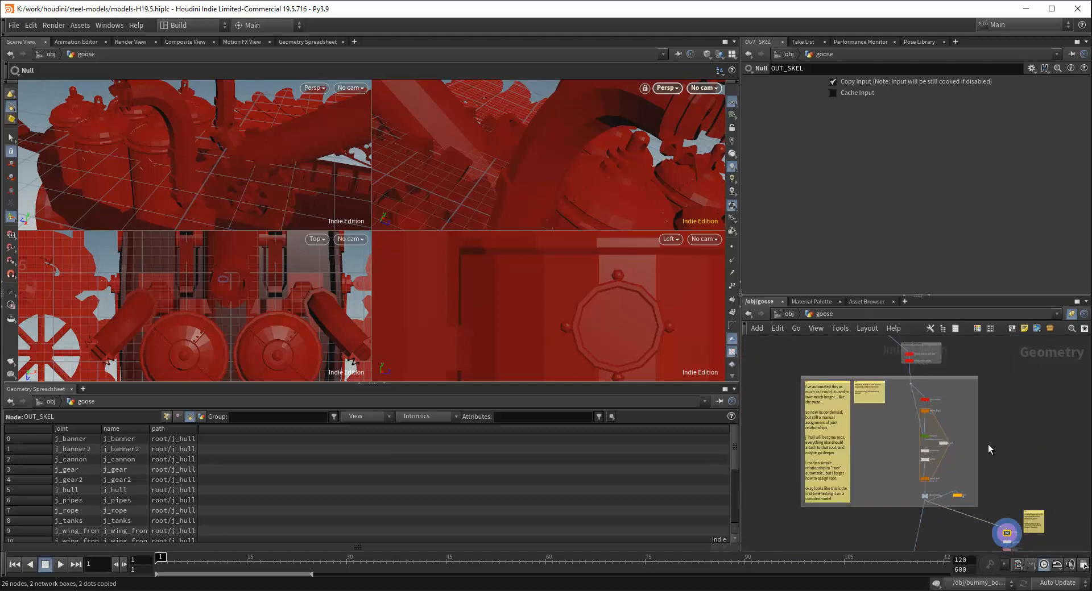
{"action": "scroll", "coordinate": [986, 437], "scroll_direction": "up", "scroll_amount": 4}
{"action": "scroll", "coordinate": [903, 476], "scroll_direction": "down", "scroll_amount": 1}
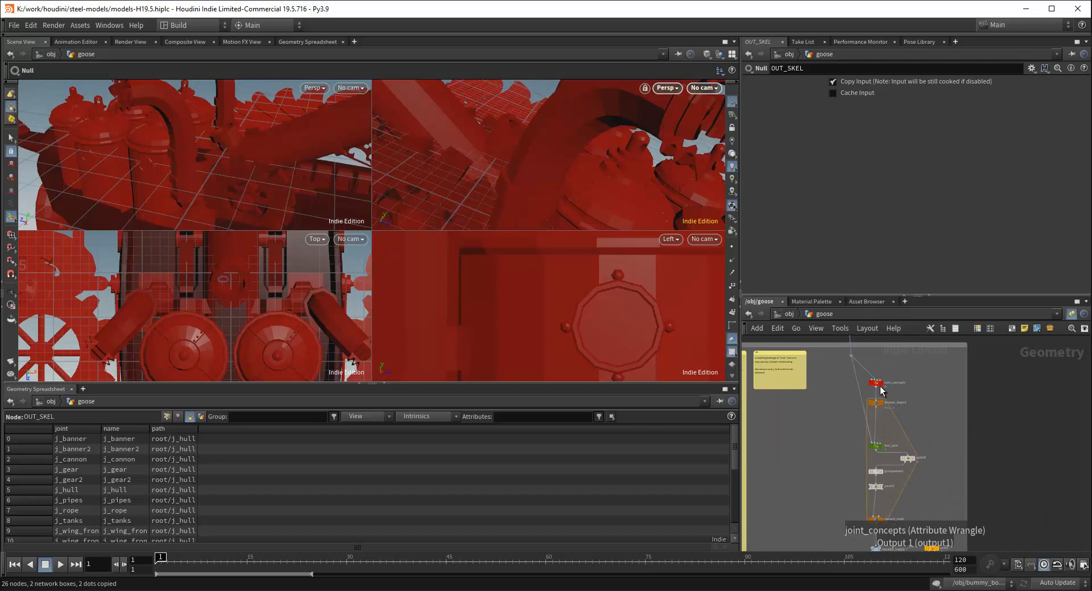
Move the network box containing joint_concepts and its notes well to the left of the After Model Data Cleanse box
{"action": "scroll", "coordinate": [881, 385], "scroll_direction": "up", "scroll_amount": 3}
{"action": "scroll", "coordinate": [924, 396], "scroll_direction": "down", "scroll_amount": 6}
{"action": "middle_click_drag", "start_coordinate": [1017, 461], "coordinate": [1037, 488]}
{"action": "scroll", "coordinate": [955, 434], "scroll_direction": "down", "scroll_amount": 2}
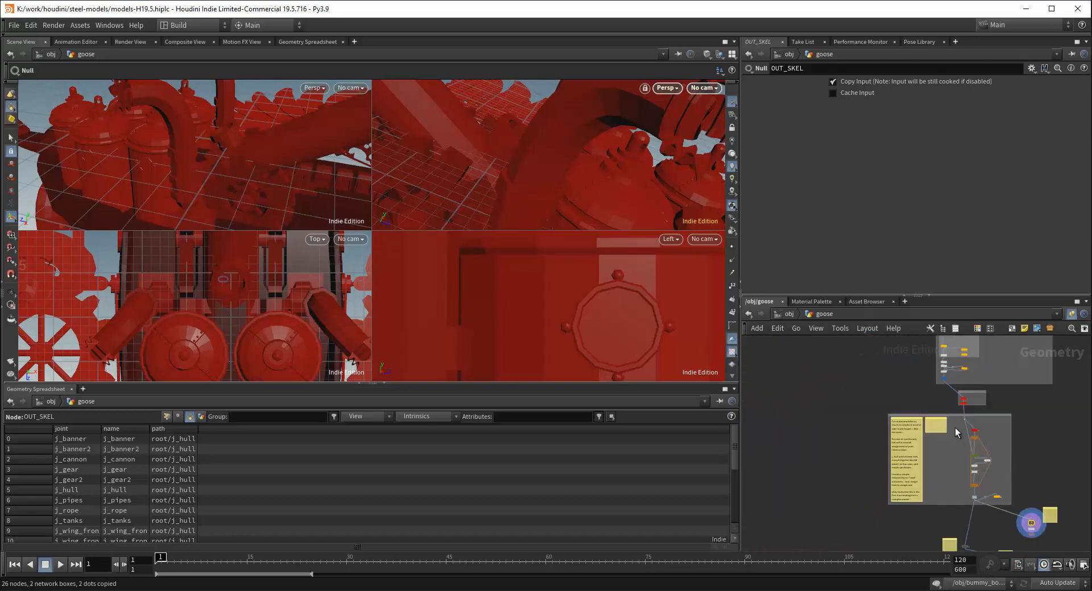
{"action": "left_click_drag", "start_coordinate": [955, 418], "coordinate": [770, 418]}
{"action": "middle_click_drag", "start_coordinate": [987, 441], "coordinate": [894, 429]}
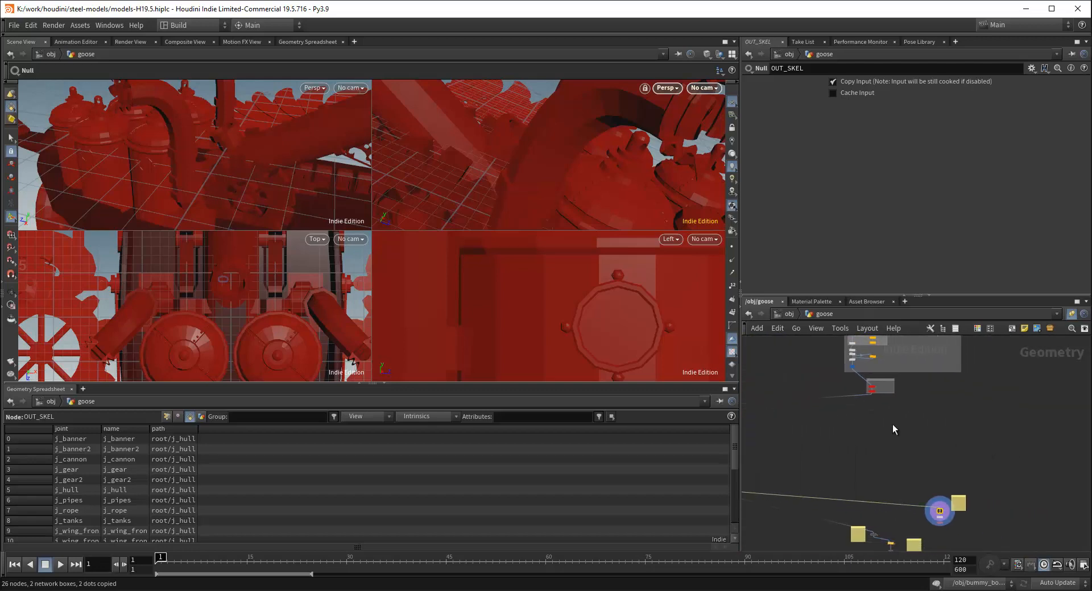
Shift the After Model Data Cleanse network box slightly left so it lines up under the nodes feeding it
{"action": "scroll", "coordinate": [889, 414], "scroll_direction": "up", "scroll_amount": 4}
{"action": "middle_click_drag", "start_coordinate": [867, 387], "coordinate": [866, 430]}
{"action": "scroll", "coordinate": [862, 415], "scroll_direction": "up", "scroll_amount": 3}
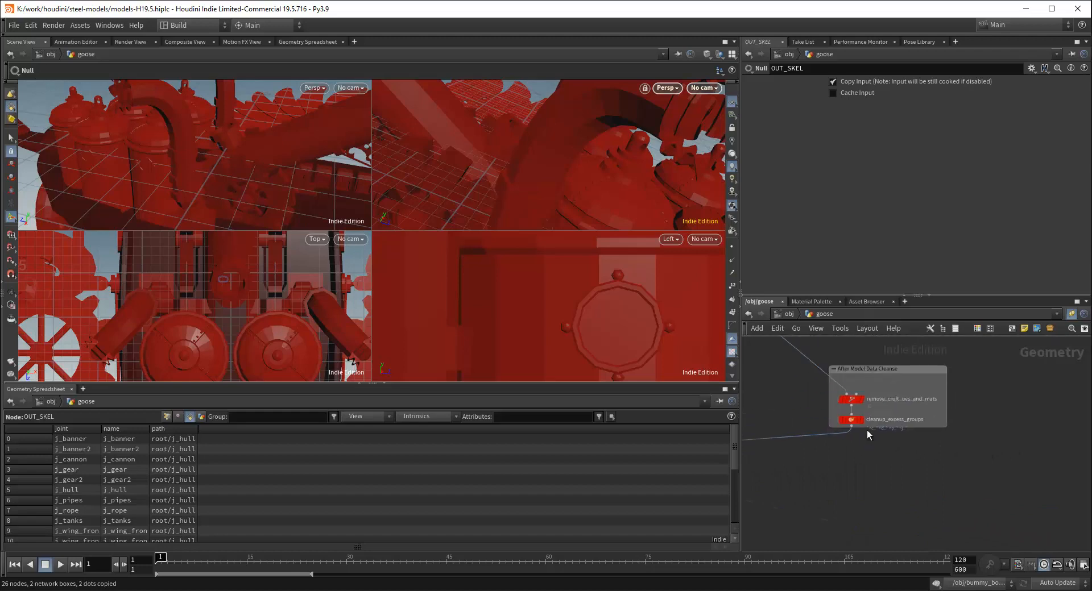
{"action": "scroll", "coordinate": [982, 417], "scroll_direction": "down", "scroll_amount": 3}
{"action": "middle_click_drag", "start_coordinate": [942, 406], "coordinate": [946, 453]}
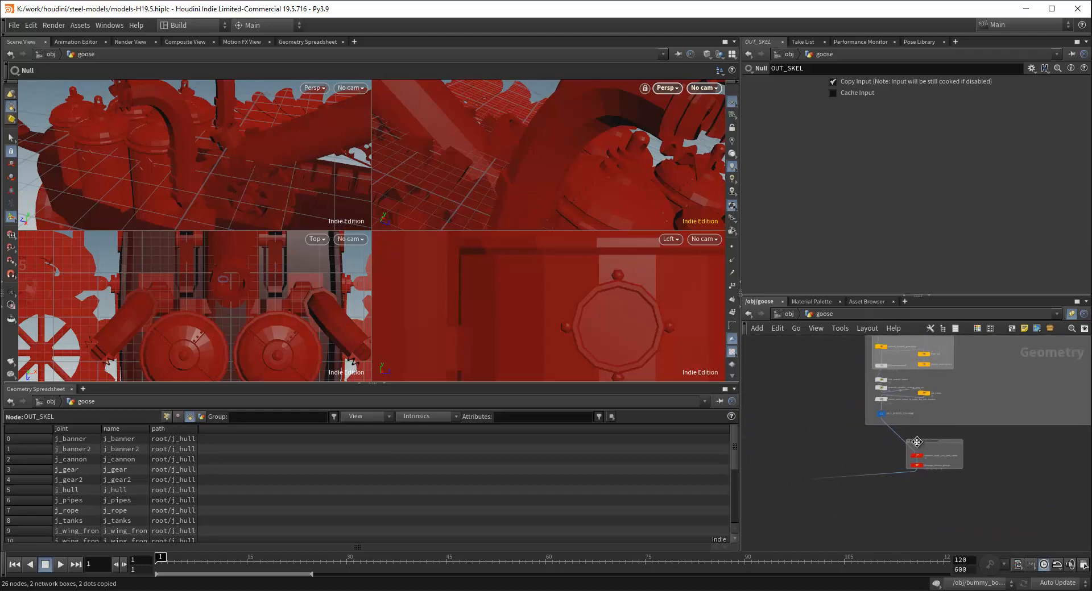
{"action": "left_click_drag", "start_coordinate": [916, 442], "coordinate": [902, 439]}
Examine the upstream goose network, including its group nodes and the note on joint assignment and skeleton hierarchy
{"action": "middle_click_drag", "start_coordinate": [963, 381], "coordinate": [941, 479]}
{"action": "scroll", "coordinate": [940, 478], "scroll_direction": "down", "scroll_amount": 3}
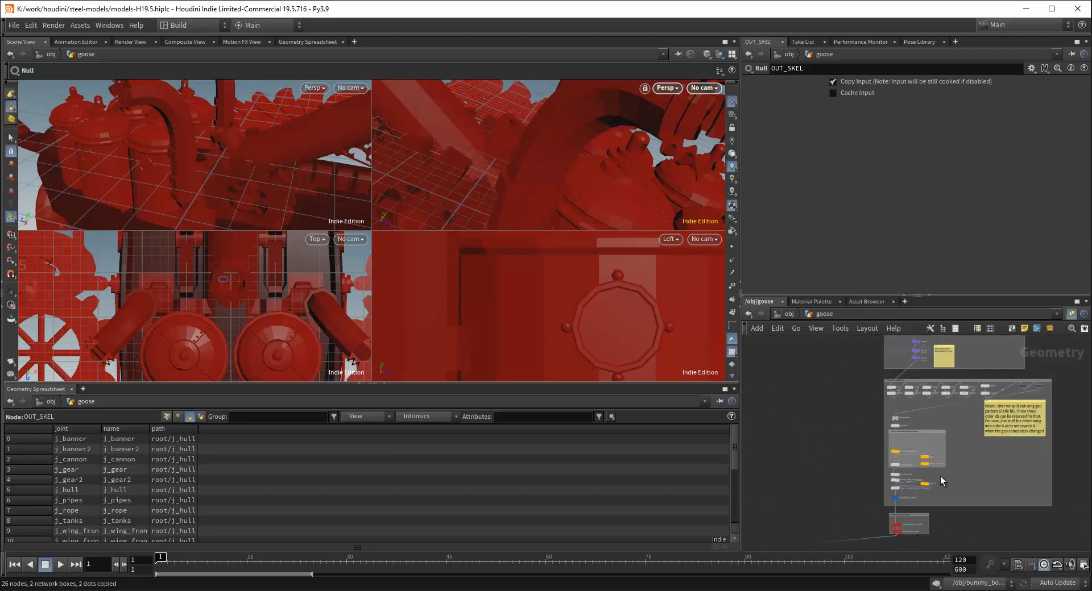
{"action": "middle_click_drag", "start_coordinate": [870, 401], "coordinate": [857, 447]}
{"action": "scroll", "coordinate": [896, 436], "scroll_direction": "up", "scroll_amount": 3}
{"action": "scroll", "coordinate": [924, 454], "scroll_direction": "up", "scroll_amount": 3}
{"action": "middle_click_drag", "start_coordinate": [924, 454], "coordinate": [875, 442]}
{"action": "scroll", "coordinate": [875, 442], "scroll_direction": "down", "scroll_amount": 5}
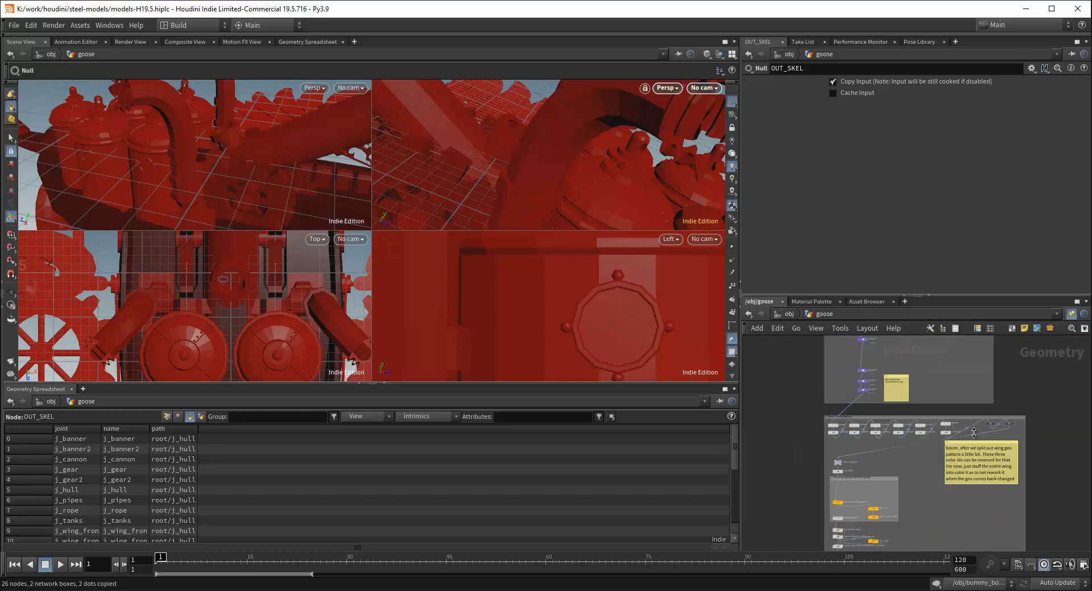
{"action": "middle_click_drag", "start_coordinate": [1038, 347], "coordinate": [1047, 449]}
{"action": "middle_click_drag", "start_coordinate": [1040, 386], "coordinate": [1036, 454]}
{"action": "scroll", "coordinate": [863, 481], "scroll_direction": "up", "scroll_amount": 3}
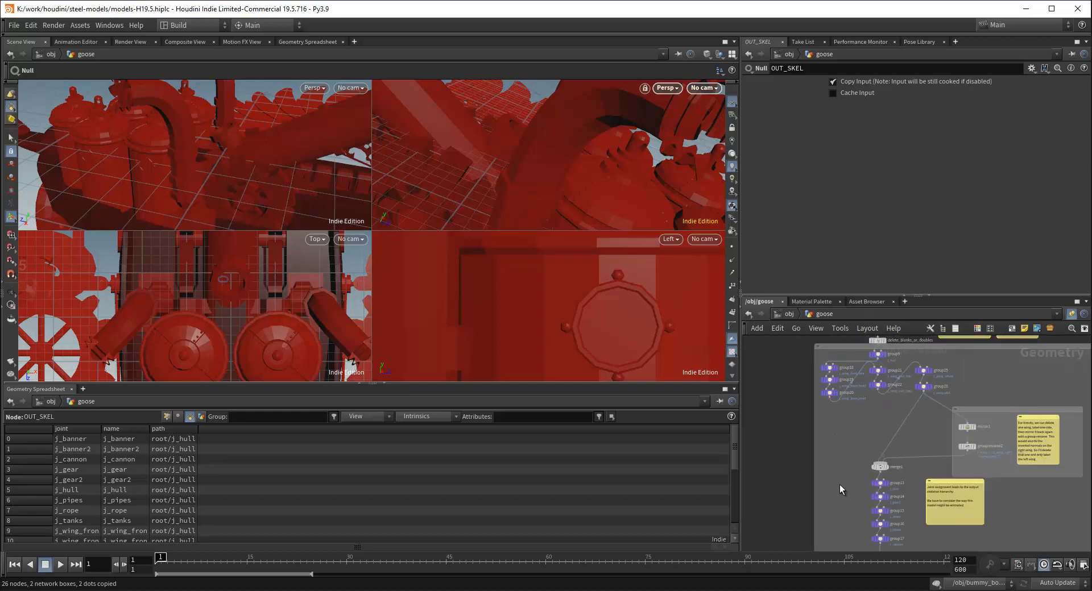
{"action": "middle_click_drag", "start_coordinate": [838, 494], "coordinate": [846, 408]}
{"action": "scroll", "coordinate": [867, 403], "scroll_direction": "up", "scroll_amount": 3}
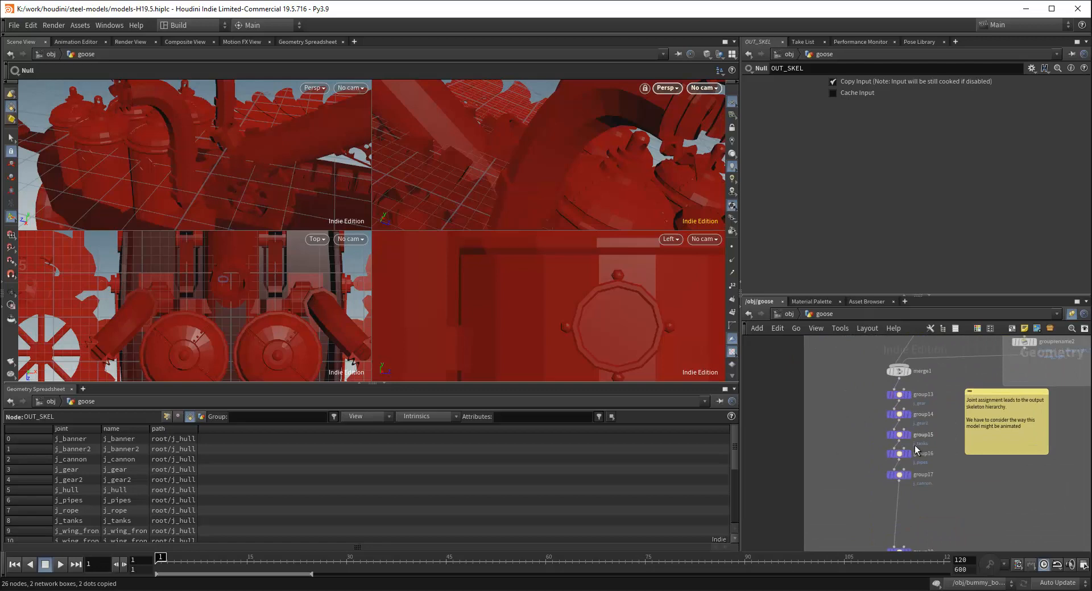
{"action": "scroll", "coordinate": [866, 482], "scroll_direction": "down", "scroll_amount": 7}
{"action": "middle_click_drag", "start_coordinate": [829, 449], "coordinate": [856, 358]}
{"action": "middle_click_drag", "start_coordinate": [819, 481], "coordinate": [845, 376]}
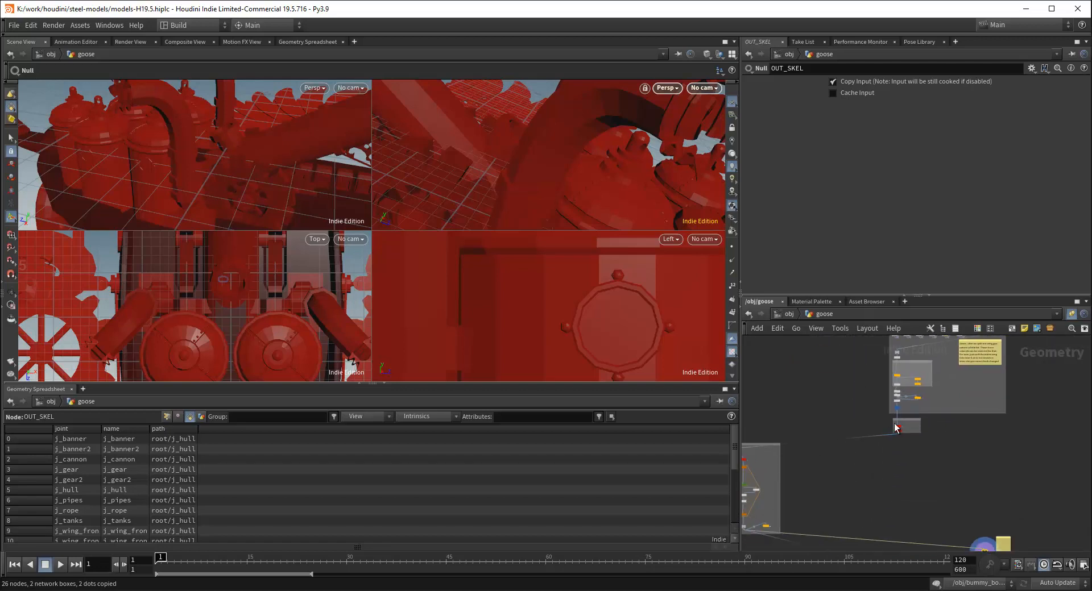
Select the joint_concepts wrangle and read its manual jointToPath parenting assignments for the hull, rope, banner and wing joints
{"action": "scroll", "coordinate": [913, 447], "scroll_direction": "up", "scroll_amount": 2}
{"action": "middle_click_drag", "start_coordinate": [915, 474], "coordinate": [1027, 420]}
{"action": "scroll", "coordinate": [916, 467], "scroll_direction": "down", "scroll_amount": 2}
{"action": "scroll", "coordinate": [813, 410], "scroll_direction": "up", "scroll_amount": 8}
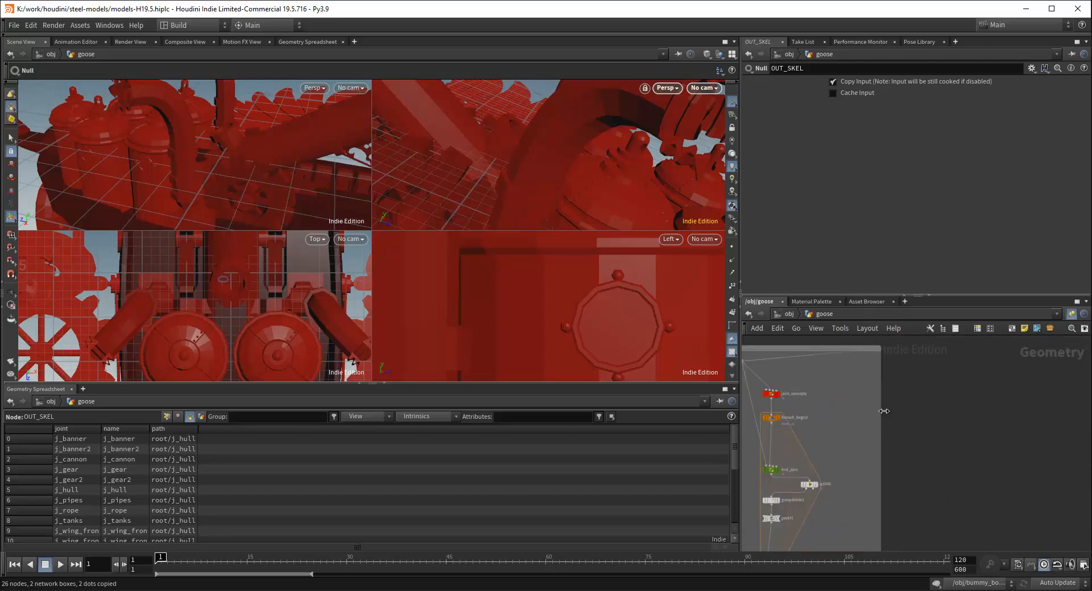
{"action": "left_click", "coordinate": [844, 418]}
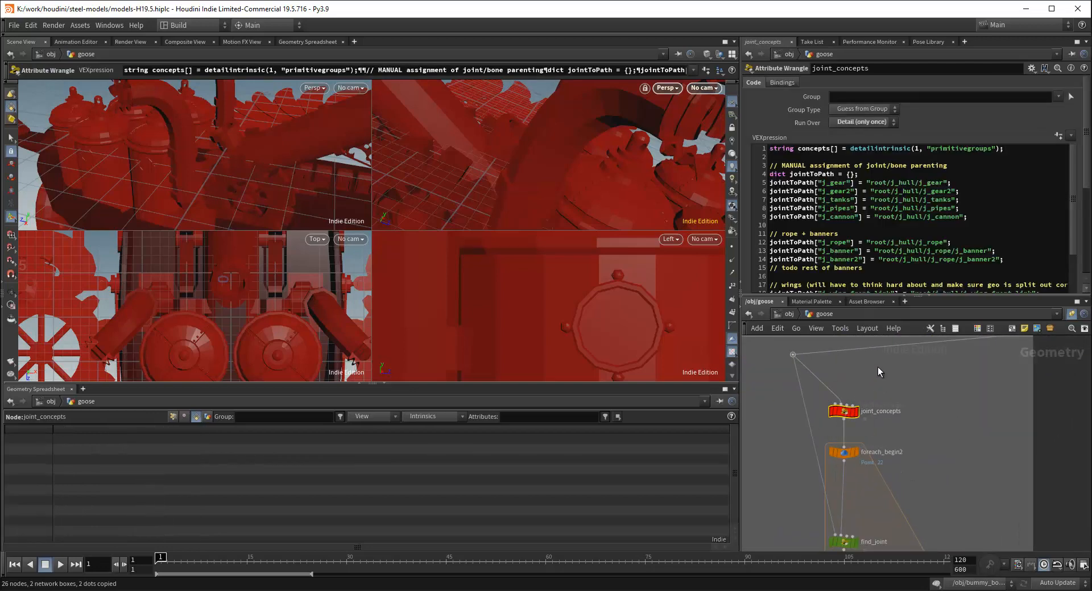
{"action": "scroll", "coordinate": [907, 205], "scroll_direction": "down", "scroll_amount": 4}
{"action": "scroll", "coordinate": [907, 206], "scroll_direction": "down", "scroll_amount": 4}
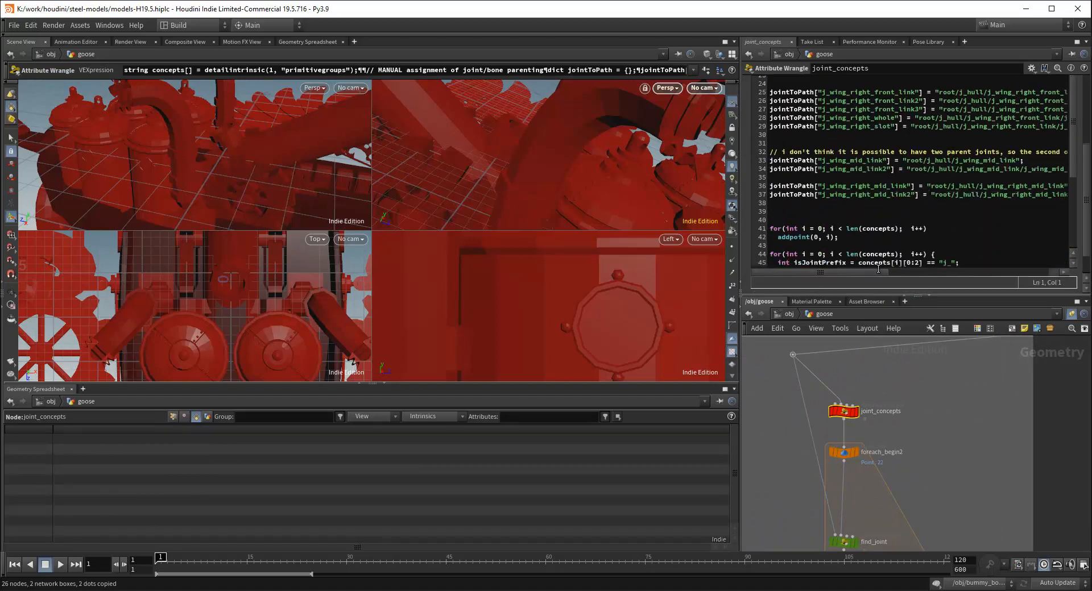
{"action": "scroll", "coordinate": [873, 277], "scroll_direction": "right", "scroll_amount": 3}
{"action": "scroll", "coordinate": [872, 273], "scroll_direction": "up", "scroll_amount": 4}
{"action": "scroll", "coordinate": [1013, 410], "scroll_direction": "down", "scroll_amount": 6}
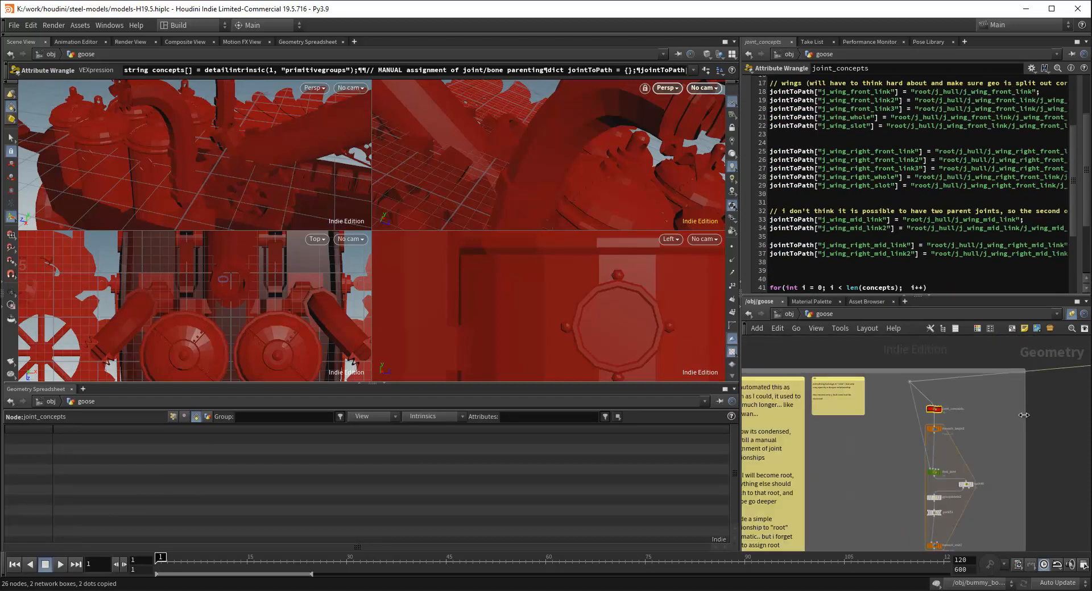
Move the note about not needing UVs away from the wire beside the autouv1 node
{"action": "middle_click_drag", "start_coordinate": [1072, 418], "coordinate": [863, 412]}
{"action": "middle_click_drag", "start_coordinate": [977, 418], "coordinate": [883, 386]}
{"action": "scroll", "coordinate": [916, 448], "scroll_direction": "down", "scroll_amount": 1}
{"action": "scroll", "coordinate": [899, 430], "scroll_direction": "up", "scroll_amount": 5}
{"action": "middle_click_drag", "start_coordinate": [866, 491], "coordinate": [955, 392]}
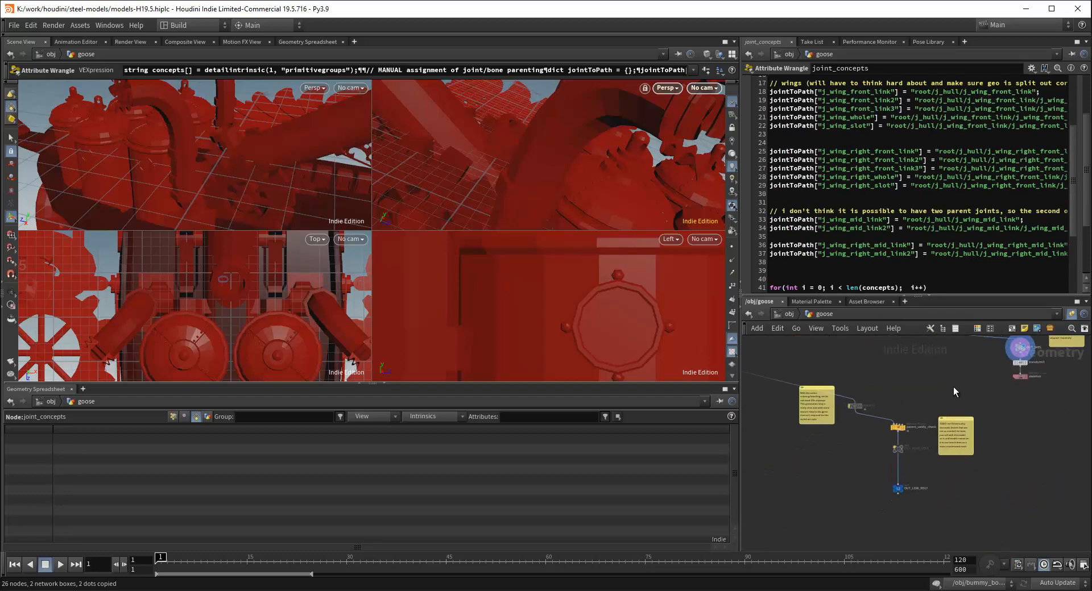
{"action": "scroll", "coordinate": [819, 410], "scroll_direction": "up", "scroll_amount": 3}
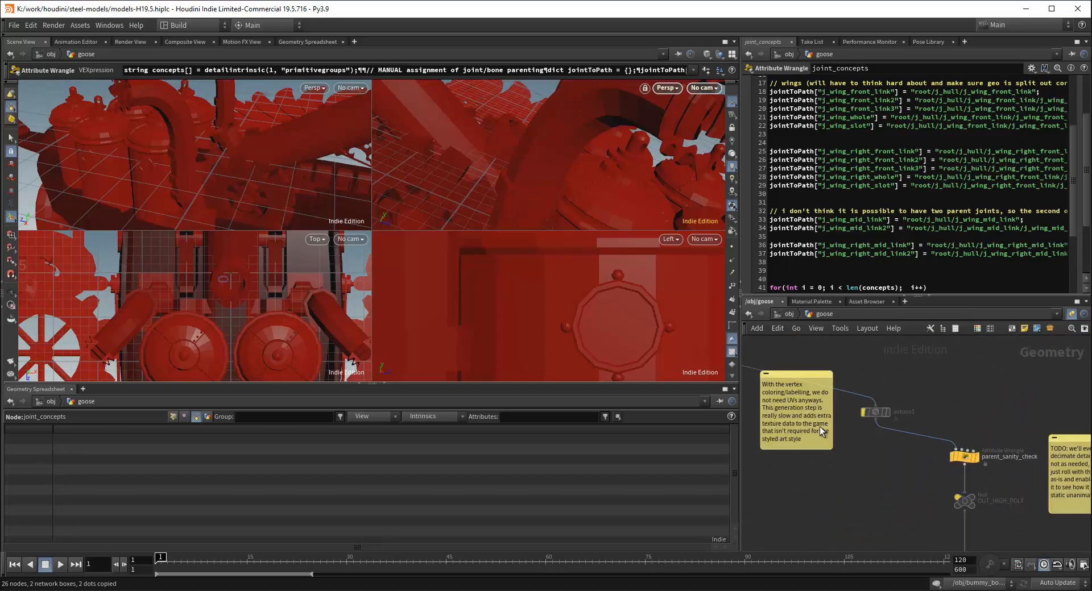
{"action": "middle_click_drag", "start_coordinate": [851, 434], "coordinate": [887, 432]}
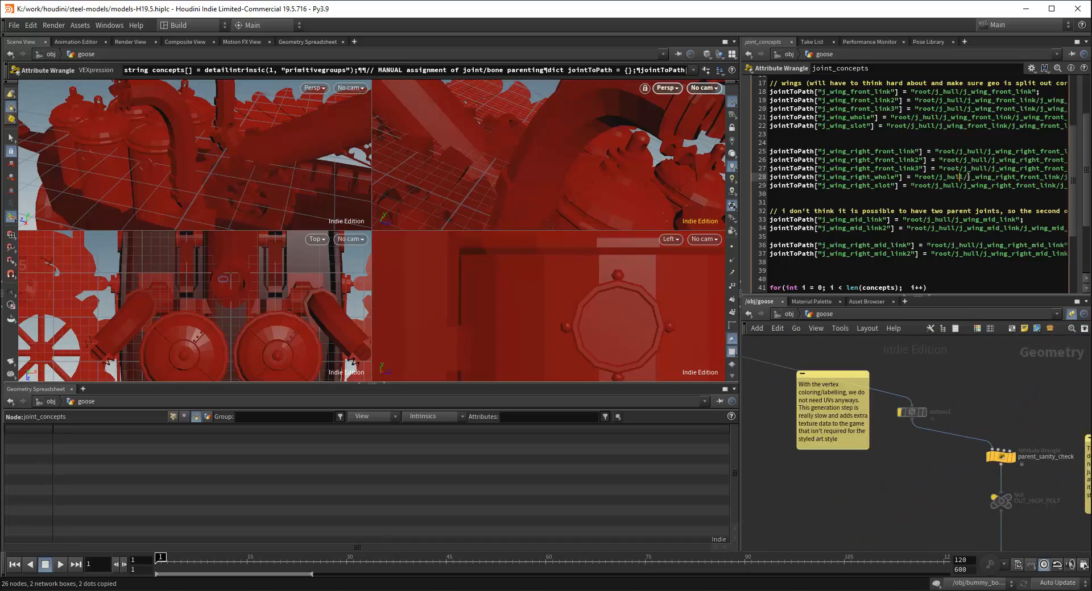
{"action": "key", "text": "Down"}
{"action": "key", "text": "Down"}
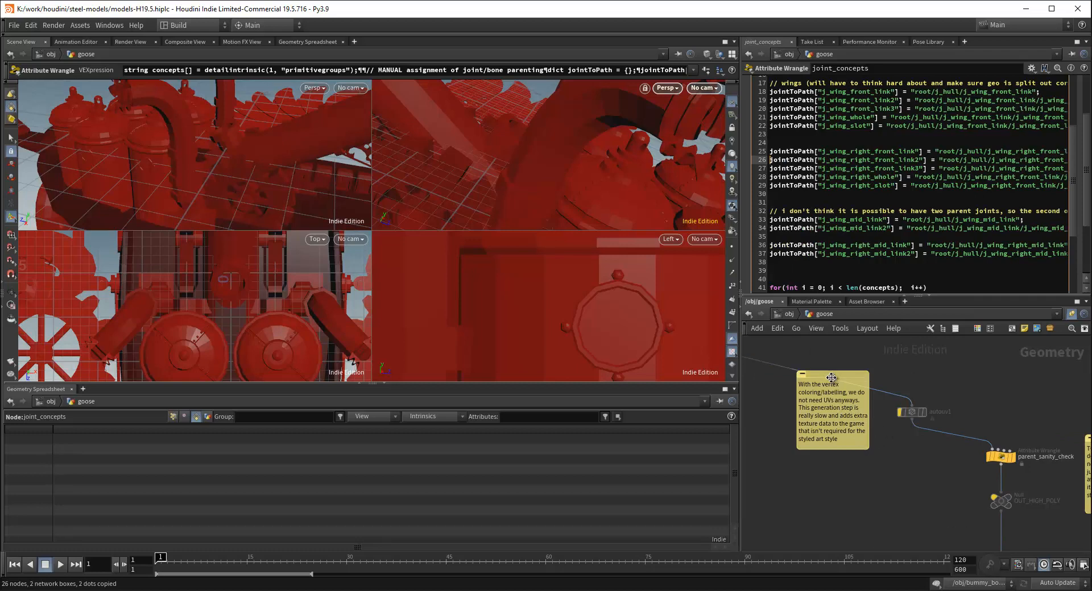
{"action": "left_click_drag", "start_coordinate": [831, 377], "coordinate": [815, 391]}
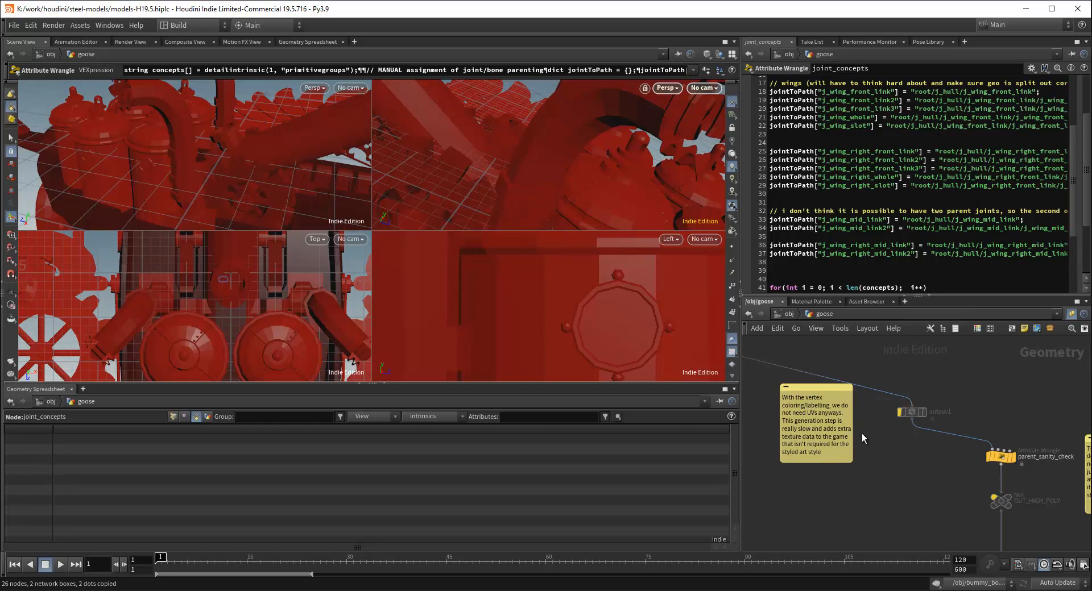
Move the autouv1 node together with its UV note to just below the joint_concepts network box
{"action": "scroll", "coordinate": [861, 434], "scroll_direction": "down", "scroll_amount": 5}
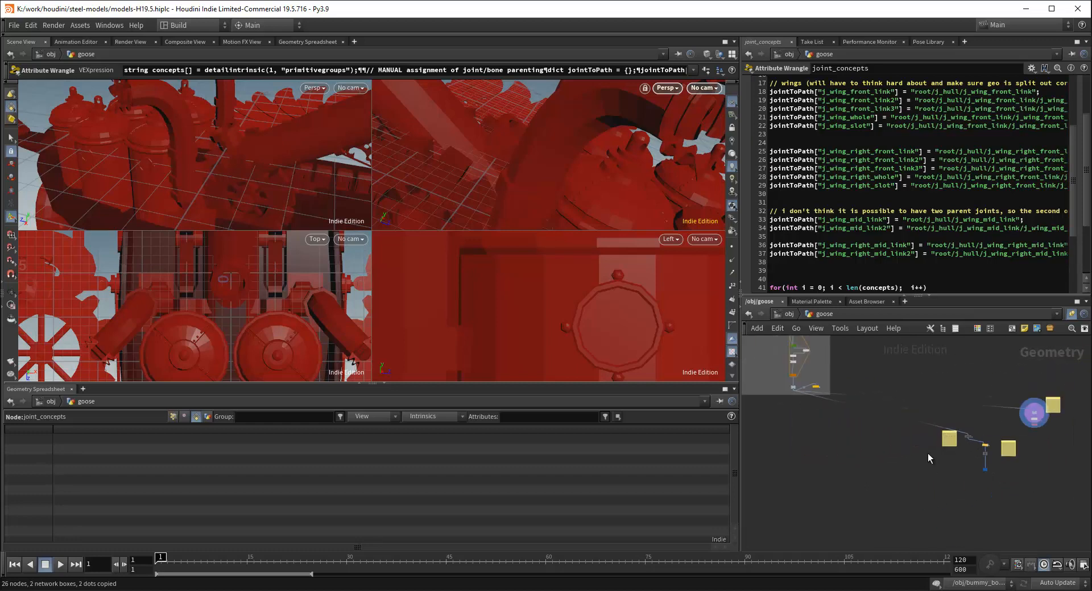
{"action": "scroll", "coordinate": [927, 452], "scroll_direction": "up", "scroll_amount": 2}
{"action": "left_click_drag", "start_coordinate": [976, 437], "coordinate": [781, 411]}
{"action": "left_click", "coordinate": [888, 454]}
{"action": "middle_click_drag", "start_coordinate": [1016, 445], "coordinate": [919, 442]}
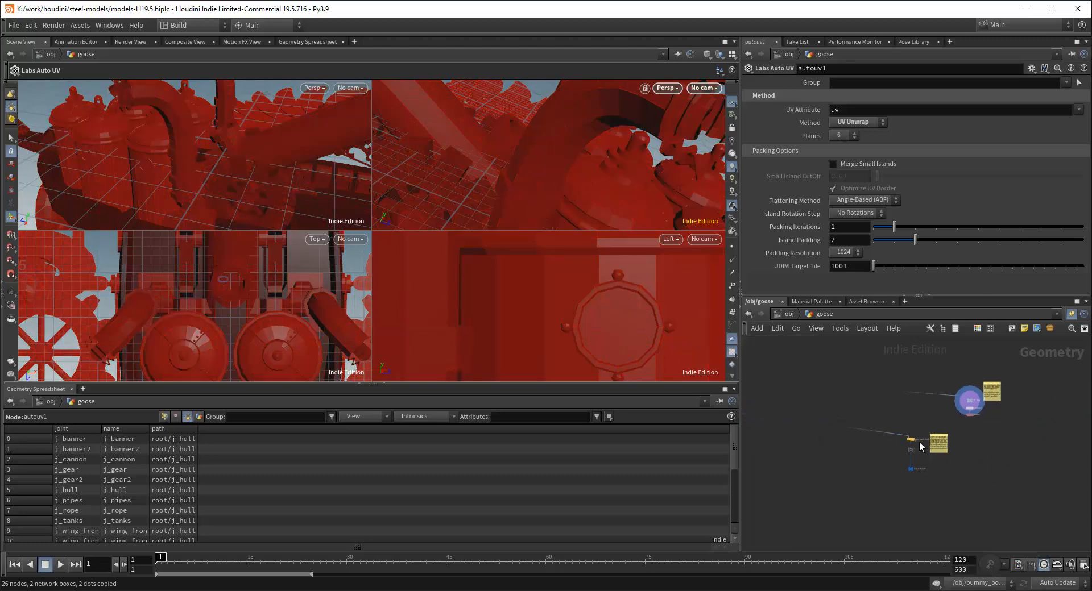
Move parent_sanity_check, OUT_HIGH_POLY, OUT_LOW_POLY and their TODO note into line below autouv1
{"action": "scroll", "coordinate": [929, 453], "scroll_direction": "up", "scroll_amount": 6}
{"action": "scroll", "coordinate": [906, 439], "scroll_direction": "down", "scroll_amount": 6}
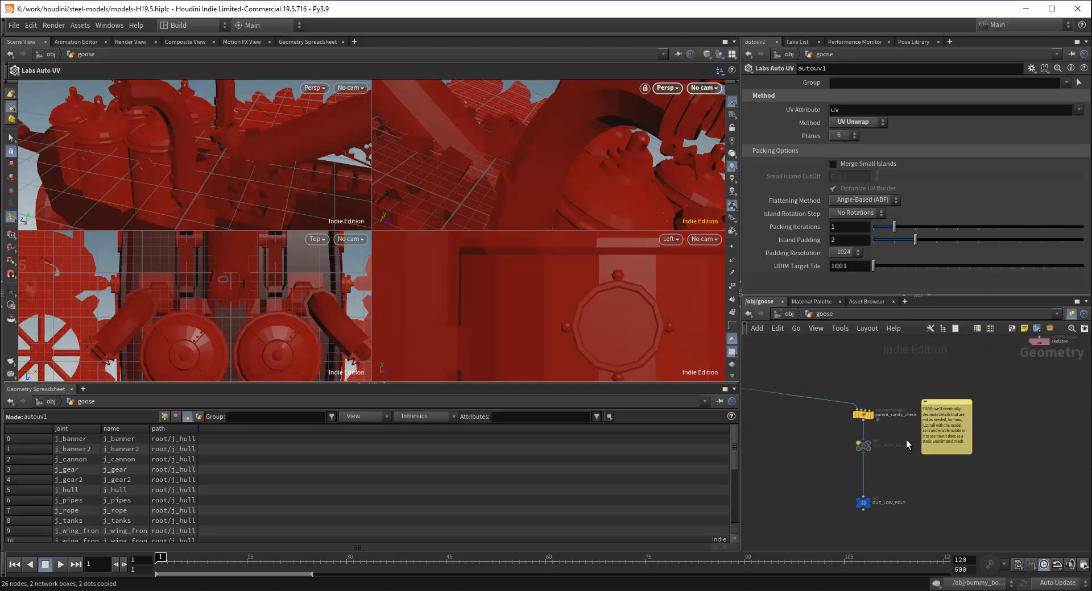
{"action": "scroll", "coordinate": [967, 452], "scroll_direction": "down", "scroll_amount": 2}
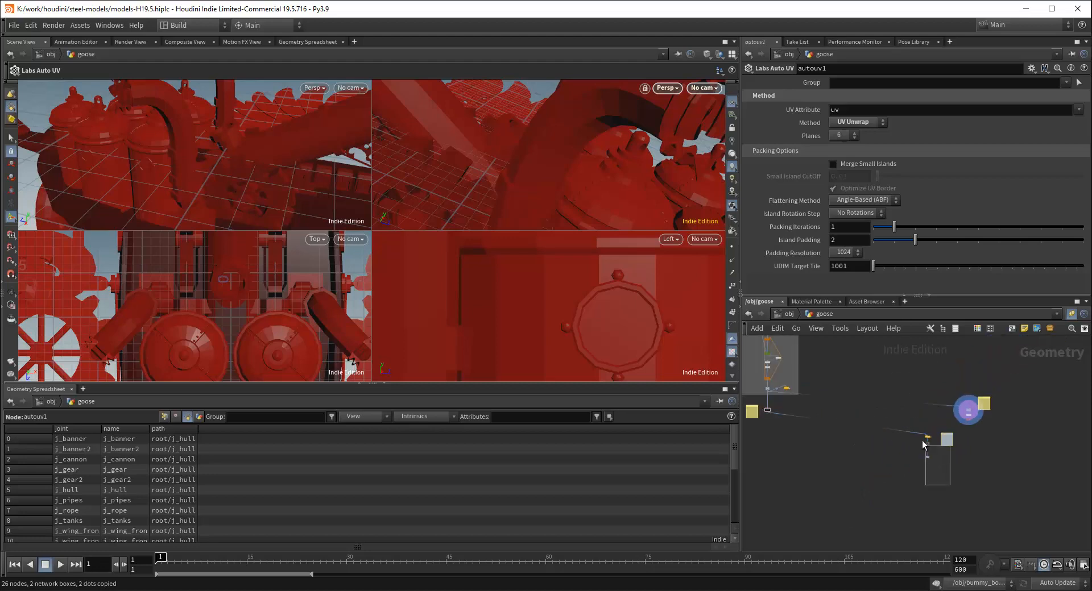
{"action": "left_click_drag", "start_coordinate": [922, 441], "coordinate": [771, 439]}
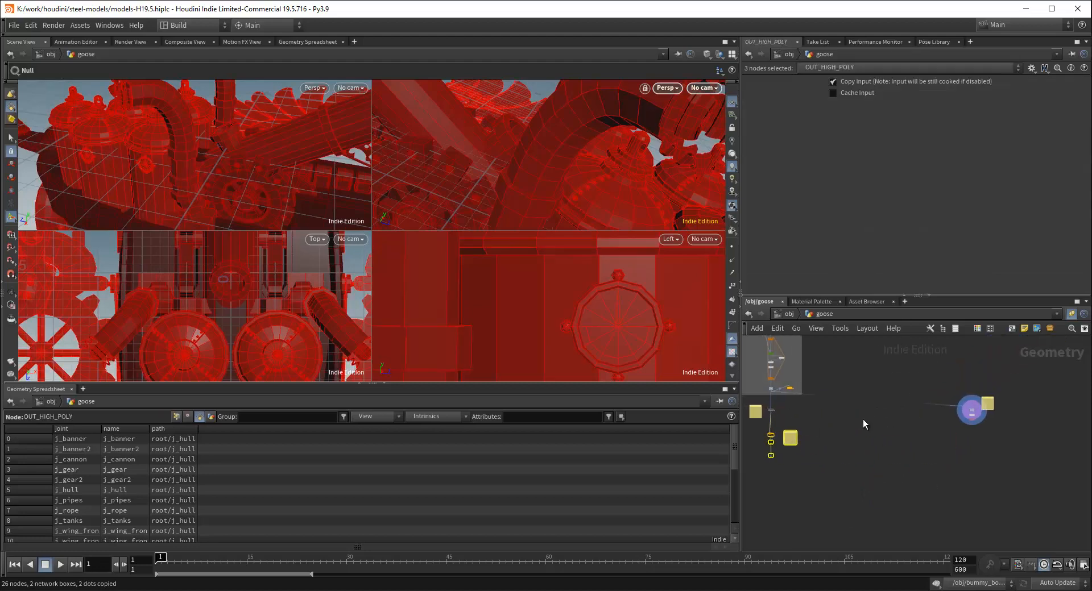
Move the three skeleton export nodes and their note in beside the autouv1 and low-poly output chain
{"action": "middle_click_drag", "start_coordinate": [986, 418], "coordinate": [930, 452]}
{"action": "scroll", "coordinate": [933, 450], "scroll_direction": "up", "scroll_amount": 5}
{"action": "left_click_drag", "start_coordinate": [968, 376], "coordinate": [839, 493]}
{"action": "scroll", "coordinate": [976, 472], "scroll_direction": "down", "scroll_amount": 3}
{"action": "middle_click_drag", "start_coordinate": [976, 472], "coordinate": [1005, 469]}
{"action": "left_click_drag", "start_coordinate": [1040, 440], "coordinate": [819, 451]}
{"action": "scroll", "coordinate": [870, 457], "scroll_direction": "down", "scroll_amount": 3}
{"action": "middle_click_drag", "start_coordinate": [881, 458], "coordinate": [940, 460]}
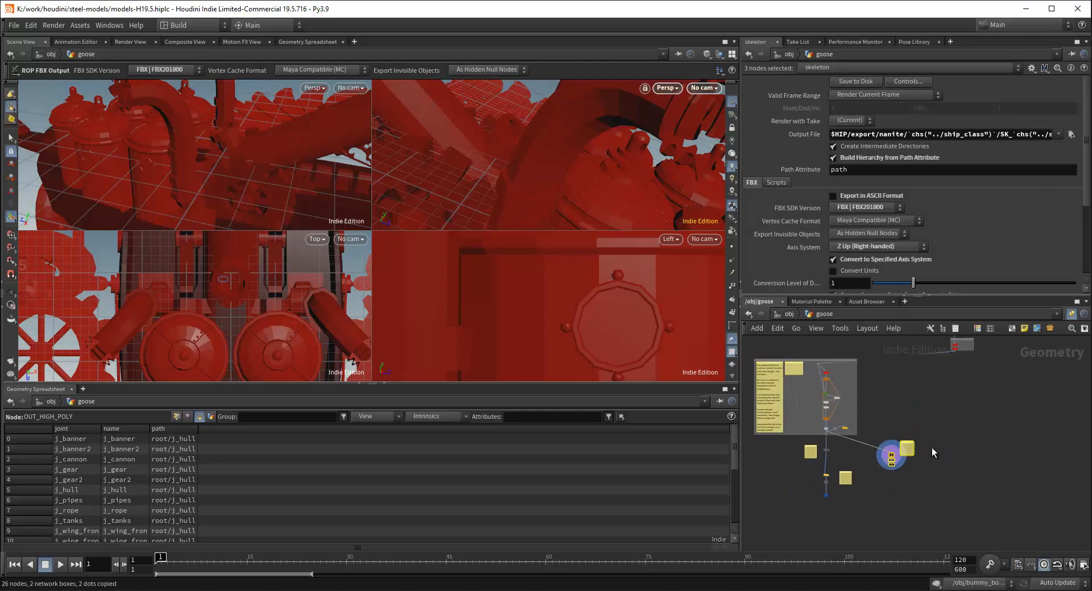
{"action": "left_click_drag", "start_coordinate": [891, 455], "coordinate": [852, 455]}
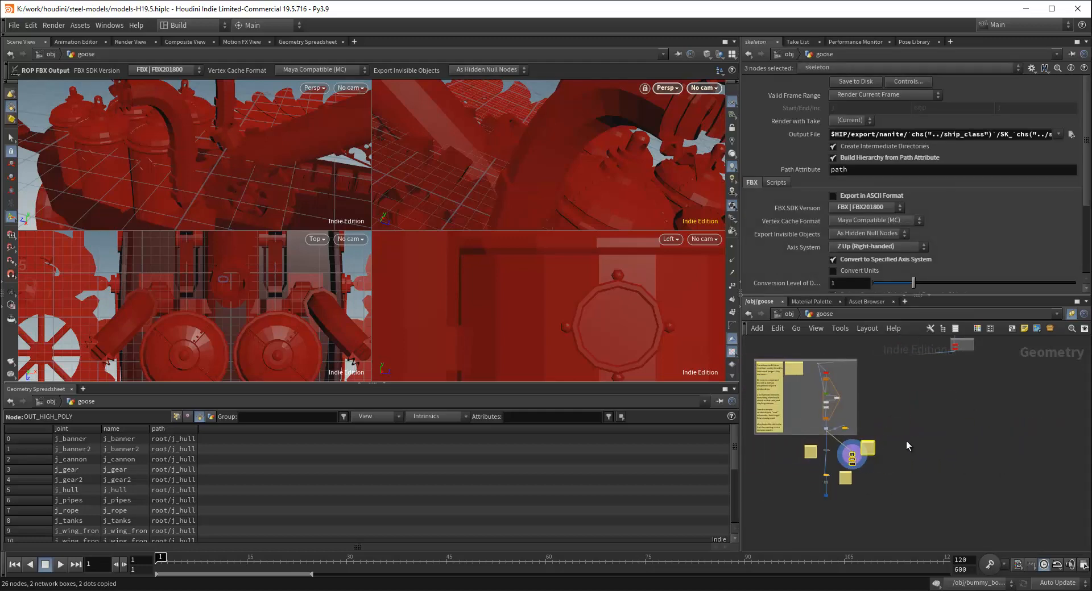
{"action": "left_click", "coordinate": [906, 442]}
Paste the copied pivot-anchor network into the empty area of the goose network
{"action": "middle_click_drag", "start_coordinate": [965, 430], "coordinate": [896, 479]}
{"action": "middle_click_drag", "start_coordinate": [925, 434], "coordinate": [885, 430]}
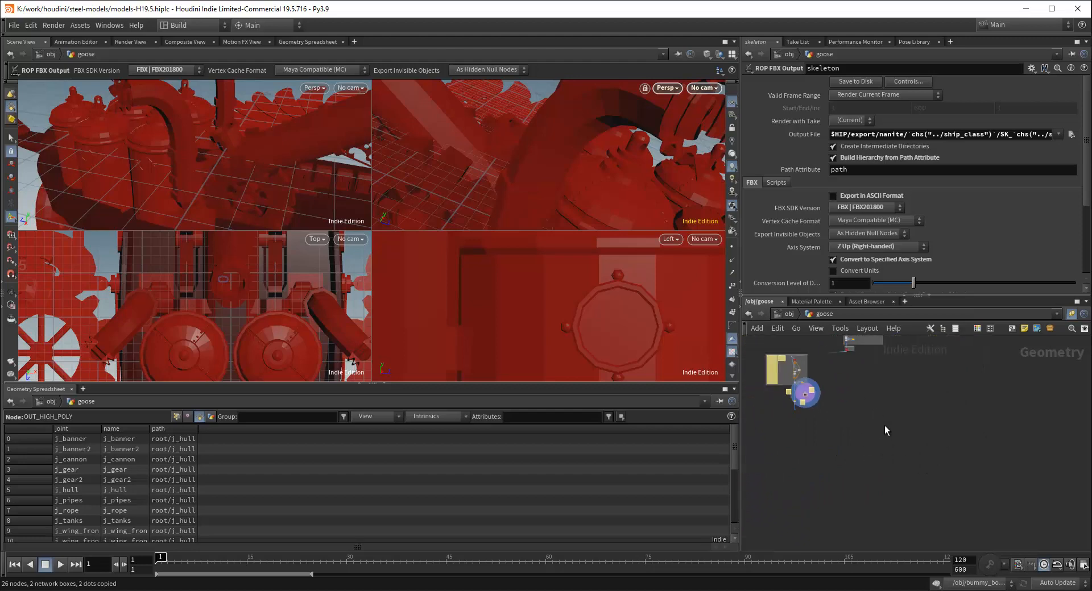
{"action": "key", "text": "ctrl+v"}
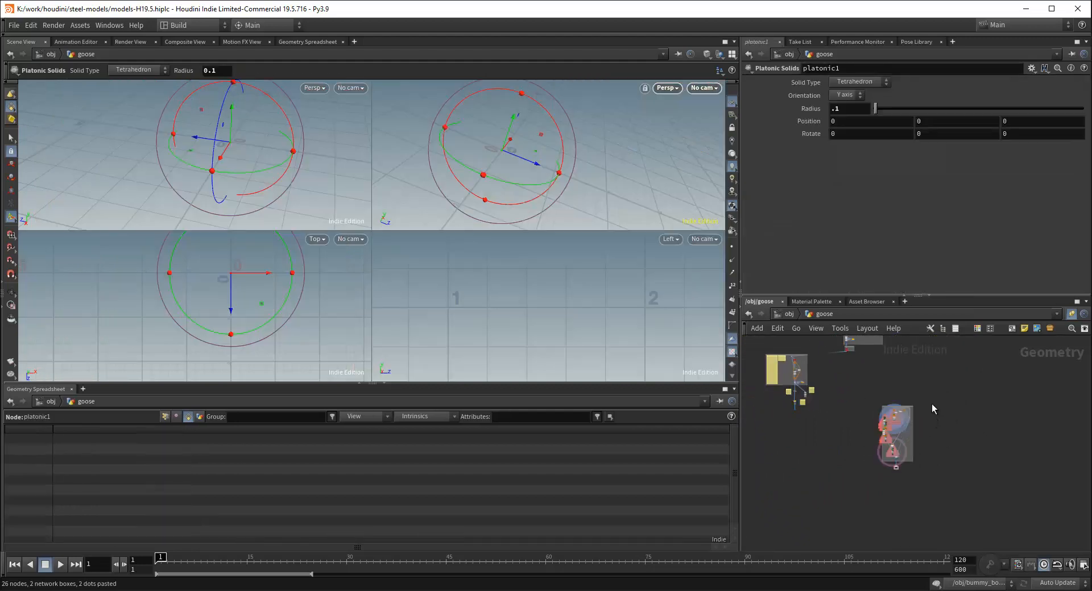
{"action": "scroll", "coordinate": [899, 419], "scroll_direction": "up", "scroll_amount": 5}
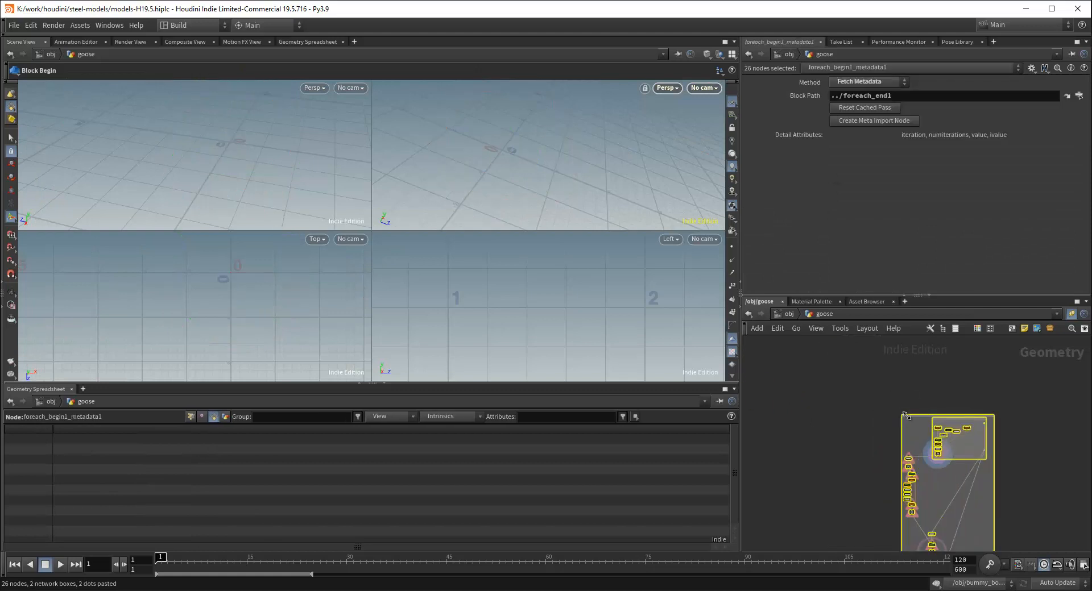
Move the pasted pivot-anchor network box up beneath the After Model Data Cleanse box and deselect it
{"action": "left_click_drag", "start_coordinate": [906, 418], "coordinate": [801, 362]}
{"action": "middle_click_drag", "start_coordinate": [800, 362], "coordinate": [918, 461]}
{"action": "scroll", "coordinate": [939, 451], "scroll_direction": "down", "scroll_amount": 1}
{"action": "scroll", "coordinate": [940, 451], "scroll_direction": "up", "scroll_amount": 3}
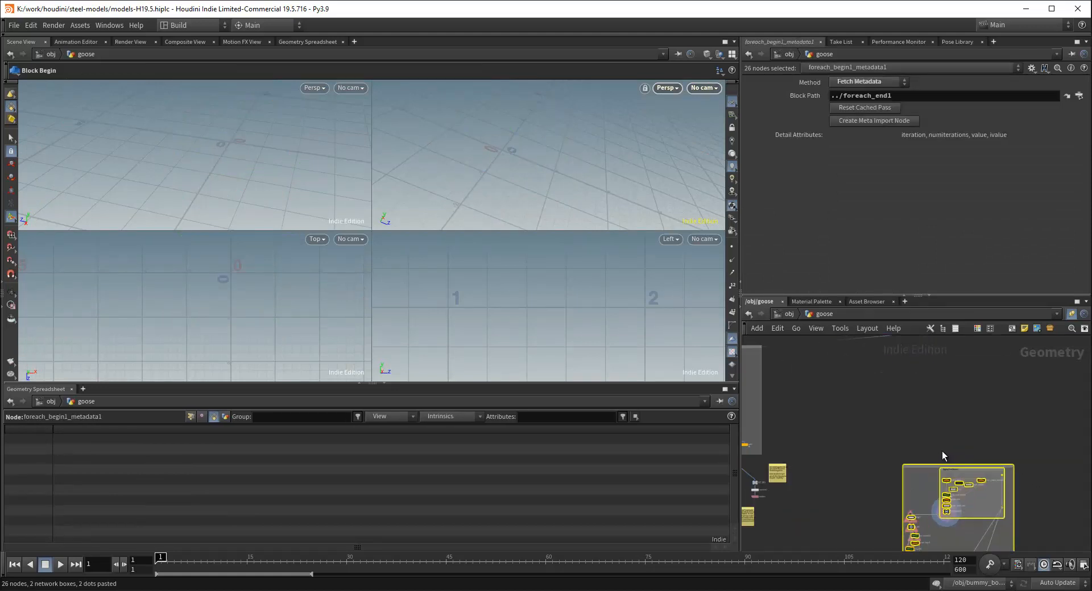
{"action": "left_click_drag", "start_coordinate": [923, 468], "coordinate": [867, 415]}
{"action": "left_click", "coordinate": [911, 404]}
Examine the nodes in the pasted Rigging Pivot Anchors box and select its platonic1 node to view its settings
{"action": "scroll", "coordinate": [912, 404], "scroll_direction": "up", "scroll_amount": 3}
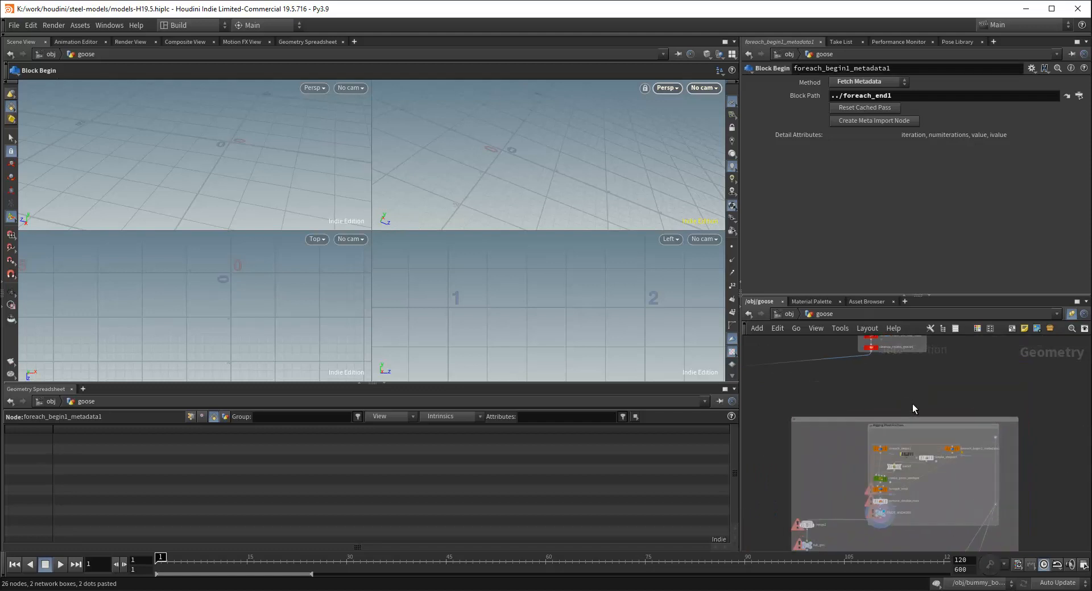
{"action": "scroll", "coordinate": [905, 391], "scroll_direction": "up", "scroll_amount": 1}
{"action": "middle_click_drag", "start_coordinate": [903, 390], "coordinate": [890, 373]}
{"action": "scroll", "coordinate": [886, 394], "scroll_direction": "up", "scroll_amount": 2}
{"action": "scroll", "coordinate": [887, 398], "scroll_direction": "down", "scroll_amount": 1}
{"action": "scroll", "coordinate": [892, 373], "scroll_direction": "down", "scroll_amount": 7}
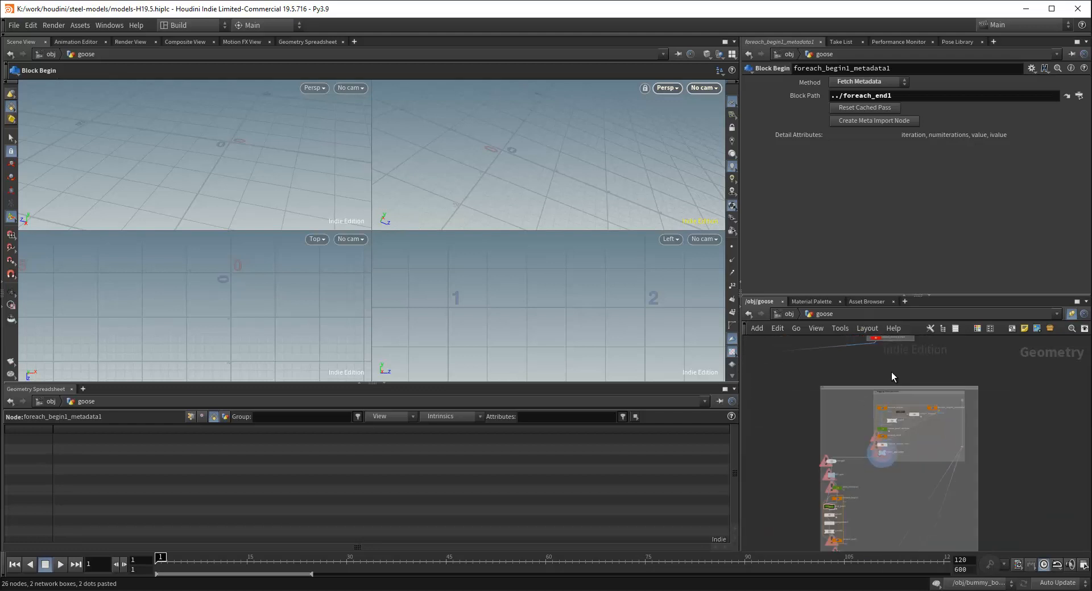
{"action": "middle_click_drag", "start_coordinate": [1007, 456], "coordinate": [1003, 480]}
{"action": "scroll", "coordinate": [927, 422], "scroll_direction": "up", "scroll_amount": 3}
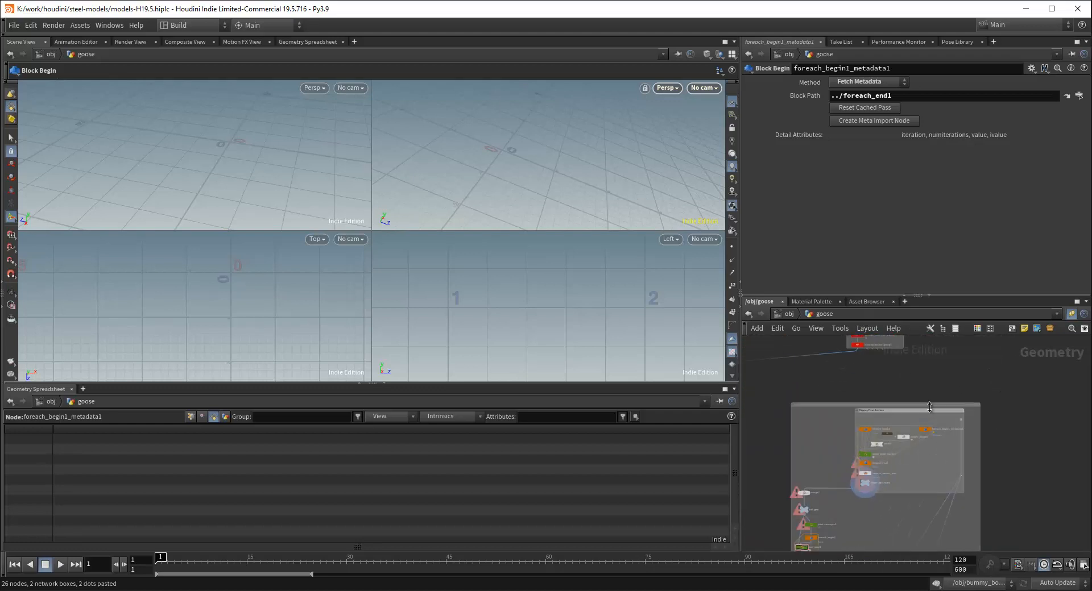
{"action": "middle_click_drag", "start_coordinate": [828, 408], "coordinate": [838, 400]}
{"action": "scroll", "coordinate": [892, 391], "scroll_direction": "up", "scroll_amount": 3}
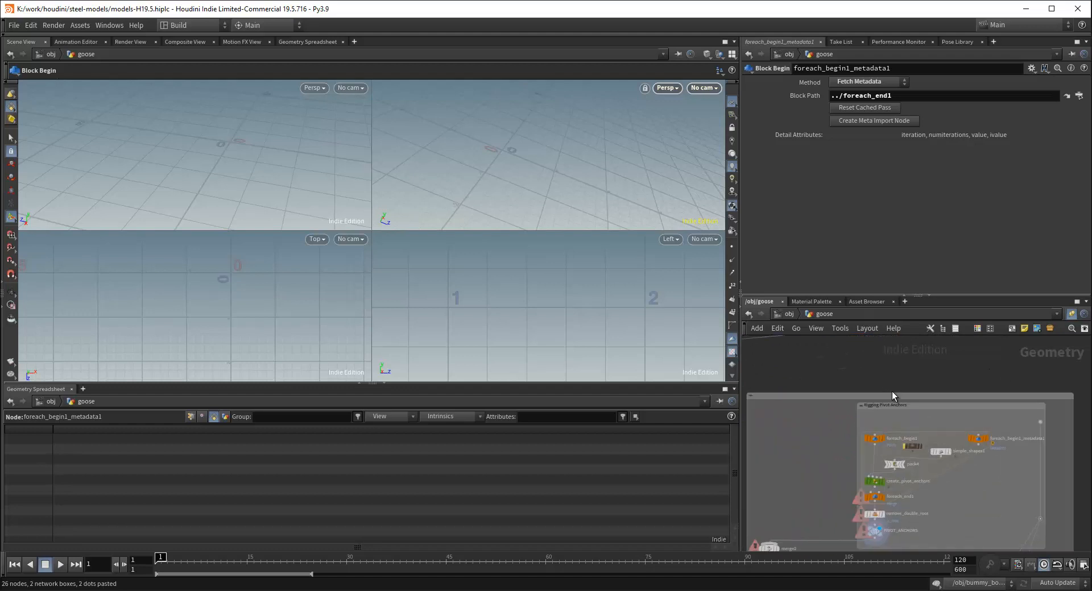
{"action": "scroll", "coordinate": [1011, 482], "scroll_direction": "up", "scroll_amount": 1}
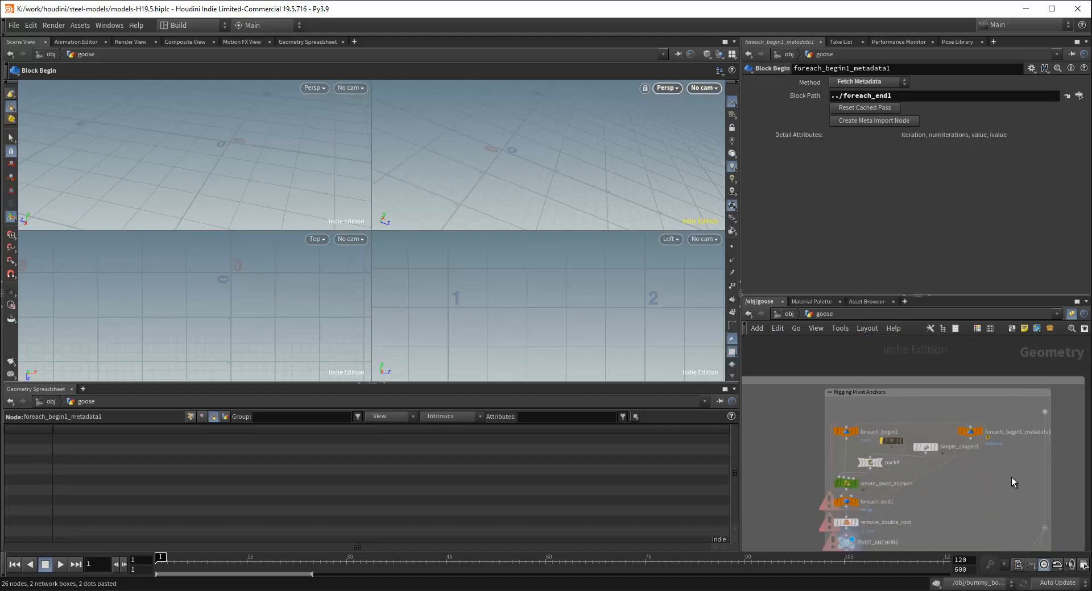
{"action": "left_click", "coordinate": [890, 442]}
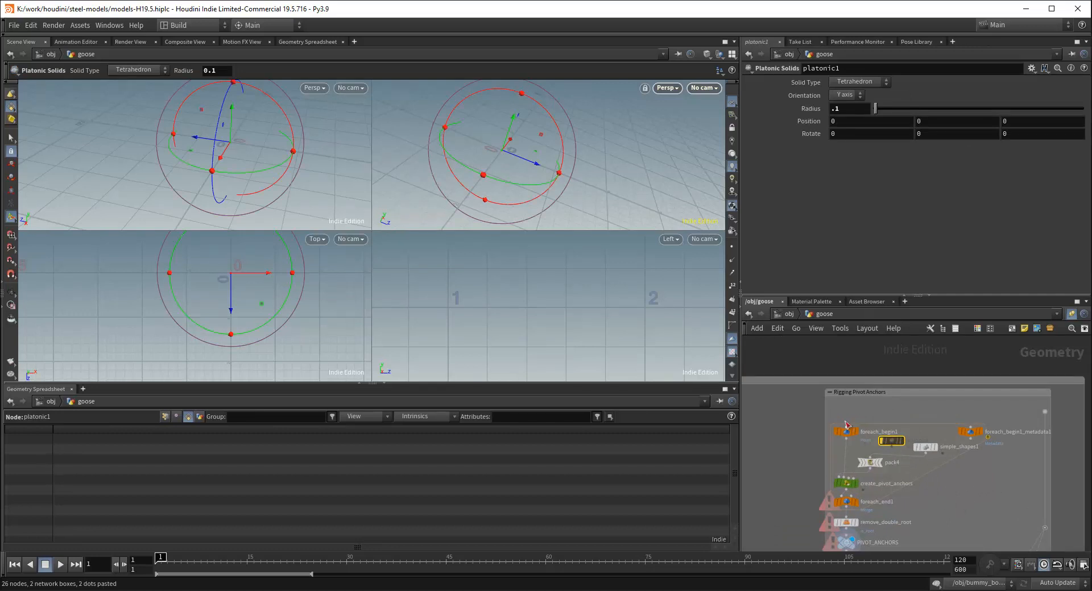
Add a Skeleton node between the After Model Data Cleanse box and the pasted pivot-anchor network
{"action": "scroll", "coordinate": [872, 417], "scroll_direction": "down", "scroll_amount": 2}
{"action": "middle_click_drag", "start_coordinate": [886, 381], "coordinate": [933, 428]}
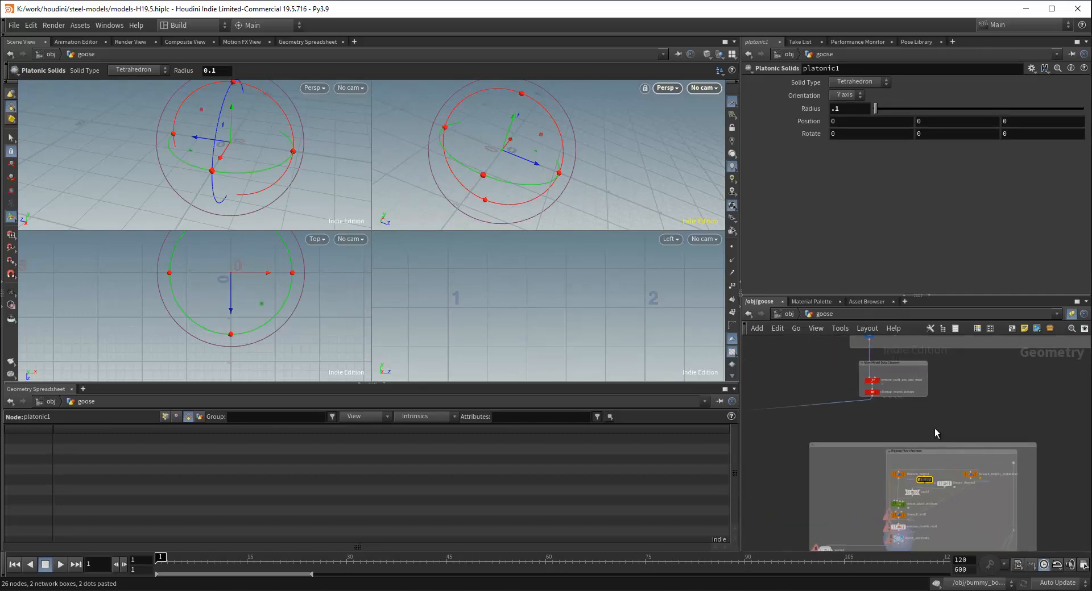
{"action": "key", "text": "Tab"}
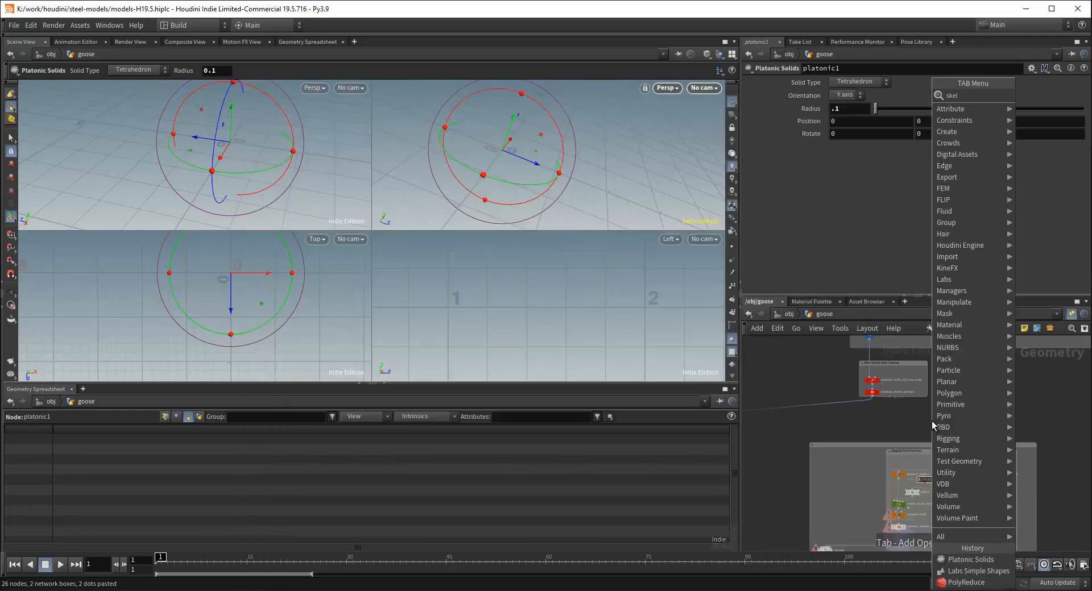
{"action": "key", "text": "Escape"}
{"action": "left_click", "coordinate": [931, 421]}
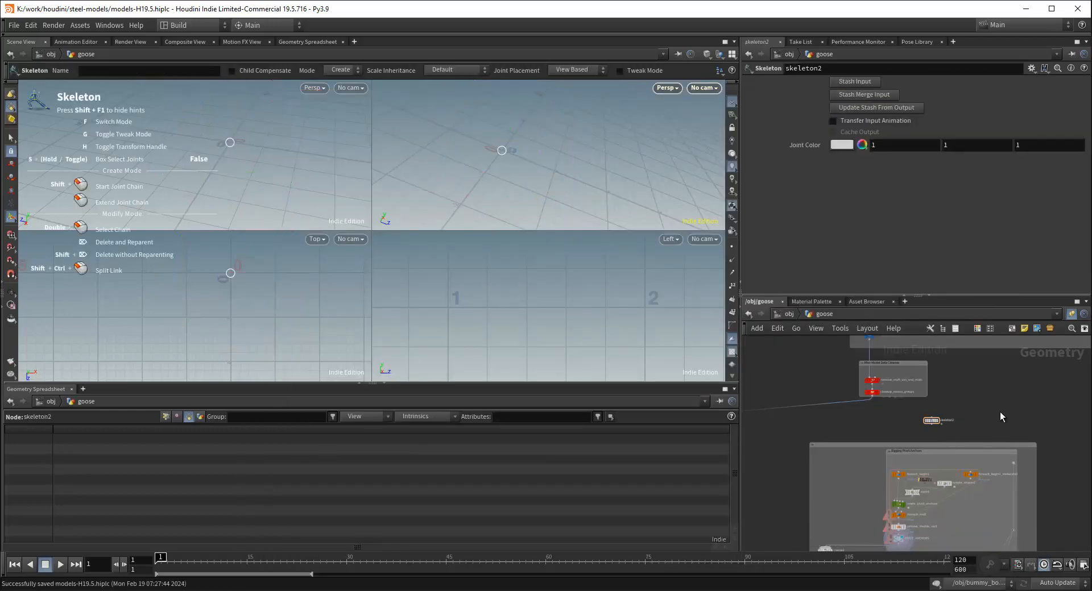
Wire the skeleton2 output into foreach_begin1 and into the dot at the upper-right corner of the Rigging Pivot Anchors box
{"action": "scroll", "coordinate": [1026, 433], "scroll_direction": "up", "scroll_amount": 4}
{"action": "middle_click_drag", "start_coordinate": [985, 424], "coordinate": [1053, 402]}
{"action": "scroll", "coordinate": [1009, 400], "scroll_direction": "down", "scroll_amount": 2}
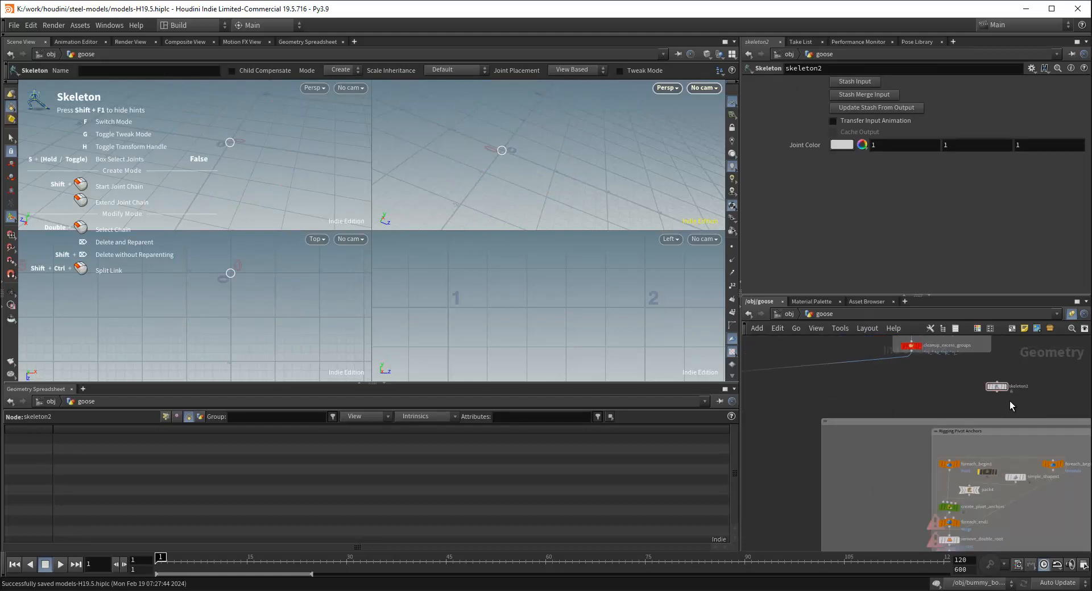
{"action": "scroll", "coordinate": [933, 396], "scroll_direction": "down", "scroll_amount": 2}
{"action": "scroll", "coordinate": [924, 398], "scroll_direction": "up", "scroll_amount": 2}
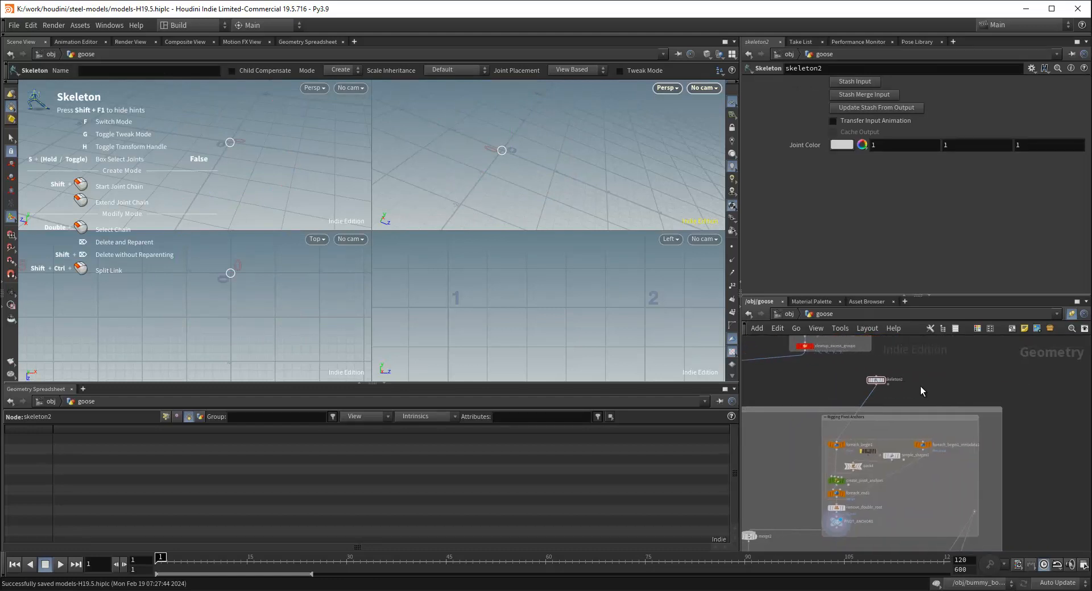
{"action": "left_click_drag", "start_coordinate": [866, 386], "coordinate": [1007, 453]}
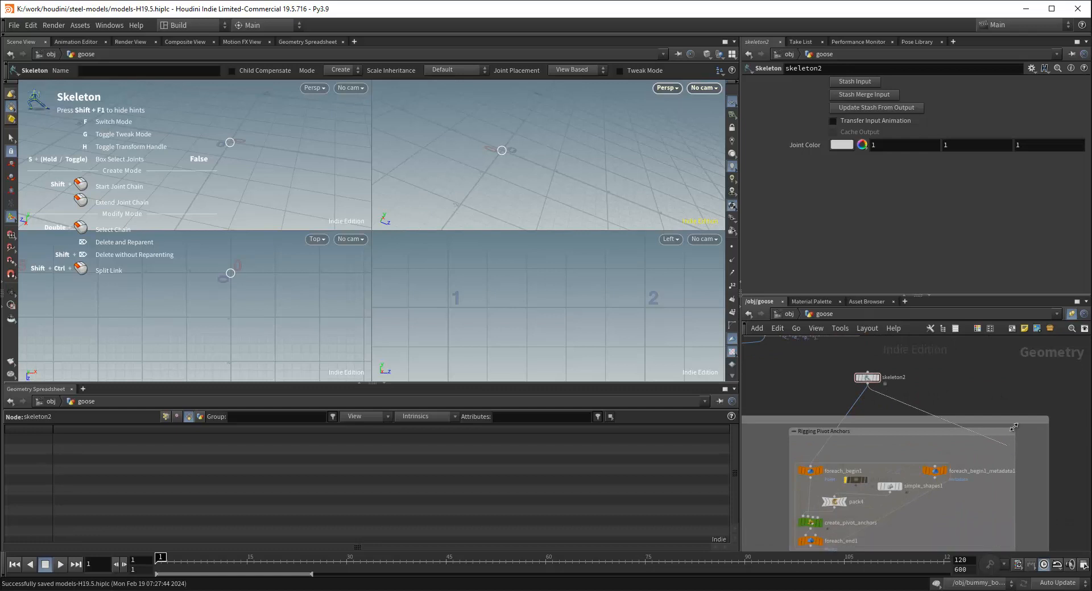
{"action": "scroll", "coordinate": [1001, 385], "scroll_direction": "down", "scroll_amount": 3}
{"action": "scroll", "coordinate": [1018, 465], "scroll_direction": "up", "scroll_amount": 2}
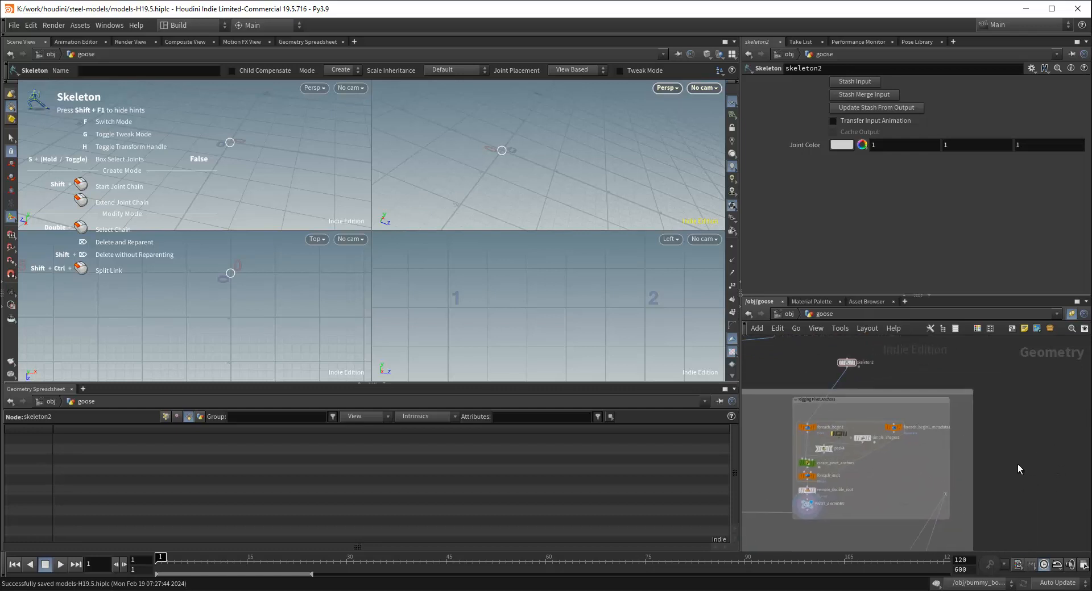
{"action": "left_click_drag", "start_coordinate": [859, 367], "coordinate": [945, 412]}
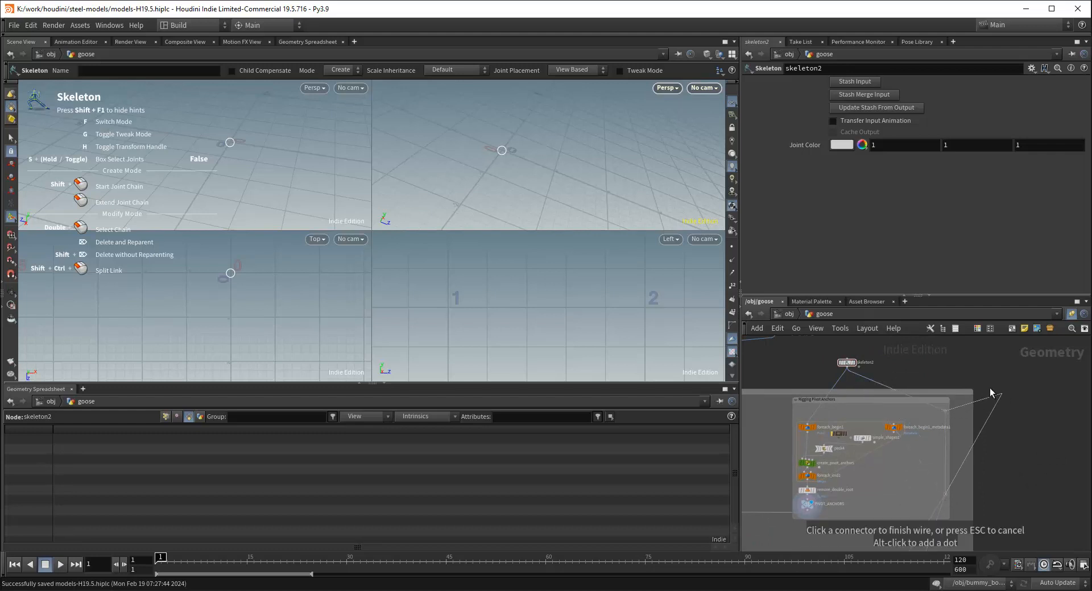
{"action": "key", "text": "Escape"}
Colour the skeleton2 node red and move it to sit directly above foreach_begin1
{"action": "scroll", "coordinate": [972, 407], "scroll_direction": "down", "scroll_amount": 1}
{"action": "middle_click_drag", "start_coordinate": [909, 372], "coordinate": [1015, 412]}
{"action": "scroll", "coordinate": [1003, 404], "scroll_direction": "up", "scroll_amount": 1}
{"action": "mouse_move", "coordinate": [954, 411]}
{"action": "left_mouse_down"}
{"action": "mouse_move", "coordinate": [940, 408]}
{"action": "mouse_move", "coordinate": [963, 412]}
{"action": "left_mouse_up"}
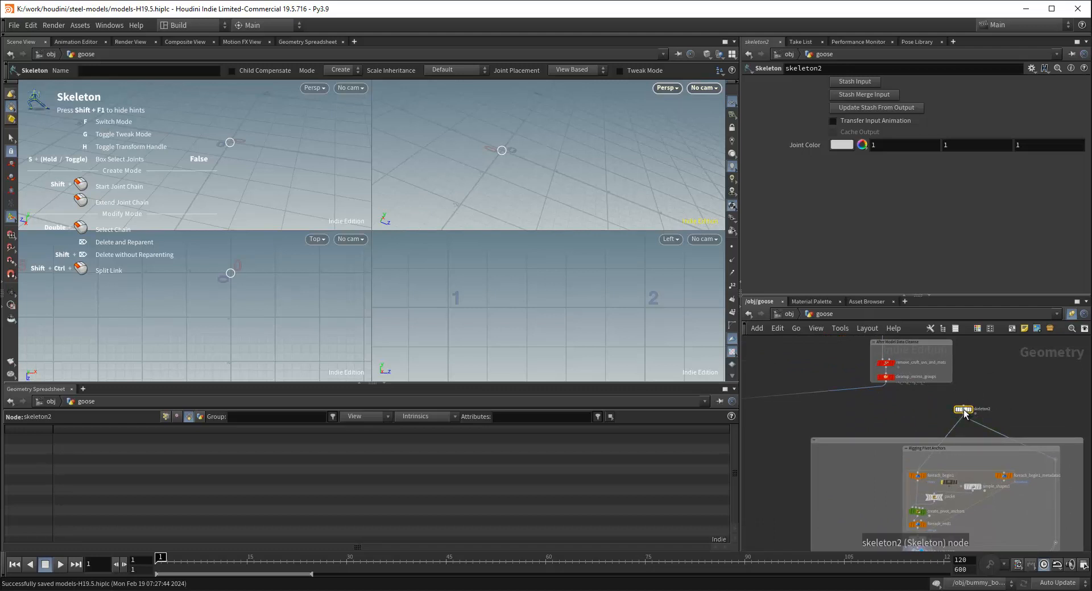
{"action": "left_click", "coordinate": [976, 329]}
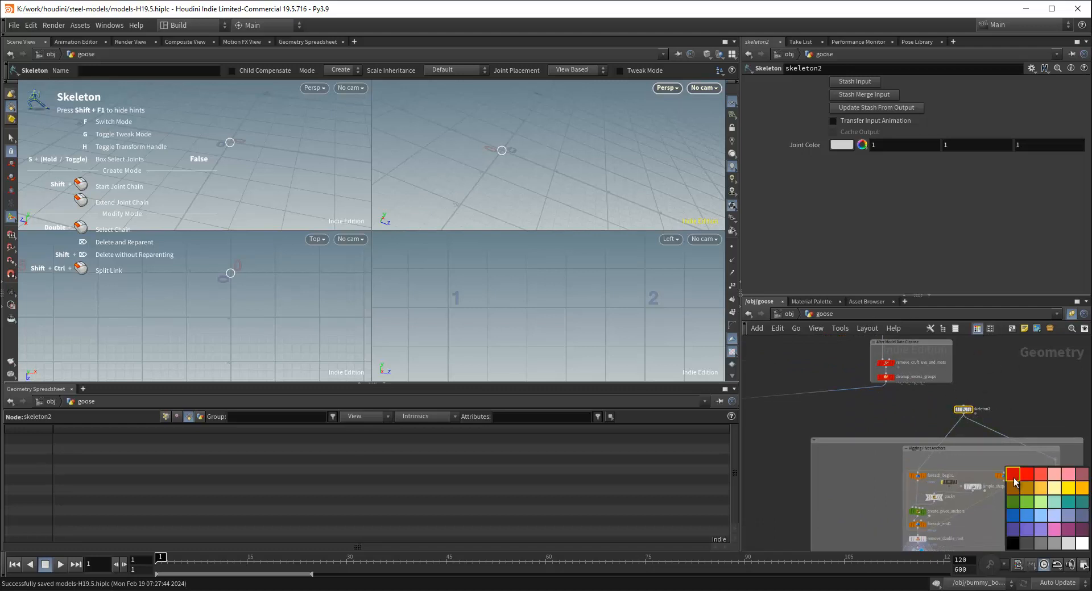
{"action": "left_click", "coordinate": [976, 331]}
{"action": "scroll", "coordinate": [1005, 387], "scroll_direction": "down", "scroll_amount": 2}
{"action": "scroll", "coordinate": [1007, 412], "scroll_direction": "up", "scroll_amount": 2}
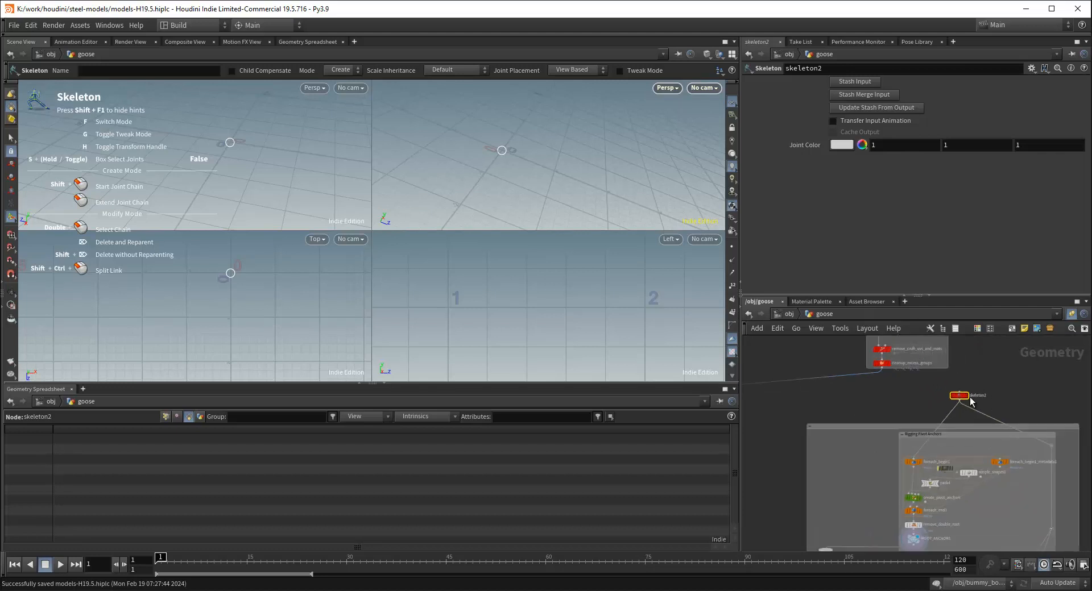
{"action": "left_click_drag", "start_coordinate": [962, 397], "coordinate": [922, 399]}
{"action": "scroll", "coordinate": [975, 393], "scroll_direction": "down", "scroll_amount": 3}
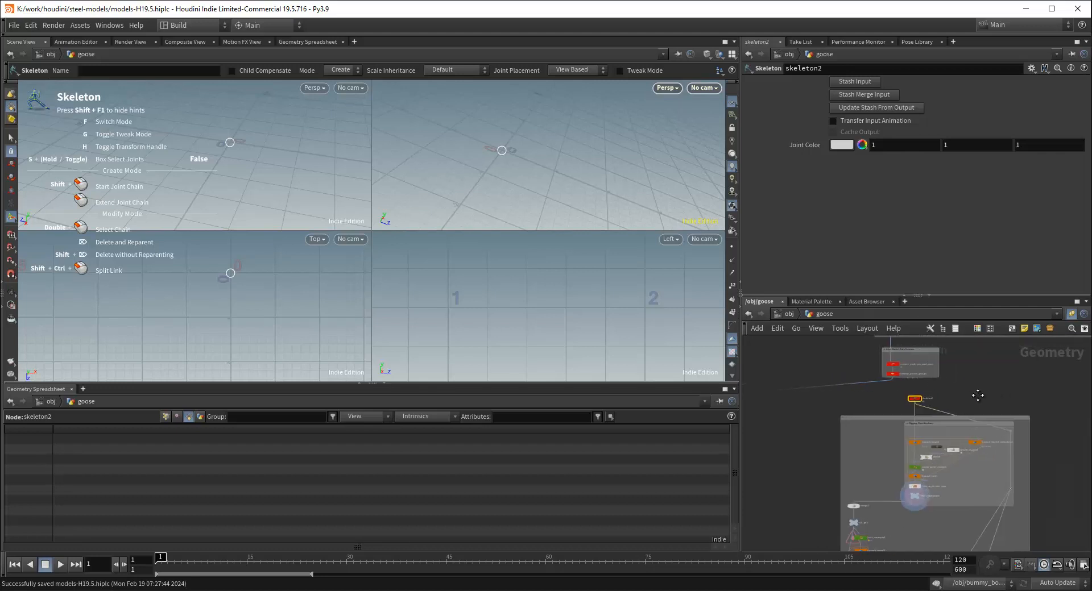
Add a Null node beside skeleton2, beneath the After Model Data Cleanse box
{"action": "scroll", "coordinate": [1012, 373], "scroll_direction": "down", "scroll_amount": 2}
{"action": "middle_click_drag", "start_coordinate": [1027, 421], "coordinate": [1006, 442]}
{"action": "scroll", "coordinate": [969, 409], "scroll_direction": "up", "scroll_amount": 3}
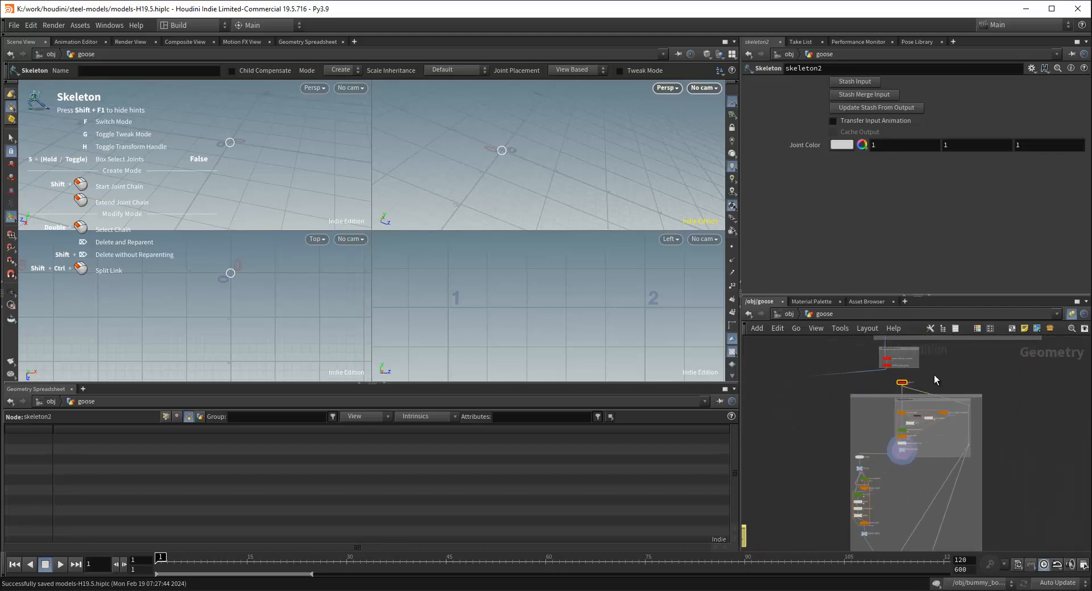
{"action": "scroll", "coordinate": [933, 376], "scroll_direction": "up", "scroll_amount": 2}
{"action": "middle_click_drag", "start_coordinate": [827, 372], "coordinate": [875, 394]}
{"action": "scroll", "coordinate": [909, 420], "scroll_direction": "up", "scroll_amount": 2}
{"action": "key", "text": "Tab"}
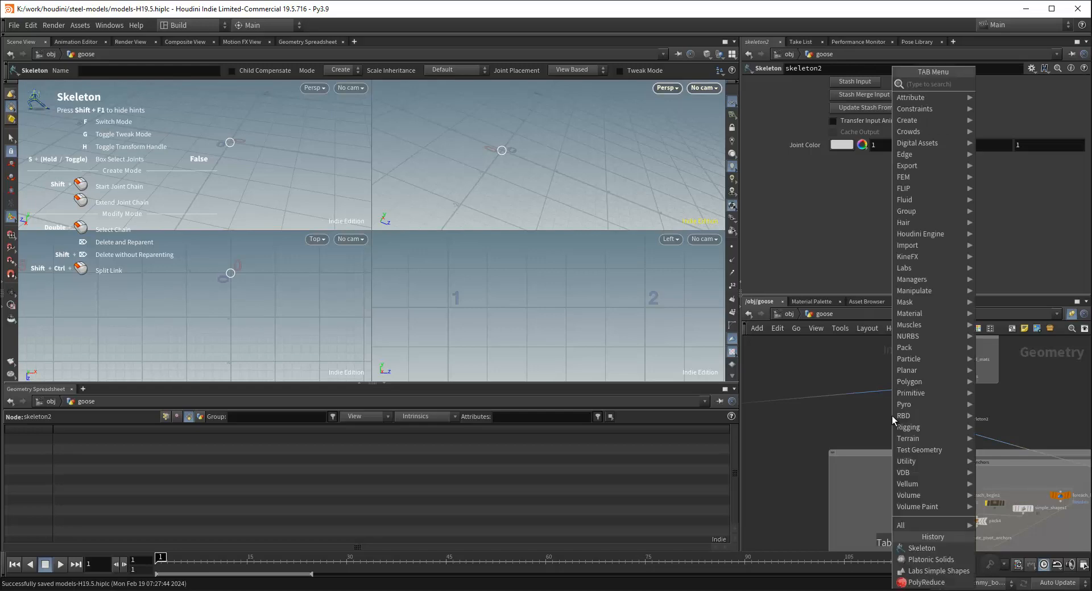
{"action": "type", "text": "null"}
{"action": "key", "text": "Return"}
{"action": "left_click", "coordinate": [907, 419]}
Feed the new null from cleanup_excess_groups and rename it main_geo
{"action": "scroll", "coordinate": [937, 411], "scroll_direction": "up", "scroll_amount": 2}
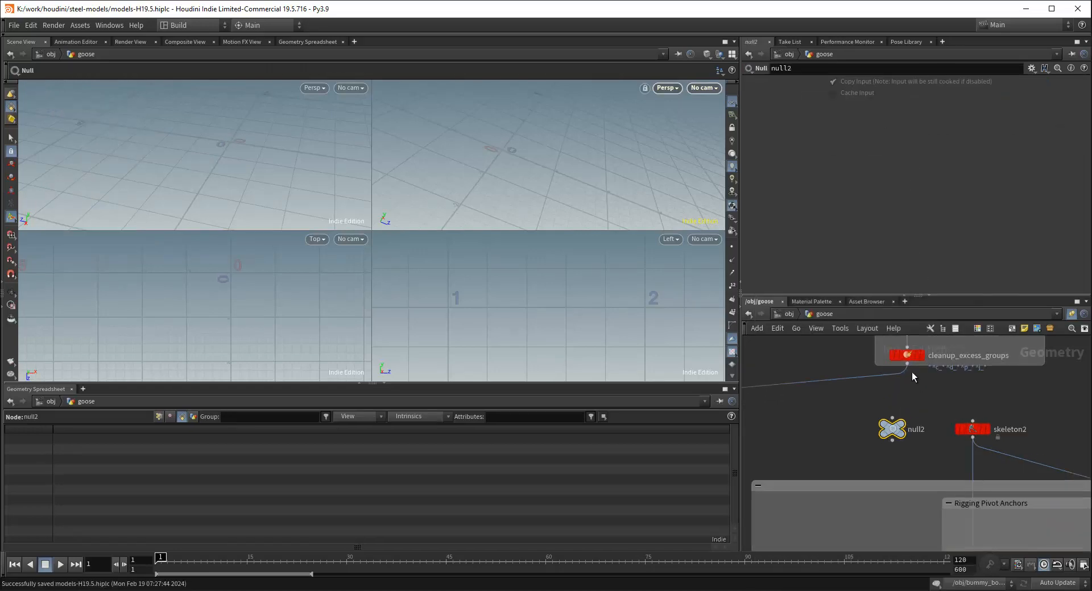
{"action": "double_click", "coordinate": [917, 429]}
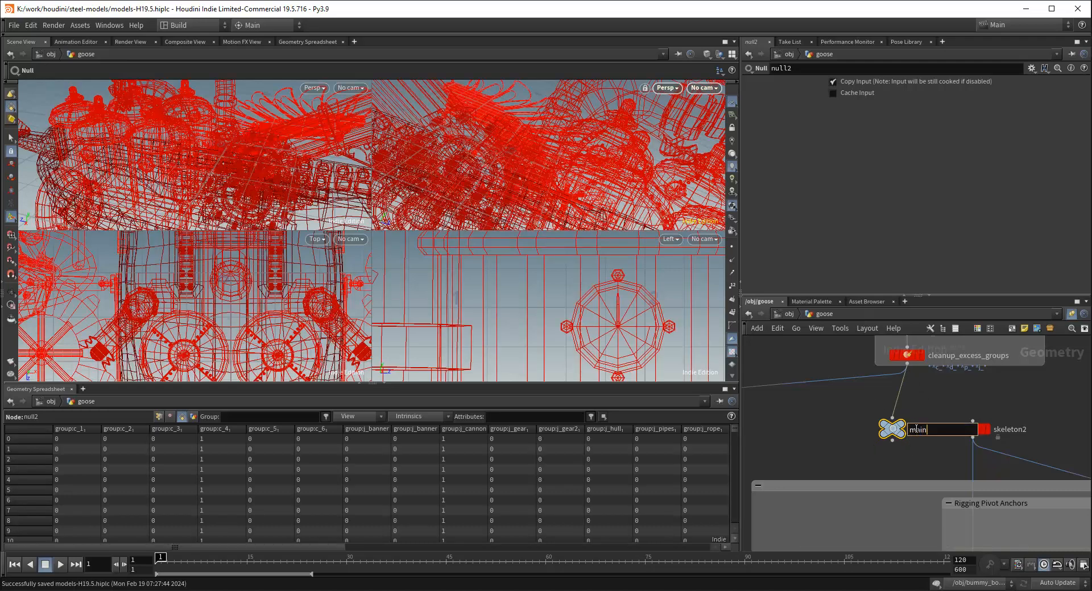
{"action": "key", "text": "Return"}
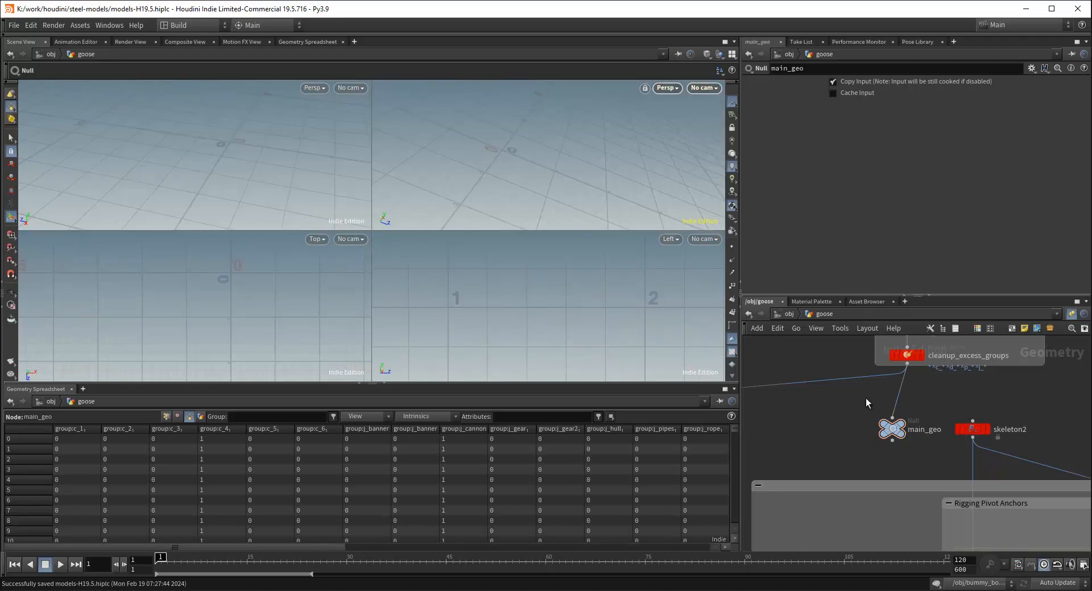
Colour the main_geo null red and close the colour palette
{"action": "left_click", "coordinate": [894, 436]}
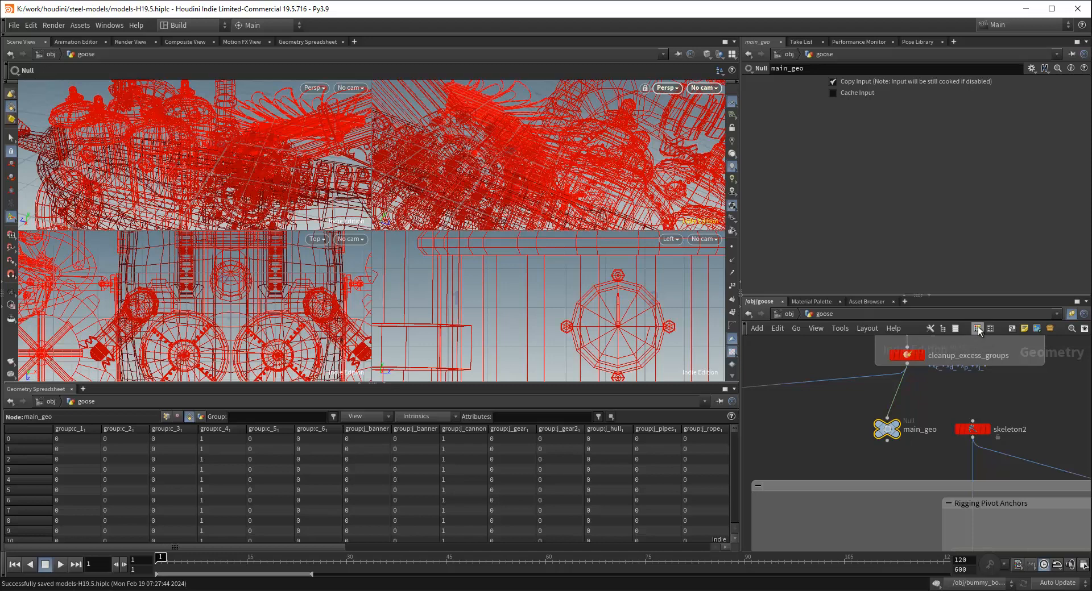
{"action": "left_click", "coordinate": [978, 328]}
{"action": "left_click", "coordinate": [1015, 475]}
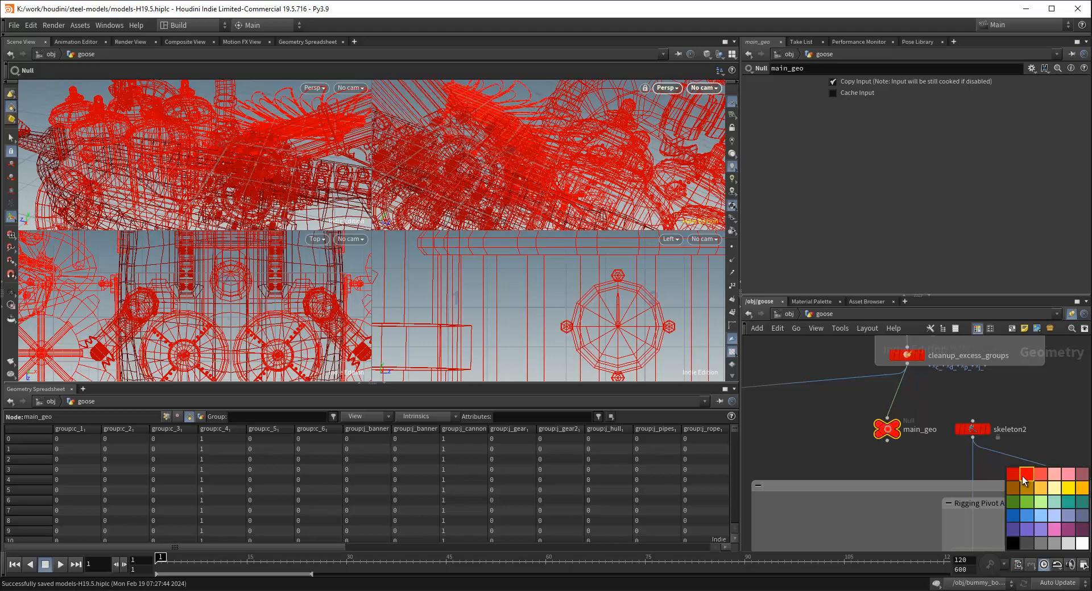
{"action": "left_click", "coordinate": [1001, 404]}
{"action": "scroll", "coordinate": [902, 446], "scroll_direction": "down", "scroll_amount": 3}
{"action": "scroll", "coordinate": [1015, 410], "scroll_direction": "down", "scroll_amount": 2}
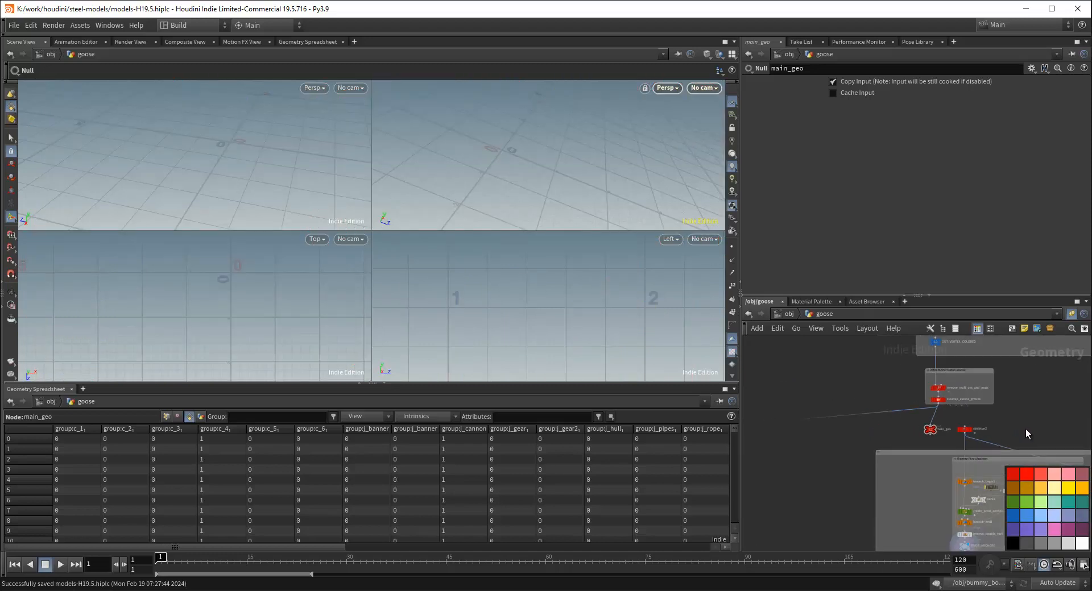
{"action": "key", "text": "c"}
Move main_geo and skeleton2 down side by side just above the pasted box, with main_geo straight beneath cleanup_excess_groups
{"action": "middle_click_drag", "start_coordinate": [1041, 416], "coordinate": [987, 396]}
{"action": "scroll", "coordinate": [933, 397], "scroll_direction": "up", "scroll_amount": 2}
{"action": "scroll", "coordinate": [889, 398], "scroll_direction": "up", "scroll_amount": 2}
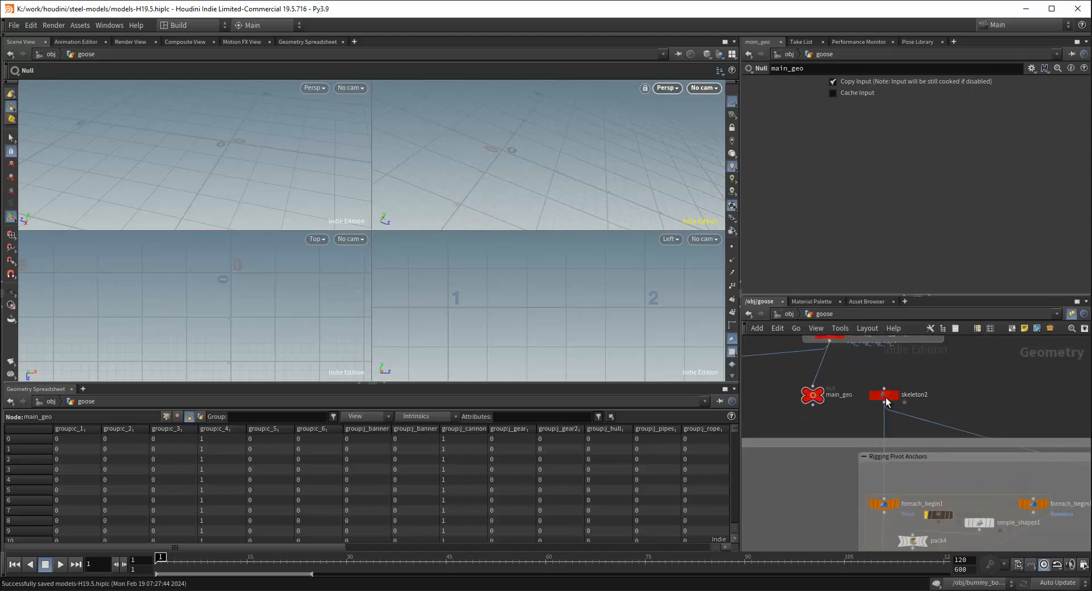
{"action": "left_click_drag", "start_coordinate": [886, 401], "coordinate": [887, 424]}
{"action": "left_click_drag", "start_coordinate": [821, 395], "coordinate": [838, 415]}
{"action": "scroll", "coordinate": [961, 393], "scroll_direction": "down", "scroll_amount": 2}
{"action": "scroll", "coordinate": [908, 409], "scroll_direction": "up", "scroll_amount": 2}
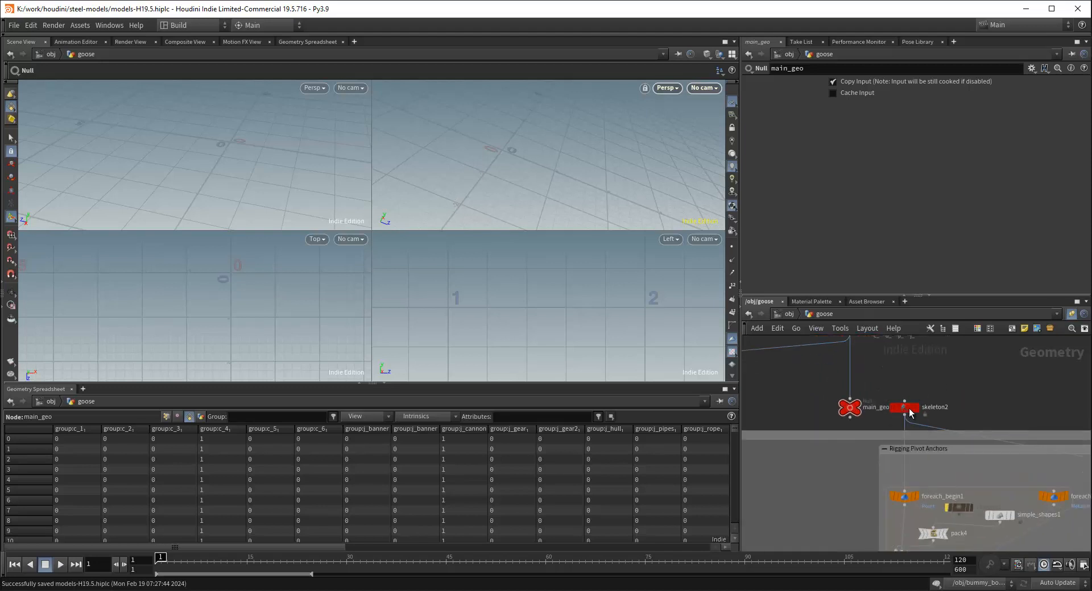
{"action": "left_click_drag", "start_coordinate": [905, 409], "coordinate": [908, 410]}
Examine the pasted chain down to the WITH_HEIRARCHY null and check that null's primitive attributes in the spreadsheet
{"action": "scroll", "coordinate": [967, 393], "scroll_direction": "down", "scroll_amount": 3}
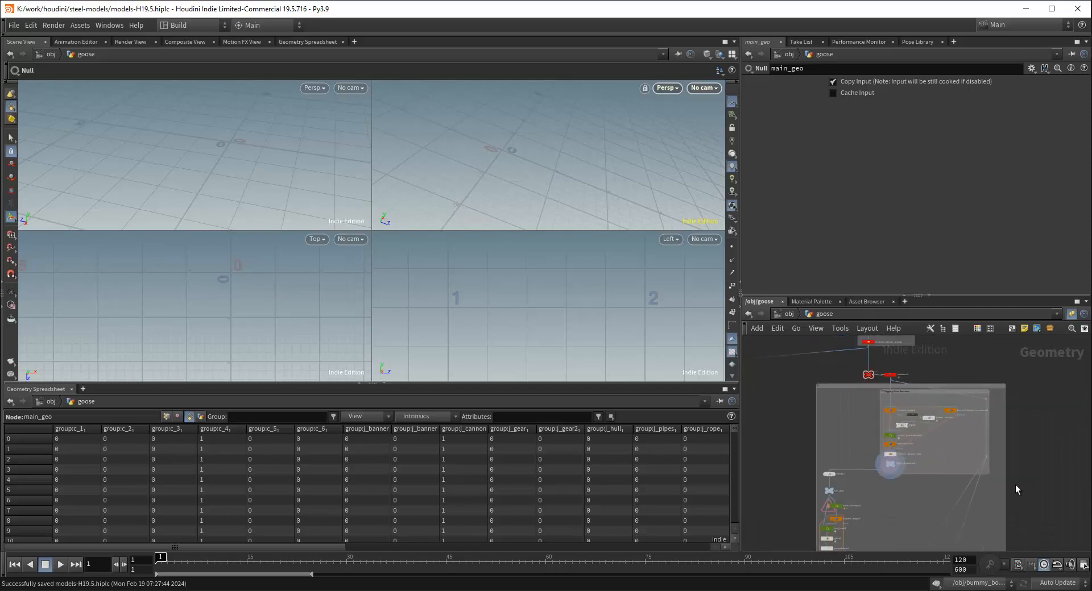
{"action": "middle_click_drag", "start_coordinate": [1015, 485], "coordinate": [1044, 409]}
{"action": "scroll", "coordinate": [903, 445], "scroll_direction": "up", "scroll_amount": 3}
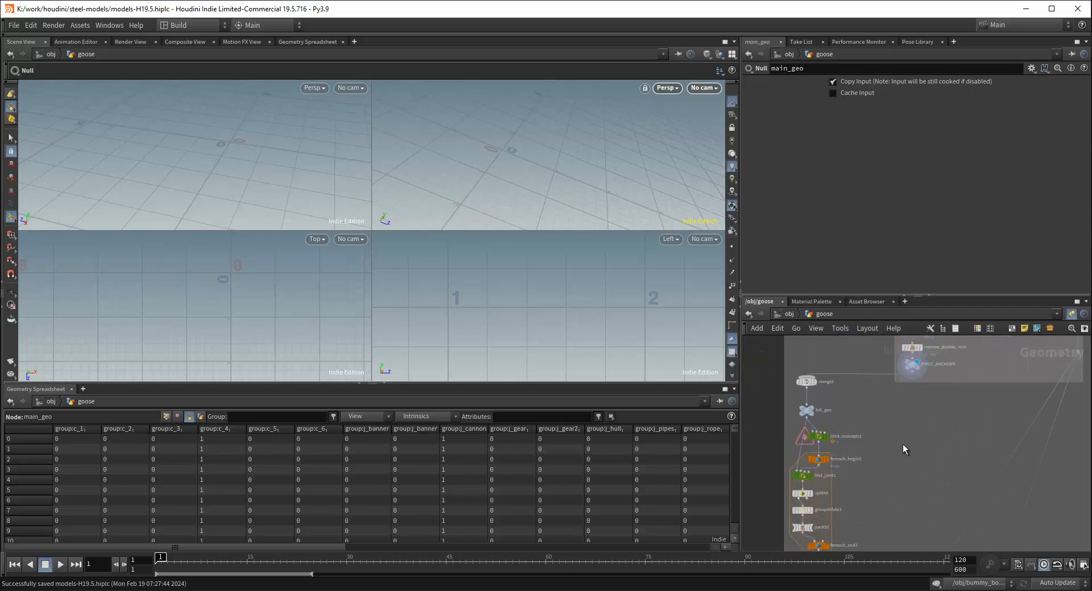
{"action": "scroll", "coordinate": [902, 445], "scroll_direction": "down", "scroll_amount": 5}
{"action": "middle_click_drag", "start_coordinate": [903, 483], "coordinate": [904, 412]}
{"action": "scroll", "coordinate": [945, 528], "scroll_direction": "up", "scroll_amount": 1}
{"action": "middle_click_drag", "start_coordinate": [944, 534], "coordinate": [940, 463]}
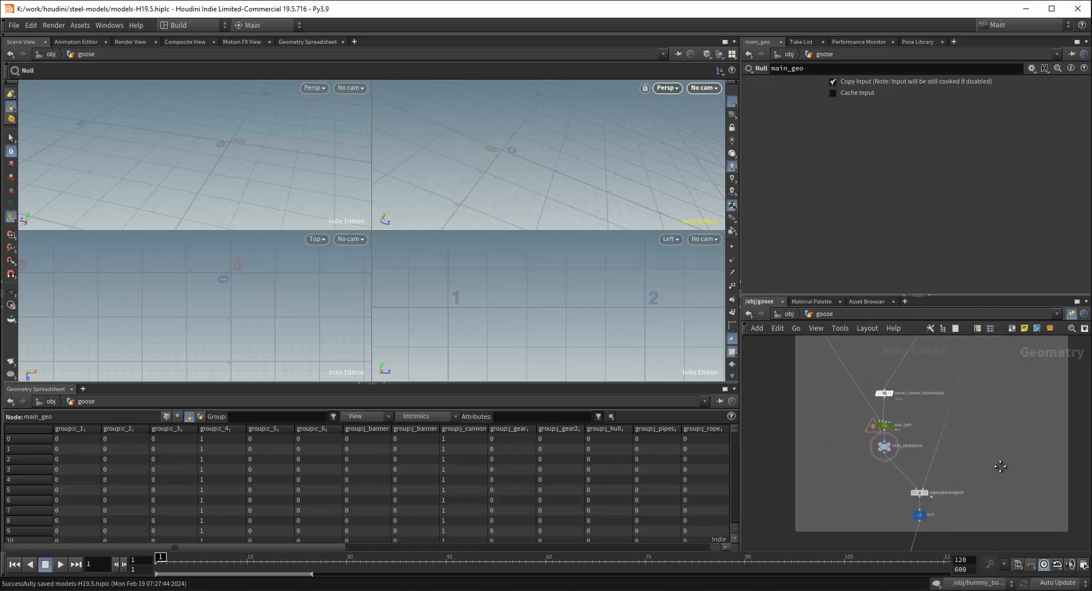
{"action": "scroll", "coordinate": [887, 393], "scroll_direction": "up", "scroll_amount": 3}
{"action": "left_click", "coordinate": [906, 483]}
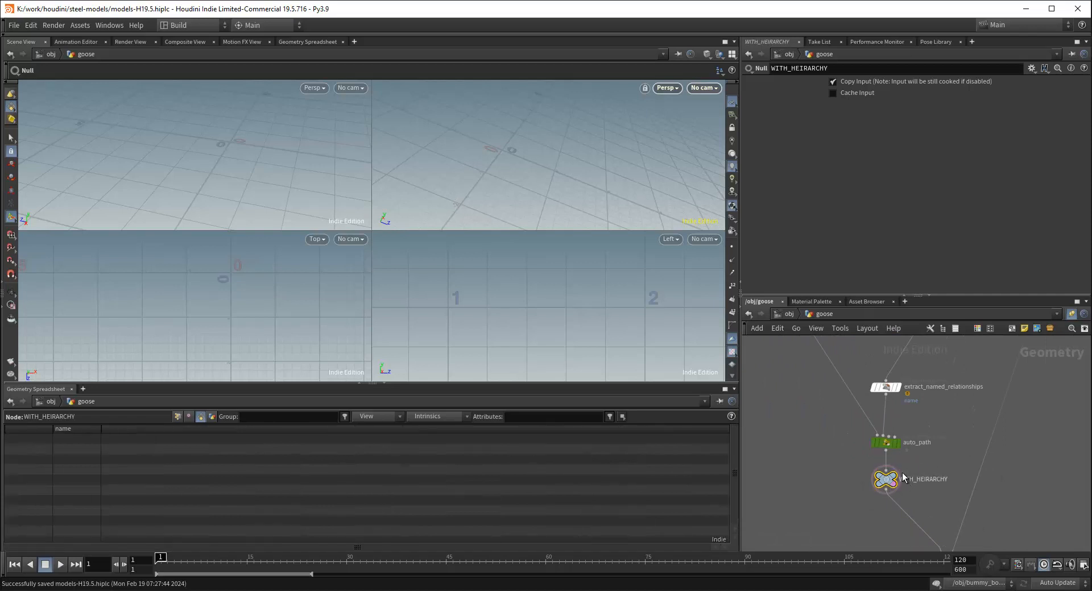
{"action": "left_click", "coordinate": [200, 417]}
{"action": "scroll", "coordinate": [999, 475], "scroll_direction": "down", "scroll_amount": 5}
{"action": "scroll", "coordinate": [979, 457], "scroll_direction": "up", "scroll_amount": 5}
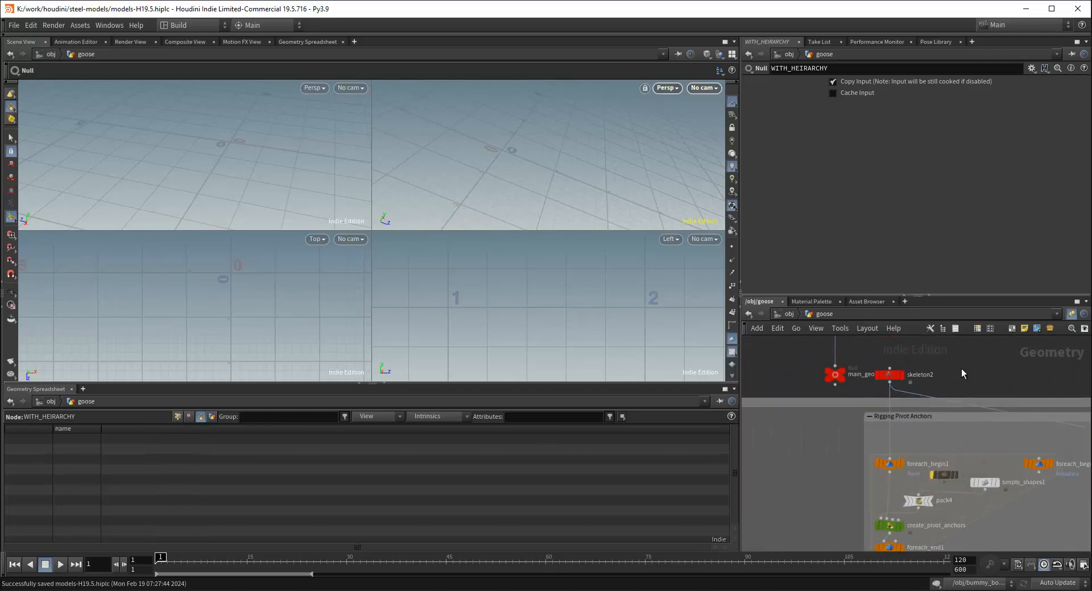
Connect main_geo into merge2 and order it ahead of PIVOT_ANCHORS in the merge inputs
{"action": "middle_click_drag", "start_coordinate": [968, 373], "coordinate": [976, 432]}
{"action": "left_click", "coordinate": [846, 437]}
{"action": "scroll", "coordinate": [865, 397], "scroll_direction": "down", "scroll_amount": 2}
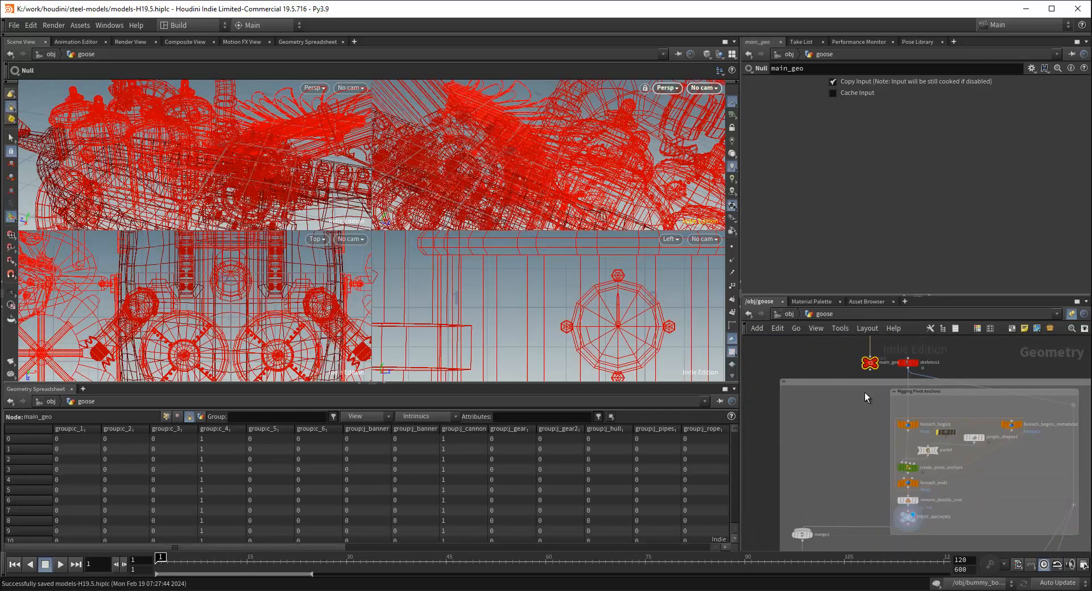
{"action": "left_click", "coordinate": [801, 532]}
{"action": "left_click_drag", "start_coordinate": [749, 101], "coordinate": [749, 91]}
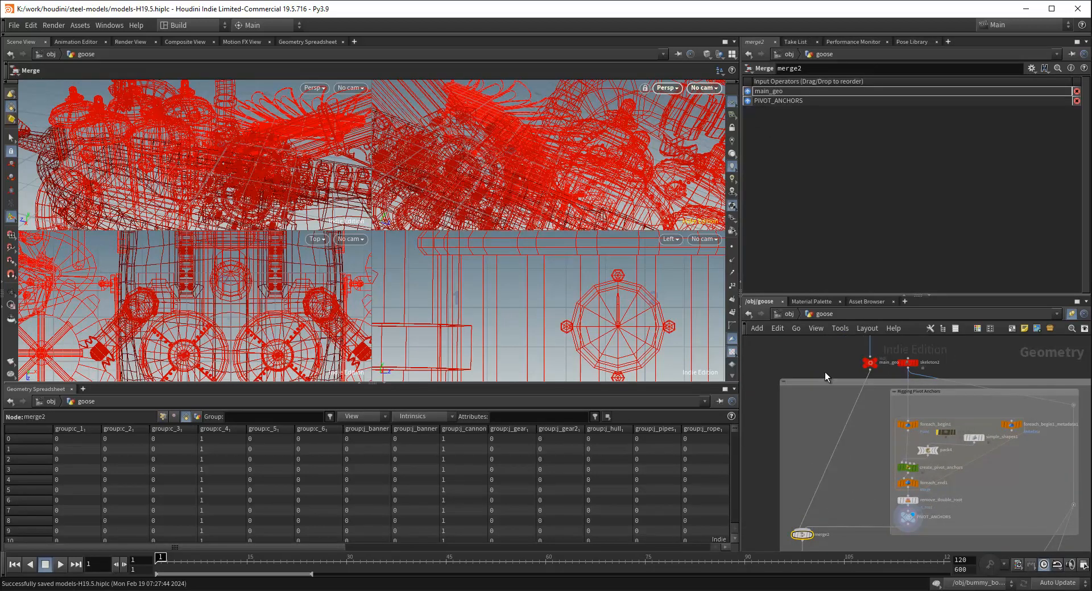
Display the merge2 output and view the whole goose model in the perspective viewport
{"action": "scroll", "coordinate": [824, 373], "scroll_direction": "down", "scroll_amount": 2}
{"action": "left_click", "coordinate": [794, 417]}
{"action": "middle_click_drag", "start_coordinate": [828, 508], "coordinate": [848, 442]}
{"action": "scroll", "coordinate": [848, 442], "scroll_direction": "up", "scroll_amount": 3}
{"action": "left_click", "coordinate": [827, 408]}
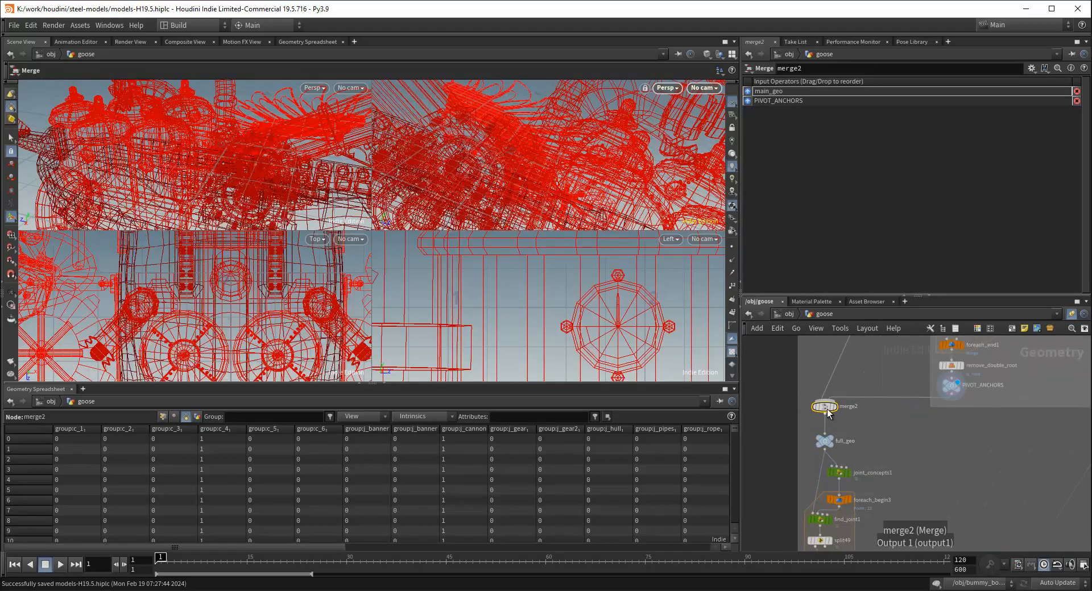
{"action": "scroll", "coordinate": [827, 408], "scroll_direction": "down", "scroll_amount": 2}
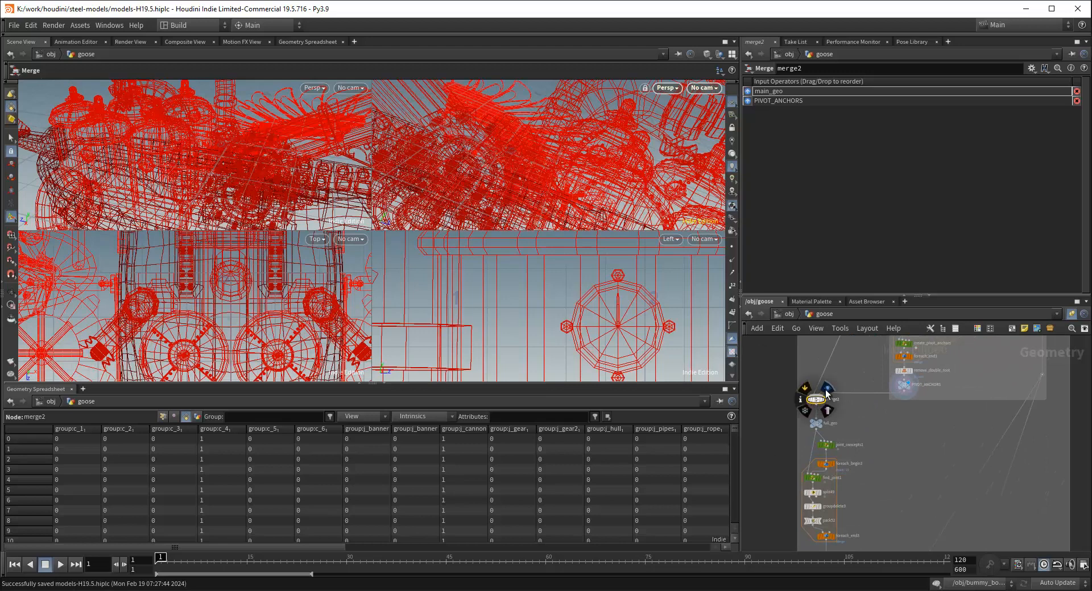
{"action": "left_click", "coordinate": [827, 389]}
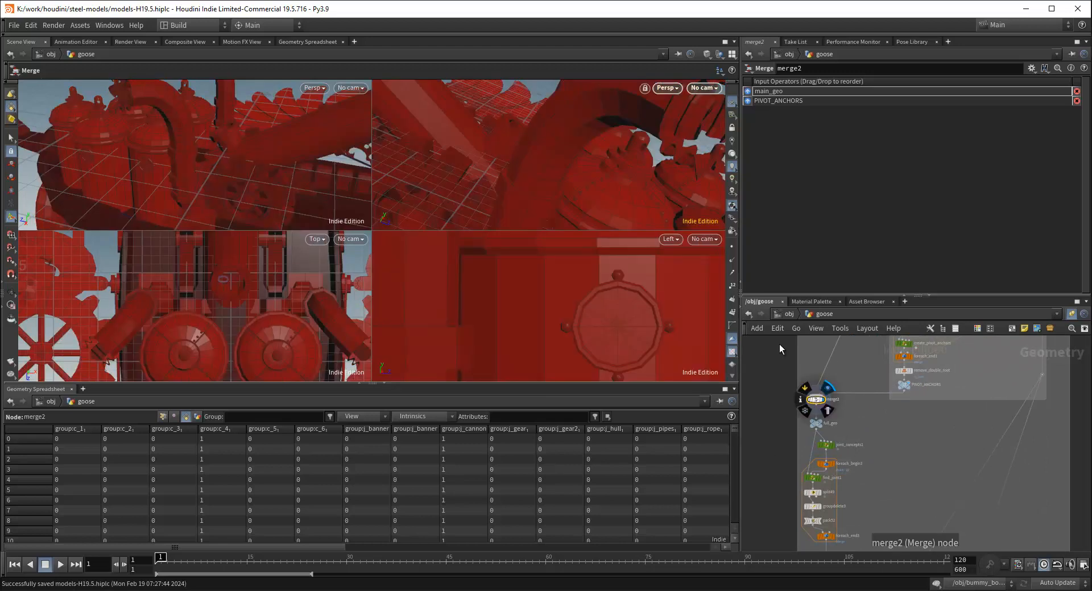
{"action": "right_click_drag", "start_coordinate": [577, 169], "coordinate": [573, 205], "text": "alt"}
{"action": "left_click_drag", "start_coordinate": [573, 205], "coordinate": [613, 177], "text": "alt"}
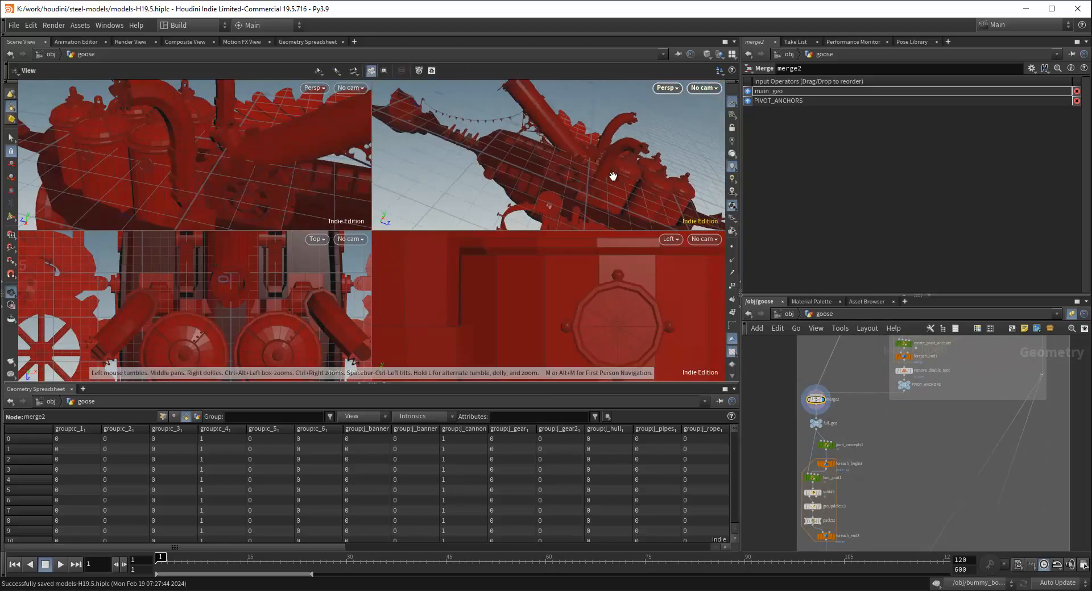
{"action": "key", "text": "Return"}
Display the OUT null at the end of the pasted network to check its geometry
{"action": "scroll", "coordinate": [911, 445], "scroll_direction": "down", "scroll_amount": 4}
{"action": "middle_click_drag", "start_coordinate": [1033, 416], "coordinate": [1021, 341]}
{"action": "scroll", "coordinate": [1012, 364], "scroll_direction": "down", "scroll_amount": 3}
{"action": "scroll", "coordinate": [950, 466], "scroll_direction": "up", "scroll_amount": 7}
{"action": "middle_click_drag", "start_coordinate": [956, 438], "coordinate": [952, 464]}
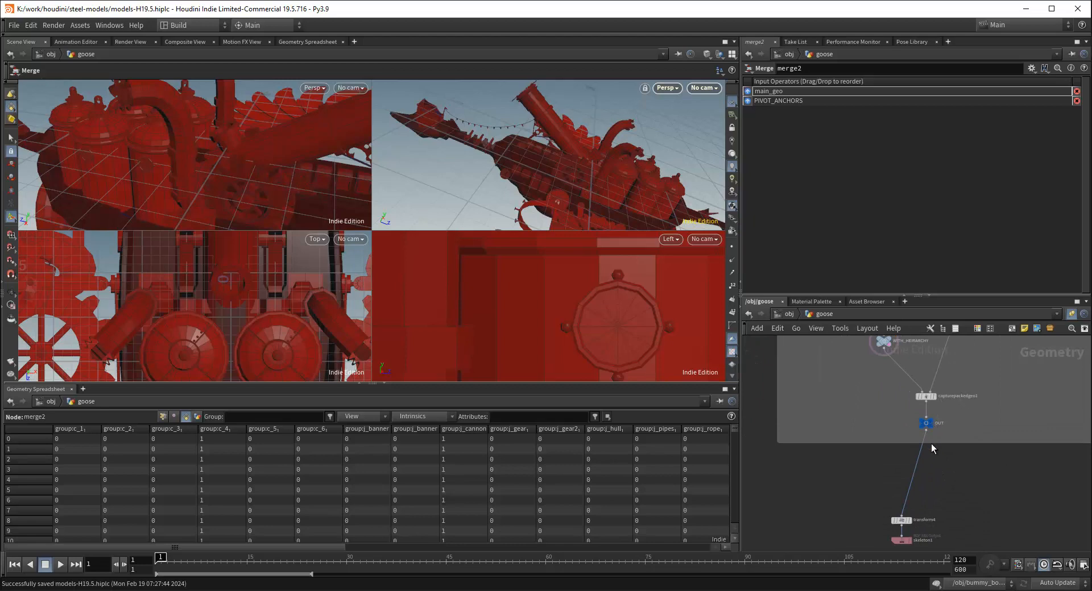
{"action": "left_click", "coordinate": [927, 424]}
{"action": "left_click", "coordinate": [938, 409]}
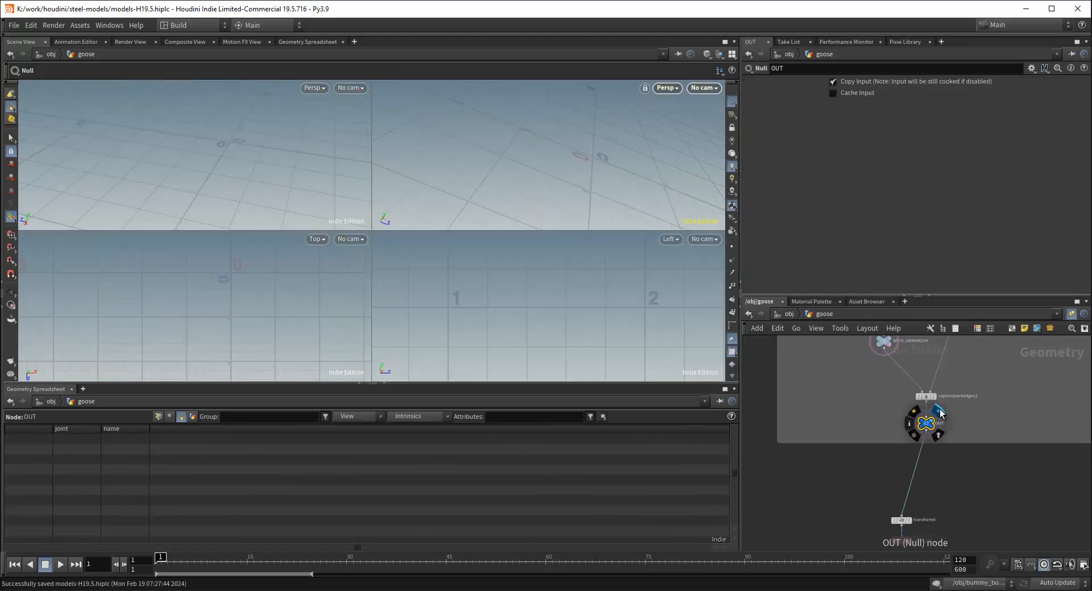
Display the WITH_HEIRARCHY null to check the geometry reaching it from auto_path
{"action": "middle_click_drag", "start_coordinate": [939, 427], "coordinate": [934, 460]}
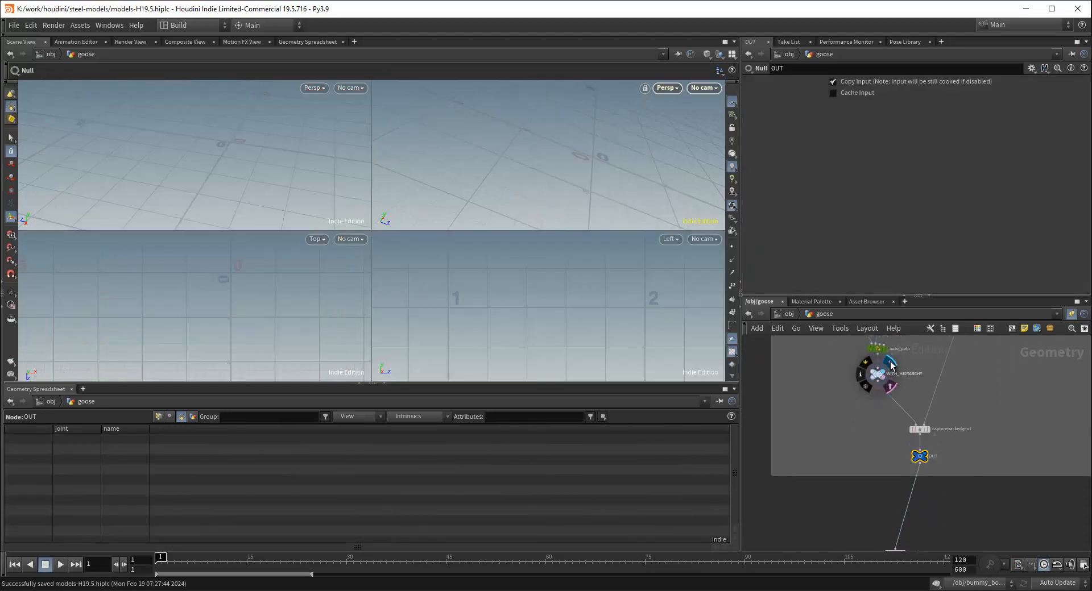
{"action": "left_click", "coordinate": [881, 380]}
{"action": "scroll", "coordinate": [892, 411], "scroll_direction": "down", "scroll_amount": 3}
{"action": "scroll", "coordinate": [884, 437], "scroll_direction": "up", "scroll_amount": 2}
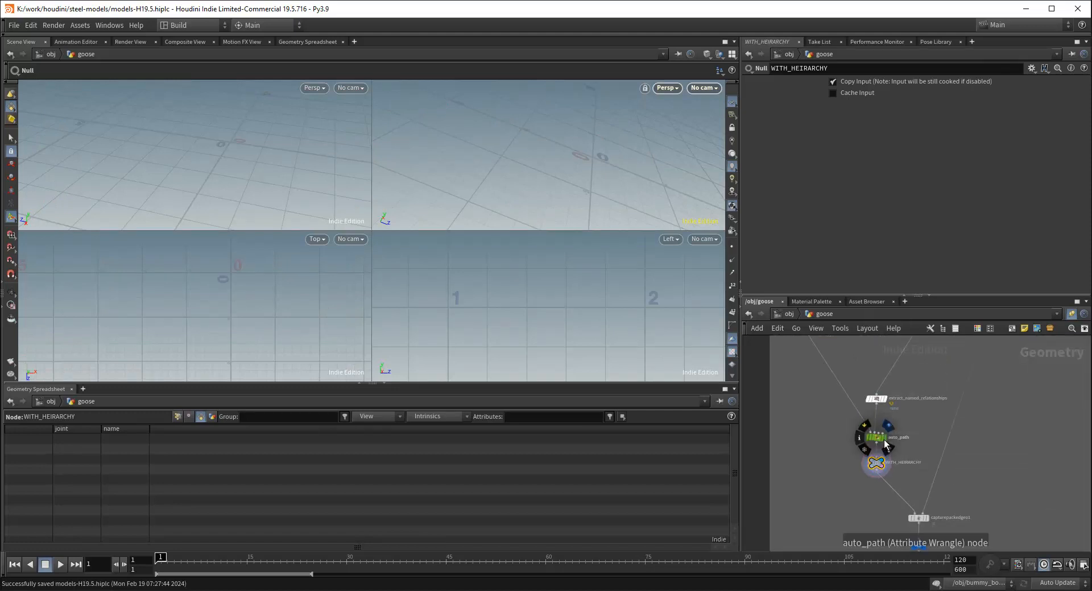
Select the PACKED_PARTS1 null in the goose network to view its parameters
{"action": "scroll", "coordinate": [864, 361], "scroll_direction": "down", "scroll_amount": 2}
{"action": "middle_click_drag", "start_coordinate": [864, 361], "coordinate": [882, 442]}
{"action": "scroll", "coordinate": [843, 422], "scroll_direction": "up", "scroll_amount": 3}
{"action": "left_click", "coordinate": [843, 422]}
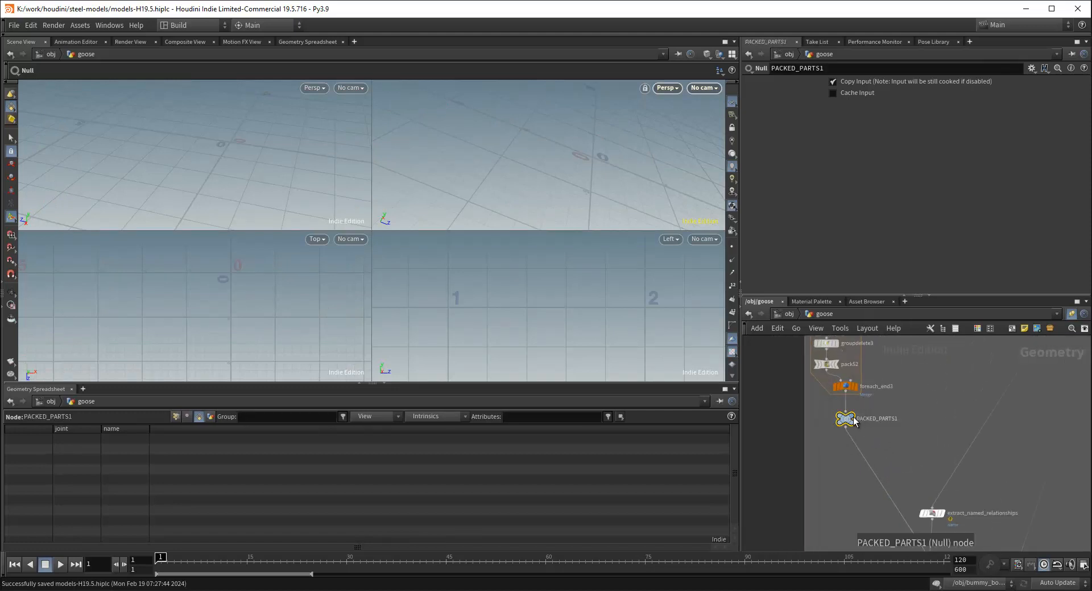
{"action": "scroll", "coordinate": [876, 424], "scroll_direction": "down", "scroll_amount": 2}
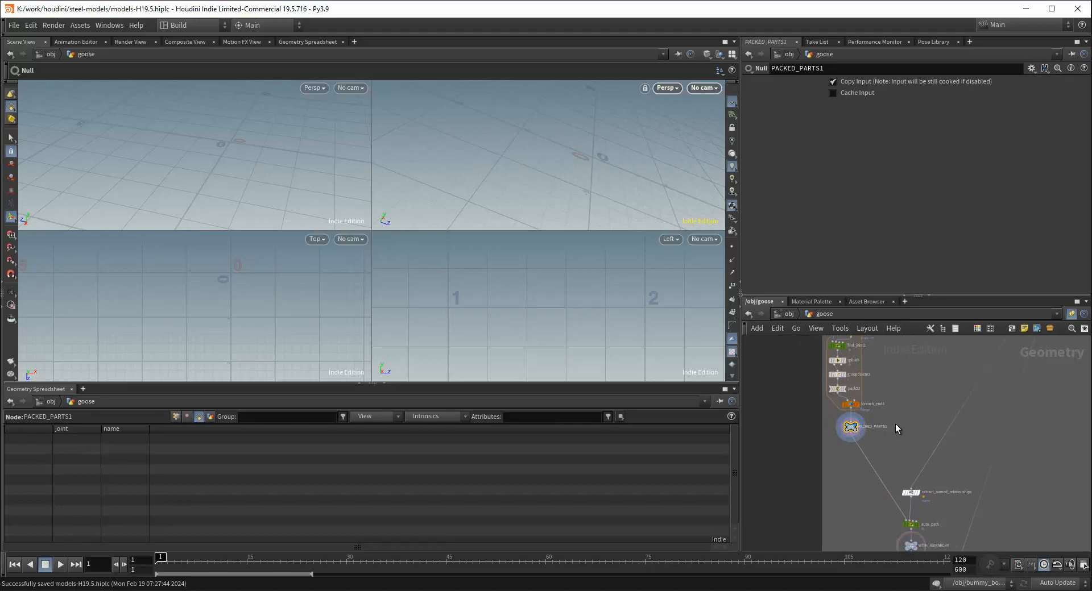
Select the full_geo null and display its geometry in the viewports
{"action": "scroll", "coordinate": [909, 407], "scroll_direction": "down", "scroll_amount": 2}
{"action": "middle_click_drag", "start_coordinate": [908, 408], "coordinate": [905, 492]}
{"action": "scroll", "coordinate": [885, 425], "scroll_direction": "up", "scroll_amount": 3}
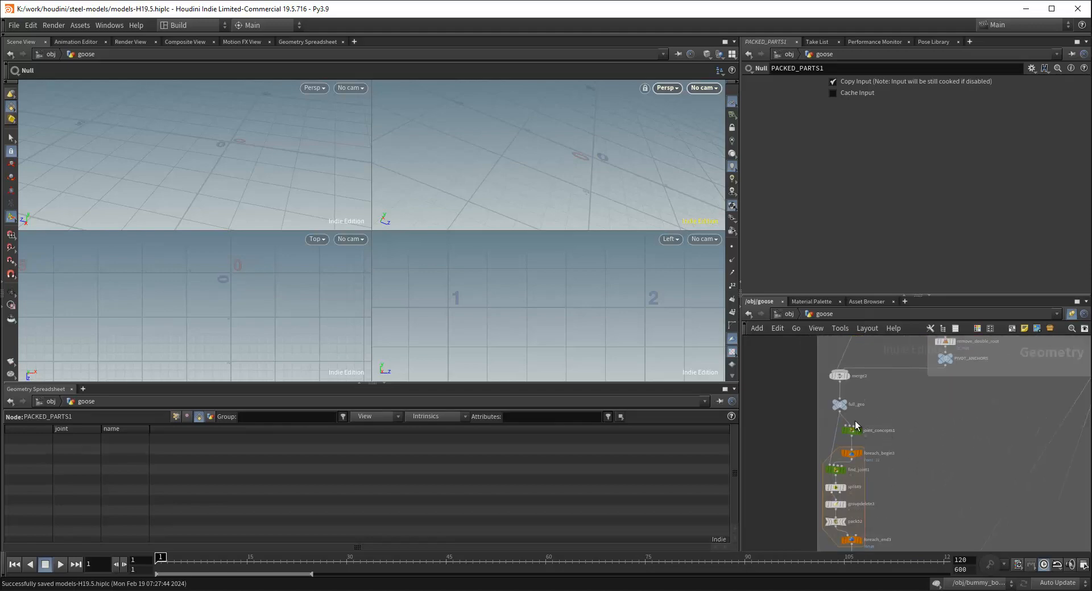
{"action": "left_click", "coordinate": [841, 405]}
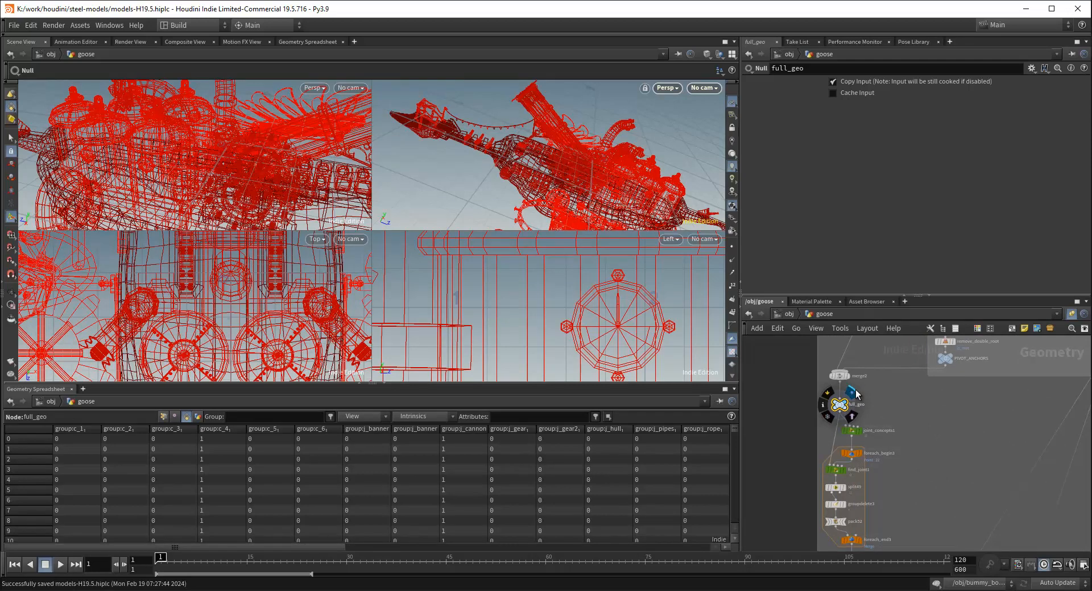
{"action": "left_click", "coordinate": [854, 391]}
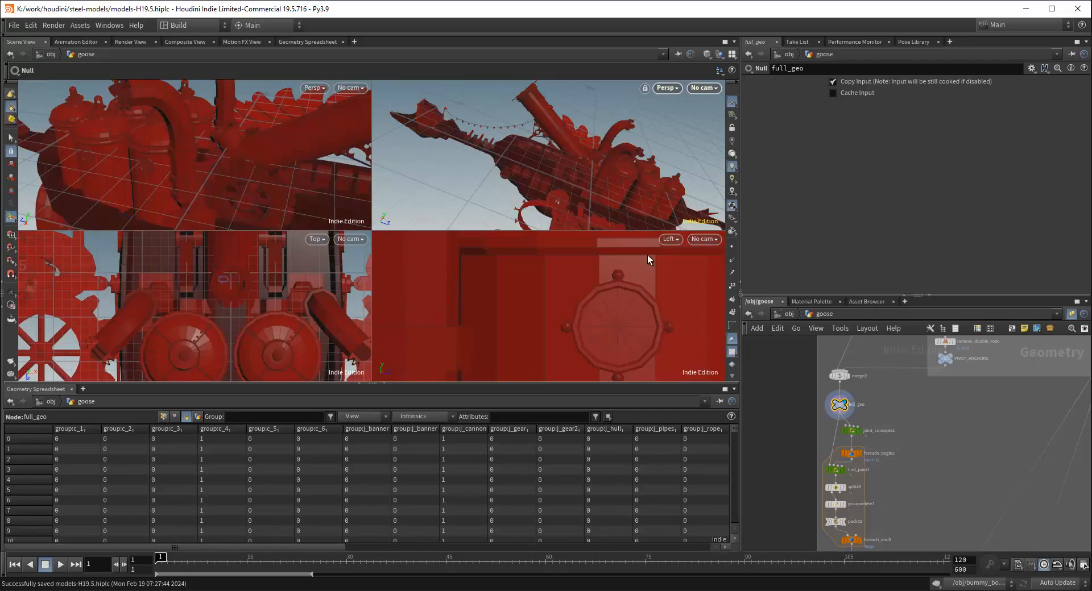
{"action": "scroll", "coordinate": [900, 440], "scroll_direction": "up", "scroll_amount": 3}
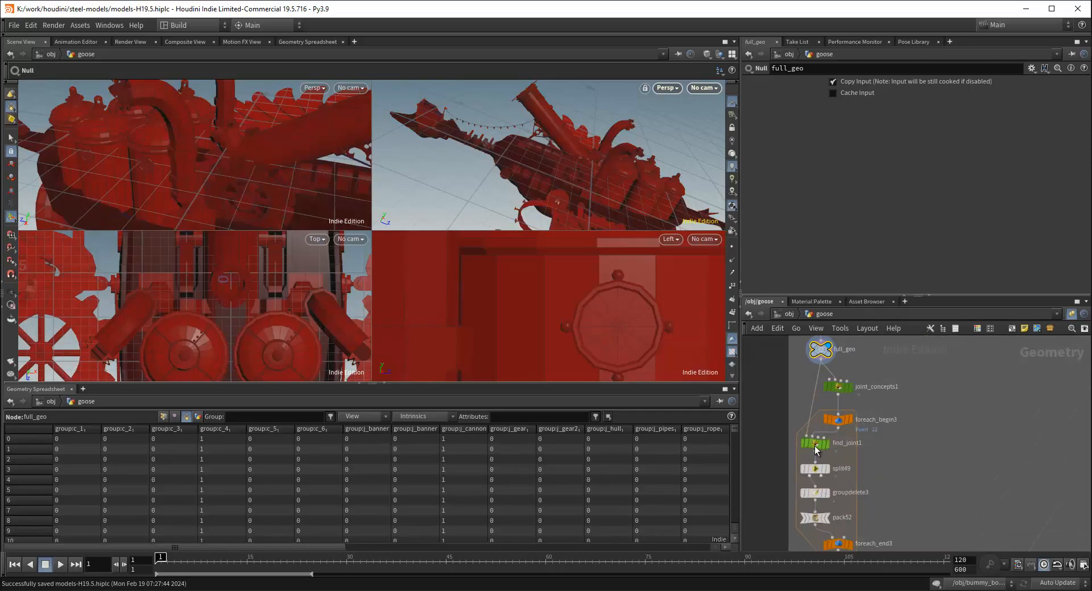
Display the joint_concepts1 wrangle and read its VEX code, its inputs and its link into the for-each block
{"action": "left_click", "coordinate": [842, 388]}
{"action": "left_click", "coordinate": [854, 372]}
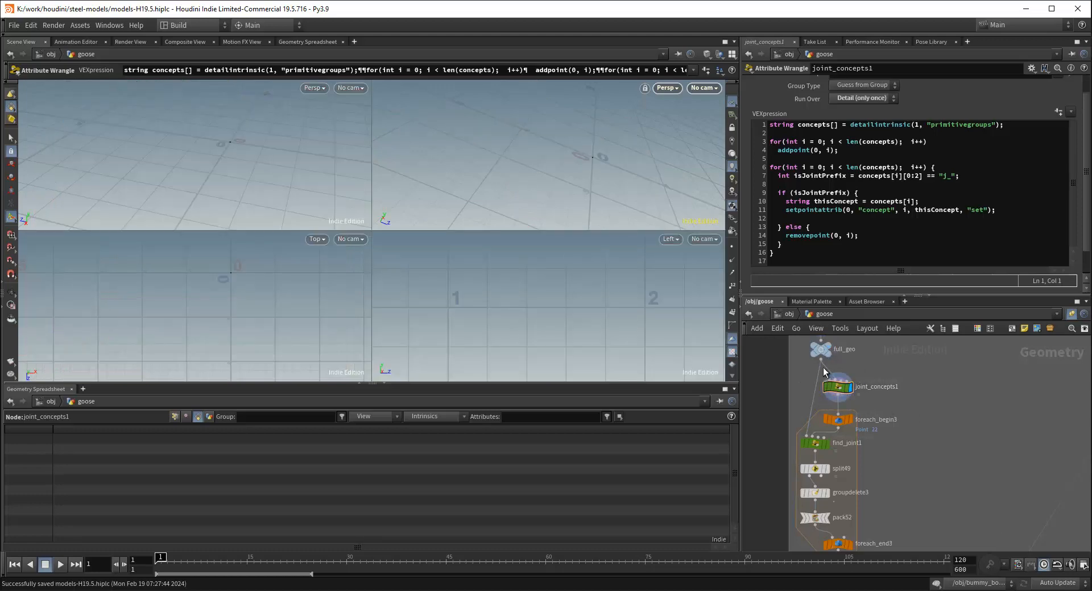
{"action": "scroll", "coordinate": [824, 372], "scroll_direction": "up", "scroll_amount": 5}
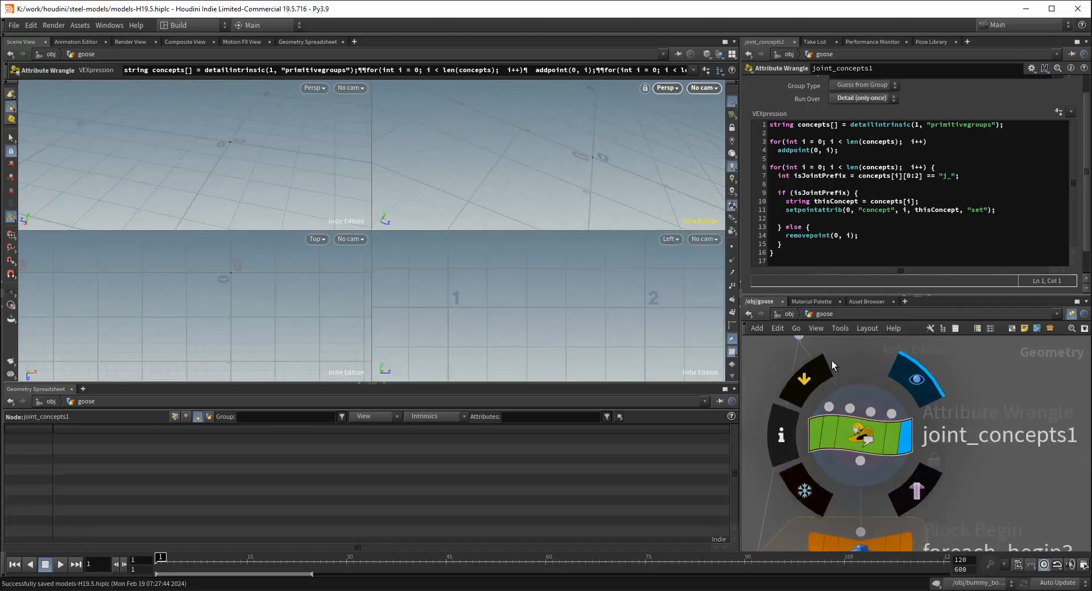
{"action": "scroll", "coordinate": [953, 408], "scroll_direction": "down", "scroll_amount": 2}
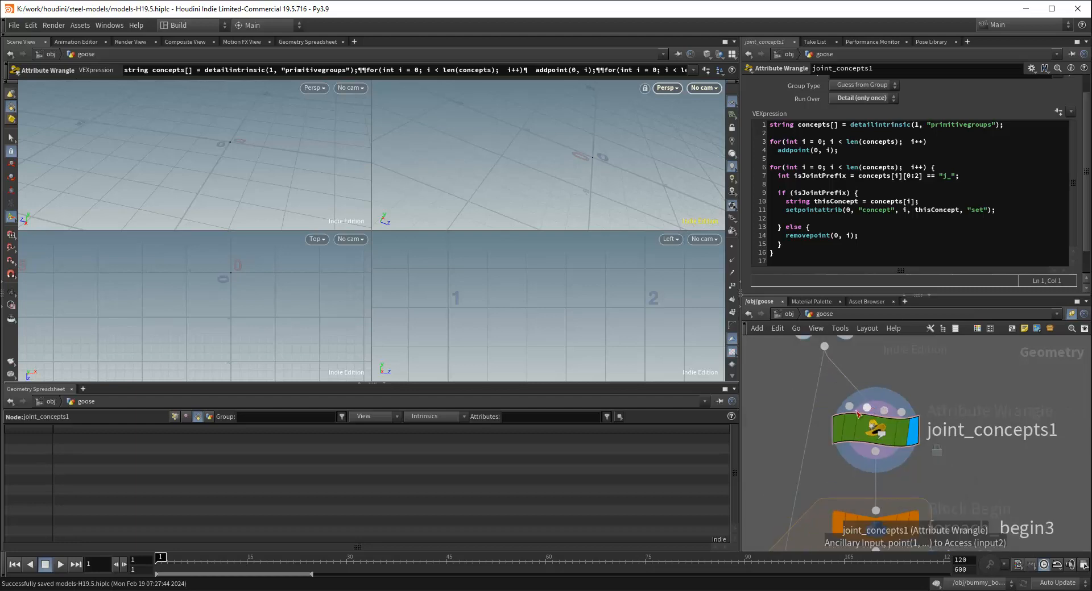
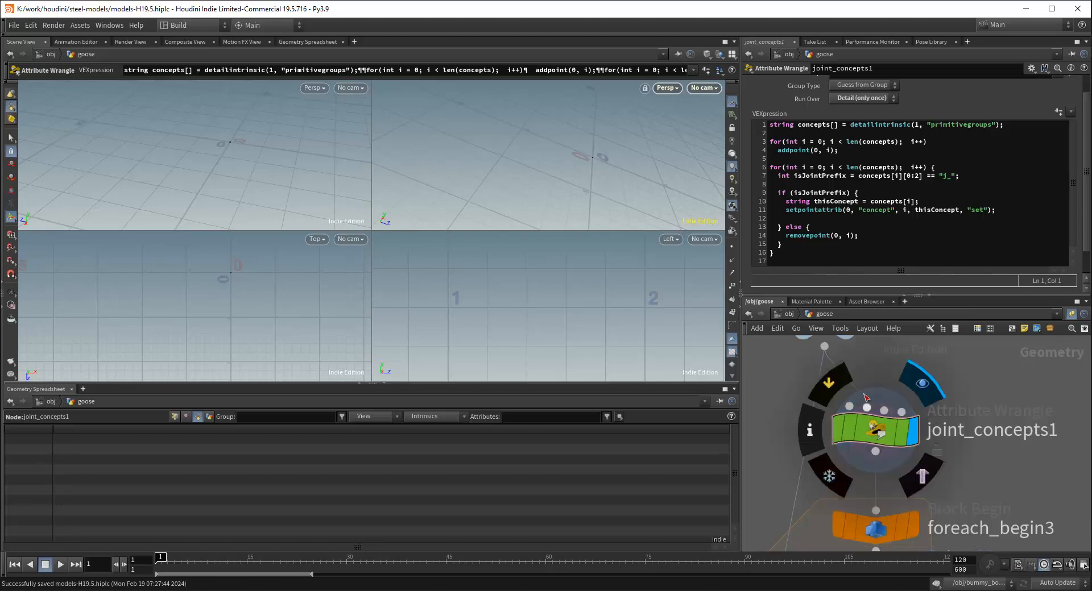
{"action": "scroll", "coordinate": [907, 433], "scroll_direction": "down", "scroll_amount": 3}
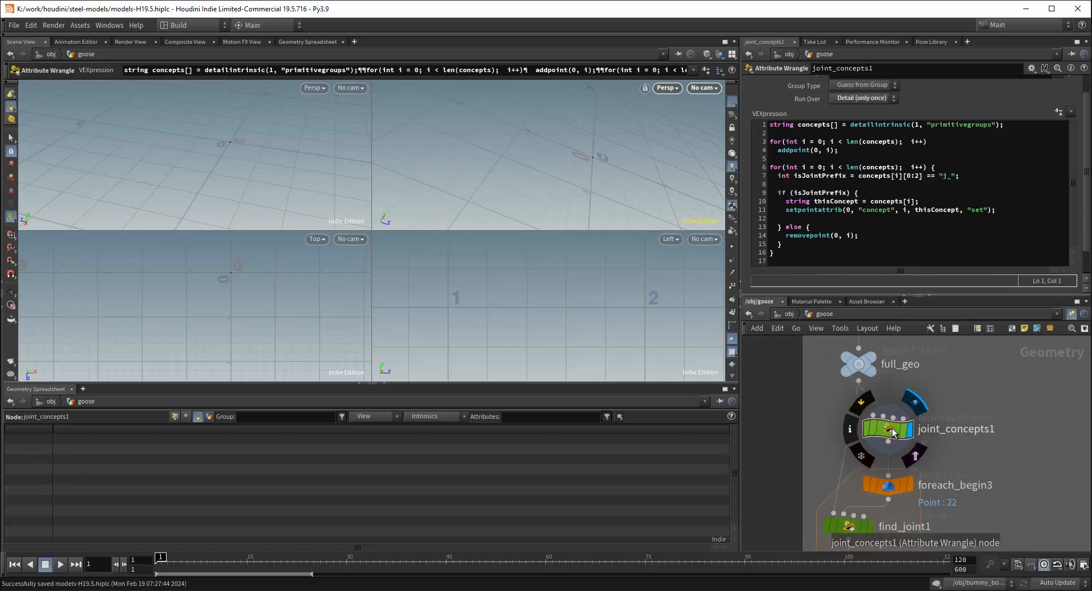
{"action": "scroll", "coordinate": [974, 448], "scroll_direction": "down", "scroll_amount": 1}
{"action": "middle_click_drag", "start_coordinate": [996, 458], "coordinate": [996, 410]}
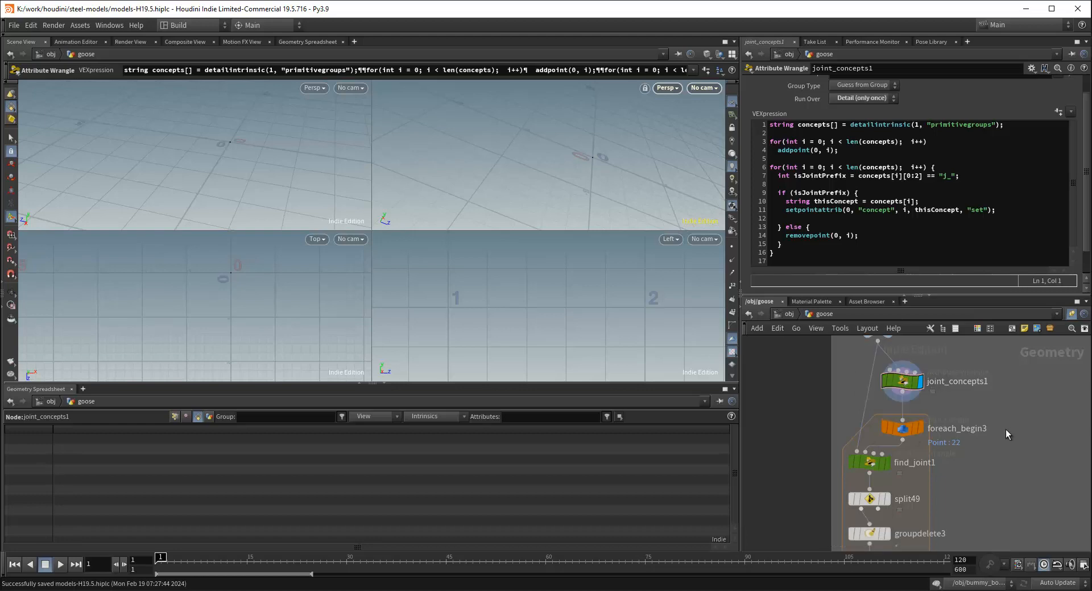
{"action": "middle_click_drag", "start_coordinate": [1006, 434], "coordinate": [1008, 389]}
{"action": "scroll", "coordinate": [890, 411], "scroll_direction": "up", "scroll_amount": 3}
{"action": "scroll", "coordinate": [841, 420], "scroll_direction": "down", "scroll_amount": 1}
{"action": "scroll", "coordinate": [842, 420], "scroll_direction": "down", "scroll_amount": 3}
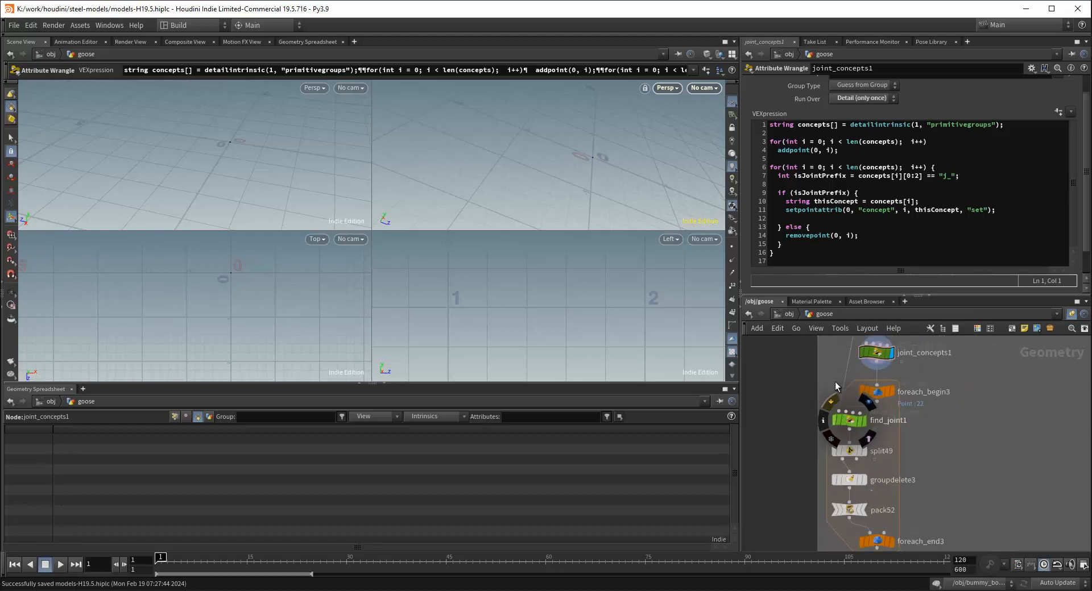
{"action": "middle_click_drag", "start_coordinate": [835, 389], "coordinate": [845, 341]}
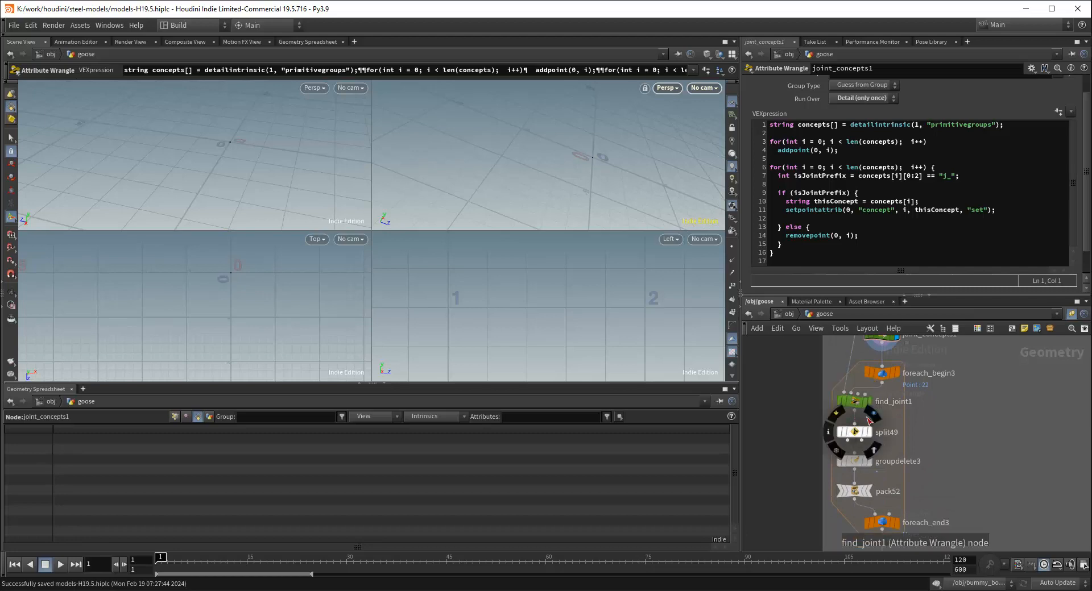
Inspect the parameters of the find_joint1, split49, groupdelete3 and pack52 nodes inside the for-each block
{"action": "left_click", "coordinate": [856, 434]}
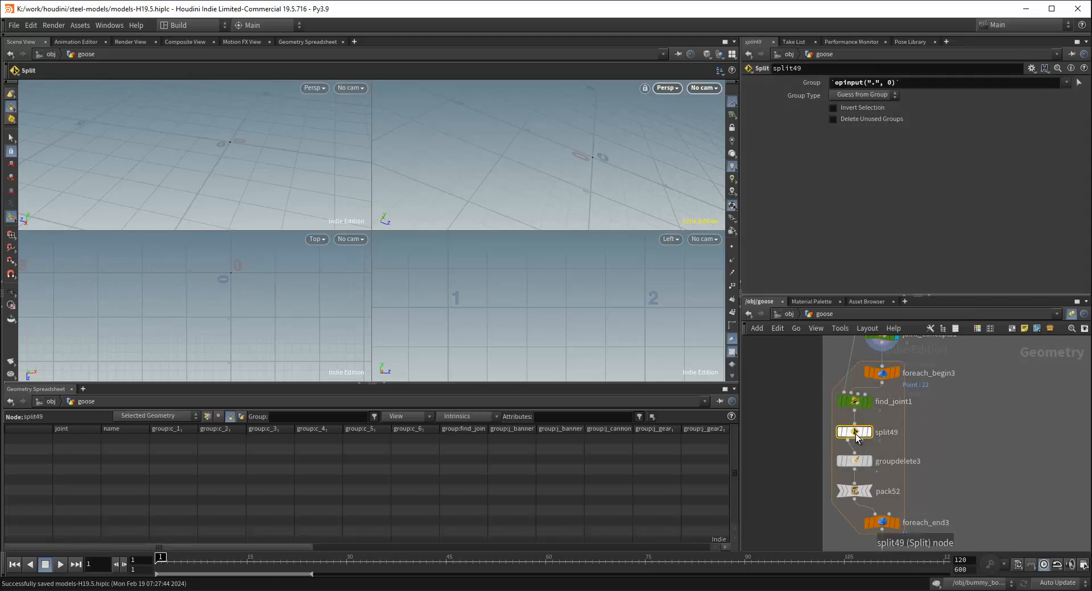
{"action": "left_click", "coordinate": [847, 403]}
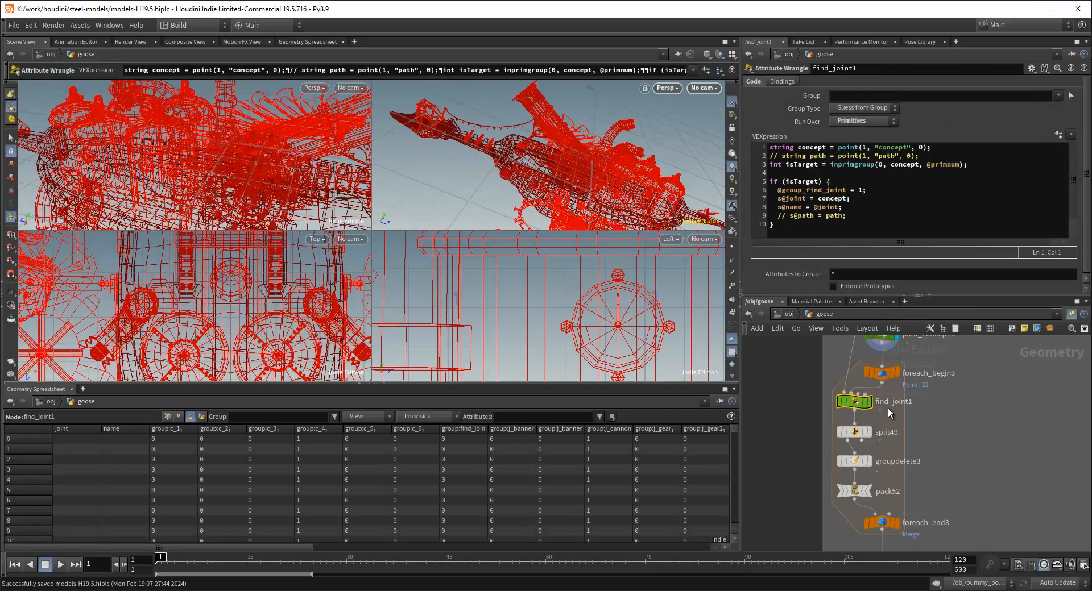
{"action": "middle_click_drag", "start_coordinate": [952, 438], "coordinate": [943, 432]}
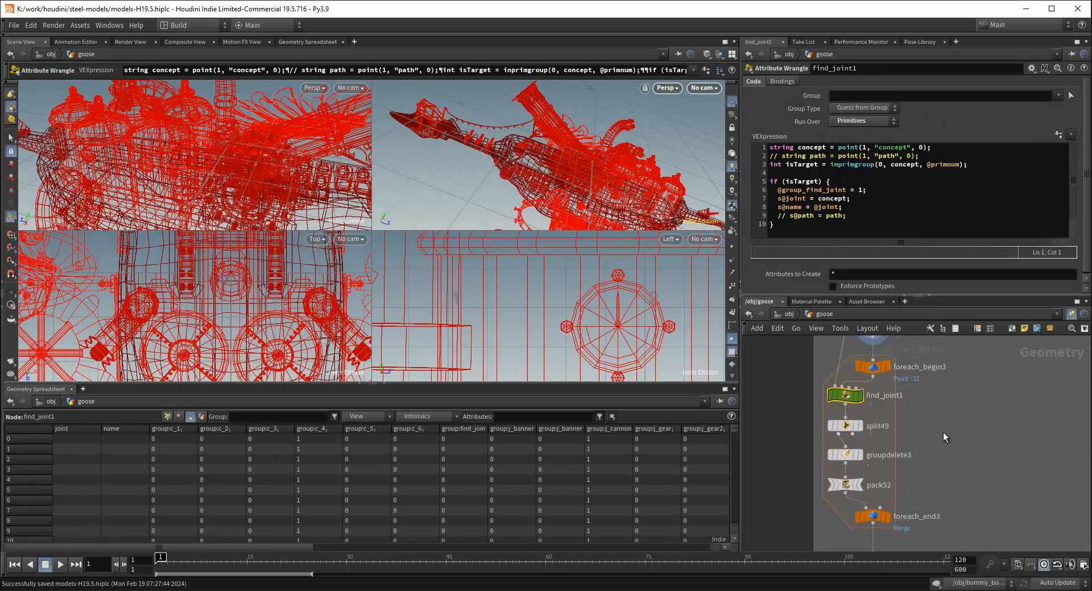
{"action": "left_click", "coordinate": [844, 460]}
{"action": "left_click", "coordinate": [846, 487]}
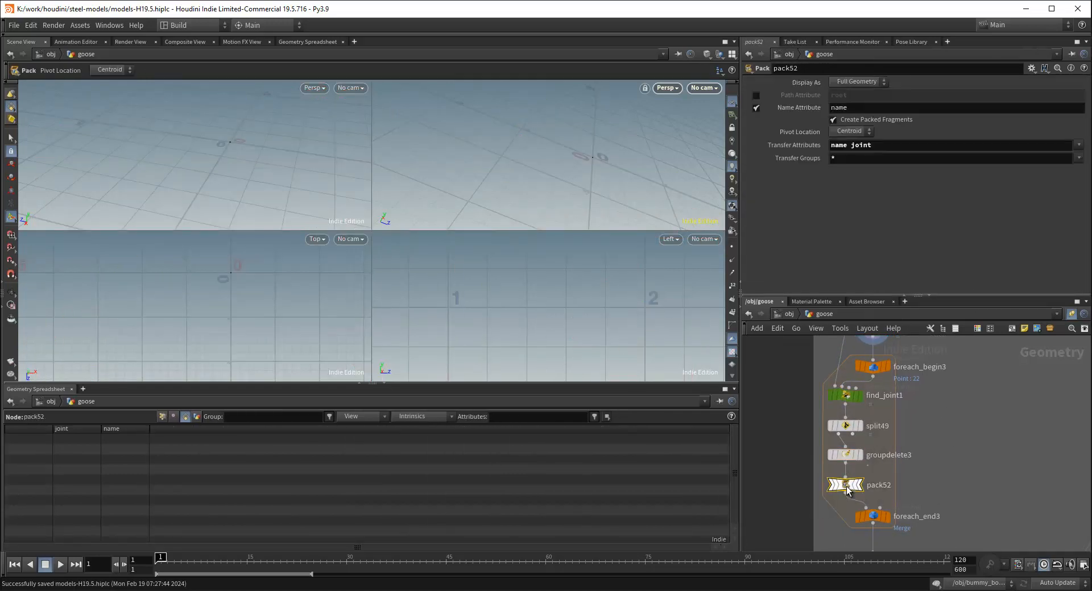
{"action": "left_click", "coordinate": [848, 398]}
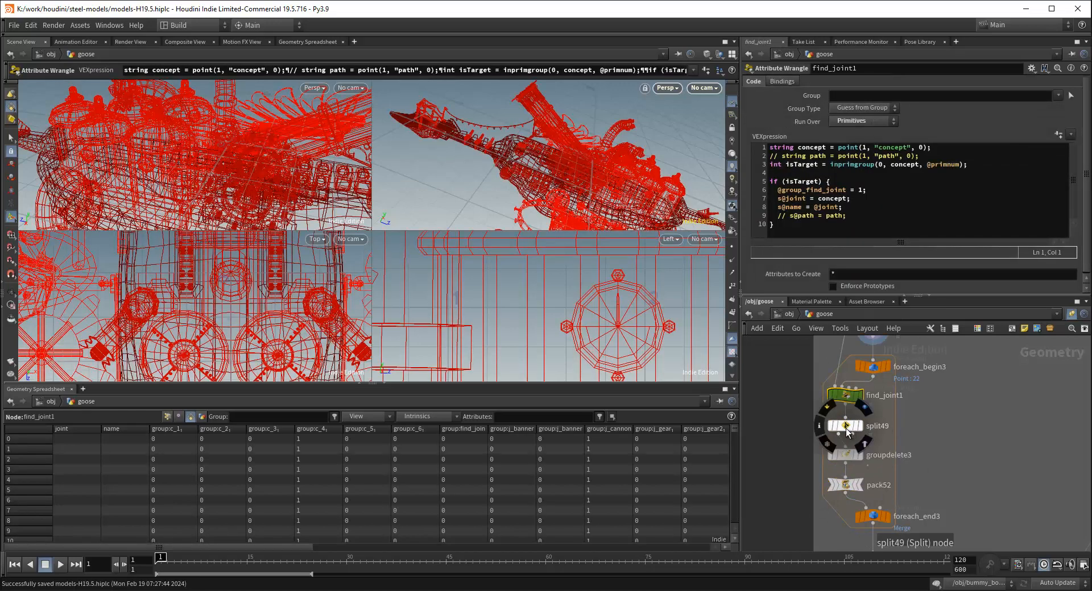
{"action": "left_click", "coordinate": [845, 430]}
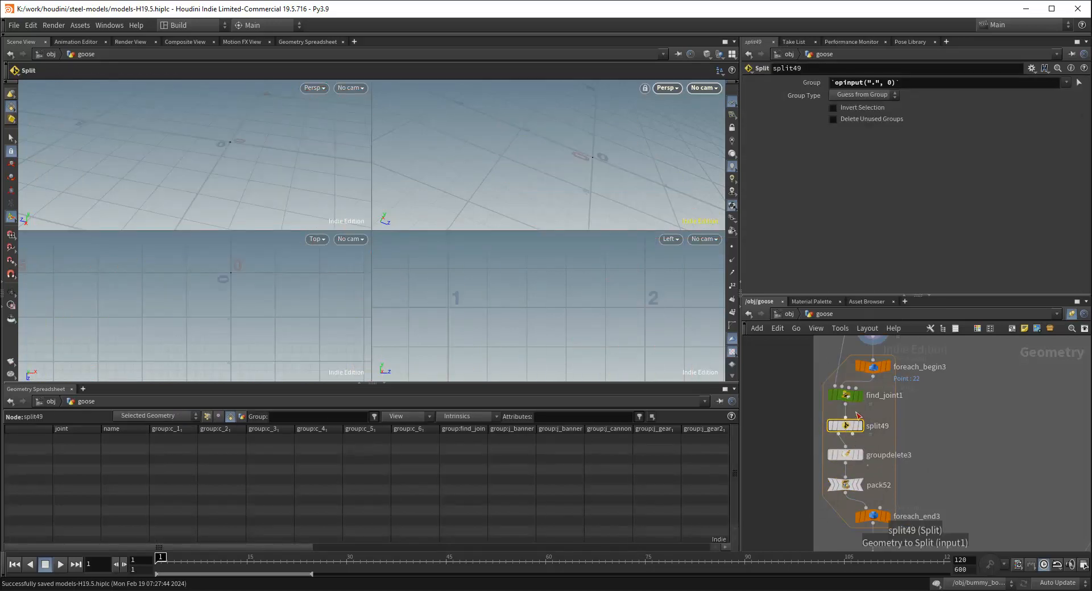
{"action": "left_click", "coordinate": [846, 395]}
Examine the lower part of the goose network, from extract_named_relationships through auto_path and WITH_HEIRARCHY to OUT
{"action": "scroll", "coordinate": [957, 407], "scroll_direction": "down", "scroll_amount": 1}
{"action": "scroll", "coordinate": [957, 403], "scroll_direction": "down", "scroll_amount": 5}
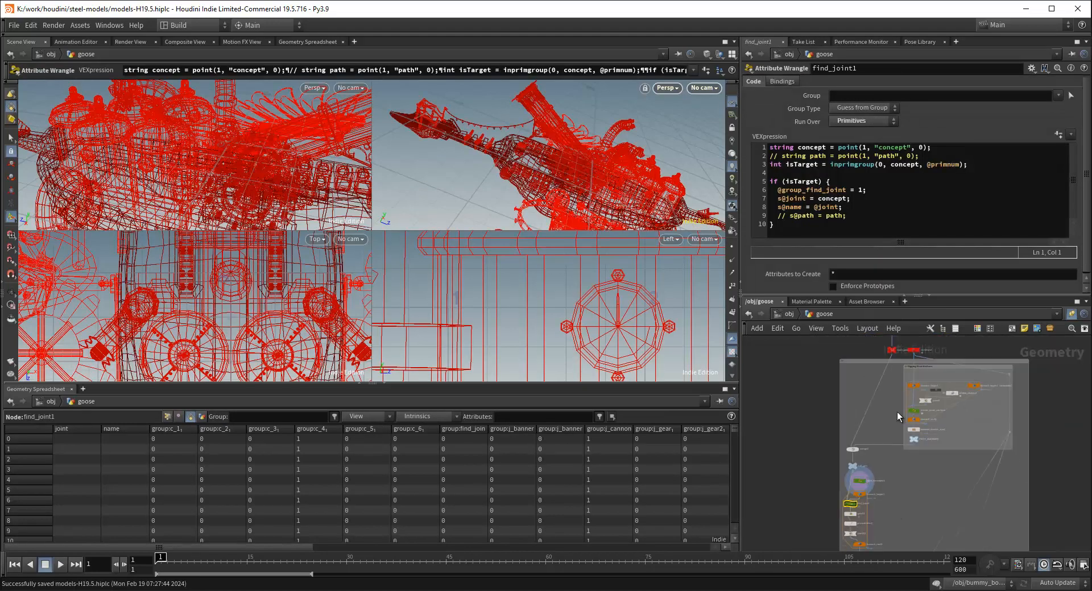
{"action": "scroll", "coordinate": [960, 399], "scroll_direction": "up", "scroll_amount": 2}
{"action": "scroll", "coordinate": [969, 405], "scroll_direction": "down", "scroll_amount": 4}
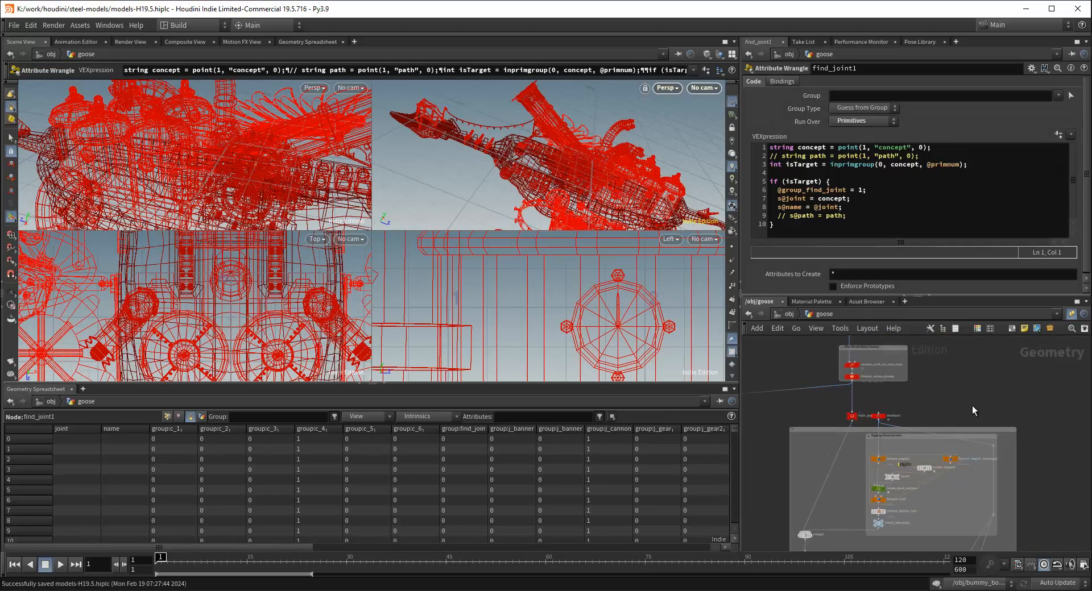
{"action": "middle_click_drag", "start_coordinate": [1019, 537], "coordinate": [991, 401]}
{"action": "scroll", "coordinate": [929, 425], "scroll_direction": "up", "scroll_amount": 5}
{"action": "middle_click_drag", "start_coordinate": [950, 475], "coordinate": [990, 425]}
{"action": "scroll", "coordinate": [872, 485], "scroll_direction": "up", "scroll_amount": 2}
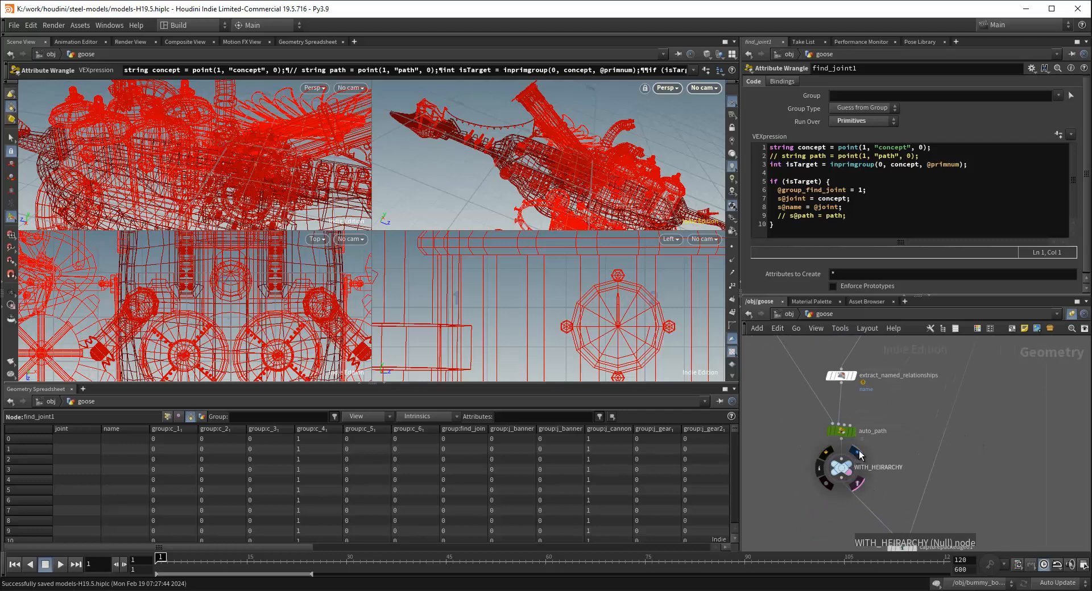
{"action": "scroll", "coordinate": [962, 469], "scroll_direction": "down", "scroll_amount": 2}
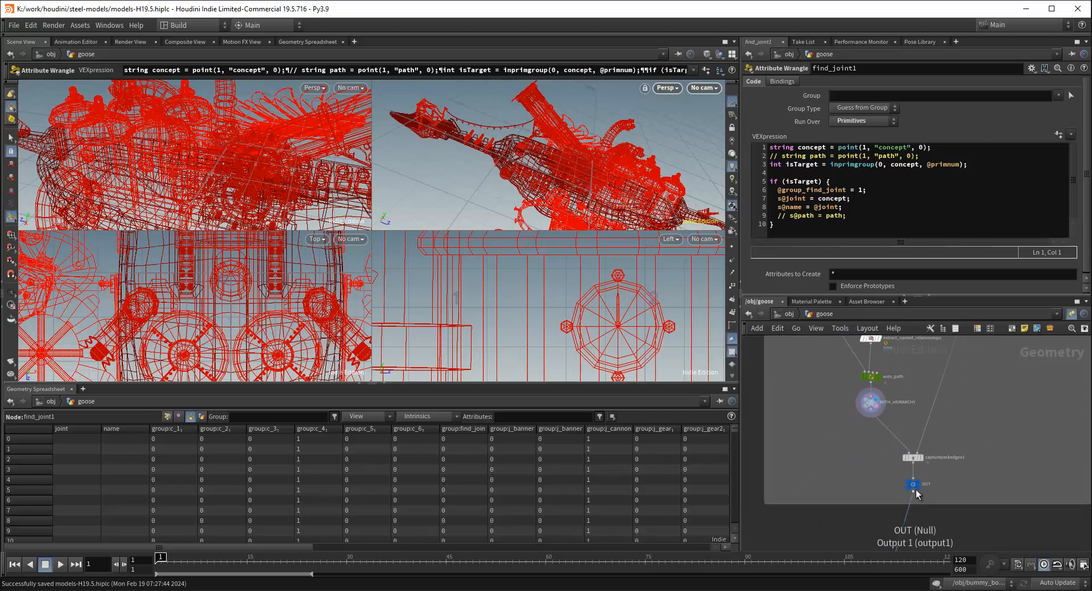
{"action": "mouse_move", "coordinate": [978, 519]}
{"action": "middle_mouse_down"}
{"action": "mouse_move", "coordinate": [969, 463]}
{"action": "mouse_move", "coordinate": [959, 523]}
{"action": "middle_mouse_up"}
{"action": "mouse_move", "coordinate": [903, 435]}
{"action": "middle_mouse_down"}
{"action": "mouse_move", "coordinate": [925, 501]}
{"action": "mouse_move", "coordinate": [886, 477]}
{"action": "middle_mouse_up"}
Examine how the PIVOT_ANCHORS branch joins the merge above the full_geo null
{"action": "left_click", "coordinate": [833, 427]}
{"action": "scroll", "coordinate": [908, 424], "scroll_direction": "down", "scroll_amount": 1}
{"action": "middle_click_drag", "start_coordinate": [912, 421], "coordinate": [887, 540]}
{"action": "scroll", "coordinate": [885, 442], "scroll_direction": "up", "scroll_amount": 2}
{"action": "middle_click_drag", "start_coordinate": [835, 441], "coordinate": [859, 391]}
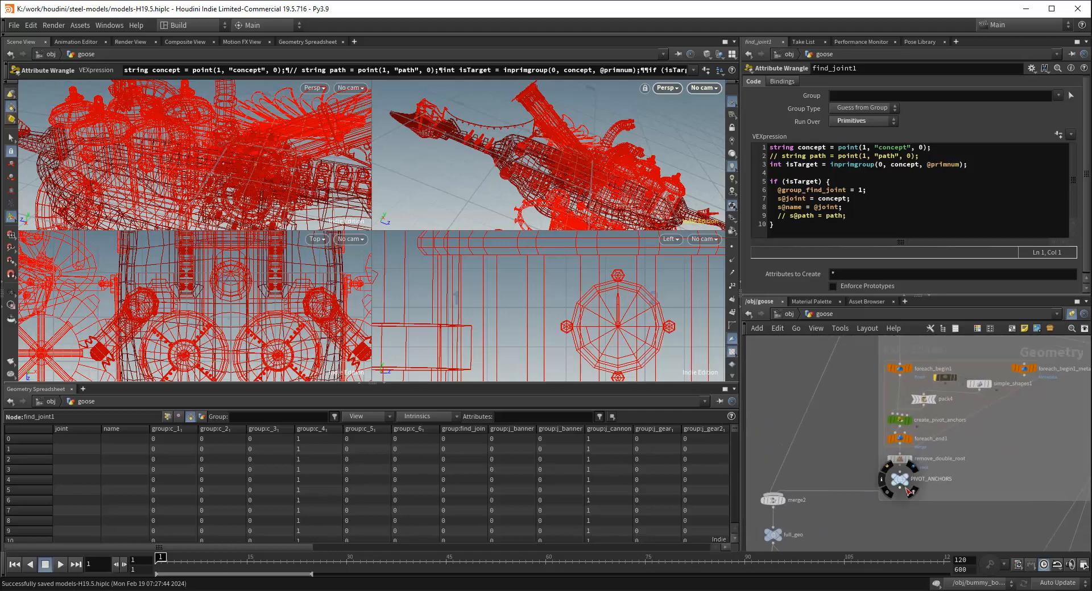
{"action": "scroll", "coordinate": [837, 440], "scroll_direction": "down", "scroll_amount": 1}
{"action": "middle_click_drag", "start_coordinate": [837, 439], "coordinate": [861, 412]}
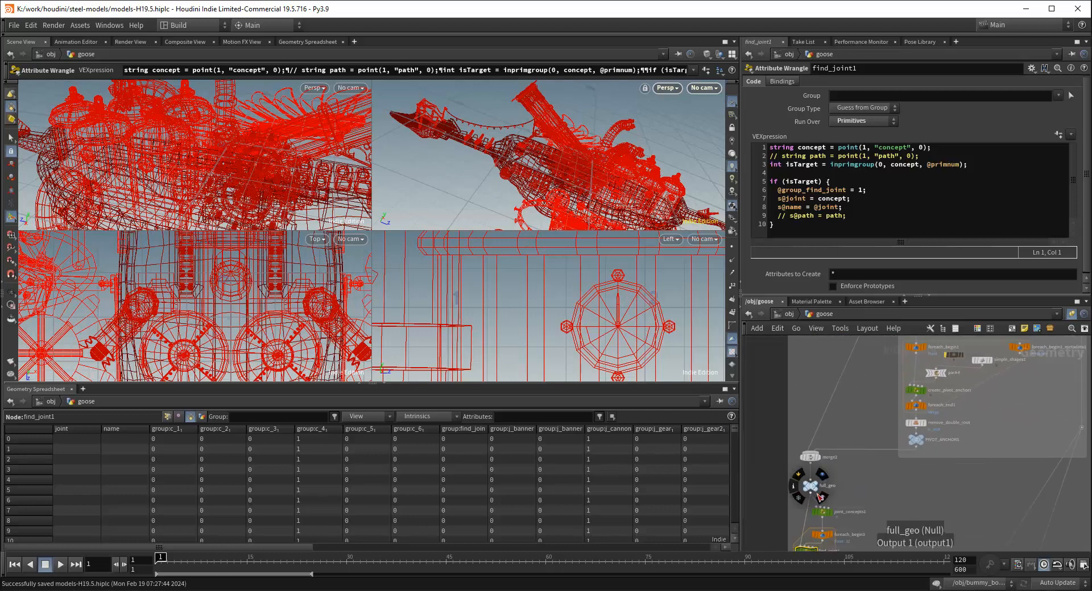
Examine the goose model from the side and up close in the perspective viewport
{"action": "left_click_drag", "start_coordinate": [607, 181], "coordinate": [574, 157], "text": "alt"}
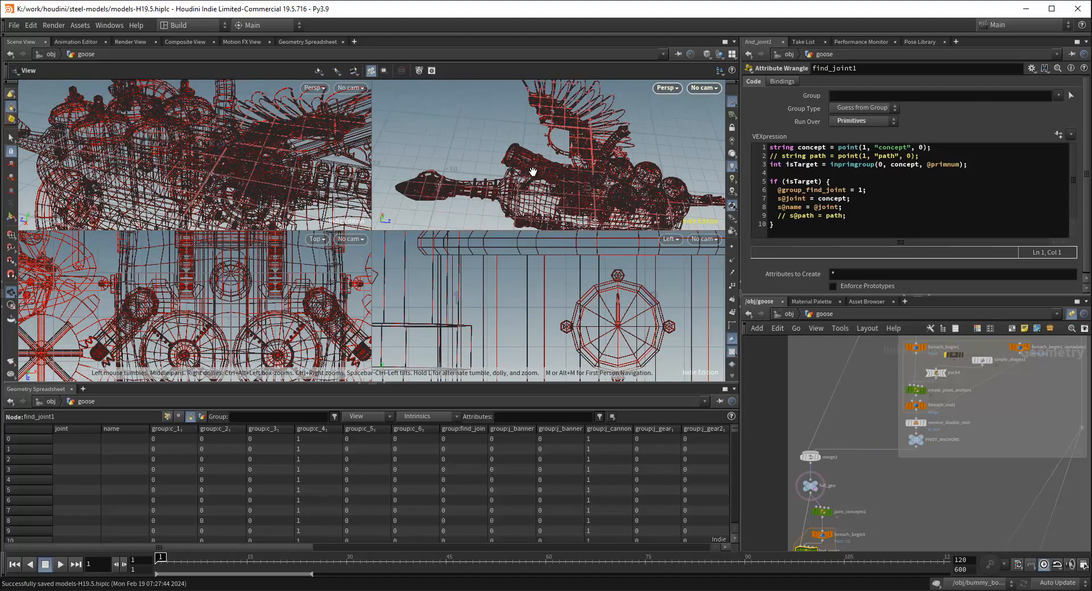
{"action": "middle_click_drag", "start_coordinate": [574, 156], "coordinate": [594, 142], "text": "alt"}
{"action": "scroll", "coordinate": [598, 140], "scroll_direction": "up", "scroll_amount": 2}
{"action": "left_click_drag", "start_coordinate": [598, 140], "coordinate": [533, 162]}
Display the main_geo node above the Rigging Pivot Anchors box in the viewports
{"action": "scroll", "coordinate": [840, 397], "scroll_direction": "down", "scroll_amount": 3}
{"action": "scroll", "coordinate": [841, 396], "scroll_direction": "down", "scroll_amount": 1}
{"action": "middle_click_drag", "start_coordinate": [858, 359], "coordinate": [846, 421]}
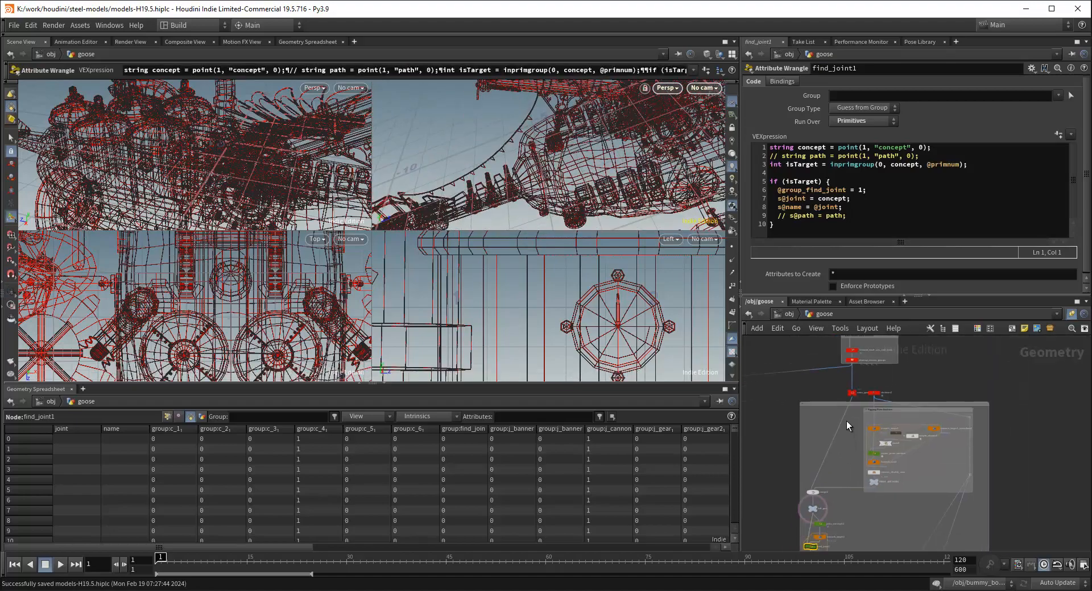
{"action": "scroll", "coordinate": [850, 402], "scroll_direction": "up", "scroll_amount": 4}
{"action": "left_click", "coordinate": [868, 372]}
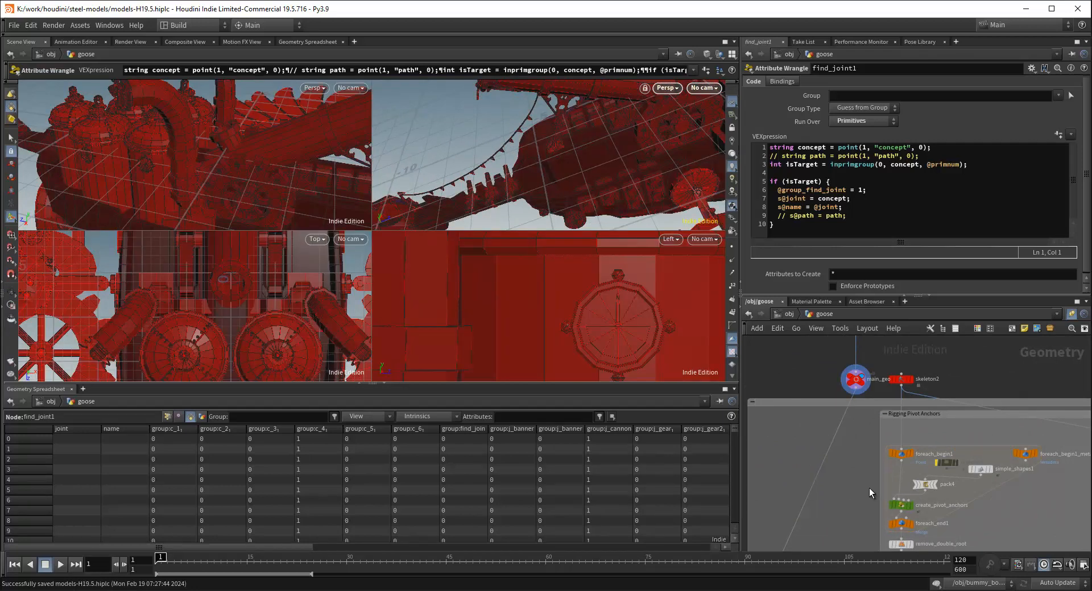
{"action": "middle_click_drag", "start_coordinate": [869, 488], "coordinate": [838, 445]}
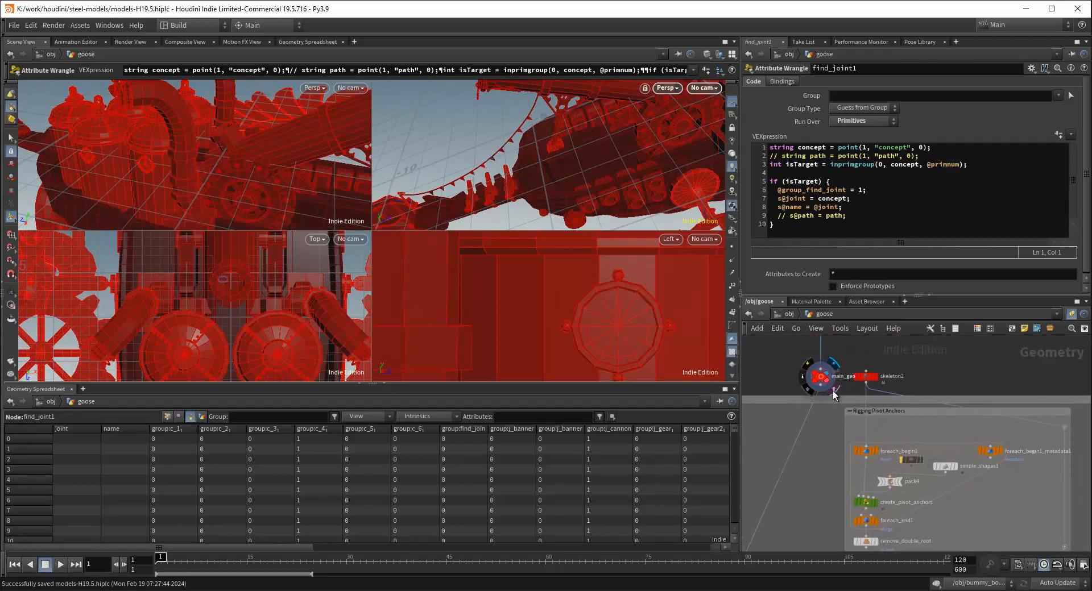
Place a joint on the goose's body near the base of the neck using the skeleton2 node, ending the chain there
{"action": "left_click", "coordinate": [876, 378]}
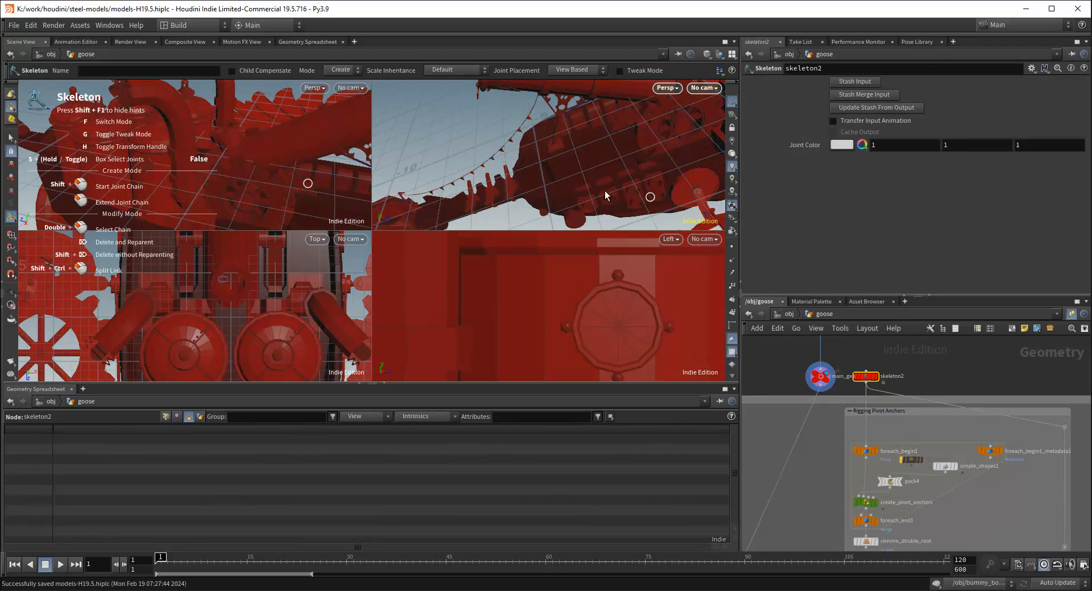
{"action": "scroll", "coordinate": [630, 153], "scroll_direction": "down", "scroll_amount": 2}
{"action": "left_click_drag", "start_coordinate": [630, 153], "coordinate": [586, 190]}
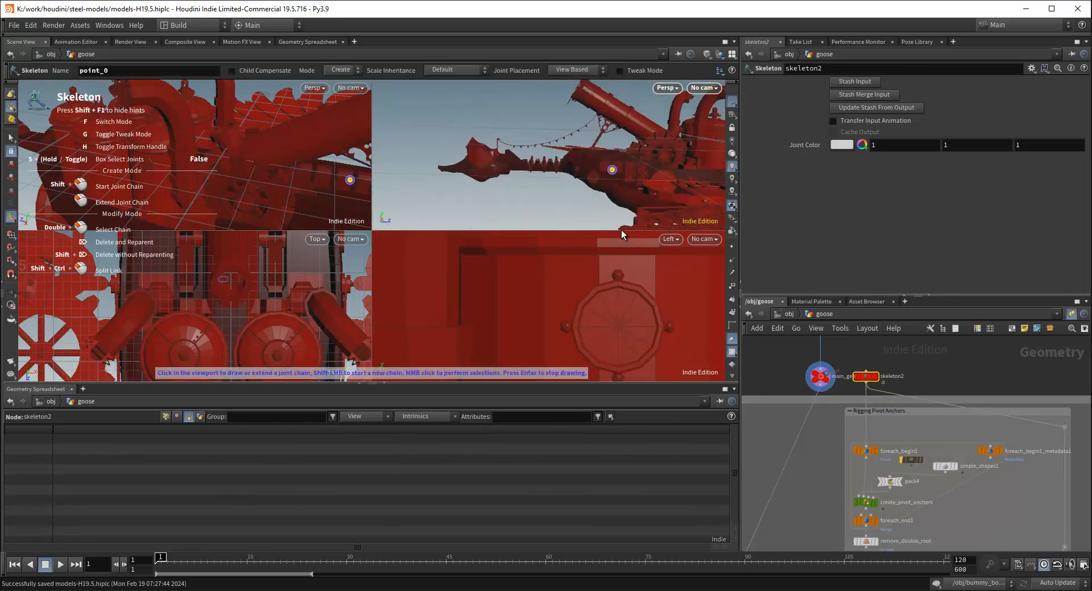
{"action": "key", "text": "Return"}
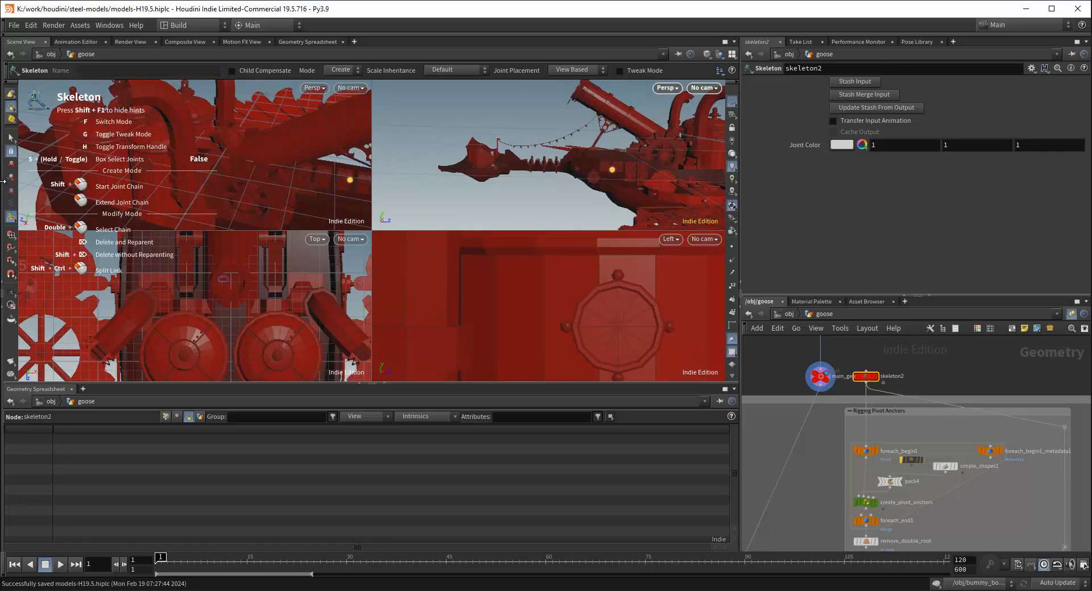
Switch the Skeleton tool to Modify mode and select the joint placed on the goose's body
{"action": "left_click", "coordinate": [342, 69]}
{"action": "left_click", "coordinate": [340, 92]}
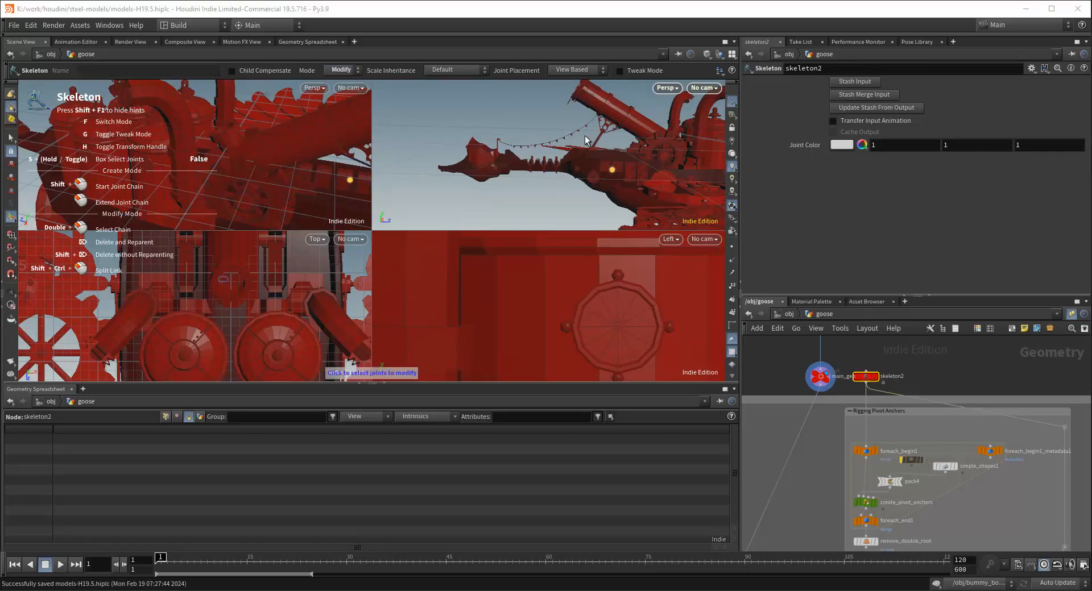
{"action": "left_click", "coordinate": [613, 172]}
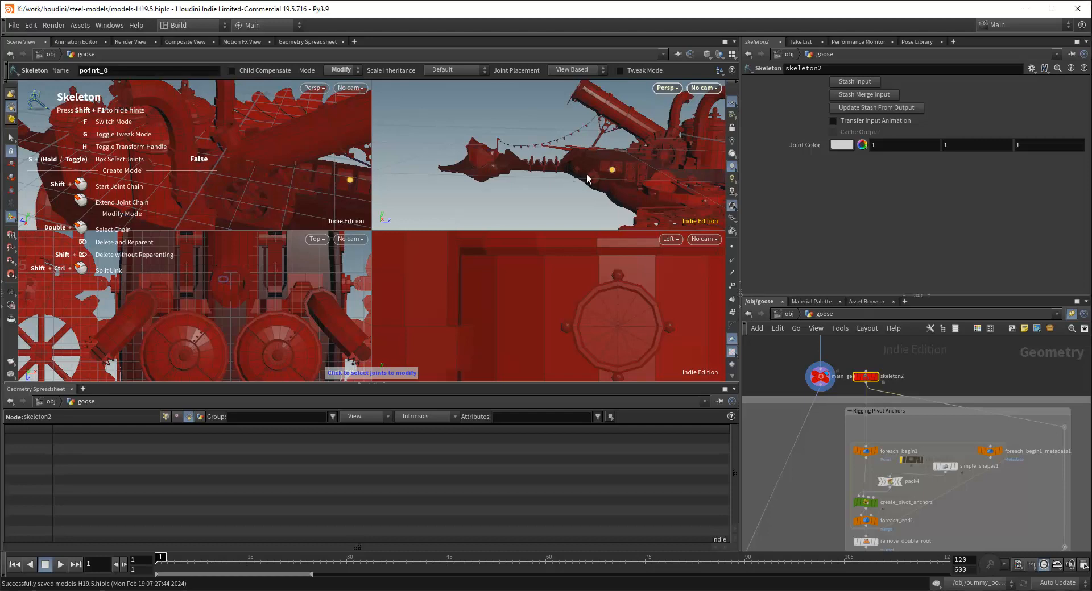
Reset the selected joint's translation to 0 on all three axes and rename the joint root
{"action": "key", "text": "p"}
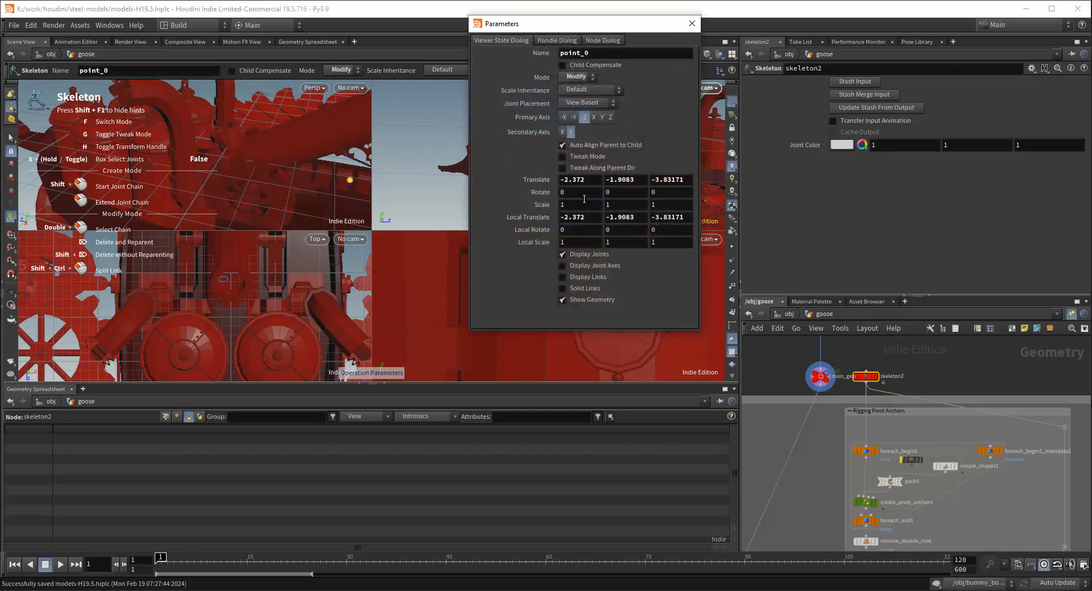
{"action": "left_click", "coordinate": [589, 183]}
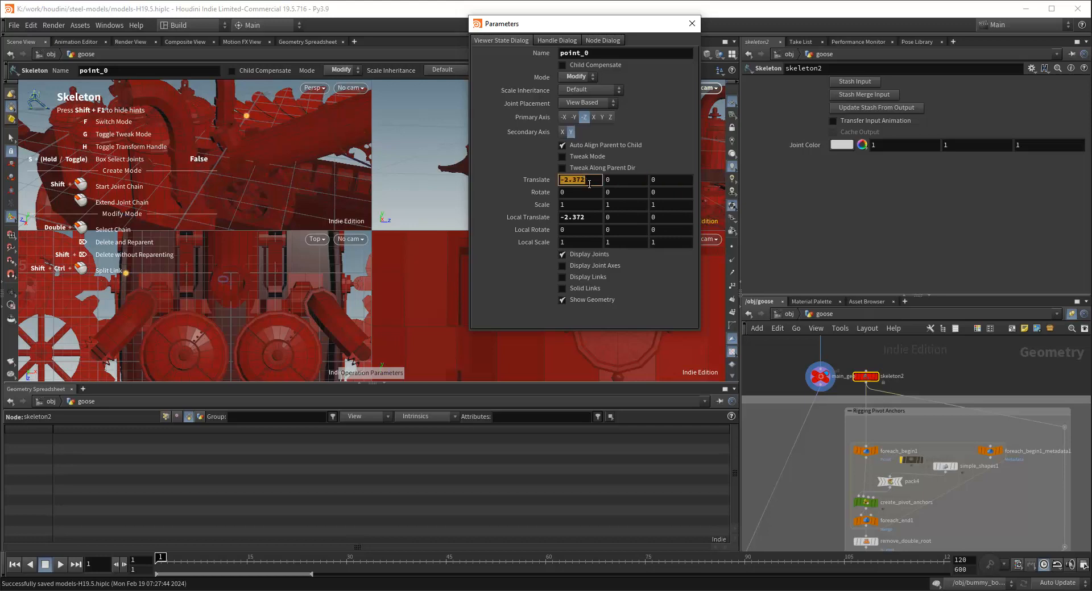
{"action": "left_click", "coordinate": [590, 192]}
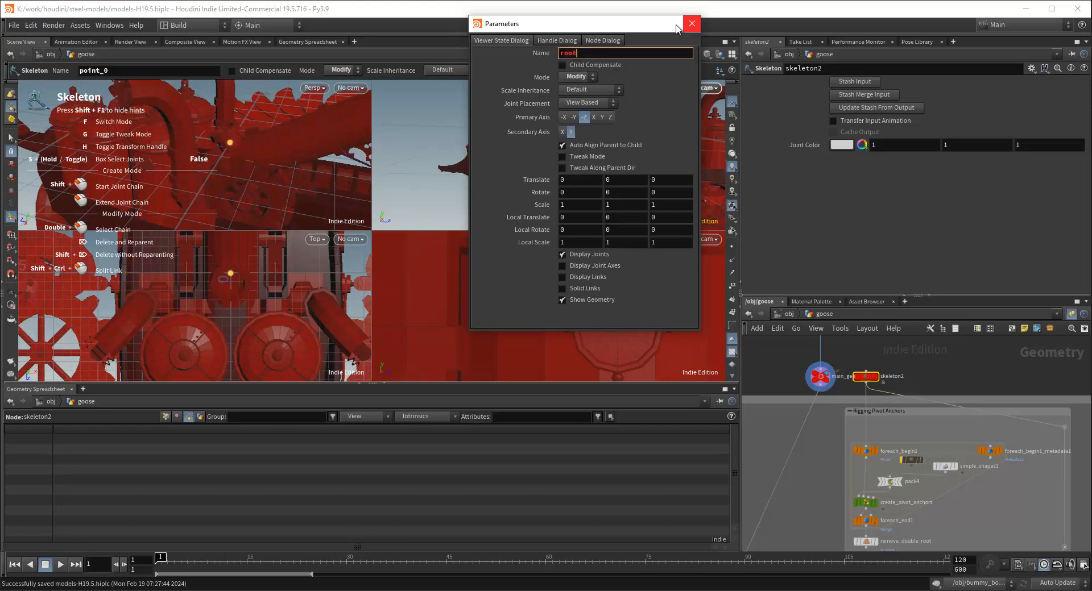
{"action": "left_click", "coordinate": [685, 25]}
Examine the root joint's position on the goose model from several angles in the perspective viewport
{"action": "left_click", "coordinate": [910, 359]}
{"action": "scroll", "coordinate": [624, 178], "scroll_direction": "down", "scroll_amount": 4}
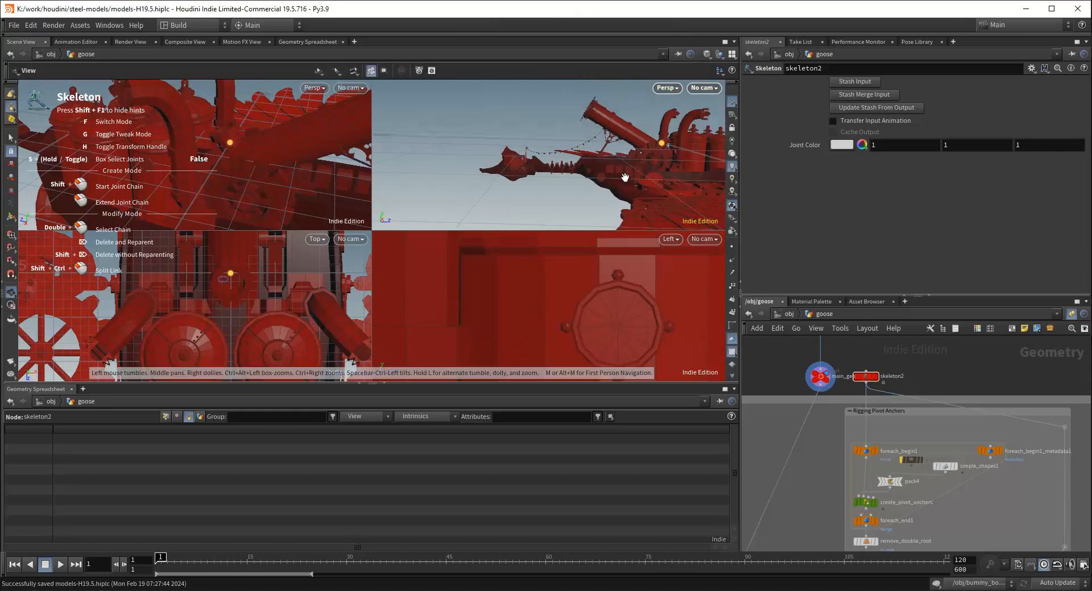
{"action": "middle_click_drag", "start_coordinate": [624, 178], "coordinate": [550, 185], "text": "alt"}
{"action": "left_click_drag", "start_coordinate": [550, 184], "coordinate": [566, 111], "text": "alt"}
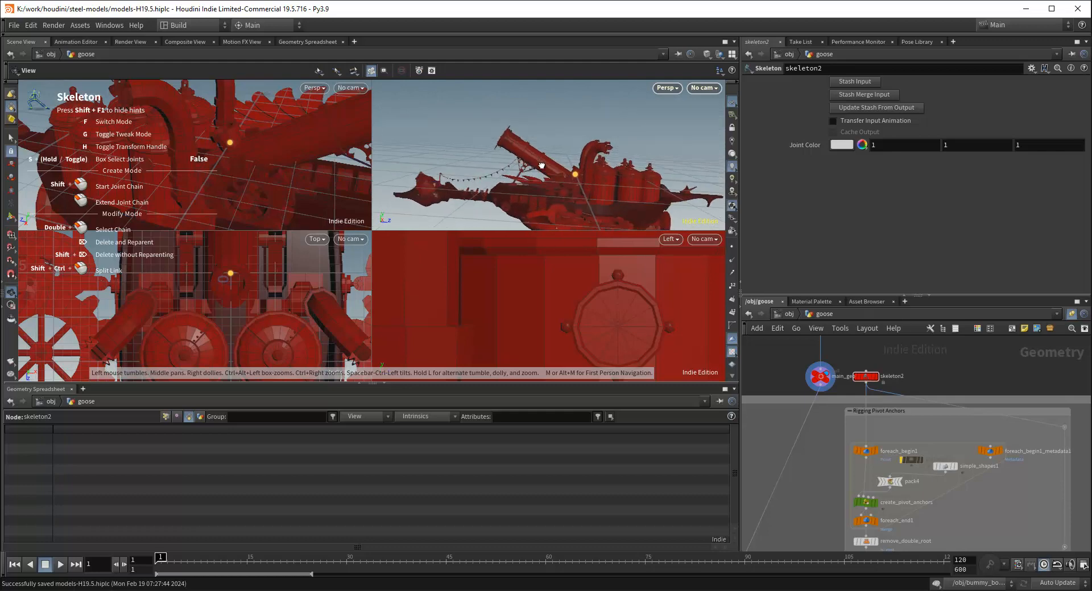
{"action": "key", "text": "Return"}
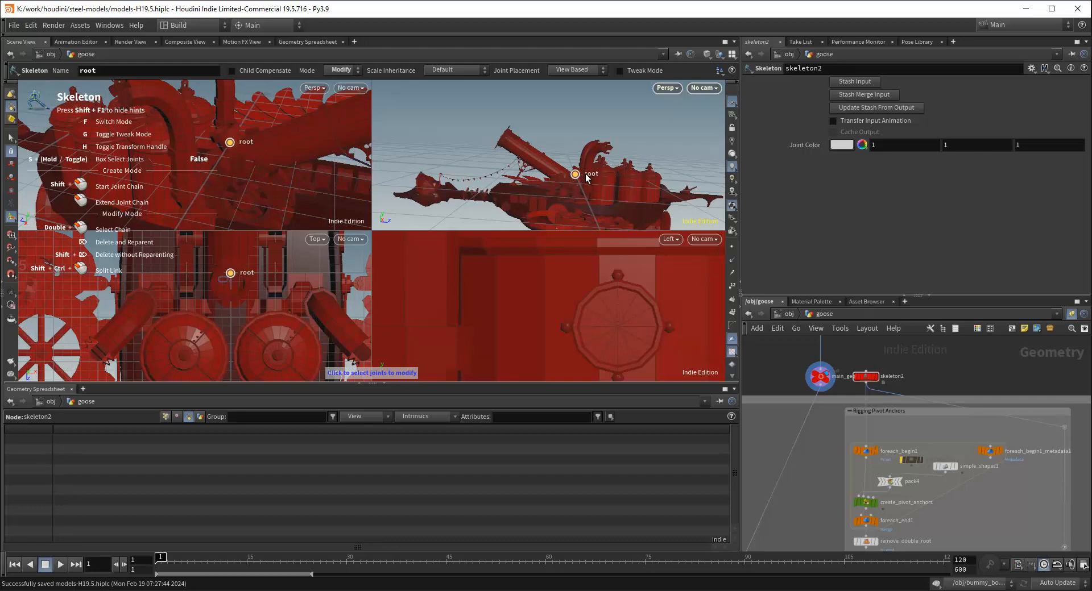
{"action": "key", "text": "Escape"}
{"action": "left_click_drag", "start_coordinate": [540, 188], "coordinate": [580, 200]}
{"action": "key", "text": "Return"}
{"action": "scroll", "coordinate": [936, 409], "scroll_direction": "down", "scroll_amount": 2}
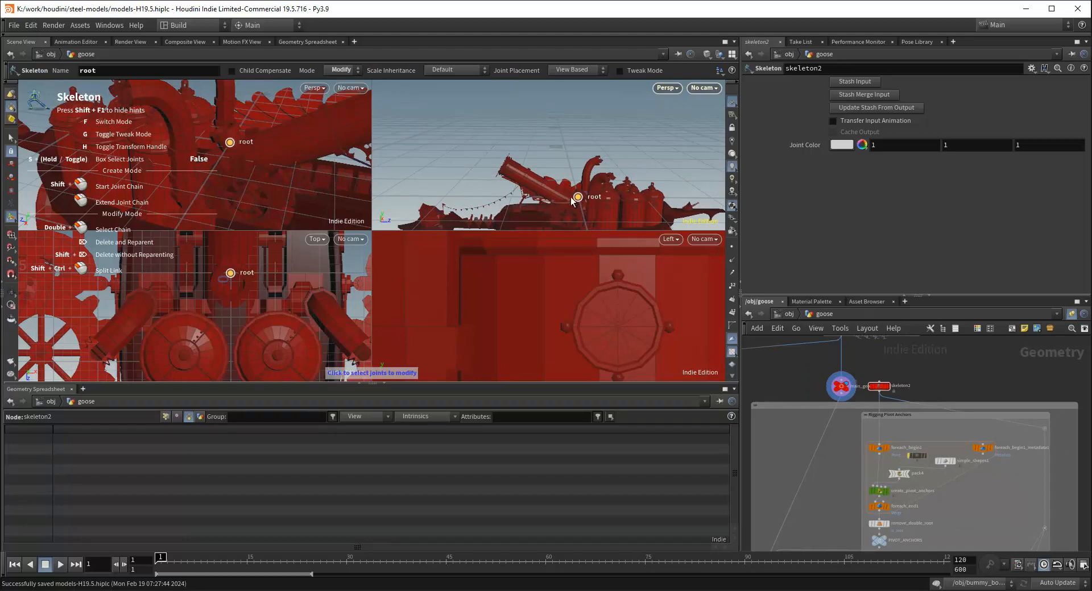
{"action": "key", "text": "Escape"}
{"action": "left_click_drag", "start_coordinate": [553, 190], "coordinate": [587, 181]}
Find the joint_concepts wrangle in the goose network and show its parameters
{"action": "scroll", "coordinate": [897, 373], "scroll_direction": "down", "scroll_amount": 2}
{"action": "scroll", "coordinate": [906, 375], "scroll_direction": "up", "scroll_amount": 3}
{"action": "scroll", "coordinate": [563, 179], "scroll_direction": "up", "scroll_amount": 4}
{"action": "scroll", "coordinate": [563, 179], "scroll_direction": "down", "scroll_amount": 2}
{"action": "scroll", "coordinate": [913, 375], "scroll_direction": "down", "scroll_amount": 3}
{"action": "scroll", "coordinate": [917, 439], "scroll_direction": "down", "scroll_amount": 1}
{"action": "mouse_move", "coordinate": [913, 375]}
{"action": "middle_mouse_down"}
{"action": "mouse_move", "coordinate": [917, 439]}
{"action": "mouse_move", "coordinate": [970, 335]}
{"action": "middle_mouse_up"}
{"action": "scroll", "coordinate": [916, 394], "scroll_direction": "down", "scroll_amount": 2}
{"action": "middle_click_drag", "start_coordinate": [936, 397], "coordinate": [1049, 451]}
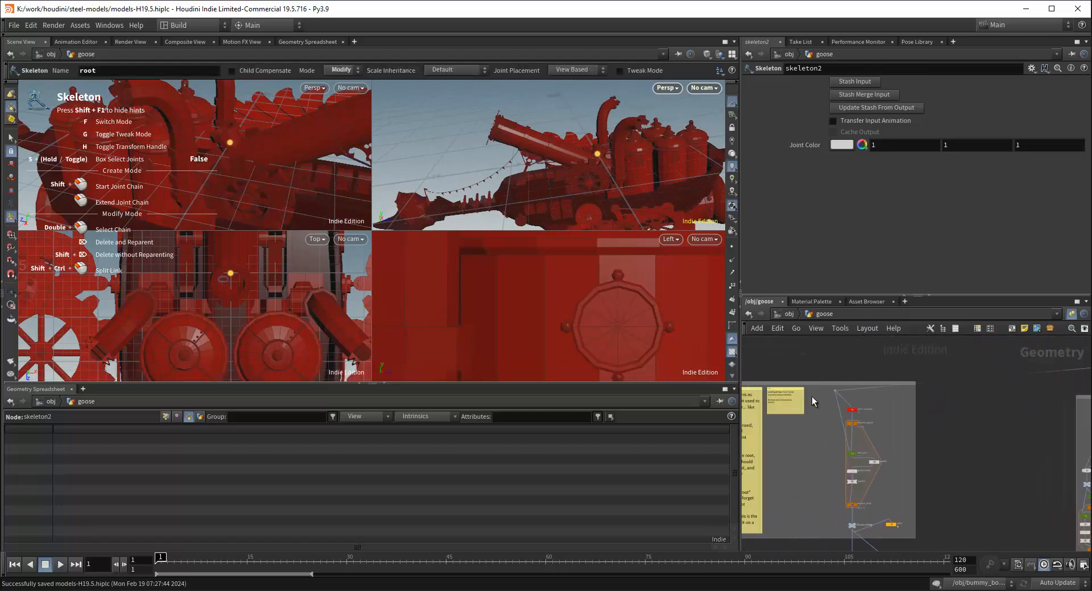
{"action": "scroll", "coordinate": [811, 397], "scroll_direction": "up", "scroll_amount": 3}
{"action": "scroll", "coordinate": [916, 432], "scroll_direction": "up", "scroll_amount": 2}
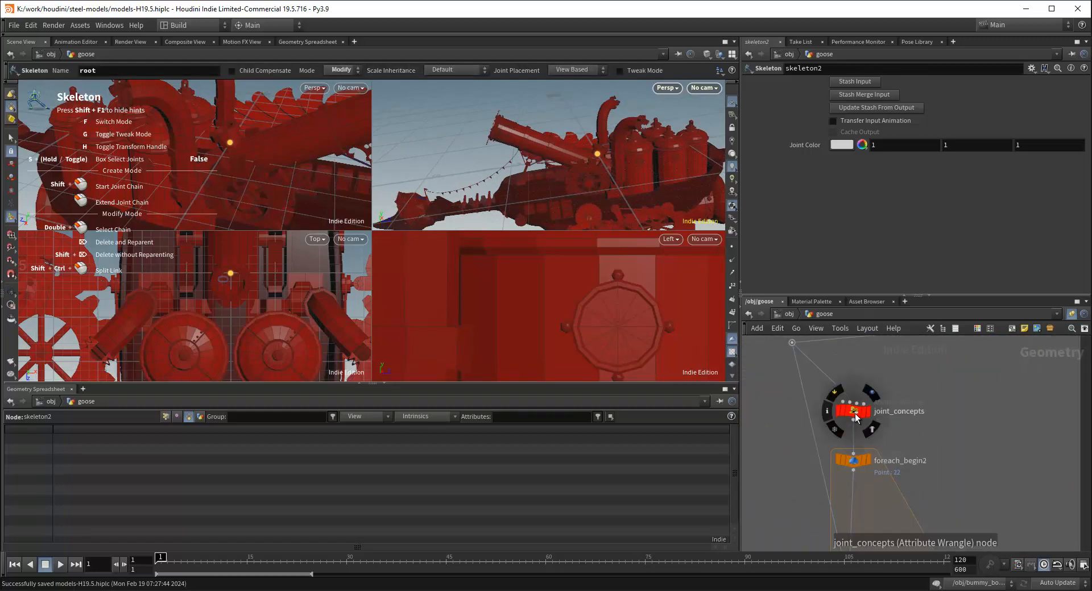
{"action": "scroll", "coordinate": [903, 407], "scroll_direction": "down", "scroll_amount": 2}
{"action": "scroll", "coordinate": [903, 408], "scroll_direction": "up", "scroll_amount": 2}
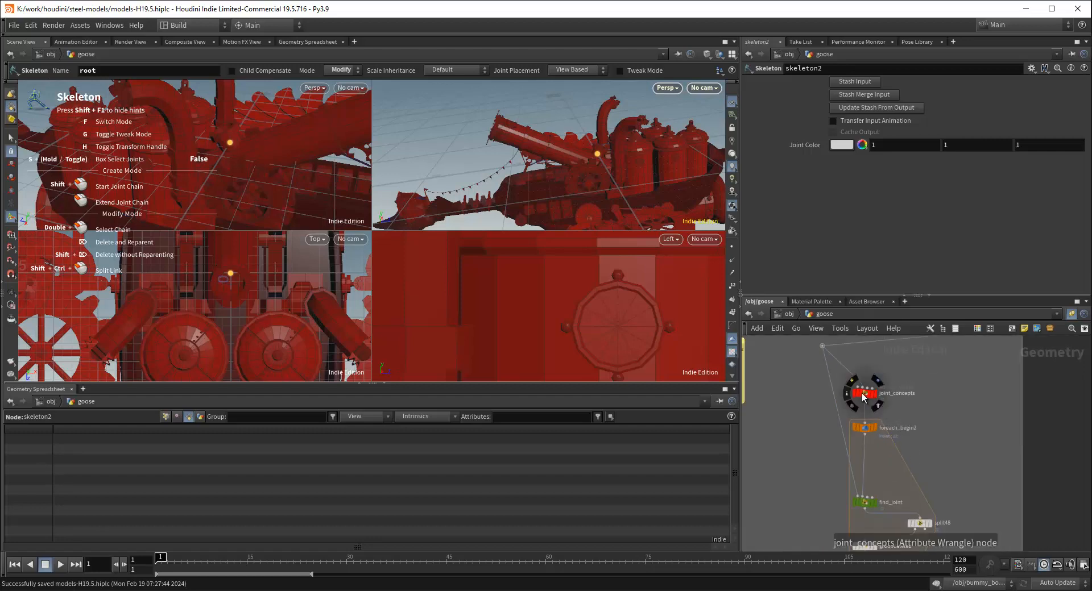
{"action": "left_click", "coordinate": [864, 392]}
Read the manual joint-to-path parenting assignments in the joint_concepts VEX code, from the hull parts to the wings
{"action": "scroll", "coordinate": [911, 200], "scroll_direction": "up", "scroll_amount": 3}
{"action": "scroll", "coordinate": [911, 200], "scroll_direction": "down", "scroll_amount": 1}
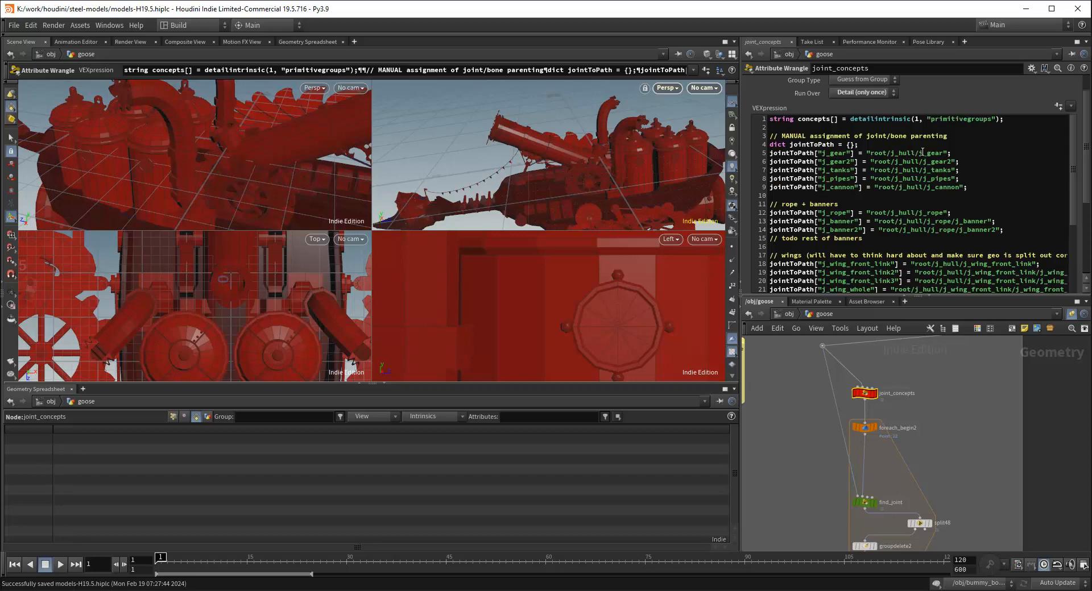
{"action": "scroll", "coordinate": [898, 161], "scroll_direction": "down", "scroll_amount": 3}
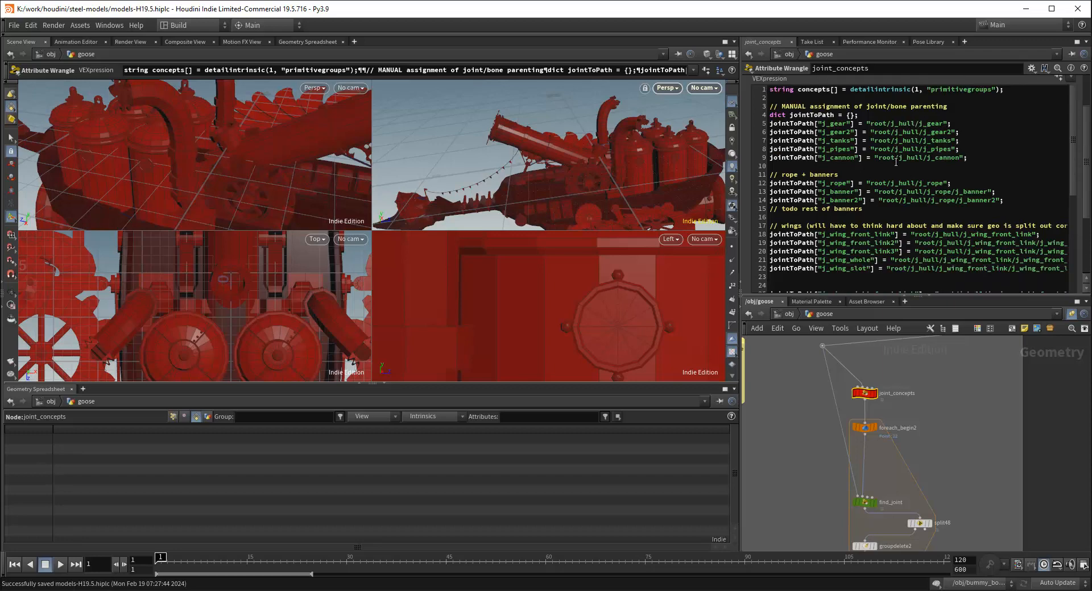
{"action": "scroll", "coordinate": [914, 158], "scroll_direction": "up", "scroll_amount": 2}
{"action": "scroll", "coordinate": [994, 395], "scroll_direction": "down", "scroll_amount": 5}
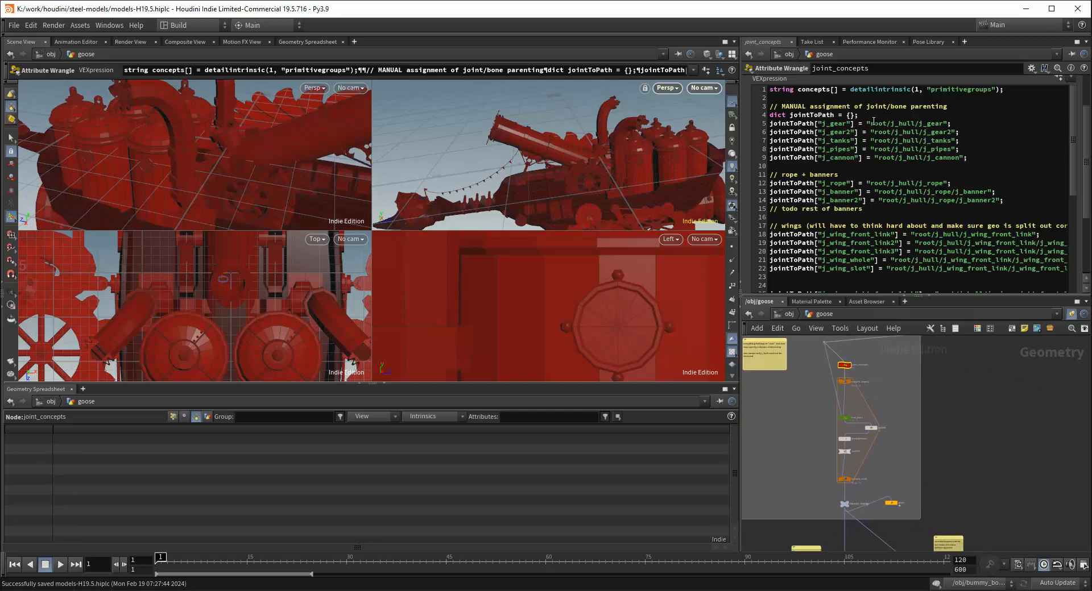
{"action": "scroll", "coordinate": [891, 170], "scroll_direction": "down", "scroll_amount": 6}
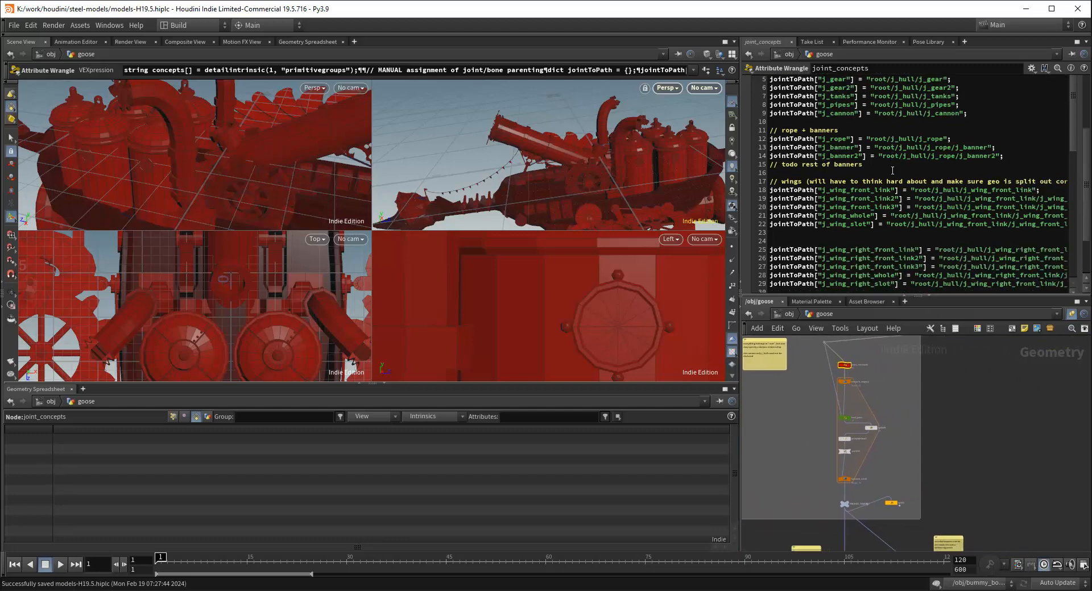
{"action": "scroll", "coordinate": [892, 171], "scroll_direction": "up", "scroll_amount": 5}
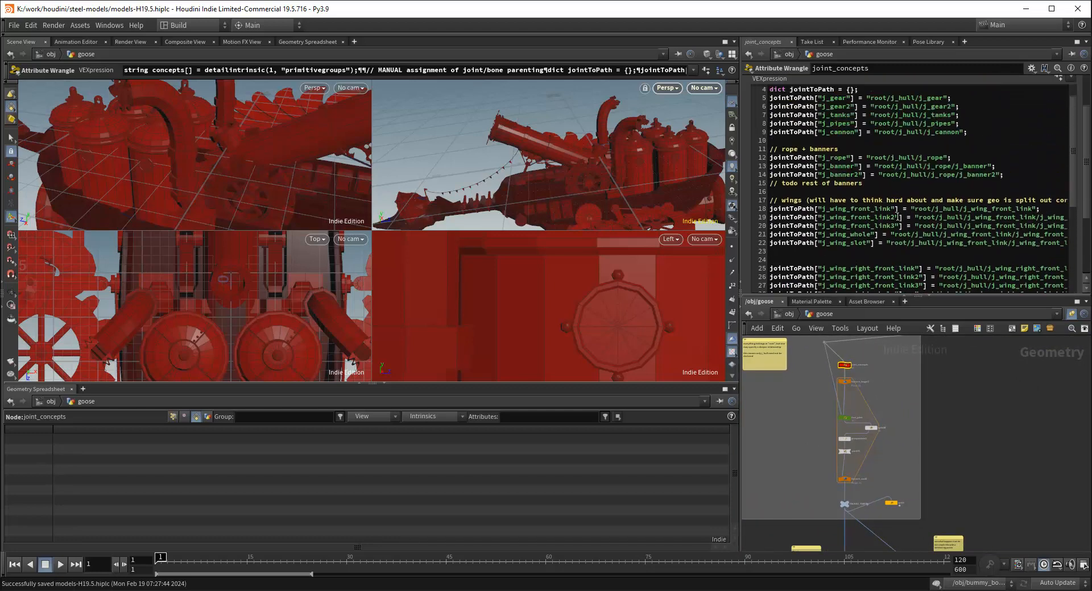
{"action": "scroll", "coordinate": [961, 405], "scroll_direction": "down", "scroll_amount": 2}
Select the skeleton2 node beside main_geo and switch the Skeleton tool to Create mode
{"action": "middle_click_drag", "start_coordinate": [966, 410], "coordinate": [811, 467]}
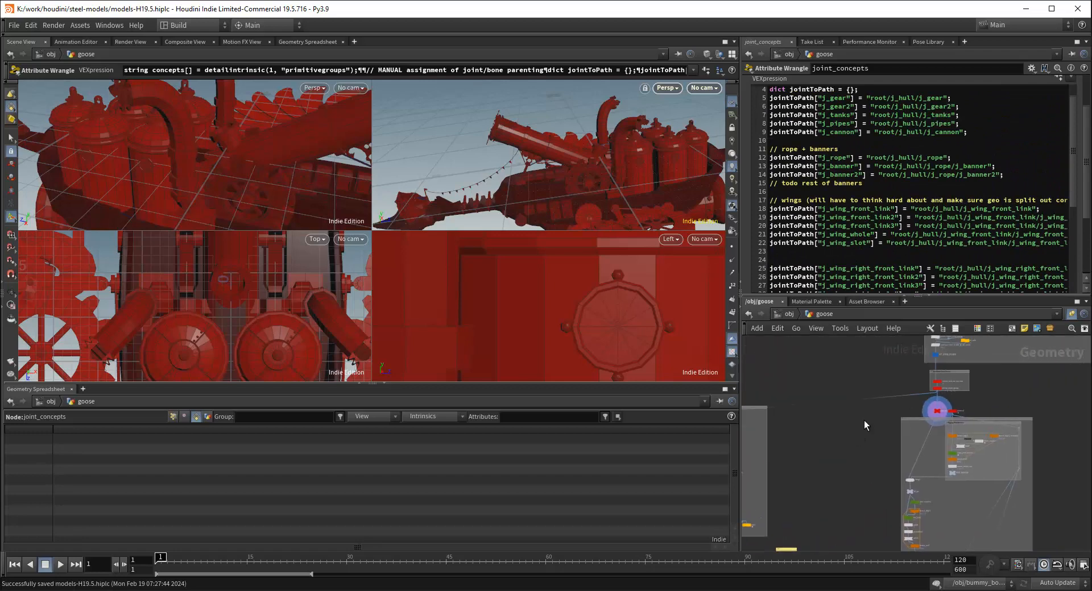
{"action": "scroll", "coordinate": [982, 387], "scroll_direction": "up", "scroll_amount": 1}
{"action": "scroll", "coordinate": [954, 418], "scroll_direction": "up", "scroll_amount": 5}
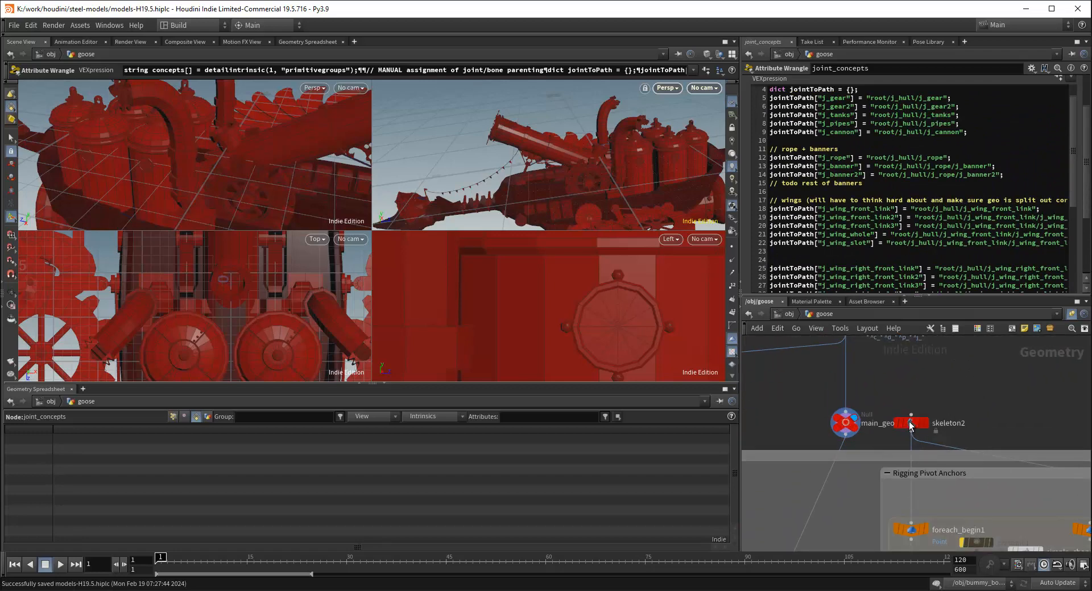
{"action": "left_click", "coordinate": [910, 424]}
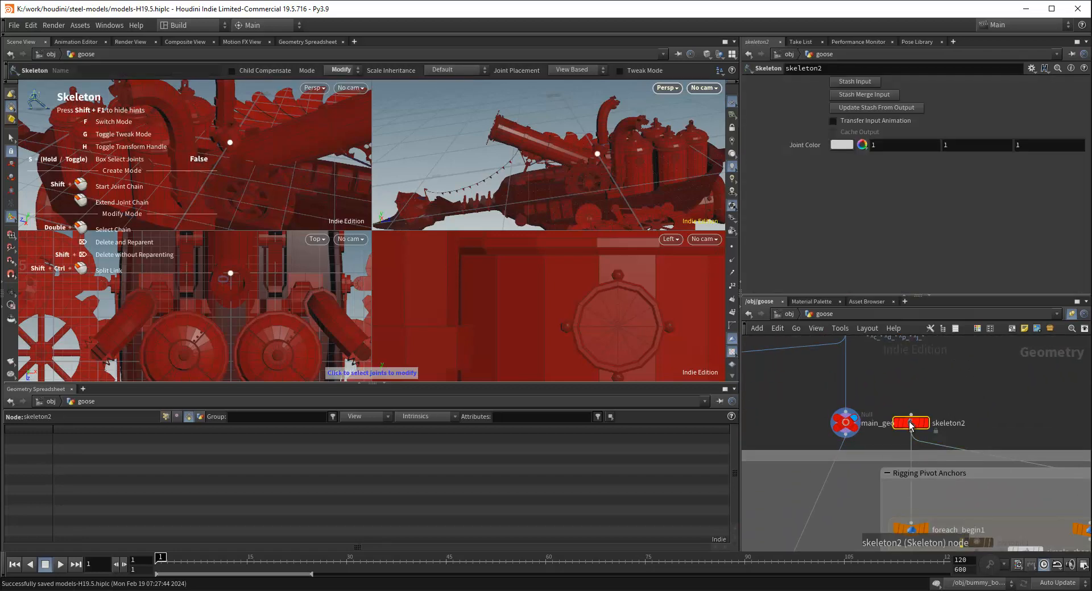
{"action": "left_click", "coordinate": [341, 69]}
{"action": "left_click", "coordinate": [340, 82]}
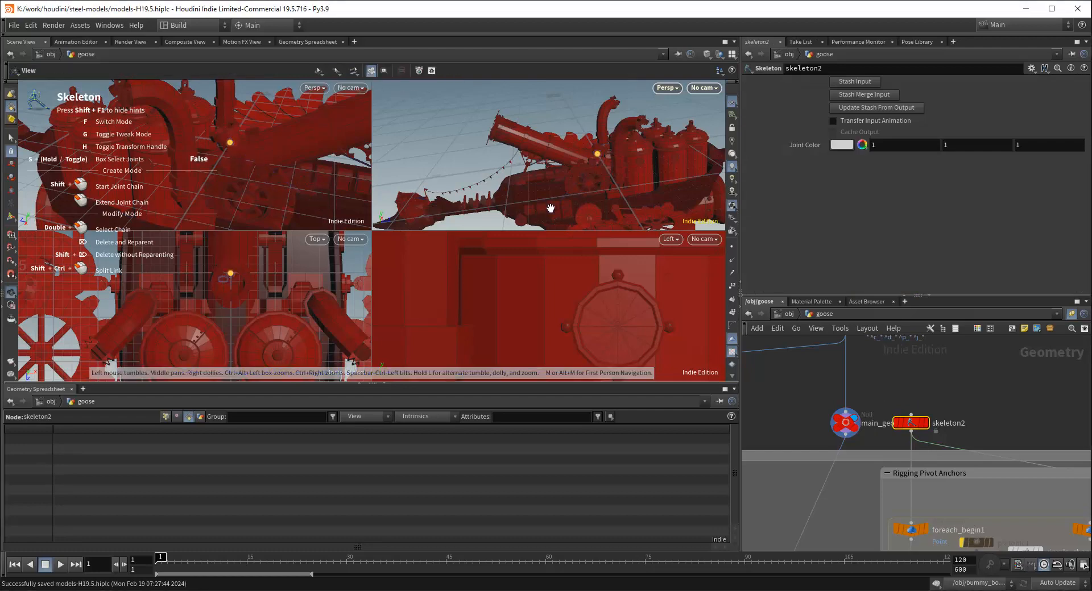
Preview extending a joint chain from the root joint into the hull in the Left viewport, leaving without placing a joint
{"action": "scroll", "coordinate": [543, 316], "scroll_direction": "down", "scroll_amount": 12, "text": "alt"}
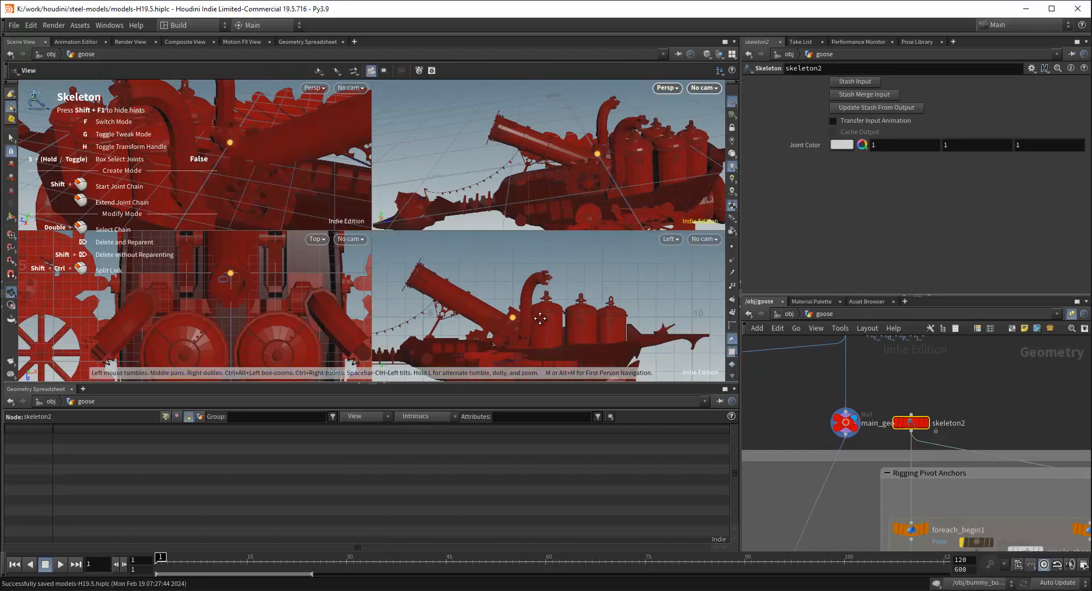
{"action": "middle_click_drag", "start_coordinate": [537, 317], "coordinate": [564, 236], "text": "alt"}
{"action": "scroll", "coordinate": [546, 267], "scroll_direction": "up", "scroll_amount": 2}
{"action": "left_click", "coordinate": [539, 270]}
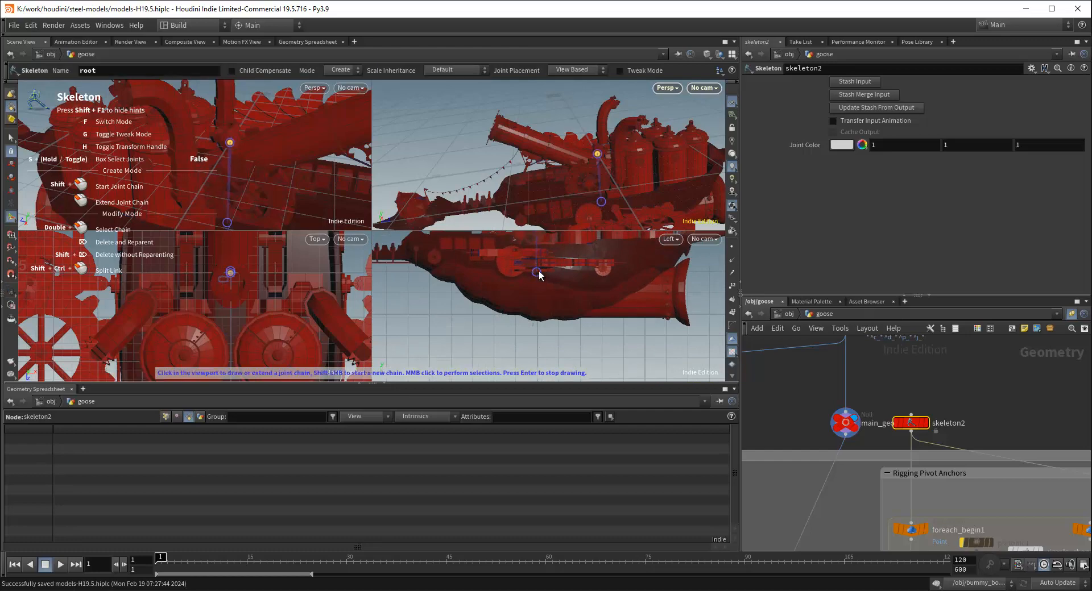
{"action": "scroll", "coordinate": [542, 272], "scroll_direction": "down", "scroll_amount": 2, "text": "alt"}
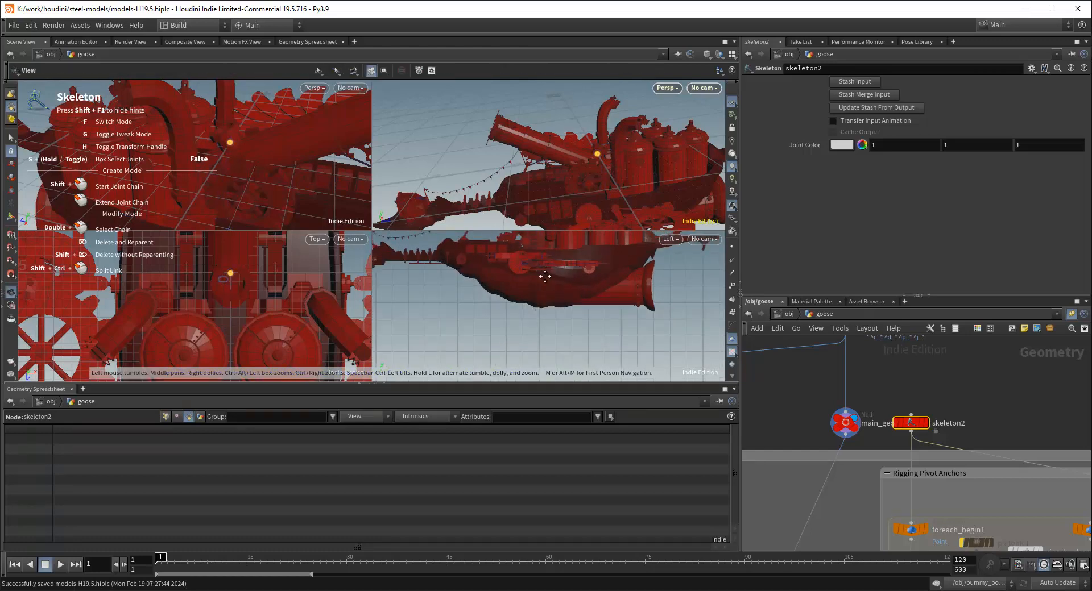
{"action": "middle_click_drag", "start_coordinate": [543, 274], "coordinate": [536, 308], "text": "alt"}
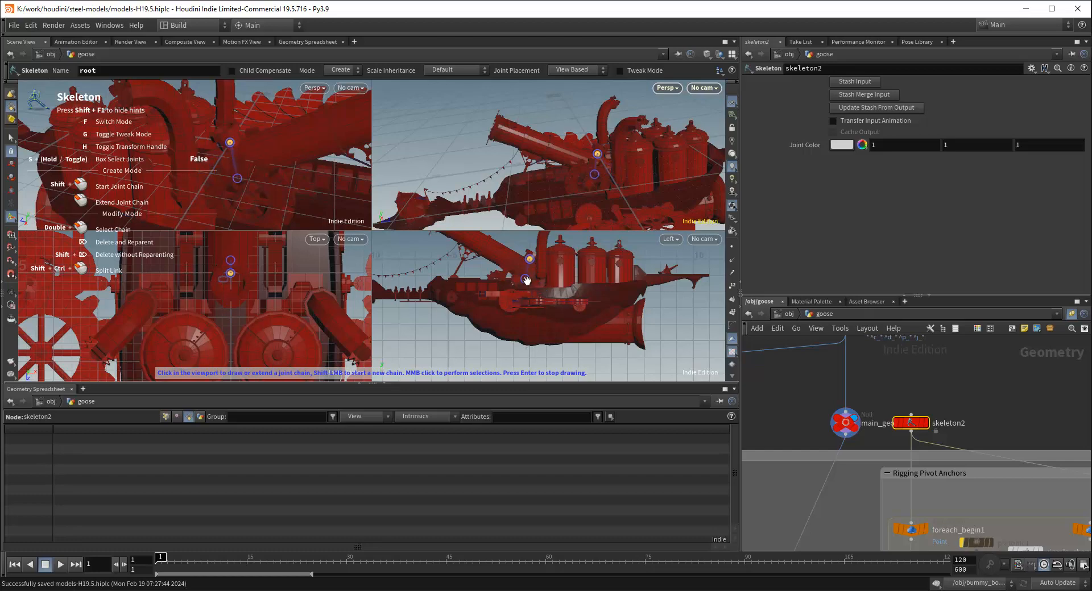
{"action": "key", "text": "Escape"}
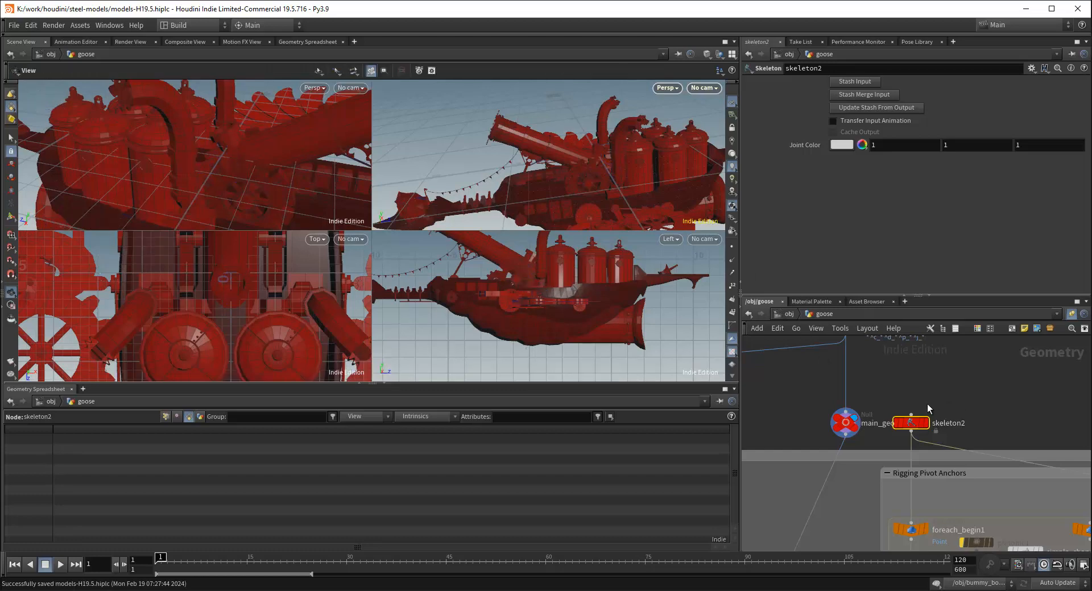
Insert a Transform node between cleanup_excess_groups and main_geo and set its Y translation to 3.3
{"action": "scroll", "coordinate": [898, 405], "scroll_direction": "down", "scroll_amount": 3}
{"action": "mouse_move", "coordinate": [913, 394]}
{"action": "middle_mouse_down"}
{"action": "mouse_move", "coordinate": [908, 465]}
{"action": "mouse_move", "coordinate": [879, 444]}
{"action": "mouse_move", "coordinate": [909, 407]}
{"action": "middle_mouse_up"}
{"action": "scroll", "coordinate": [919, 434], "scroll_direction": "up", "scroll_amount": 1}
{"action": "scroll", "coordinate": [906, 460], "scroll_direction": "up", "scroll_amount": 1}
{"action": "left_click", "coordinate": [894, 456]}
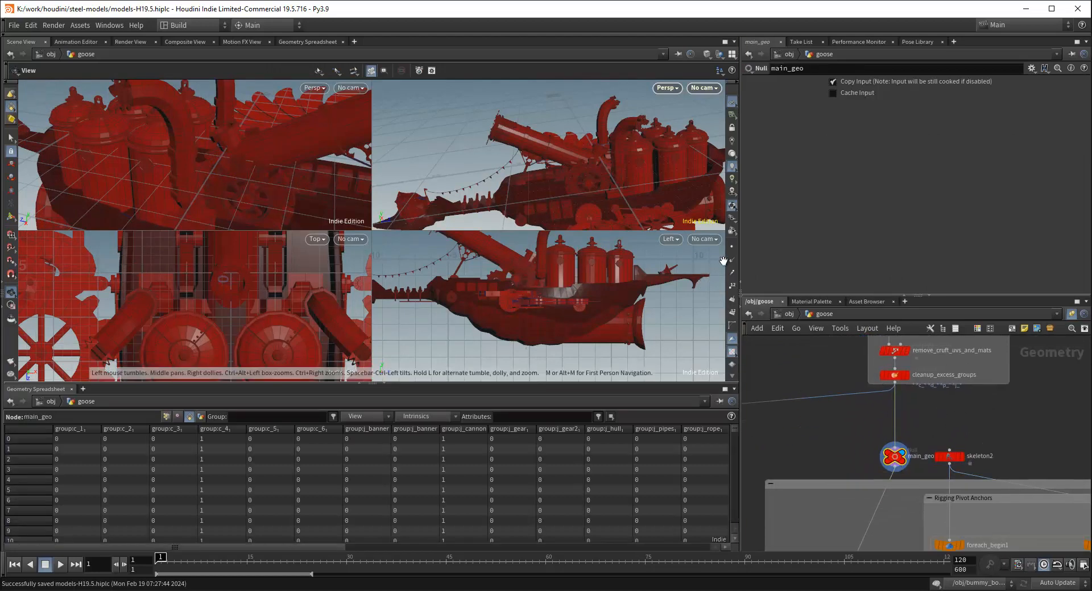
{"action": "middle_click_drag", "start_coordinate": [922, 422], "coordinate": [908, 436]}
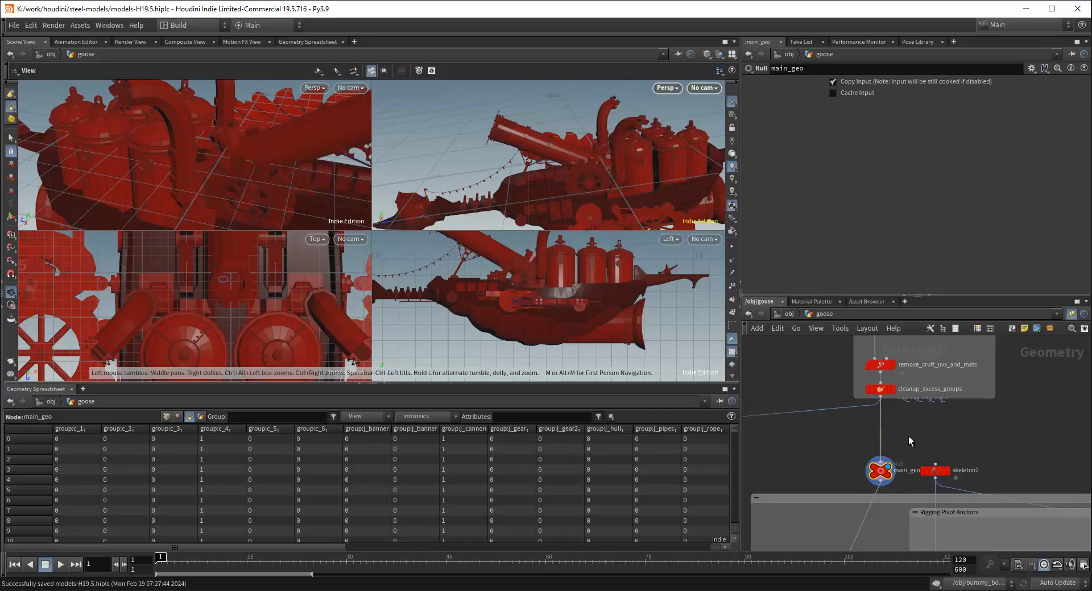
{"action": "key", "text": "Tab"}
{"action": "type", "text": "t"}
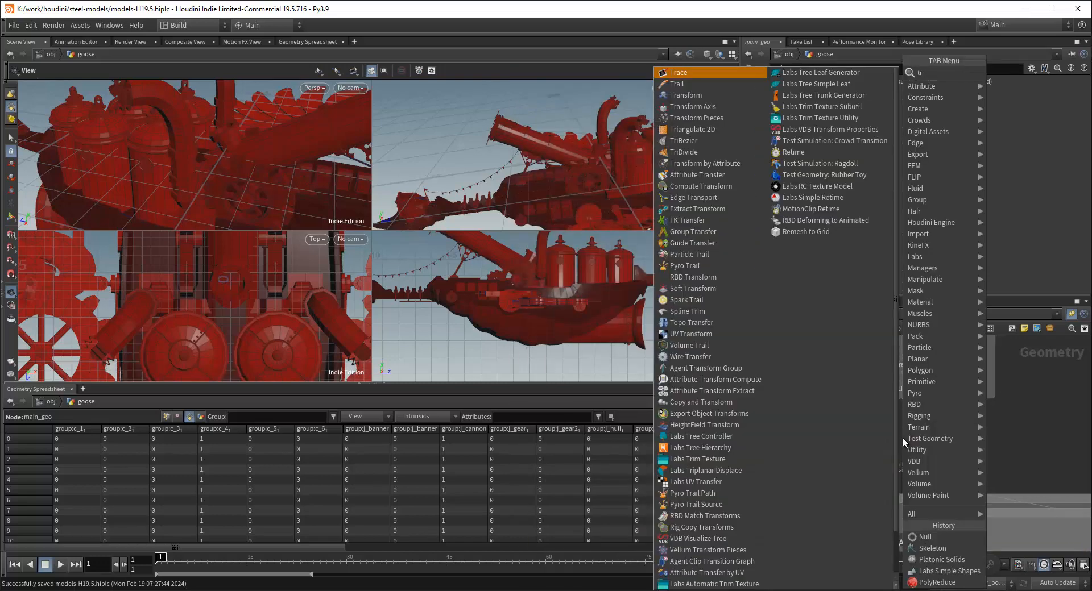
{"action": "key", "text": "Return"}
{"action": "left_click", "coordinate": [903, 438]}
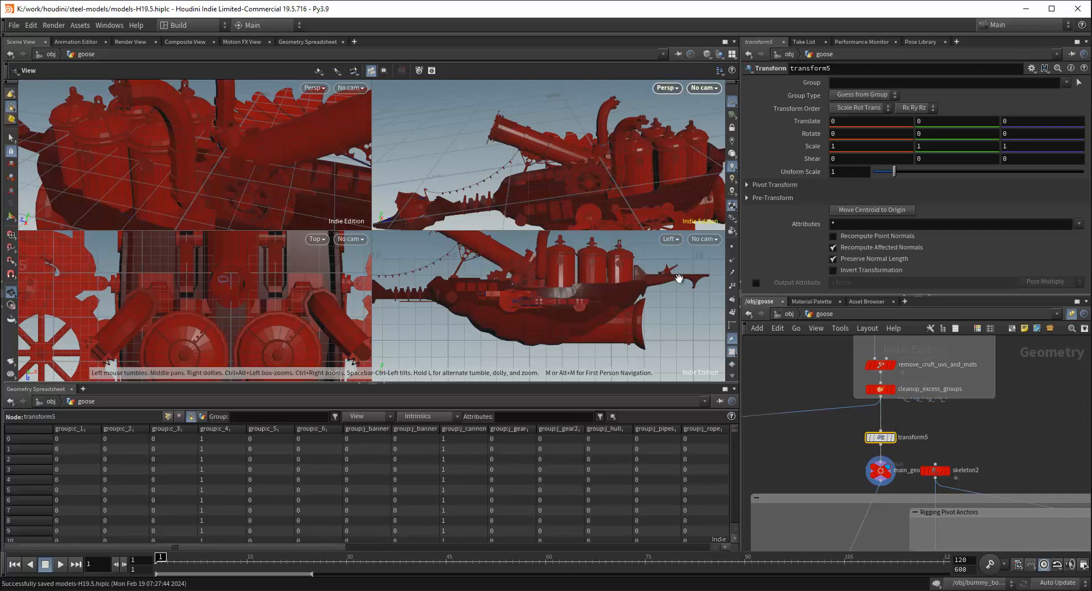
{"action": "left_click_drag", "start_coordinate": [604, 156], "coordinate": [614, 182]}
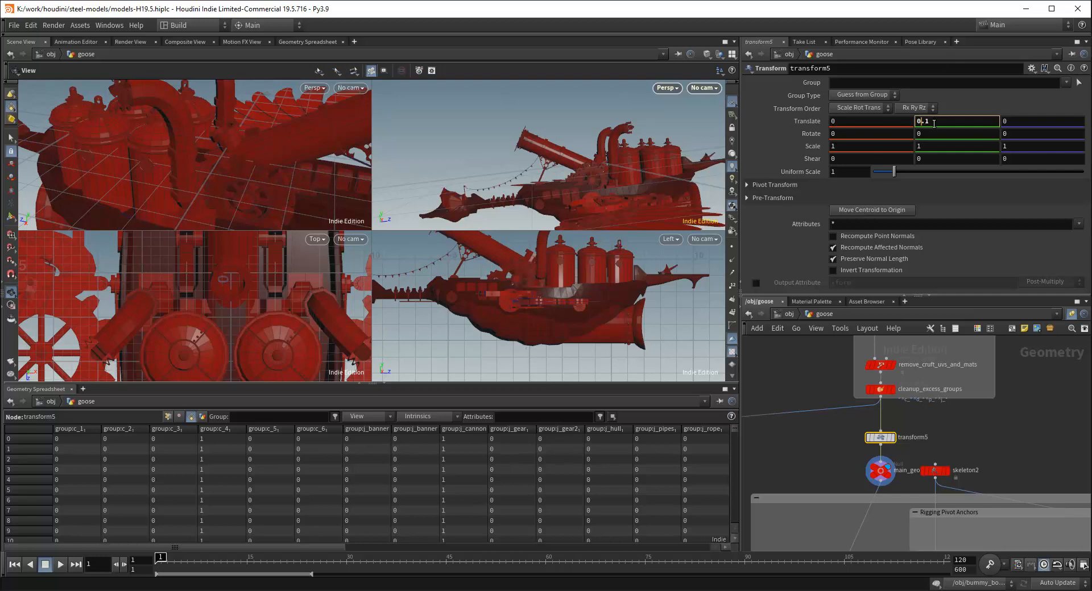
{"action": "middle_click_drag", "start_coordinate": [933, 121], "coordinate": [1082, 122]}
Set the display flag on skeleton2 and template main_geo as a wireframe reference
{"action": "scroll", "coordinate": [942, 474], "scroll_direction": "up", "scroll_amount": 1}
{"action": "middle_click_drag", "start_coordinate": [942, 474], "coordinate": [922, 444]}
{"action": "left_click", "coordinate": [924, 440]}
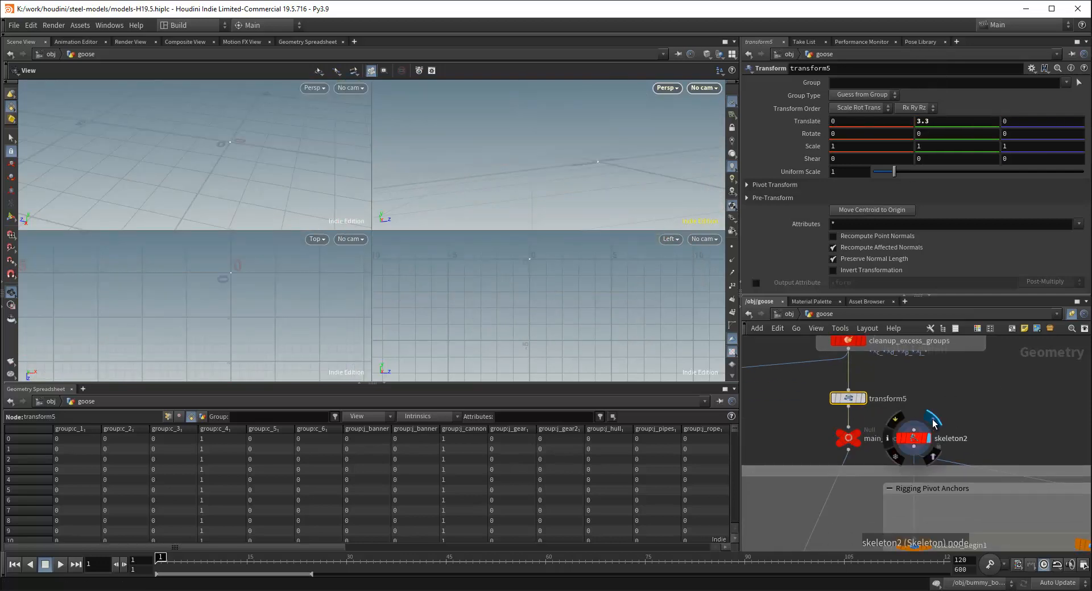
{"action": "left_click", "coordinate": [853, 442]}
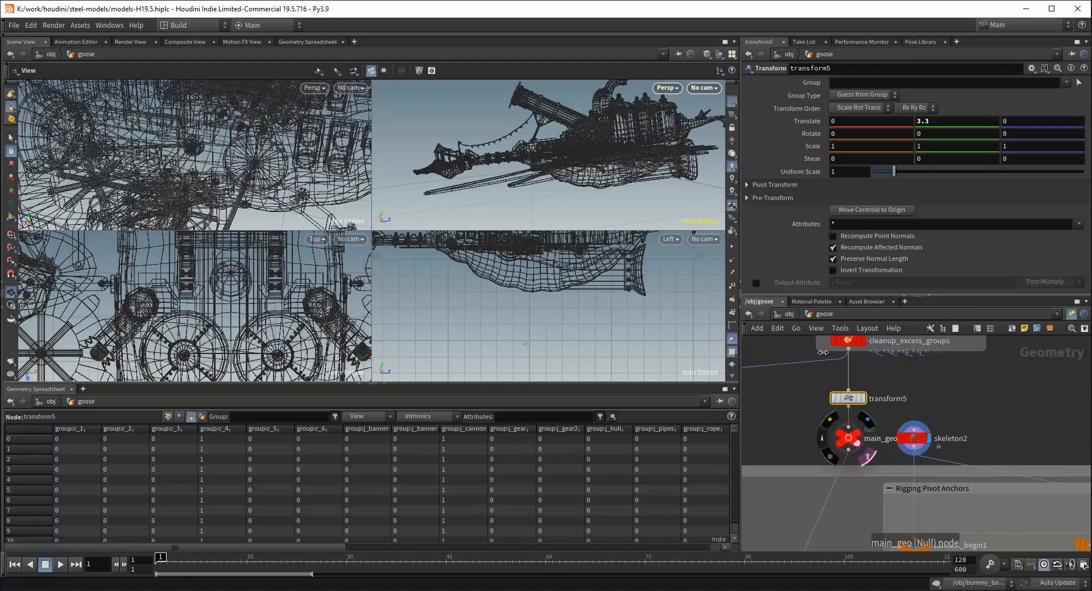
{"action": "left_click_drag", "start_coordinate": [614, 187], "coordinate": [572, 187]}
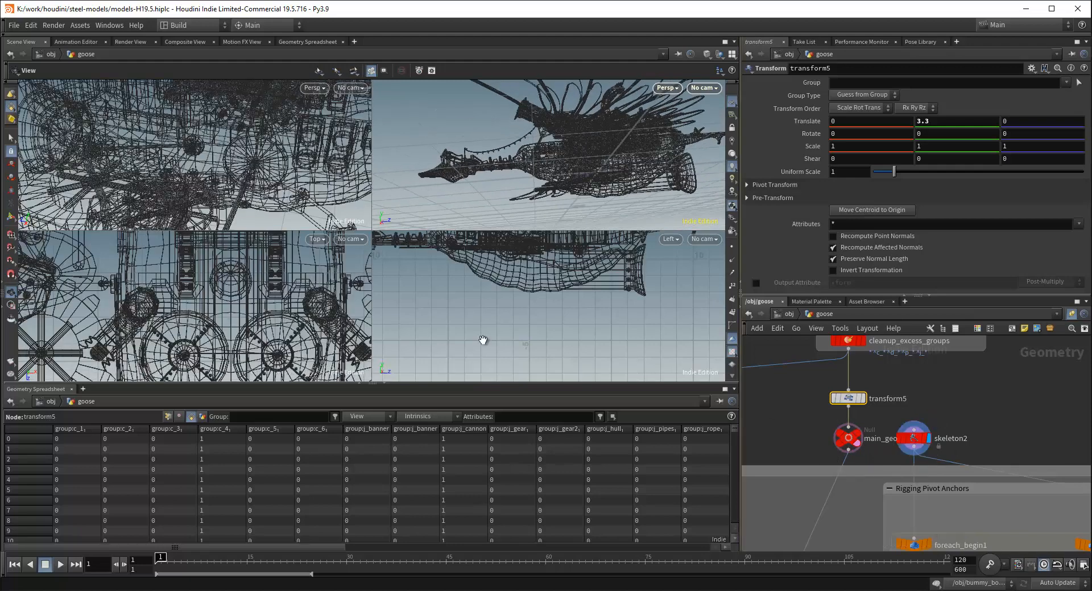
Select the skeleton2 node with the Skeleton tool active and view the root joint against the wireframe goose
{"action": "left_click", "coordinate": [9, 220]}
{"action": "left_click_drag", "start_coordinate": [469, 171], "coordinate": [465, 139], "text": "alt"}
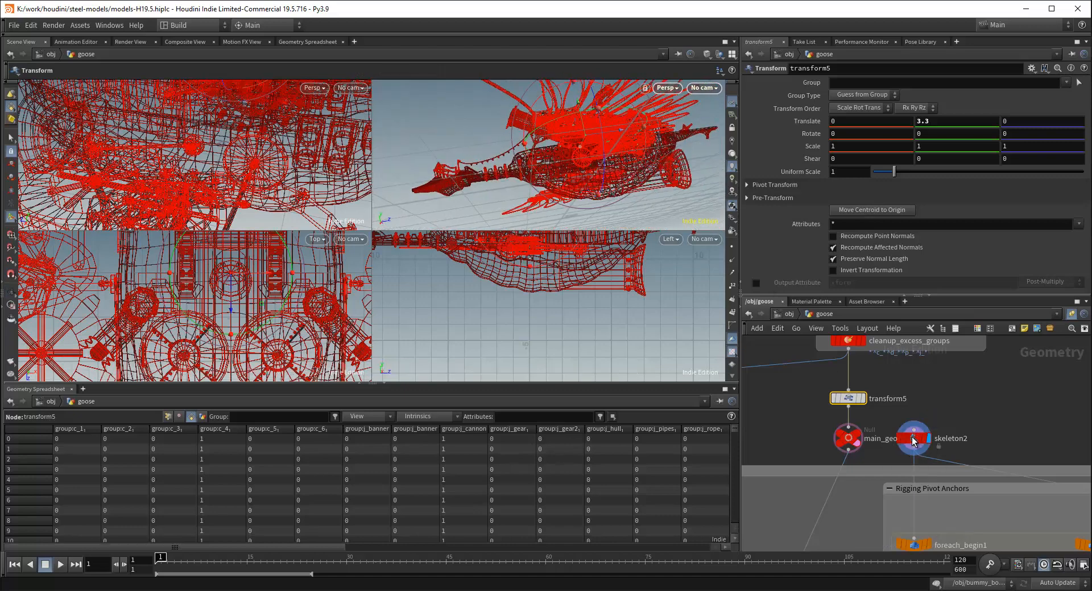
{"action": "left_click", "coordinate": [913, 440]}
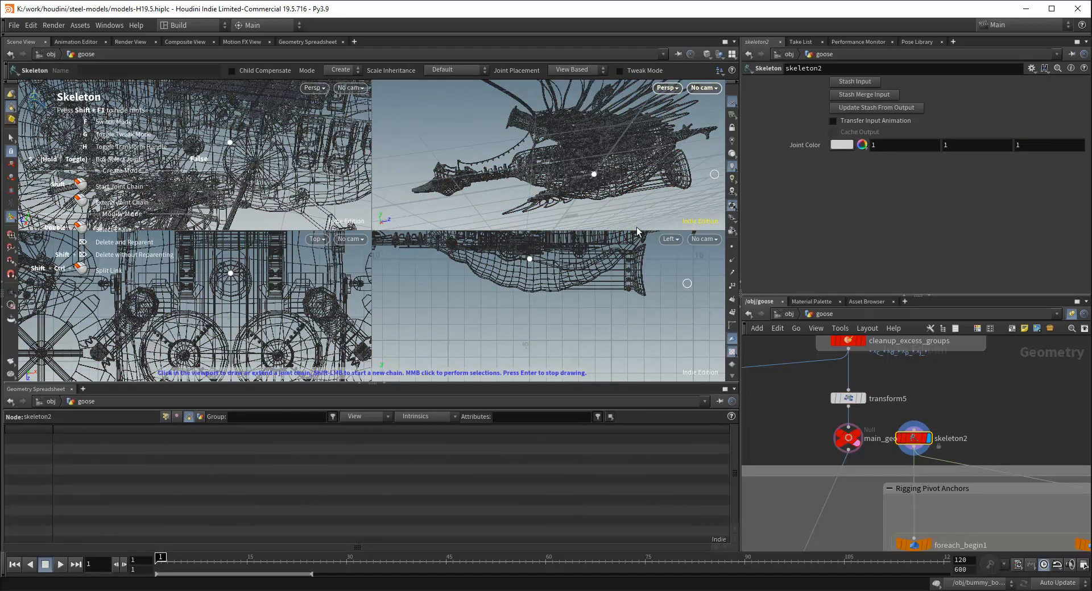
{"action": "left_click_drag", "start_coordinate": [575, 179], "coordinate": [559, 205], "text": "alt"}
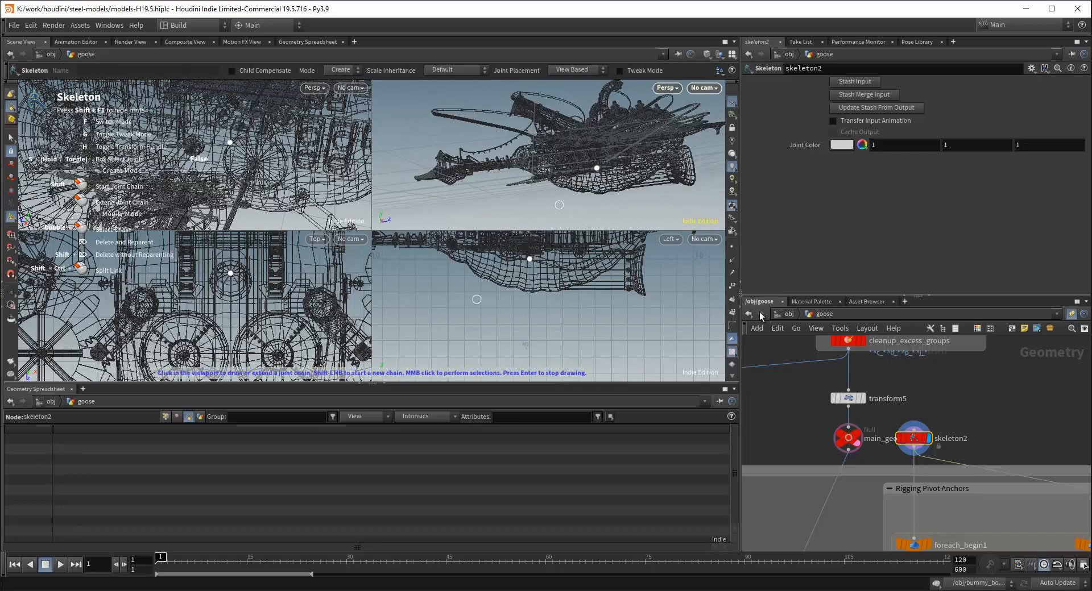
Select the transform5 node and set its Y translation to 5
{"action": "left_click", "coordinate": [849, 400]}
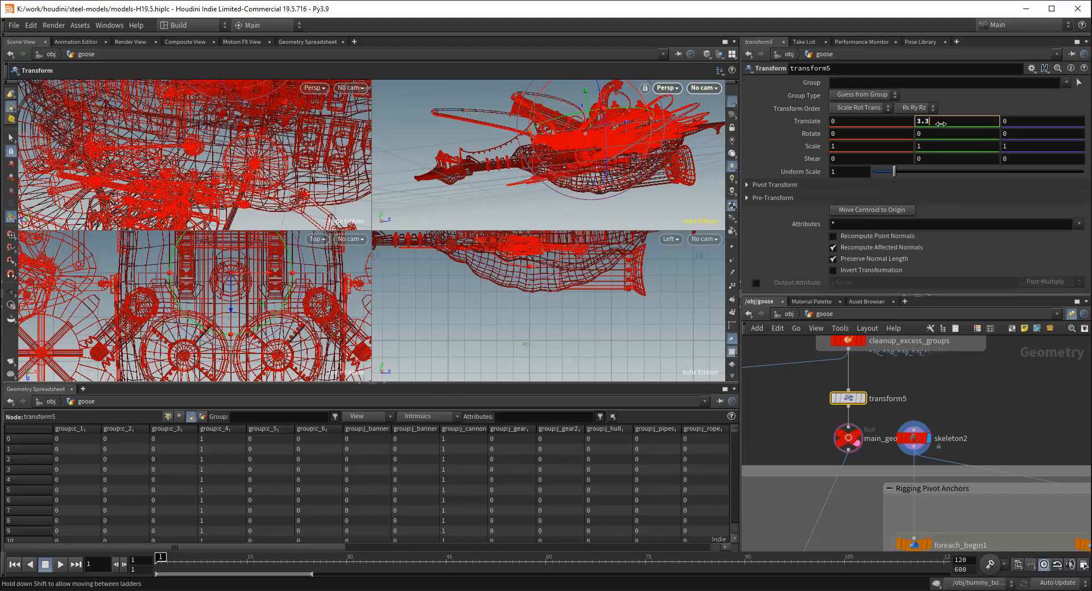
{"action": "middle_click_drag", "start_coordinate": [941, 124], "coordinate": [1061, 141]}
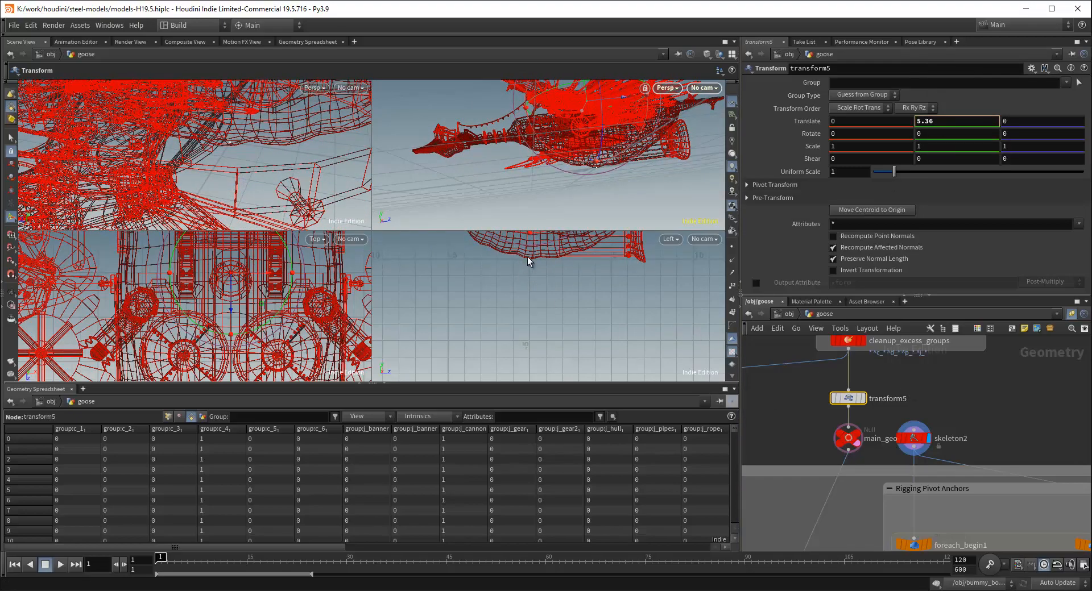
{"action": "scroll", "coordinate": [530, 265], "scroll_direction": "up", "scroll_amount": 6}
{"action": "middle_click_drag", "start_coordinate": [531, 274], "coordinate": [540, 311], "text": "alt"}
{"action": "left_click", "coordinate": [948, 121]}
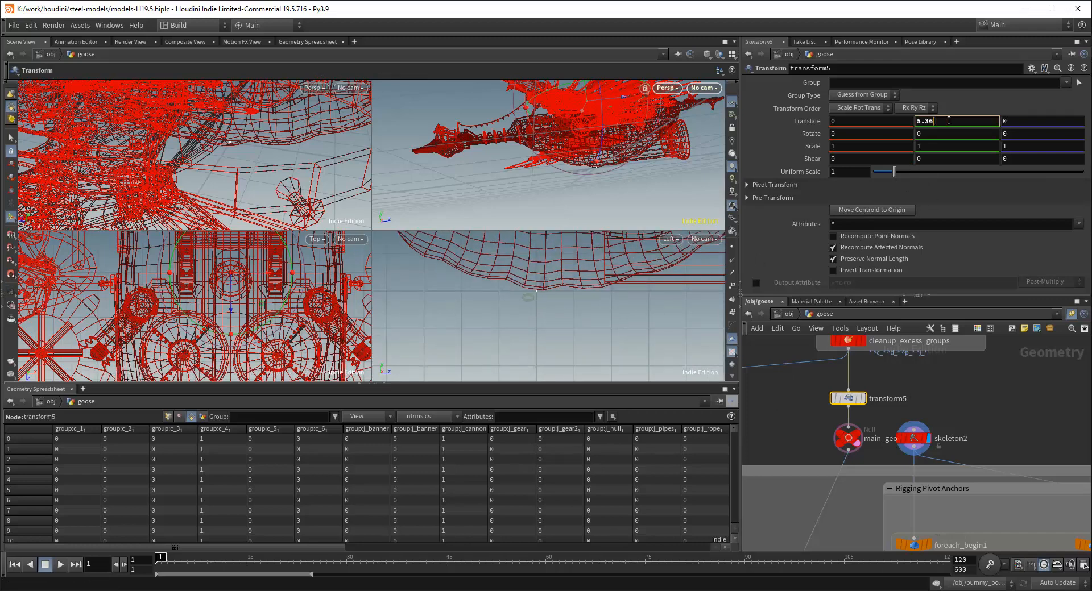
{"action": "type", "text": "5"}
{"action": "key", "text": "Return"}
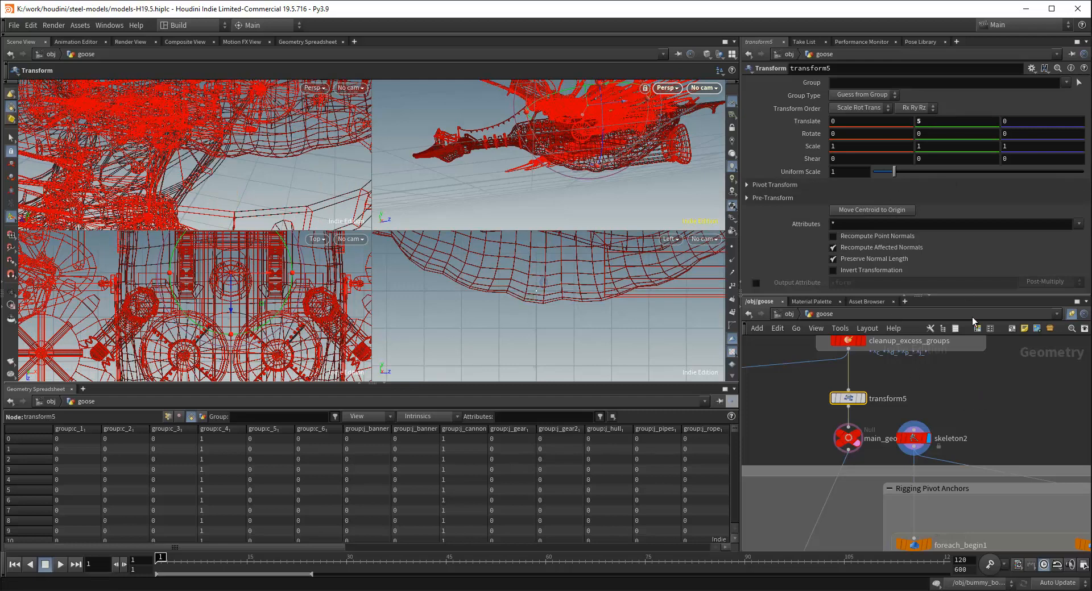
Set transform5's Y translation to 5.25 after checking the hull's height above the ground in the Left viewport
{"action": "left_click", "coordinate": [940, 360]}
{"action": "mouse_move", "coordinate": [527, 303]}
{"action": "right_mouse_down", "text": "alt"}
{"action": "mouse_move", "coordinate": [551, 287]}
{"action": "mouse_move", "coordinate": [534, 288]}
{"action": "right_mouse_up", "text": "alt"}
{"action": "middle_click_drag", "start_coordinate": [535, 288], "coordinate": [544, 314], "text": "alt"}
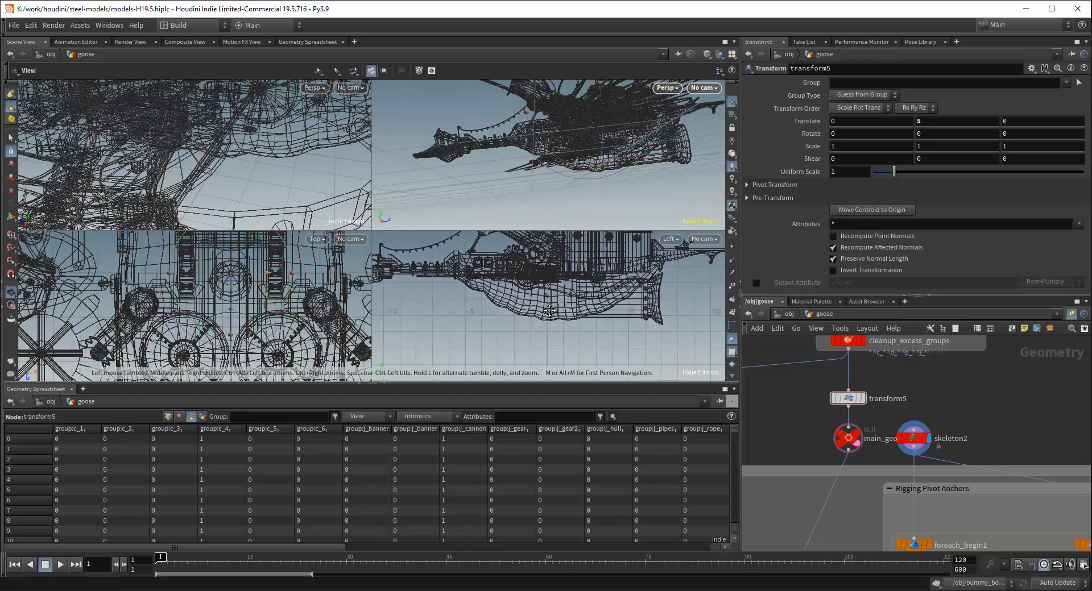
{"action": "right_click_drag", "start_coordinate": [544, 314], "coordinate": [553, 310], "text": "alt"}
{"action": "mouse_move", "coordinate": [967, 415]}
{"action": "middle_mouse_down"}
{"action": "mouse_move", "coordinate": [985, 400]}
{"action": "mouse_move", "coordinate": [974, 410]}
{"action": "mouse_move", "coordinate": [964, 395]}
{"action": "middle_mouse_up"}
{"action": "right_click_drag", "start_coordinate": [521, 340], "coordinate": [521, 334], "text": "alt"}
{"action": "middle_click_drag", "start_coordinate": [522, 334], "coordinate": [553, 322], "text": "alt"}
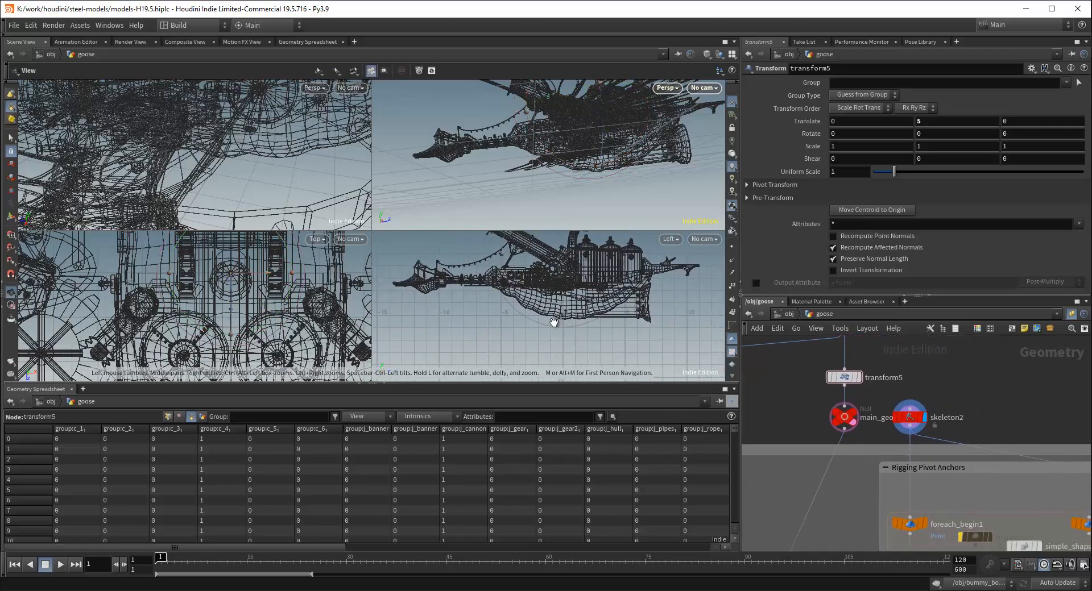
{"action": "left_click", "coordinate": [942, 121]}
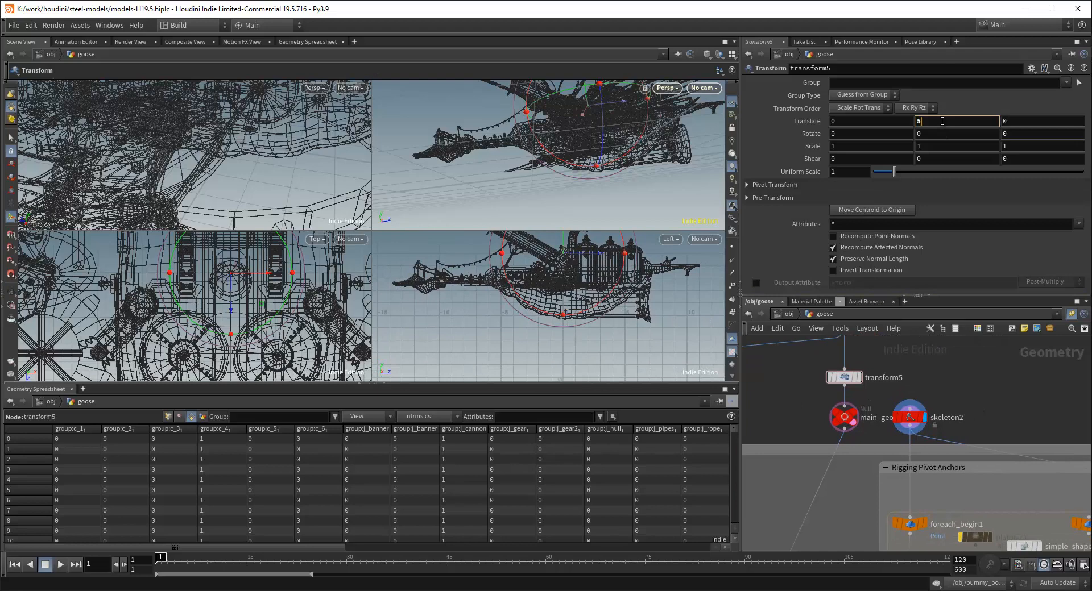
{"action": "type", "text": ".25"}
{"action": "key", "text": "Return"}
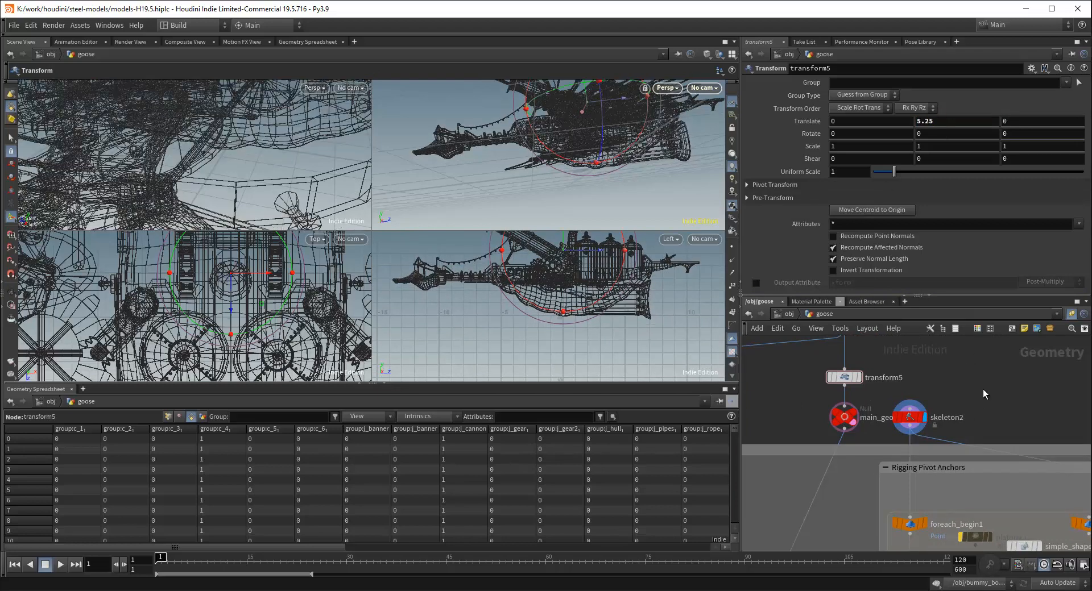
Set transform5's Y translation to 5.35 so the hull's underside sits just above the origin
{"action": "scroll", "coordinate": [596, 305], "scroll_direction": "up", "scroll_amount": 5}
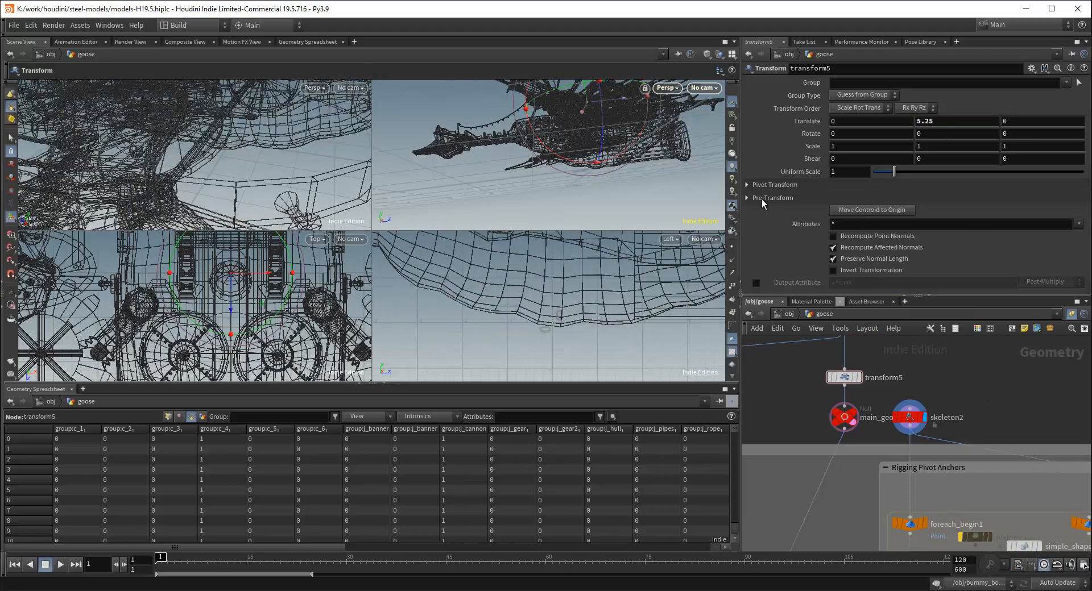
{"action": "left_click_drag", "start_coordinate": [944, 121], "coordinate": [867, 112]}
{"action": "type", "text": "5.35"}
{"action": "key", "text": "Return"}
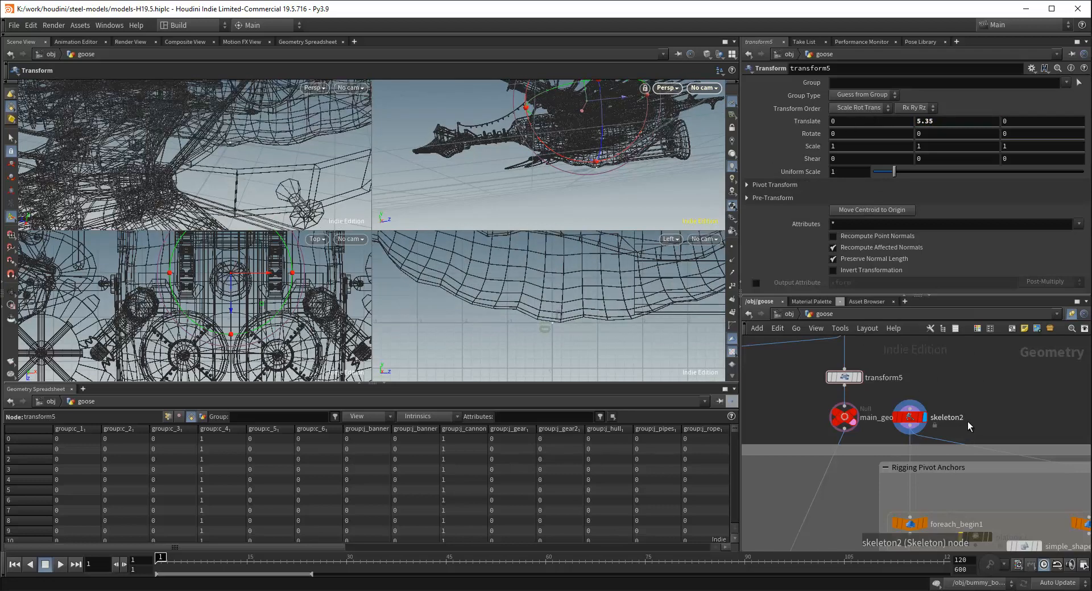
Select the skeleton2 node and set the display flag on main_geo to show the root joint against the shaded goose
{"action": "middle_click_drag", "start_coordinate": [975, 401], "coordinate": [939, 389]}
{"action": "mouse_move", "coordinate": [825, 417]}
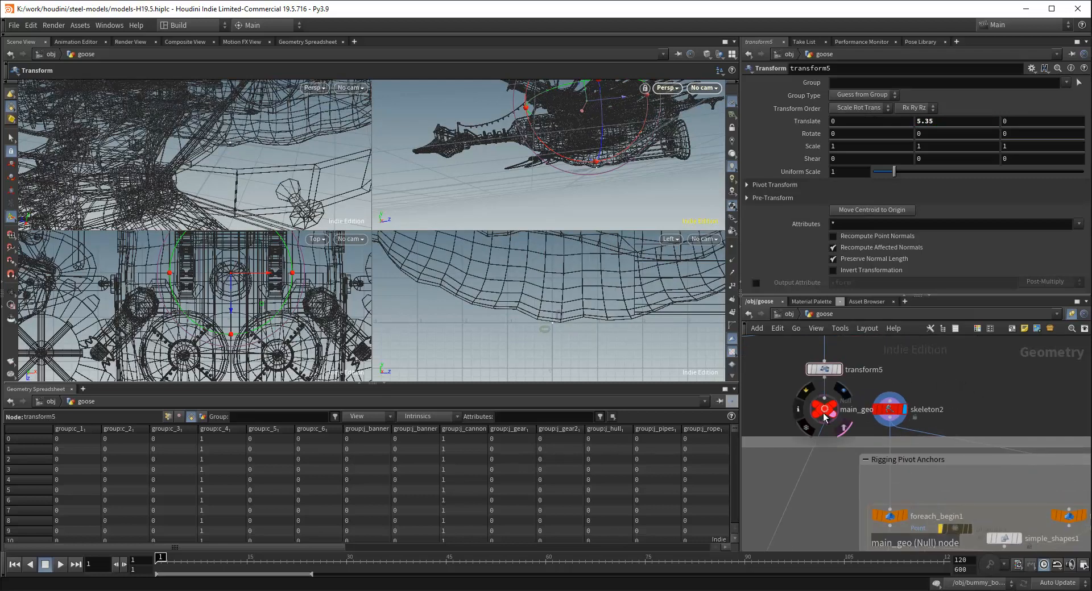
{"action": "left_click", "coordinate": [843, 393]}
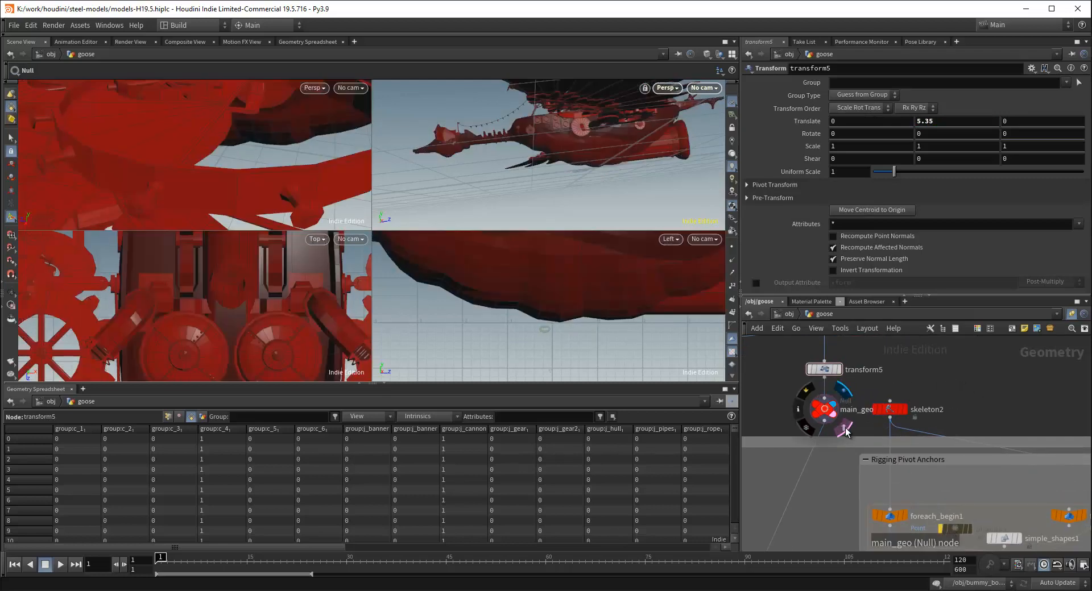
{"action": "left_click", "coordinate": [892, 411]}
{"action": "left_click", "coordinate": [908, 390]}
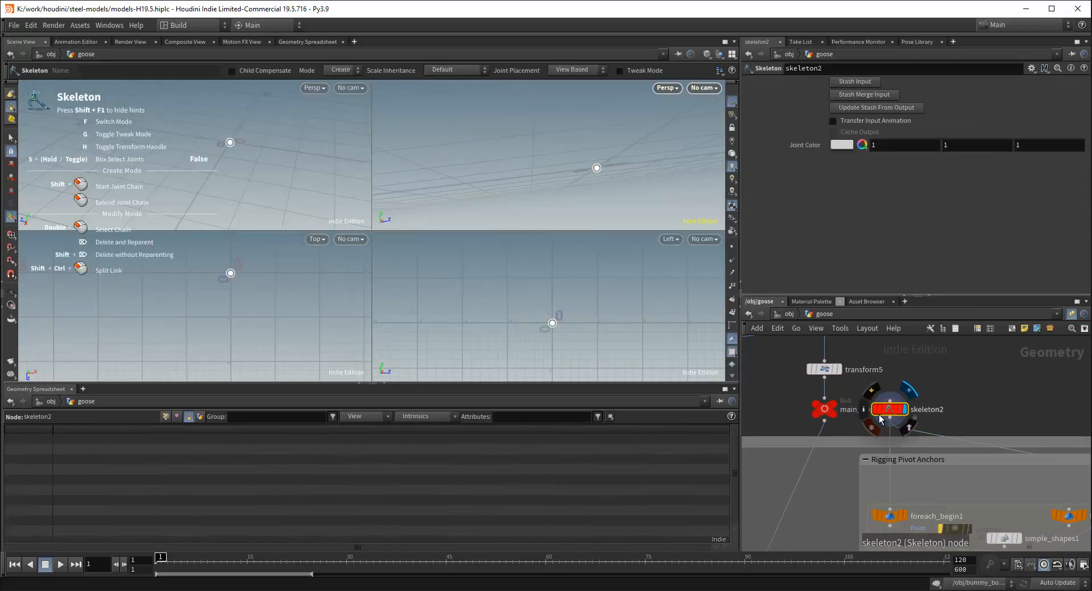
{"action": "left_click", "coordinate": [843, 392]}
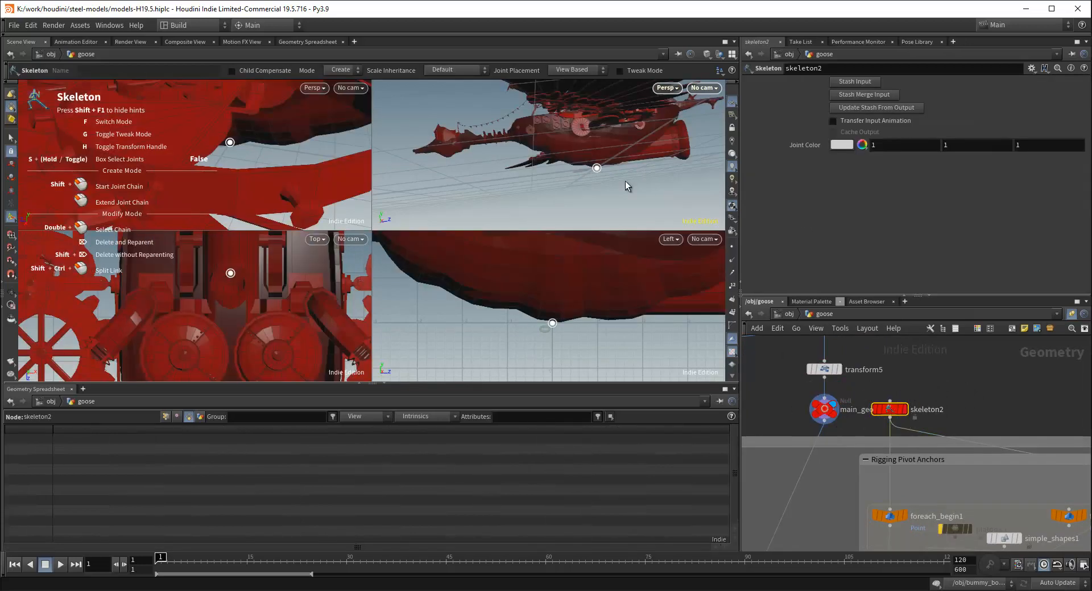
Draw a child joint from the root joint straight up into the hull in the Left viewport and end the chain there
{"action": "scroll", "coordinate": [625, 180], "scroll_direction": "down", "scroll_amount": 3}
{"action": "middle_click_drag", "start_coordinate": [626, 181], "coordinate": [631, 210], "text": "alt"}
{"action": "left_click_drag", "start_coordinate": [631, 210], "coordinate": [575, 222], "text": "alt"}
{"action": "scroll", "coordinate": [560, 320], "scroll_direction": "down", "scroll_amount": 6}
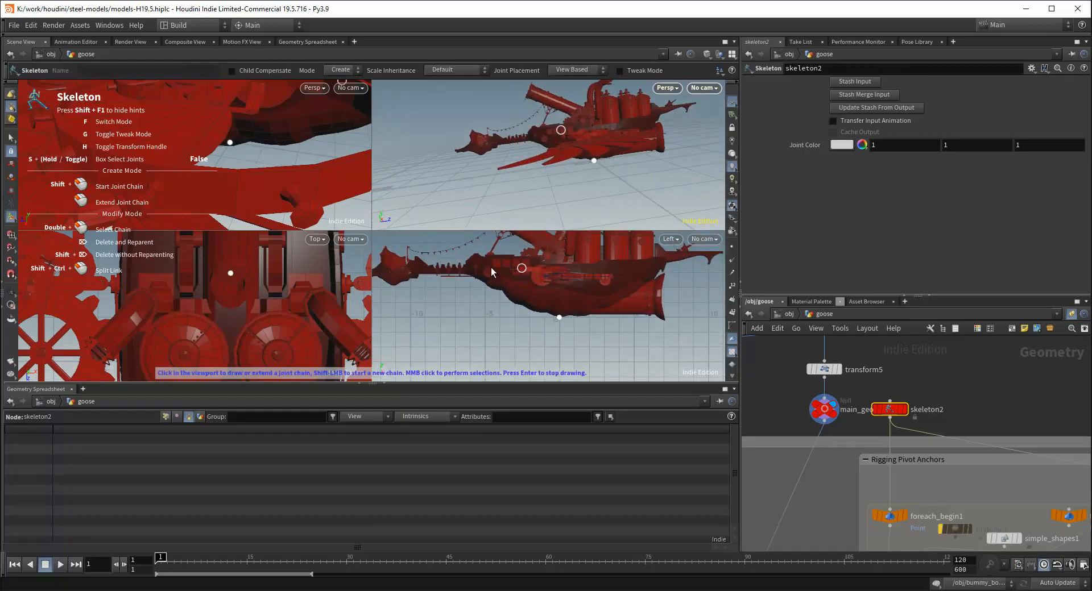
{"action": "left_click", "coordinate": [559, 317]}
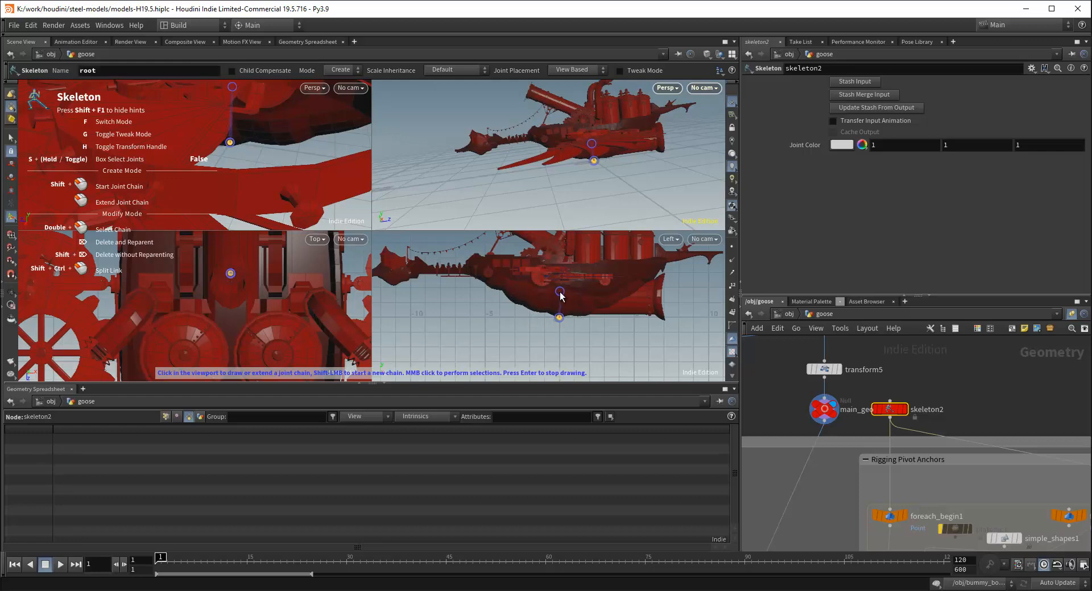
{"action": "left_click", "coordinate": [560, 292]}
{"action": "scroll", "coordinate": [560, 293], "scroll_direction": "up", "scroll_amount": 2}
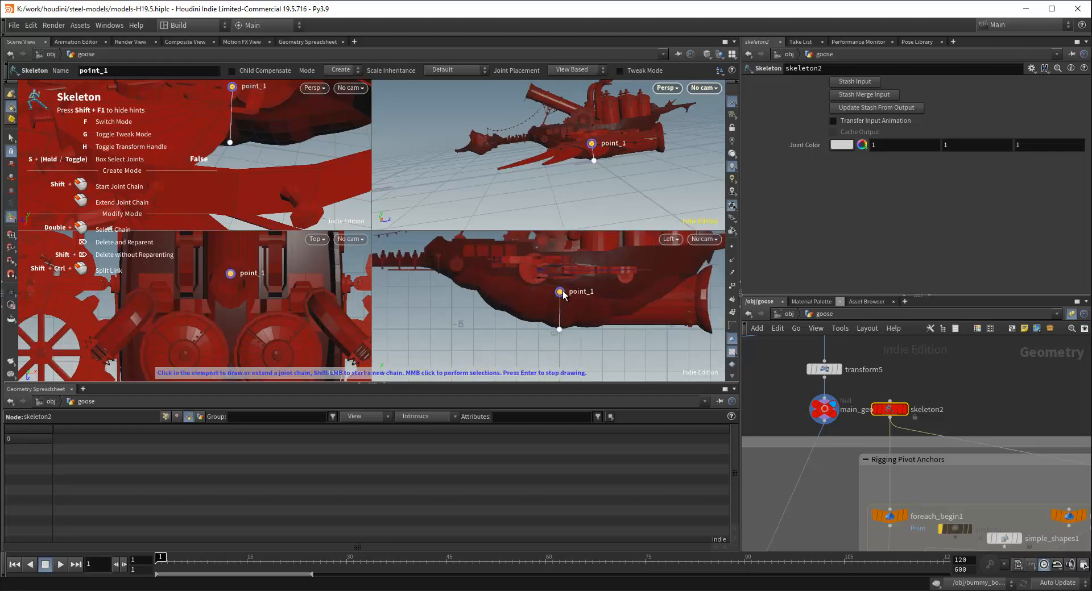
{"action": "middle_click_drag", "start_coordinate": [587, 293], "coordinate": [595, 284]}
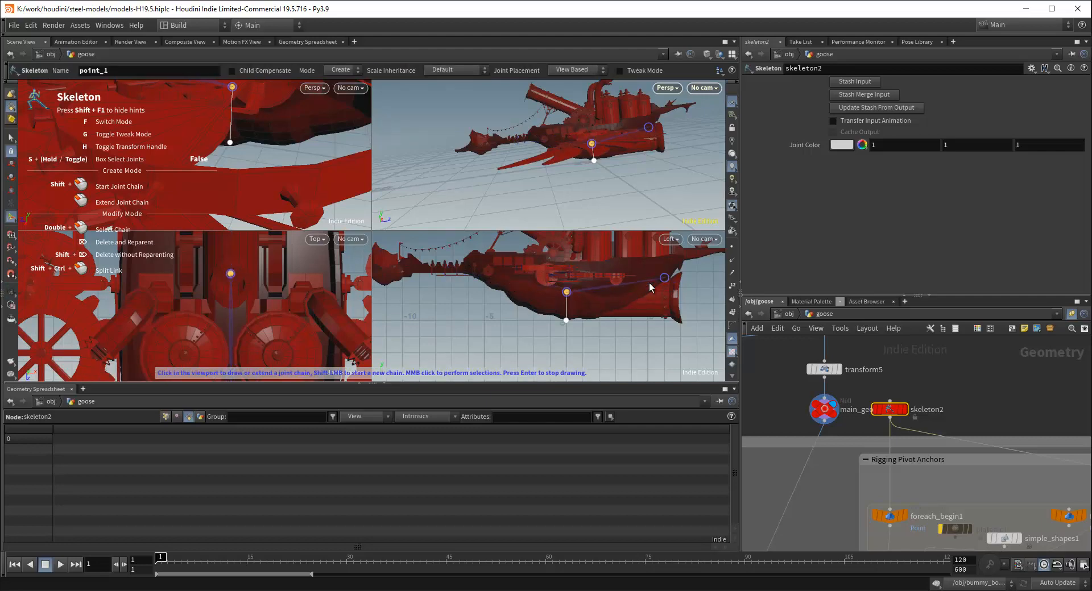
{"action": "key", "text": "Escape"}
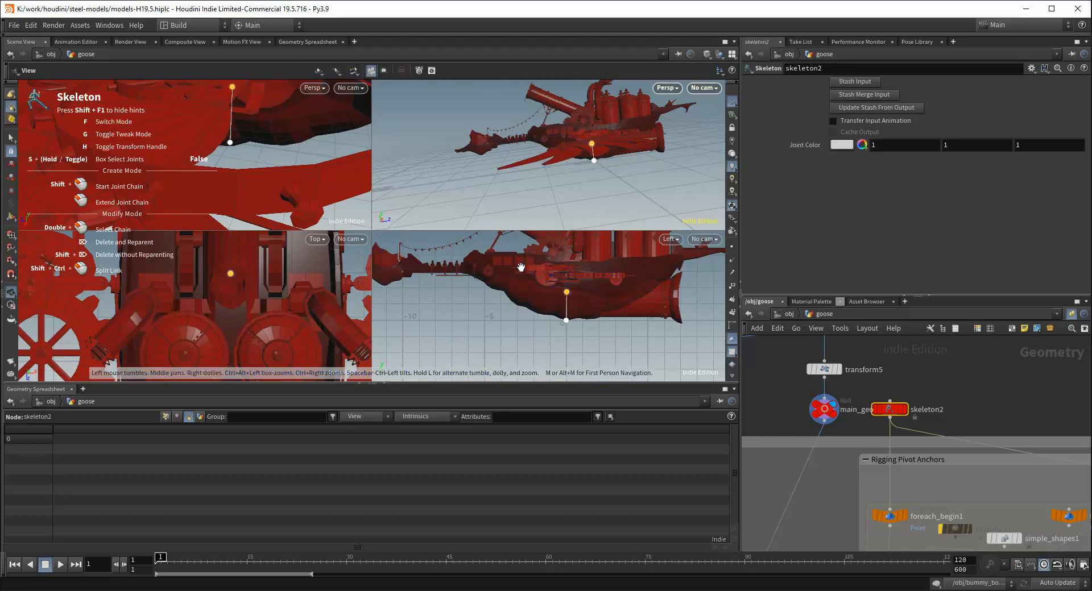
{"action": "mouse_move", "coordinate": [521, 267]}
{"action": "left_mouse_down"}
{"action": "mouse_move", "coordinate": [523, 304]}
{"action": "mouse_move", "coordinate": [540, 288]}
{"action": "left_mouse_up"}
{"action": "key", "text": "Return"}
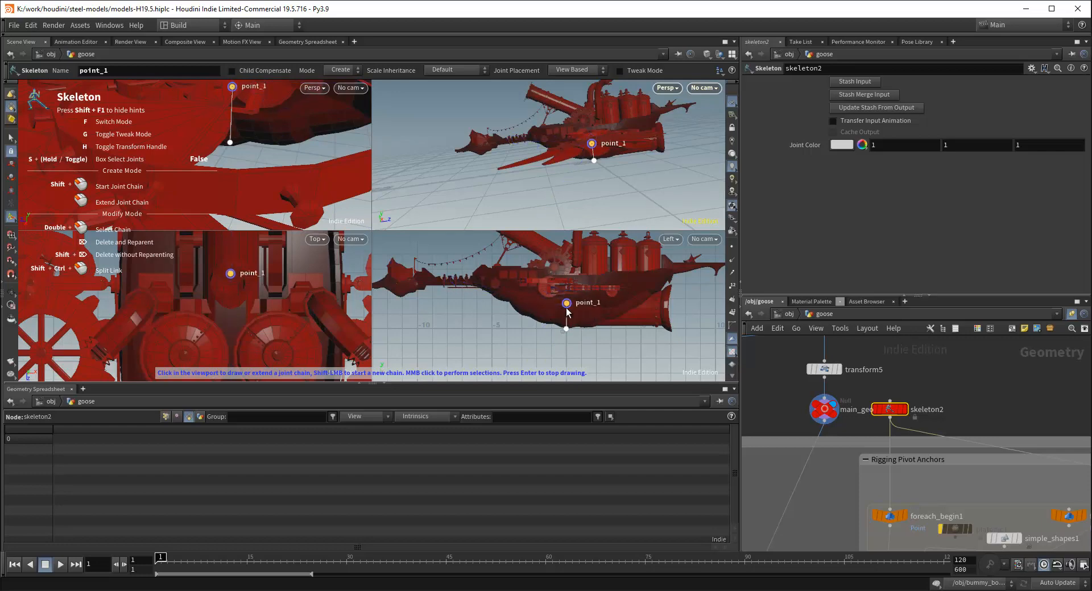
{"action": "key", "text": "Return"}
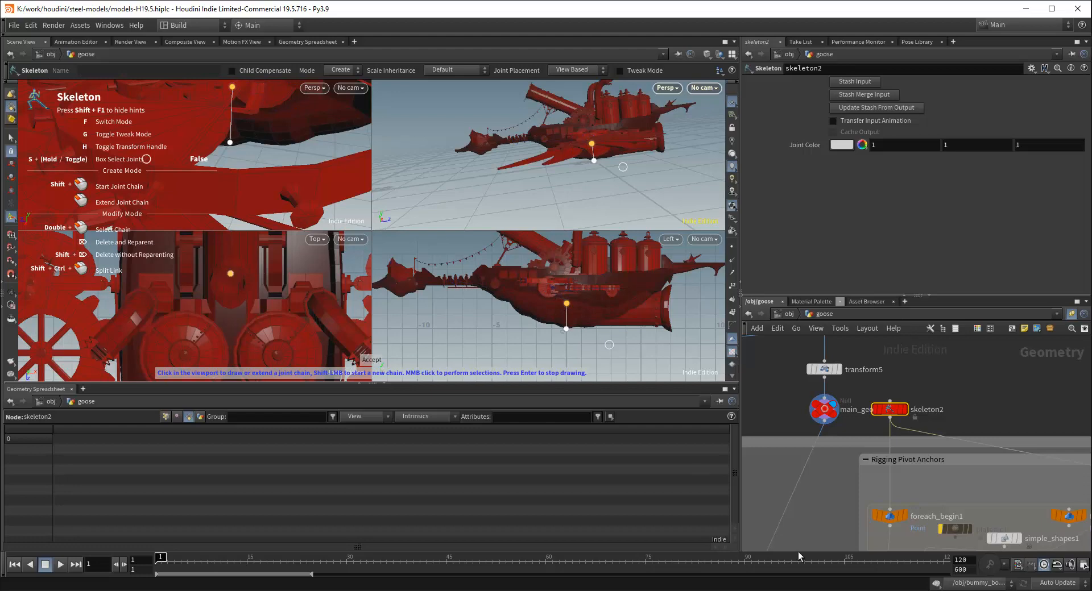
Open the joint_concepts wrangle and examine its manual joint parenting paths against the goose's gears, tanks and cannon
{"action": "scroll", "coordinate": [813, 458], "scroll_direction": "down", "scroll_amount": 5}
{"action": "middle_click_drag", "start_coordinate": [780, 451], "coordinate": [838, 427]}
{"action": "scroll", "coordinate": [948, 445], "scroll_direction": "down", "scroll_amount": 2}
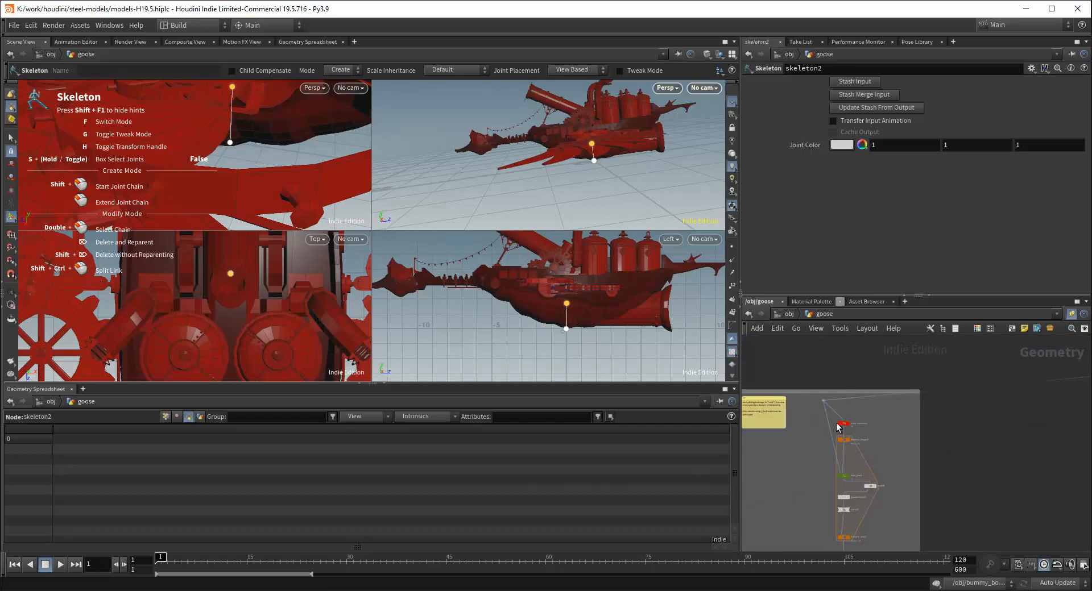
{"action": "scroll", "coordinate": [838, 427], "scroll_direction": "up", "scroll_amount": 4}
{"action": "left_click", "coordinate": [856, 434]}
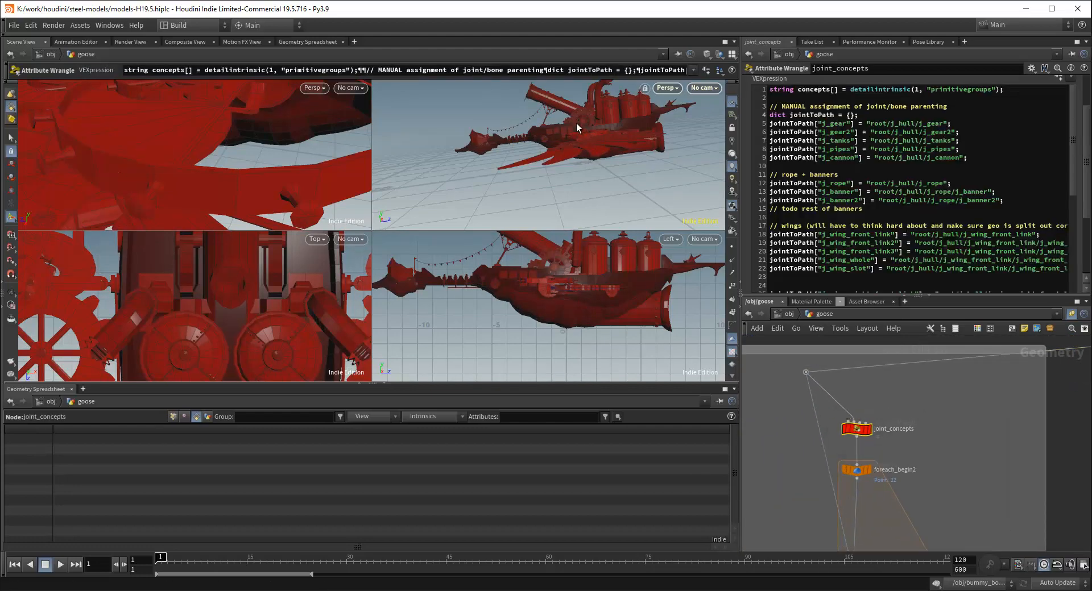
{"action": "key", "text": "space"}
{"action": "left_click_drag", "start_coordinate": [592, 114], "coordinate": [598, 153]}
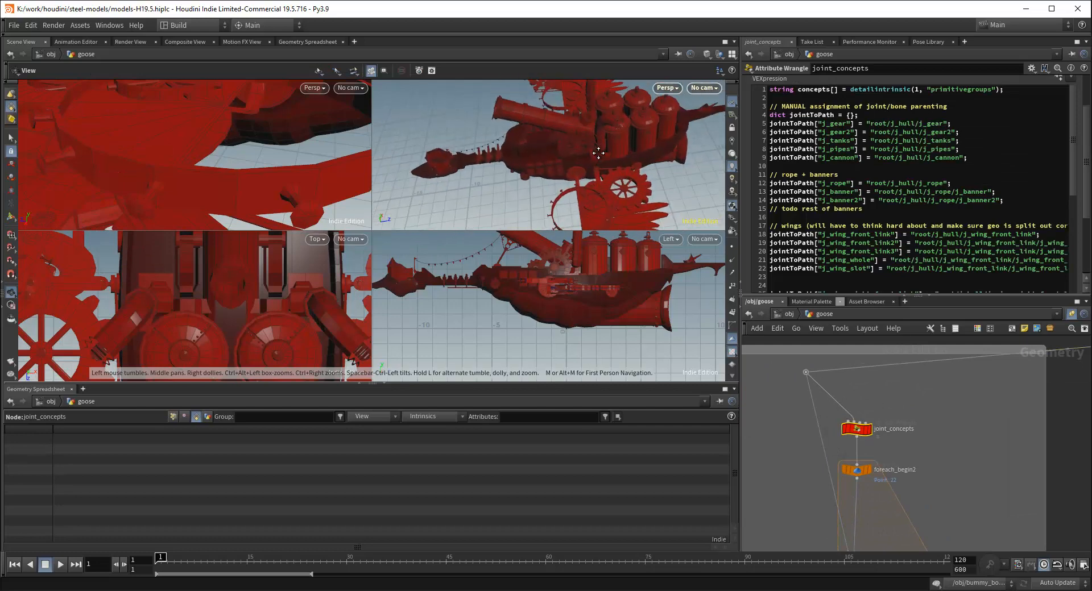
{"action": "middle_click_drag", "start_coordinate": [598, 153], "coordinate": [605, 138]}
{"action": "key", "text": "space"}
{"action": "scroll", "coordinate": [200, 175], "scroll_direction": "down", "scroll_amount": 8}
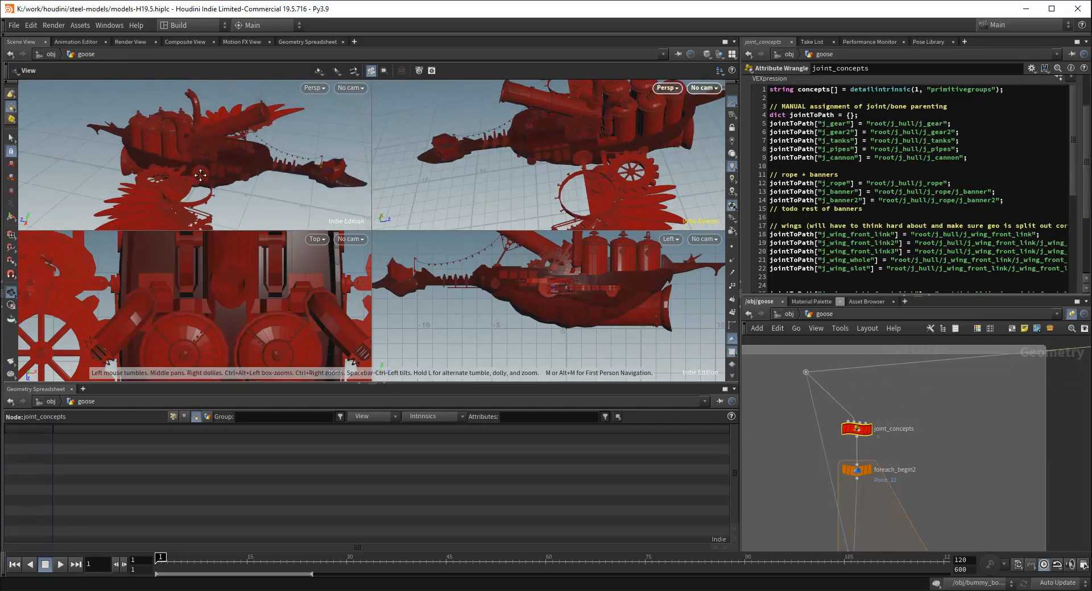
{"action": "key", "text": "Return"}
{"action": "left_click", "coordinate": [963, 124]}
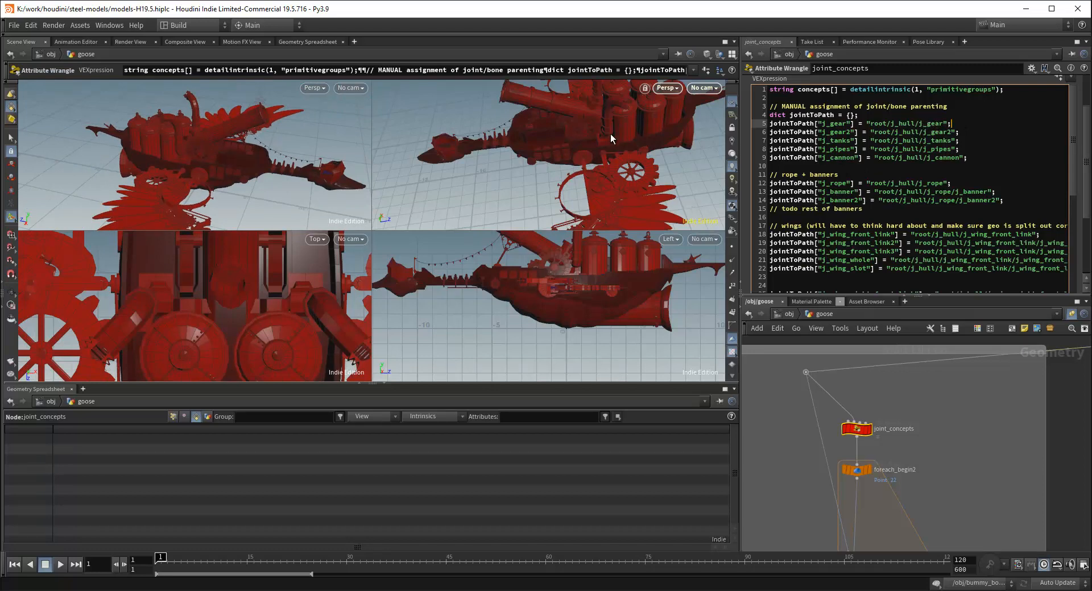
{"action": "middle_click_drag", "start_coordinate": [587, 137], "coordinate": [585, 168], "text": "alt"}
{"action": "scroll", "coordinate": [585, 169], "scroll_direction": "up", "scroll_amount": 5}
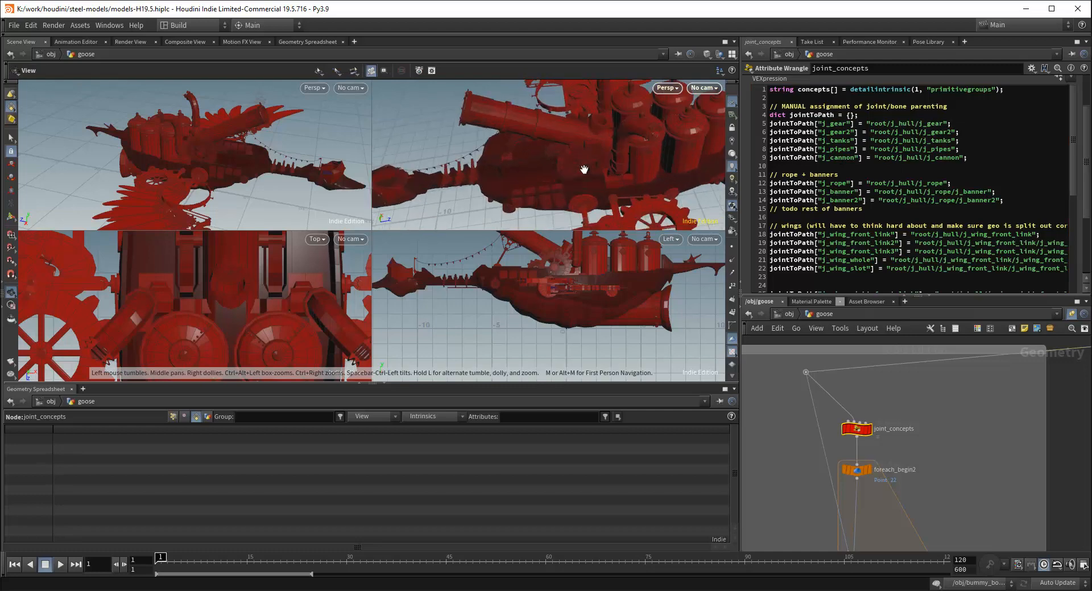
{"action": "mouse_move", "coordinate": [585, 168]}
{"action": "left_mouse_down", "text": "alt"}
{"action": "mouse_move", "coordinate": [597, 164]}
{"action": "mouse_move", "coordinate": [578, 152]}
{"action": "mouse_move", "coordinate": [603, 153]}
{"action": "mouse_move", "coordinate": [587, 158]}
{"action": "left_mouse_up", "text": "alt"}
Return to the skeleton2 node in the network and reactivate the Skeleton tool over the goose model
{"action": "scroll", "coordinate": [966, 487], "scroll_direction": "down", "scroll_amount": 3}
{"action": "middle_click_drag", "start_coordinate": [960, 460], "coordinate": [864, 482]}
{"action": "middle_click_drag", "start_coordinate": [1023, 427], "coordinate": [836, 471]}
{"action": "middle_click_drag", "start_coordinate": [1052, 431], "coordinate": [958, 448]}
{"action": "scroll", "coordinate": [904, 477], "scroll_direction": "up", "scroll_amount": 2}
{"action": "middle_click_drag", "start_coordinate": [898, 483], "coordinate": [955, 453]}
{"action": "scroll", "coordinate": [955, 458], "scroll_direction": "up", "scroll_amount": 3}
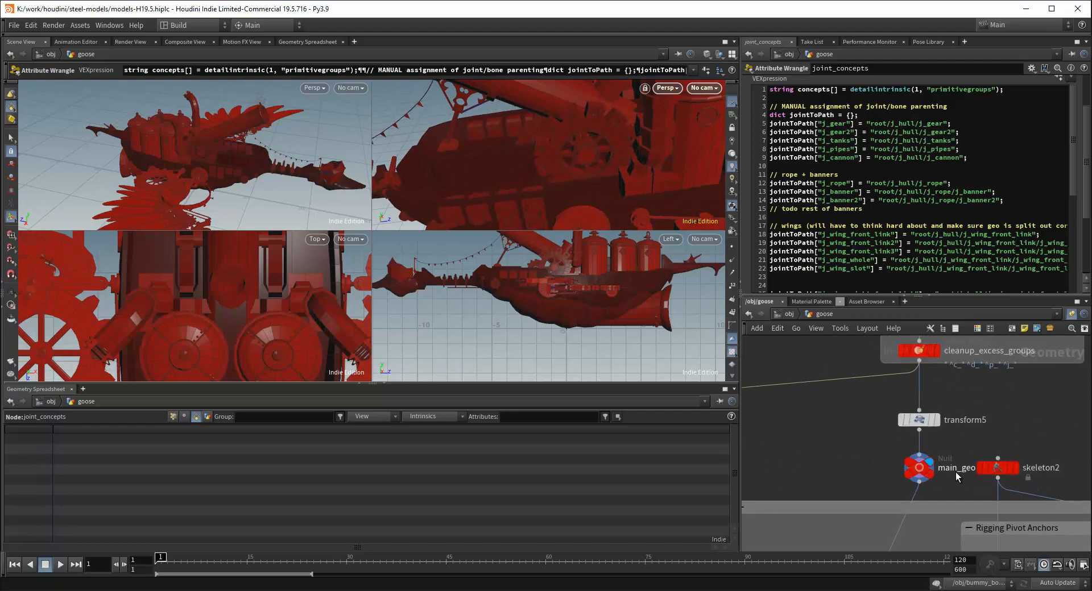
{"action": "left_click", "coordinate": [995, 466]}
{"action": "left_click_drag", "start_coordinate": [560, 135], "coordinate": [550, 180], "text": "alt"}
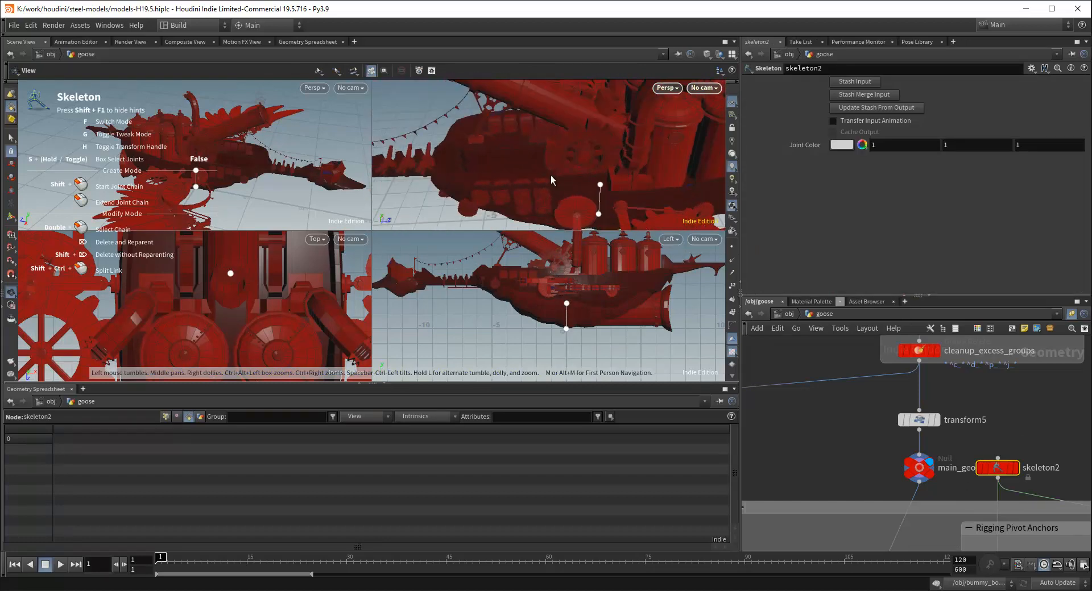
{"action": "key", "text": "Return"}
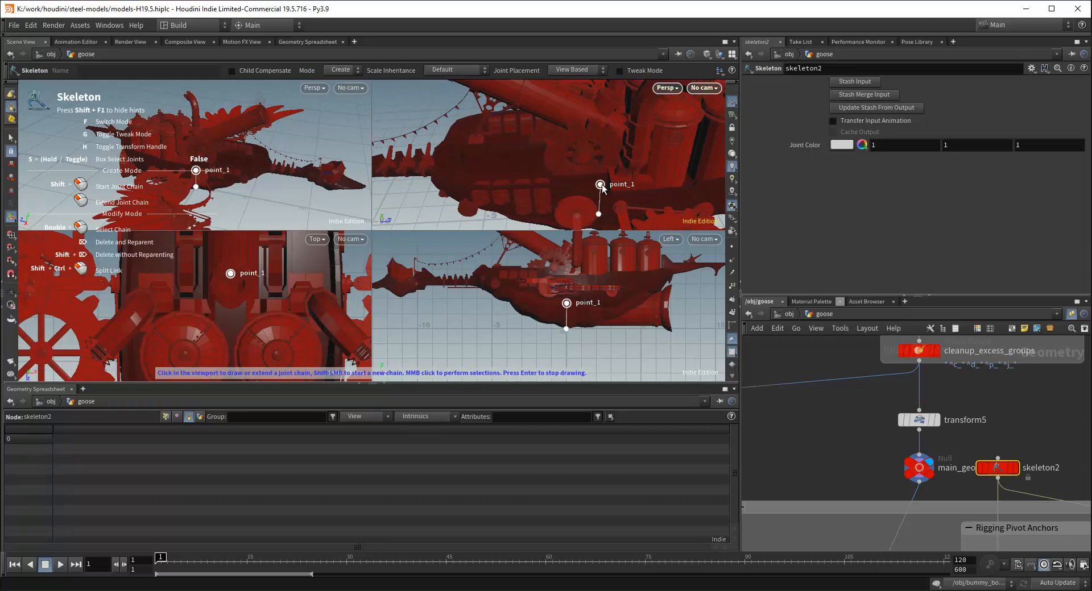
Rename the joint directly above the root joint as j_hull in the Skeleton tool's parameters
{"action": "left_click", "coordinate": [601, 184]}
{"action": "key", "text": "p"}
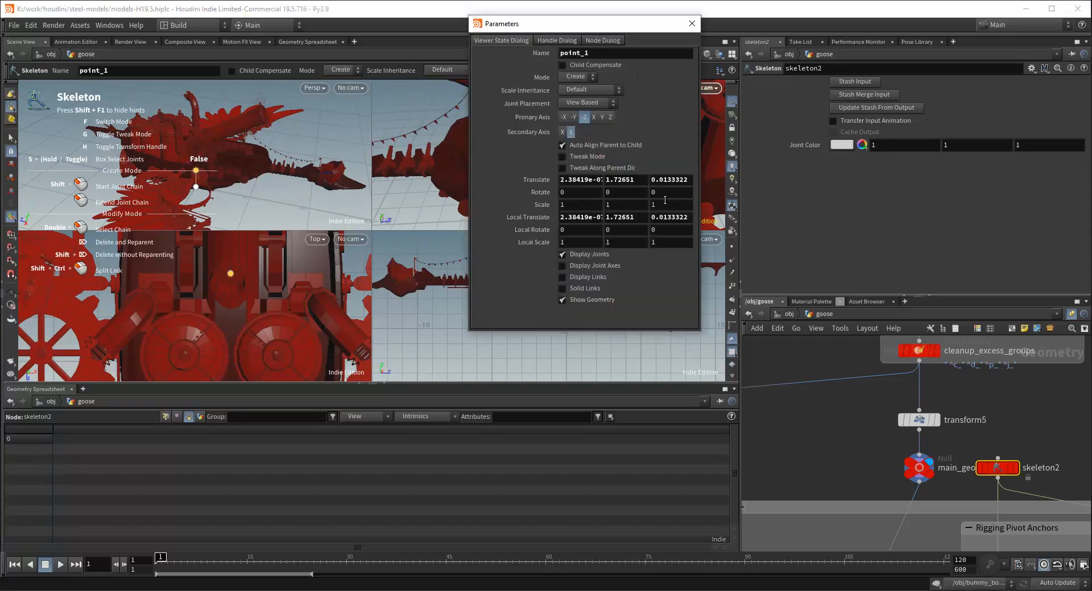
{"action": "left_click_drag", "start_coordinate": [590, 56], "coordinate": [518, 50]}
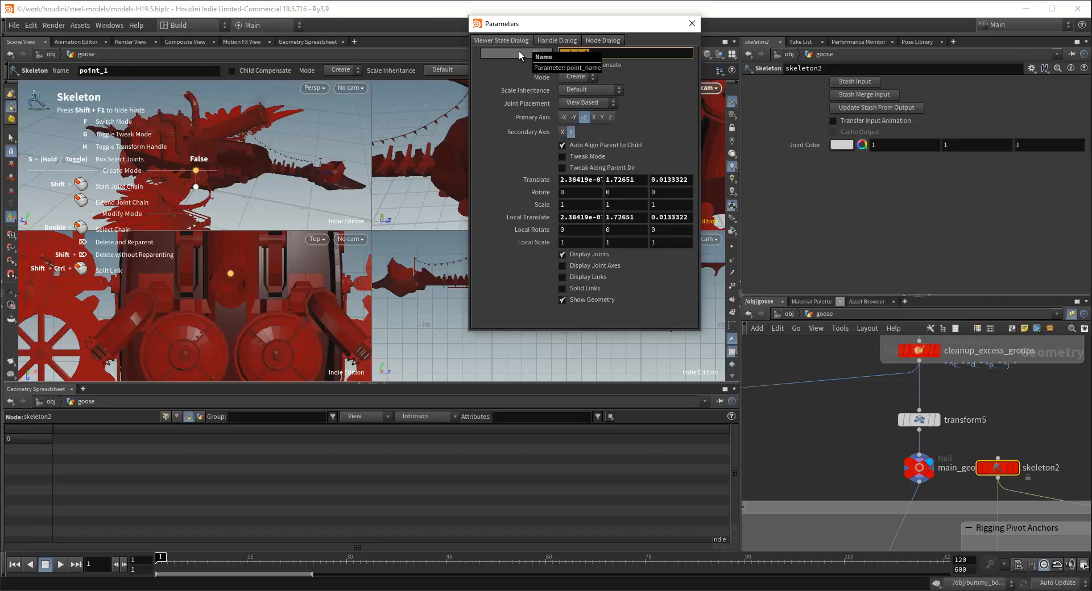
{"action": "type", "text": "joint"}
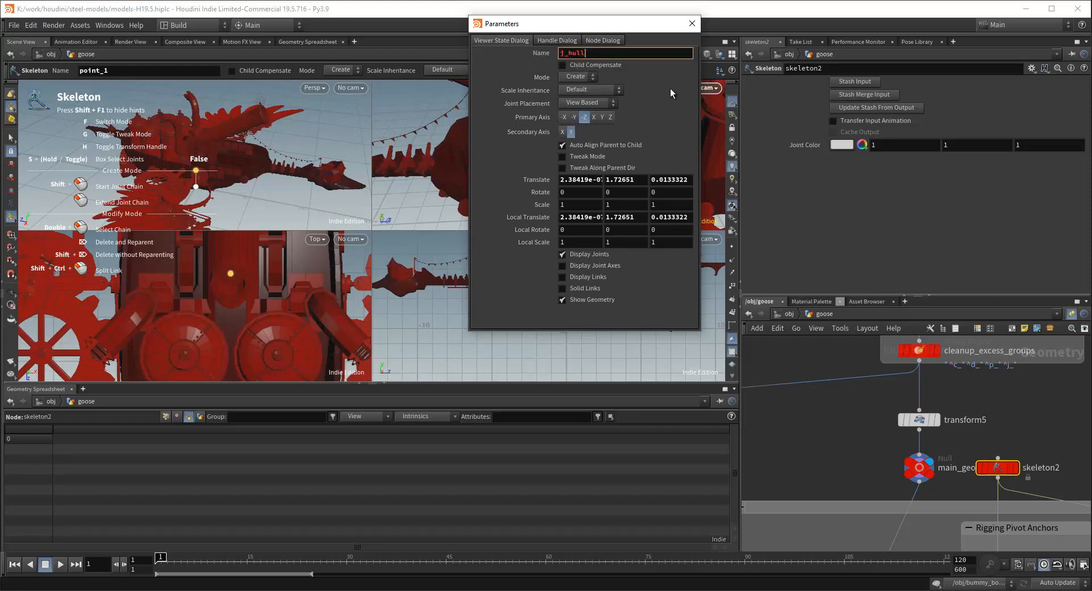
{"action": "left_click", "coordinate": [691, 23]}
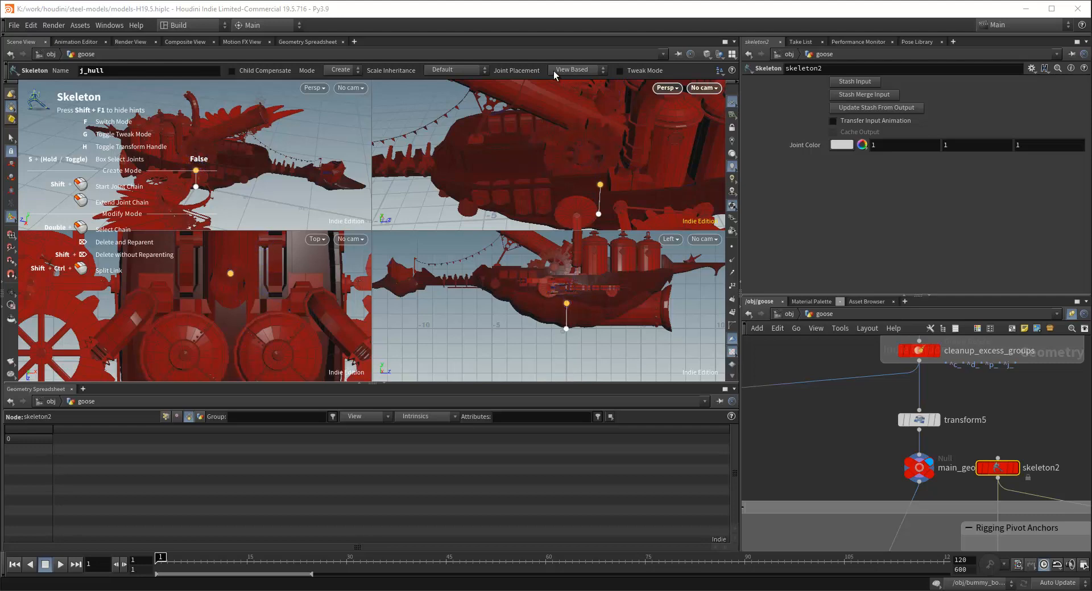
Extend the chain from j_hull with a child joint at the gear in the perspective viewport and inspect it up close
{"action": "left_click_drag", "start_coordinate": [577, 181], "coordinate": [602, 159], "text": "alt"}
{"action": "left_click", "coordinate": [584, 162]}
{"action": "right_click_drag", "start_coordinate": [603, 159], "coordinate": [575, 165], "text": "alt"}
{"action": "left_click_drag", "start_coordinate": [581, 176], "coordinate": [593, 195], "text": "alt"}
{"action": "middle_click_drag", "start_coordinate": [593, 194], "coordinate": [476, 166], "text": "alt"}
{"action": "left_click_drag", "start_coordinate": [476, 165], "coordinate": [404, 183], "text": "alt"}
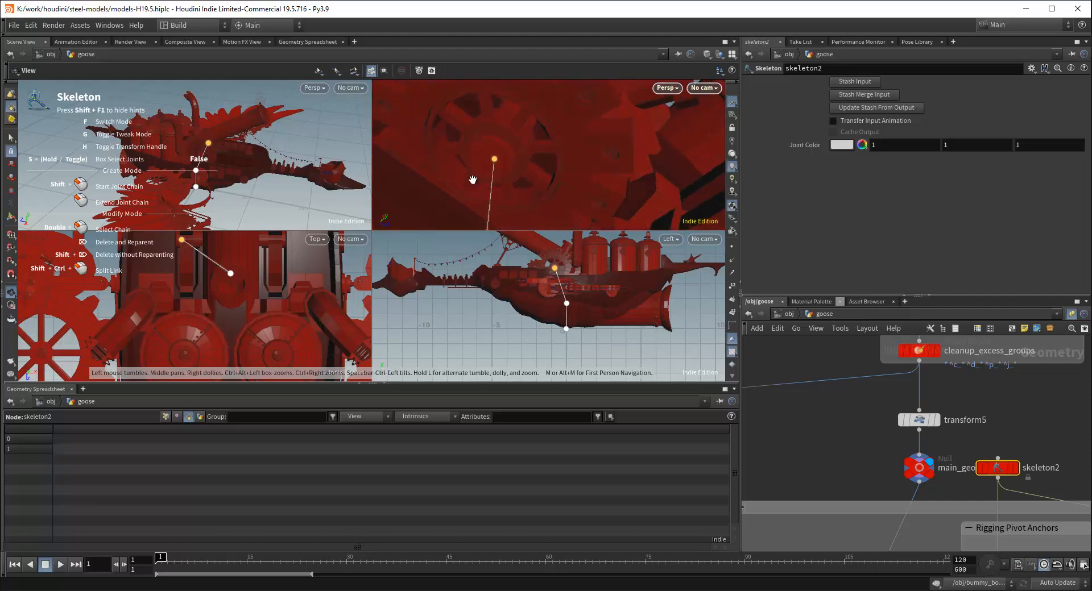
Switch the Skeleton tool to Modify with Tweak Mode enabled and align the gear joint with the gear's centre in the viewports
{"action": "key", "text": "f"}
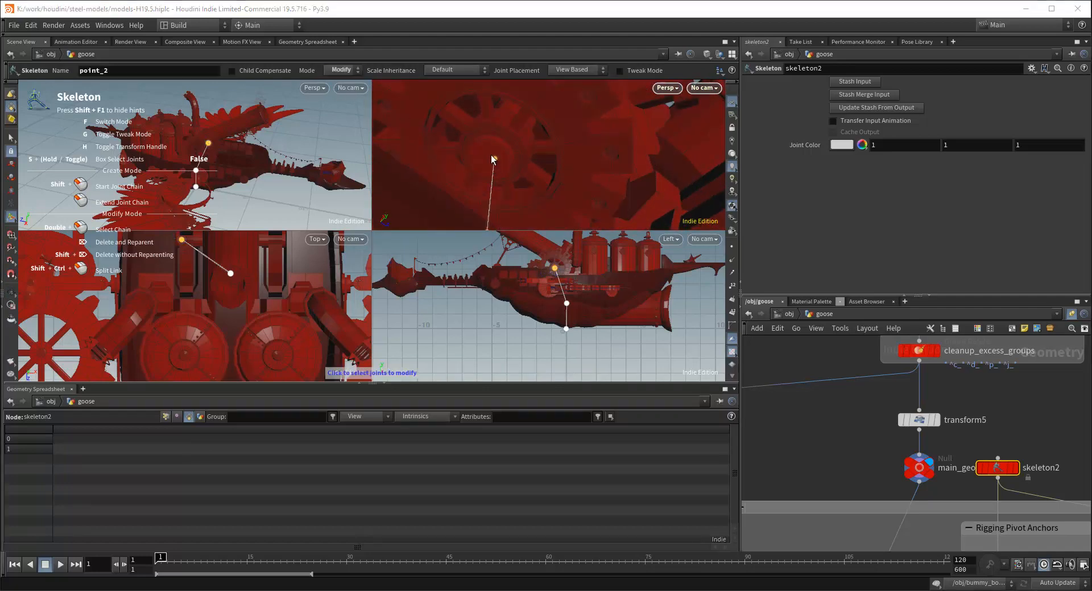
{"action": "left_click", "coordinate": [493, 158]}
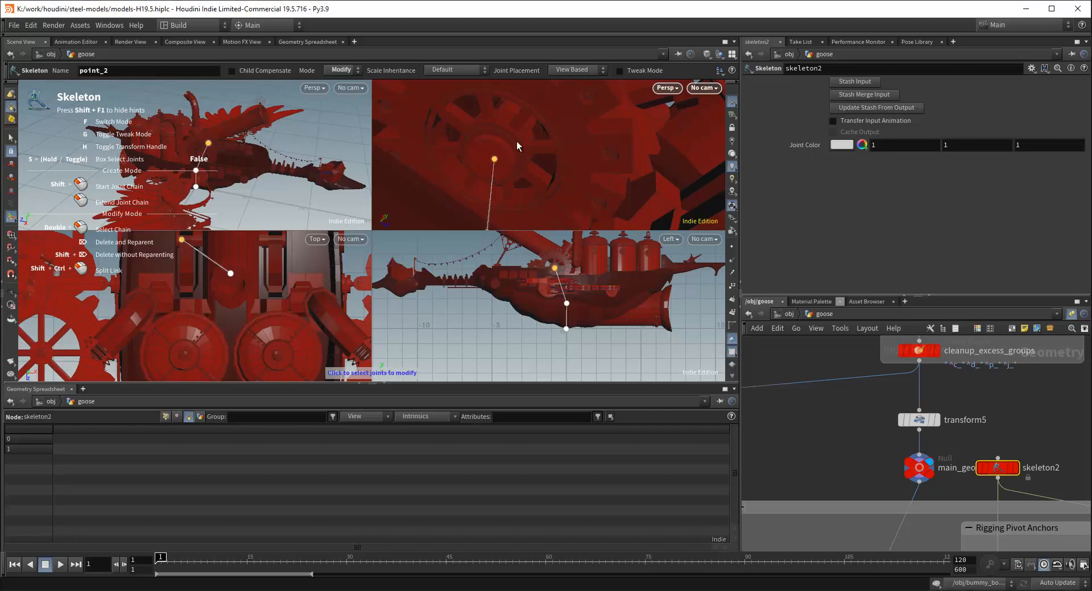
{"action": "left_click", "coordinate": [619, 71]}
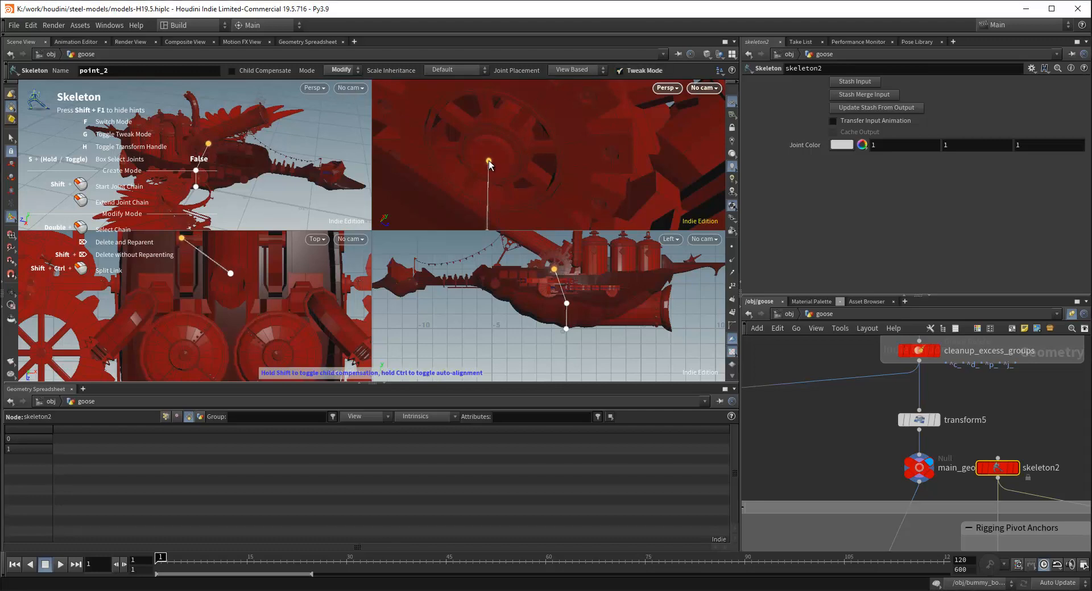
{"action": "left_click_drag", "start_coordinate": [506, 163], "coordinate": [499, 119], "text": "alt"}
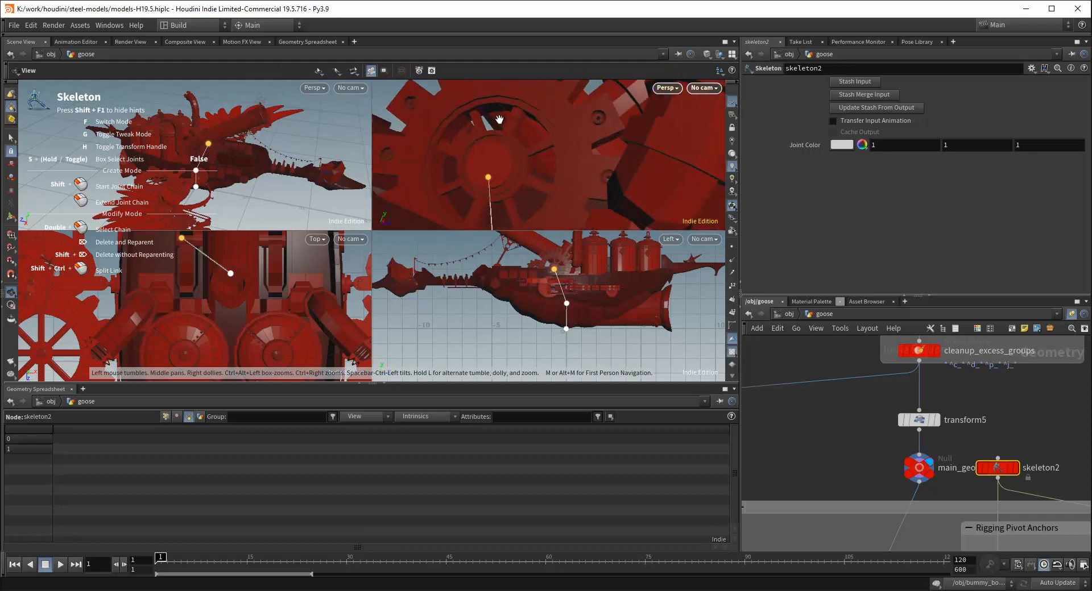
{"action": "left_click_drag", "start_coordinate": [488, 177], "coordinate": [508, 132]}
{"action": "right_click_drag", "start_coordinate": [557, 252], "coordinate": [544, 289], "text": "alt"}
{"action": "left_click_drag", "start_coordinate": [513, 290], "coordinate": [530, 290]}
{"action": "right_click_drag", "start_coordinate": [575, 302], "coordinate": [583, 274], "text": "alt"}
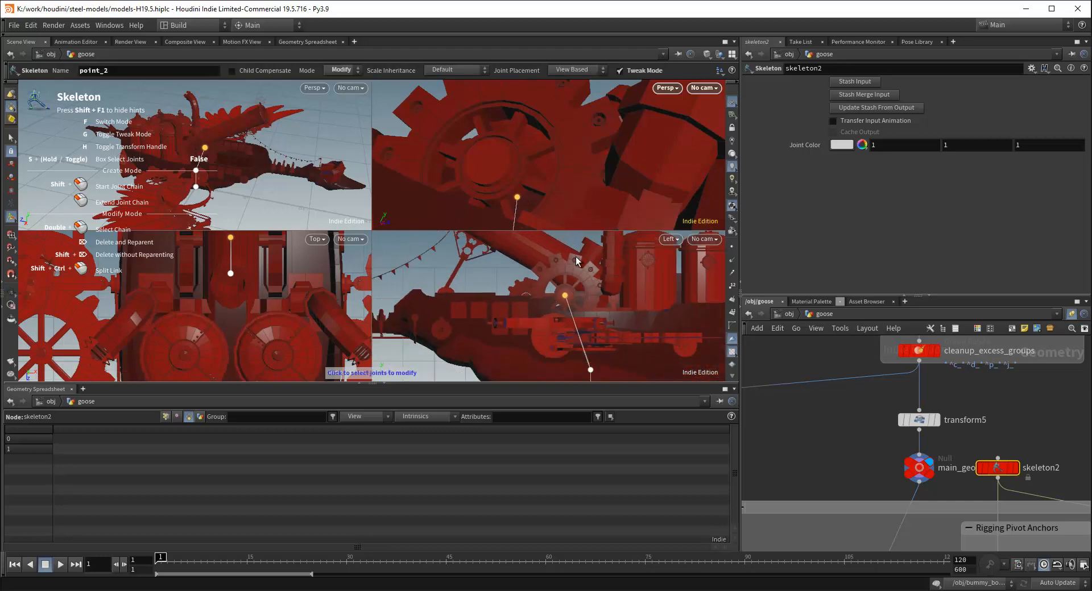
{"action": "mouse_move", "coordinate": [525, 145]}
{"action": "left_mouse_down", "text": "alt"}
{"action": "mouse_move", "coordinate": [475, 171]}
{"action": "mouse_move", "coordinate": [491, 165]}
{"action": "mouse_move", "coordinate": [484, 208]}
{"action": "mouse_move", "coordinate": [559, 135]}
{"action": "mouse_move", "coordinate": [496, 142]}
{"action": "mouse_move", "coordinate": [537, 149]}
{"action": "mouse_move", "coordinate": [523, 106]}
{"action": "mouse_move", "coordinate": [551, 142]}
{"action": "mouse_move", "coordinate": [519, 162]}
{"action": "left_mouse_up", "text": "alt"}
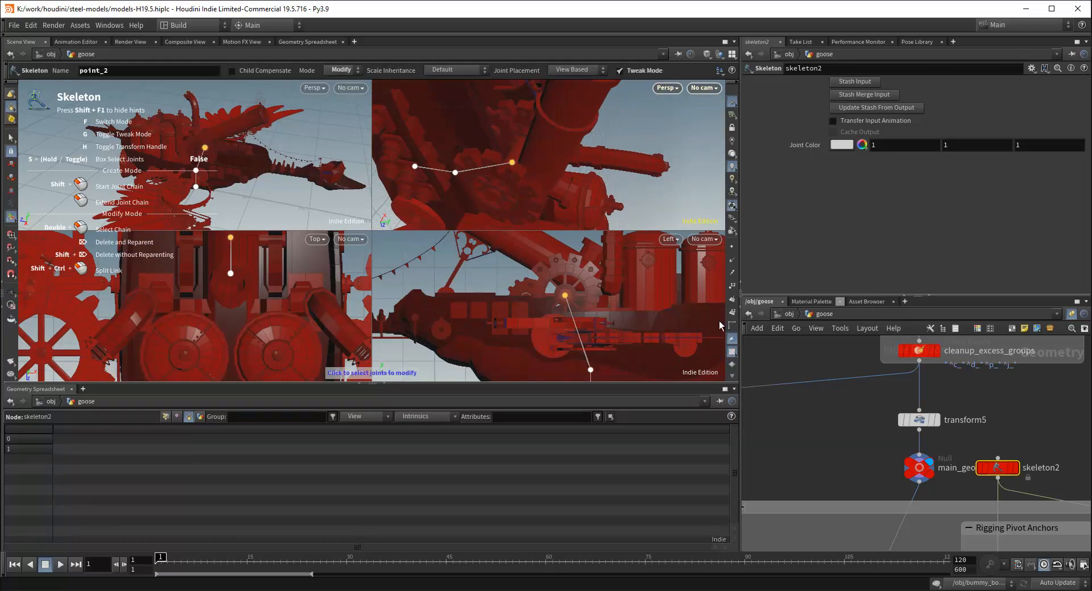
Show the viewport's group list and look up the gear's joint group on the main_geo node
{"action": "scroll", "coordinate": [827, 424], "scroll_direction": "down", "scroll_amount": 5}
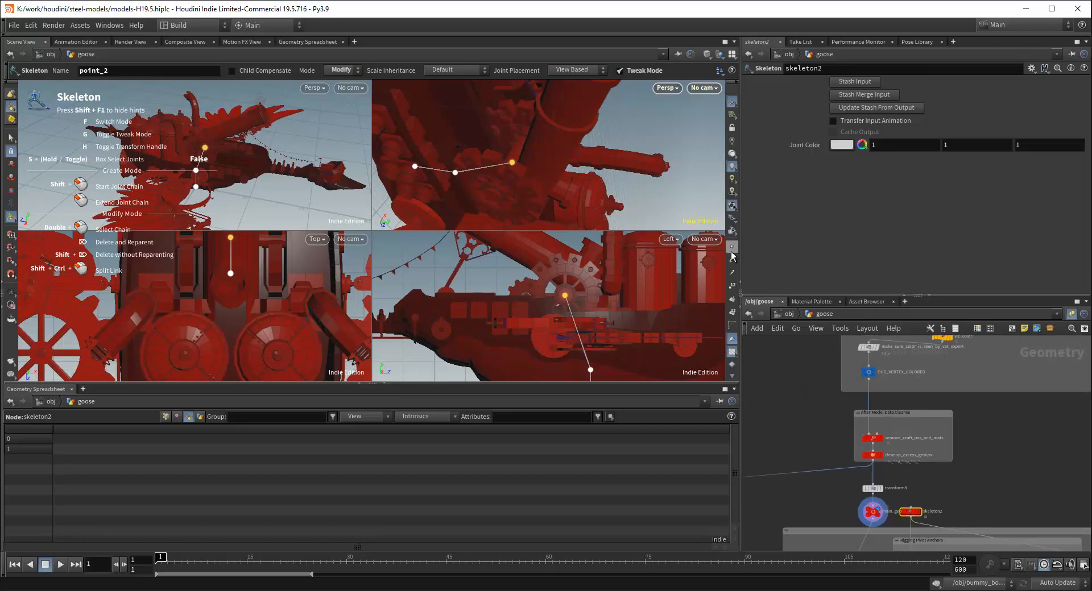
{"action": "scroll", "coordinate": [734, 256], "scroll_direction": "down", "scroll_amount": 4}
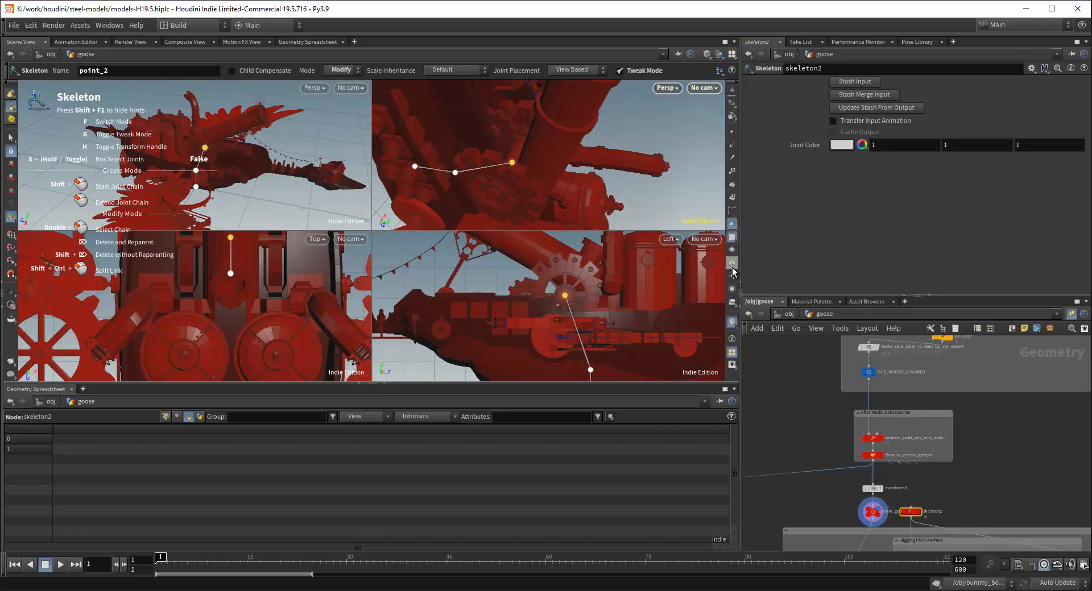
{"action": "left_click", "coordinate": [732, 288]}
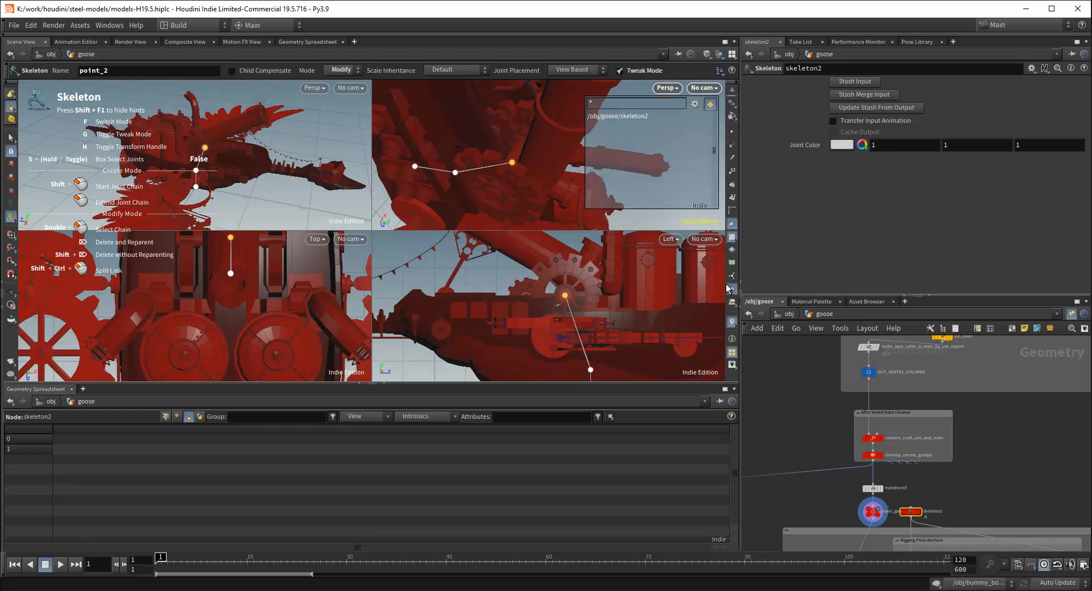
{"action": "middle_click_drag", "start_coordinate": [827, 442], "coordinate": [818, 459]}
{"action": "right_click_drag", "start_coordinate": [817, 460], "coordinate": [849, 468]}
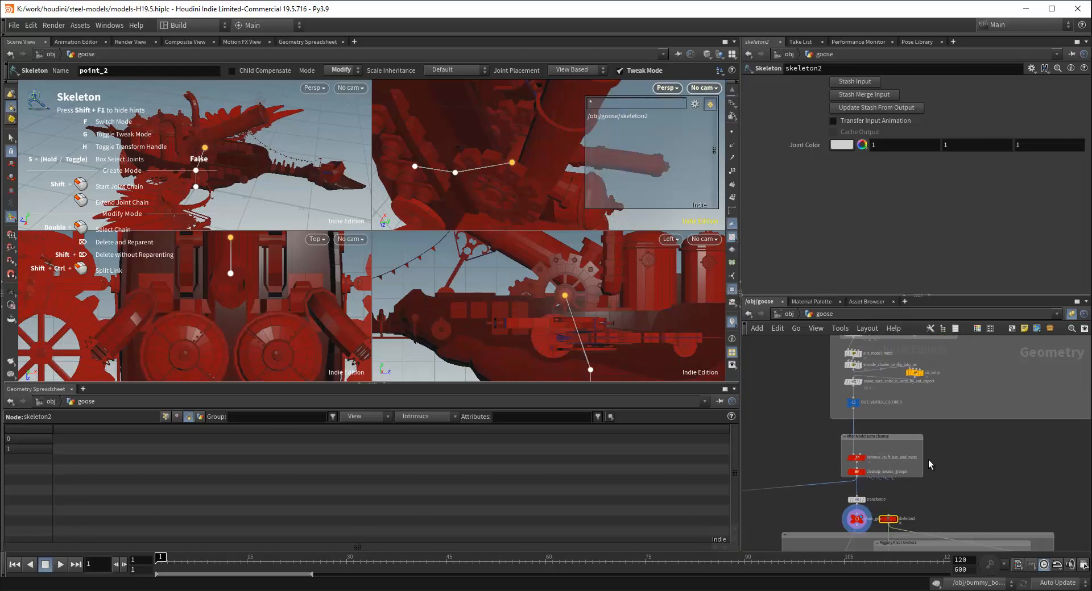
{"action": "scroll", "coordinate": [930, 464], "scroll_direction": "up", "scroll_amount": 3}
{"action": "middle_click_drag", "start_coordinate": [937, 459], "coordinate": [981, 423]}
{"action": "scroll", "coordinate": [982, 423], "scroll_direction": "down", "scroll_amount": 1}
{"action": "left_click", "coordinate": [871, 507]}
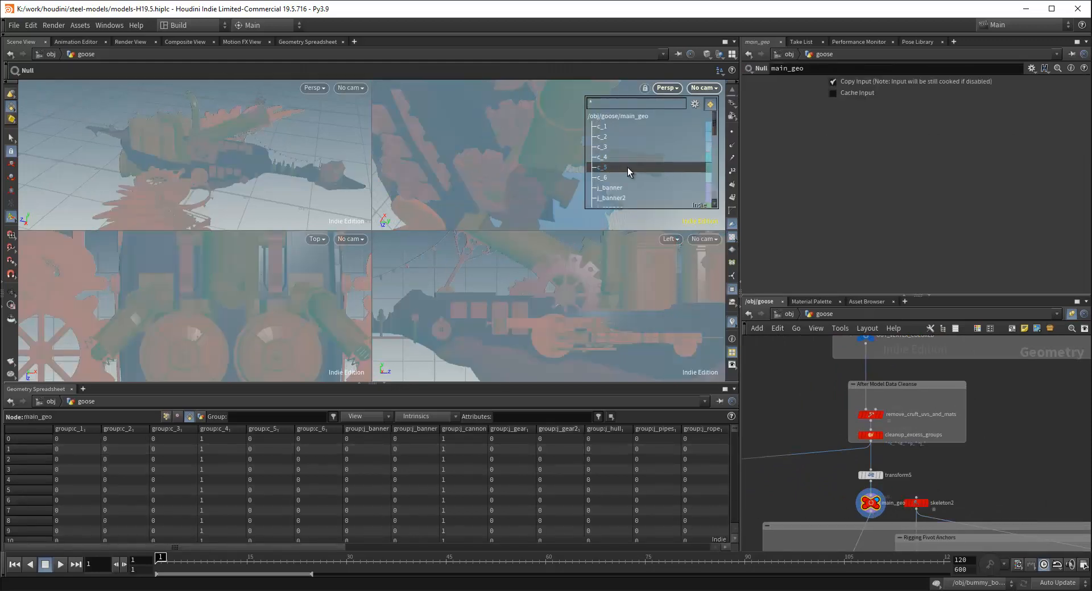
{"action": "scroll", "coordinate": [629, 168], "scroll_direction": "down", "scroll_amount": 3}
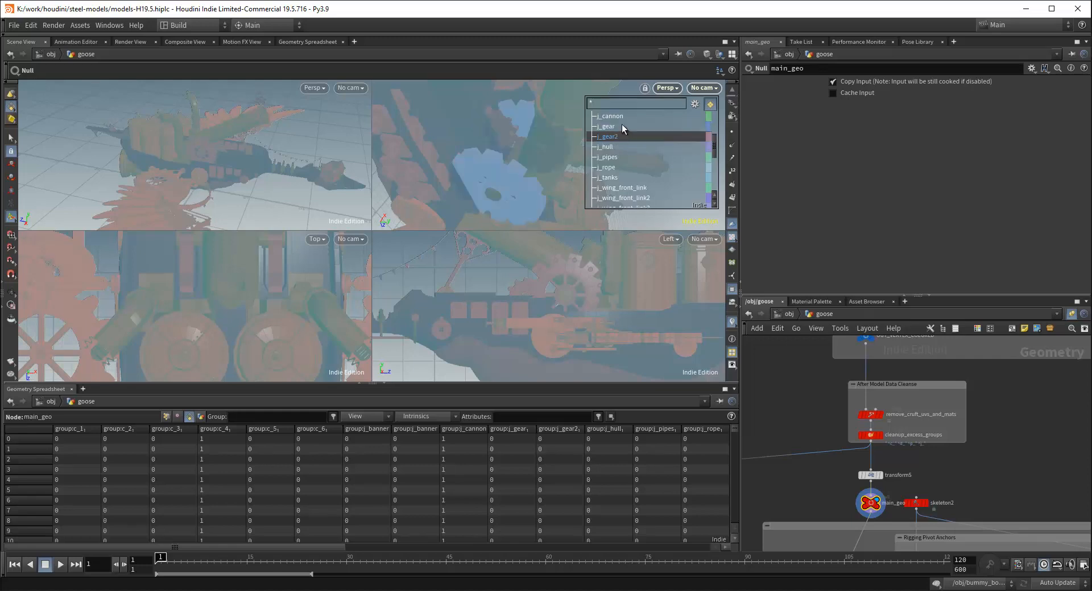
Return to the skeleton2 node and rename the end joint at the gear as j_gear2
{"action": "middle_click_drag", "start_coordinate": [958, 476], "coordinate": [958, 434]}
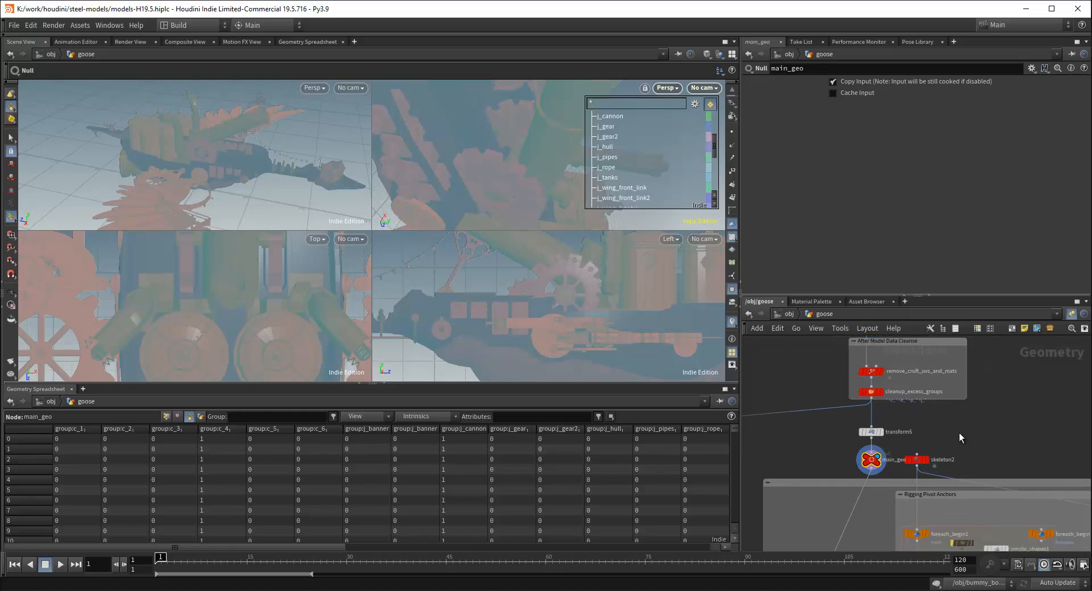
{"action": "scroll", "coordinate": [928, 451], "scroll_direction": "up", "scroll_amount": 3}
{"action": "left_click", "coordinate": [925, 442]}
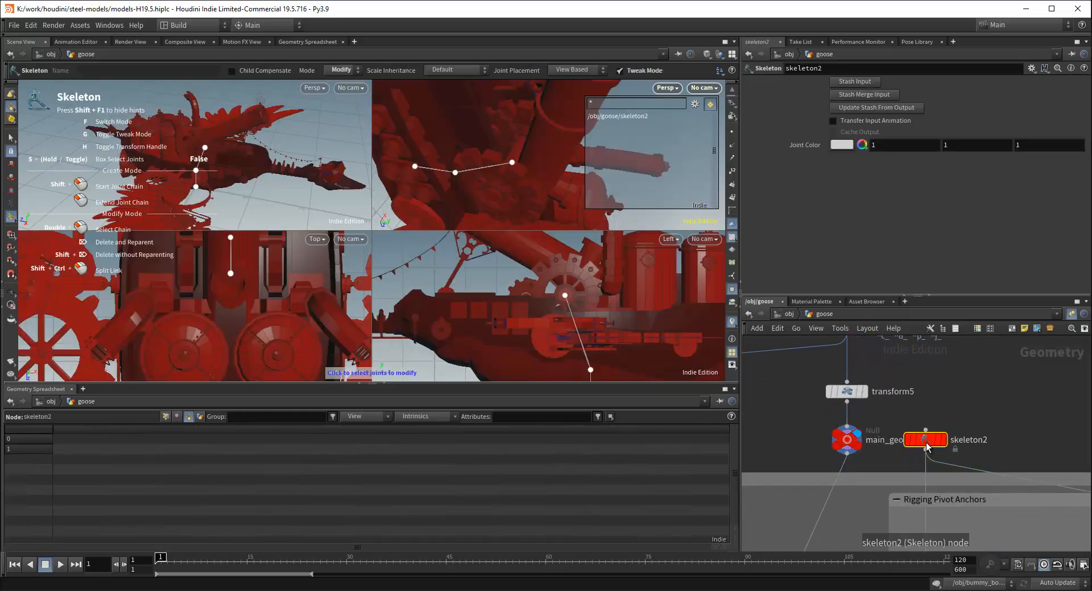
{"action": "left_click", "coordinate": [511, 164]}
{"action": "left_click", "coordinate": [130, 70]}
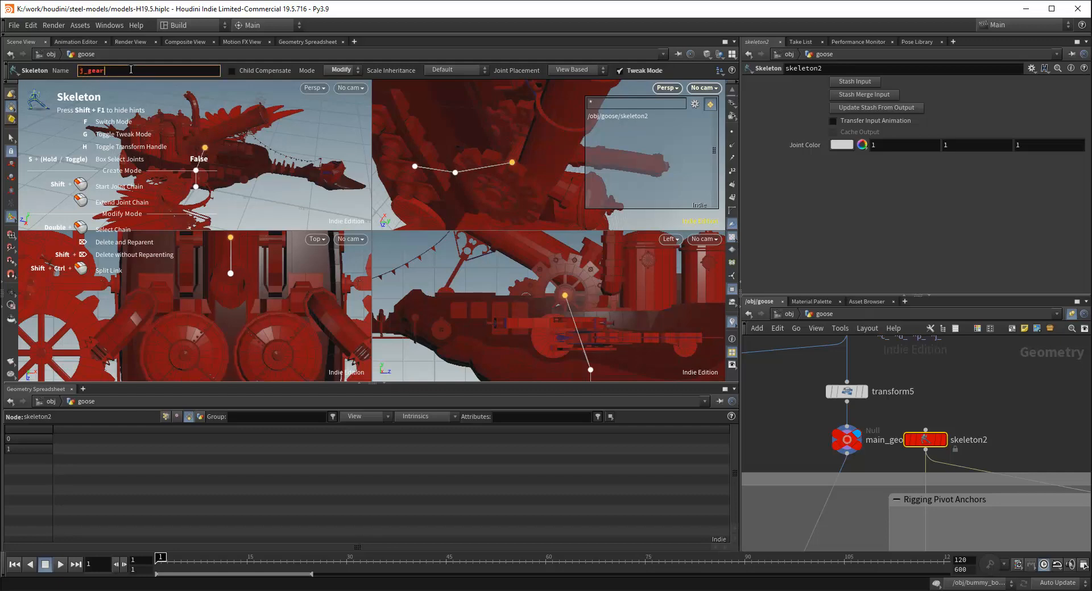
{"action": "type", "text": "j_gear2"}
{"action": "key", "text": "Return"}
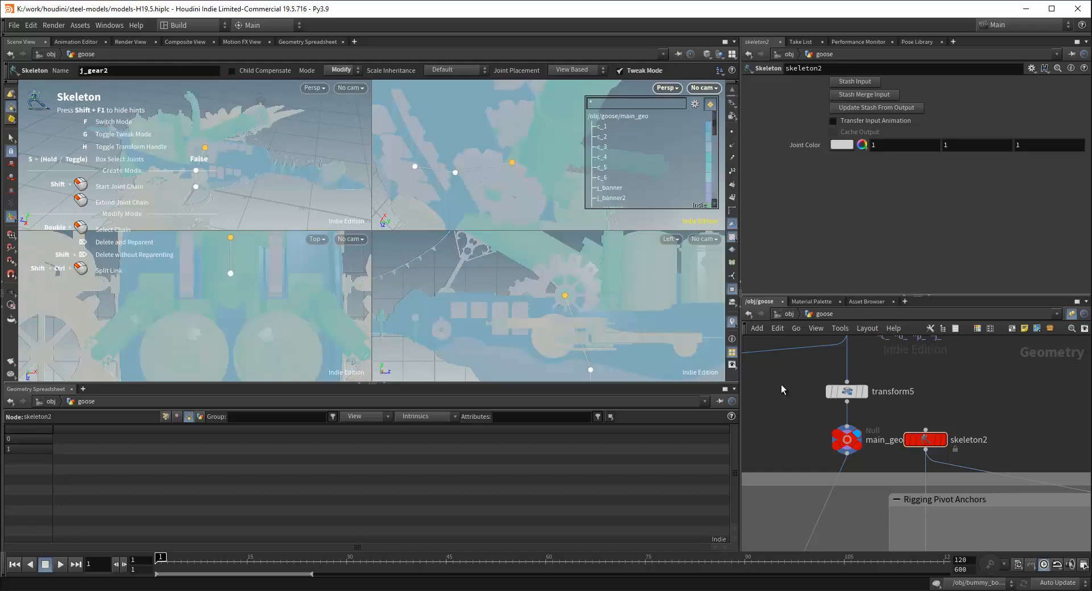
Find the PACKED_PARTS1 null below the foreach_end3 node and display its output
{"action": "scroll", "coordinate": [787, 384], "scroll_direction": "down", "scroll_amount": 3}
{"action": "scroll", "coordinate": [937, 410], "scroll_direction": "down", "scroll_amount": 2}
{"action": "middle_click_drag", "start_coordinate": [867, 543], "coordinate": [896, 424]}
{"action": "middle_click_drag", "start_coordinate": [907, 506], "coordinate": [924, 392]}
{"action": "scroll", "coordinate": [886, 425], "scroll_direction": "up", "scroll_amount": 4}
{"action": "mouse_move", "coordinate": [831, 431]}
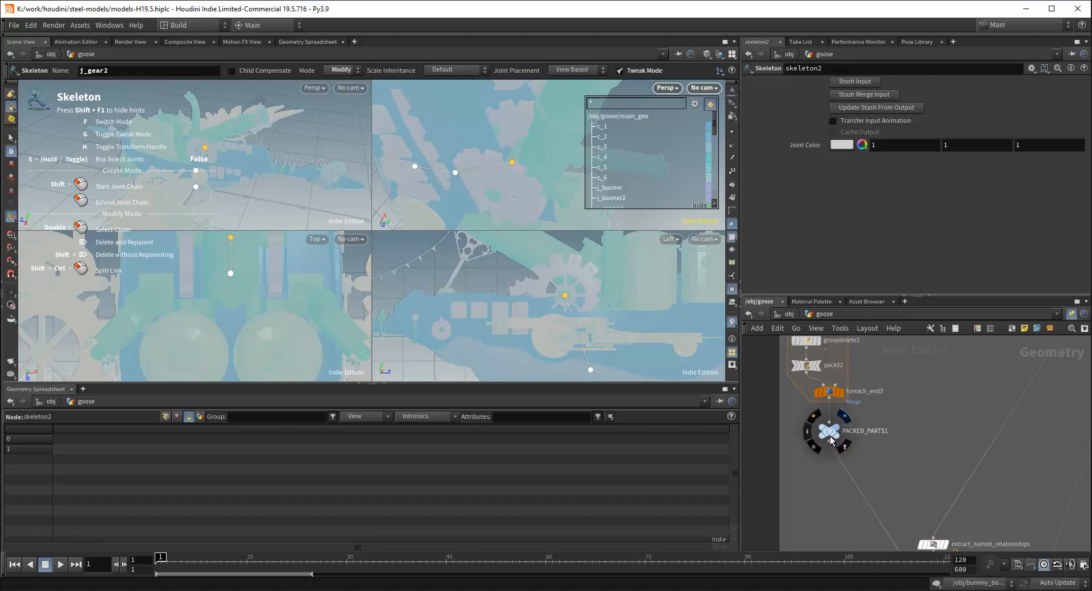
{"action": "left_click", "coordinate": [828, 440]}
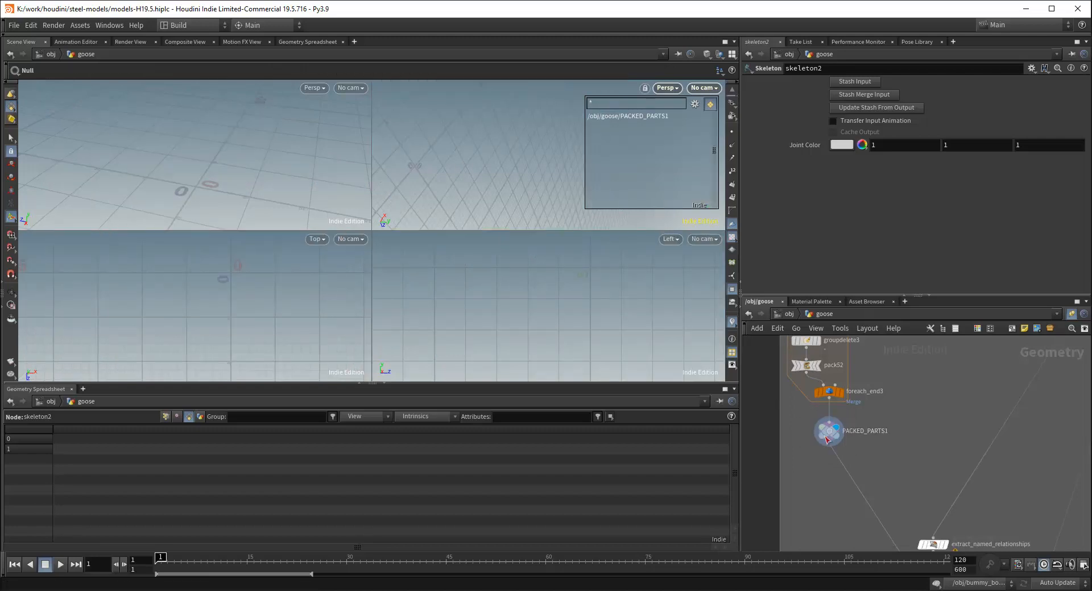
Inspect the primitive groups in the merge2 node's information window and close it
{"action": "scroll", "coordinate": [910, 403], "scroll_direction": "down", "scroll_amount": 5}
{"action": "middle_click_drag", "start_coordinate": [914, 400], "coordinate": [898, 534]}
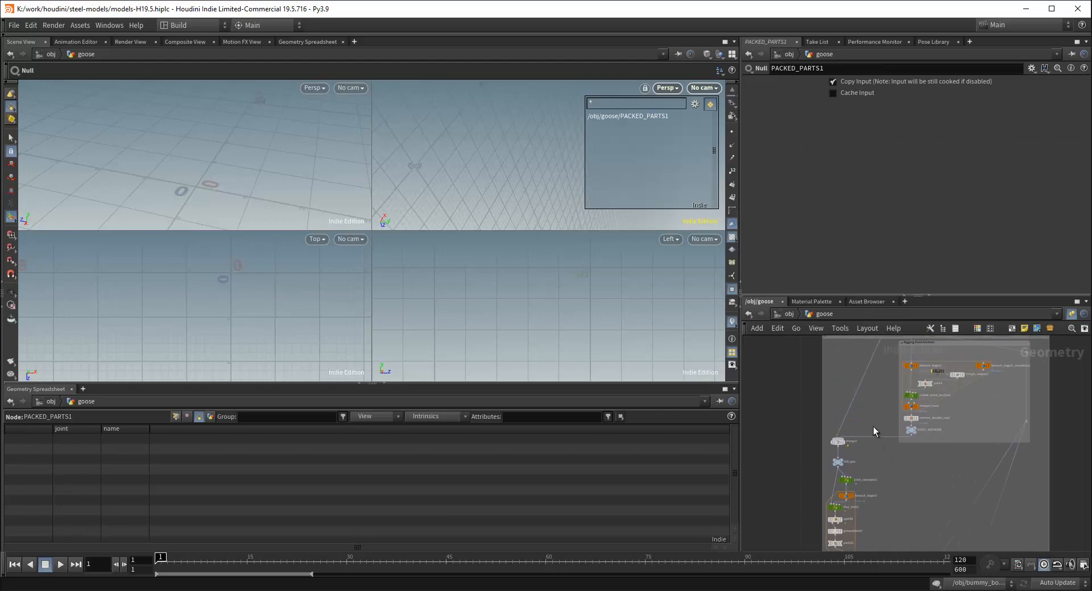
{"action": "scroll", "coordinate": [874, 432], "scroll_direction": "up", "scroll_amount": 4}
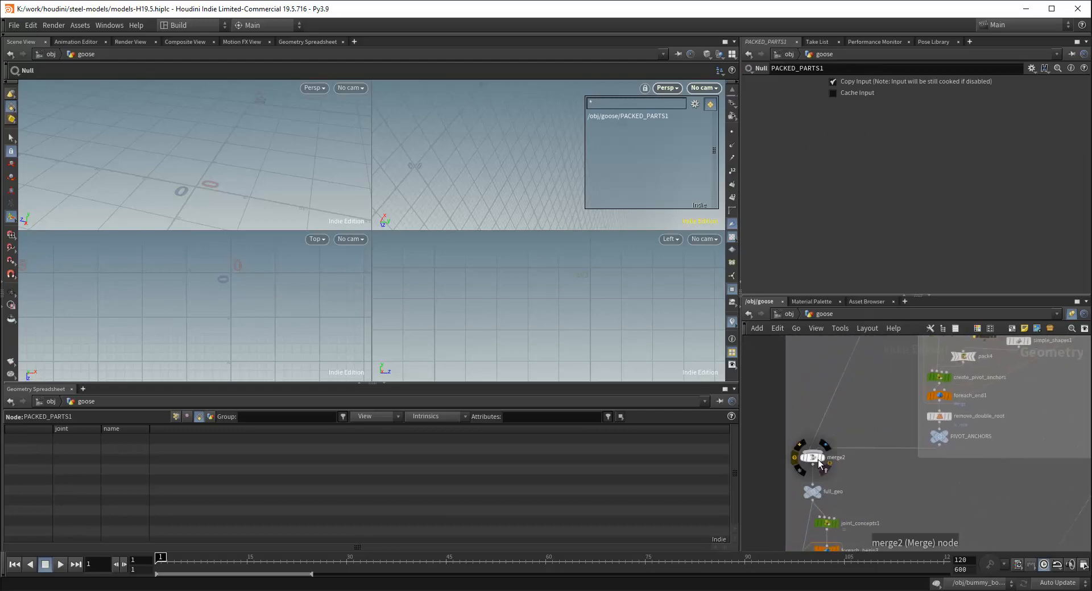
{"action": "left_click", "coordinate": [794, 460]}
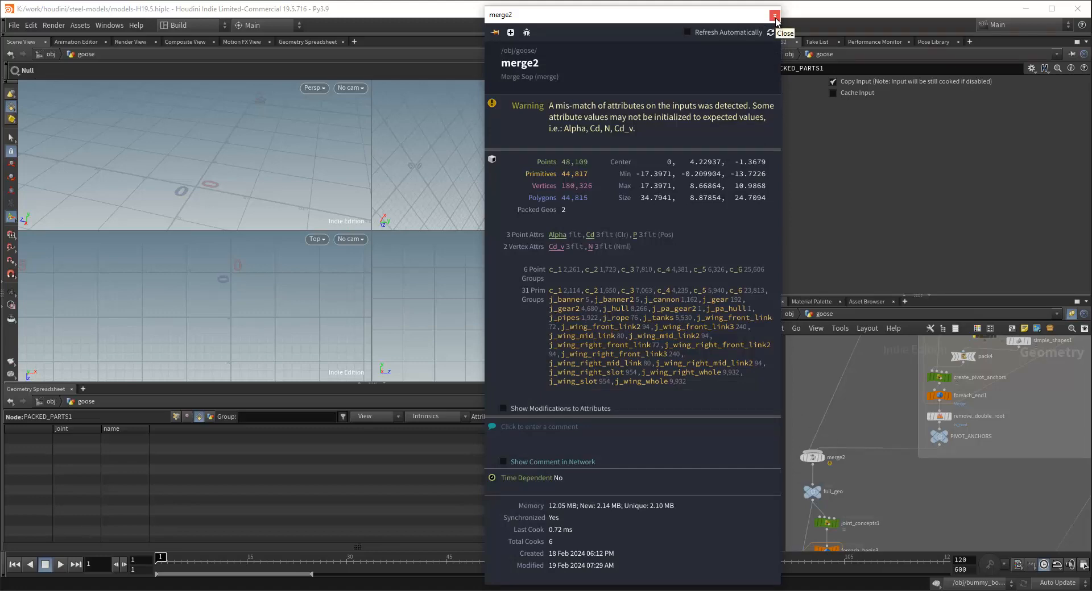
{"action": "left_click", "coordinate": [775, 16]}
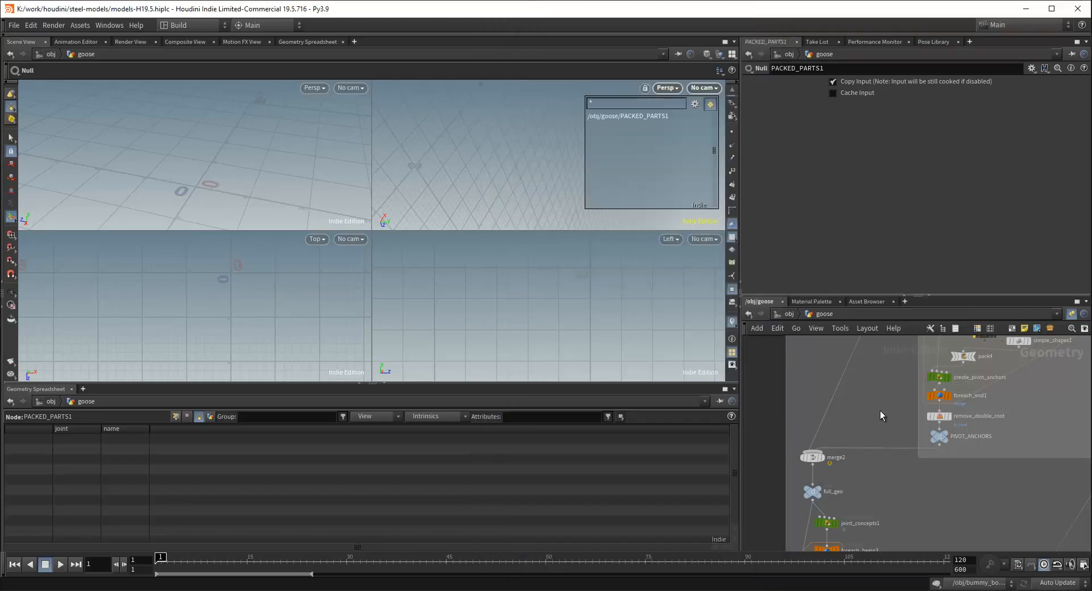
Examine the joint groups on the PIVOT_ANCHORS null and compare them with the joints in skeleton2
{"action": "middle_click_drag", "start_coordinate": [879, 418], "coordinate": [795, 453]}
{"action": "left_click", "coordinate": [903, 434]}
{"action": "middle_click_drag", "start_coordinate": [961, 443], "coordinate": [956, 483]}
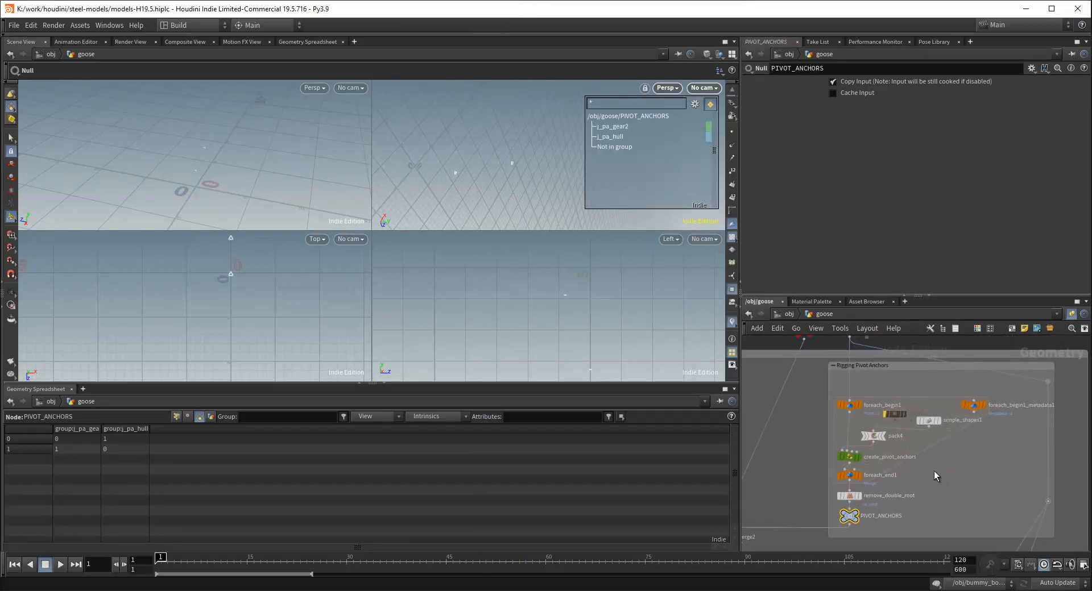
{"action": "middle_click_drag", "start_coordinate": [808, 440], "coordinate": [815, 483]}
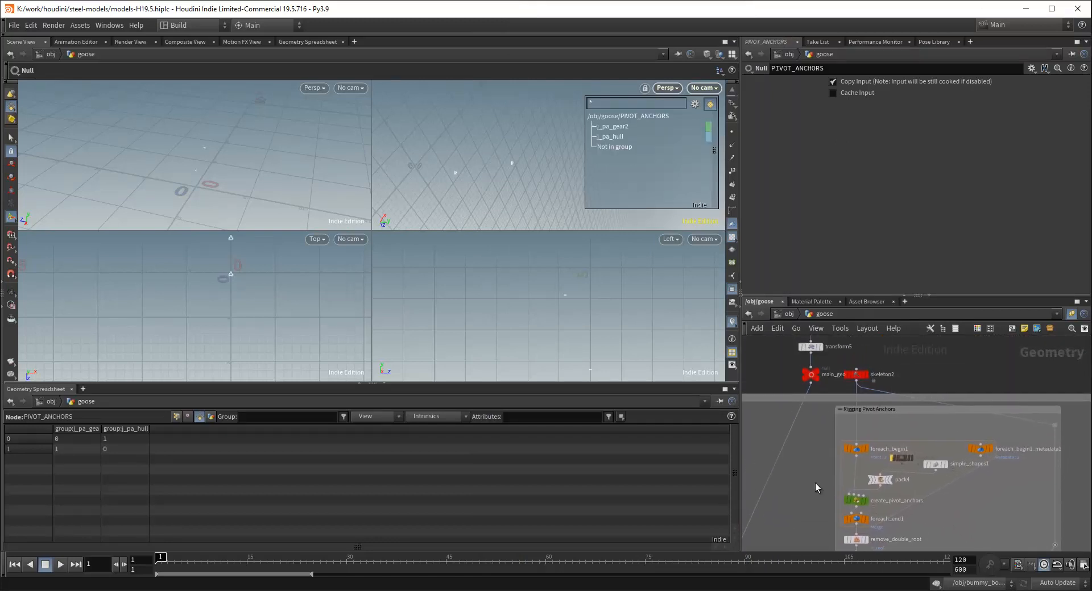
{"action": "left_click", "coordinate": [860, 378]}
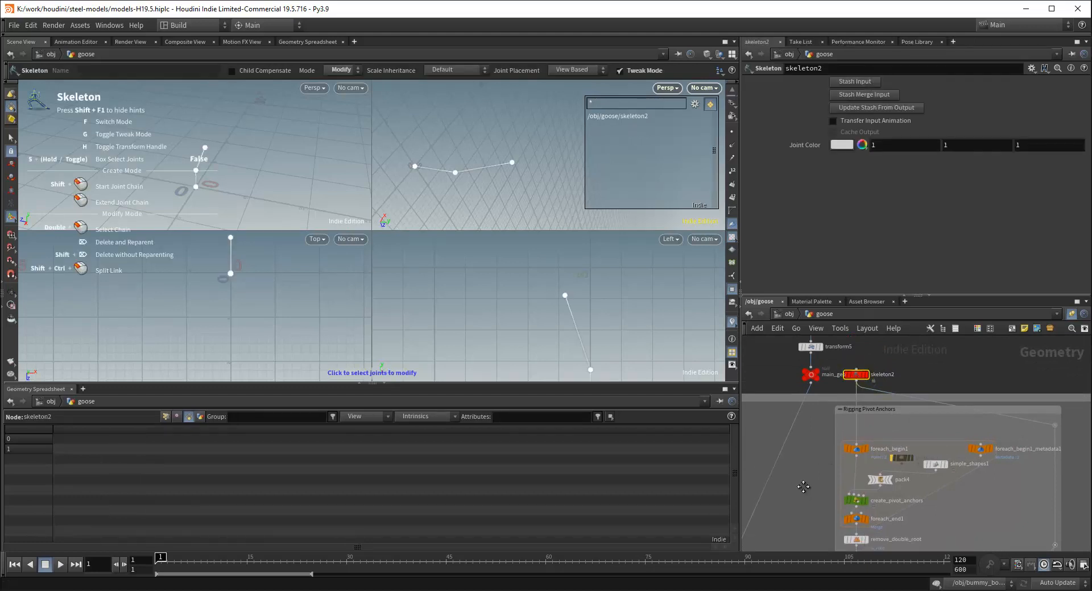
Open the joint_concepts1 wrangle below full_geo and show its point attributes in the Geometry Spreadsheet
{"action": "middle_click_drag", "start_coordinate": [812, 543], "coordinate": [855, 404]}
{"action": "mouse_move", "coordinate": [835, 464]}
{"action": "middle_mouse_down"}
{"action": "mouse_move", "coordinate": [880, 443]}
{"action": "mouse_move", "coordinate": [895, 415]}
{"action": "mouse_move", "coordinate": [937, 419]}
{"action": "middle_mouse_up"}
{"action": "left_click", "coordinate": [845, 405]}
{"action": "left_click", "coordinate": [868, 378]}
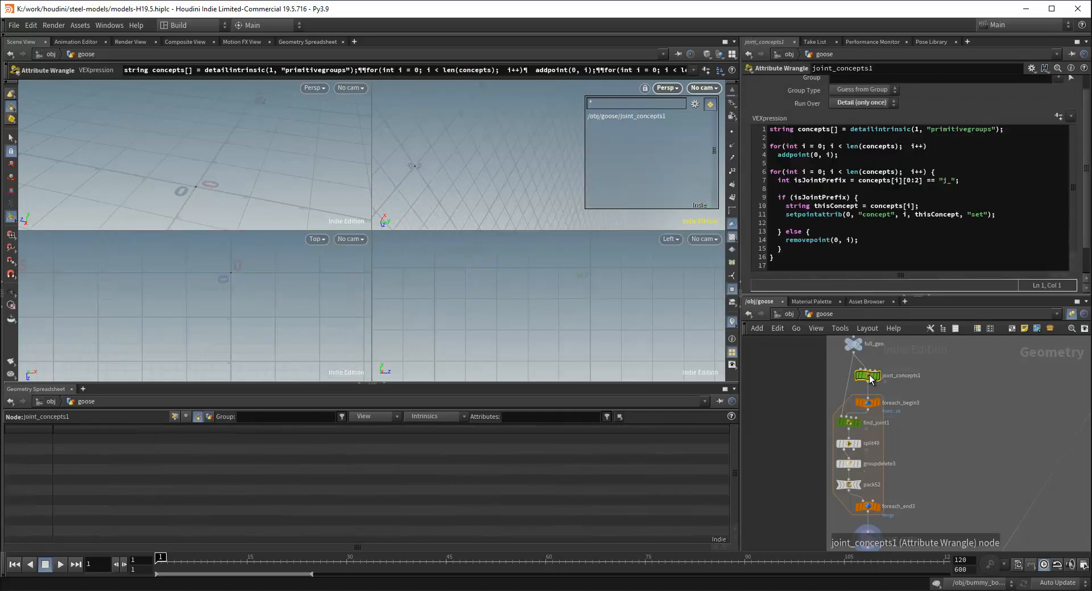
{"action": "left_click", "coordinate": [177, 418]}
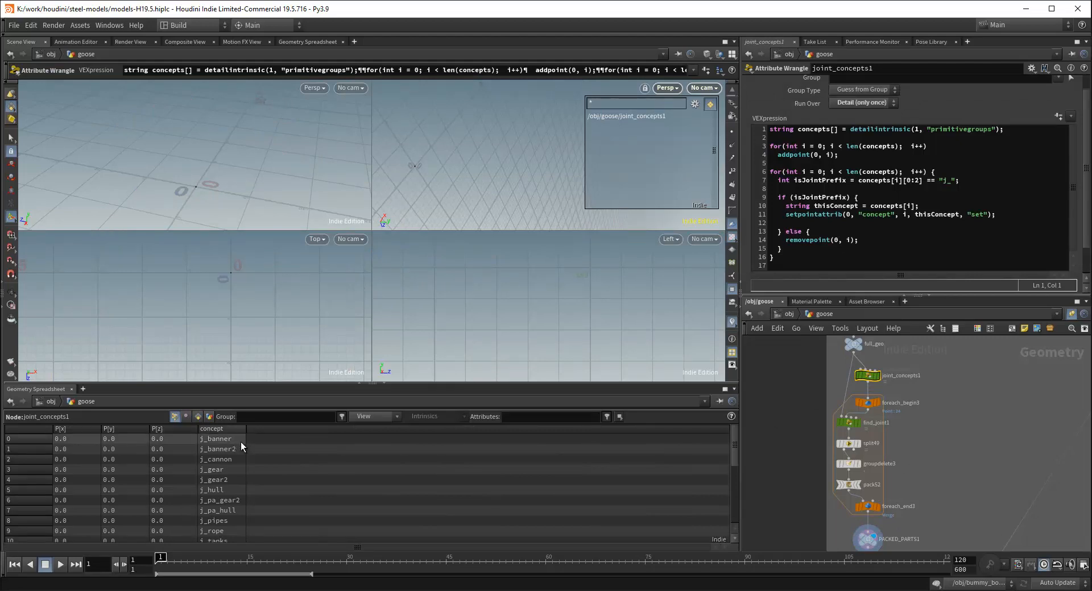
Review the joint_concepts1 concept names sorted by point number and widen the concept column
{"action": "scroll", "coordinate": [238, 483], "scroll_direction": "down", "scroll_amount": 1}
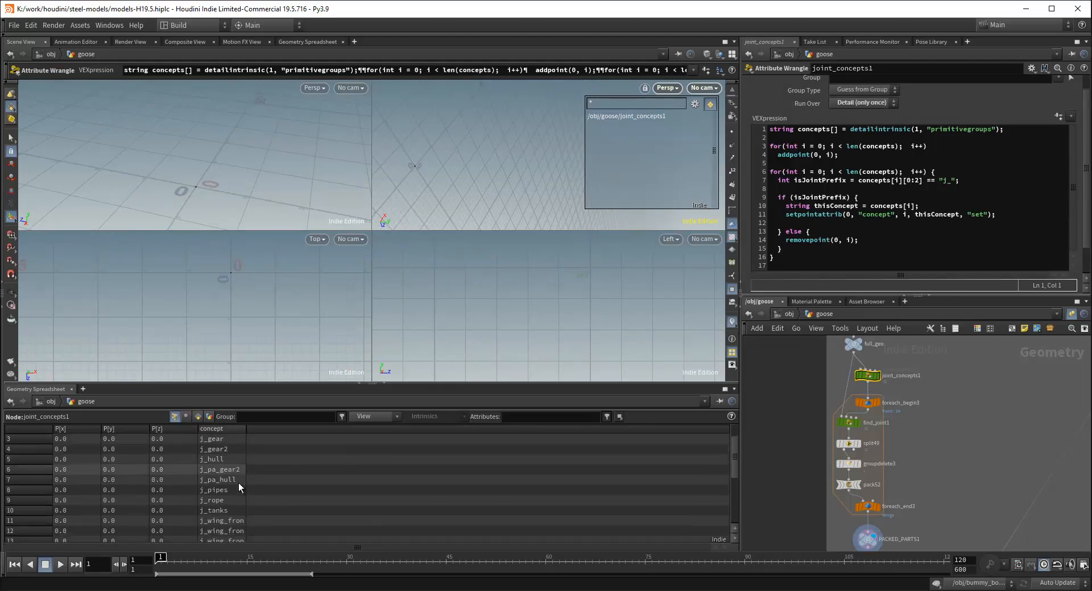
{"action": "scroll", "coordinate": [240, 487], "scroll_direction": "down", "scroll_amount": 4}
{"action": "scroll", "coordinate": [240, 483], "scroll_direction": "up", "scroll_amount": 4}
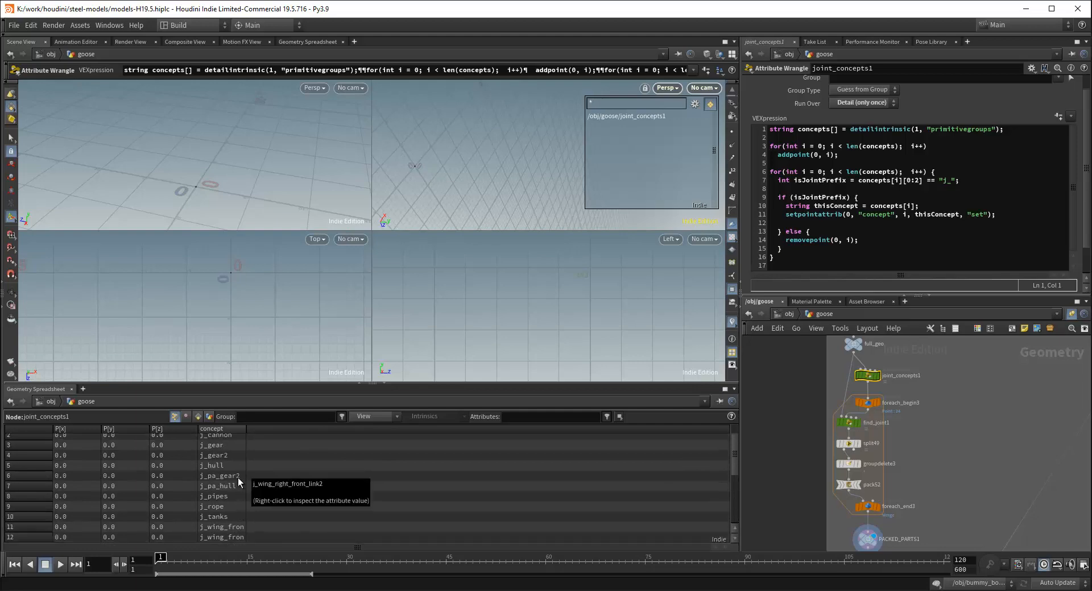
{"action": "scroll", "coordinate": [239, 482], "scroll_direction": "up", "scroll_amount": 1}
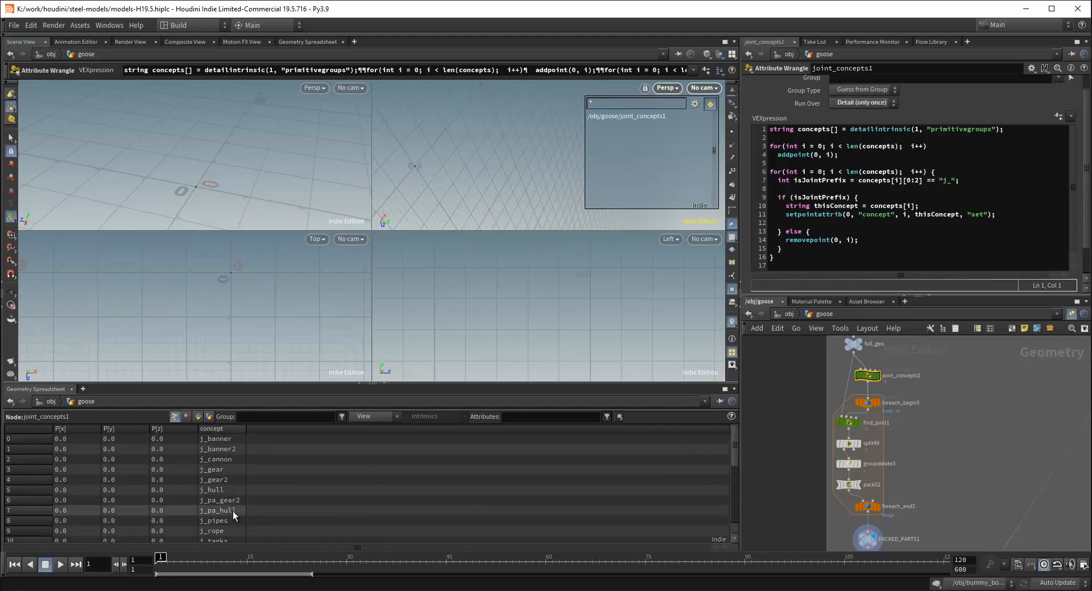
{"action": "left_click", "coordinate": [246, 428]}
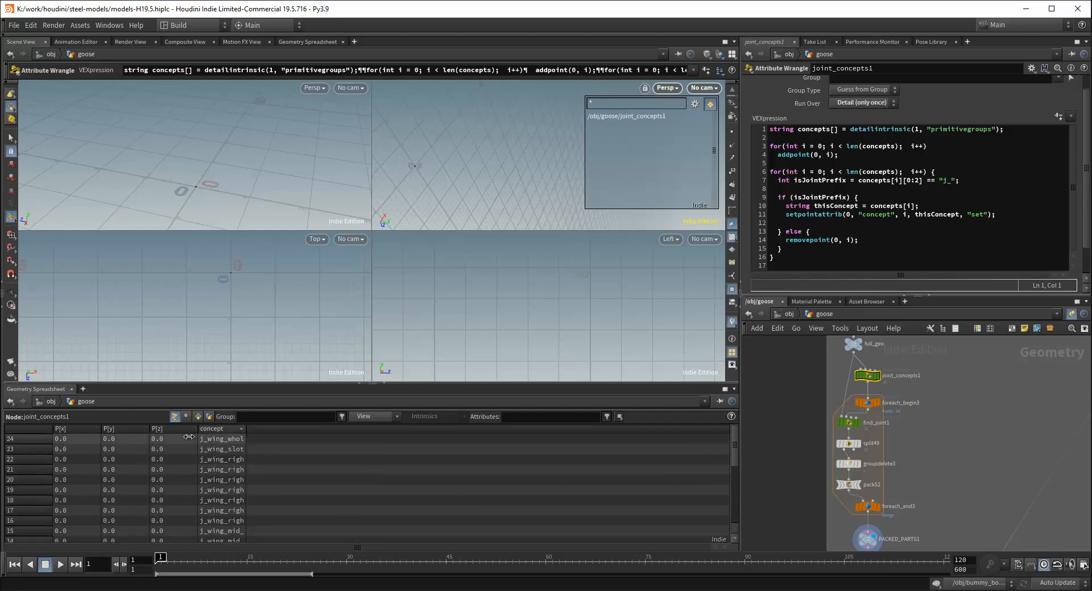
{"action": "left_click", "coordinate": [30, 429]}
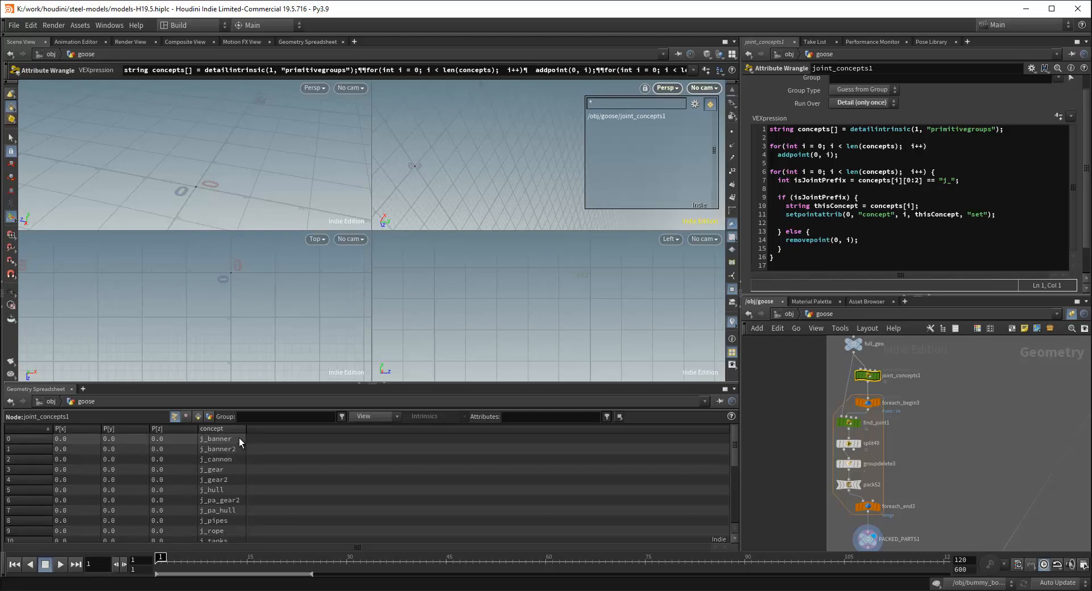
{"action": "left_click_drag", "start_coordinate": [246, 430], "coordinate": [261, 430]}
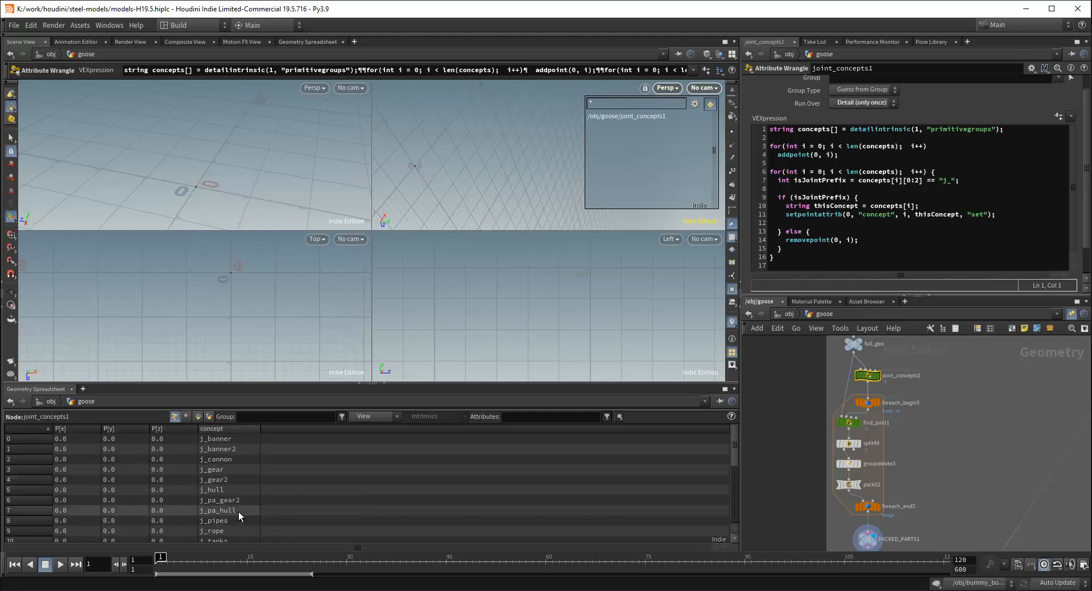
{"action": "scroll", "coordinate": [965, 405], "scroll_direction": "down", "scroll_amount": 2}
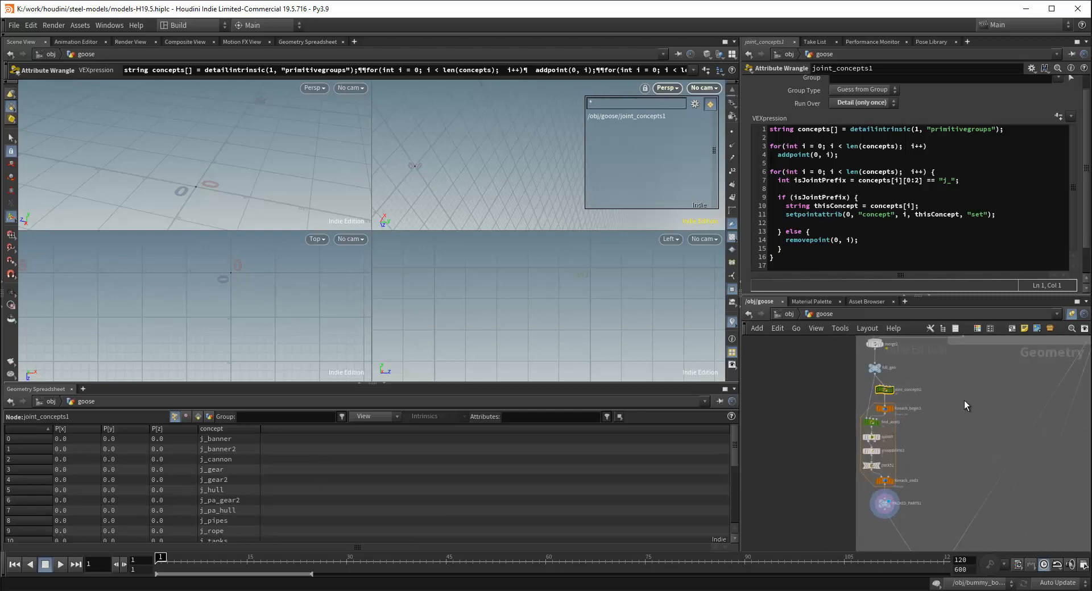
{"action": "scroll", "coordinate": [965, 406], "scroll_direction": "up", "scroll_amount": 2}
{"action": "scroll", "coordinate": [918, 405], "scroll_direction": "down", "scroll_amount": 2}
{"action": "scroll", "coordinate": [914, 403], "scroll_direction": "up", "scroll_amount": 2}
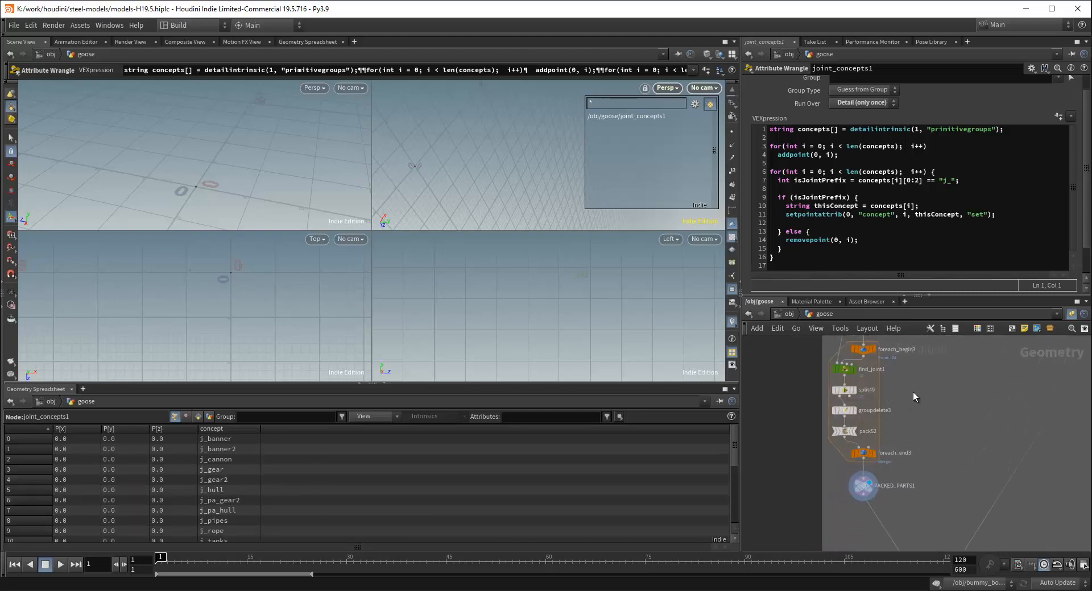
Check the pack52, foreach_end3 and PACKED_PARTS1 nodes and show the primitive attributes of PACKED_PARTS1 in the Geometry Spreadsheet
{"action": "scroll", "coordinate": [911, 404], "scroll_direction": "up", "scroll_amount": 1}
{"action": "middle_click_drag", "start_coordinate": [912, 408], "coordinate": [905, 398]}
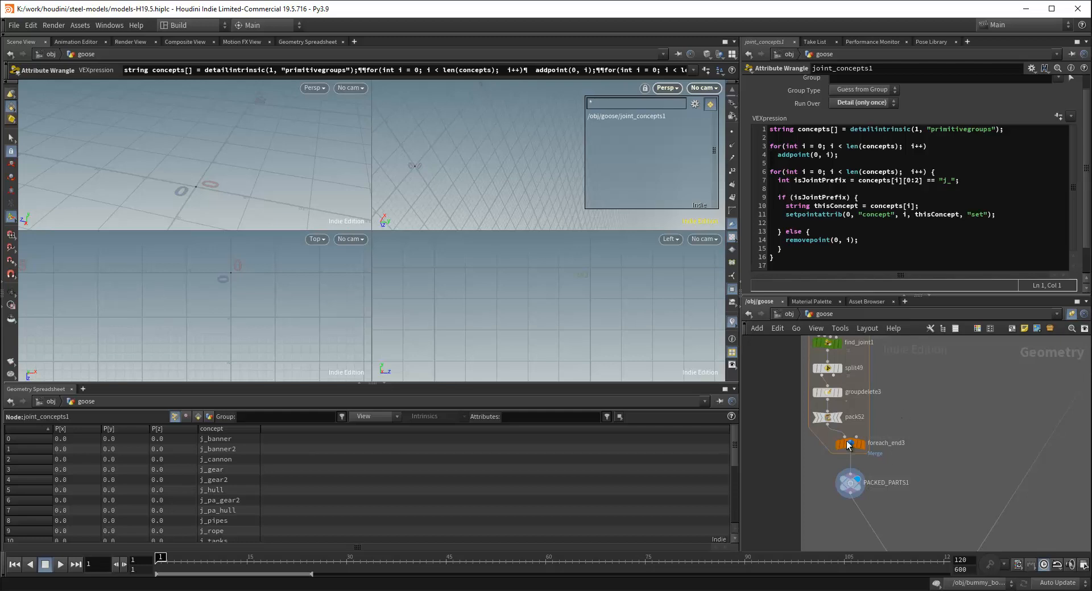
{"action": "left_click", "coordinate": [827, 417]}
{"action": "scroll", "coordinate": [887, 411], "scroll_direction": "down", "scroll_amount": 1}
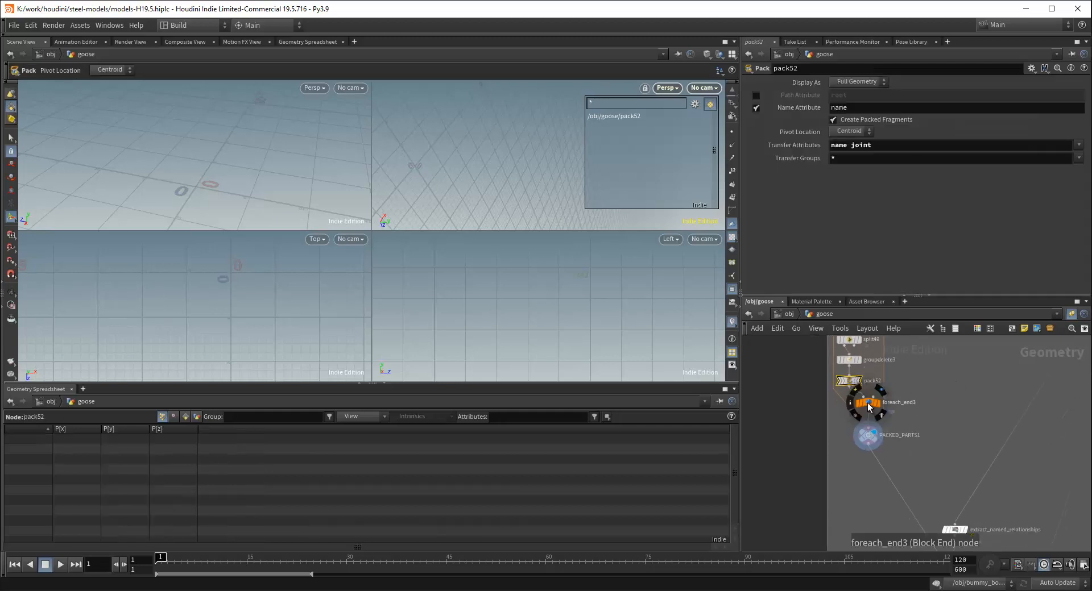
{"action": "left_click", "coordinate": [868, 402]}
{"action": "left_click", "coordinate": [868, 435]}
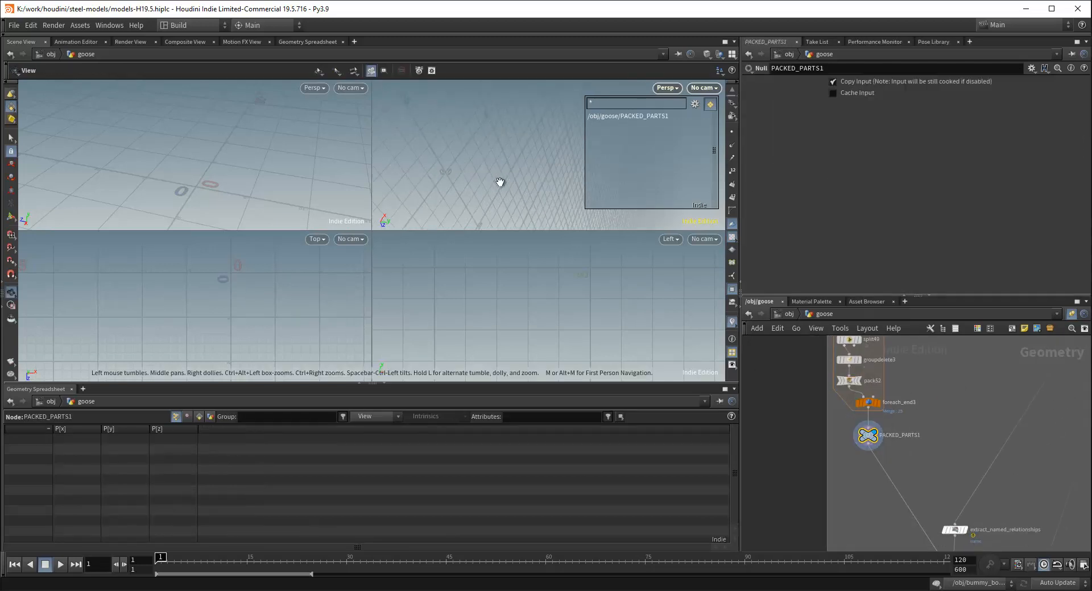
{"action": "left_click_drag", "start_coordinate": [499, 182], "coordinate": [507, 182]}
{"action": "key", "text": "Escape"}
{"action": "scroll", "coordinate": [921, 410], "scroll_direction": "down", "scroll_amount": 1}
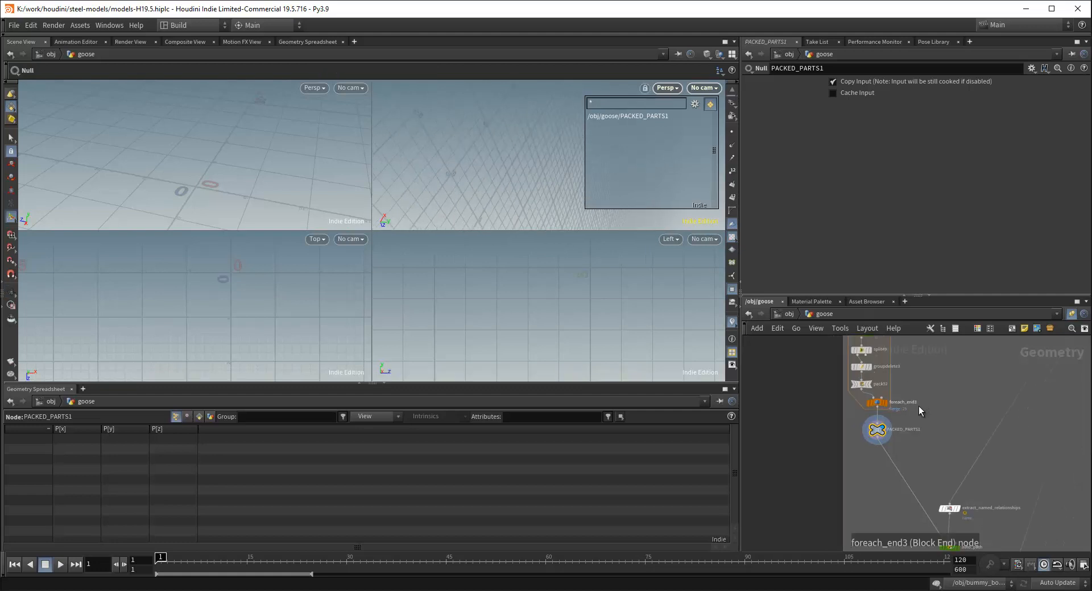
{"action": "left_click", "coordinate": [199, 416]}
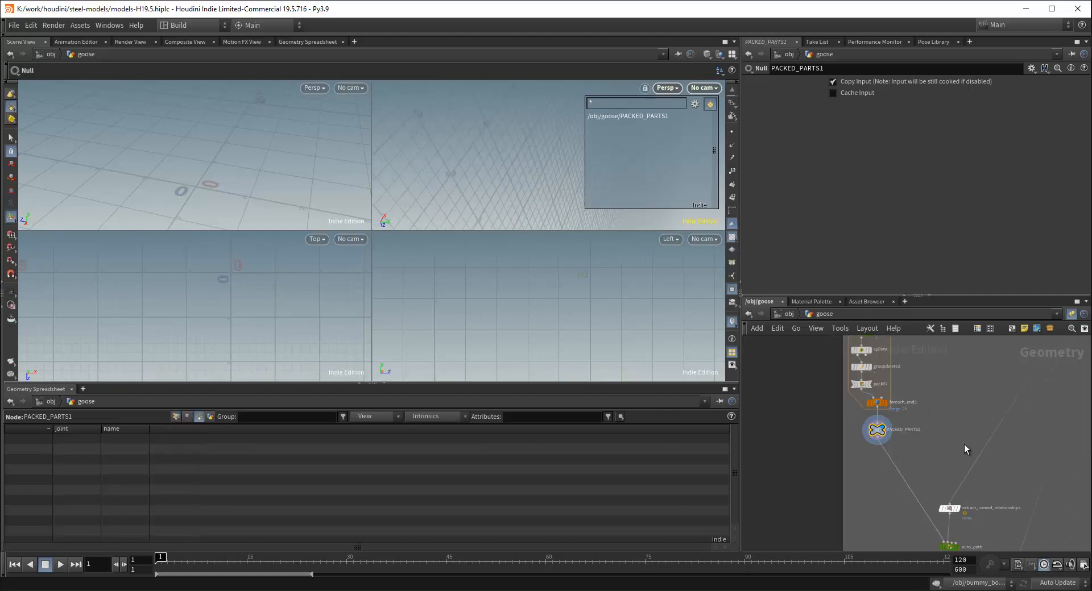
Trace back through pack52 and split49 in the for-each loop and open the find_joint1 wrangle's code
{"action": "scroll", "coordinate": [965, 449], "scroll_direction": "down", "scroll_amount": 2}
{"action": "middle_click_drag", "start_coordinate": [929, 389], "coordinate": [887, 435]}
{"action": "scroll", "coordinate": [889, 441], "scroll_direction": "up", "scroll_amount": 3}
{"action": "scroll", "coordinate": [887, 436], "scroll_direction": "up", "scroll_amount": 2}
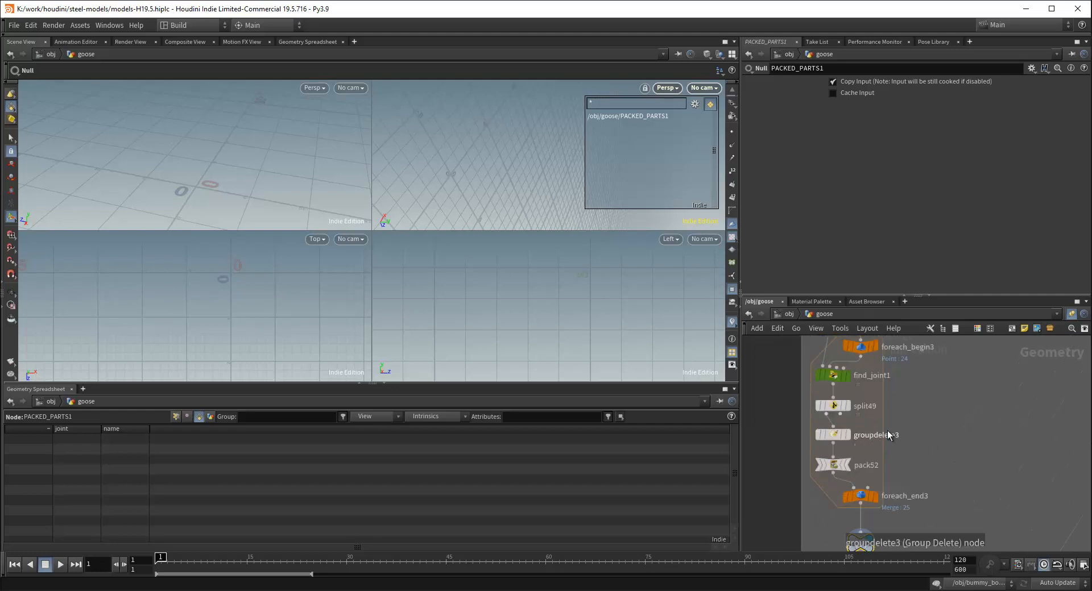
{"action": "left_click", "coordinate": [833, 462]}
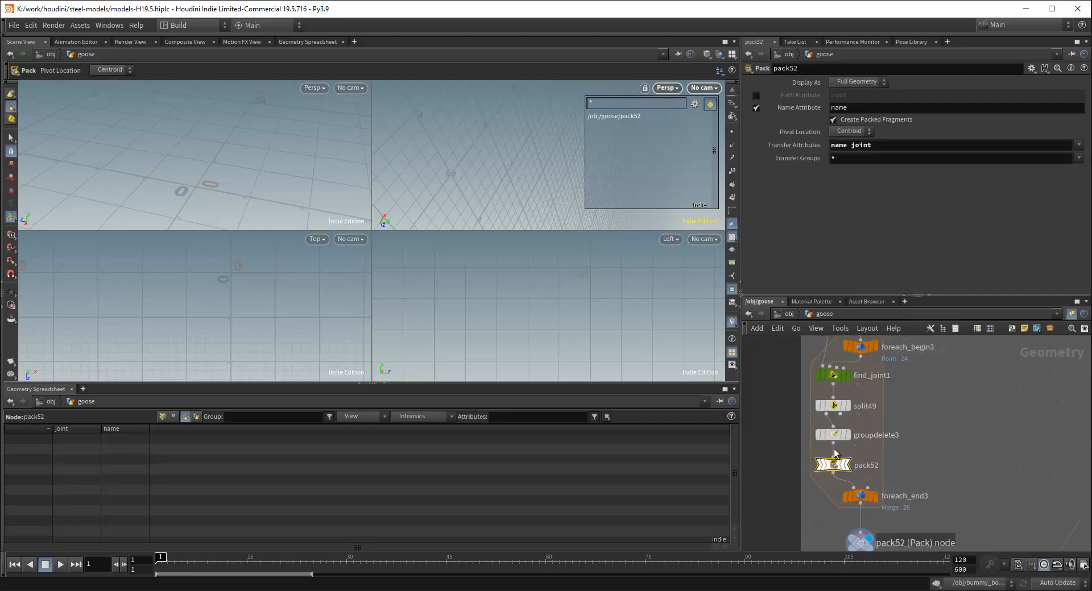
{"action": "left_click", "coordinate": [834, 406]}
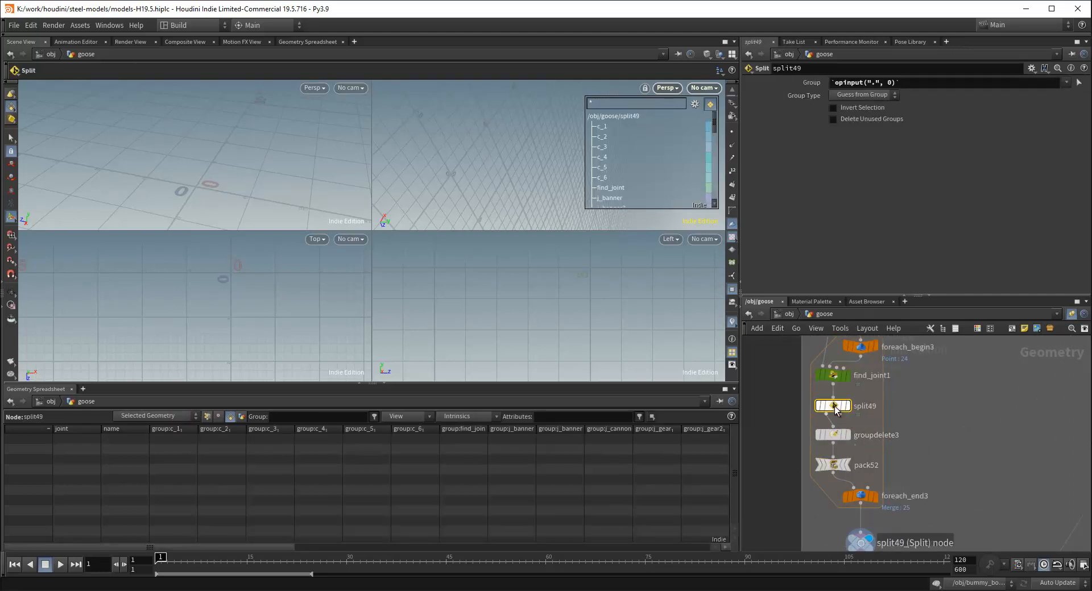
{"action": "middle_click_drag", "start_coordinate": [924, 391], "coordinate": [911, 450]}
{"action": "left_click", "coordinate": [820, 435]}
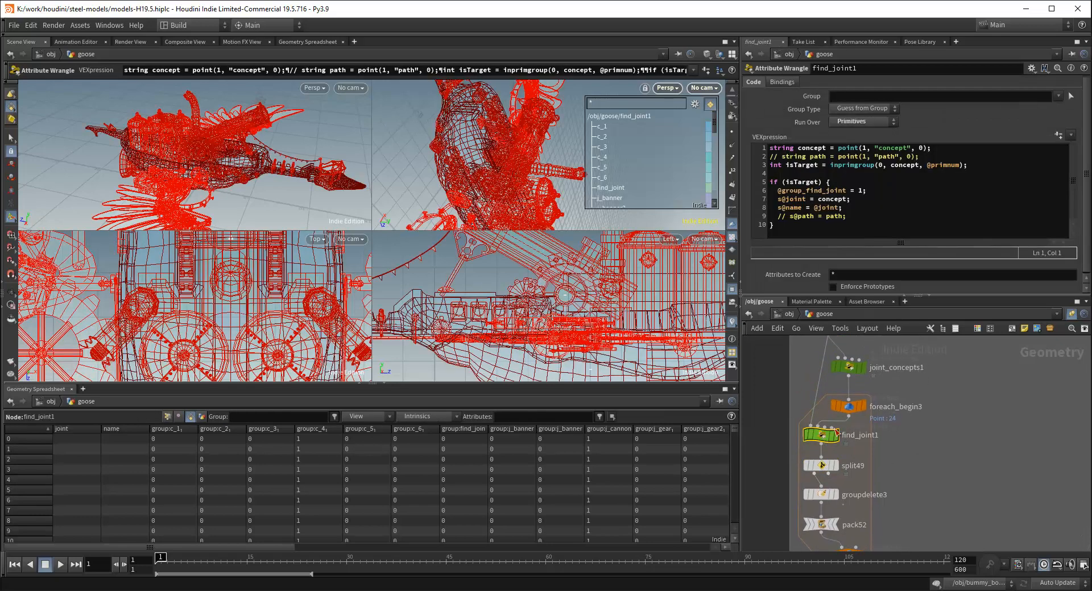
{"action": "mouse_move", "coordinate": [851, 407]}
Delete the two commented-out path lines from the find_joint1 wrangle's VEXpression
{"action": "left_click_drag", "start_coordinate": [852, 218], "coordinate": [775, 219]}
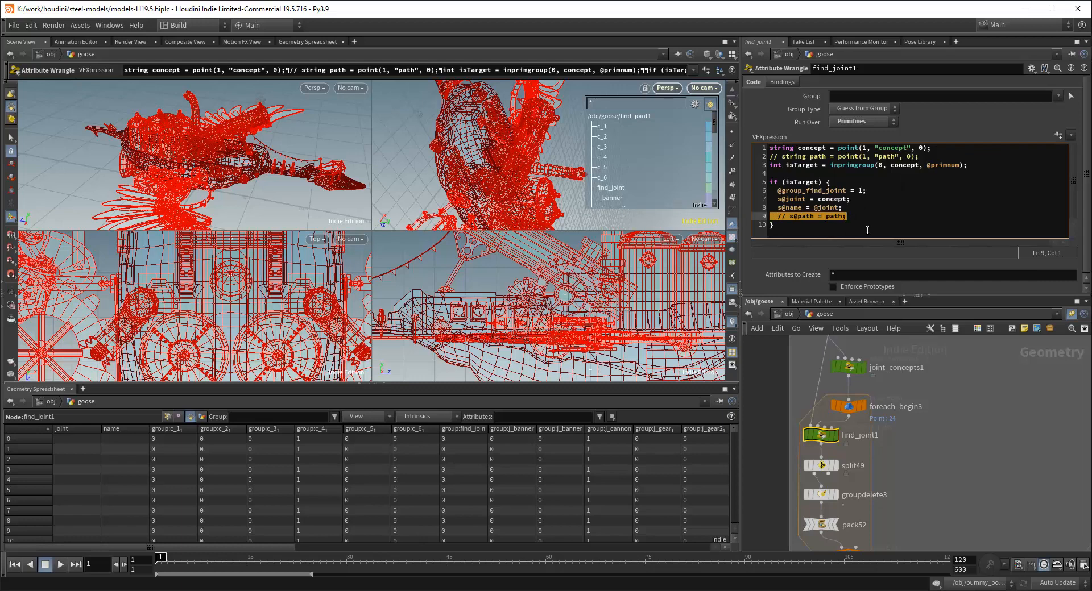
{"action": "key", "text": "BackSpace"}
{"action": "key", "text": "BackSpace"}
{"action": "left_click_drag", "start_coordinate": [919, 157], "coordinate": [769, 157]}
{"action": "key", "text": "BackSpace"}
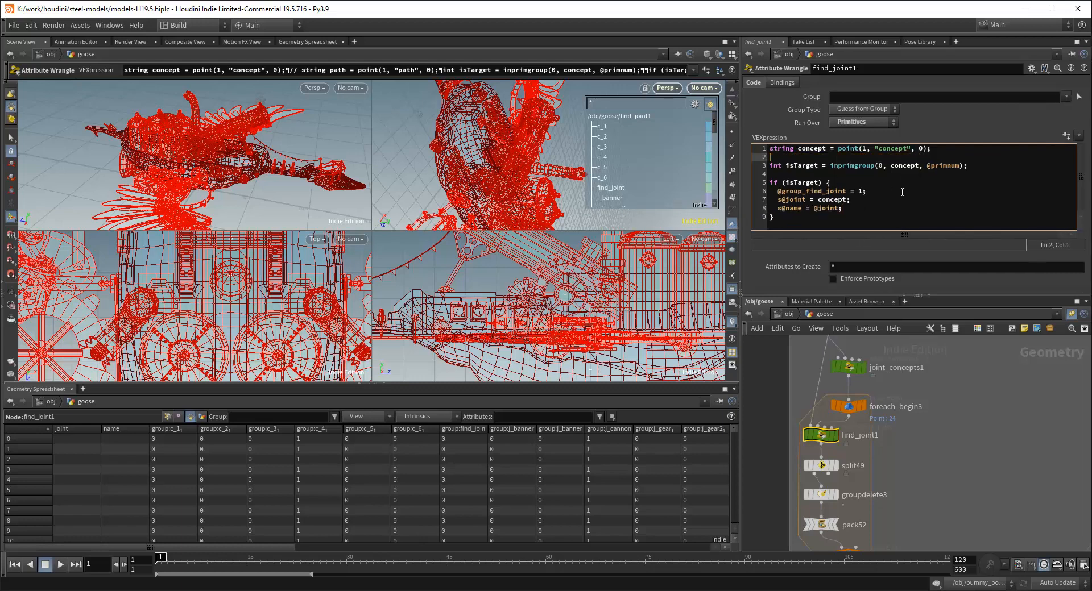
{"action": "key", "text": "BackSpace"}
{"action": "left_click", "coordinate": [983, 157]}
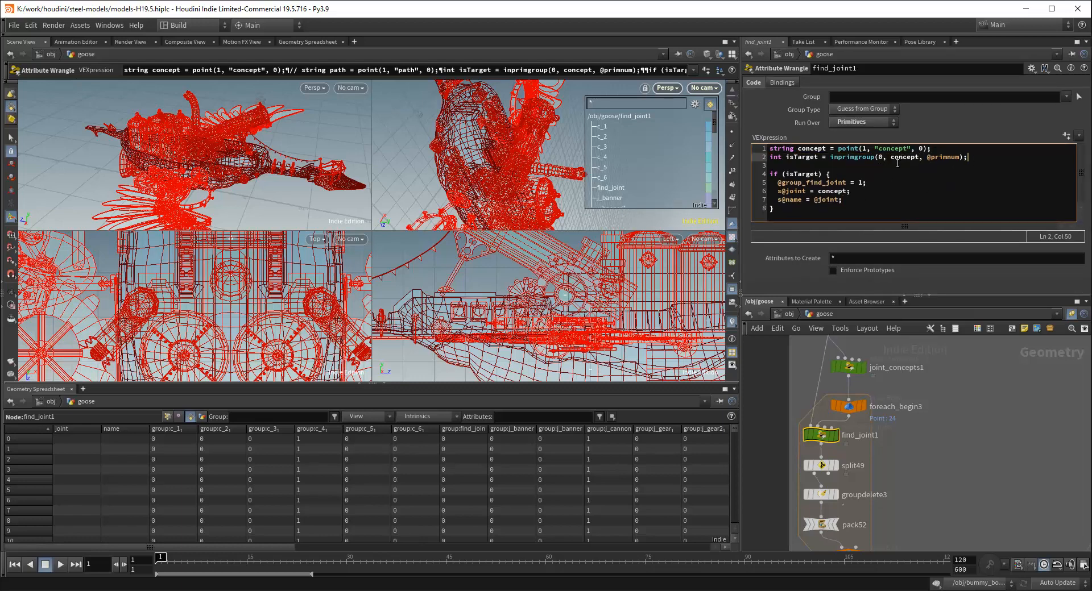
{"action": "left_click", "coordinate": [851, 174]}
Select joint_concepts1 above foreach_begin3 and show its point attributes in the Geometry Spreadsheet
{"action": "left_click", "coordinate": [848, 408]}
{"action": "left_click", "coordinate": [849, 366]}
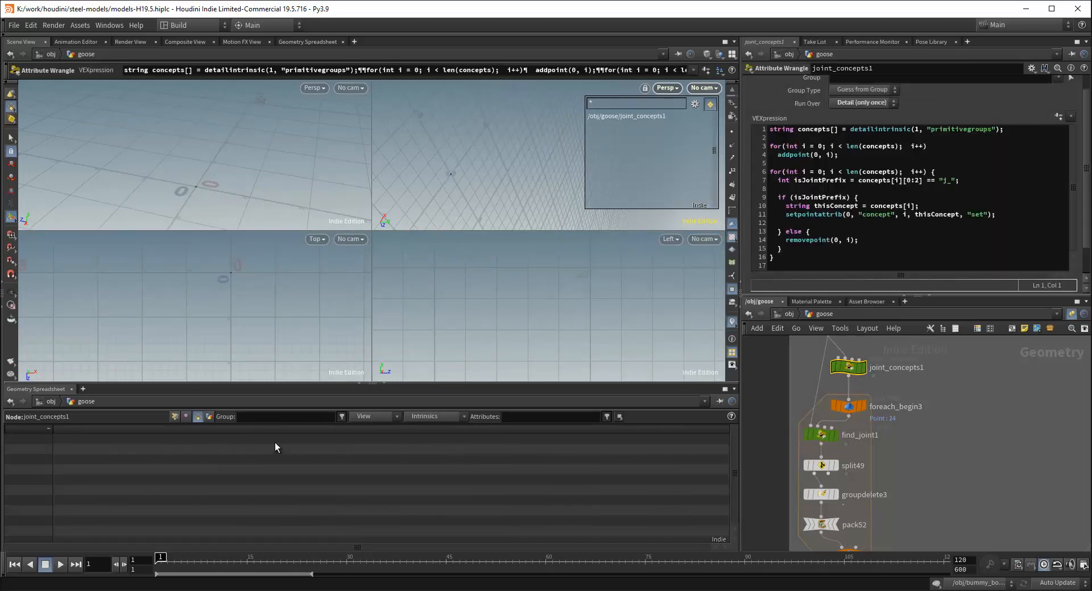
{"action": "left_click", "coordinate": [175, 417]}
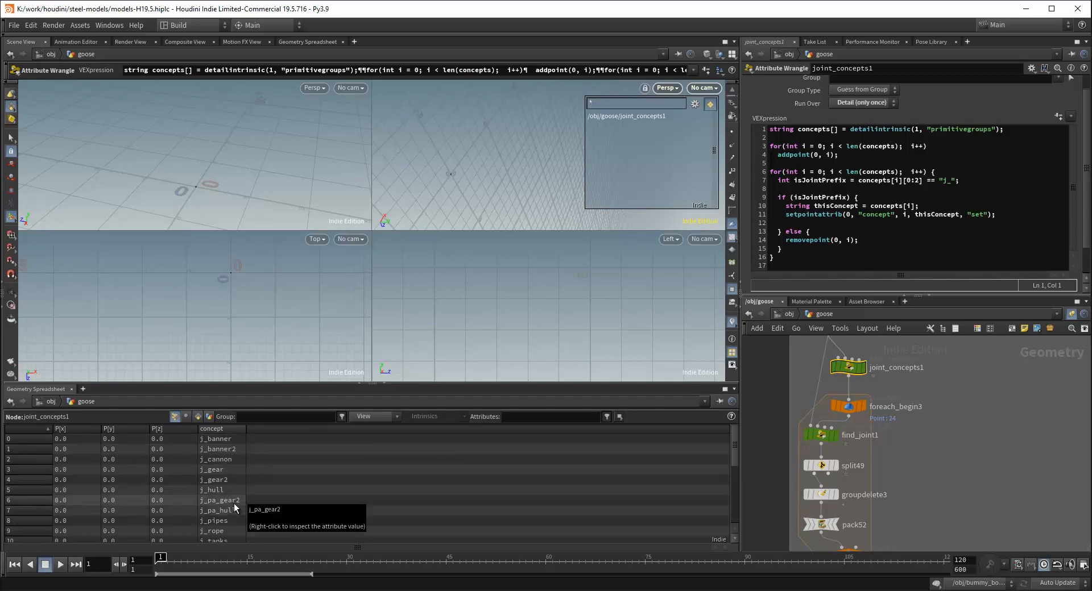
Show the primitive groups of the PIVOT_ANCHORS null in the Geometry Spreadsheet and widen both group columns
{"action": "scroll", "coordinate": [777, 494], "scroll_direction": "down", "scroll_amount": 1}
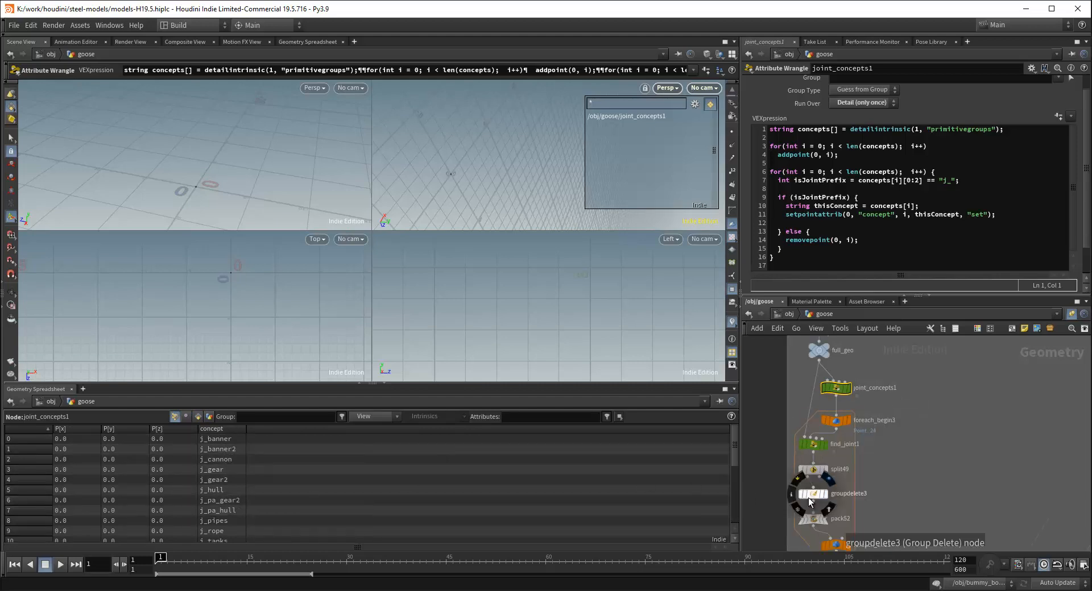
{"action": "middle_click_drag", "start_coordinate": [890, 438], "coordinate": [873, 479]}
{"action": "scroll", "coordinate": [873, 479], "scroll_direction": "down", "scroll_amount": 1}
{"action": "left_click", "coordinate": [894, 430]}
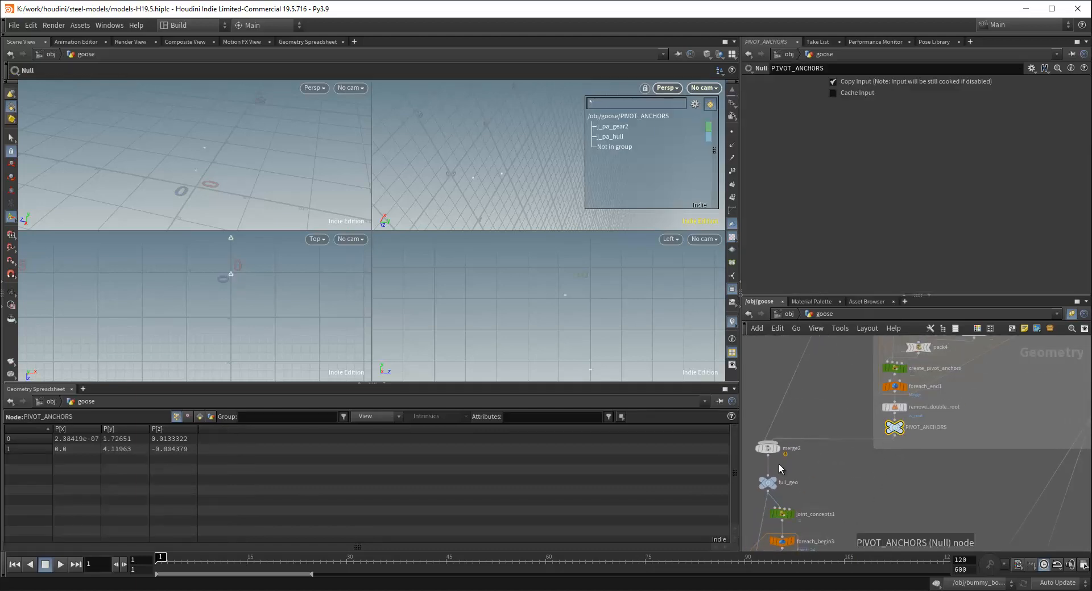
{"action": "left_click", "coordinate": [199, 417]}
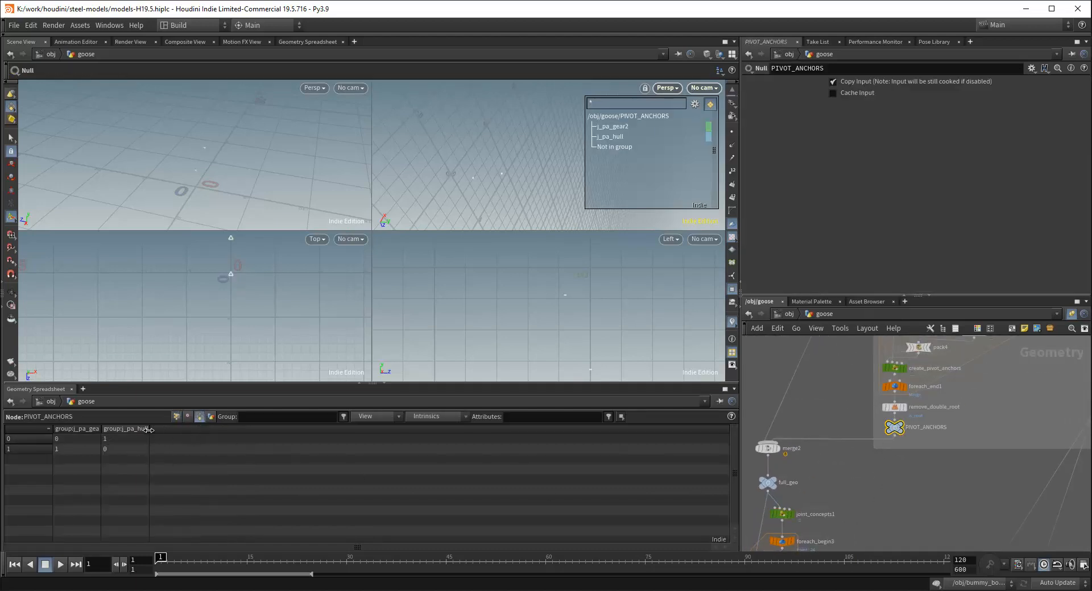
{"action": "left_click_drag", "start_coordinate": [149, 429], "coordinate": [180, 430]}
{"action": "mouse_move", "coordinate": [102, 431]}
{"action": "left_mouse_down"}
{"action": "mouse_move", "coordinate": [131, 431]}
{"action": "mouse_move", "coordinate": [119, 431]}
{"action": "left_mouse_up"}
Return to joint_concepts1 and look up the pivot anchor names among its point concepts
{"action": "middle_click_drag", "start_coordinate": [922, 506], "coordinate": [946, 419]}
{"action": "scroll", "coordinate": [844, 456], "scroll_direction": "up", "scroll_amount": 3}
{"action": "left_click", "coordinate": [783, 413]}
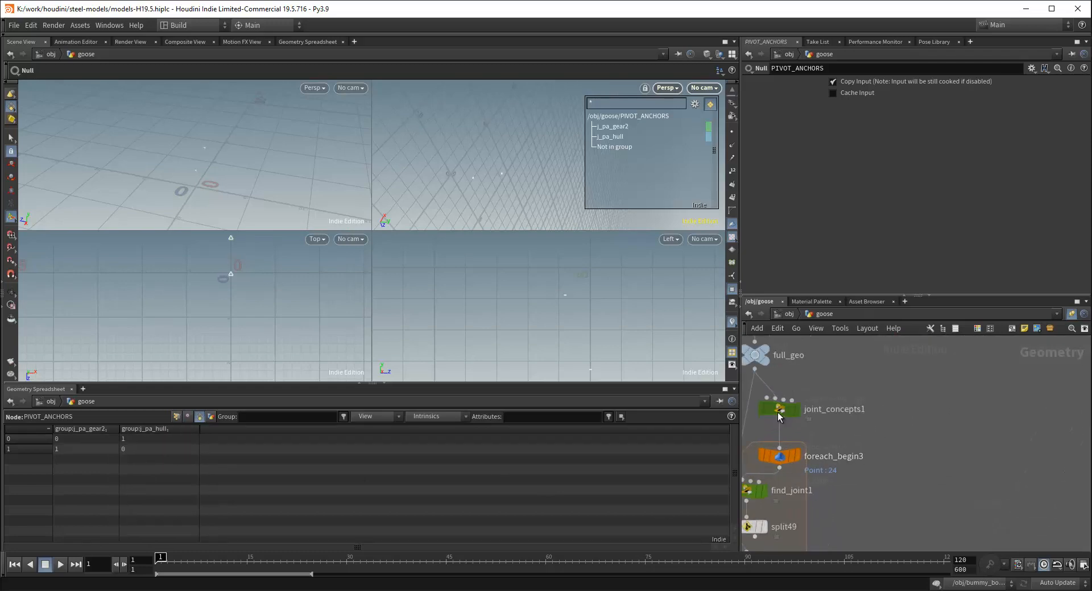
{"action": "left_click", "coordinate": [174, 417]}
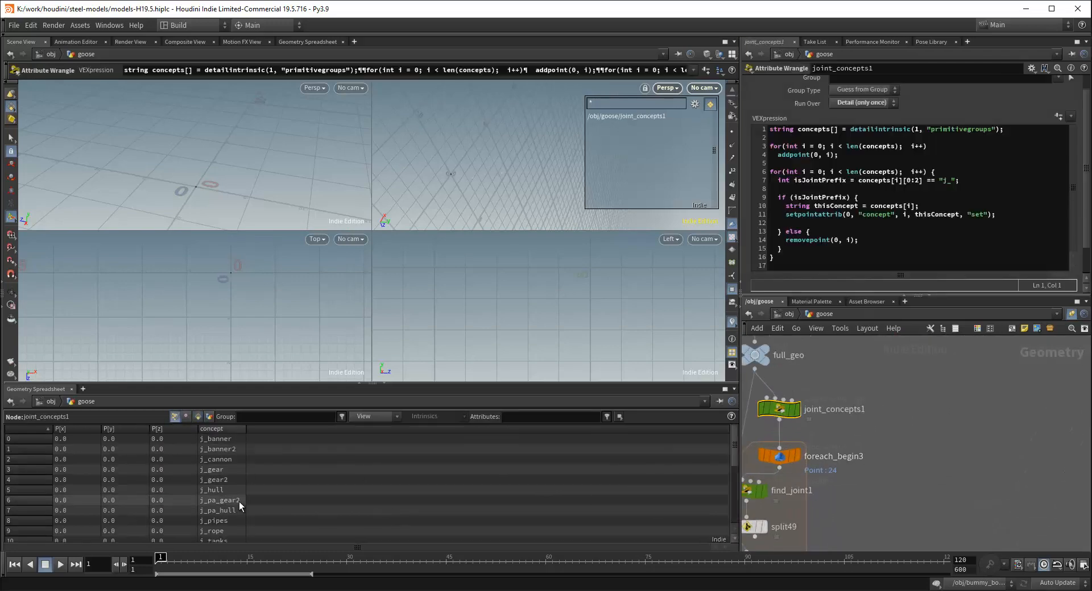
Select the find_joint1 wrangle and show its primitive attributes and groups in the Geometry Spreadsheet
{"action": "middle_click_drag", "start_coordinate": [819, 492], "coordinate": [881, 424]}
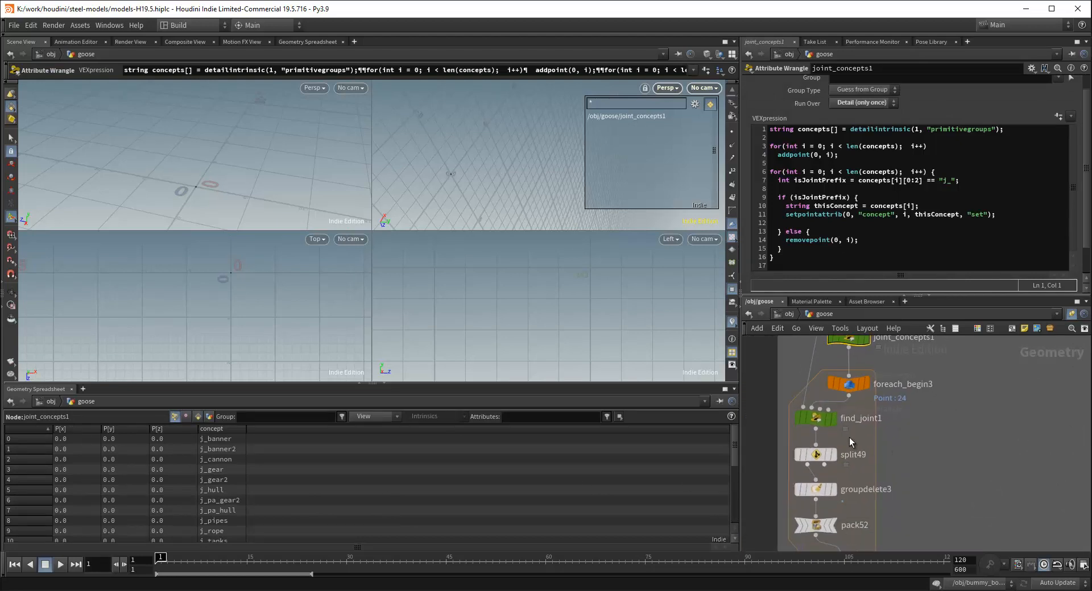
{"action": "left_click", "coordinate": [816, 419]}
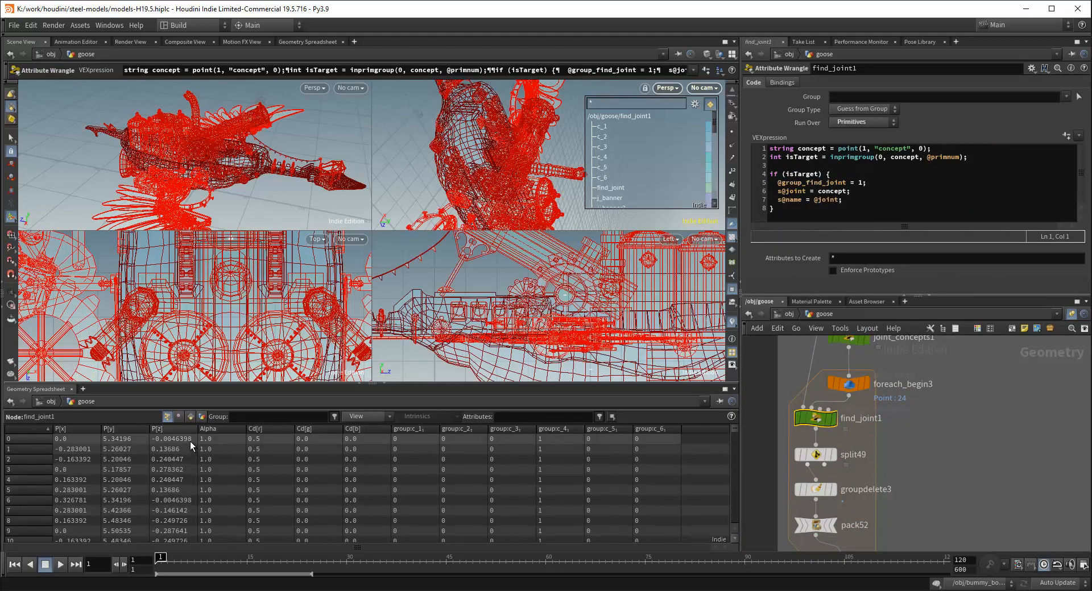
{"action": "left_click", "coordinate": [190, 416]}
{"action": "scroll", "coordinate": [975, 474], "scroll_direction": "down", "scroll_amount": 1}
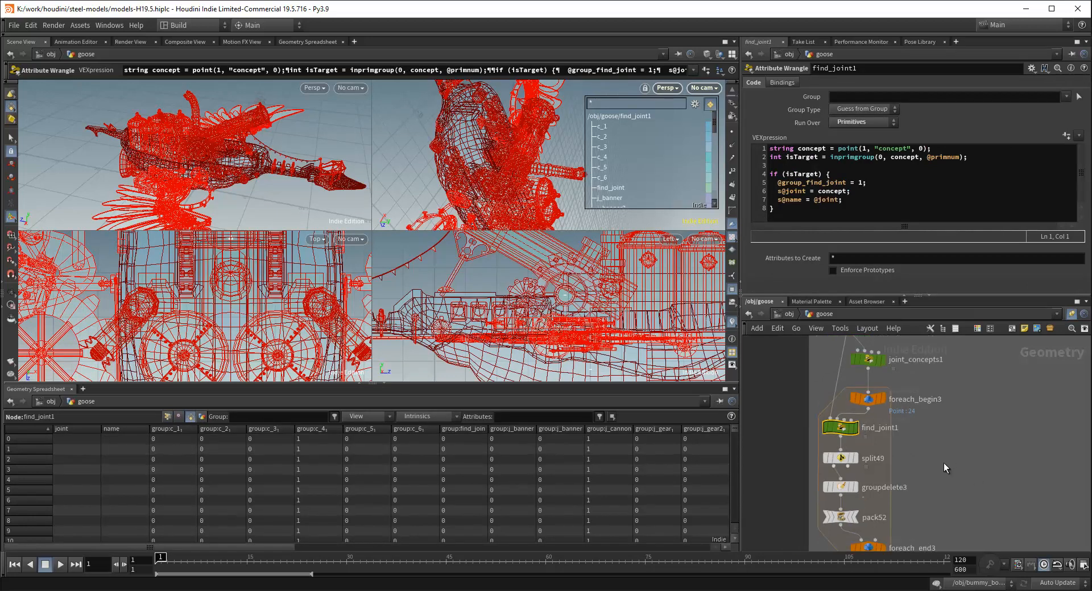
Enable Single Pass on the foreach_end3 block and set it to 2
{"action": "middle_click_drag", "start_coordinate": [944, 463], "coordinate": [940, 419]}
{"action": "left_click", "coordinate": [862, 503]}
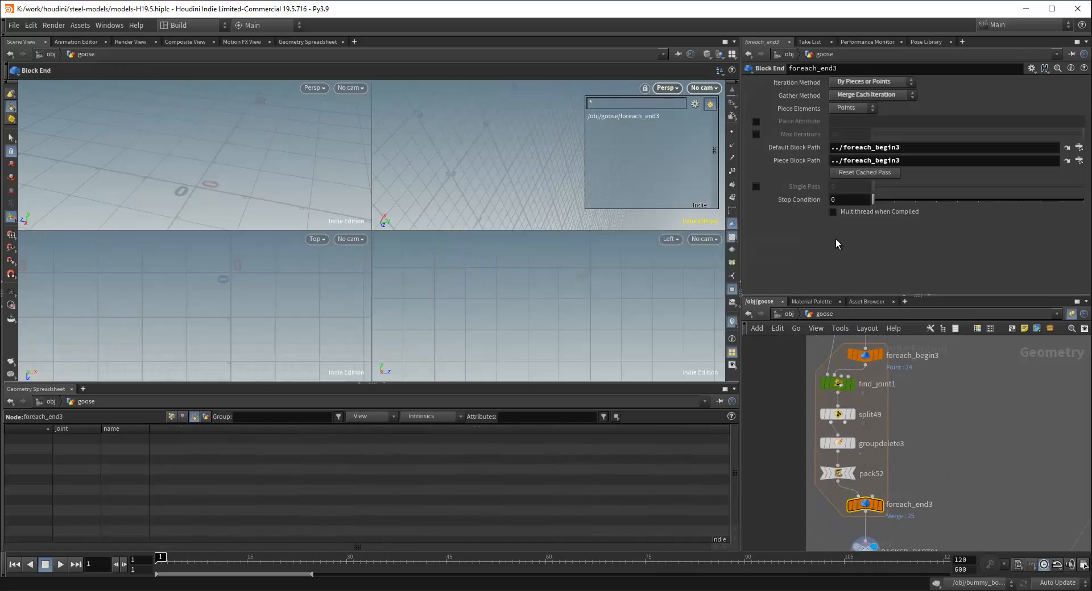
{"action": "left_click", "coordinate": [757, 187]}
{"action": "left_click_drag", "start_coordinate": [873, 187], "coordinate": [923, 191]}
Inspect the pack52, find_joint1, split49 and groupdelete3 nodes inside the loop for the current single pass
{"action": "left_click", "coordinate": [837, 473]}
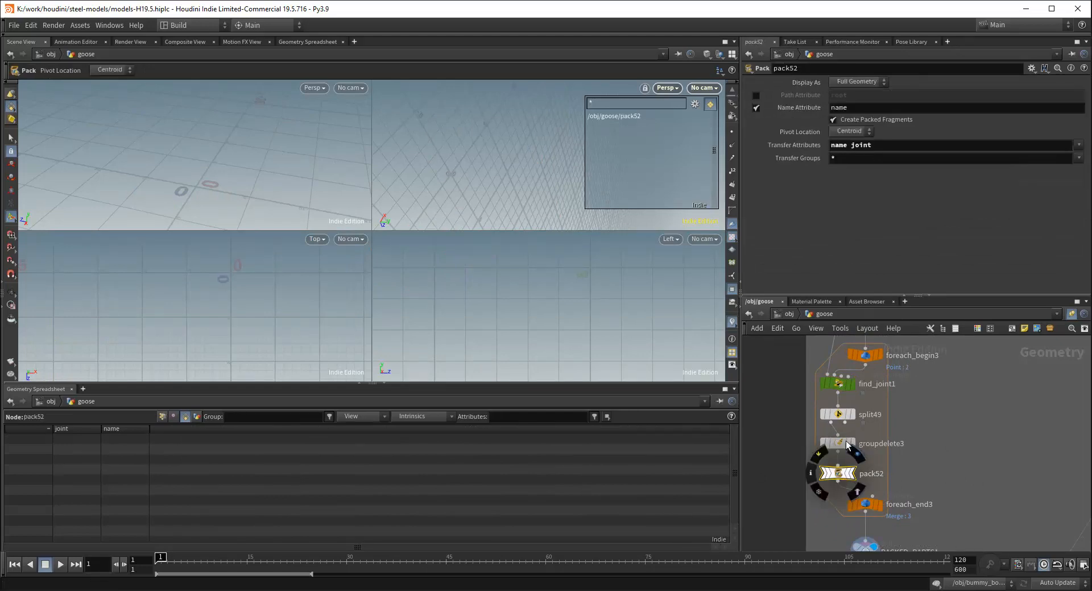
{"action": "left_click", "coordinate": [839, 386]}
{"action": "left_click", "coordinate": [837, 414]}
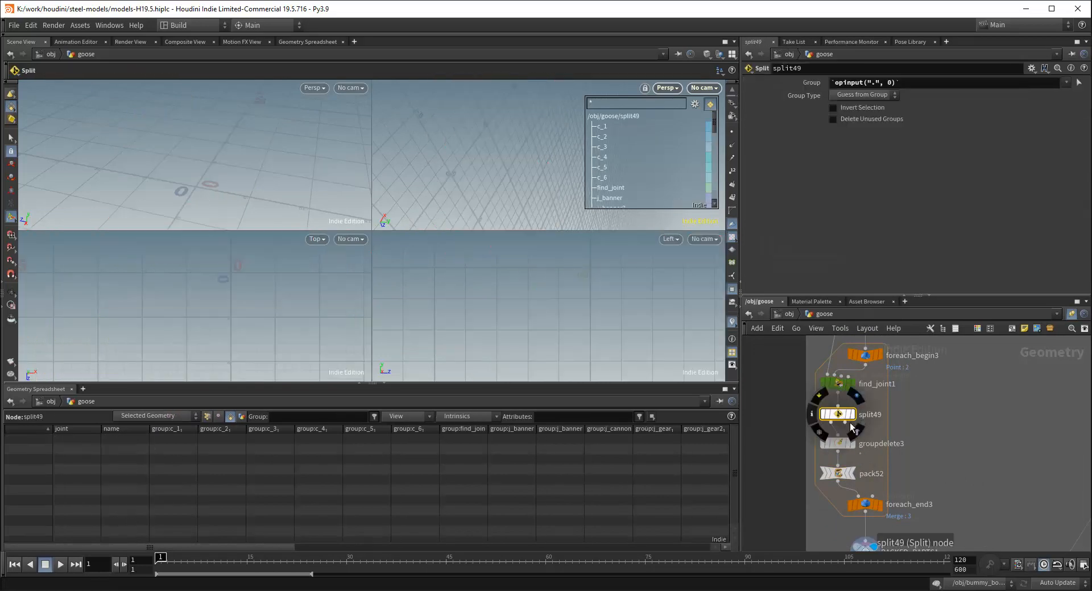
{"action": "left_click", "coordinate": [836, 444]}
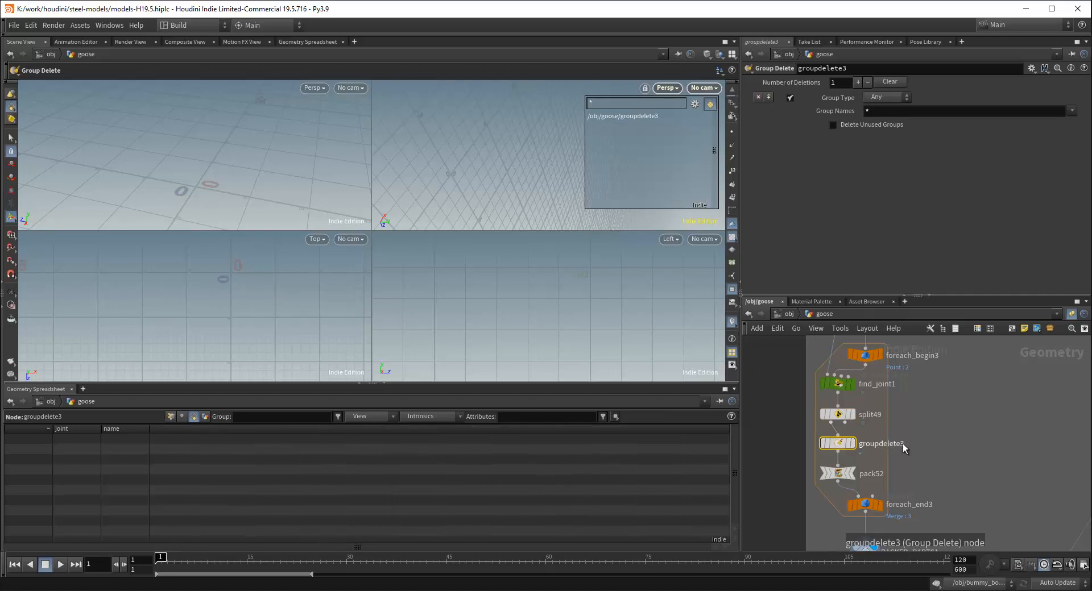
Set the single pass of foreach_end3 to 10 and show the concept points of joint_concepts1
{"action": "left_click", "coordinate": [864, 506]}
{"action": "left_click_drag", "start_coordinate": [893, 187], "coordinate": [1081, 188]}
{"action": "scroll", "coordinate": [940, 434], "scroll_direction": "up", "scroll_amount": 1}
{"action": "middle_click_drag", "start_coordinate": [939, 434], "coordinate": [931, 497]}
{"action": "left_click", "coordinate": [843, 410]}
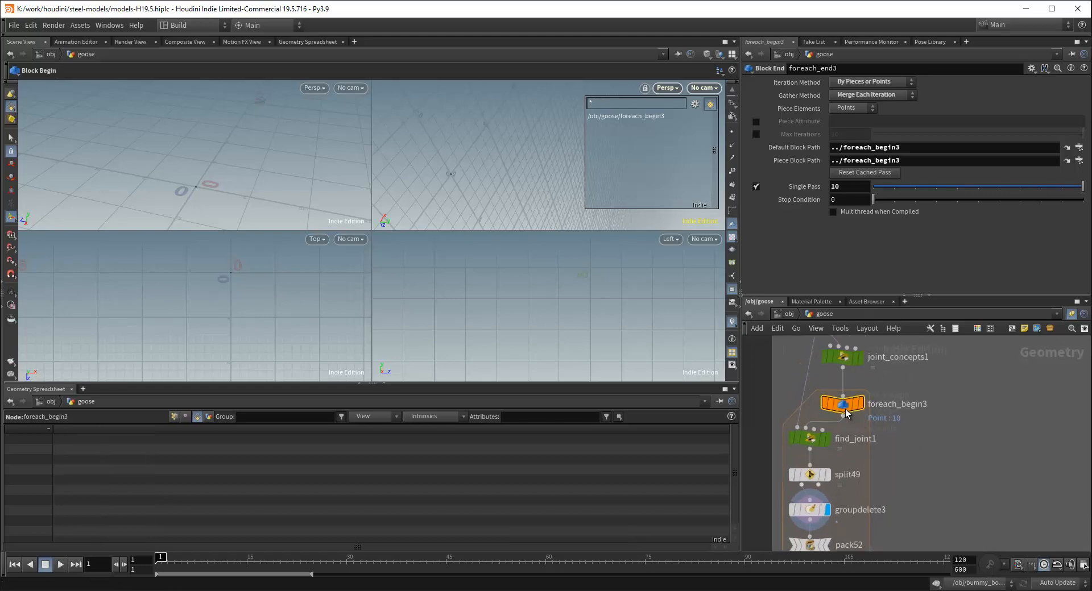
{"action": "left_click", "coordinate": [844, 357]}
{"action": "left_click", "coordinate": [177, 417]}
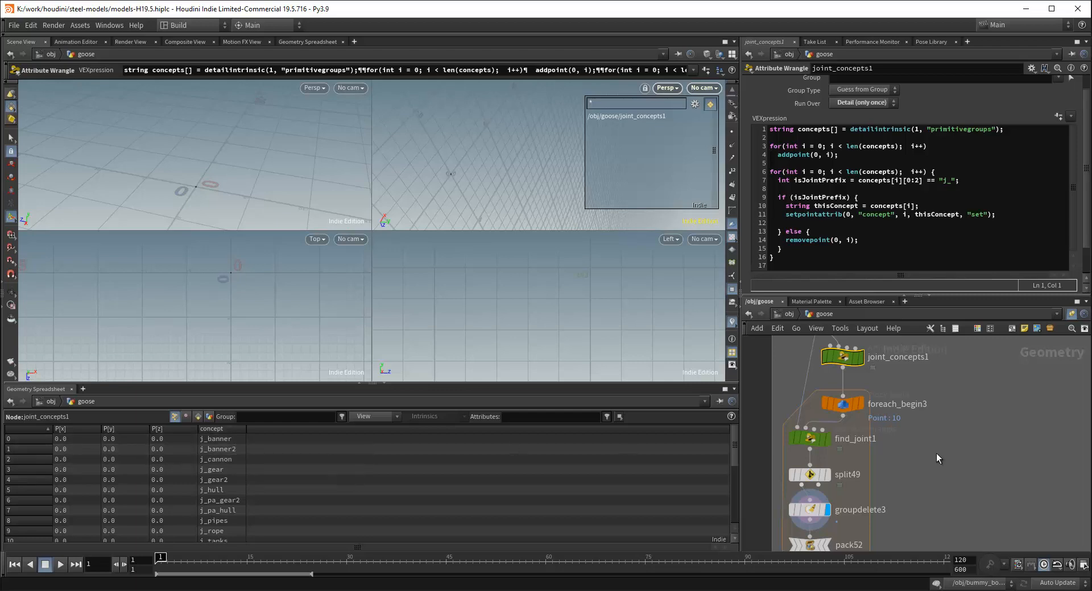
Compare the single pass number on foreach_end3 with the point numbers in the joint_concepts1 concept list
{"action": "middle_click_drag", "start_coordinate": [915, 490], "coordinate": [915, 421]}
{"action": "left_click", "coordinate": [844, 515]}
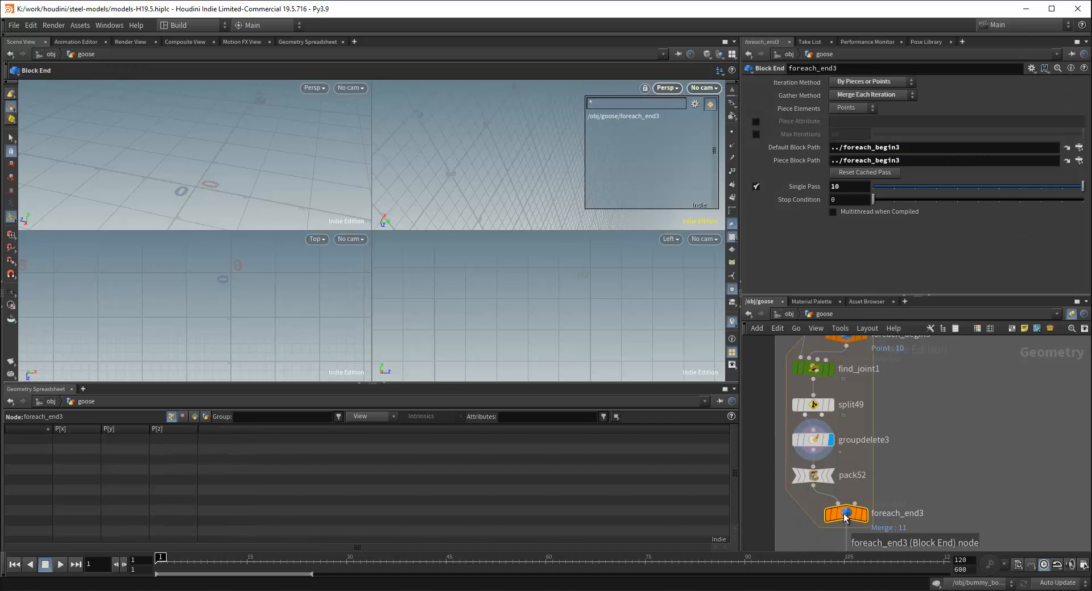
{"action": "middle_click_drag", "start_coordinate": [932, 397], "coordinate": [923, 433]}
{"action": "scroll", "coordinate": [926, 430], "scroll_direction": "down", "scroll_amount": 1}
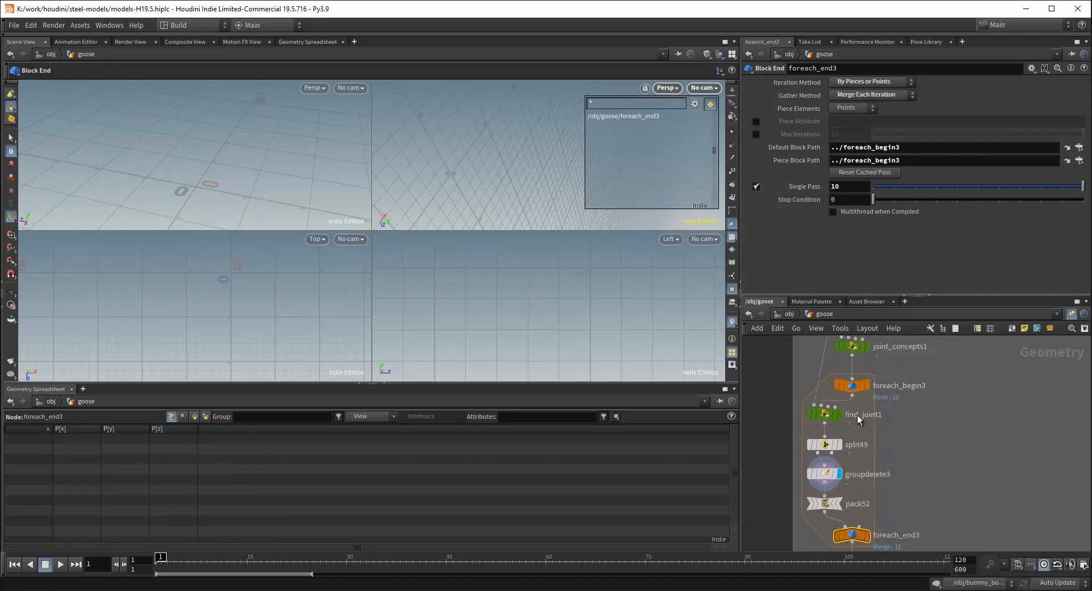
{"action": "left_click", "coordinate": [851, 346]}
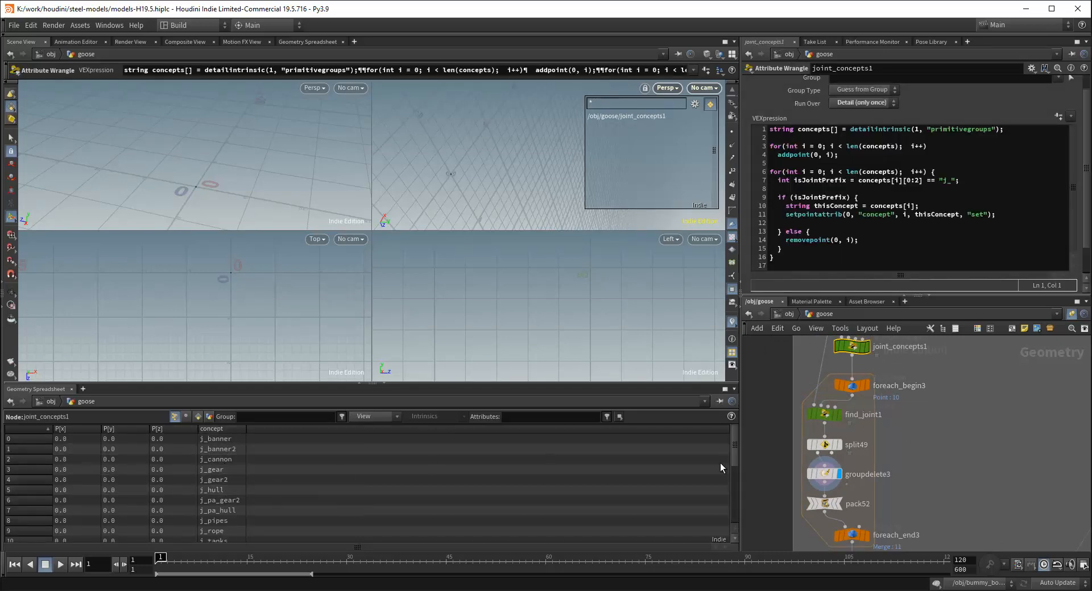
Set the single pass of the foreach_end3 block to 5
{"action": "middle_click_drag", "start_coordinate": [913, 464], "coordinate": [924, 426]}
{"action": "left_click", "coordinate": [862, 498]}
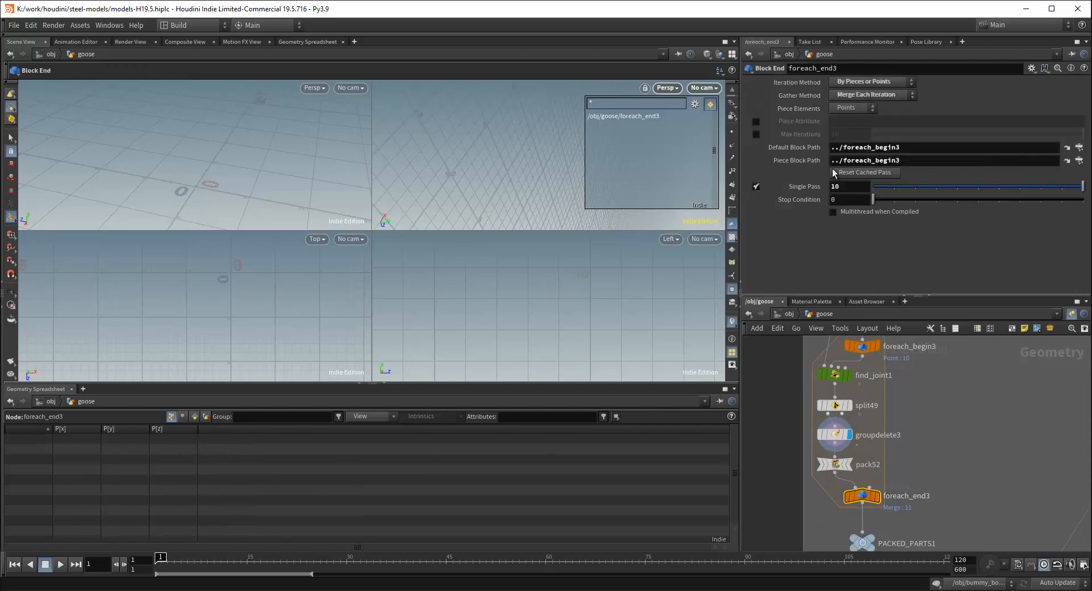
{"action": "double_click", "coordinate": [866, 188]}
{"action": "type", "text": "5"}
{"action": "key", "text": "Return"}
Check foreach_begin3 and look up the concept for pass 5 in the joint_concepts1 point list
{"action": "middle_click_drag", "start_coordinate": [924, 366], "coordinate": [917, 392]}
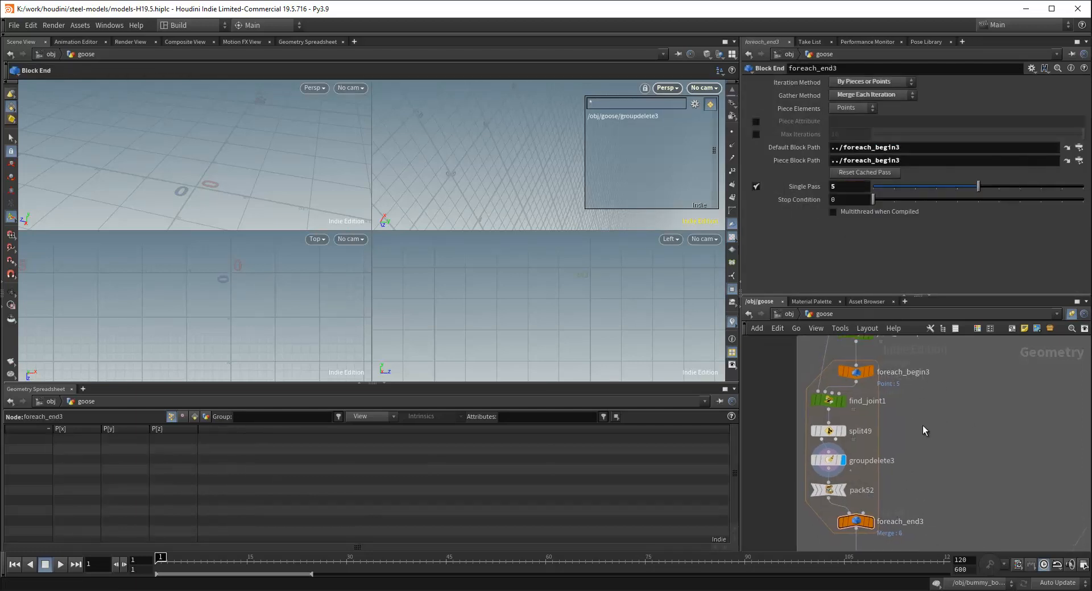
{"action": "left_click", "coordinate": [855, 372]}
{"action": "middle_click_drag", "start_coordinate": [882, 356], "coordinate": [870, 379]}
{"action": "left_click", "coordinate": [846, 357]}
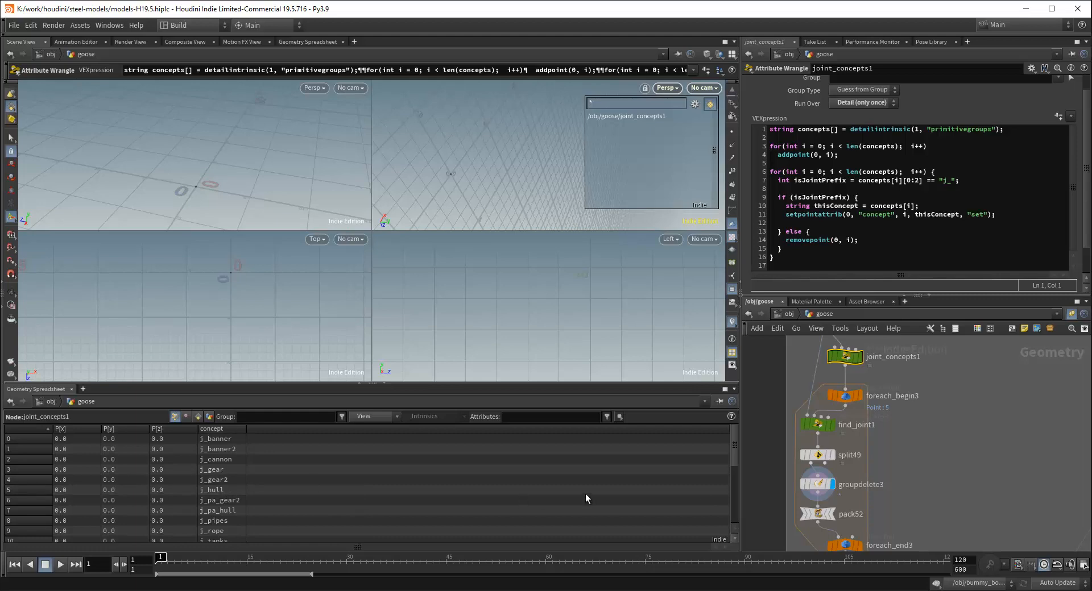
{"action": "middle_click_drag", "start_coordinate": [822, 484], "coordinate": [821, 435]}
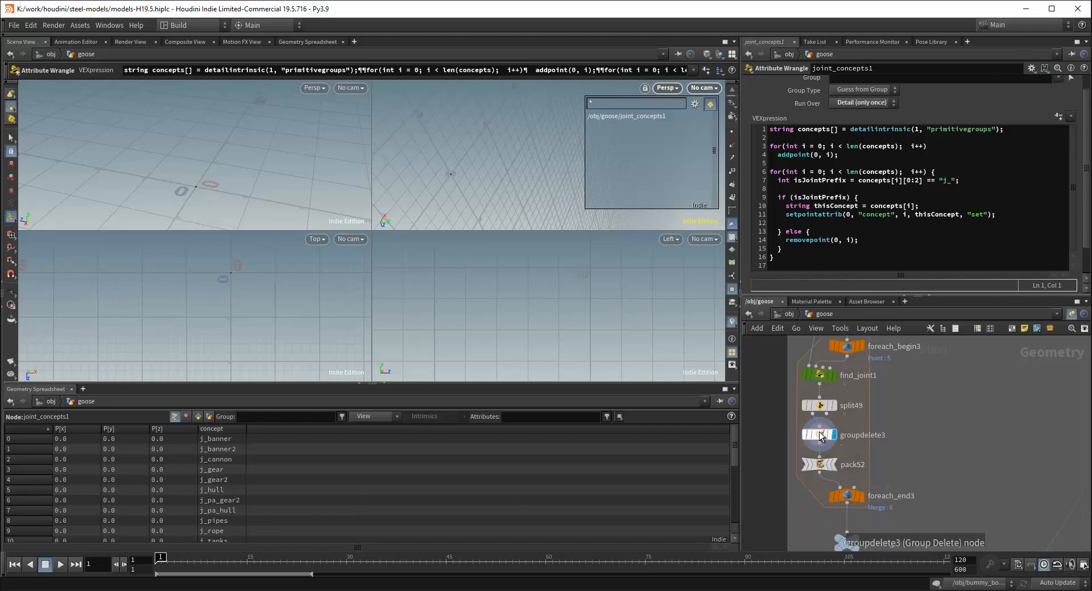
Check the pack52 settings, display the split49 result, and open the find_joint1 wrangle's code
{"action": "left_click", "coordinate": [820, 464]}
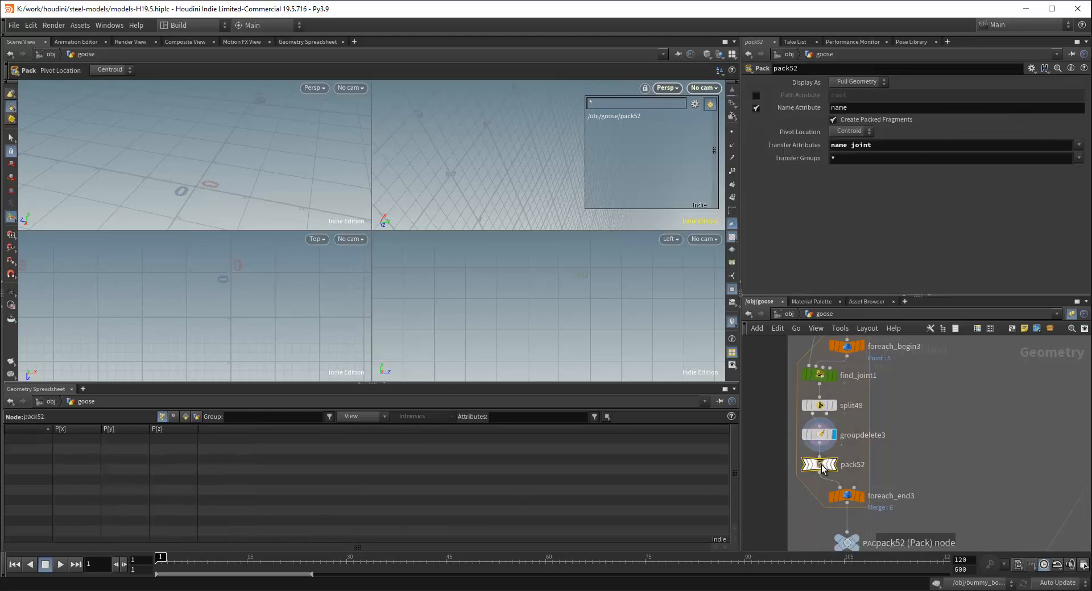
{"action": "left_click", "coordinate": [834, 403]}
{"action": "left_click", "coordinate": [820, 380]}
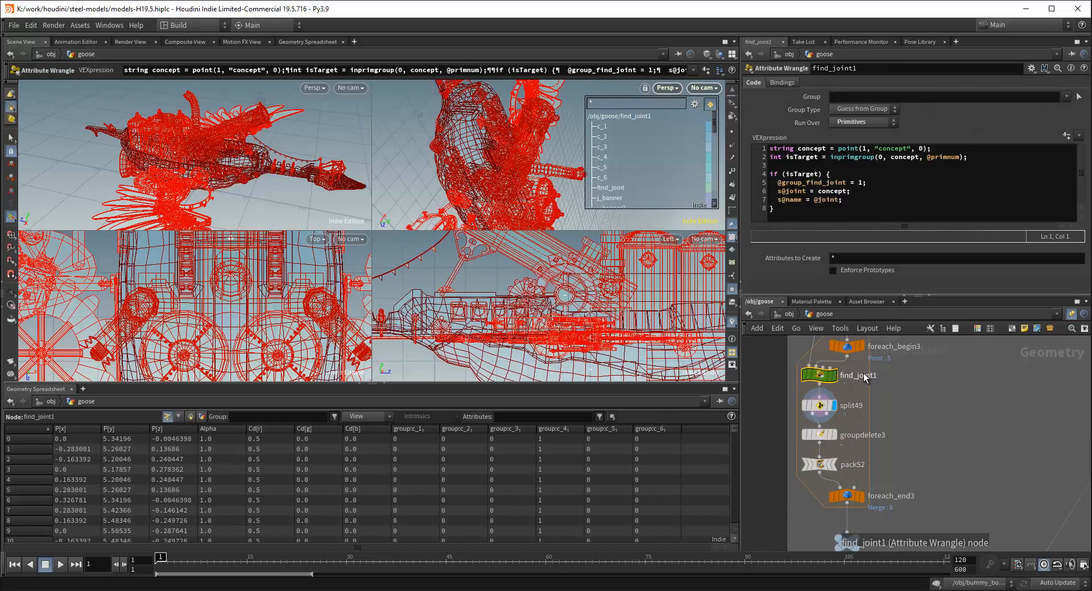
{"action": "left_click", "coordinate": [864, 376]}
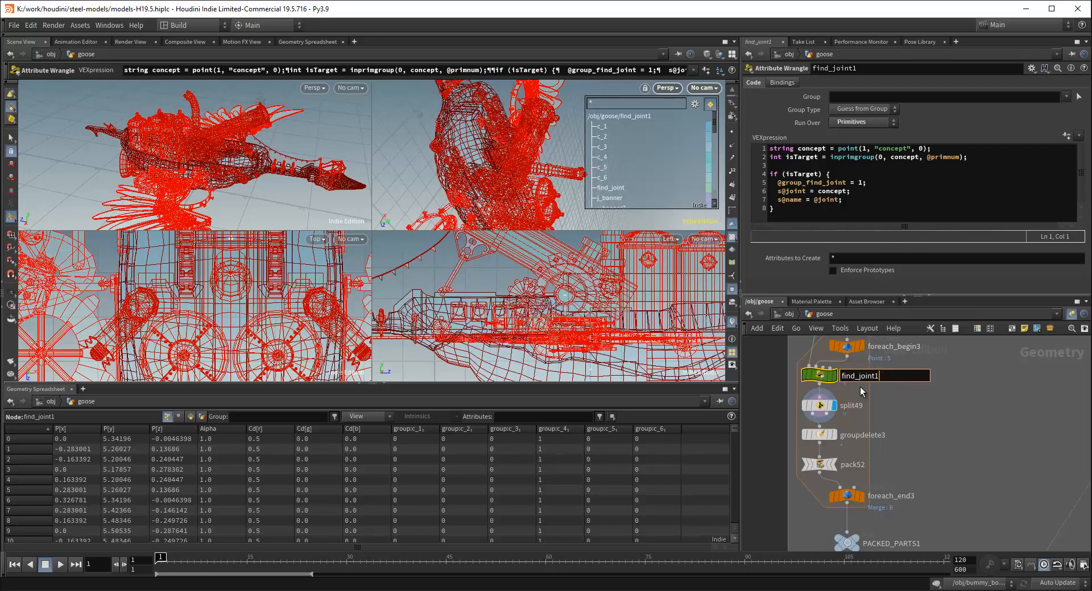
{"action": "left_click", "coordinate": [827, 383]}
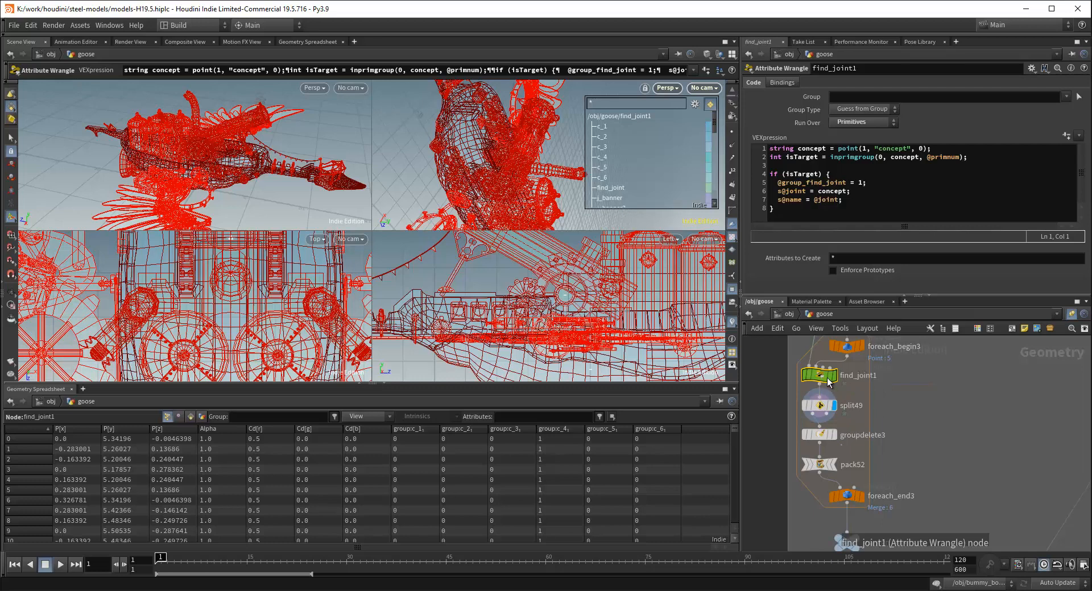
Compare the group_find_joint assignment in the wrangle code with the find_joint1 node name
{"action": "left_click", "coordinate": [784, 183]}
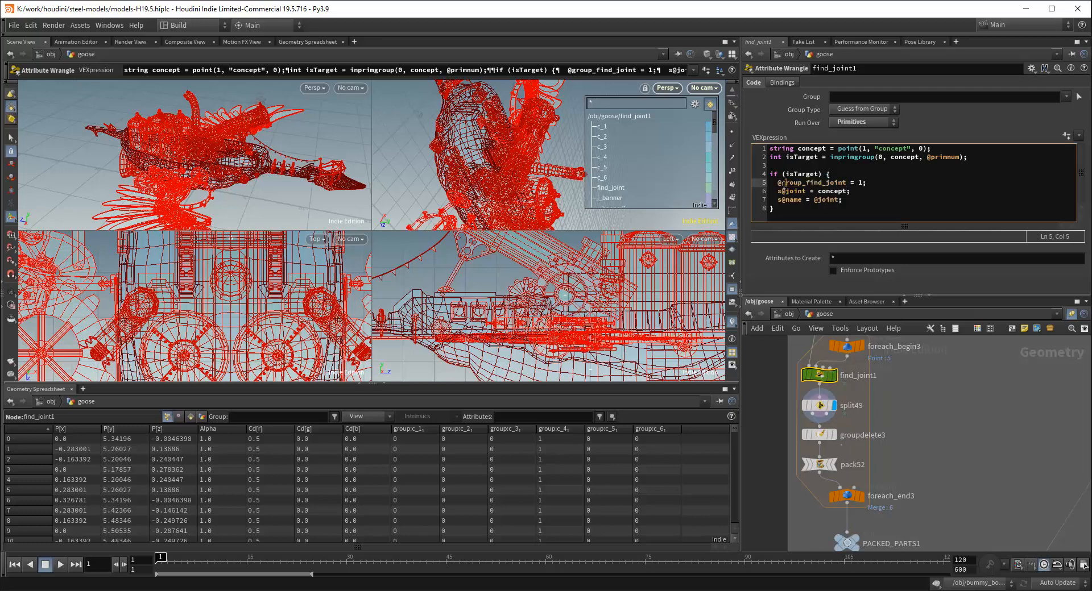
{"action": "left_click_drag", "start_coordinate": [782, 183], "coordinate": [829, 183]}
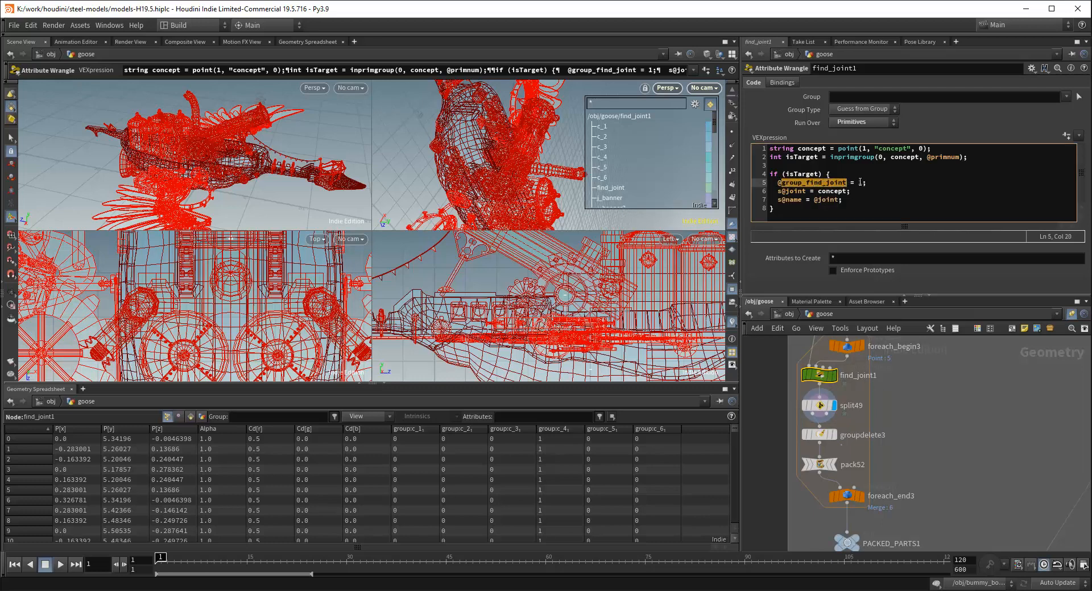
{"action": "left_click", "coordinate": [866, 182]}
{"action": "double_click", "coordinate": [855, 375]}
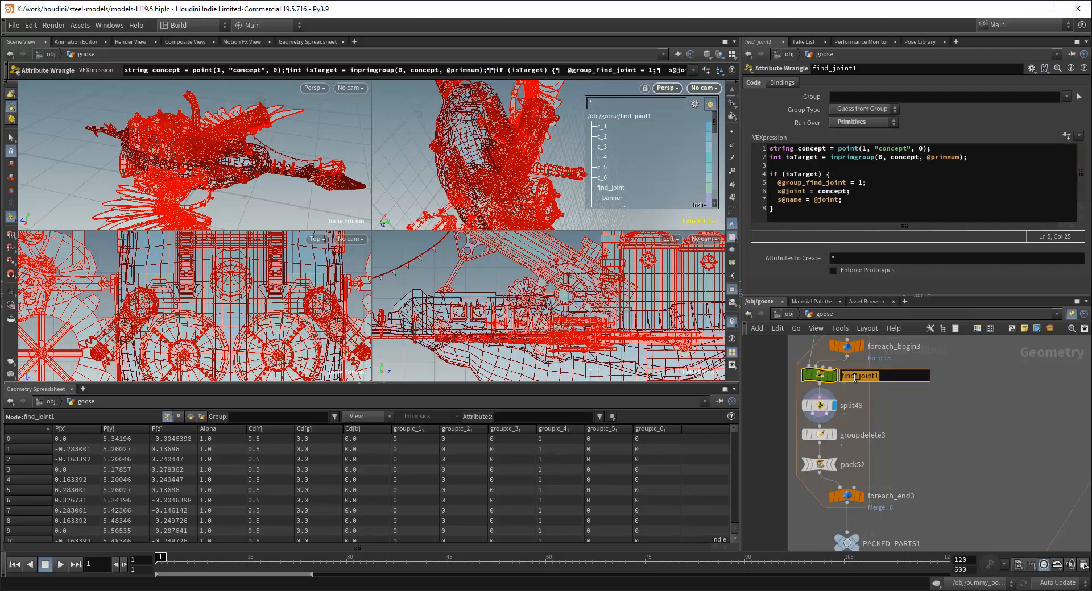
{"action": "left_click", "coordinate": [829, 377]}
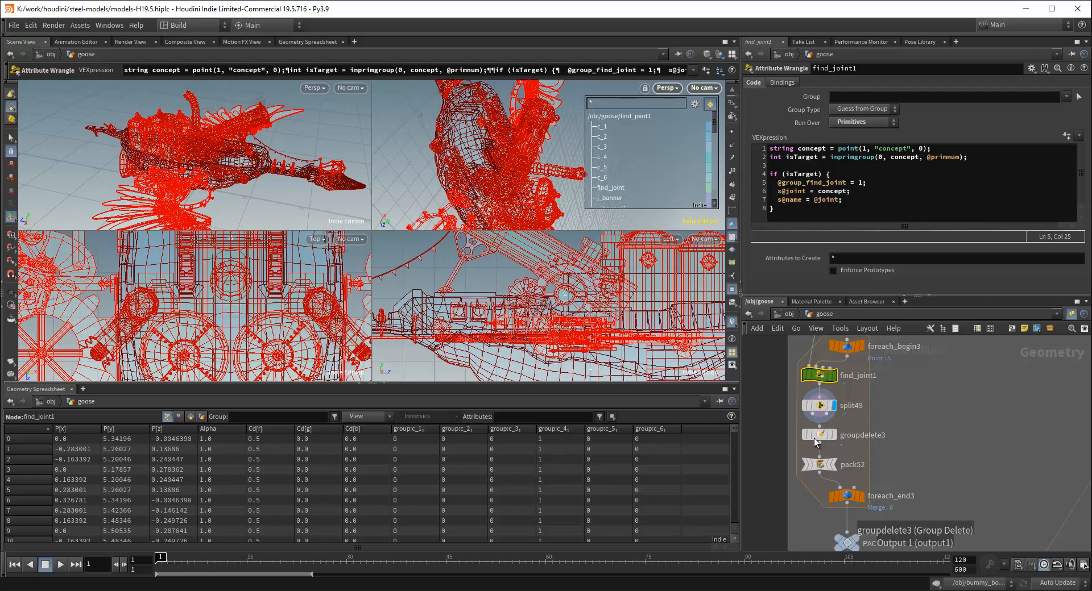
Inspect the opinput(".", 0) group expression on split49
{"action": "left_click", "coordinate": [819, 407]}
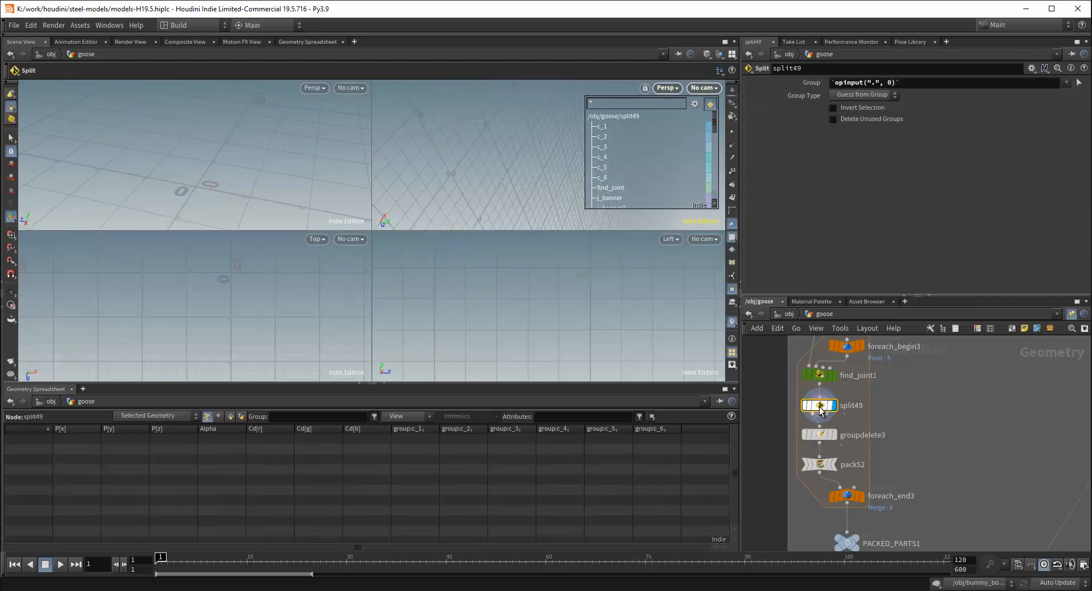
{"action": "right_click", "coordinate": [842, 83]}
{"action": "left_click", "coordinate": [831, 79]}
{"action": "left_click_drag", "start_coordinate": [905, 83], "coordinate": [822, 83]}
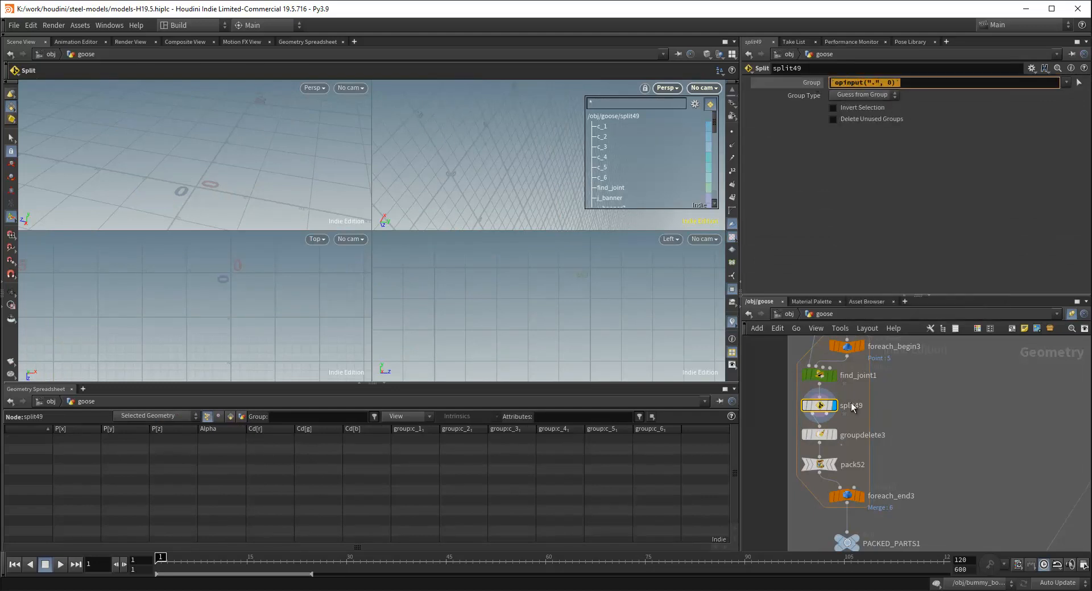
{"action": "left_click", "coordinate": [925, 390]}
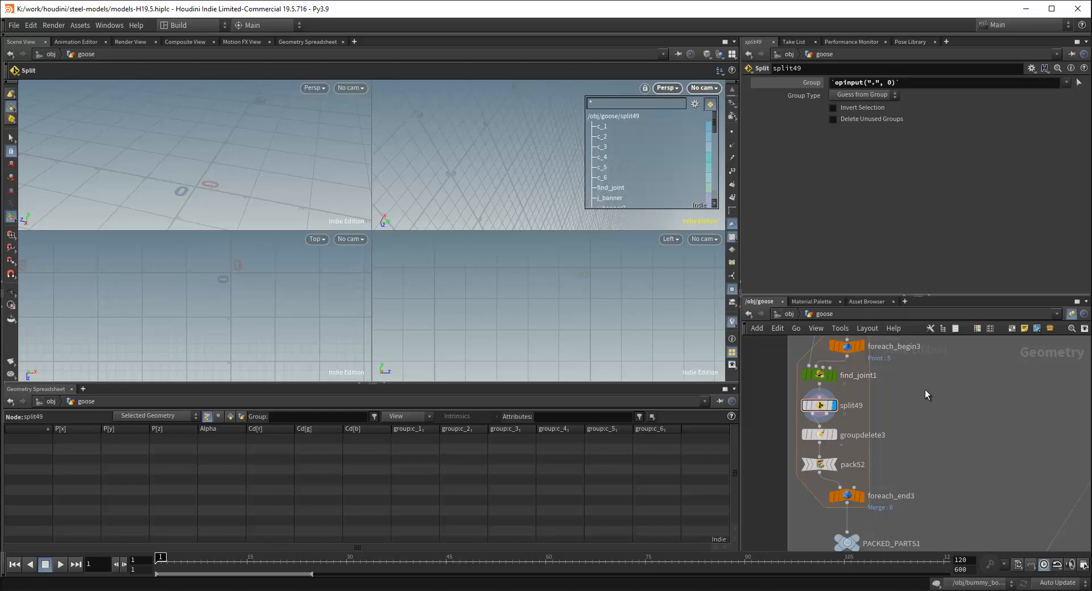
Rename the find_joint wrangle in the other for-each loop, above groupdelete2, to find_joint2
{"action": "scroll", "coordinate": [923, 392], "scroll_direction": "down", "scroll_amount": 2}
{"action": "left_click", "coordinate": [851, 382]}
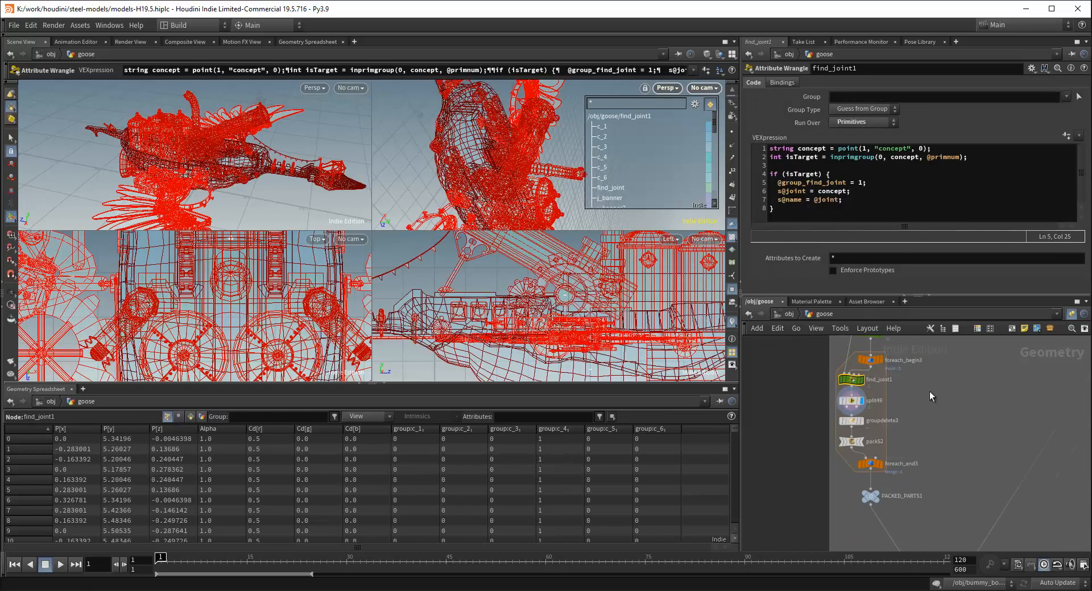
{"action": "scroll", "coordinate": [927, 396], "scroll_direction": "down", "scroll_amount": 2}
{"action": "scroll", "coordinate": [860, 410], "scroll_direction": "down", "scroll_amount": 3}
{"action": "middle_click_drag", "start_coordinate": [790, 435], "coordinate": [965, 449]}
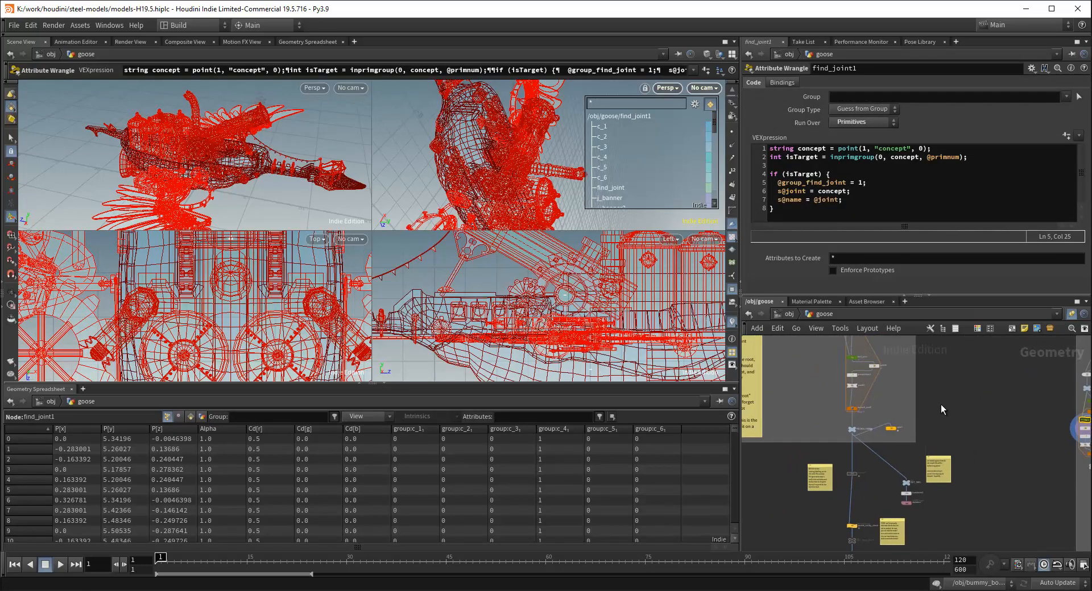
{"action": "scroll", "coordinate": [941, 405], "scroll_direction": "up", "scroll_amount": 5}
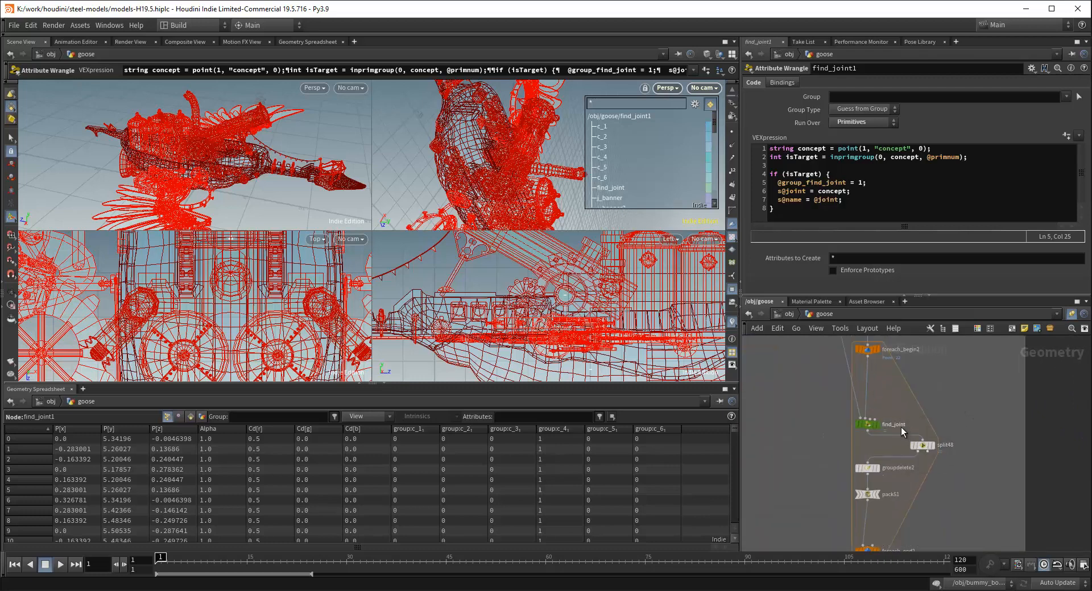
{"action": "double_click", "coordinate": [901, 426]}
{"action": "left_click", "coordinate": [978, 408]}
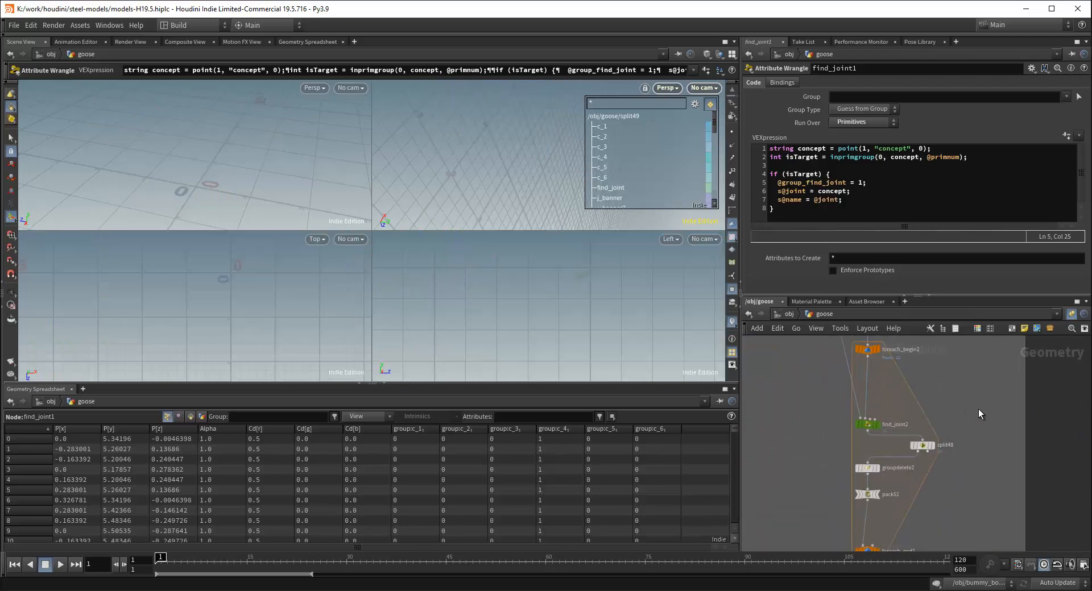
Change the name of the find wrangle feeding split48 so that it starts with find_joint_
{"action": "scroll", "coordinate": [1017, 427], "scroll_direction": "down", "scroll_amount": 2}
{"action": "middle_click_drag", "start_coordinate": [1053, 443], "coordinate": [764, 436]}
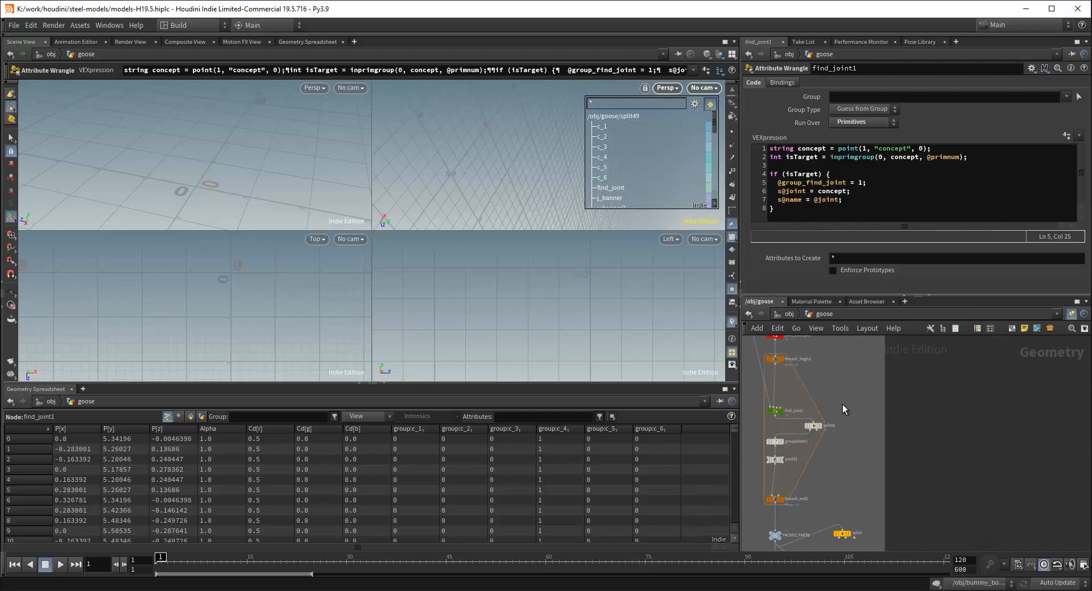
{"action": "scroll", "coordinate": [842, 404], "scroll_direction": "up", "scroll_amount": 5}
{"action": "double_click", "coordinate": [909, 428]}
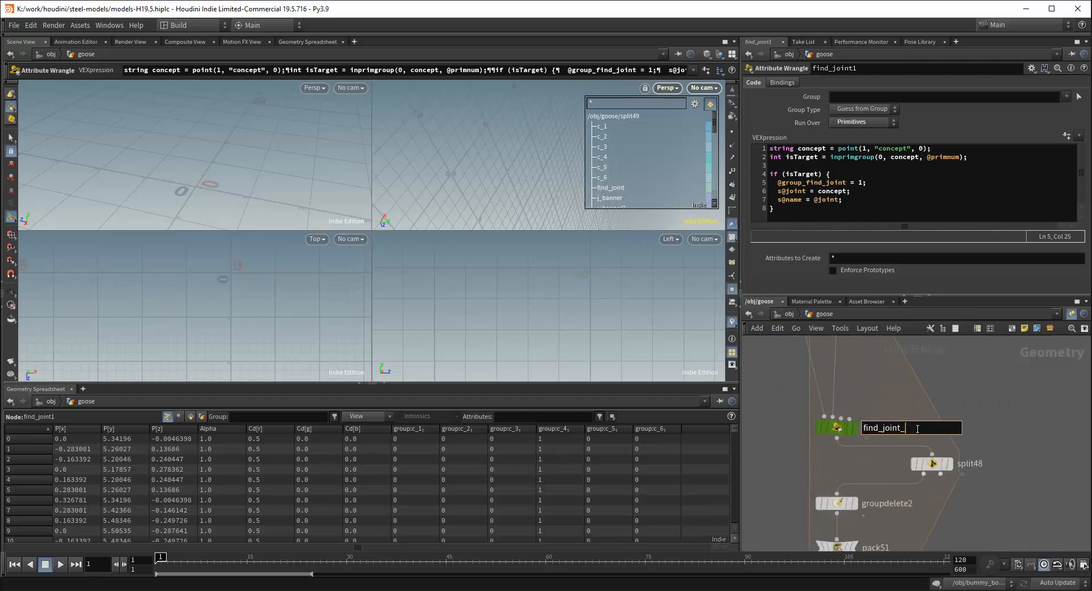
{"action": "key", "text": "Return"}
{"action": "scroll", "coordinate": [926, 439], "scroll_direction": "down", "scroll_amount": 6}
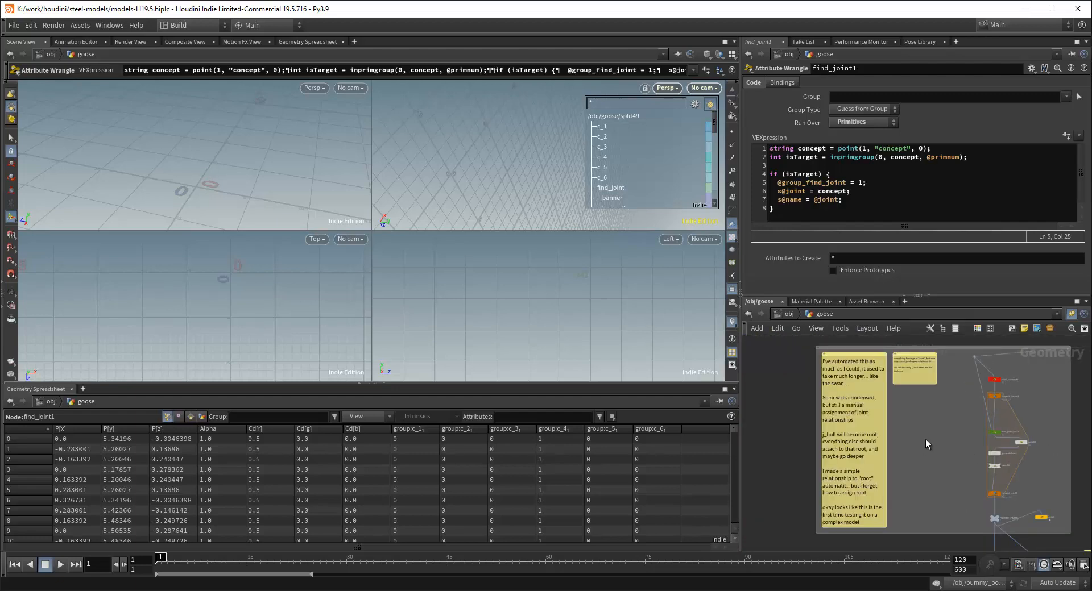
Rename the find_joint1 wrangle in the foreach_begin3 loop to find_joint
{"action": "scroll", "coordinate": [935, 437], "scroll_direction": "up", "scroll_amount": 5}
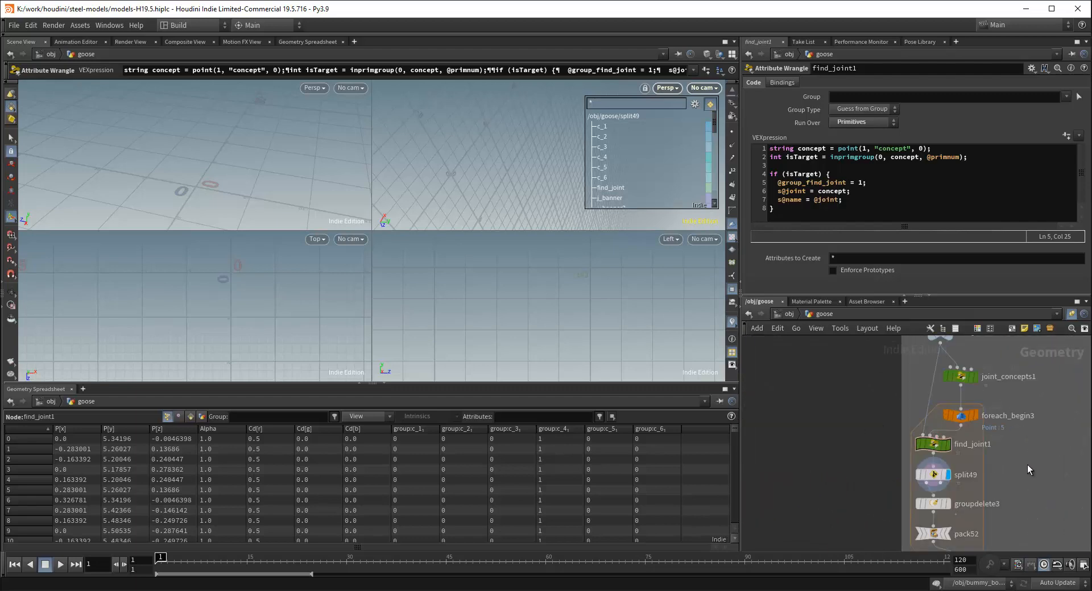
{"action": "scroll", "coordinate": [1027, 465], "scroll_direction": "up", "scroll_amount": 2}
{"action": "double_click", "coordinate": [967, 438]}
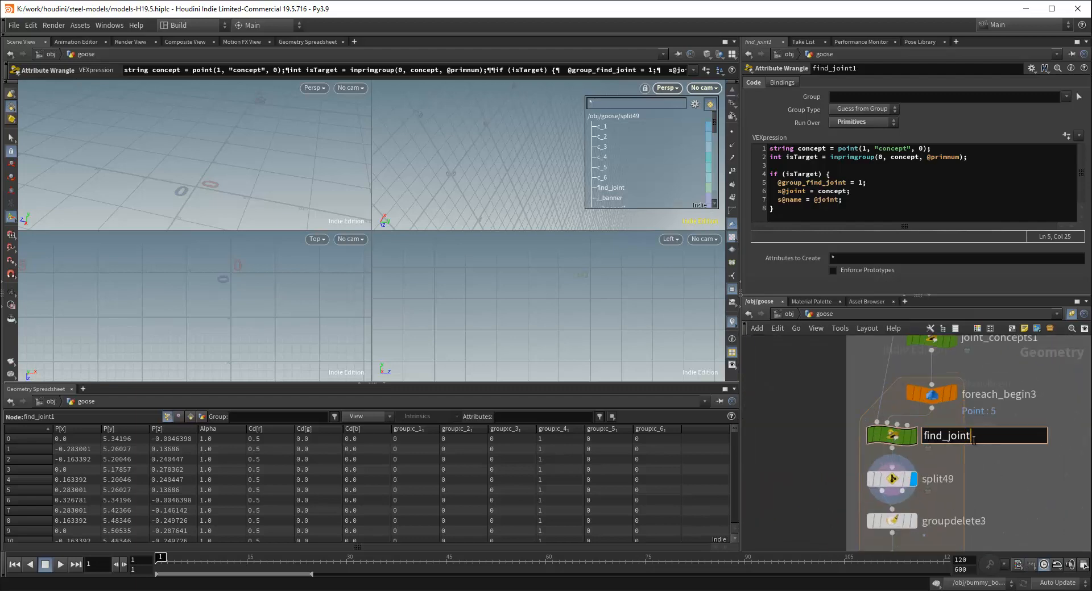
{"action": "key", "text": "Return"}
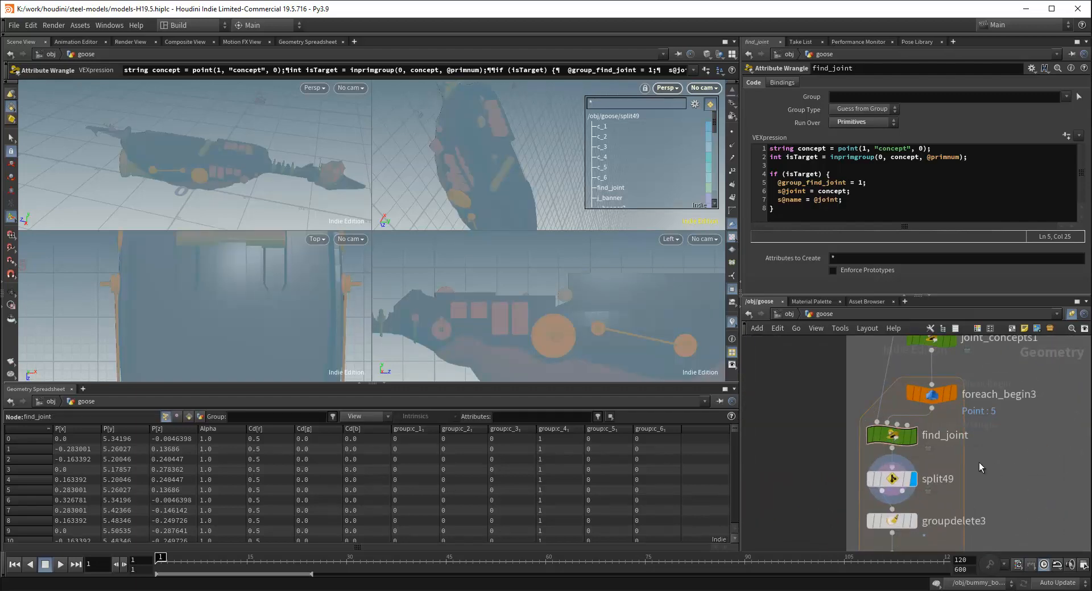
{"action": "key", "text": "Escape"}
{"action": "left_click_drag", "start_coordinate": [482, 193], "coordinate": [482, 192]}
{"action": "key", "text": "Return"}
{"action": "scroll", "coordinate": [964, 461], "scroll_direction": "down", "scroll_amount": 3}
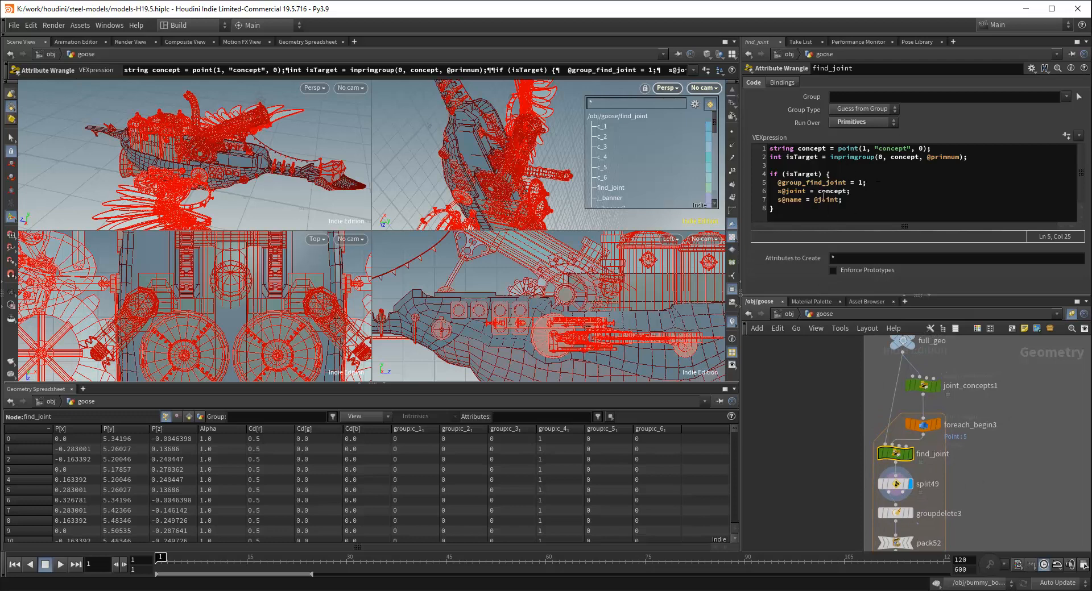
Replace the group expression on split49 with the group name found
{"action": "left_click", "coordinate": [899, 458]}
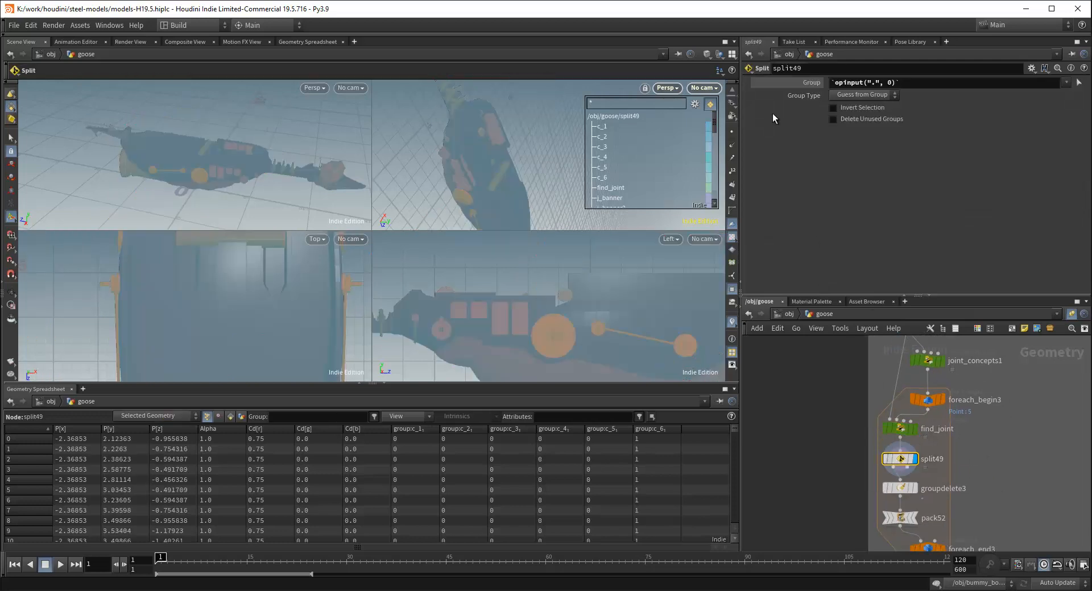
{"action": "middle_click_drag", "start_coordinate": [1000, 408], "coordinate": [964, 412]}
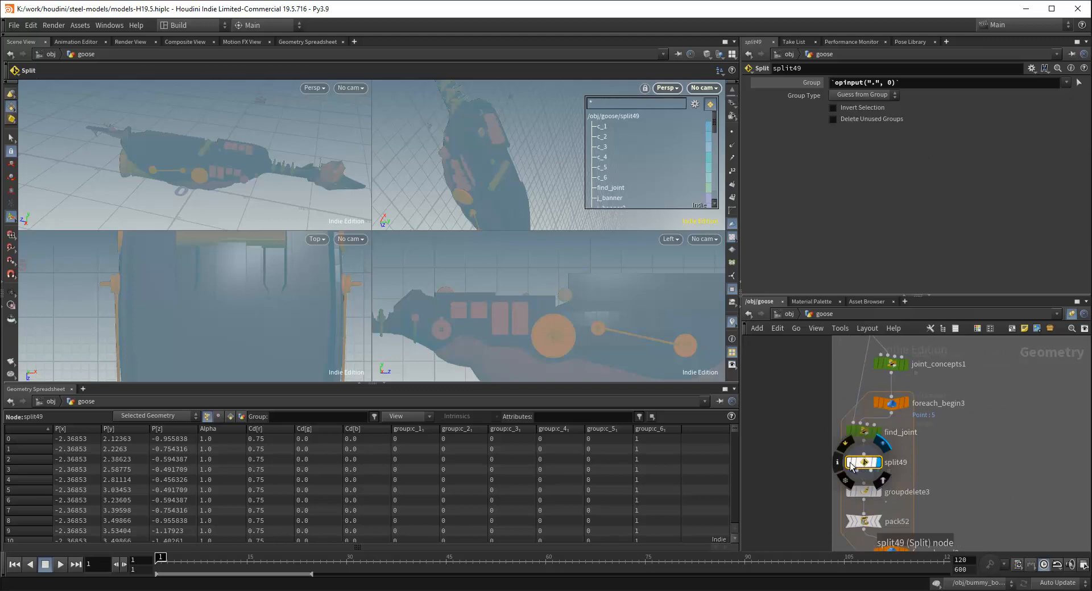
{"action": "left_click", "coordinate": [900, 82]}
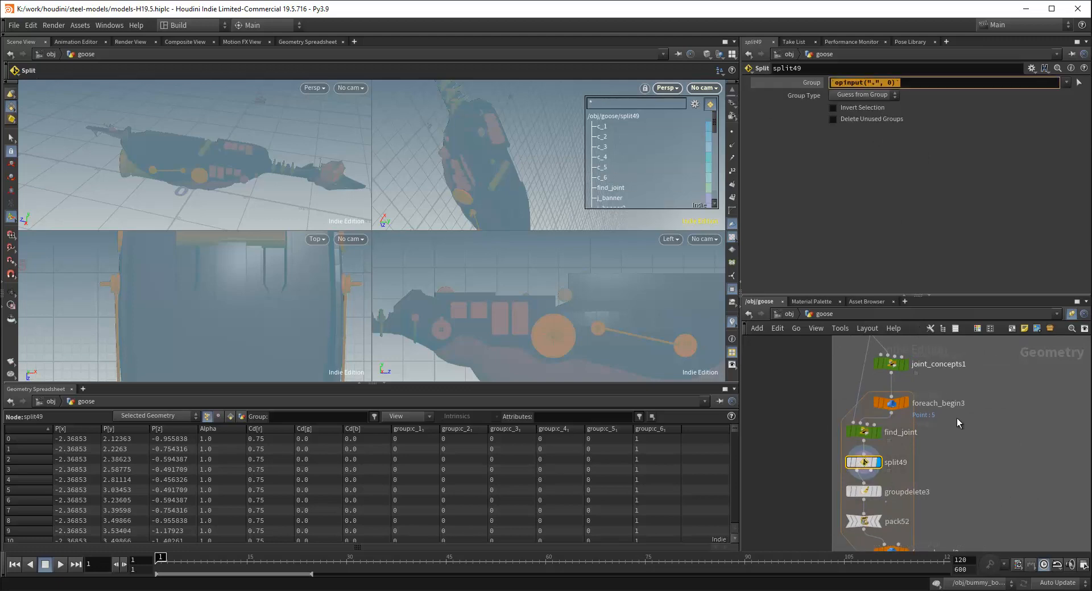
{"action": "type", "text": "found"}
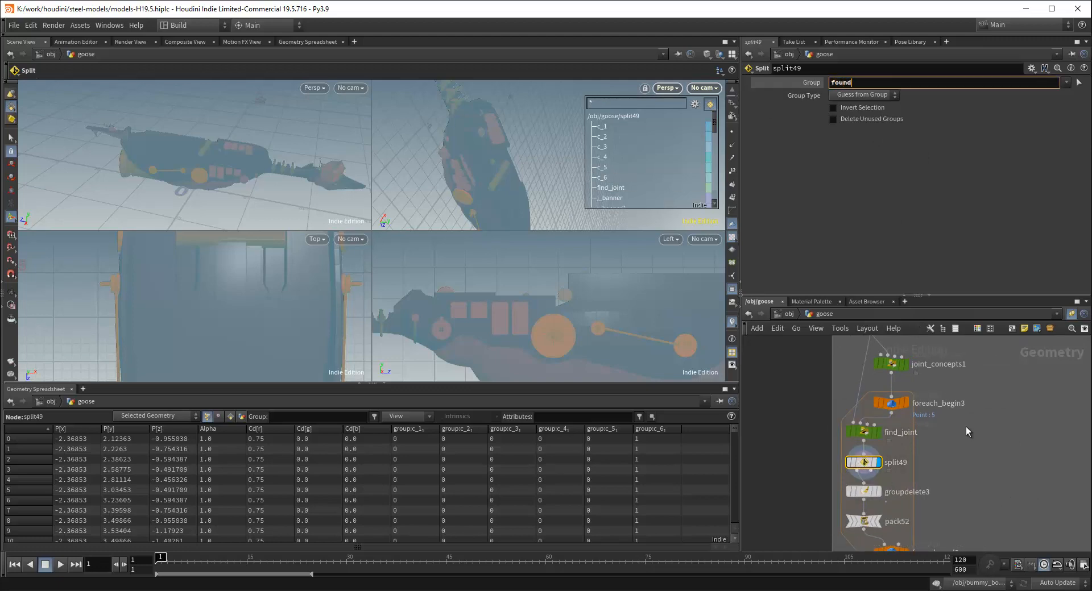
{"action": "key", "text": "Return"}
{"action": "left_click", "coordinate": [864, 434]}
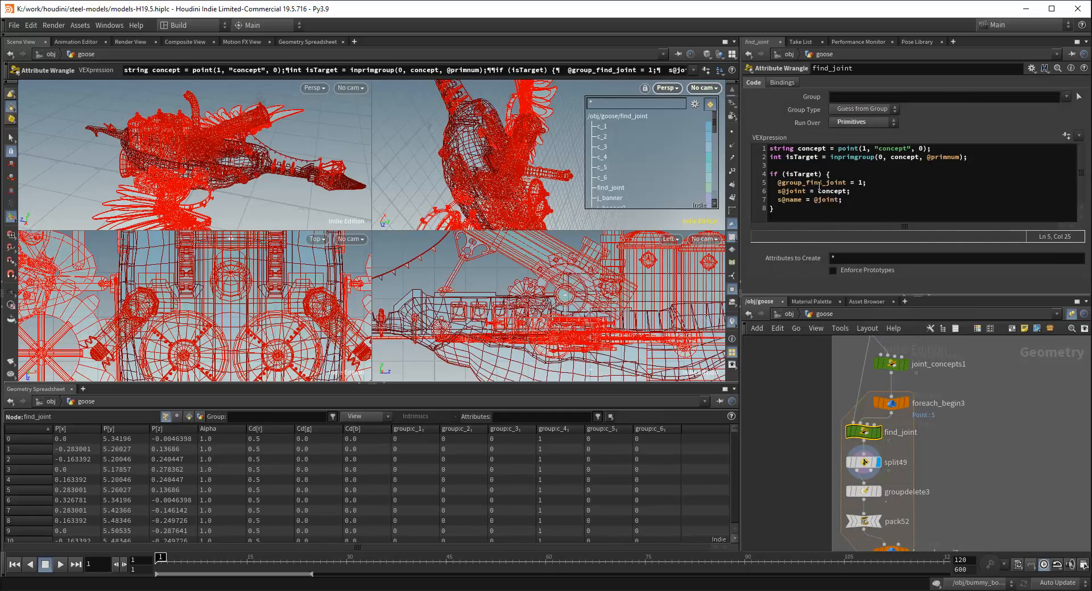
{"action": "left_click", "coordinate": [848, 182]}
{"action": "key", "text": "BackSpace"}
{"action": "key", "text": "BackSpace"}
{"action": "key", "text": "BackSpace"}
{"action": "key", "text": "BackSpace"}
{"action": "key", "text": "BackSpace"}
{"action": "key", "text": "BackSpace"}
{"action": "key", "text": "BackSpace"}
{"action": "key", "text": "BackSpace"}
{"action": "key", "text": "BackSpace"}
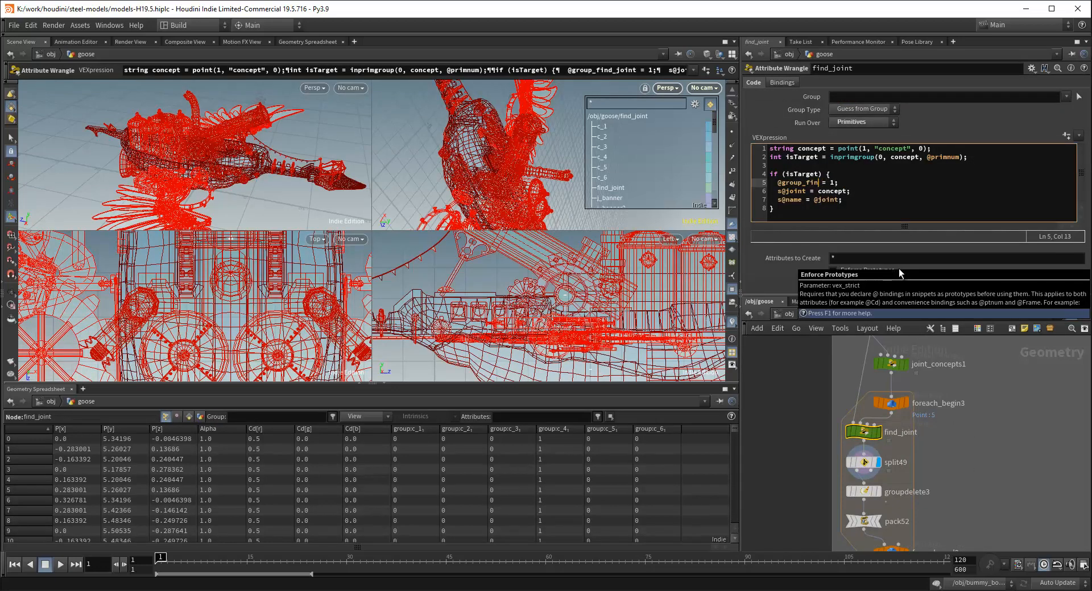
{"action": "type", "text": "ound"}
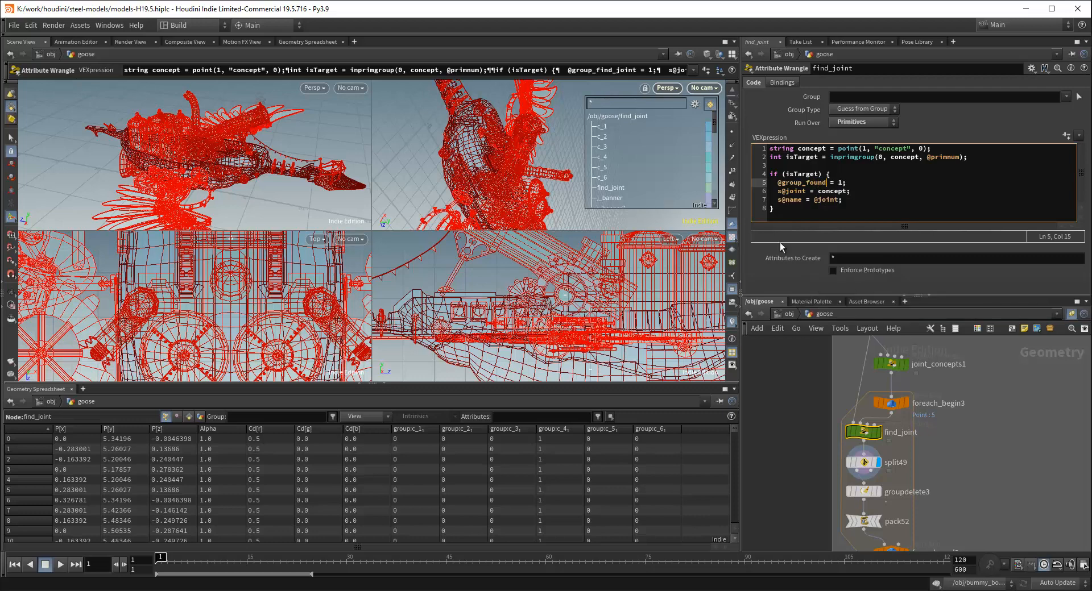
{"action": "left_click", "coordinate": [957, 456]}
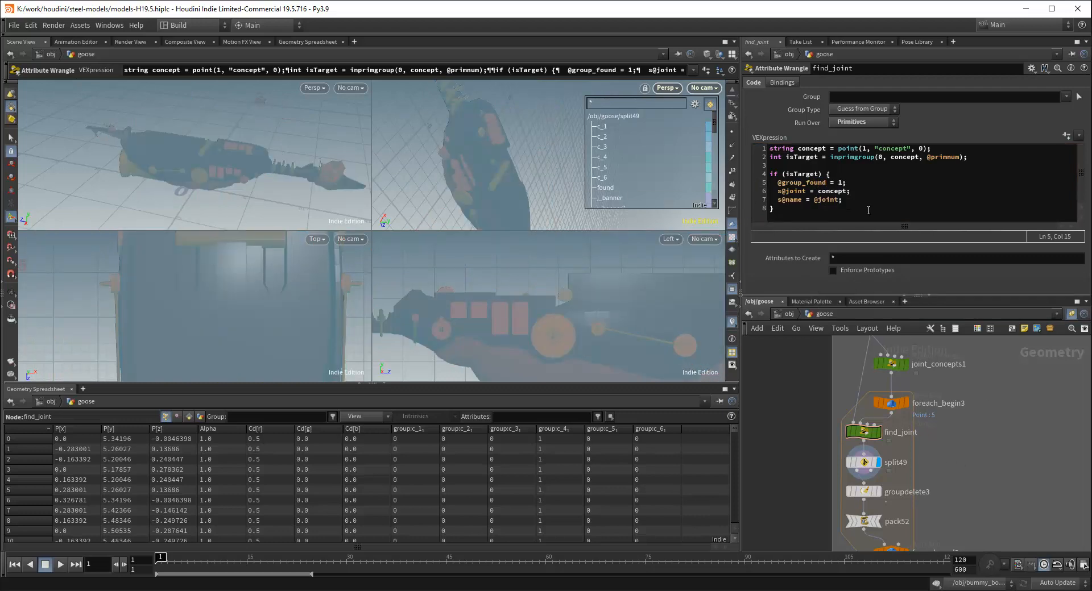
Test renaming the find_joint wrangle to find_jointsdfds, and restore the name find_joint
{"action": "double_click", "coordinate": [904, 433]}
{"action": "type", "text": "sdfds"}
{"action": "key", "text": "Return"}
{"action": "double_click", "coordinate": [935, 432]}
{"action": "left_click", "coordinate": [960, 433]}
{"action": "key", "text": "BackSpace"}
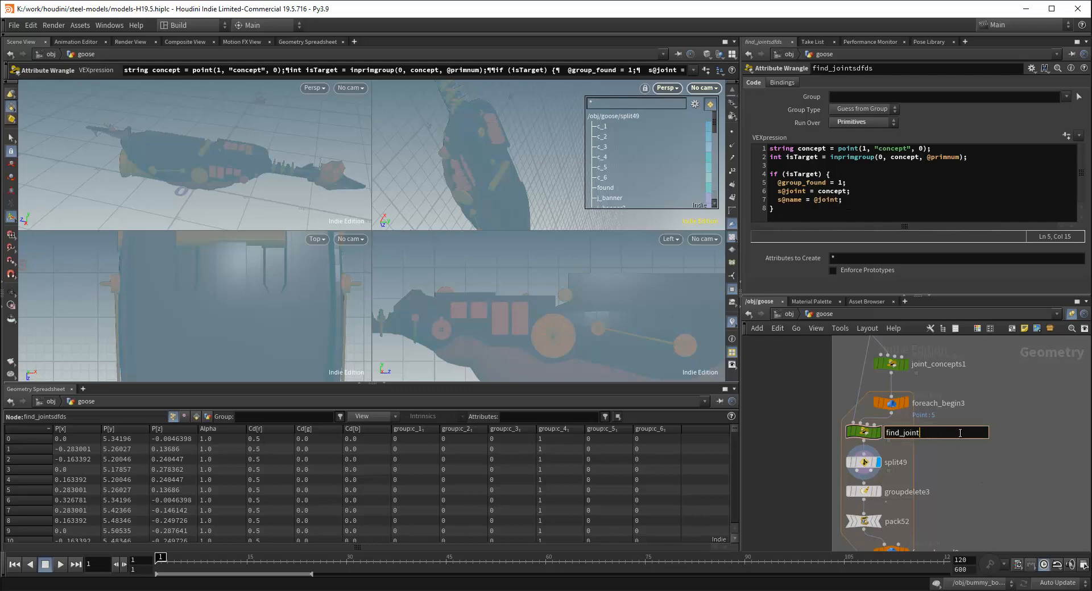
{"action": "key", "text": "Return"}
Save the scene file models-H19.5.hiplc and go up from the goose network to the object level
{"action": "scroll", "coordinate": [932, 443], "scroll_direction": "down", "scroll_amount": 3}
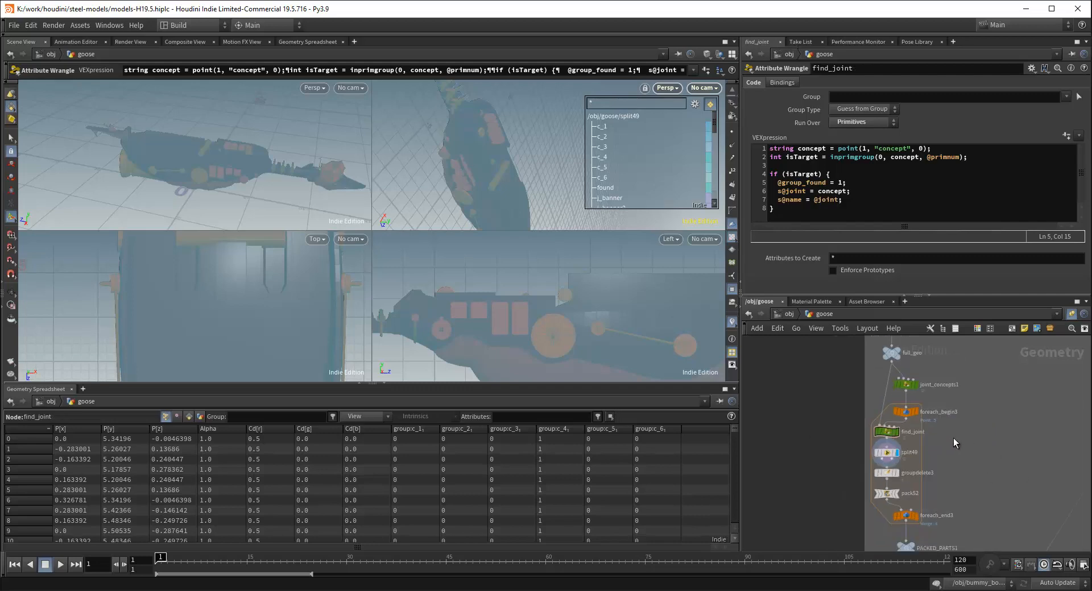
{"action": "middle_click_drag", "start_coordinate": [954, 449], "coordinate": [919, 479]}
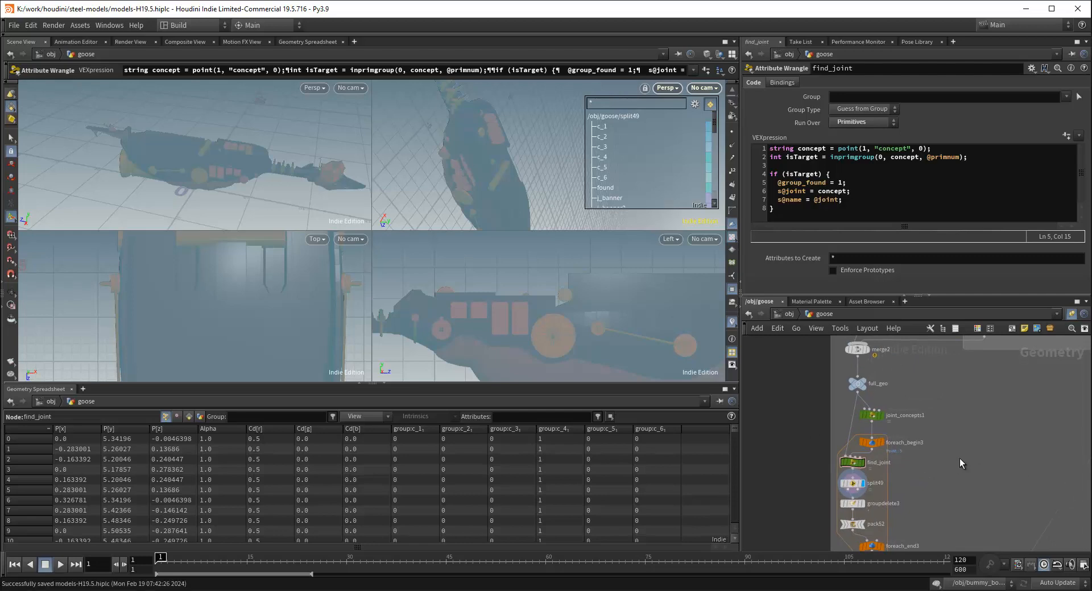
{"action": "scroll", "coordinate": [927, 446], "scroll_direction": "down", "scroll_amount": 2}
{"action": "scroll", "coordinate": [923, 453], "scroll_direction": "up", "scroll_amount": 4}
{"action": "middle_click_drag", "start_coordinate": [921, 458], "coordinate": [951, 462]}
{"action": "scroll", "coordinate": [969, 404], "scroll_direction": "down", "scroll_amount": 1}
{"action": "scroll", "coordinate": [888, 393], "scroll_direction": "down", "scroll_amount": 1}
{"action": "scroll", "coordinate": [964, 424], "scroll_direction": "down", "scroll_amount": 1}
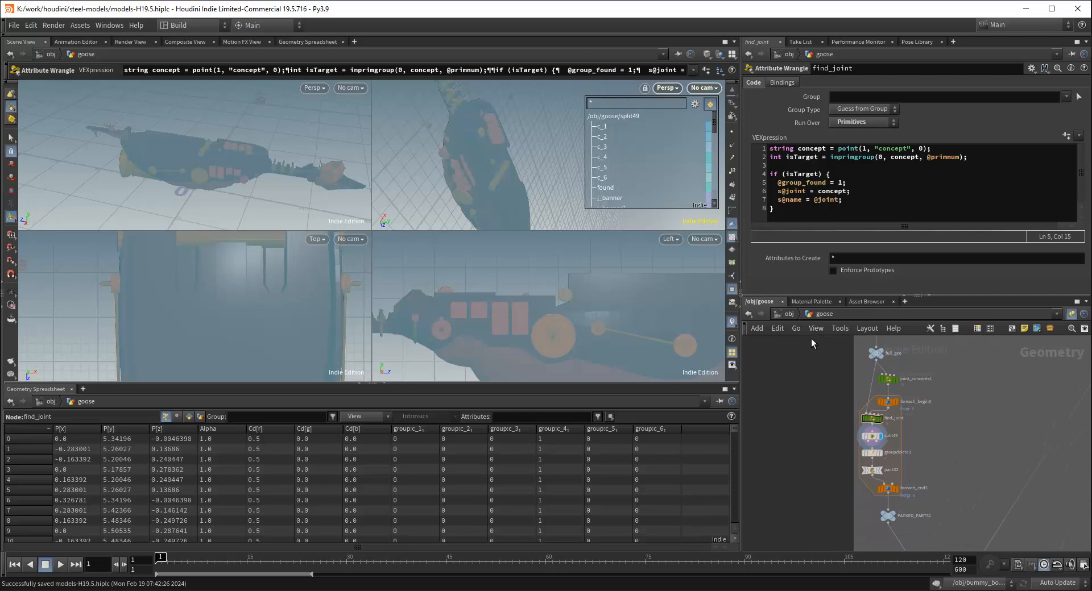
{"action": "left_click", "coordinate": [786, 315]}
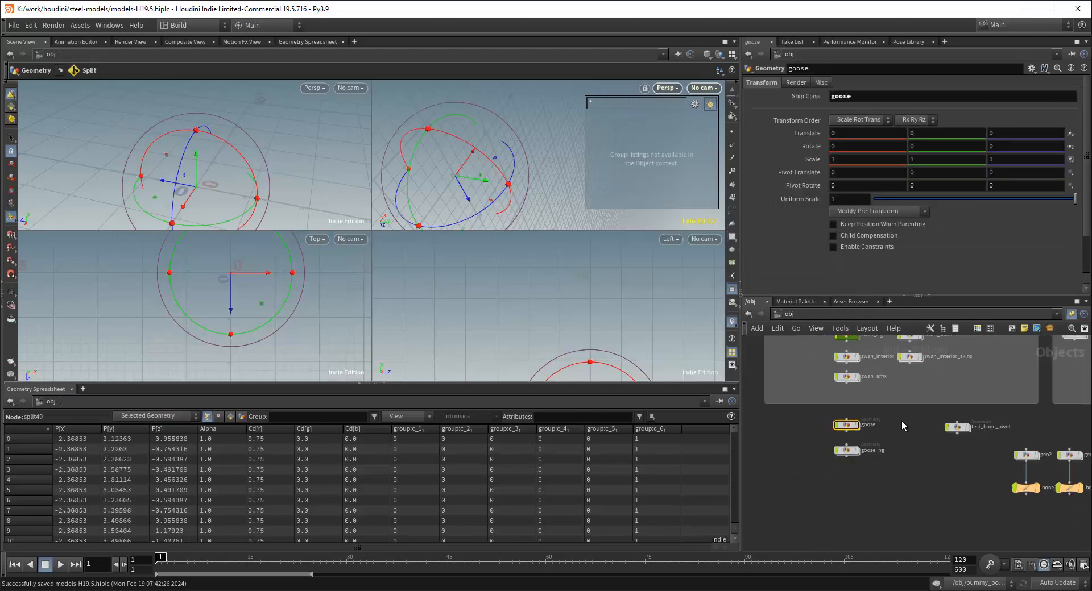
Open the swan_rig network and examine how its center joint groups are split and packed one by one
{"action": "double_click", "coordinate": [841, 388]}
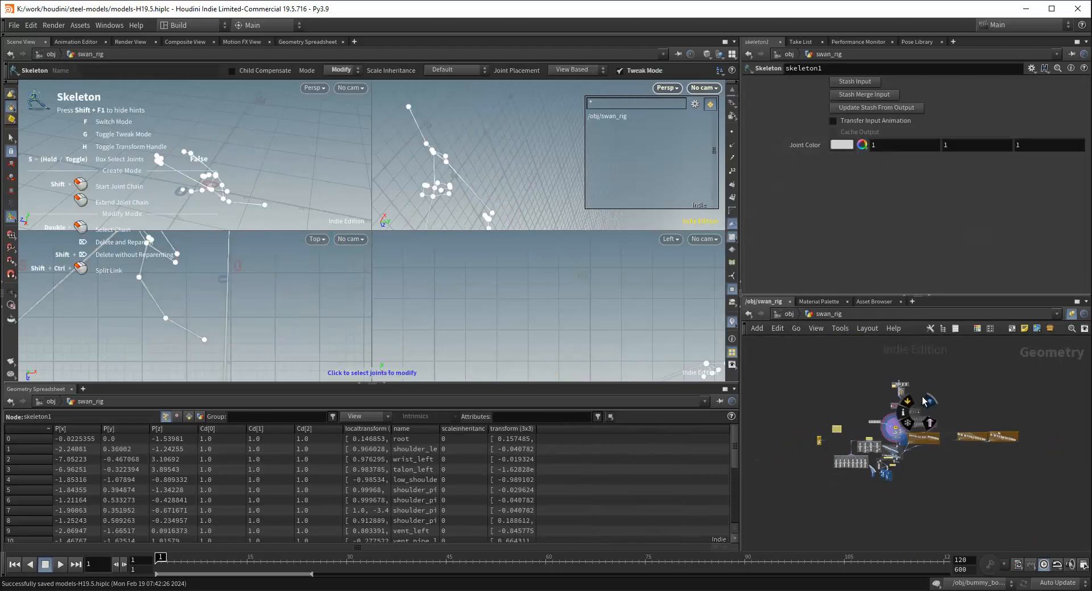
{"action": "scroll", "coordinate": [864, 418], "scroll_direction": "up", "scroll_amount": 6}
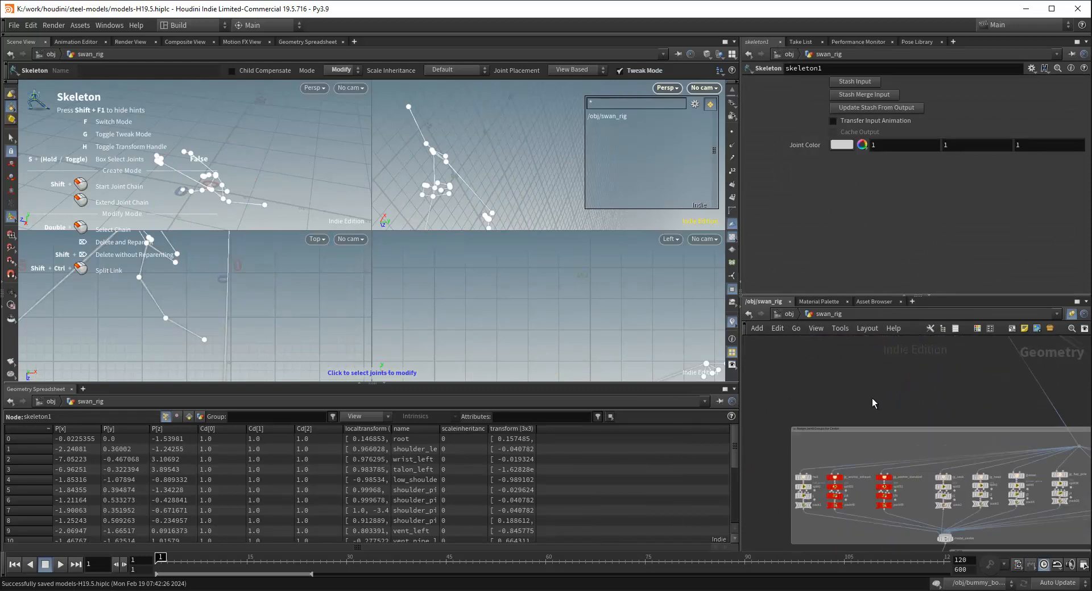
{"action": "scroll", "coordinate": [852, 409], "scroll_direction": "down", "scroll_amount": 4}
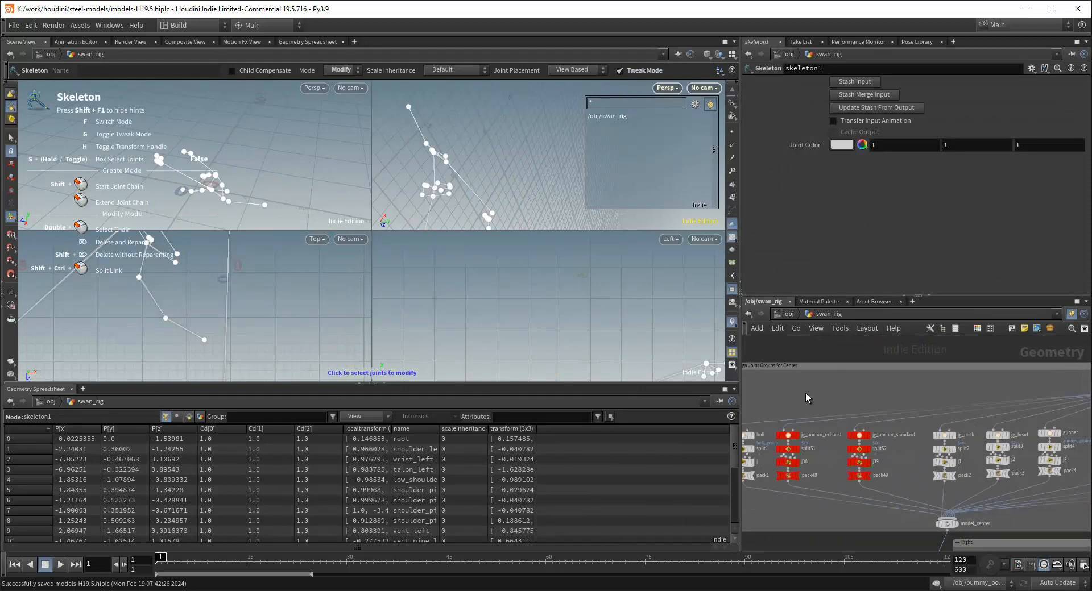
{"action": "middle_click_drag", "start_coordinate": [934, 382], "coordinate": [818, 375]}
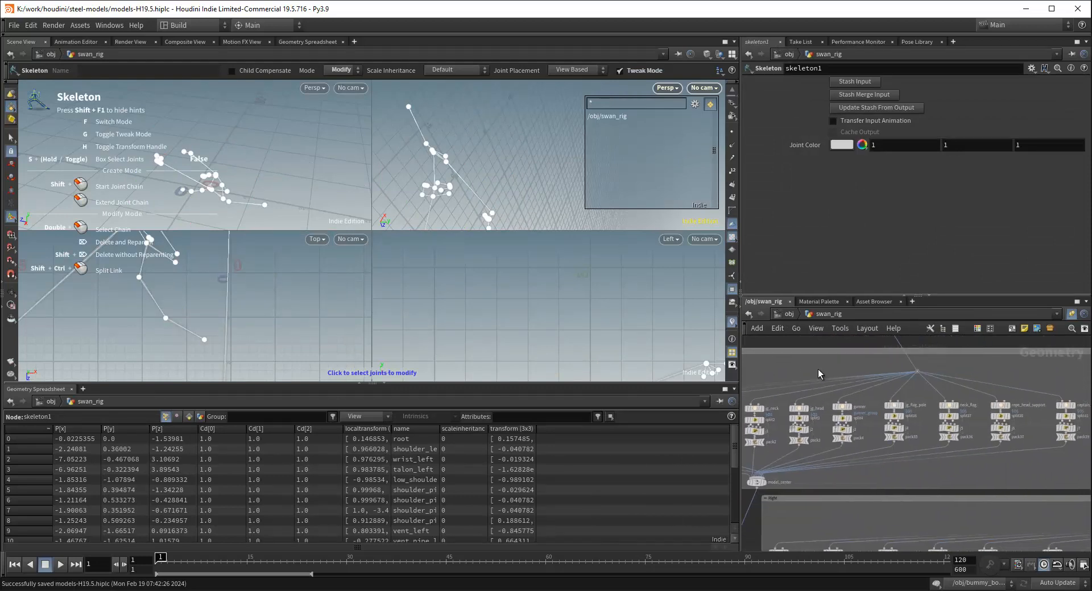
{"action": "scroll", "coordinate": [979, 375], "scroll_direction": "down", "scroll_amount": 5}
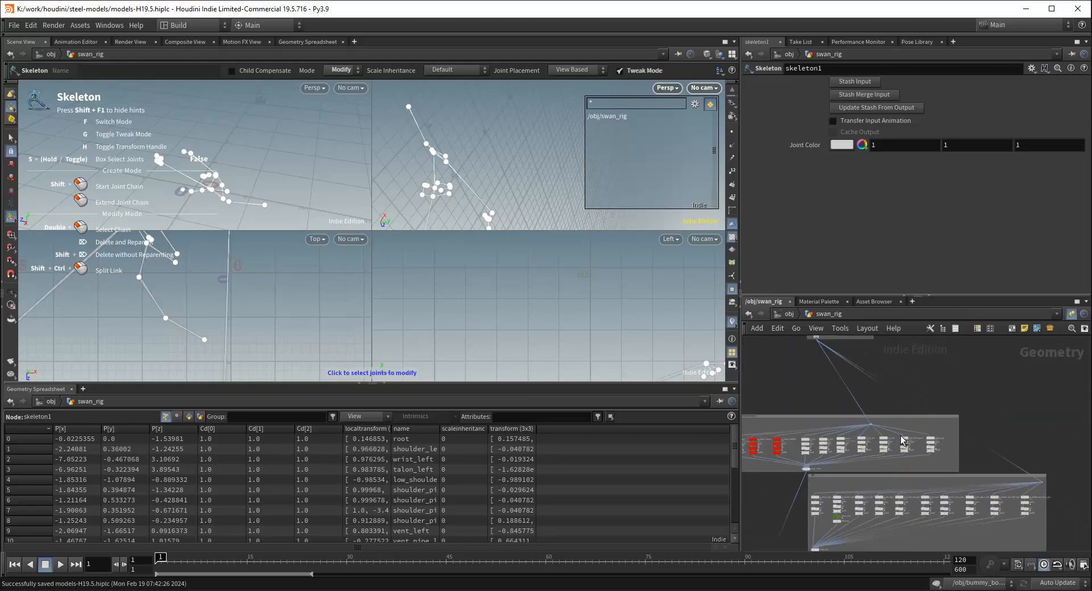
{"action": "middle_click_drag", "start_coordinate": [956, 435], "coordinate": [1016, 521]}
{"action": "scroll", "coordinate": [880, 406], "scroll_direction": "up", "scroll_amount": 4}
{"action": "middle_click_drag", "start_coordinate": [881, 448], "coordinate": [838, 399]}
{"action": "scroll", "coordinate": [972, 431], "scroll_direction": "up", "scroll_amount": 3}
{"action": "scroll", "coordinate": [1012, 444], "scroll_direction": "down", "scroll_amount": 1}
{"action": "scroll", "coordinate": [822, 425], "scroll_direction": "down", "scroll_amount": 4}
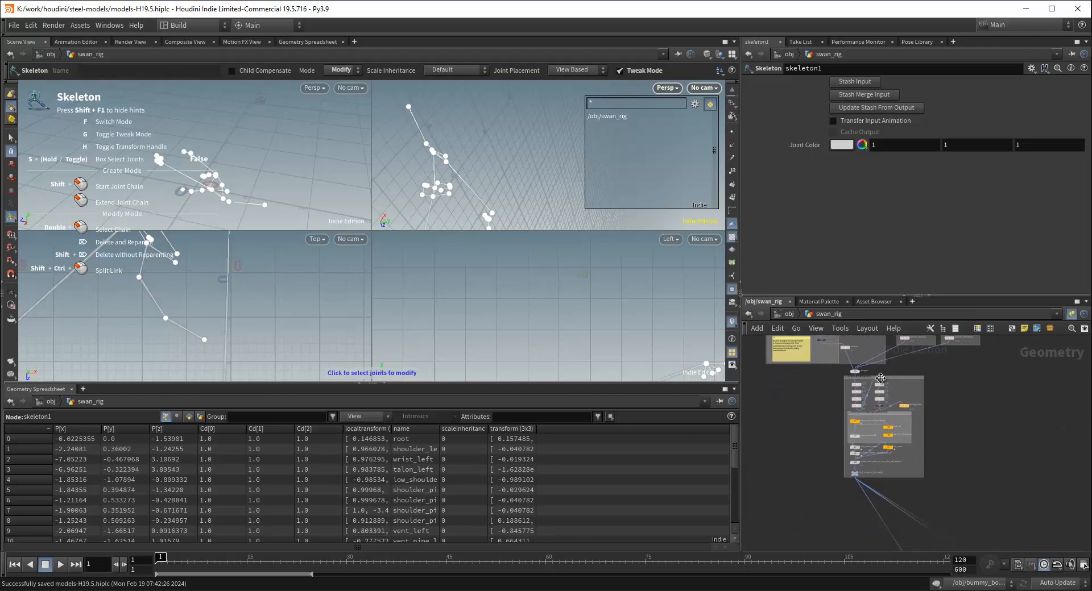
Examine the chains of group, split and pack nodes built for each right-side joint in swan_rig
{"action": "scroll", "coordinate": [877, 379], "scroll_direction": "up", "scroll_amount": 6}
{"action": "scroll", "coordinate": [1017, 543], "scroll_direction": "up", "scroll_amount": 1}
{"action": "middle_click_drag", "start_coordinate": [1019, 545], "coordinate": [1008, 441]}
{"action": "scroll", "coordinate": [1009, 443], "scroll_direction": "down", "scroll_amount": 4}
{"action": "middle_click_drag", "start_coordinate": [1009, 496], "coordinate": [979, 369]}
{"action": "middle_click_drag", "start_coordinate": [897, 540], "coordinate": [877, 409]}
{"action": "scroll", "coordinate": [889, 483], "scroll_direction": "down", "scroll_amount": 2}
{"action": "scroll", "coordinate": [884, 494], "scroll_direction": "up", "scroll_amount": 4}
{"action": "middle_click_drag", "start_coordinate": [871, 463], "coordinate": [856, 383]}
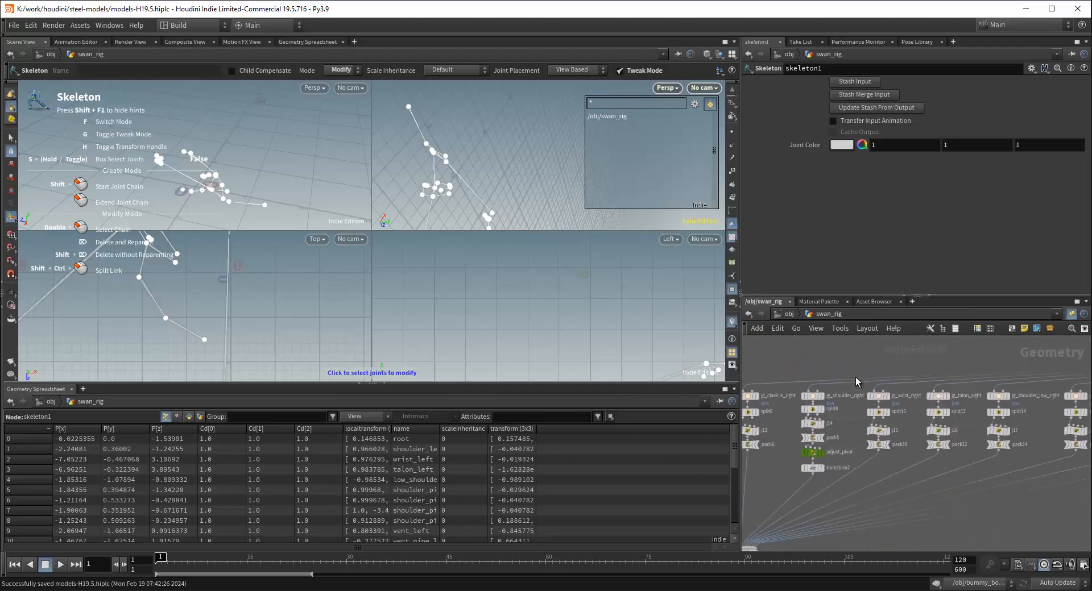
{"action": "scroll", "coordinate": [853, 387], "scroll_direction": "down", "scroll_amount": 1}
{"action": "middle_click_drag", "start_coordinate": [800, 460], "coordinate": [859, 473]}
{"action": "scroll", "coordinate": [860, 469], "scroll_direction": "up", "scroll_amount": 3}
{"action": "scroll", "coordinate": [899, 442], "scroll_direction": "down", "scroll_amount": 3}
{"action": "middle_click_drag", "start_coordinate": [903, 435], "coordinate": [759, 435]}
{"action": "scroll", "coordinate": [847, 432], "scroll_direction": "up", "scroll_amount": 4}
{"action": "middle_click_drag", "start_coordinate": [1005, 452], "coordinate": [906, 434]}
{"action": "scroll", "coordinate": [904, 441], "scroll_direction": "down", "scroll_amount": 8}
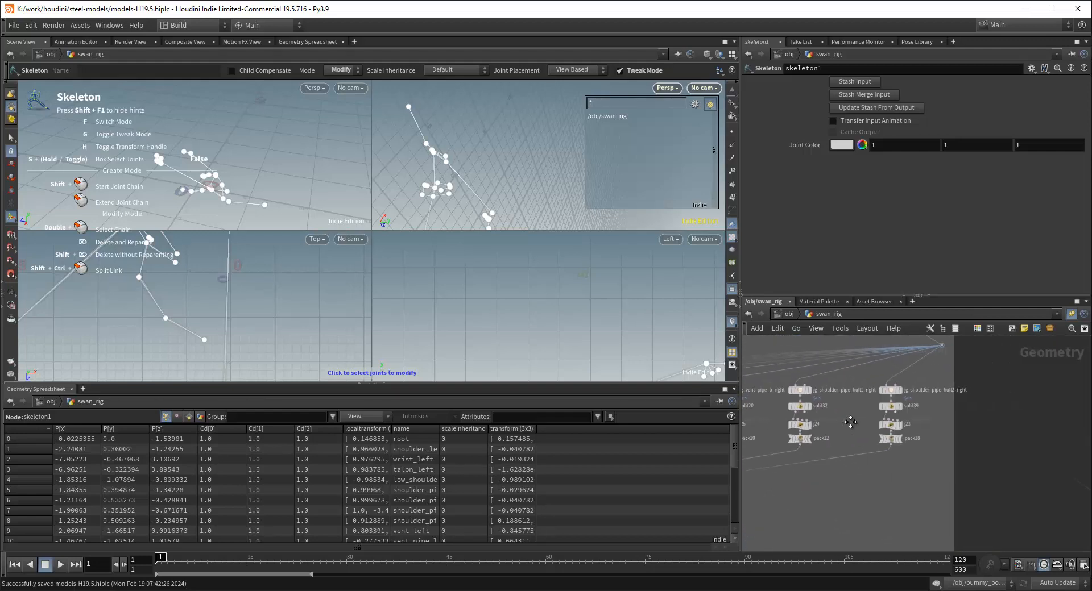
Examine the remaining joint group boxes of swan_rig and how they lead on to the constraint network
{"action": "middle_click_drag", "start_coordinate": [859, 469], "coordinate": [887, 403]}
{"action": "scroll", "coordinate": [881, 408], "scroll_direction": "up", "scroll_amount": 5}
{"action": "scroll", "coordinate": [870, 421], "scroll_direction": "down", "scroll_amount": 4}
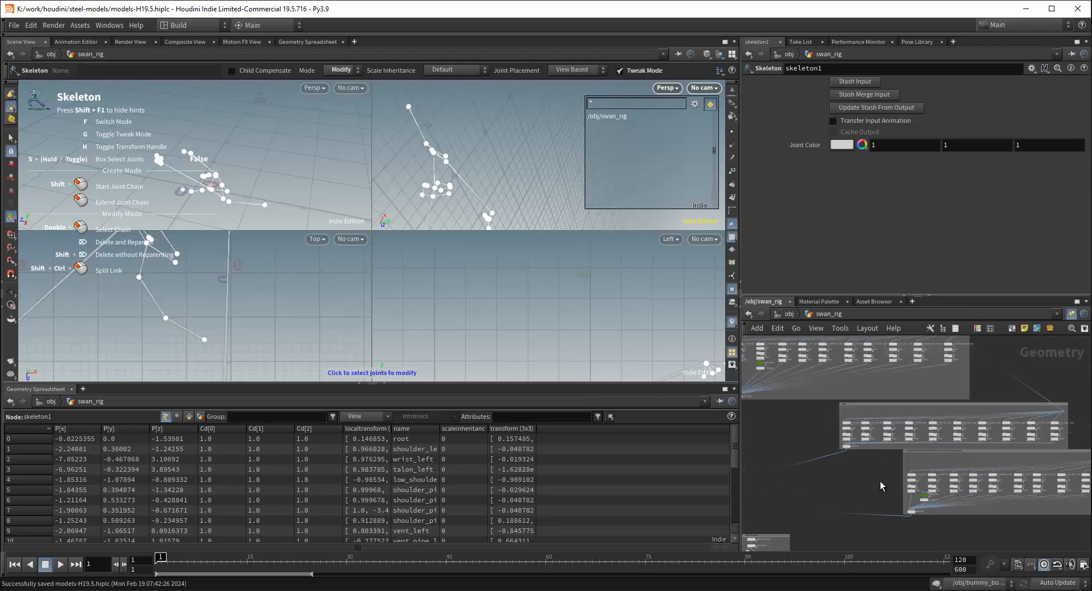
{"action": "scroll", "coordinate": [880, 500], "scroll_direction": "down", "scroll_amount": 3}
{"action": "middle_click_drag", "start_coordinate": [877, 520], "coordinate": [1017, 369]}
{"action": "scroll", "coordinate": [1017, 369], "scroll_direction": "up", "scroll_amount": 5}
{"action": "middle_click_drag", "start_coordinate": [958, 391], "coordinate": [1018, 459]}
{"action": "scroll", "coordinate": [850, 393], "scroll_direction": "up", "scroll_amount": 3}
{"action": "scroll", "coordinate": [959, 402], "scroll_direction": "down", "scroll_amount": 2}
{"action": "middle_click_drag", "start_coordinate": [961, 405], "coordinate": [925, 339]}
{"action": "scroll", "coordinate": [1014, 459], "scroll_direction": "down", "scroll_amount": 2}
{"action": "middle_click_drag", "start_coordinate": [1069, 467], "coordinate": [875, 415]}
{"action": "scroll", "coordinate": [955, 409], "scroll_direction": "down", "scroll_amount": 1}
{"action": "middle_click_drag", "start_coordinate": [925, 375], "coordinate": [799, 340]}
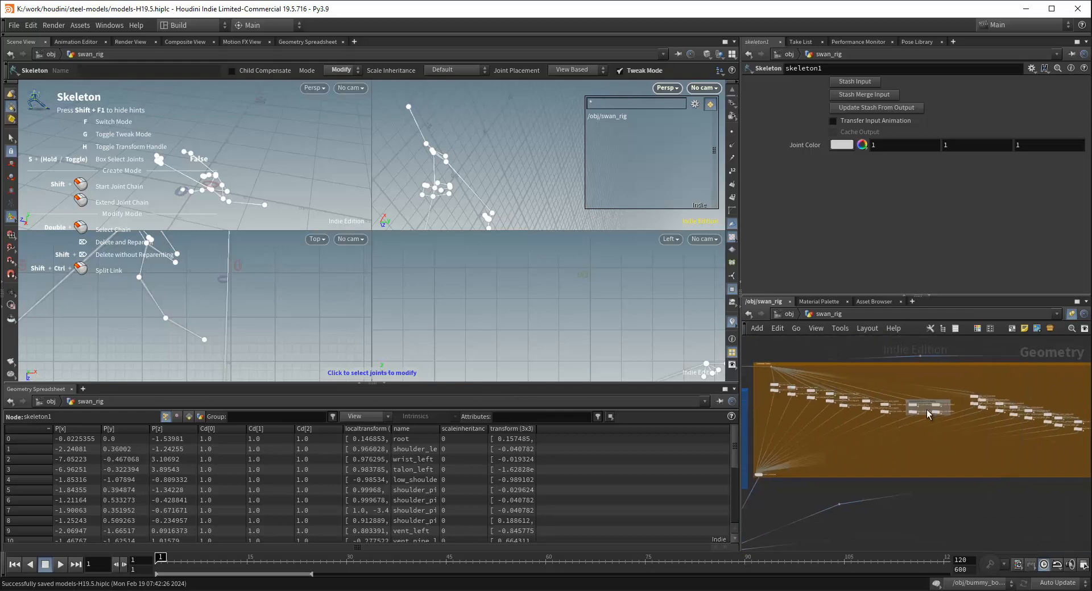
Examine the filter and hard constraint nodes set up per joint in the orange constraint boxes
{"action": "middle_click_drag", "start_coordinate": [995, 473], "coordinate": [1004, 449]}
{"action": "scroll", "coordinate": [961, 435], "scroll_direction": "up", "scroll_amount": 5}
{"action": "scroll", "coordinate": [923, 435], "scroll_direction": "down", "scroll_amount": 2}
{"action": "middle_click_drag", "start_coordinate": [868, 447], "coordinate": [1018, 456]}
{"action": "scroll", "coordinate": [878, 385], "scroll_direction": "up", "scroll_amount": 5}
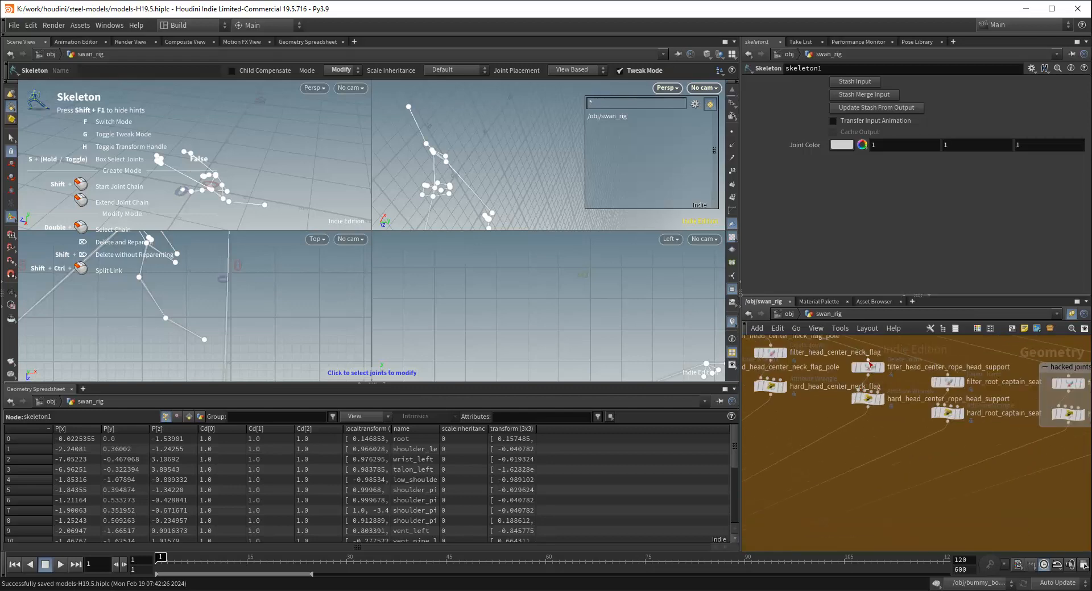
{"action": "scroll", "coordinate": [806, 410], "scroll_direction": "down", "scroll_amount": 2}
{"action": "middle_click_drag", "start_coordinate": [805, 410], "coordinate": [959, 385]}
{"action": "scroll", "coordinate": [958, 384], "scroll_direction": "down", "scroll_amount": 2}
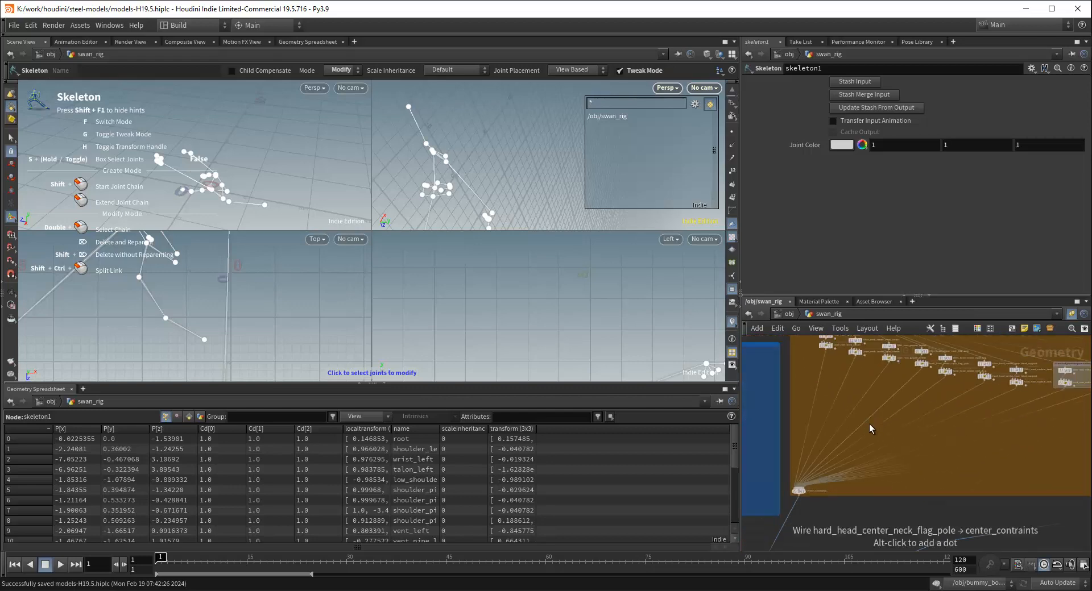
{"action": "scroll", "coordinate": [881, 445], "scroll_direction": "down", "scroll_amount": 2}
{"action": "scroll", "coordinate": [931, 460], "scroll_direction": "down", "scroll_amount": 2}
{"action": "middle_click_drag", "start_coordinate": [877, 493], "coordinate": [827, 407]}
{"action": "scroll", "coordinate": [839, 411], "scroll_direction": "down", "scroll_amount": 4}
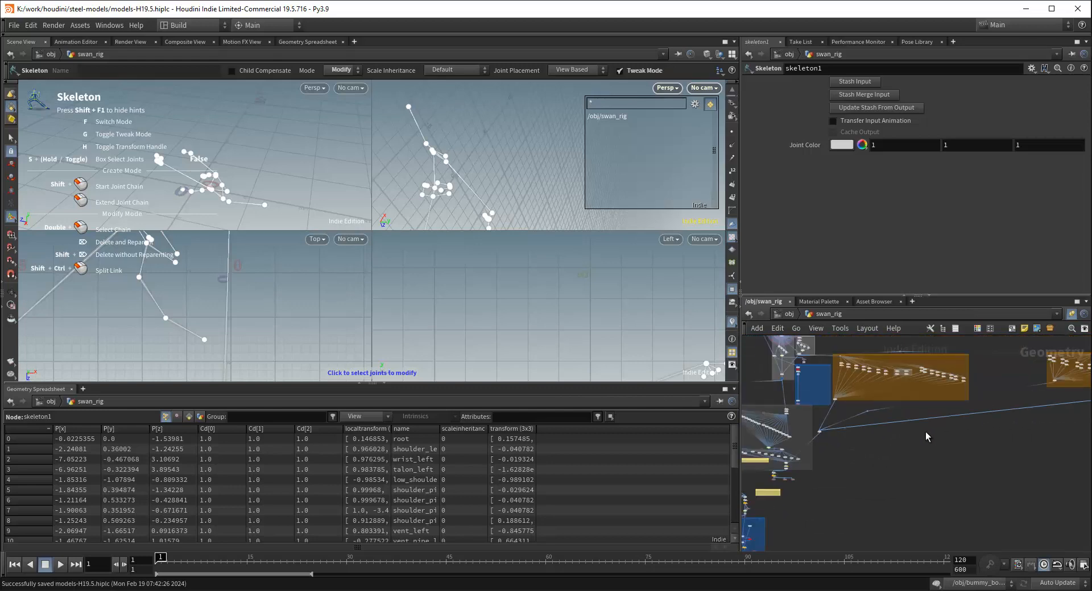
{"action": "middle_click_drag", "start_coordinate": [928, 437], "coordinate": [751, 468]}
{"action": "scroll", "coordinate": [931, 449], "scroll_direction": "down", "scroll_amount": 1}
{"action": "middle_click_drag", "start_coordinate": [989, 455], "coordinate": [931, 467]}
{"action": "scroll", "coordinate": [923, 455], "scroll_direction": "down", "scroll_amount": 1}
{"action": "scroll", "coordinate": [887, 426], "scroll_direction": "up", "scroll_amount": 9}
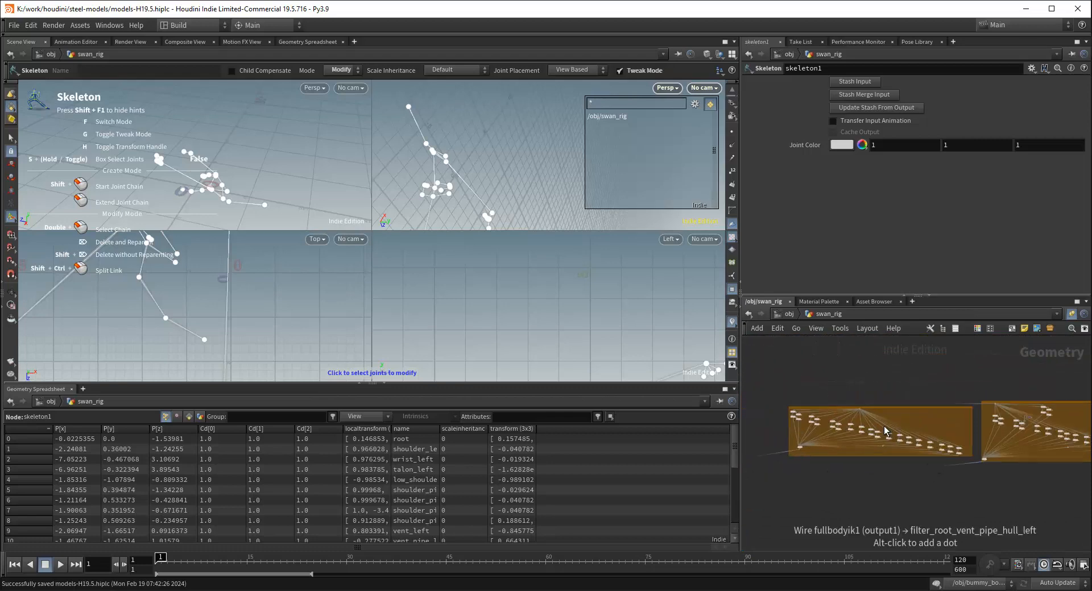
Examine the other constraint boxes and the large fan of per-joint physics nodes in swan_rig
{"action": "middle_click_drag", "start_coordinate": [978, 421], "coordinate": [823, 418]}
{"action": "scroll", "coordinate": [823, 417], "scroll_direction": "down", "scroll_amount": 4}
{"action": "middle_click_drag", "start_coordinate": [767, 397], "coordinate": [1005, 393]}
{"action": "scroll", "coordinate": [1005, 392], "scroll_direction": "down", "scroll_amount": 2}
{"action": "middle_click_drag", "start_coordinate": [776, 442], "coordinate": [956, 437]}
{"action": "scroll", "coordinate": [888, 438], "scroll_direction": "up", "scroll_amount": 6}
{"action": "middle_click_drag", "start_coordinate": [883, 453], "coordinate": [976, 390]}
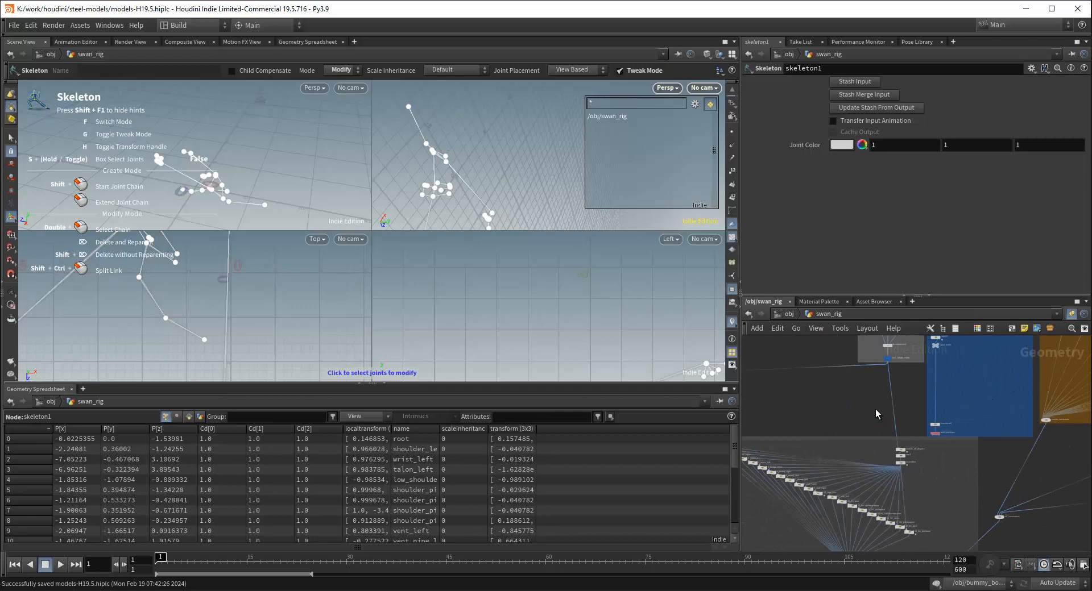
{"action": "middle_click_drag", "start_coordinate": [866, 414], "coordinate": [898, 393]}
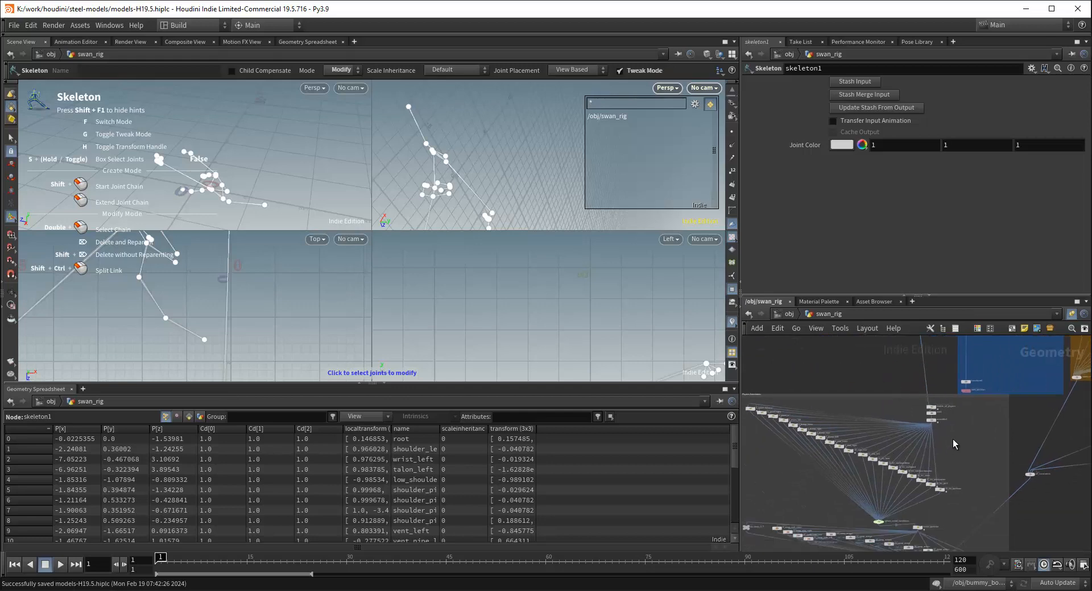
{"action": "scroll", "coordinate": [951, 439], "scroll_direction": "up", "scroll_amount": 4}
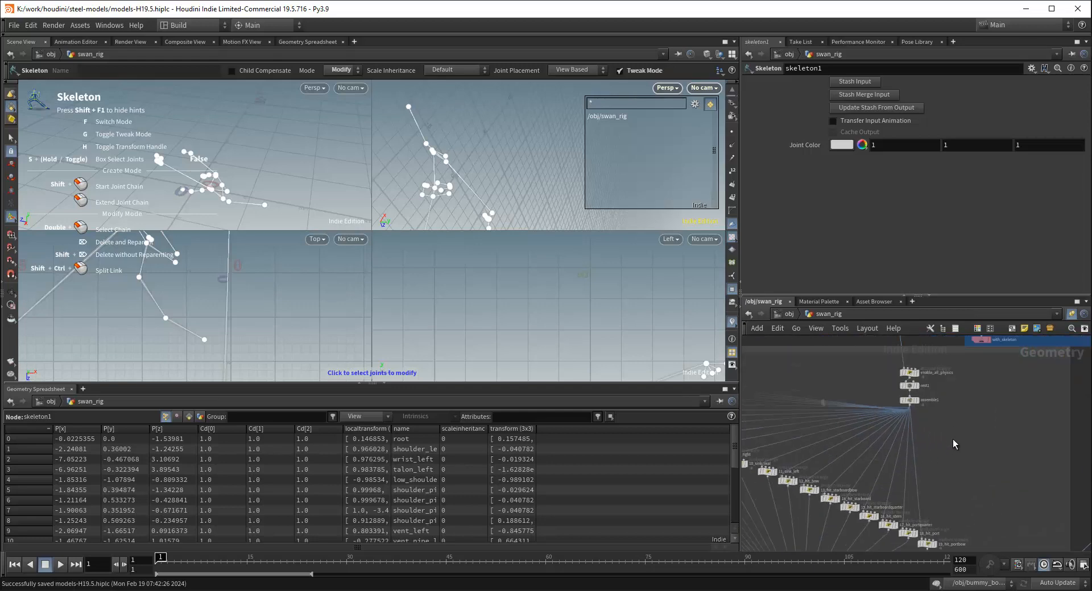
{"action": "middle_click_drag", "start_coordinate": [951, 440], "coordinate": [1035, 380]}
{"action": "scroll", "coordinate": [1035, 380], "scroll_direction": "down", "scroll_amount": 2}
Return to the object level and open the goose geometry network
{"action": "left_click", "coordinate": [787, 314]}
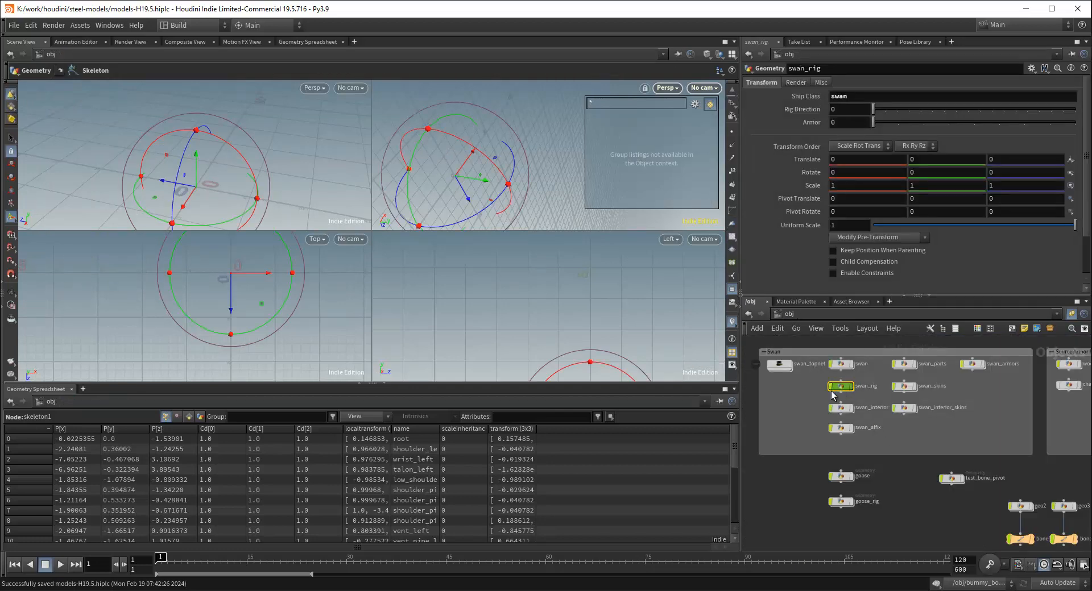
{"action": "middle_click_drag", "start_coordinate": [914, 501], "coordinate": [886, 471]}
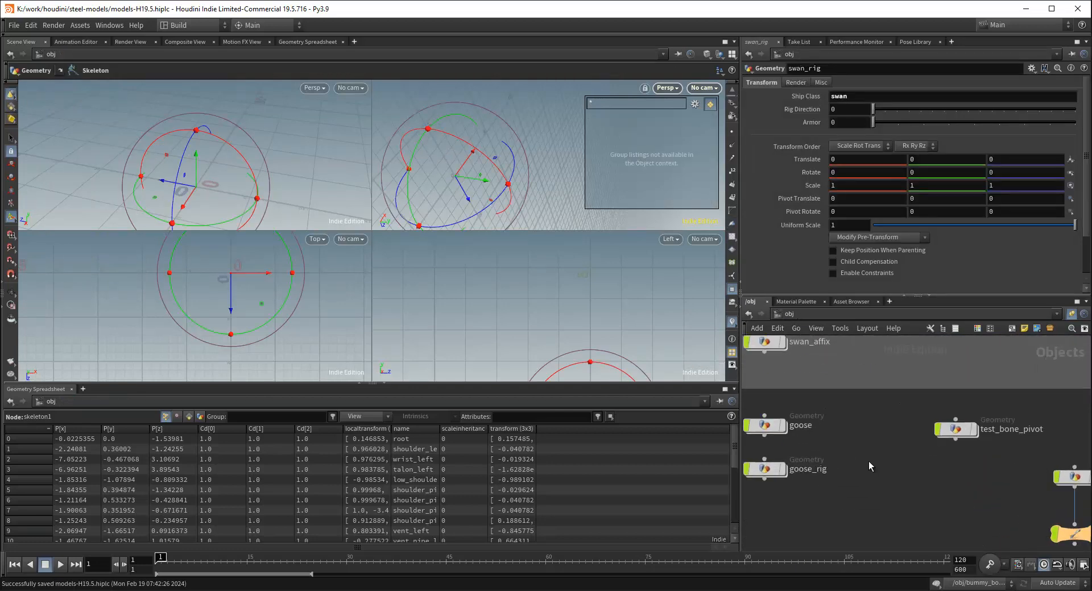
{"action": "double_click", "coordinate": [837, 439]}
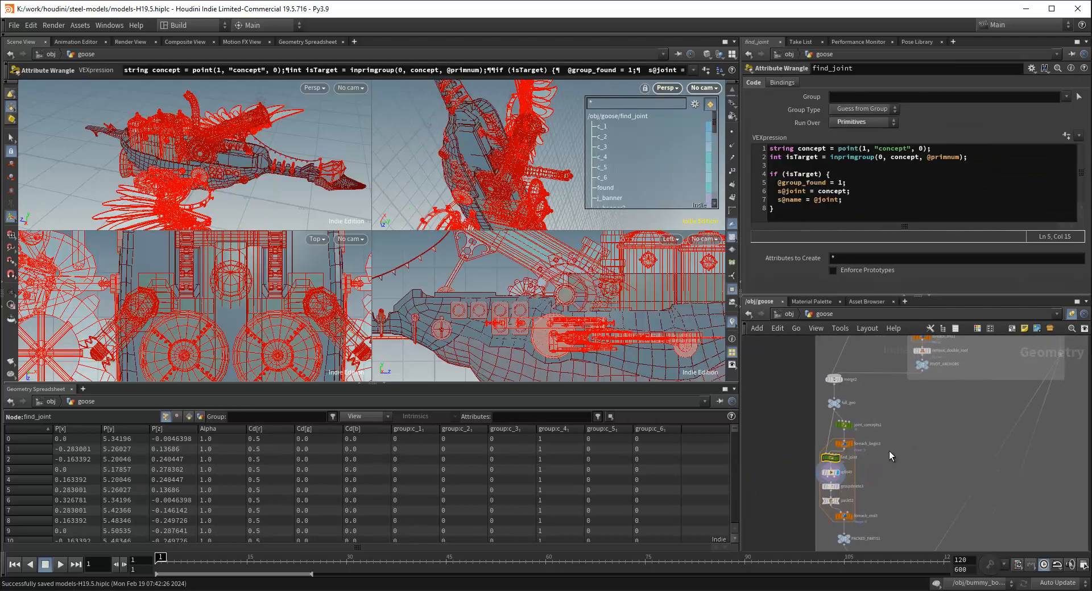
Examine the goose network around the Rigging Pivot Anchors box and inspect the skeleton2 node's joints
{"action": "scroll", "coordinate": [904, 446], "scroll_direction": "down", "scroll_amount": 5}
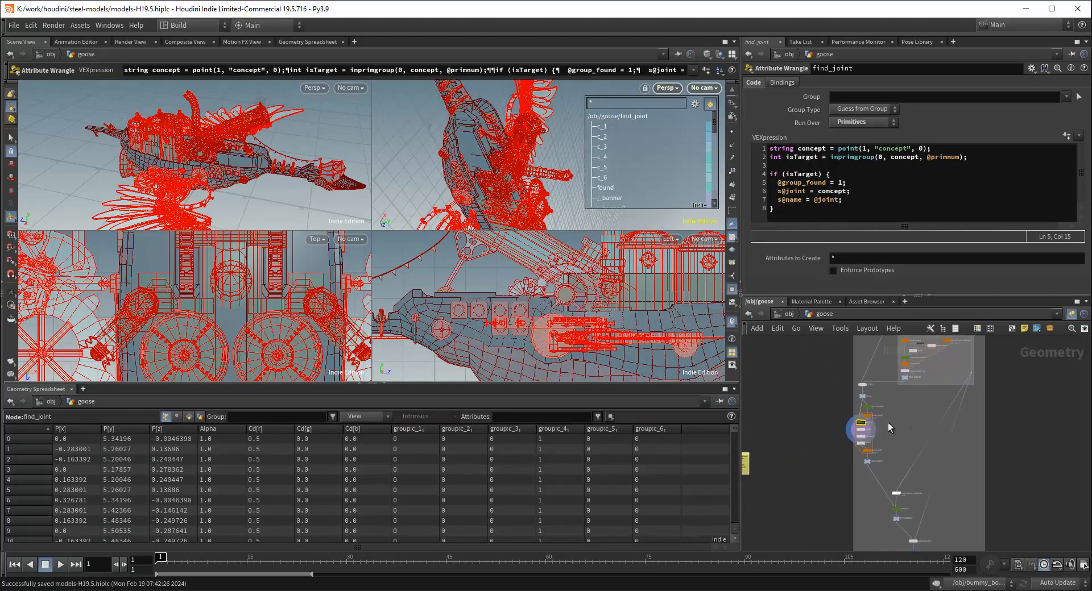
{"action": "scroll", "coordinate": [888, 424], "scroll_direction": "up", "scroll_amount": 6}
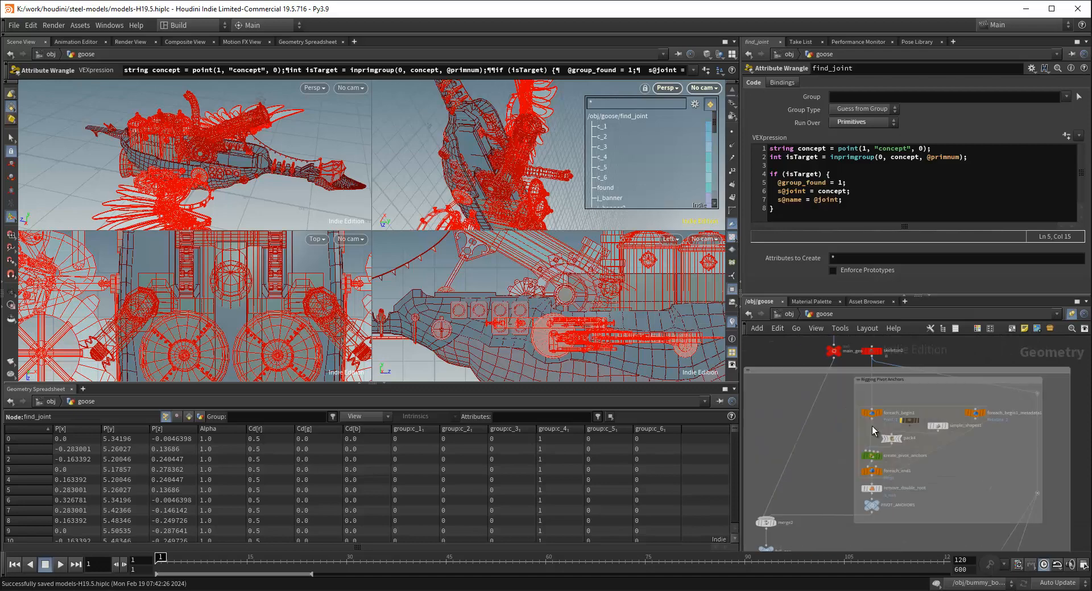
{"action": "scroll", "coordinate": [780, 435], "scroll_direction": "down", "scroll_amount": 2}
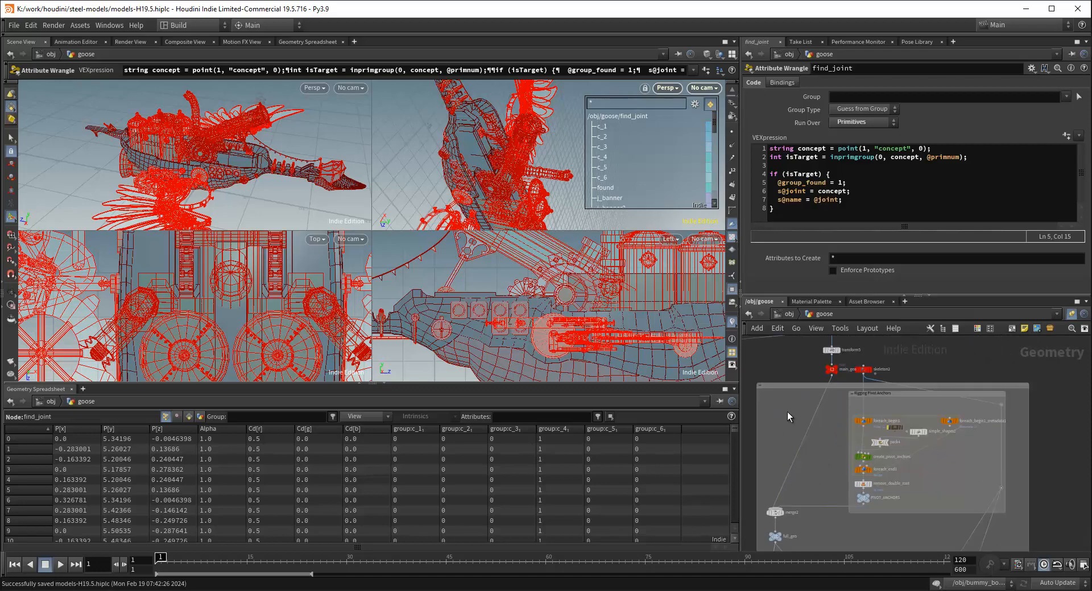
{"action": "left_click_drag", "start_coordinate": [479, 175], "coordinate": [393, 144], "text": "alt"}
{"action": "mouse_move", "coordinate": [823, 458]}
{"action": "middle_mouse_down"}
{"action": "mouse_move", "coordinate": [830, 451]}
{"action": "mouse_move", "coordinate": [831, 473]}
{"action": "middle_mouse_up"}
{"action": "scroll", "coordinate": [832, 466], "scroll_direction": "down", "scroll_amount": 1}
{"action": "scroll", "coordinate": [847, 398], "scroll_direction": "up", "scroll_amount": 4}
{"action": "scroll", "coordinate": [858, 423], "scroll_direction": "up", "scroll_amount": 1}
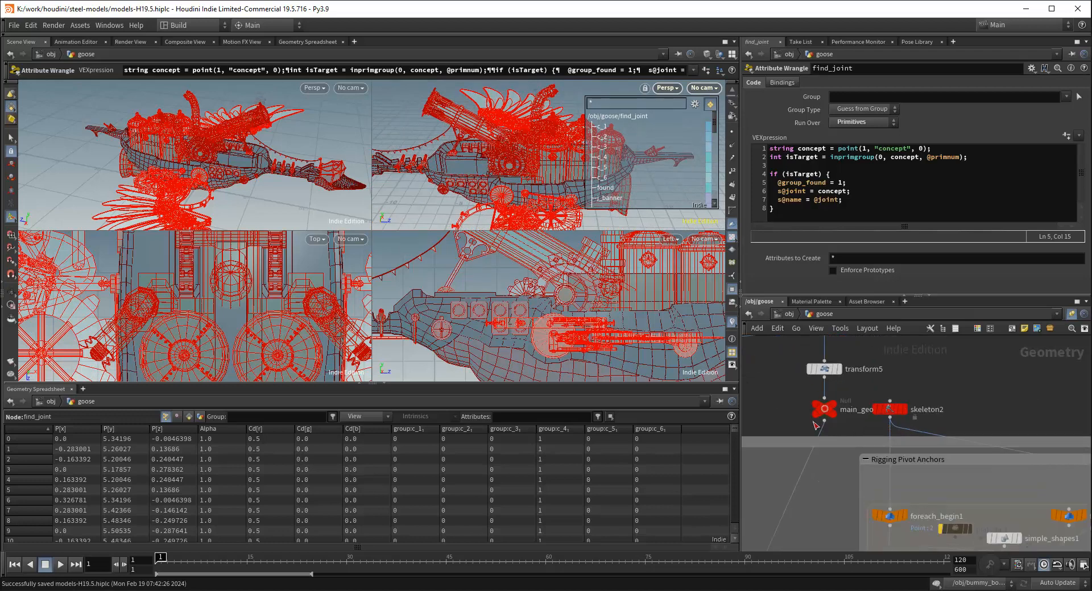
{"action": "left_click", "coordinate": [890, 410]}
{"action": "scroll", "coordinate": [514, 159], "scroll_direction": "down", "scroll_amount": 1}
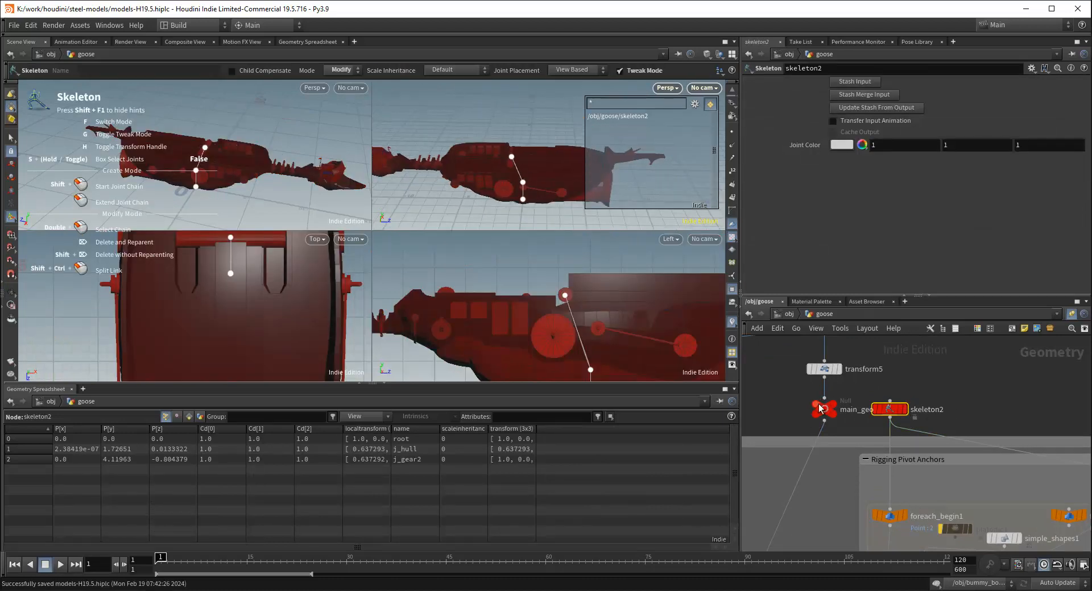
Turn off Single Pass on foreach_end3 and display the output of the PACKED_PARTS1 null
{"action": "scroll", "coordinate": [818, 405], "scroll_direction": "down", "scroll_amount": 4}
{"action": "middle_click_drag", "start_coordinate": [813, 443], "coordinate": [875, 256]}
{"action": "left_click", "coordinate": [835, 497]}
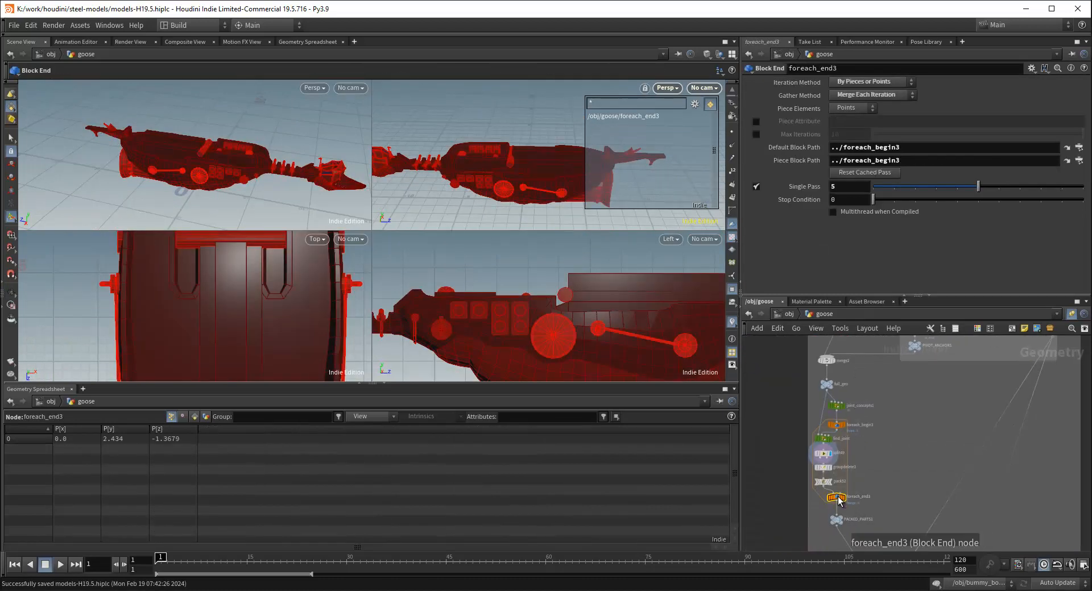
{"action": "scroll", "coordinate": [896, 500], "scroll_direction": "down", "scroll_amount": 2}
{"action": "middle_click_drag", "start_coordinate": [895, 517], "coordinate": [847, 391]}
{"action": "scroll", "coordinate": [825, 388], "scroll_direction": "up", "scroll_amount": 4}
{"action": "left_click", "coordinate": [831, 356]}
{"action": "left_click", "coordinate": [816, 369]}
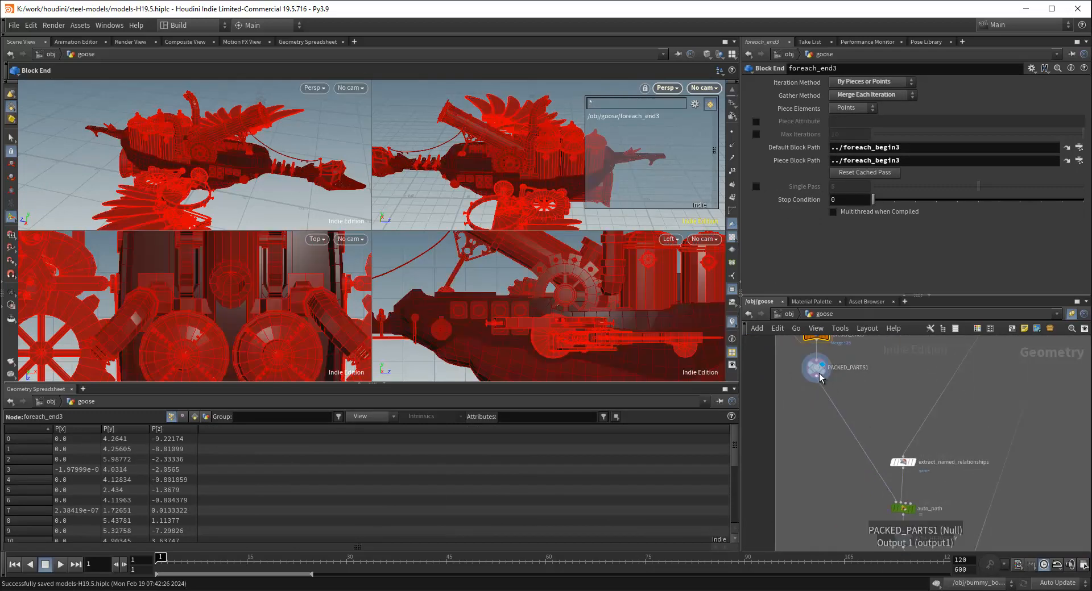
{"action": "mouse_move", "coordinate": [509, 153]}
{"action": "left_mouse_down", "text": "alt"}
{"action": "mouse_move", "coordinate": [516, 112]}
{"action": "mouse_move", "coordinate": [505, 152]}
{"action": "left_mouse_up", "text": "alt"}
{"action": "scroll", "coordinate": [876, 453], "scroll_direction": "down", "scroll_amount": 3}
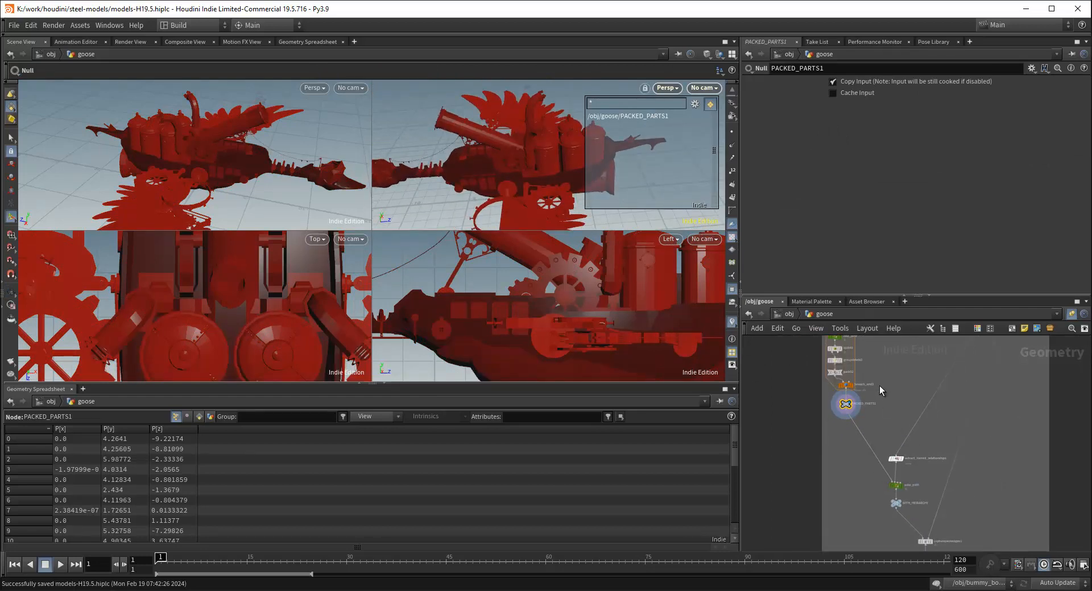
Display the main_geo null above the Rigging Pivot Anchors box and select it
{"action": "middle_click_drag", "start_coordinate": [879, 385], "coordinate": [863, 498]}
{"action": "scroll", "coordinate": [871, 419], "scroll_direction": "up", "scroll_amount": 4}
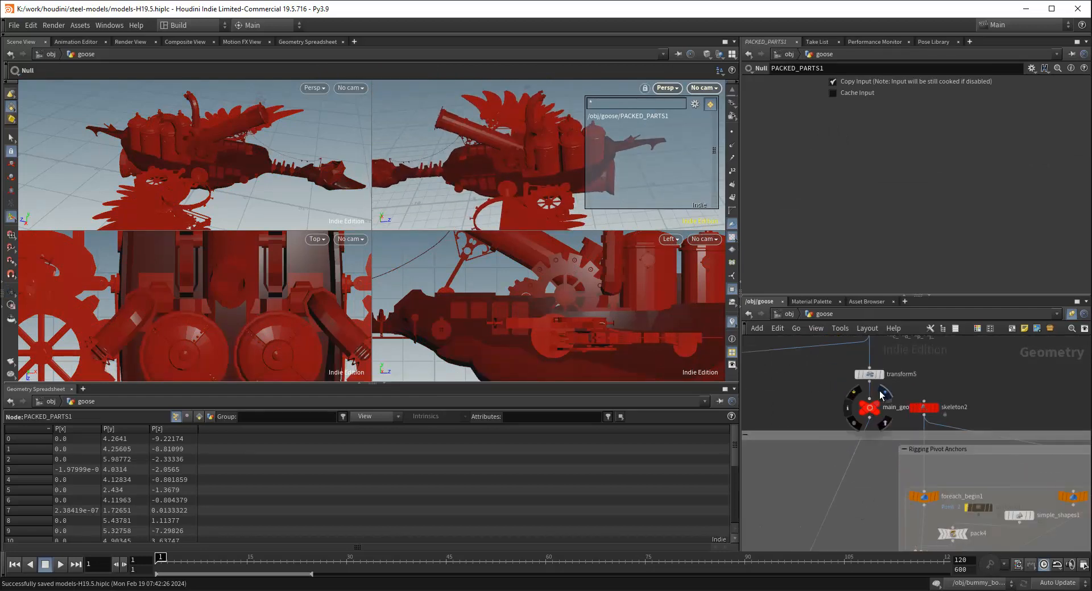
{"action": "left_click", "coordinate": [884, 394]}
{"action": "left_click", "coordinate": [869, 409]}
{"action": "middle_click_drag", "start_coordinate": [997, 394], "coordinate": [951, 381]}
Locate the skeleton2 node beside main_geo, above the Rigging Pivot Anchors box, and select it for editing
{"action": "scroll", "coordinate": [966, 373], "scroll_direction": "down", "scroll_amount": 6}
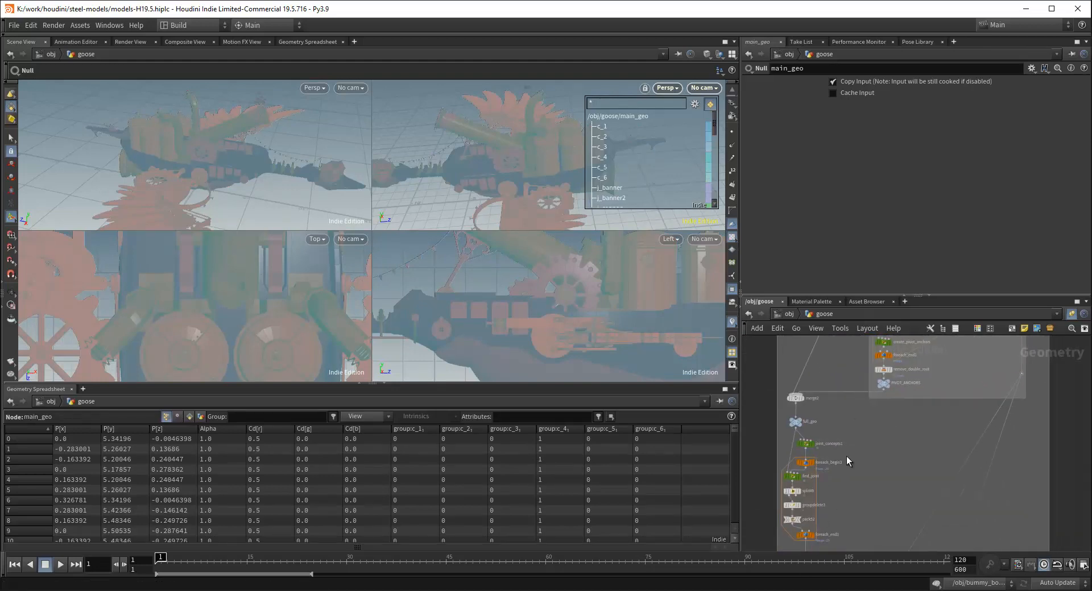
{"action": "middle_click_drag", "start_coordinate": [856, 434], "coordinate": [852, 521]}
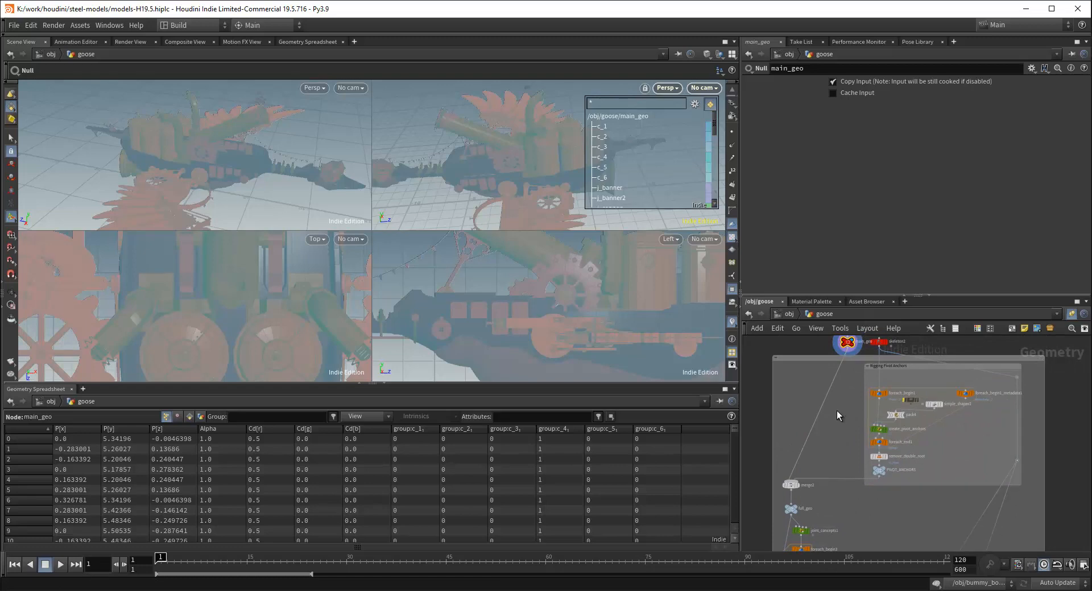
{"action": "scroll", "coordinate": [841, 413], "scroll_direction": "down", "scroll_amount": 1}
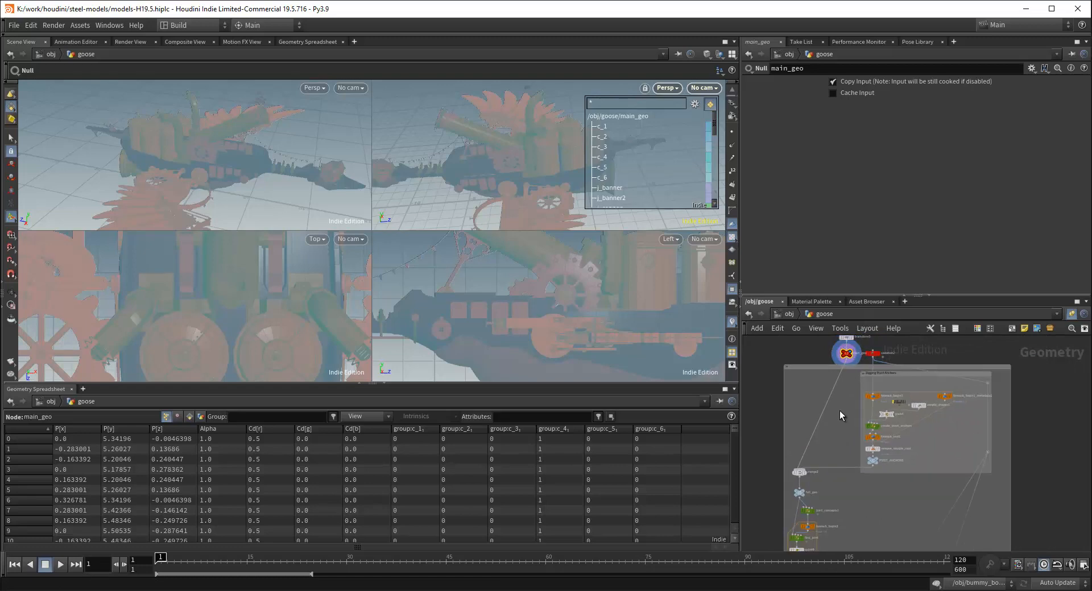
{"action": "middle_click_drag", "start_coordinate": [826, 389], "coordinate": [834, 417]}
{"action": "scroll", "coordinate": [808, 429], "scroll_direction": "up", "scroll_amount": 3}
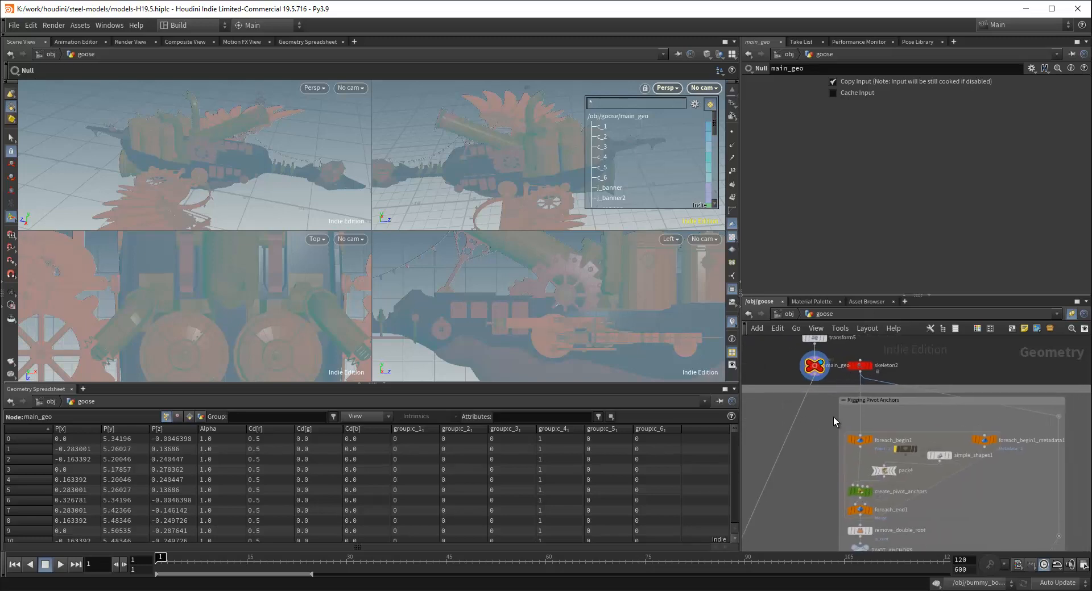
{"action": "left_click", "coordinate": [869, 368]}
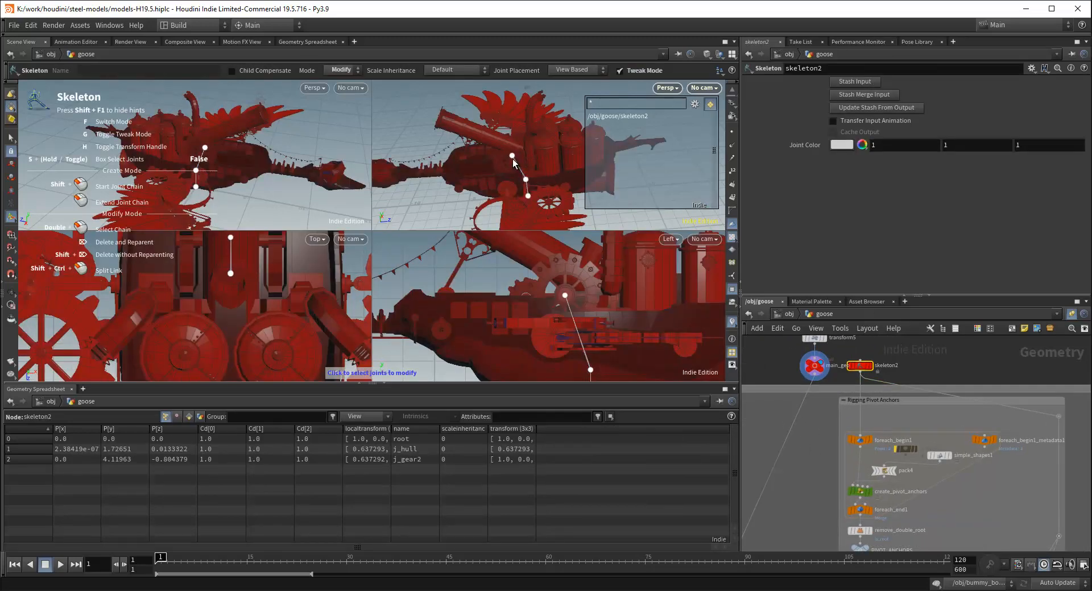
Examine how the root, j_hull and j_gear2 joints sit against the hull and gears in the perspective and left views
{"action": "key", "text": "Escape"}
{"action": "left_click_drag", "start_coordinate": [512, 158], "coordinate": [472, 185]}
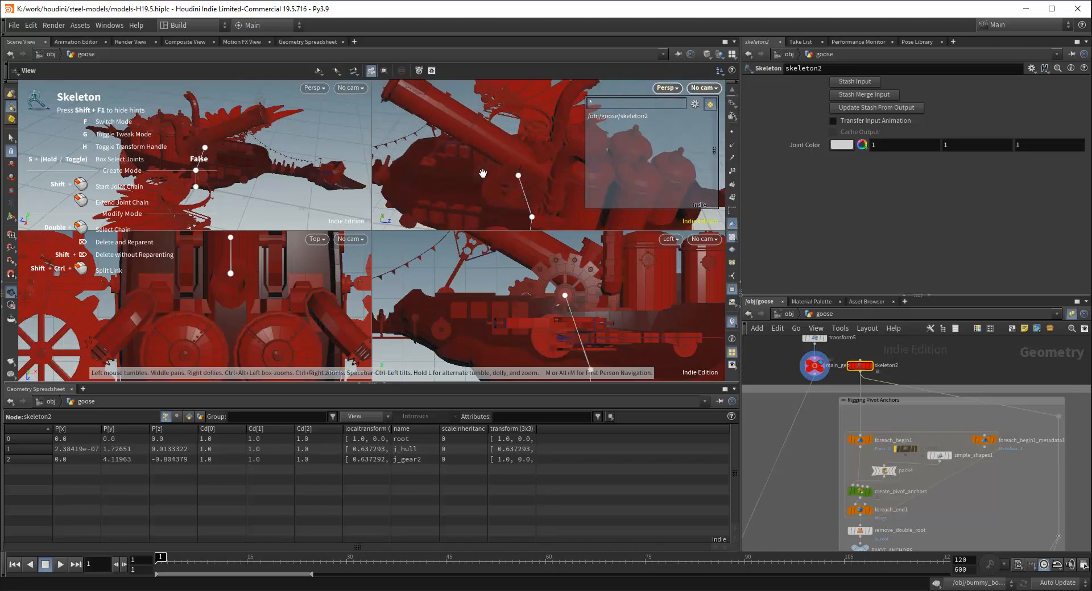
{"action": "middle_click_drag", "start_coordinate": [472, 185], "coordinate": [568, 160]}
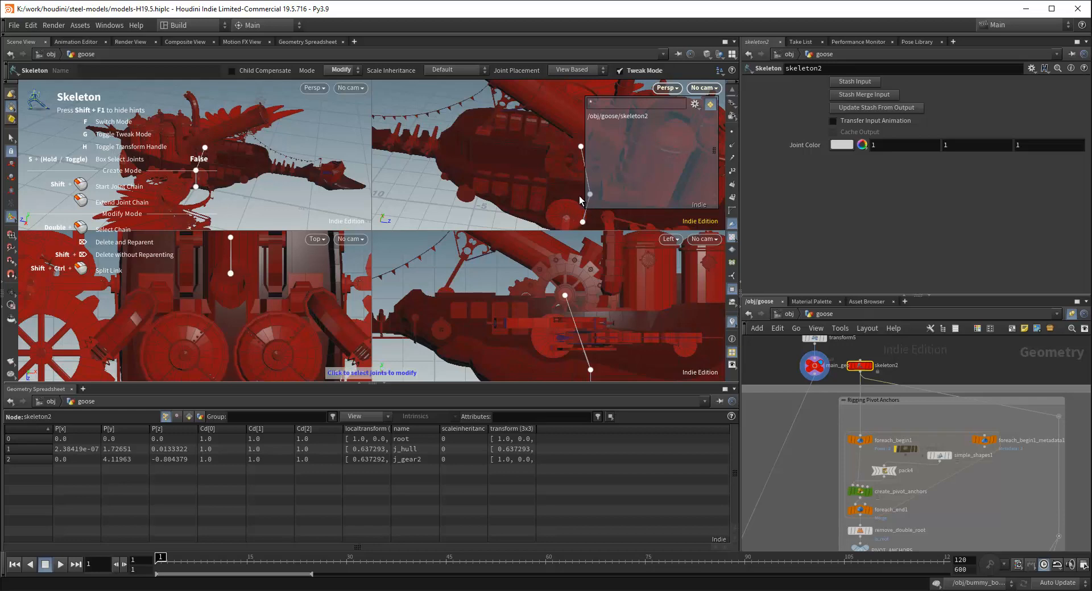
{"action": "middle_click_drag", "start_coordinate": [579, 197], "coordinate": [517, 178]}
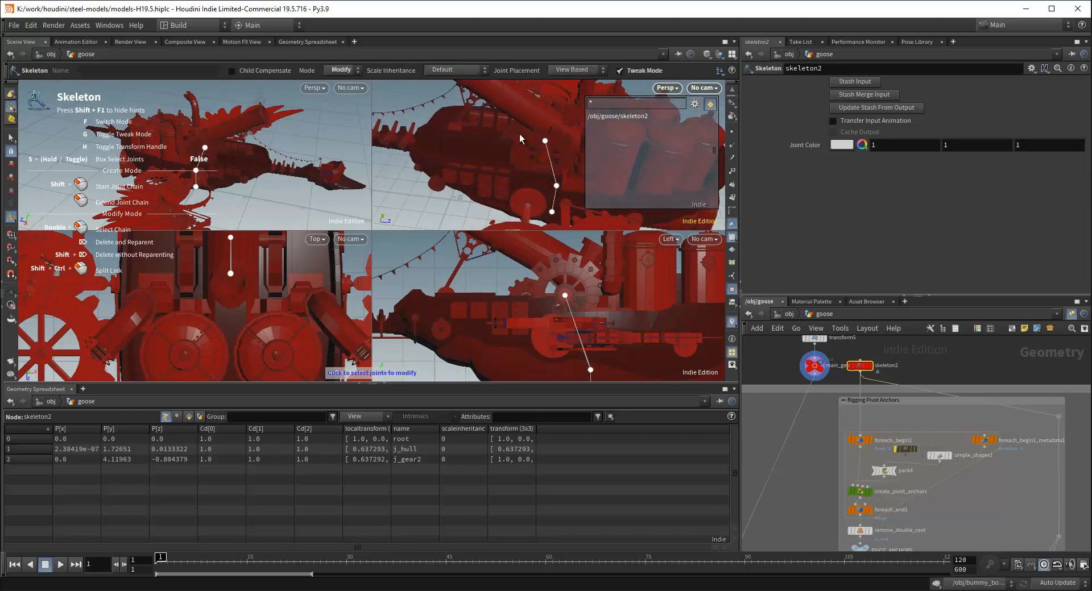
{"action": "scroll", "coordinate": [589, 358], "scroll_direction": "down", "scroll_amount": 2}
{"action": "middle_click_drag", "start_coordinate": [587, 364], "coordinate": [585, 310]}
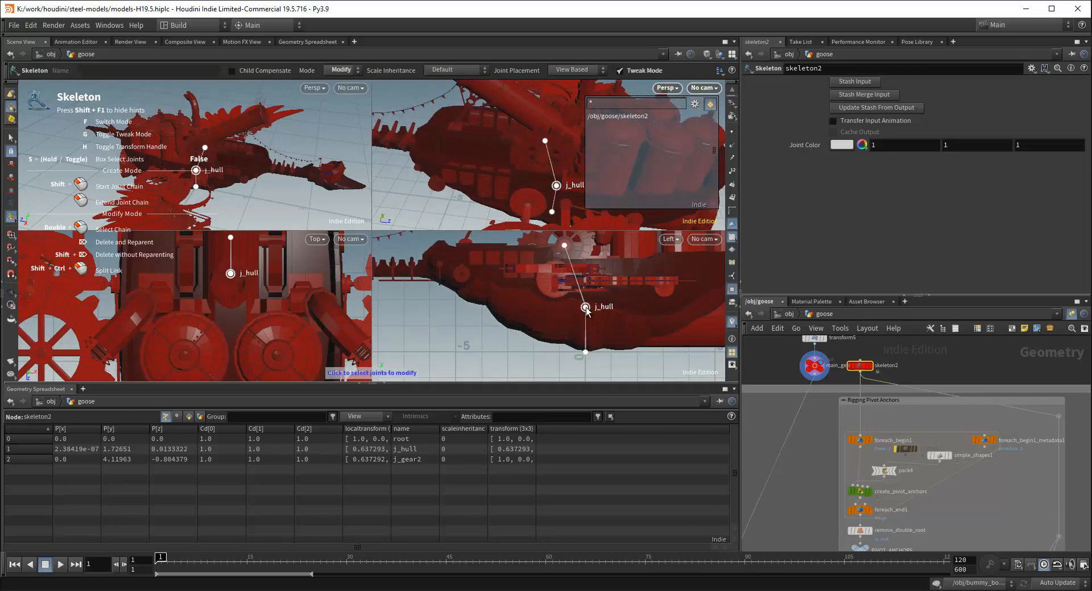
{"action": "scroll", "coordinate": [533, 259], "scroll_direction": "up", "scroll_amount": 3}
{"action": "middle_click_drag", "start_coordinate": [532, 259], "coordinate": [534, 284]}
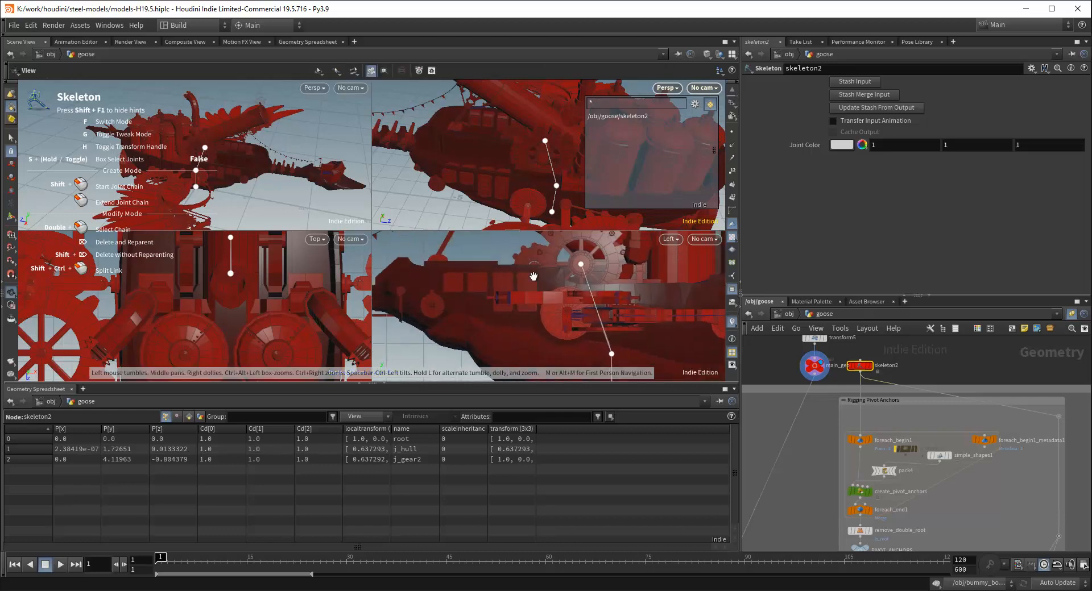
Extend a child joint from j_hull to the smaller gear in the left view, at about (-0.31, 4.04, -2.05)
{"action": "left_click_drag", "start_coordinate": [611, 354], "coordinate": [609, 352]}
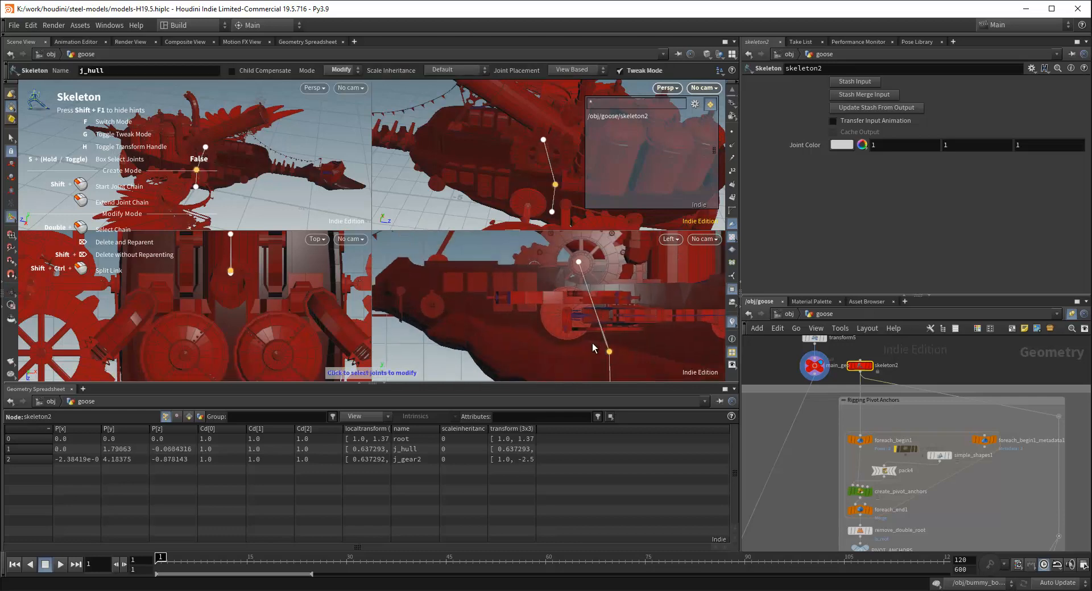
{"action": "key", "text": "ctrl+z"}
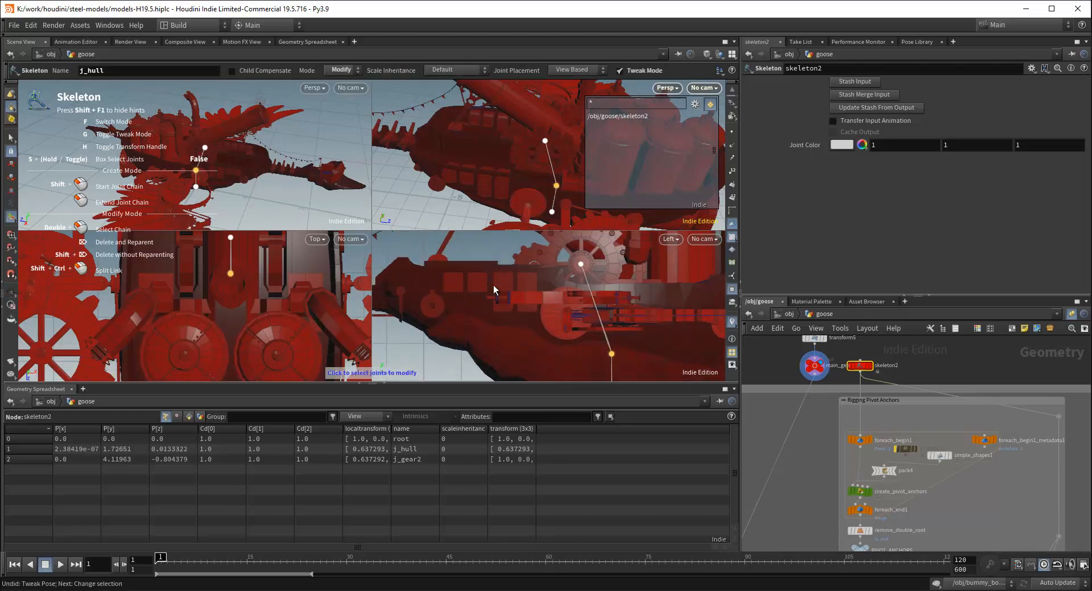
{"action": "key", "text": "f"}
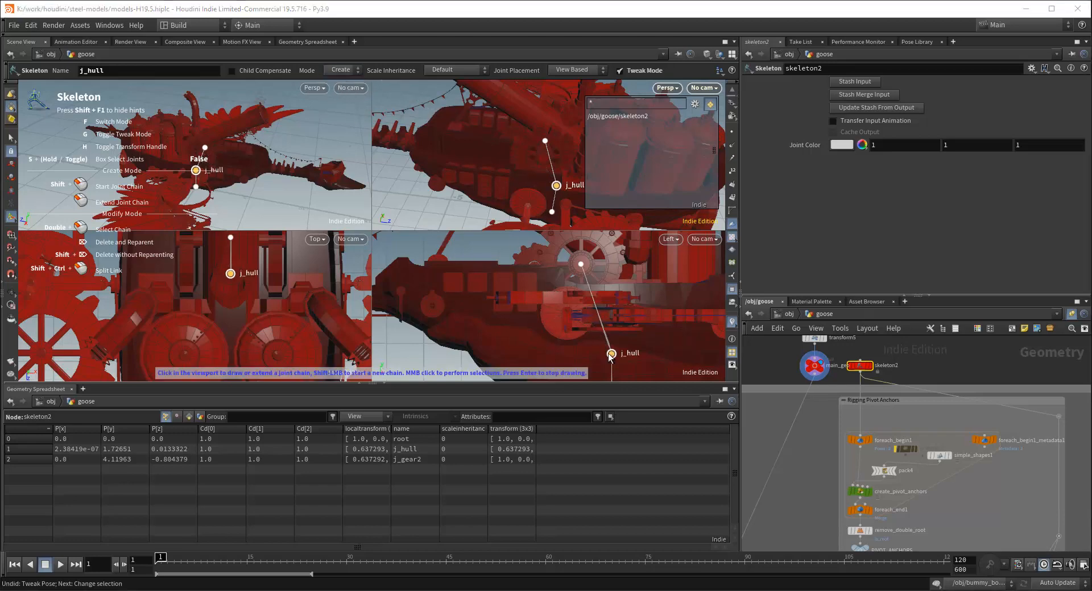
{"action": "scroll", "coordinate": [533, 274], "scroll_direction": "up", "scroll_amount": 3}
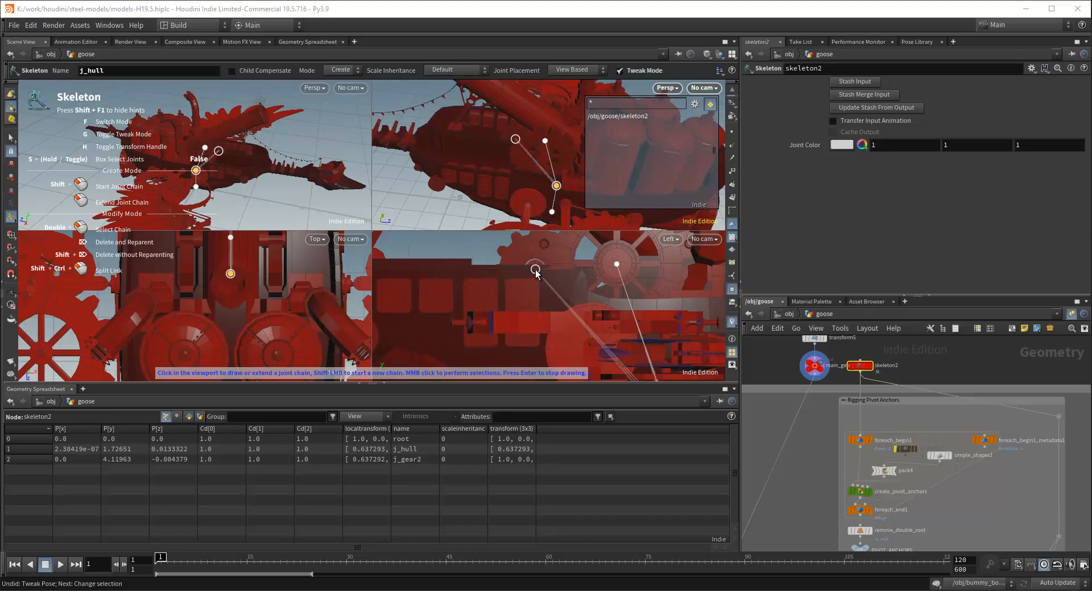
{"action": "left_click", "coordinate": [535, 270]}
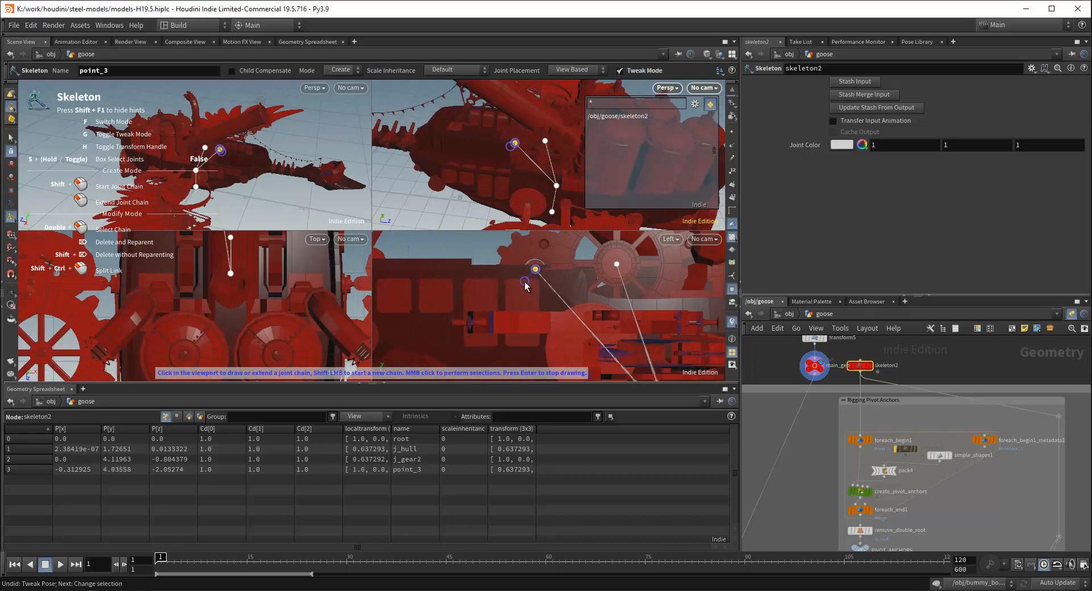
{"action": "left_click", "coordinate": [535, 270]}
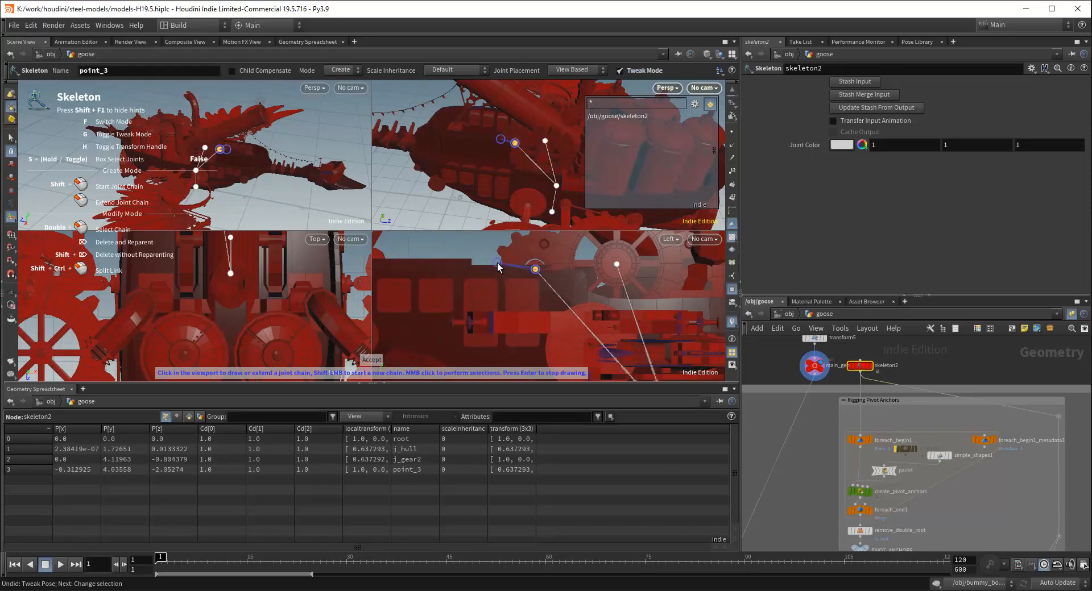
Turn off Auto Align Parent to Child and set the new gear joint's rotation to 0 on all three axes
{"action": "key", "text": "p"}
{"action": "double_click", "coordinate": [578, 191]}
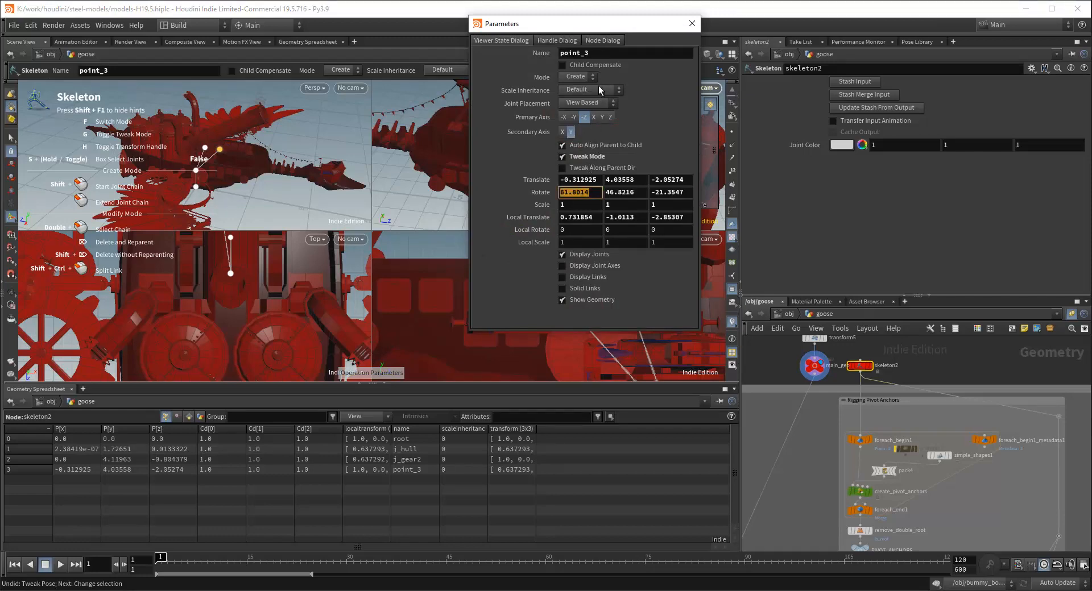
{"action": "left_click", "coordinate": [581, 149]}
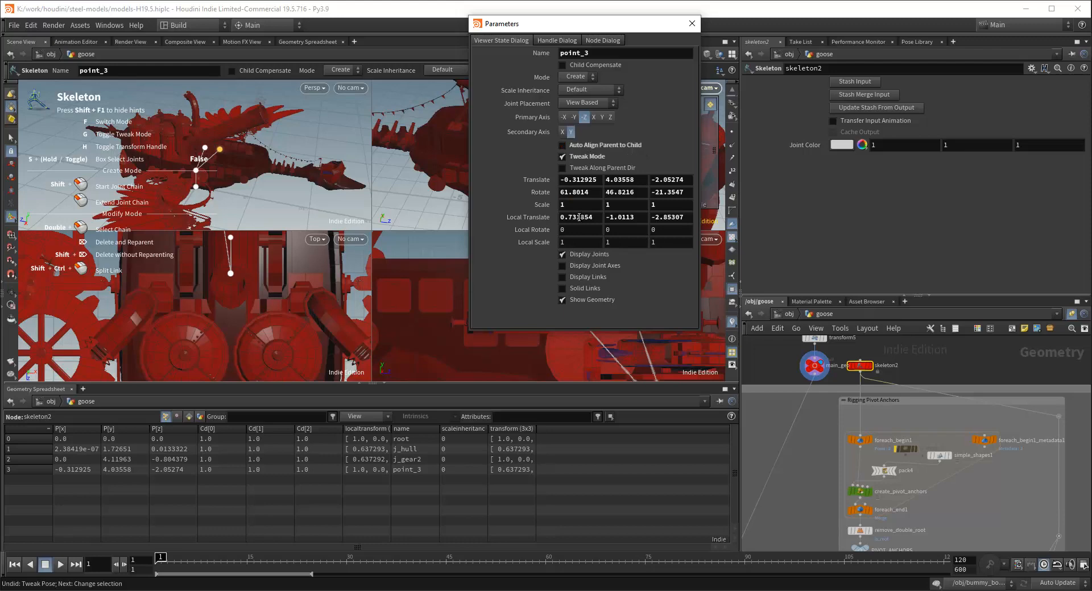
{"action": "left_click", "coordinate": [609, 145]}
{"action": "left_click", "coordinate": [597, 147]}
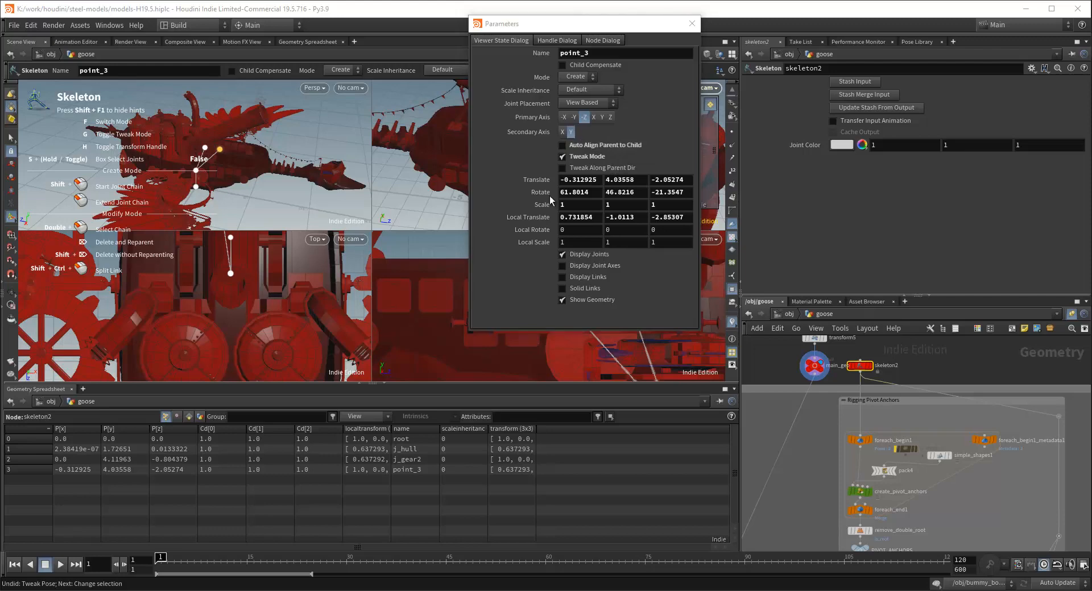
{"action": "left_click", "coordinate": [590, 192]}
{"action": "type", "text": "0"}
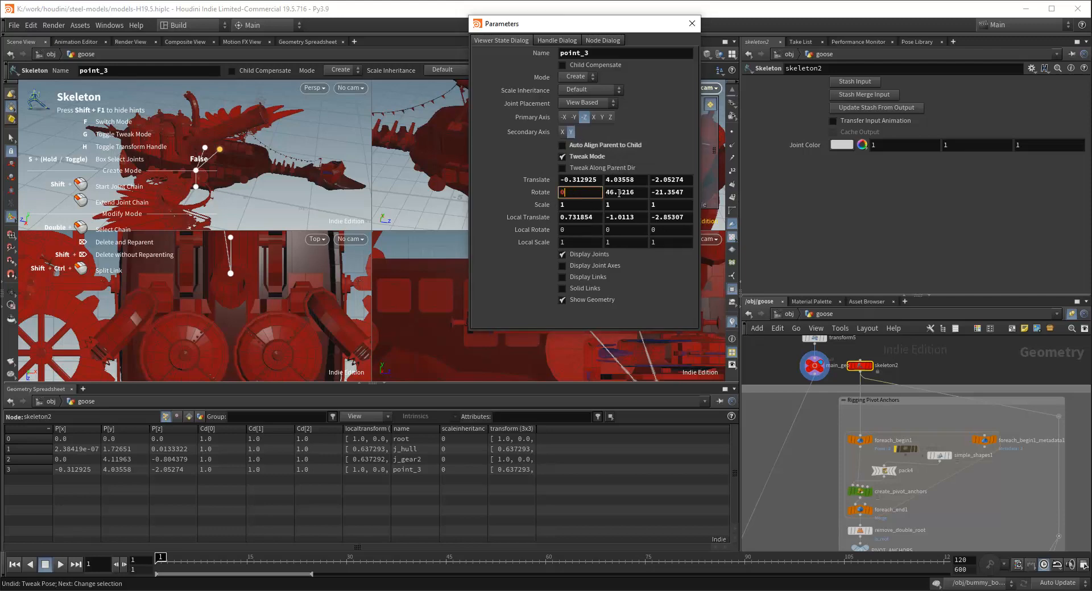
{"action": "key", "text": "Tab"}
{"action": "type", "text": "0"}
{"action": "key", "text": "Tab"}
{"action": "type", "text": "0"}
{"action": "left_click", "coordinate": [607, 192]}
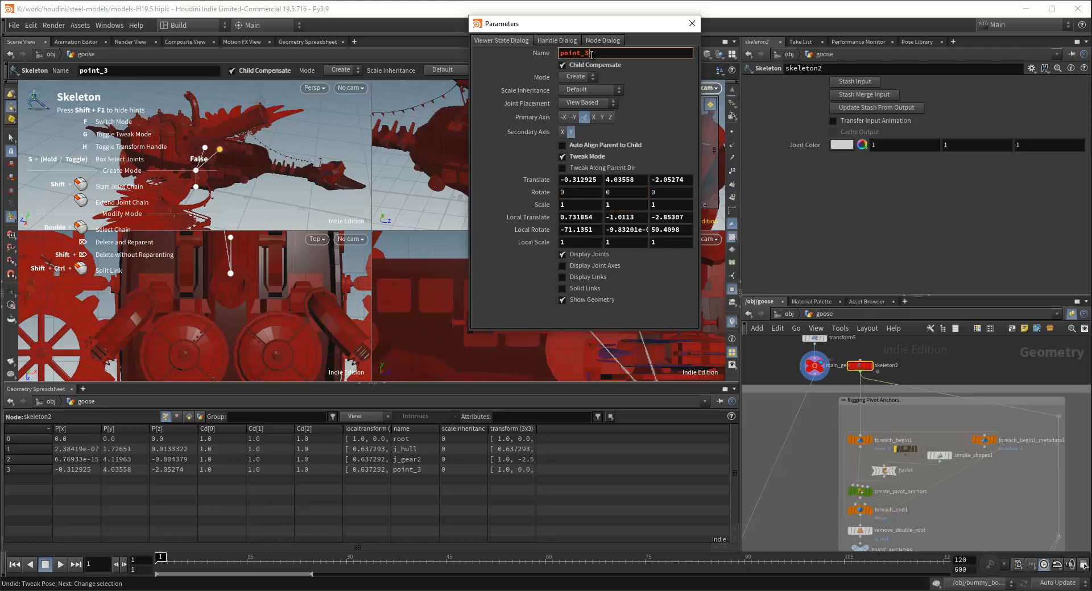
Rename the new joint as j_gear and close its parameters
{"action": "left_click", "coordinate": [590, 54]}
{"action": "left_click_drag", "start_coordinate": [594, 24], "coordinate": [739, 55]}
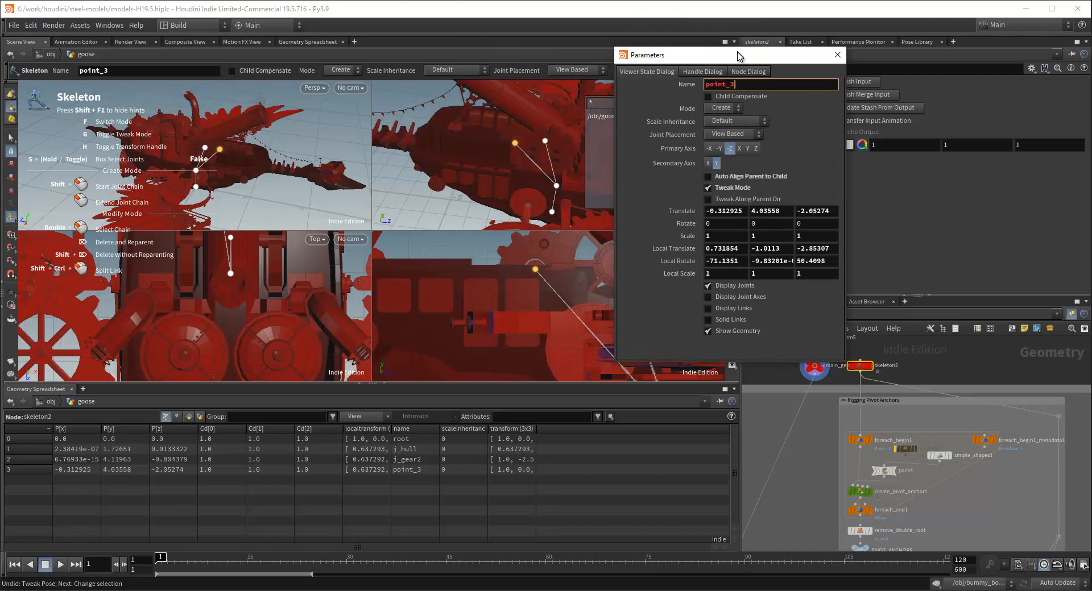
{"action": "double_click", "coordinate": [733, 85]}
{"action": "type", "text": "j_"}
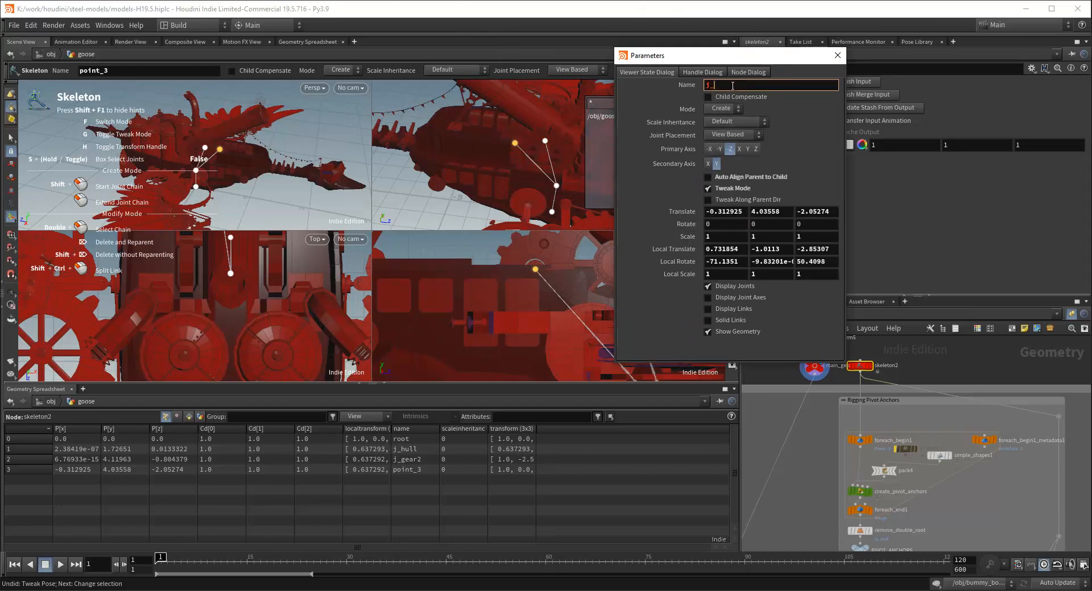
{"action": "type", "text": "gear"}
{"action": "key", "text": "Return"}
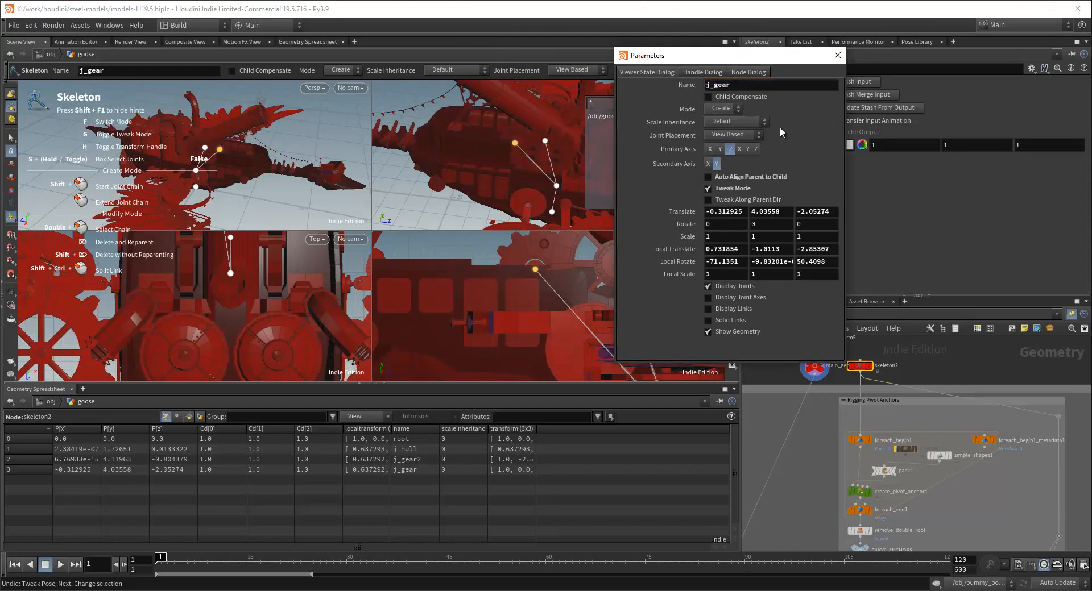
{"action": "left_click", "coordinate": [838, 61]}
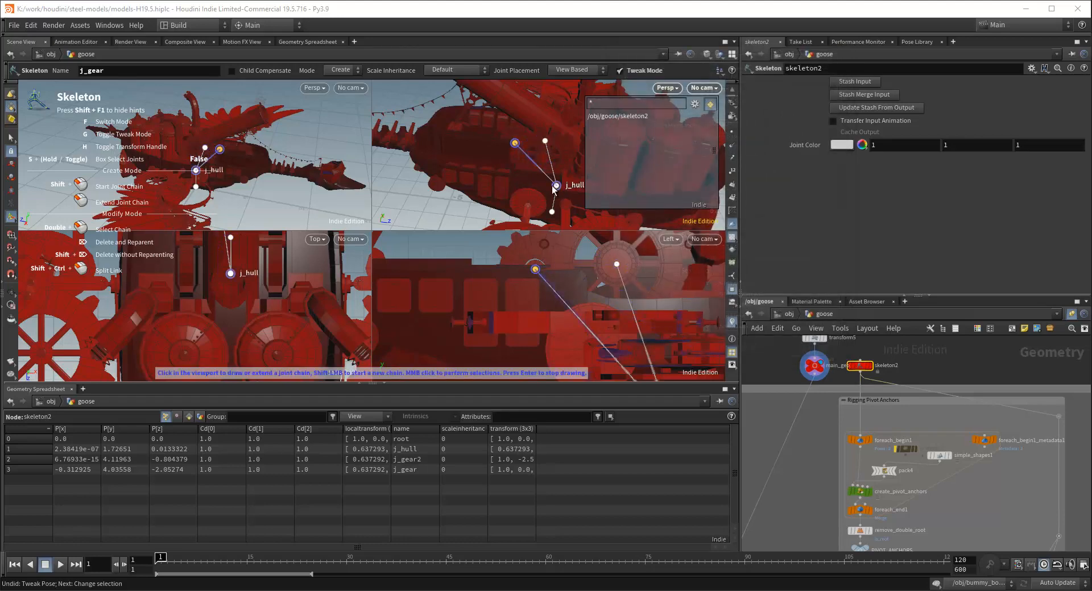
Inspect the joint_concepts wrangle's list of joint-to-path assignments to see which joints the skeleton still needs
{"action": "key", "text": "Escape"}
{"action": "scroll", "coordinate": [494, 147], "scroll_direction": "up", "scroll_amount": 5}
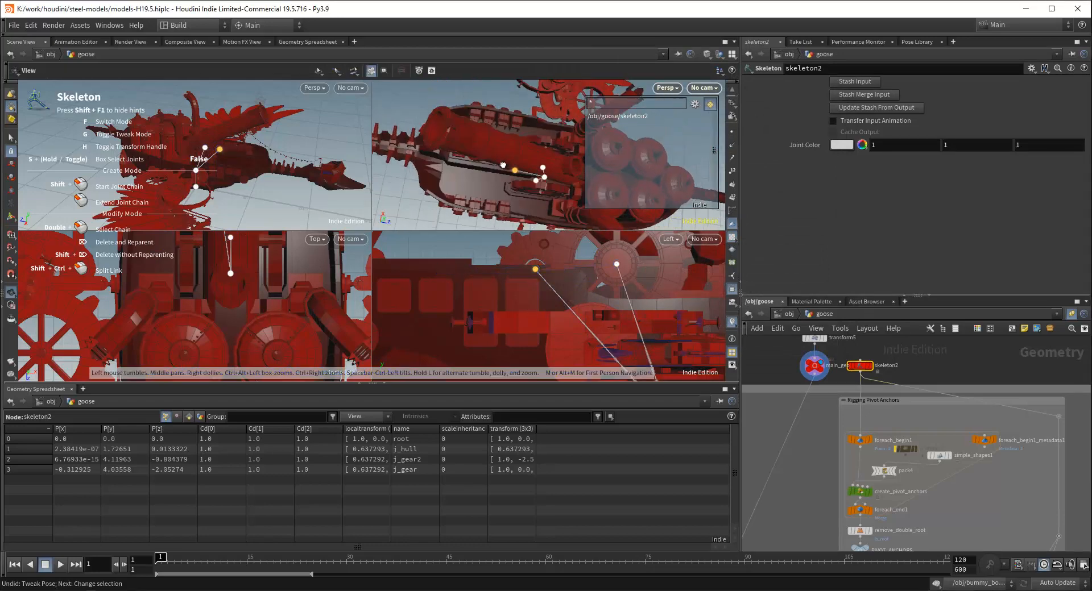
{"action": "scroll", "coordinate": [501, 146], "scroll_direction": "down", "scroll_amount": 5}
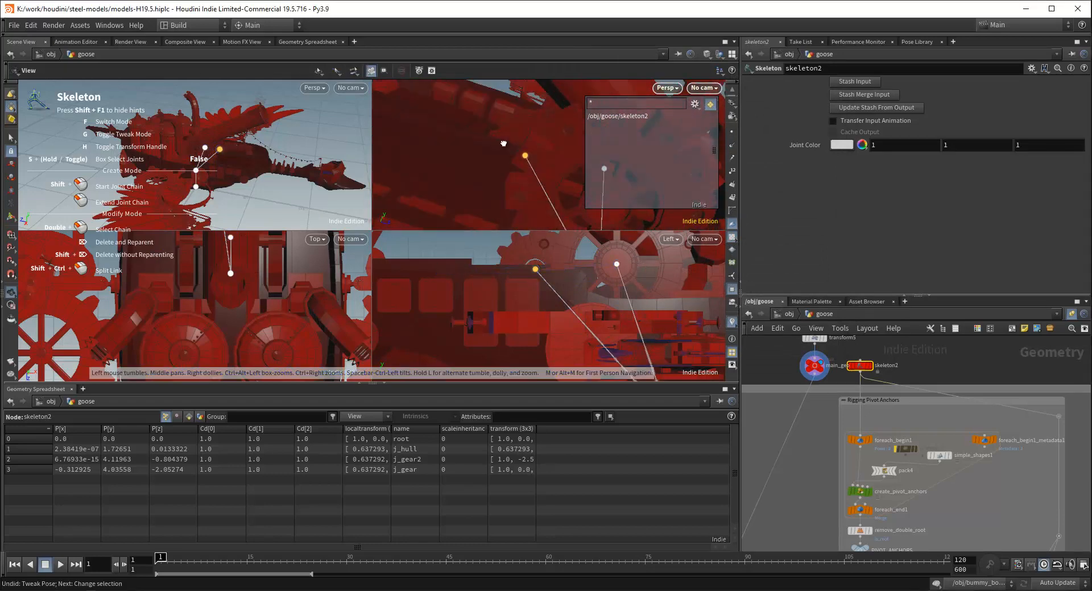
{"action": "scroll", "coordinate": [833, 347], "scroll_direction": "down", "scroll_amount": 6}
{"action": "middle_click_drag", "start_coordinate": [832, 348], "coordinate": [873, 419]}
{"action": "scroll", "coordinate": [811, 392], "scroll_direction": "up", "scroll_amount": 5}
{"action": "left_click", "coordinate": [790, 383]}
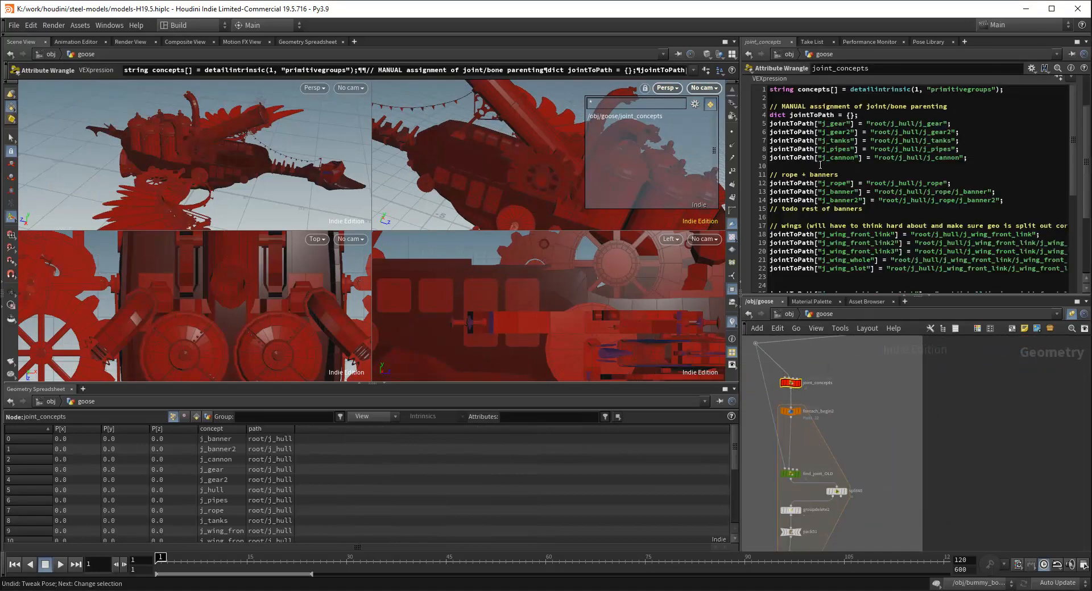
In skeleton2, extend a child joint from j_hull to the tanks in the top view, at about (0.001, 3.95, 2.78)
{"action": "key", "text": "Escape"}
{"action": "left_click_drag", "start_coordinate": [456, 143], "coordinate": [517, 206]}
{"action": "scroll", "coordinate": [212, 276], "scroll_direction": "down", "scroll_amount": 8}
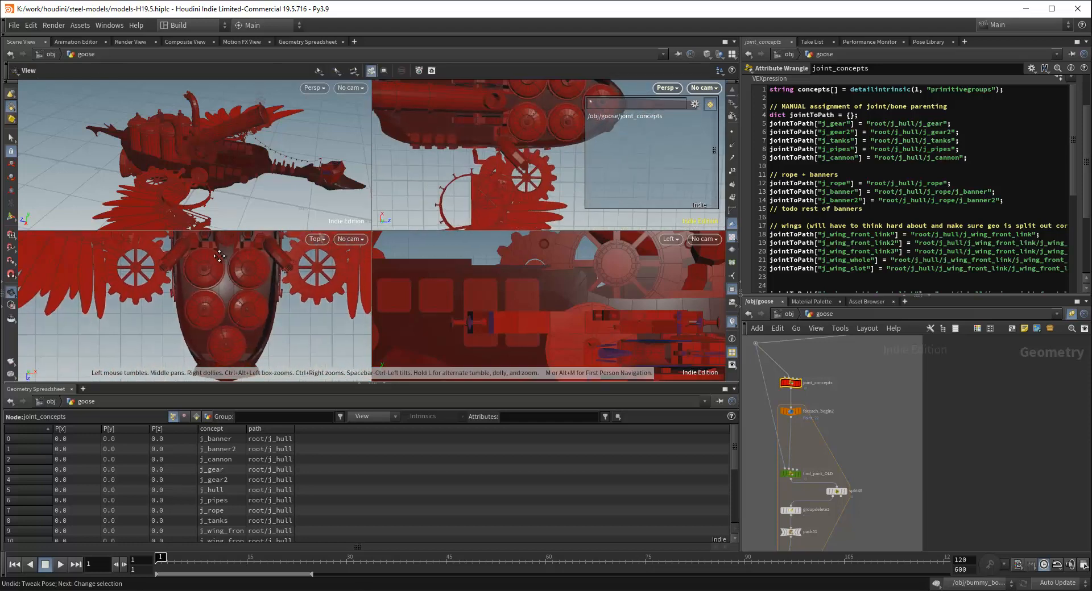
{"action": "scroll", "coordinate": [212, 275], "scroll_direction": "up", "scroll_amount": 1}
{"action": "key", "text": "Return"}
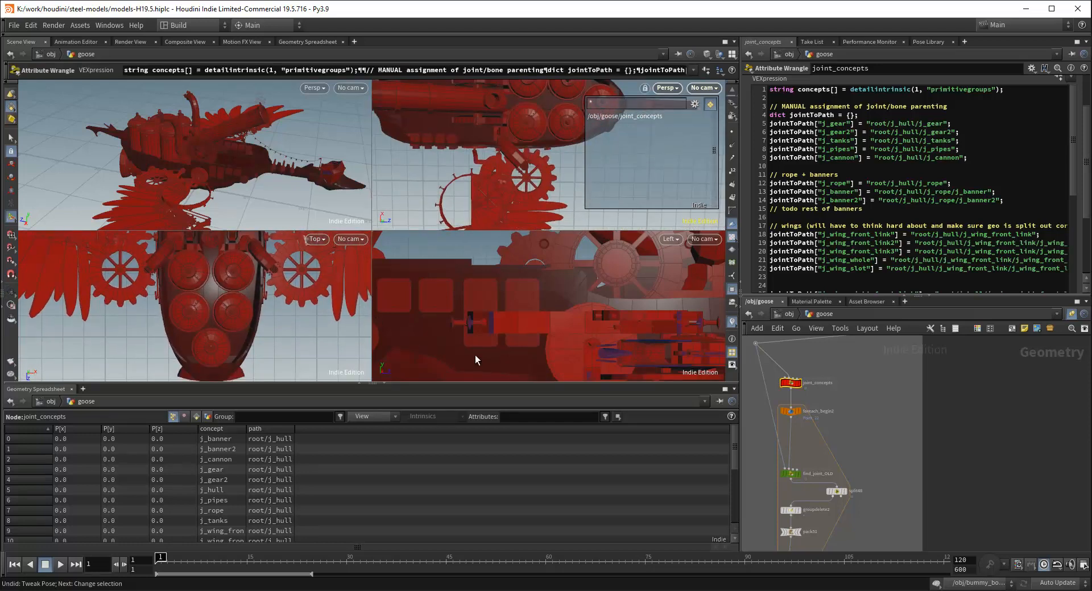
{"action": "scroll", "coordinate": [260, 278], "scroll_direction": "down", "scroll_amount": 4}
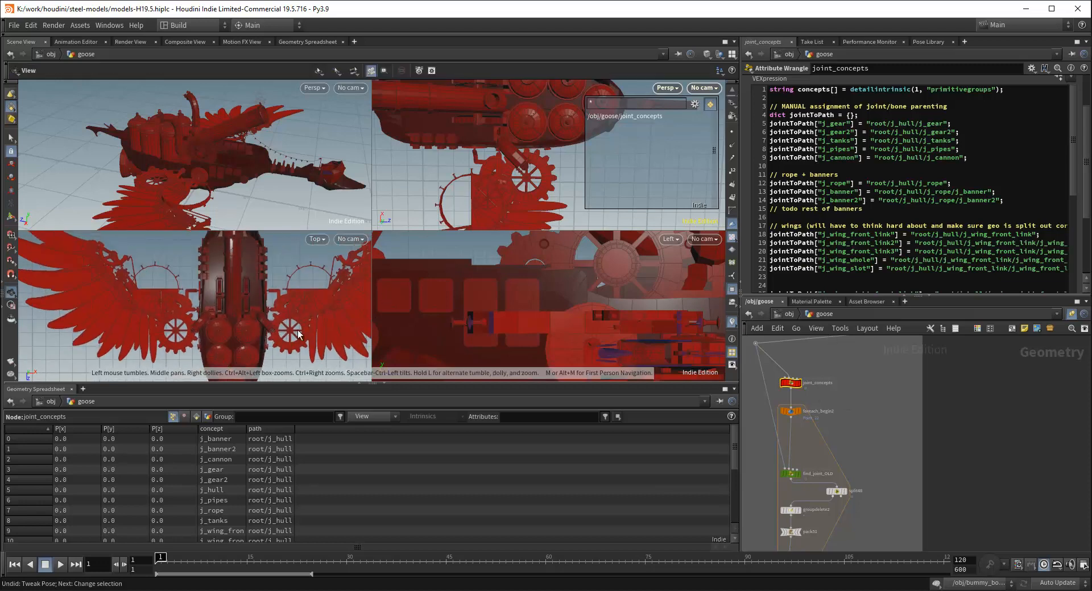
{"action": "scroll", "coordinate": [861, 378], "scroll_direction": "down", "scroll_amount": 2}
{"action": "scroll", "coordinate": [846, 452], "scroll_direction": "up", "scroll_amount": 8}
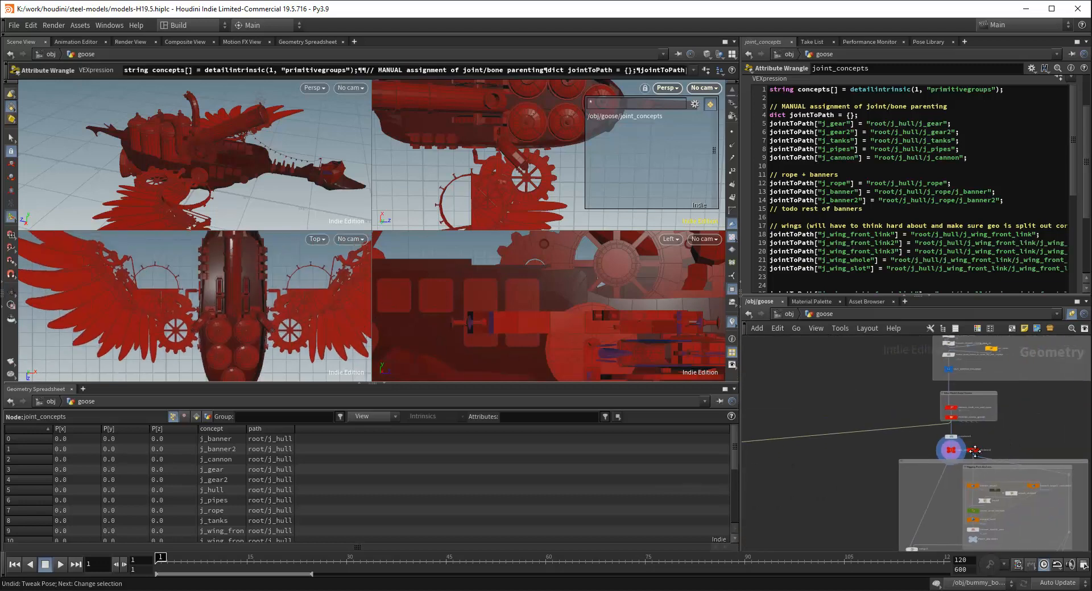
{"action": "scroll", "coordinate": [890, 494], "scroll_direction": "up", "scroll_amount": 2}
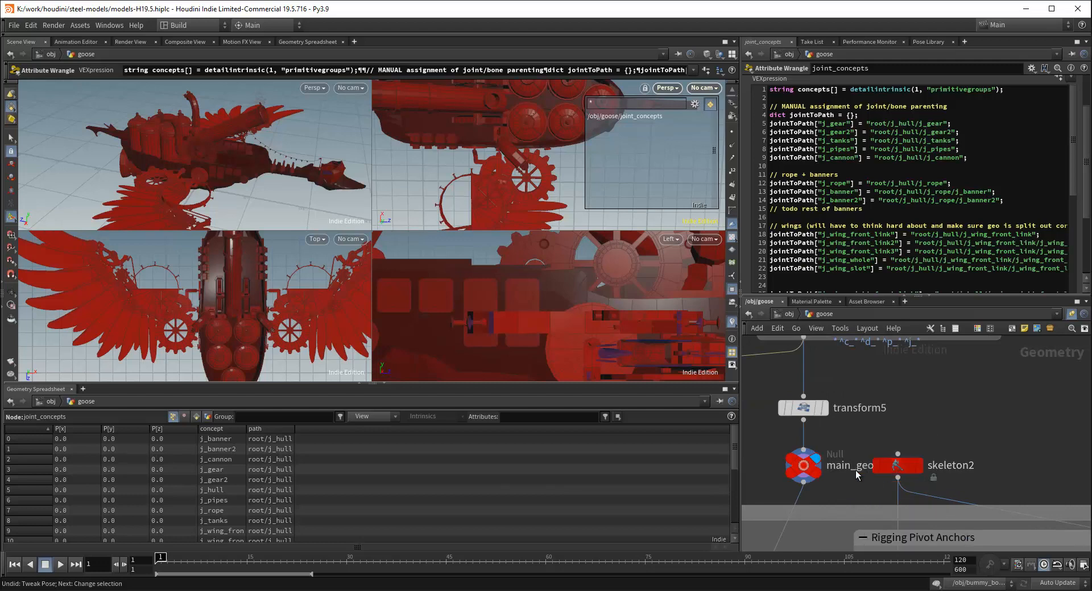
{"action": "left_click", "coordinate": [892, 465]}
{"action": "key", "text": "Return"}
{"action": "scroll", "coordinate": [263, 324], "scroll_direction": "up", "scroll_amount": 2}
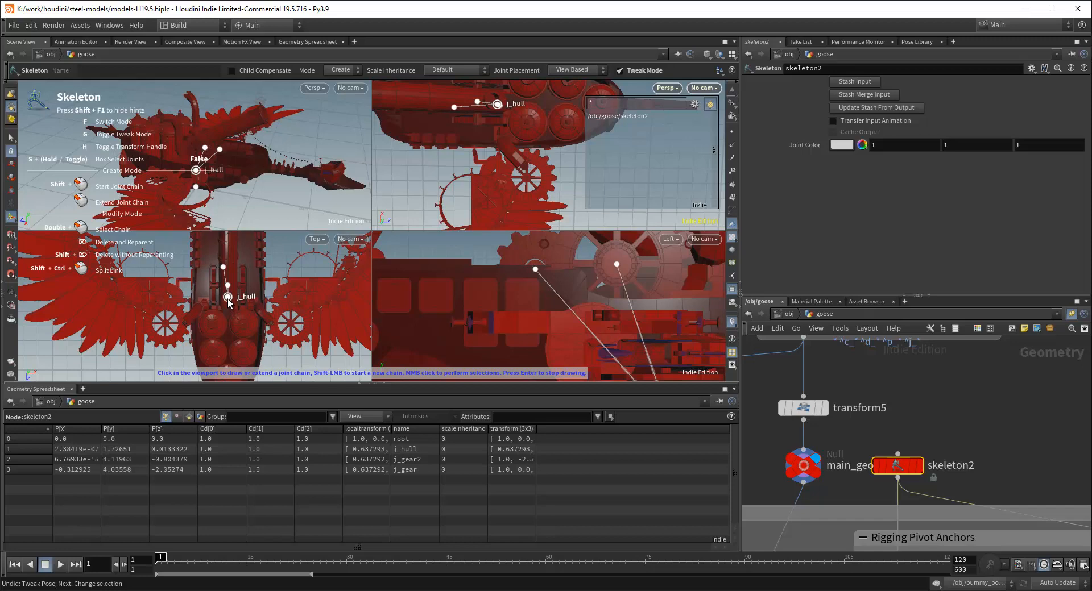
{"action": "left_click", "coordinate": [228, 299]}
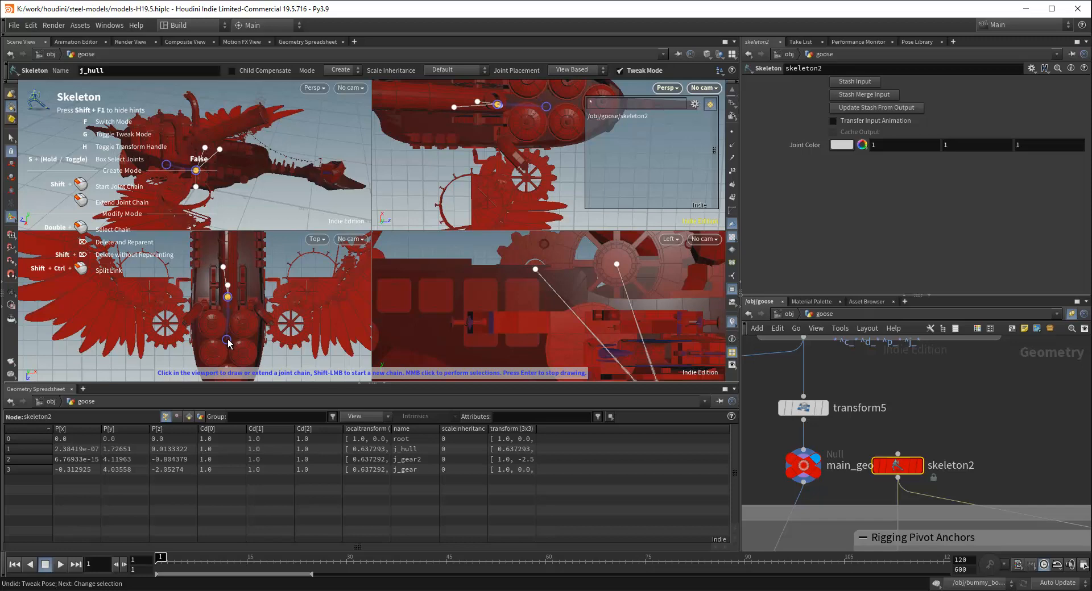
{"action": "left_click", "coordinate": [228, 338]}
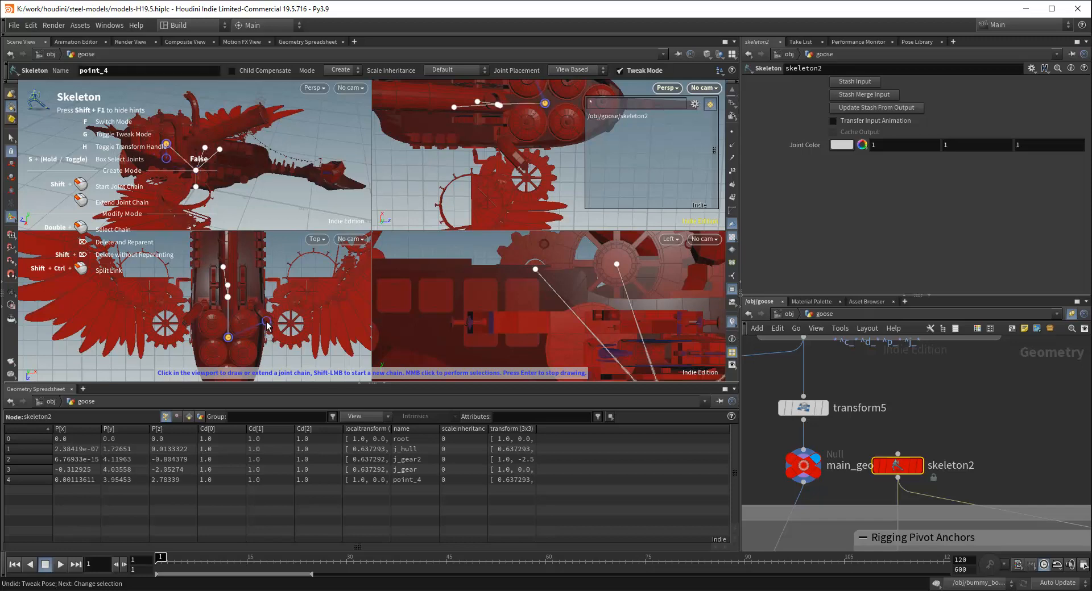
Open the new tank joint's parameters and rename it as j_tanks
{"action": "key", "text": "p"}
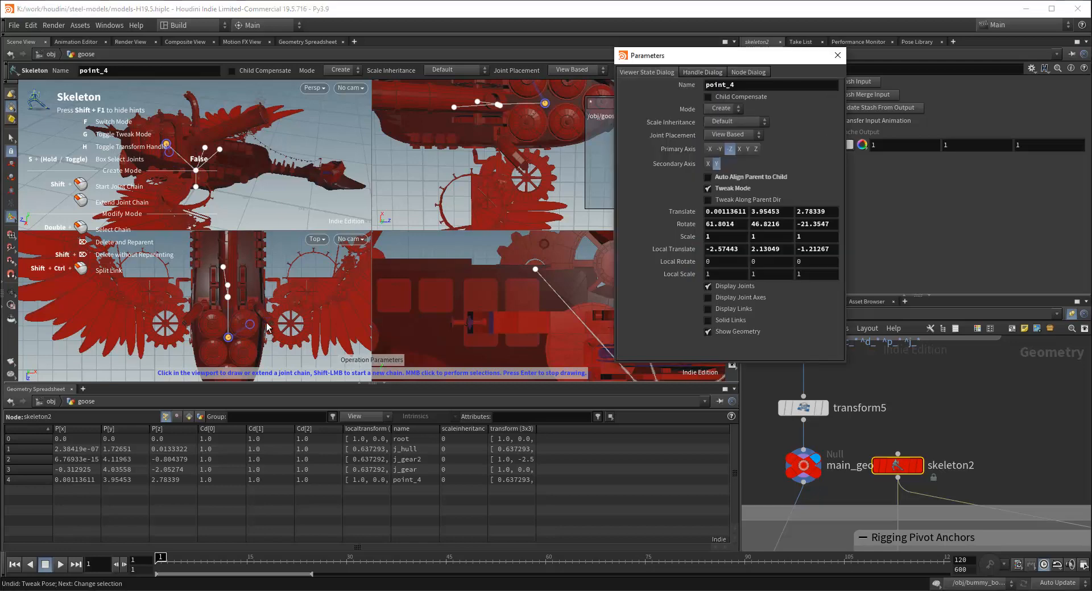
{"action": "left_click", "coordinate": [733, 85]}
{"action": "type", "text": "j_tanks"}
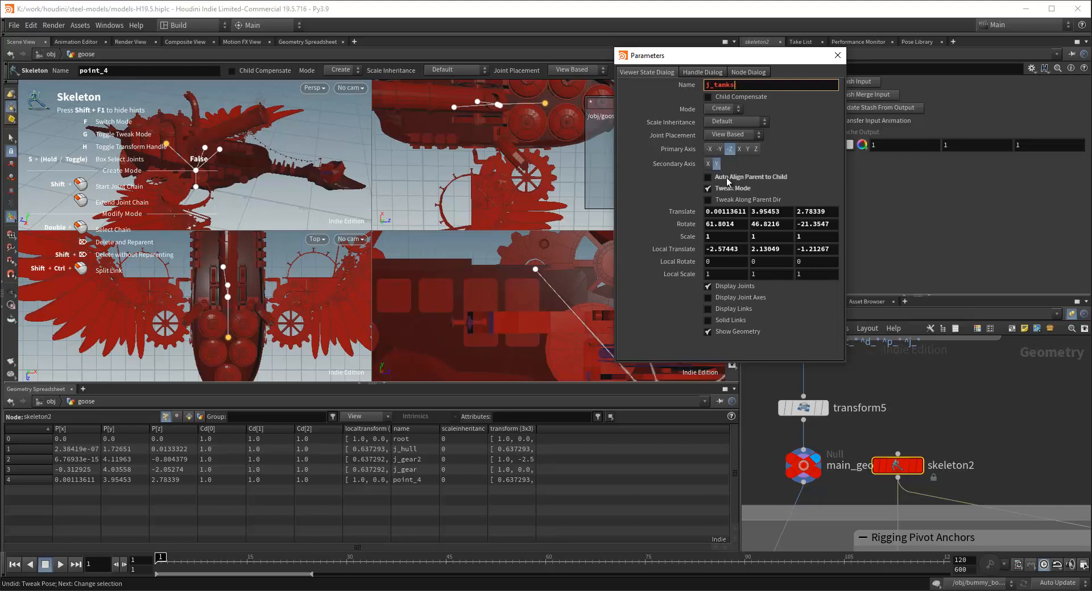
Set the j_tanks joint's rotation to 0 on all three axes
{"action": "left_click", "coordinate": [719, 223]}
{"action": "type", "text": "0"}
{"action": "left_click", "coordinate": [761, 223]}
{"action": "type", "text": "0"}
{"action": "left_click", "coordinate": [797, 224]}
{"action": "type", "text": "0"}
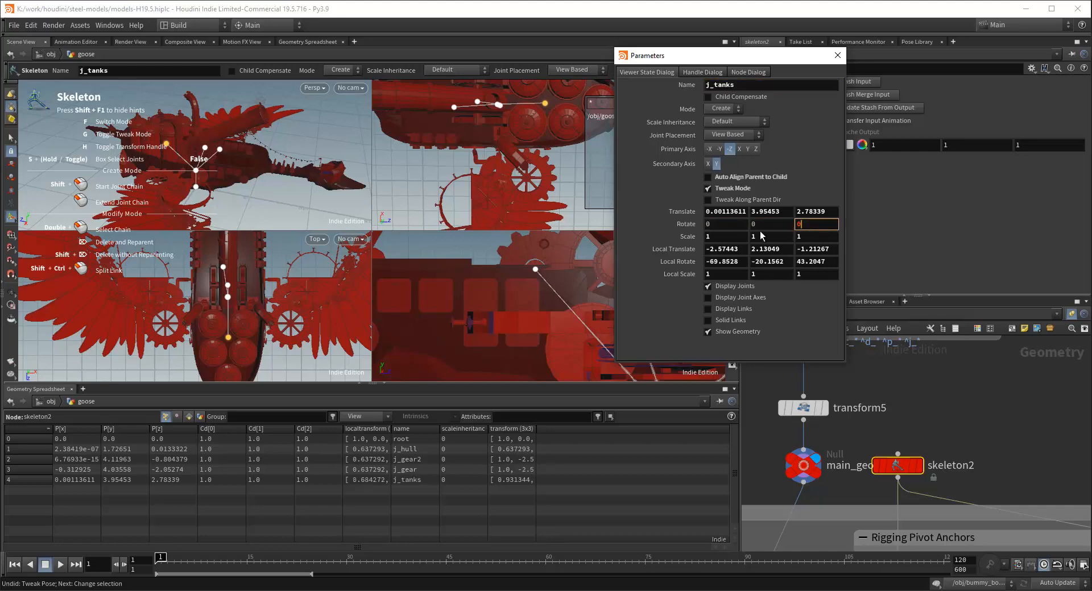
{"action": "left_click", "coordinate": [763, 228]}
{"action": "left_click", "coordinate": [767, 238]}
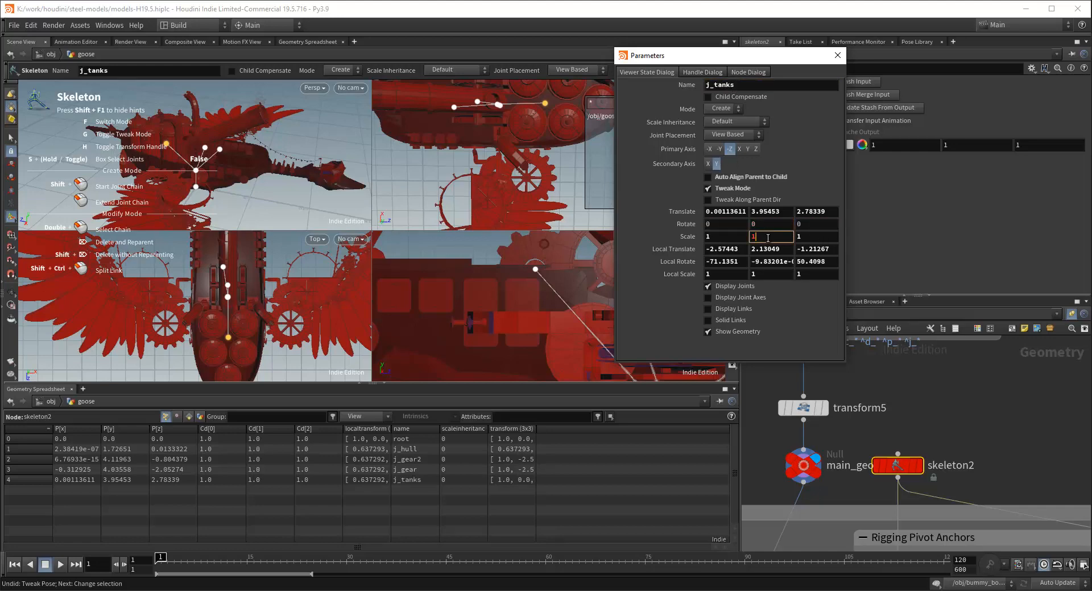
{"action": "left_click", "coordinate": [729, 262]}
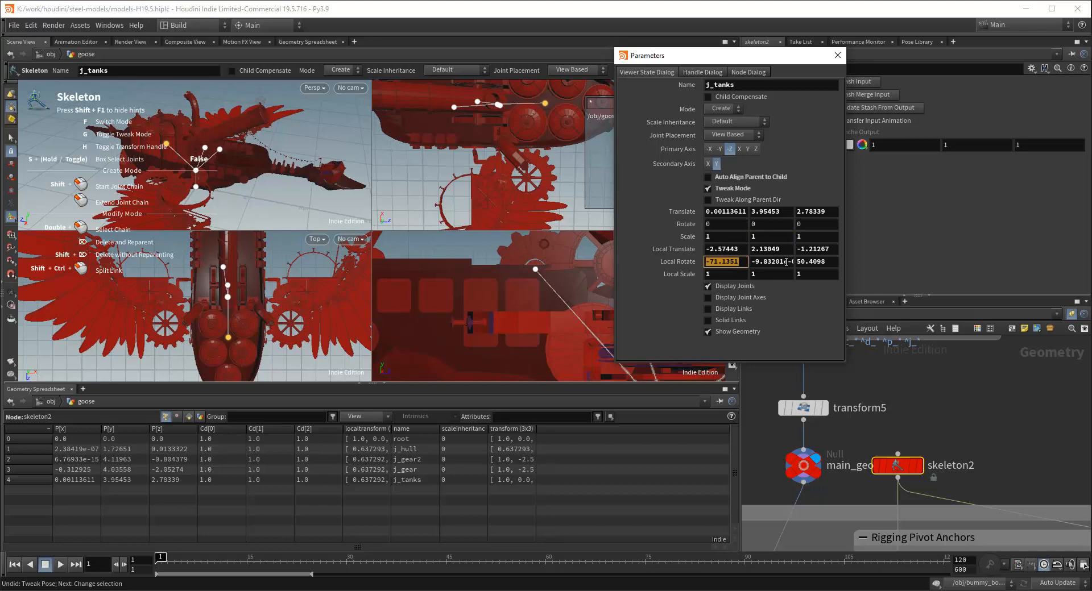
Set the j_tanks joint's Local Rotate values to 0 on all three axes
{"action": "type", "text": "0"}
{"action": "double_click", "coordinate": [780, 262]}
{"action": "type", "text": "0"}
{"action": "double_click", "coordinate": [816, 262]}
{"action": "type", "text": "0"}
{"action": "left_click", "coordinate": [820, 236]}
Set the j_tanks joint's Rotate values to 0 on all three axes and close the Parameters window
{"action": "left_click", "coordinate": [820, 225]}
{"action": "type", "text": "0"}
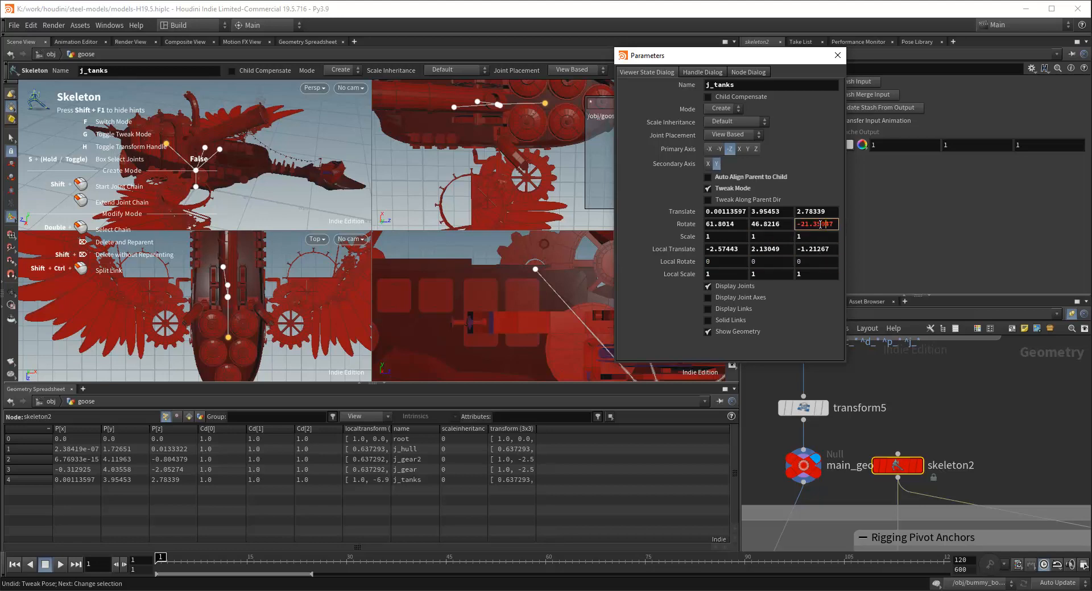
{"action": "double_click", "coordinate": [820, 225]}
{"action": "type", "text": "0"}
{"action": "double_click", "coordinate": [770, 225]}
{"action": "type", "text": "0"}
{"action": "double_click", "coordinate": [731, 225]}
{"action": "type", "text": "0"}
{"action": "left_click", "coordinate": [731, 236]}
{"action": "left_click", "coordinate": [769, 235]}
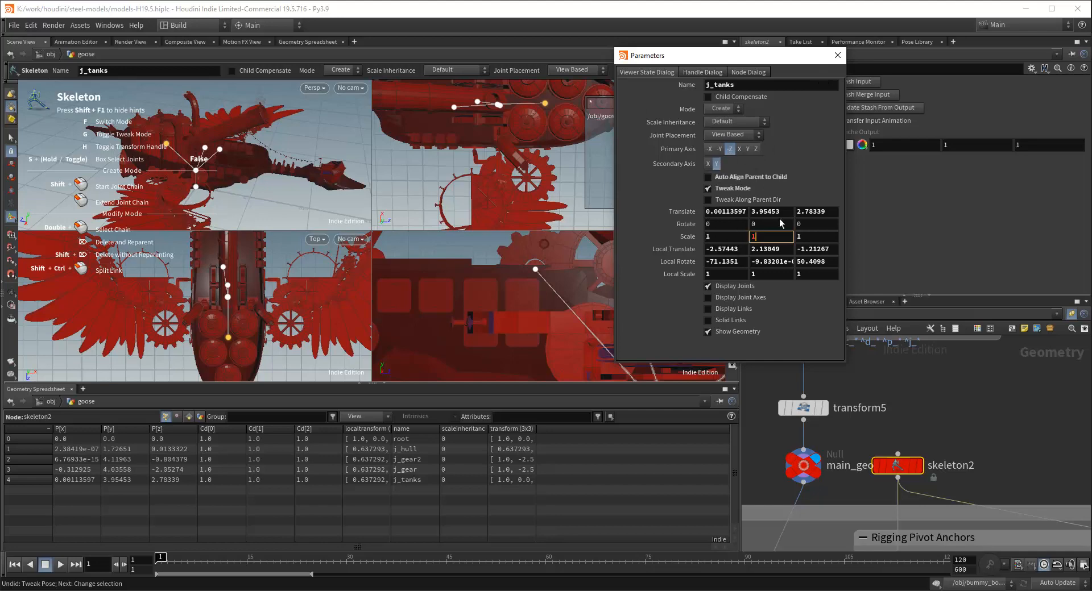
{"action": "left_click", "coordinate": [837, 55]}
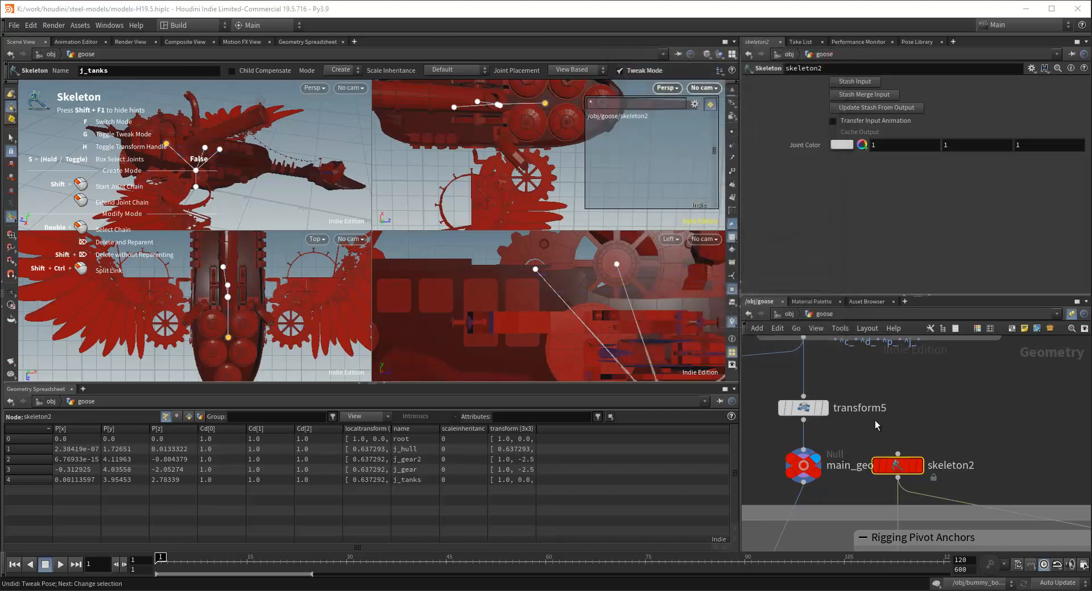
Save the scene and select the joint_concepts node to review its manual joint-to-path assignments
{"action": "scroll", "coordinate": [849, 424], "scroll_direction": "down", "scroll_amount": 7}
{"action": "middle_click_drag", "start_coordinate": [797, 434], "coordinate": [867, 408]}
{"action": "middle_click_drag", "start_coordinate": [756, 437], "coordinate": [1003, 418]}
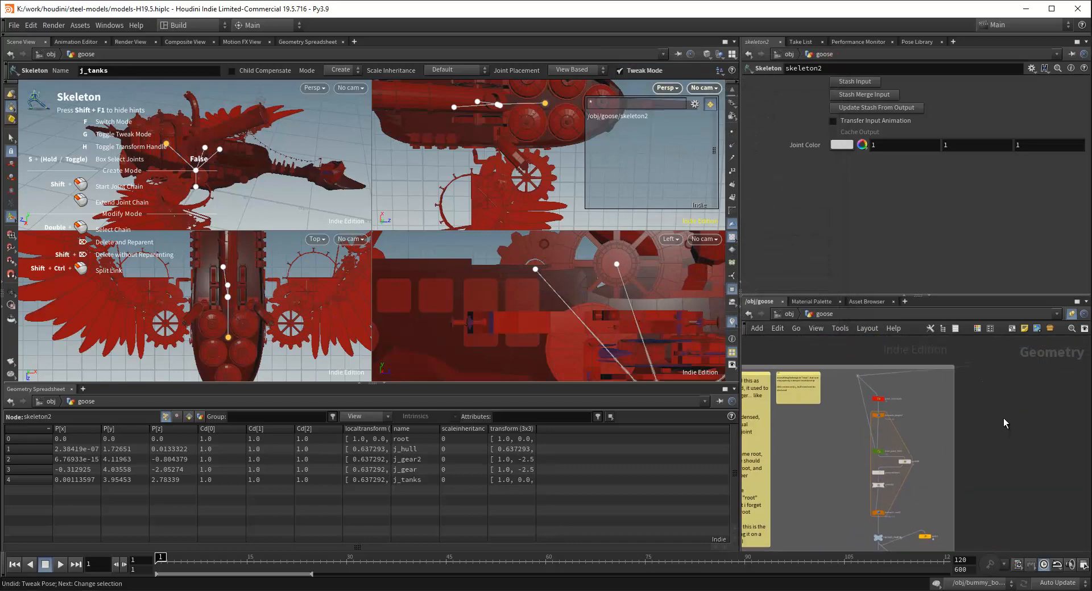
{"action": "left_click", "coordinate": [1023, 411]}
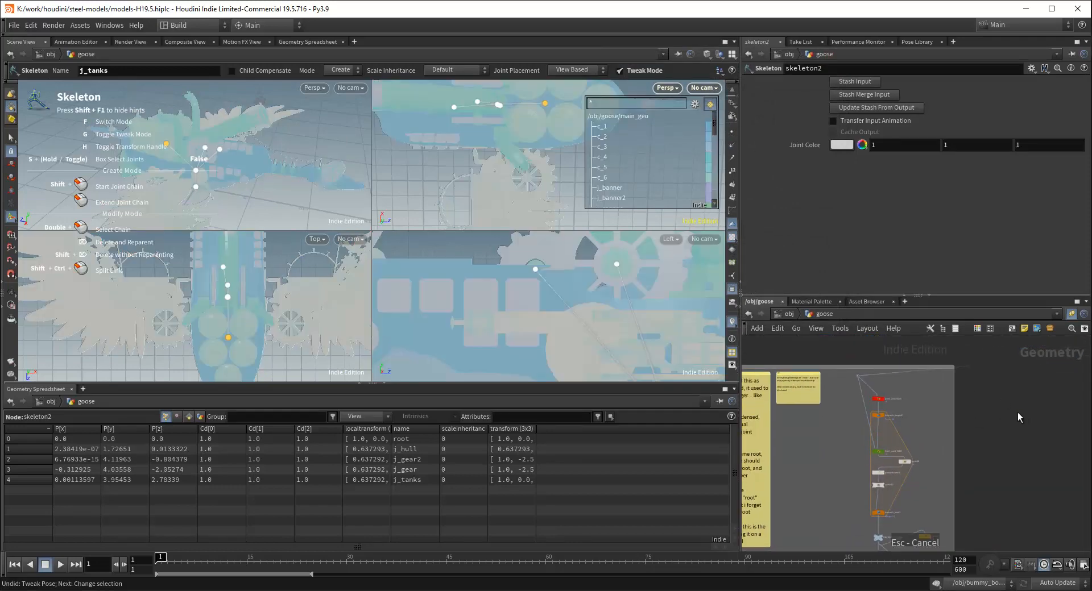
{"action": "key", "text": "ctrl+s"}
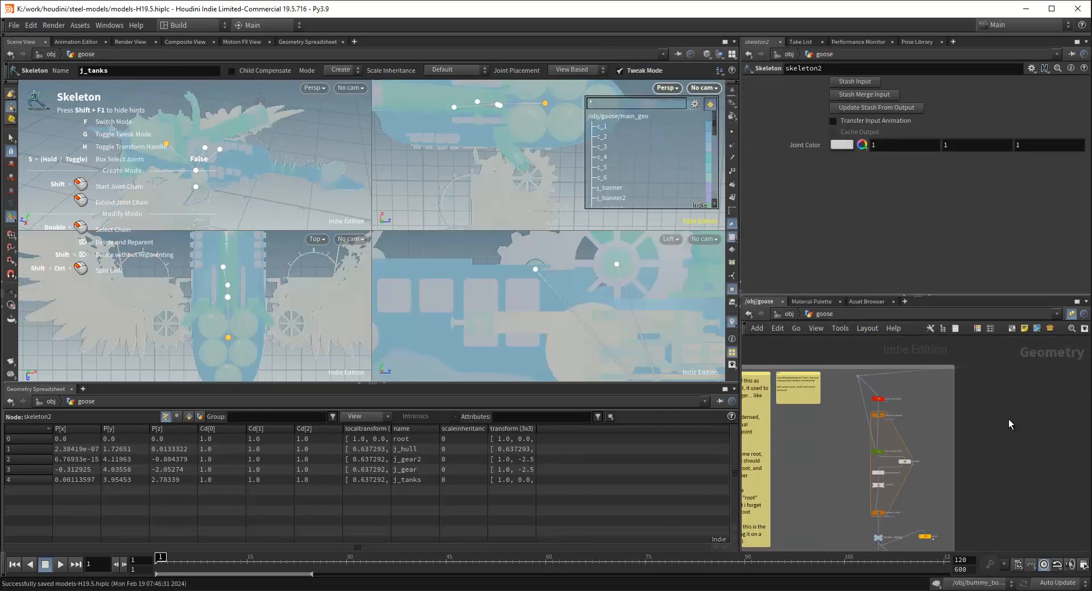
{"action": "scroll", "coordinate": [987, 410], "scroll_direction": "up", "scroll_amount": 5}
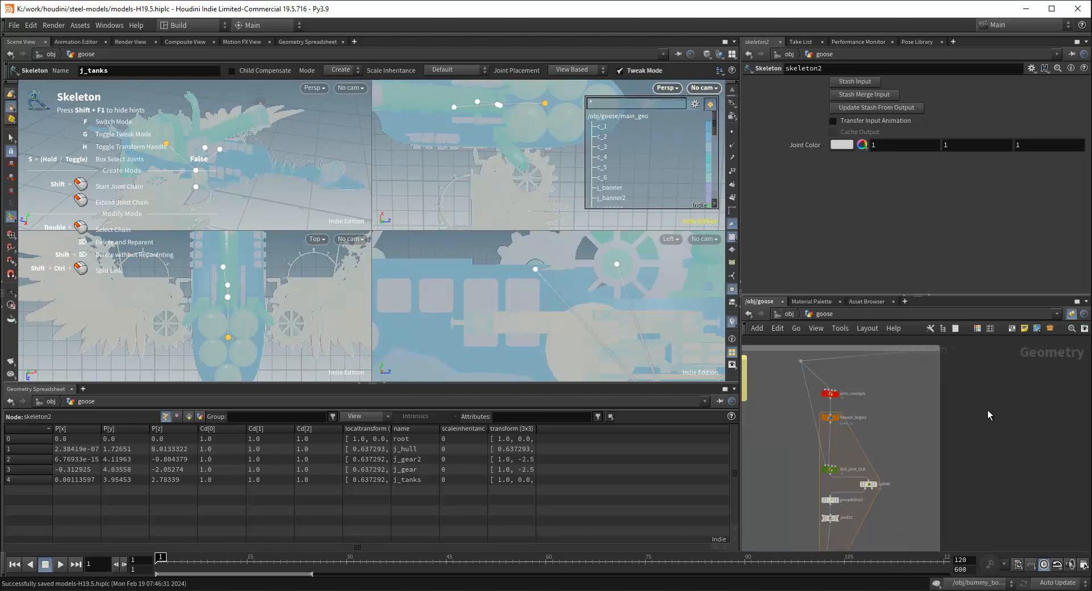
{"action": "left_click", "coordinate": [813, 423]}
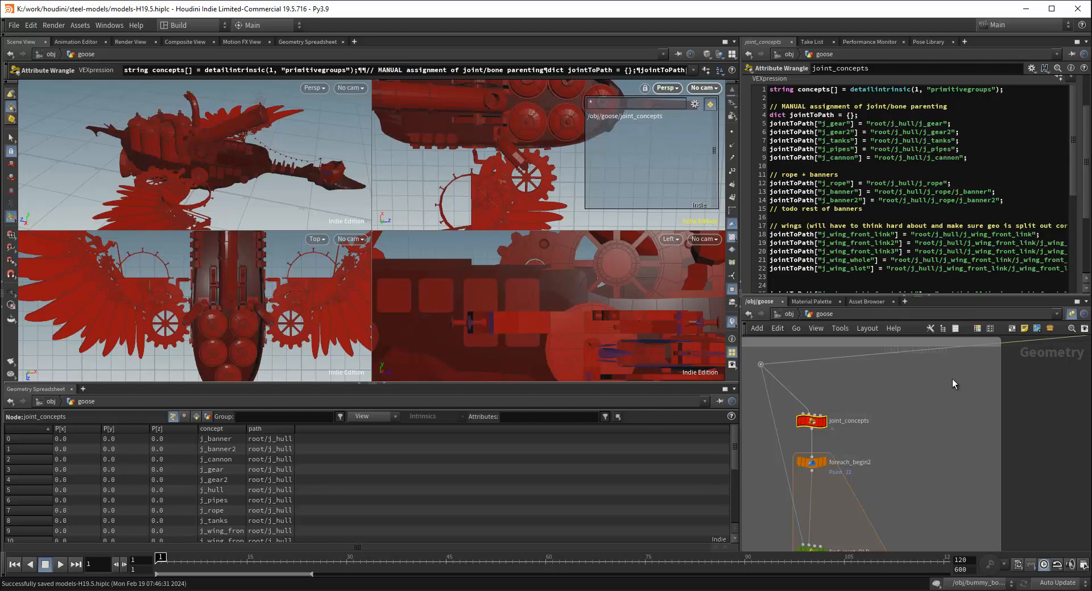
Select the main_geo node and examine which parts of the model belong to the j_pipes group
{"action": "scroll", "coordinate": [1006, 393], "scroll_direction": "down", "scroll_amount": 5}
{"action": "middle_click_drag", "start_coordinate": [1083, 392], "coordinate": [741, 369]}
{"action": "scroll", "coordinate": [837, 364], "scroll_direction": "up", "scroll_amount": 4}
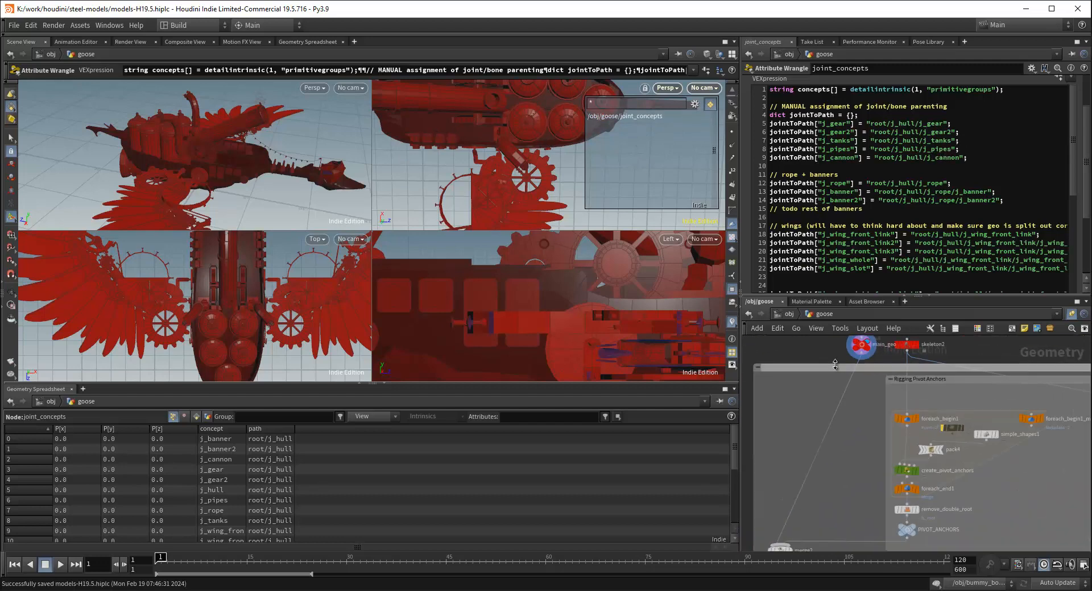
{"action": "middle_click_drag", "start_coordinate": [831, 350], "coordinate": [825, 437]}
{"action": "scroll", "coordinate": [848, 430], "scroll_direction": "up", "scroll_amount": 4}
{"action": "left_click", "coordinate": [872, 458]}
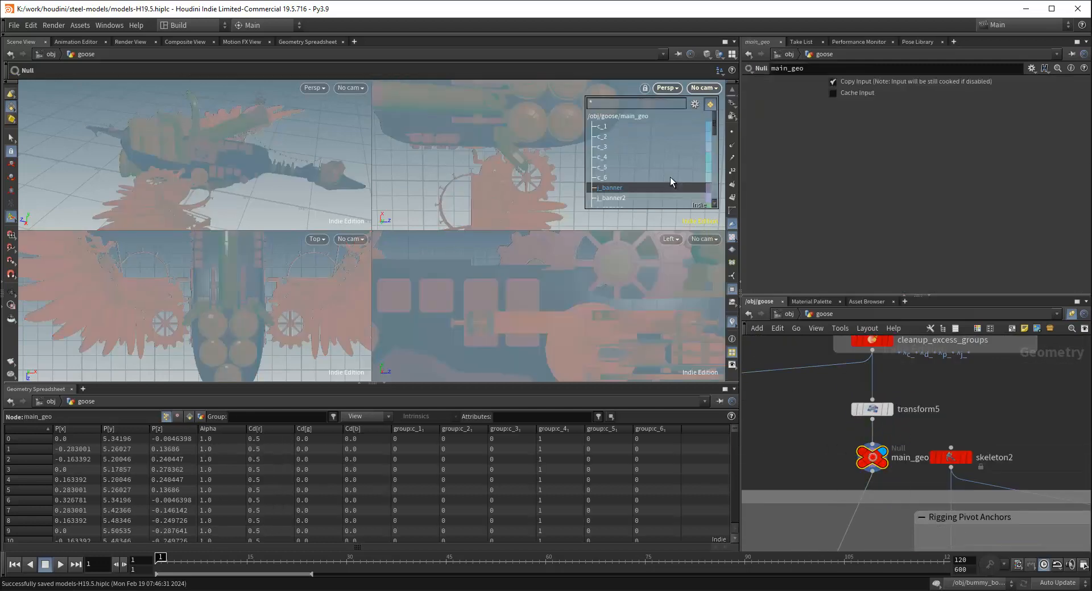
{"action": "scroll", "coordinate": [642, 164], "scroll_direction": "down", "scroll_amount": 2}
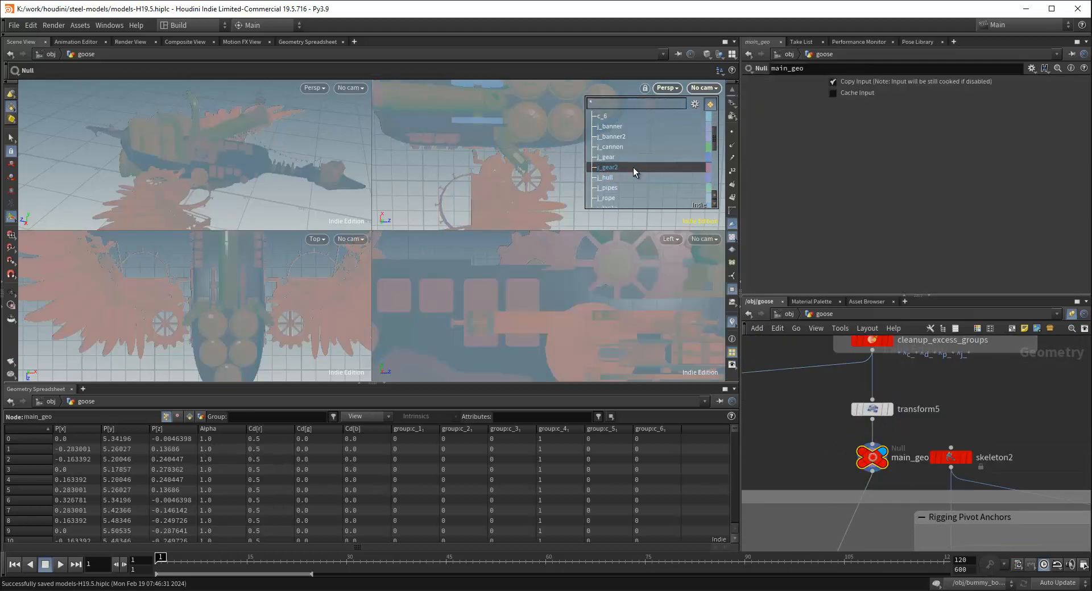
{"action": "scroll", "coordinate": [633, 168], "scroll_direction": "down", "scroll_amount": 1}
{"action": "left_click_drag", "start_coordinate": [465, 140], "coordinate": [512, 190], "text": "alt"}
{"action": "key", "text": "Return"}
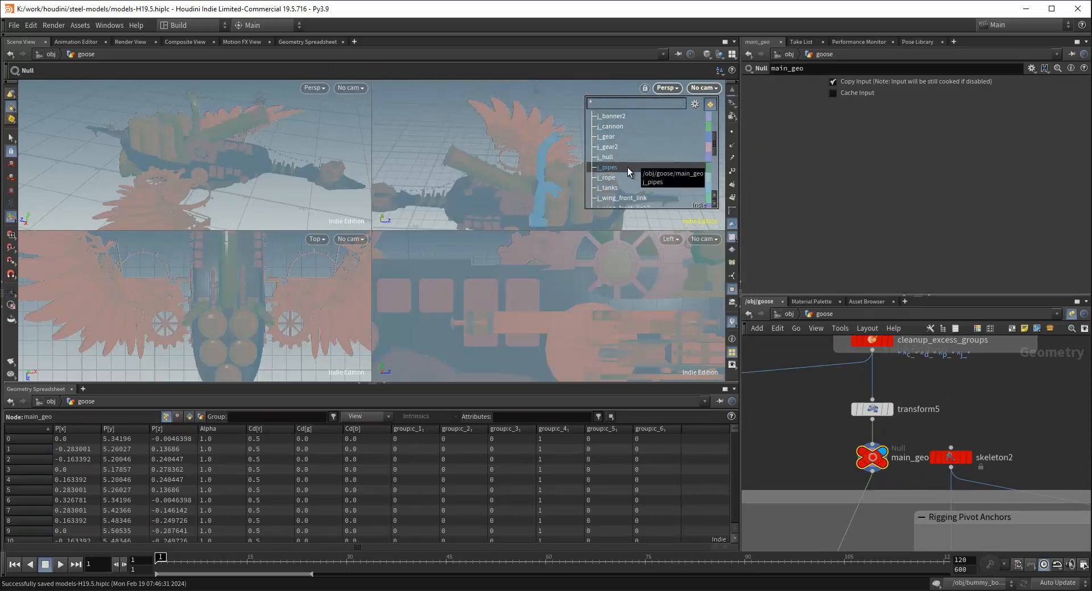
{"action": "mouse_move", "coordinate": [539, 174]}
{"action": "left_mouse_down", "text": "alt"}
{"action": "mouse_move", "coordinate": [519, 195]}
{"action": "mouse_move", "coordinate": [524, 216]}
{"action": "mouse_move", "coordinate": [520, 166]}
{"action": "mouse_move", "coordinate": [500, 173]}
{"action": "mouse_move", "coordinate": [548, 173]}
{"action": "left_mouse_up", "text": "alt"}
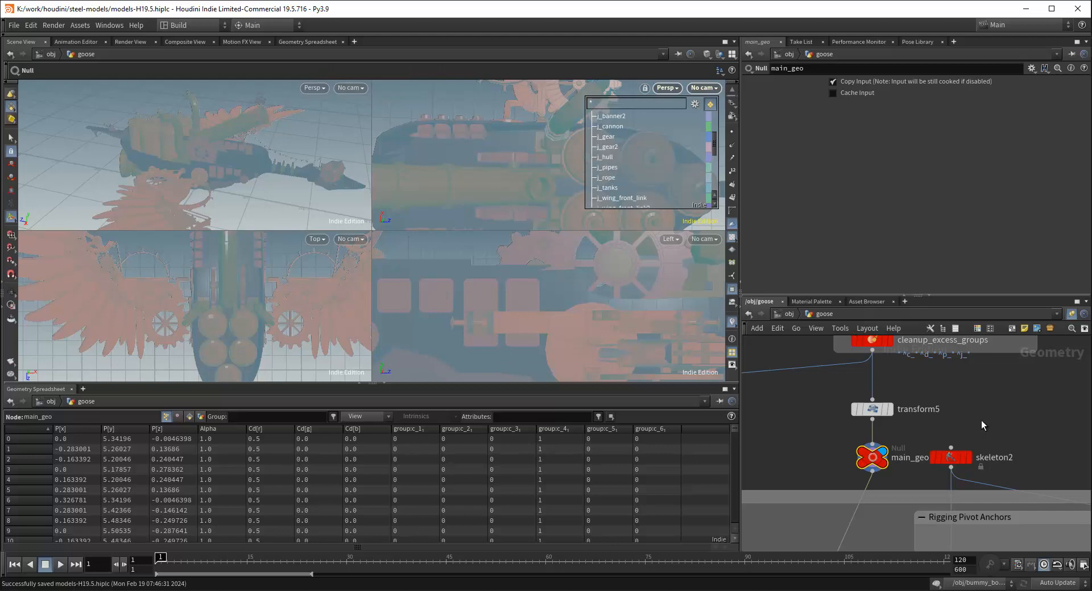
Select the skeleton2 node and its j_hull joint
{"action": "scroll", "coordinate": [918, 418], "scroll_direction": "down", "scroll_amount": 2}
{"action": "left_click", "coordinate": [902, 418]}
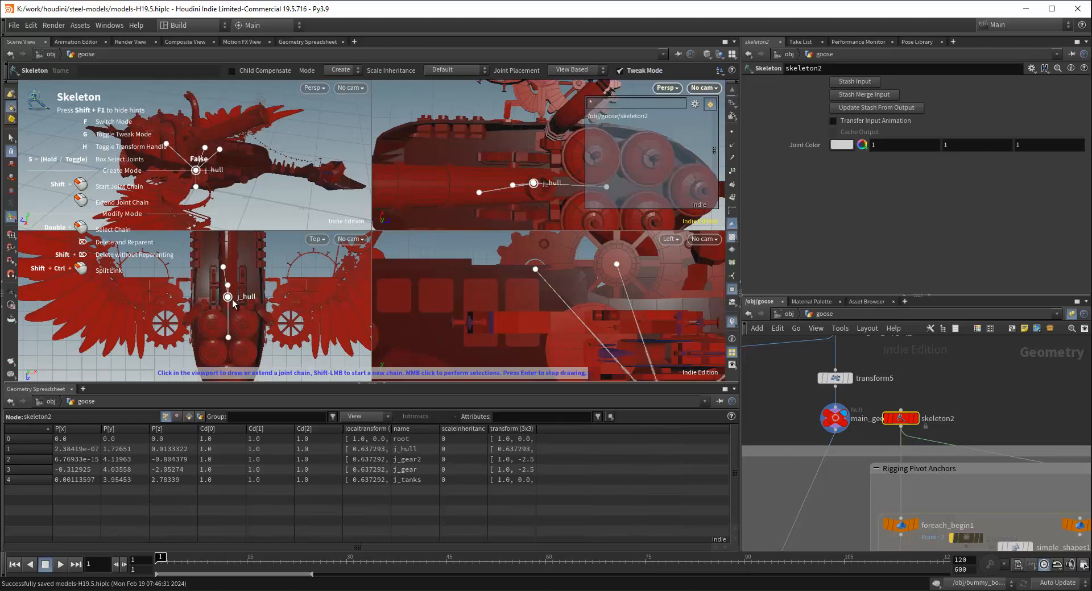
{"action": "left_click", "coordinate": [229, 299]}
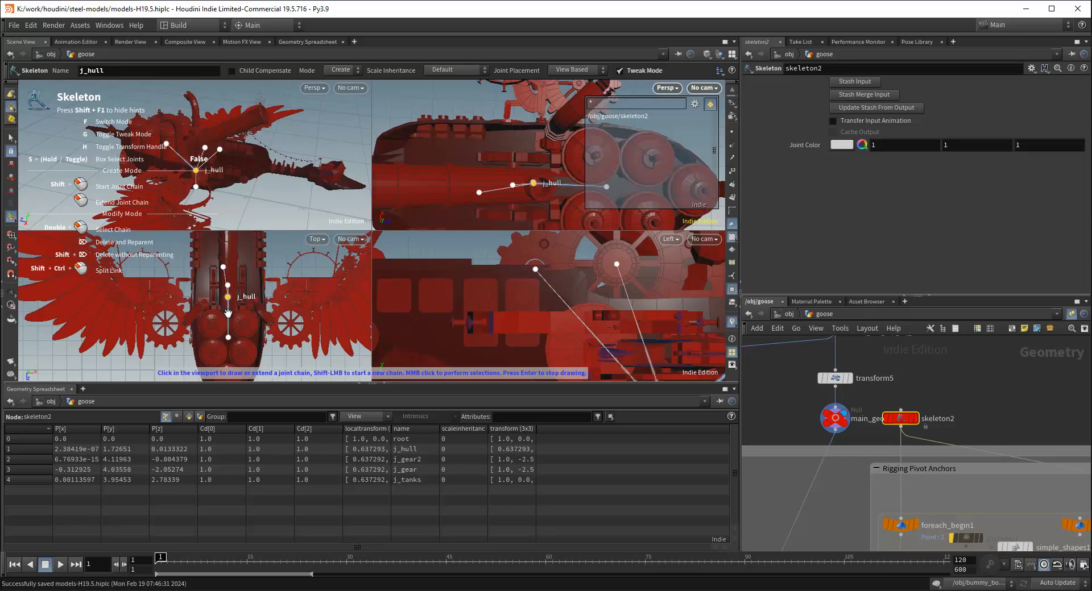
Try to extend a new joint from j_hull in the Top view, and undo the resulting change
{"action": "scroll", "coordinate": [229, 315], "scroll_direction": "up", "scroll_amount": 5}
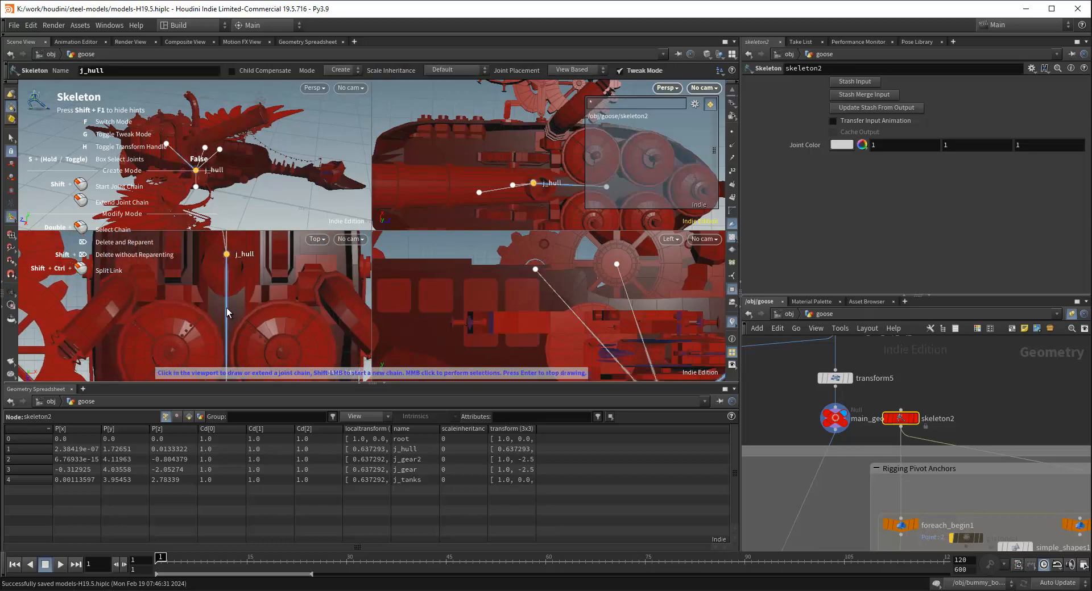
{"action": "left_click", "coordinate": [227, 309]}
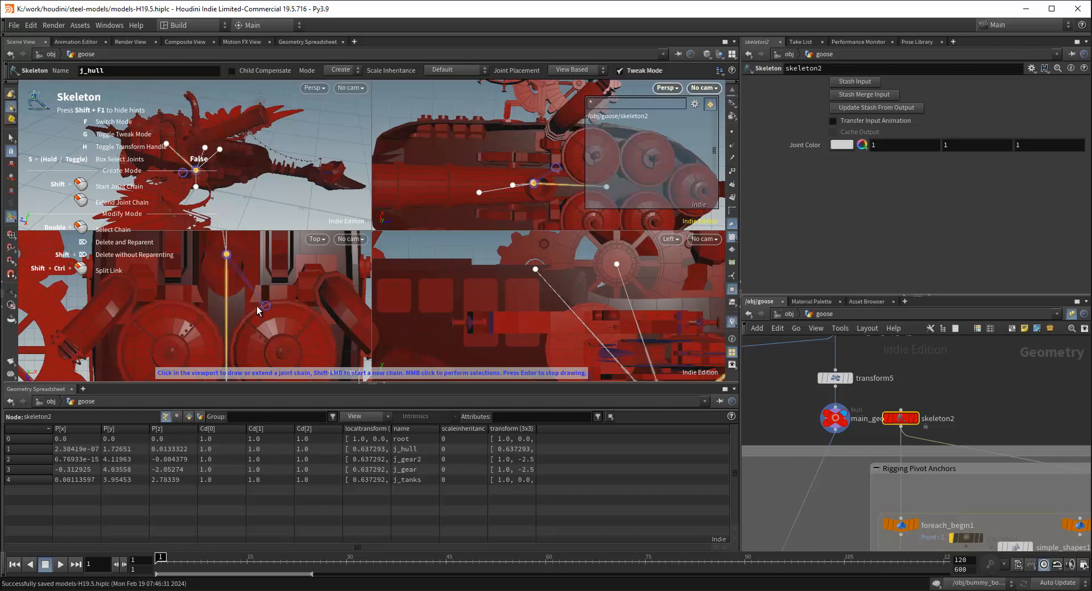
{"action": "left_click", "coordinate": [227, 310]}
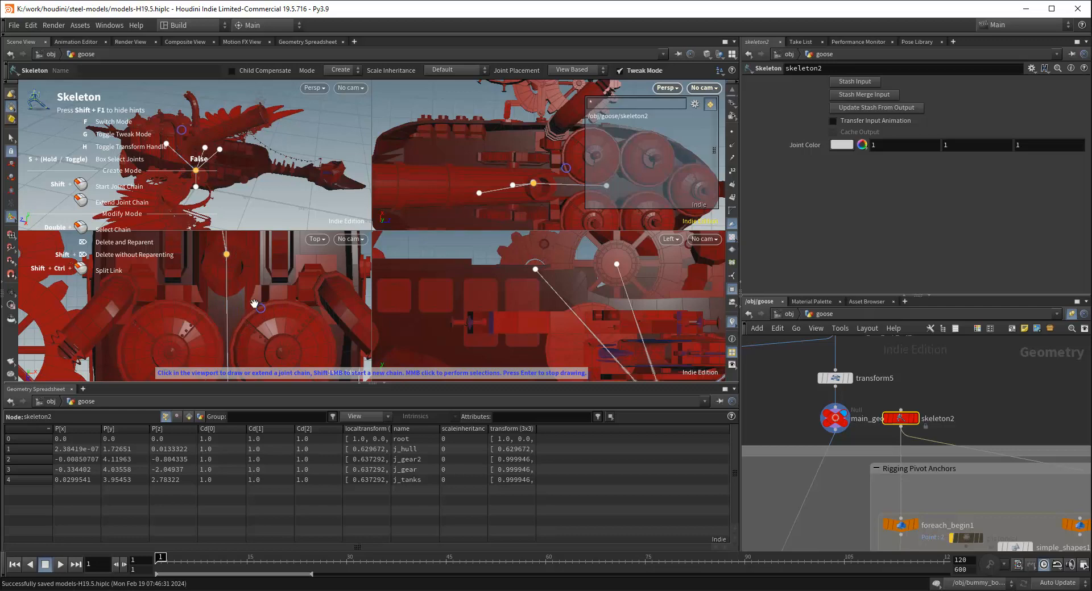
{"action": "scroll", "coordinate": [269, 309], "scroll_direction": "down", "scroll_amount": 3}
{"action": "key", "text": "ctrl+z"}
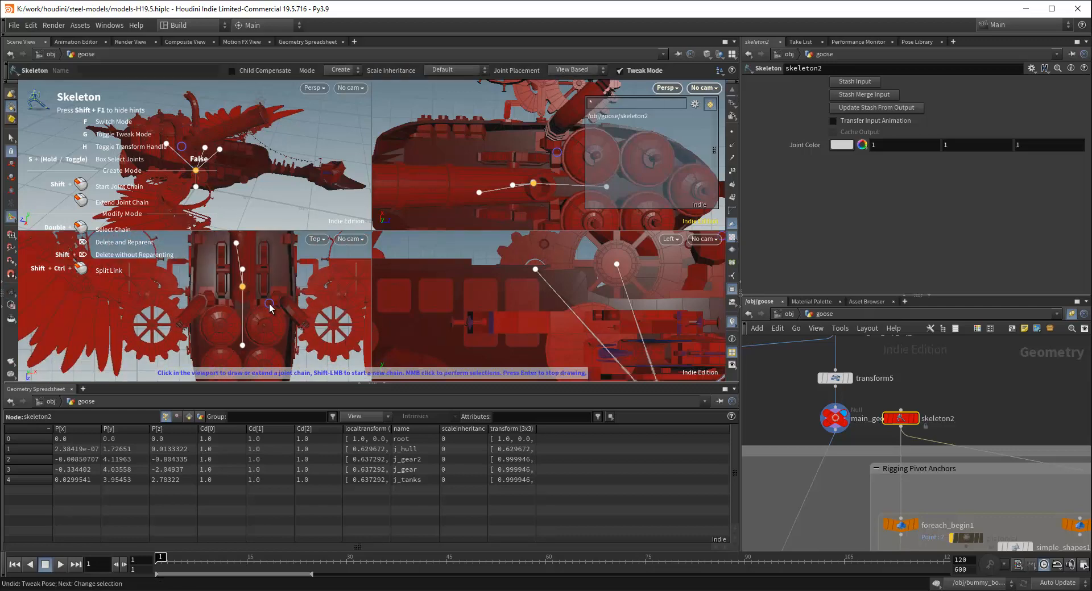
Extend a child joint from j_hull in the Top view, at about X 0.15, Y 4.76, Z 0.97
{"action": "scroll", "coordinate": [245, 306], "scroll_direction": "up", "scroll_amount": 4}
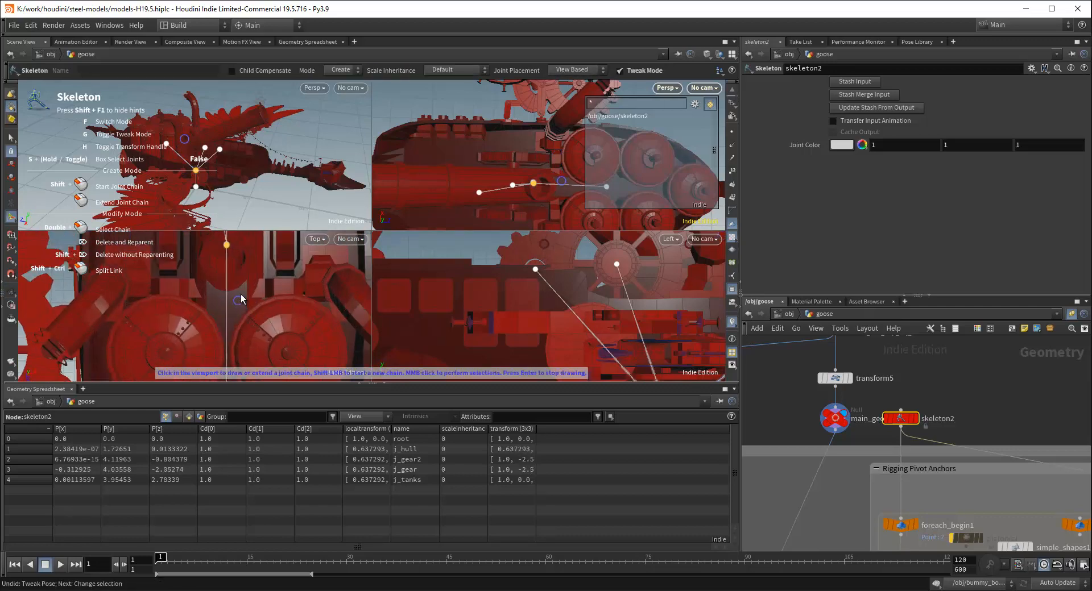
{"action": "left_click", "coordinate": [228, 251]}
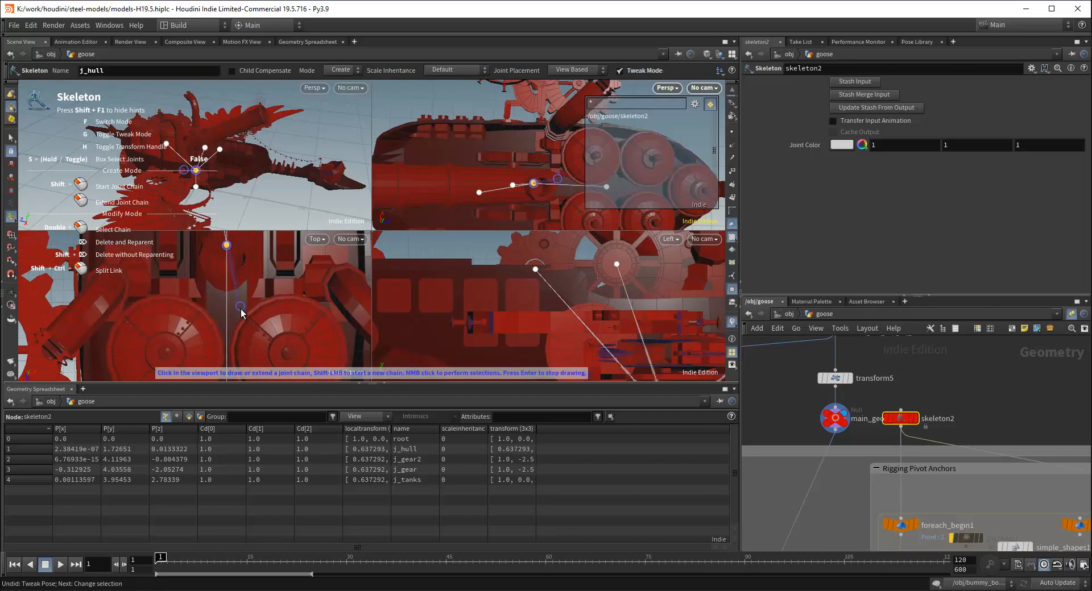
{"action": "left_click", "coordinate": [235, 300]}
Set the new joint's Rotate values to 0 on all three axes
{"action": "key", "text": "p"}
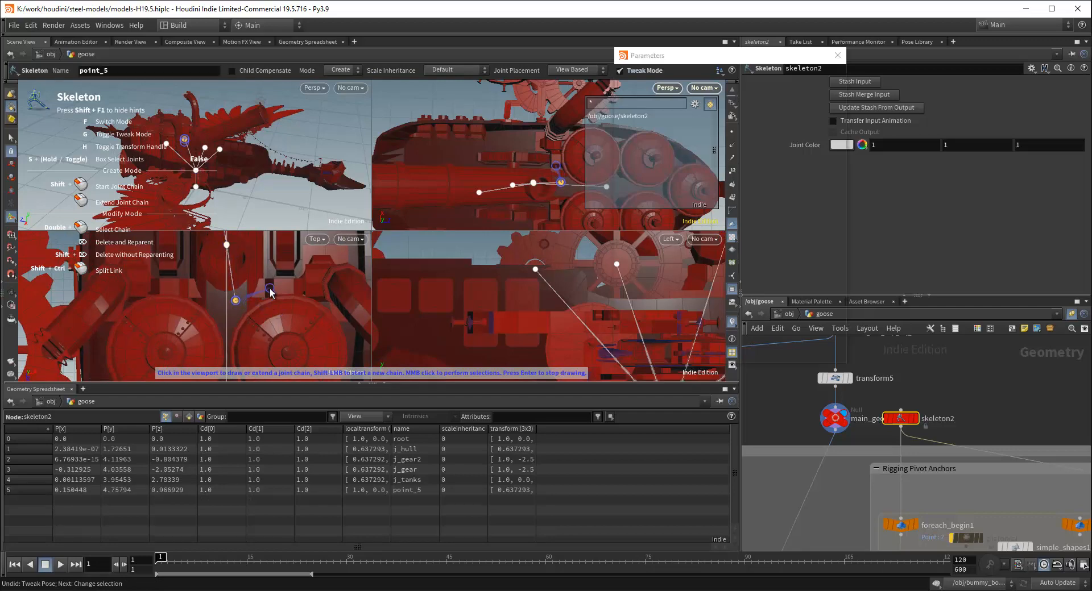
{"action": "left_click", "coordinate": [747, 225]}
{"action": "type", "text": "0"}
{"action": "key", "text": "Tab"}
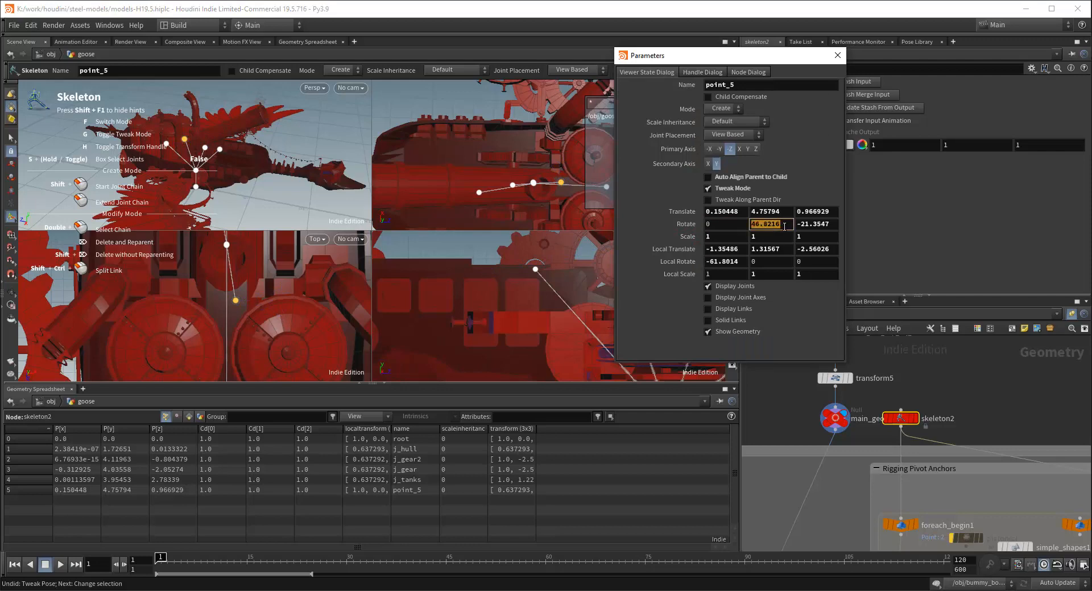
{"action": "type", "text": "0"}
{"action": "key", "text": "Tab"}
{"action": "type", "text": "0"}
{"action": "key", "text": "Return"}
Try setting the new joint's Translate Z to 0, and undo the change
{"action": "left_click", "coordinate": [826, 212]}
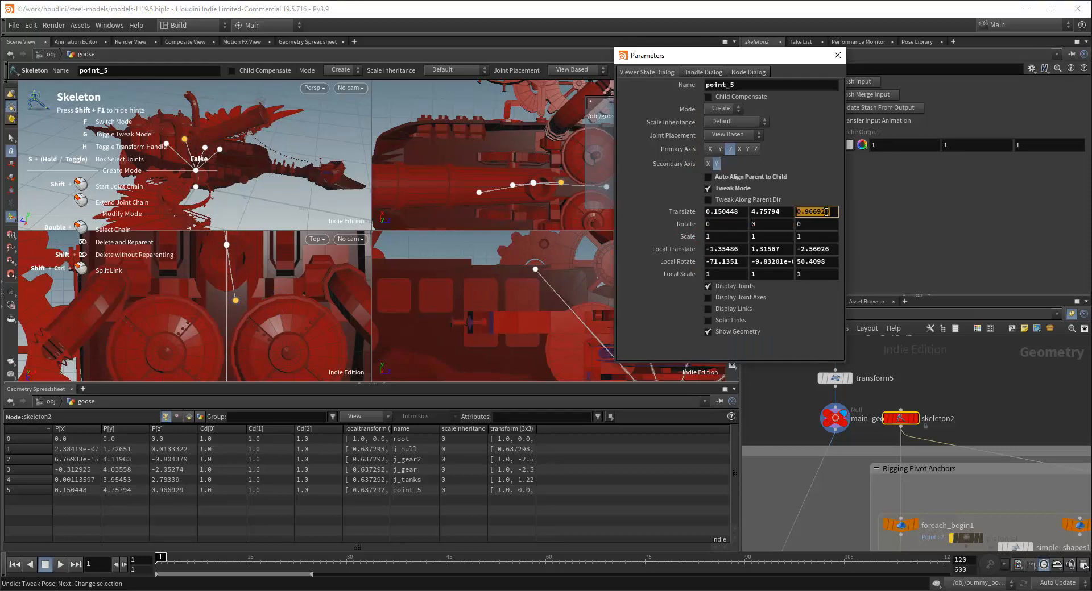
{"action": "type", "text": "0"}
{"action": "left_click", "coordinate": [780, 226]}
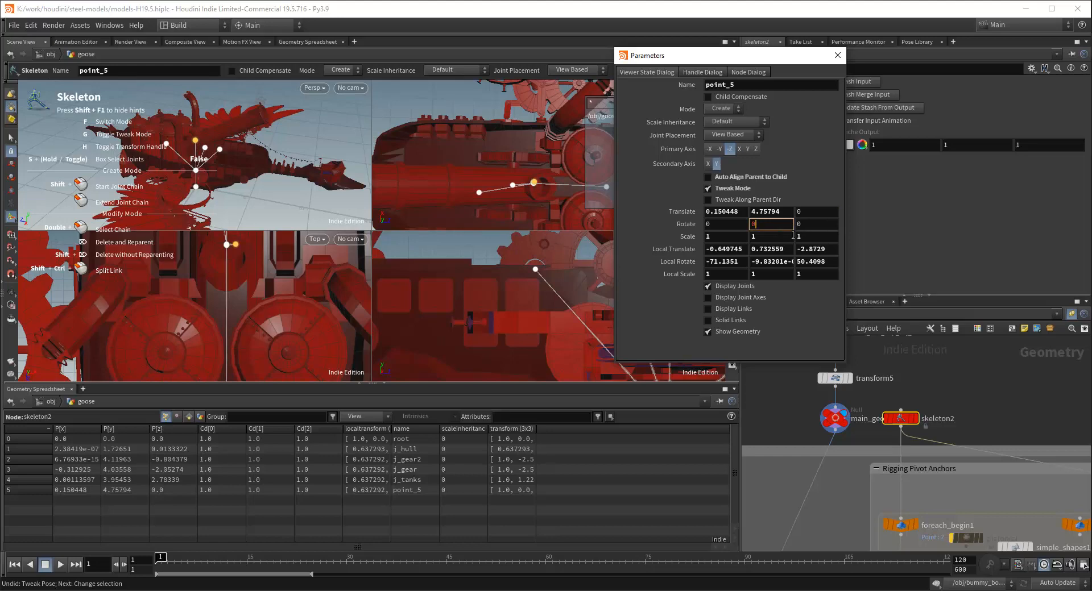
{"action": "key", "text": "ctrl+z"}
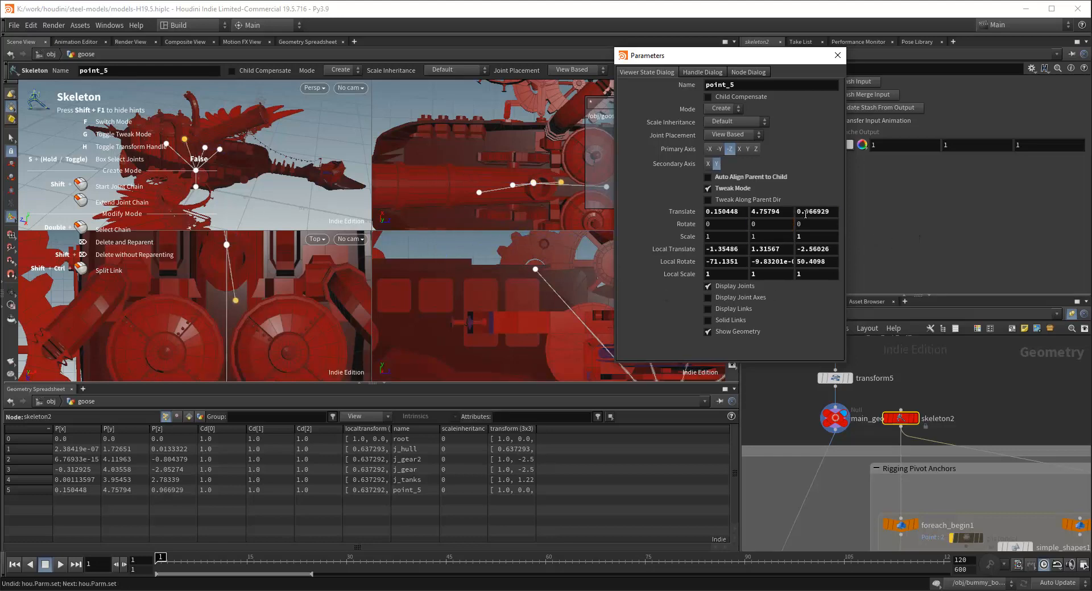
Set the new joint's Translate X to 0, rename it j_pipes and close the Parameters window
{"action": "left_click", "coordinate": [739, 211]}
{"action": "type", "text": "0"}
{"action": "left_click", "coordinate": [731, 224]}
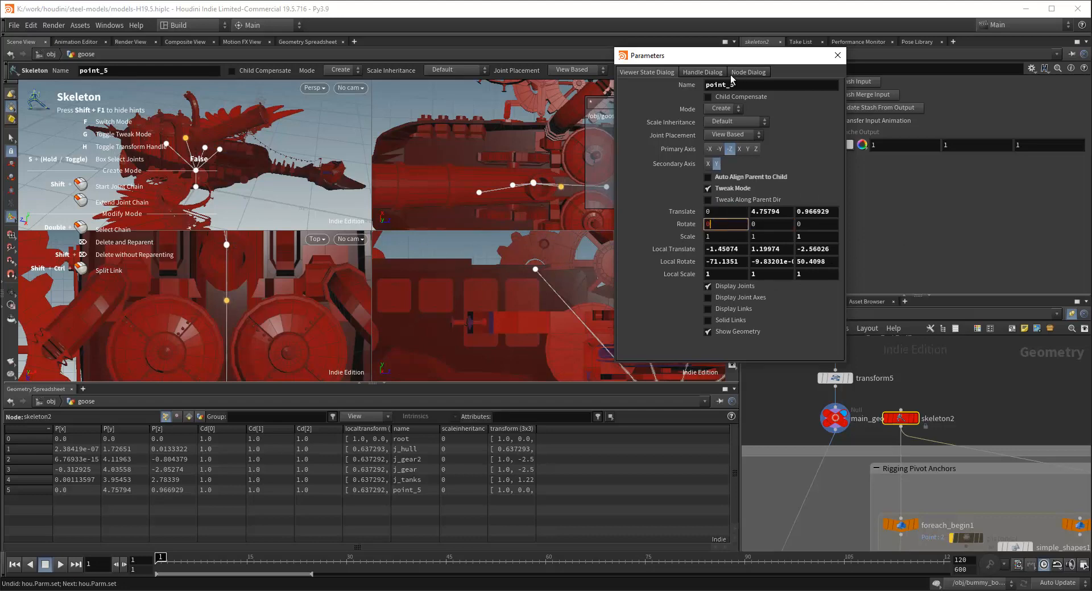
{"action": "left_click", "coordinate": [748, 85]}
{"action": "type", "text": "j_pip"}
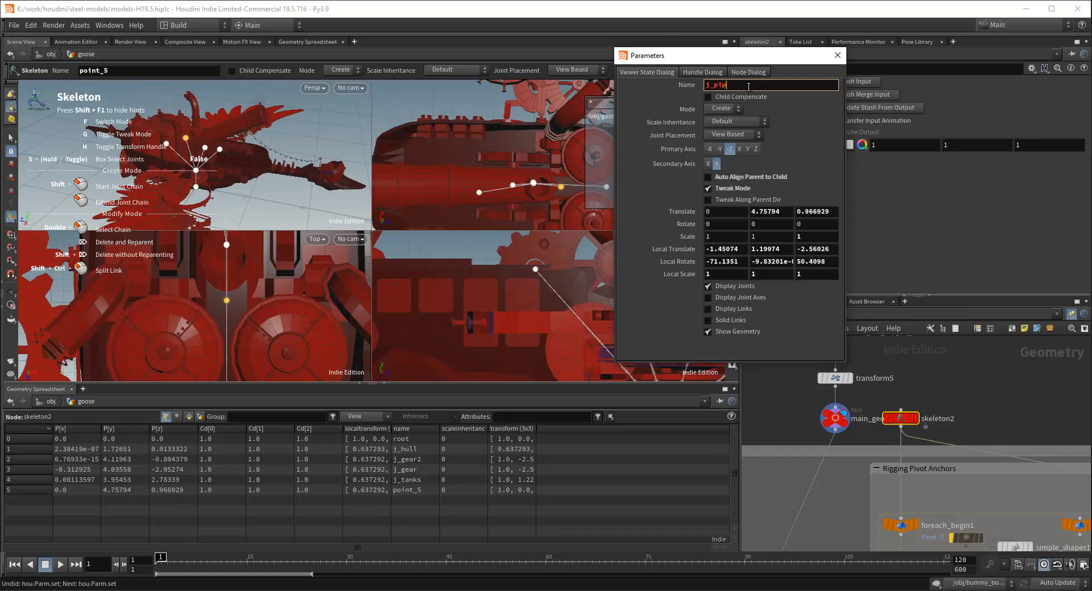
{"action": "type", "text": "es"}
{"action": "key", "text": "Return"}
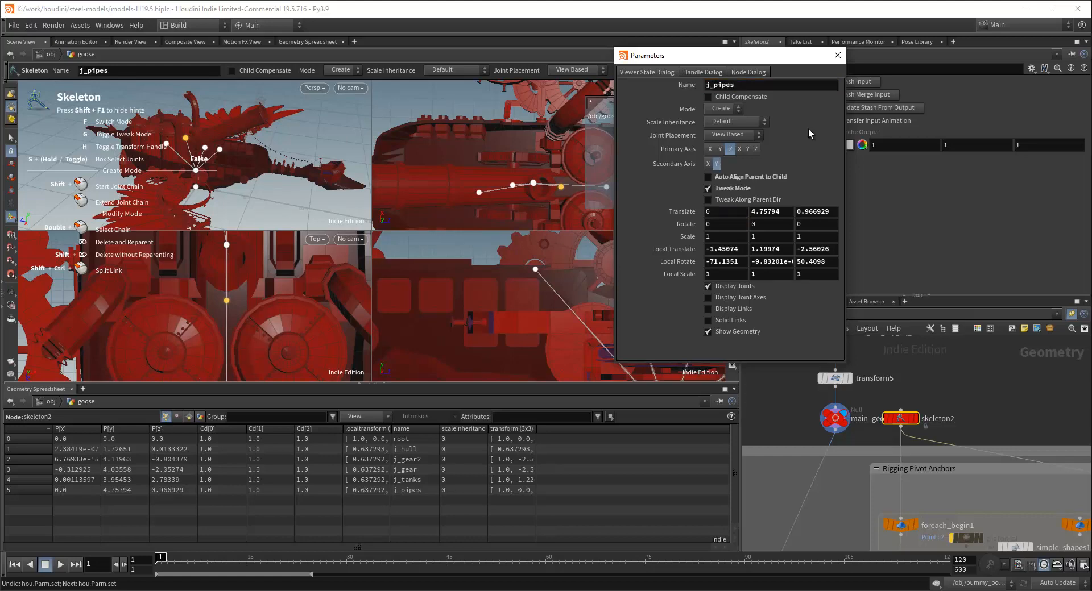
{"action": "left_click", "coordinate": [837, 55]}
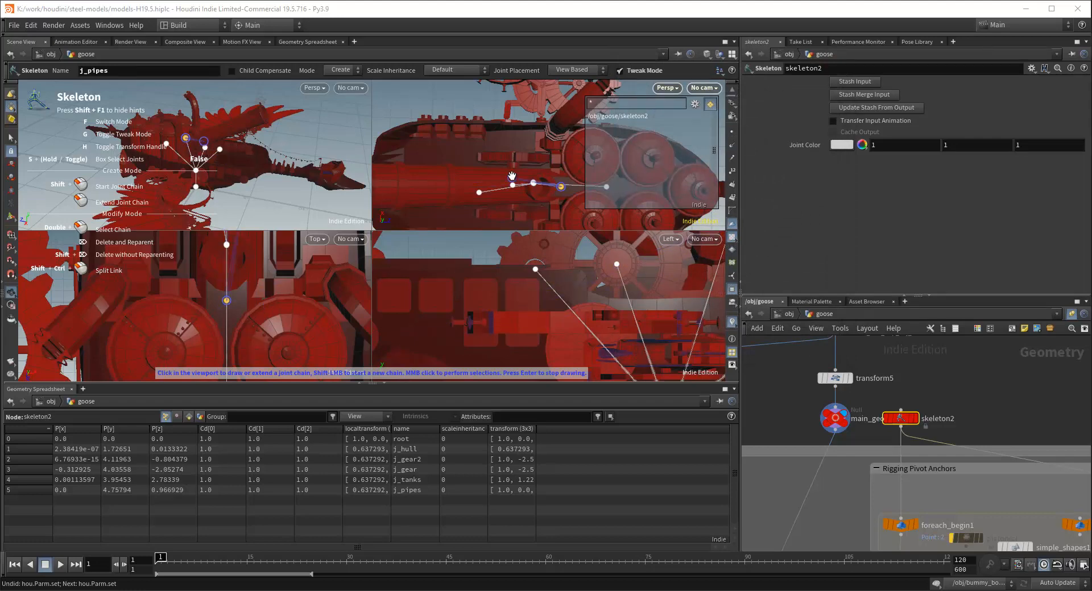
Check the j_pipes joint's placement in perspective and consult the joint assignments in the joint_concepts wrangle again
{"action": "scroll", "coordinate": [511, 177], "scroll_direction": "down", "scroll_amount": 4}
{"action": "mouse_move", "coordinate": [520, 198]}
{"action": "left_mouse_down"}
{"action": "mouse_move", "coordinate": [521, 136]}
{"action": "mouse_move", "coordinate": [529, 195]}
{"action": "mouse_move", "coordinate": [509, 183]}
{"action": "left_mouse_up"}
{"action": "scroll", "coordinate": [528, 190], "scroll_direction": "up", "scroll_amount": 10}
{"action": "scroll", "coordinate": [522, 190], "scroll_direction": "down", "scroll_amount": 5}
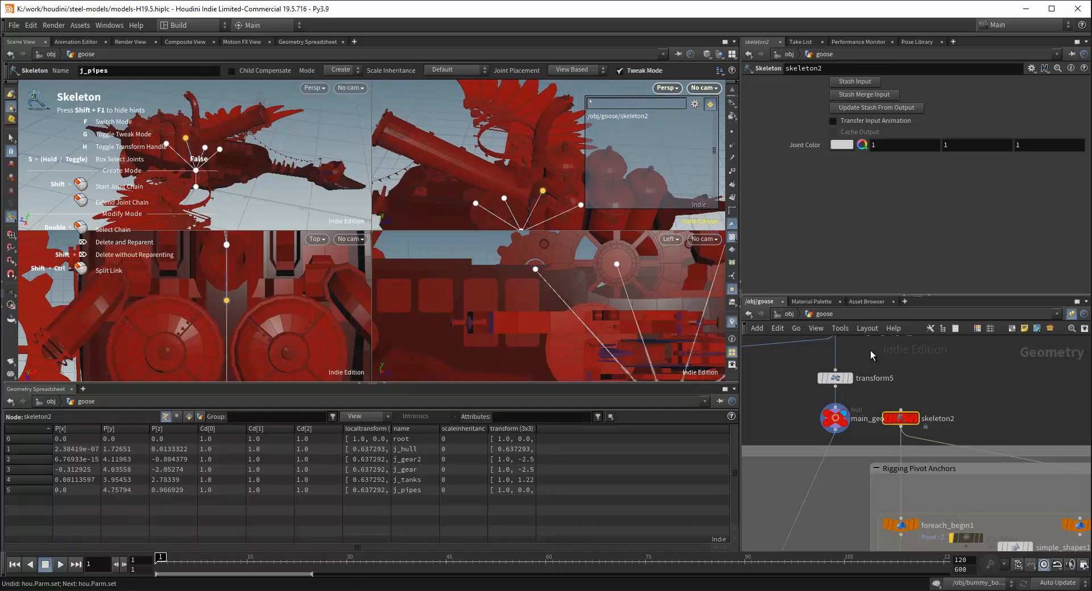
{"action": "scroll", "coordinate": [909, 364], "scroll_direction": "down", "scroll_amount": 6}
{"action": "middle_click_drag", "start_coordinate": [796, 407], "coordinate": [943, 415]}
{"action": "scroll", "coordinate": [796, 410], "scroll_direction": "up", "scroll_amount": 8}
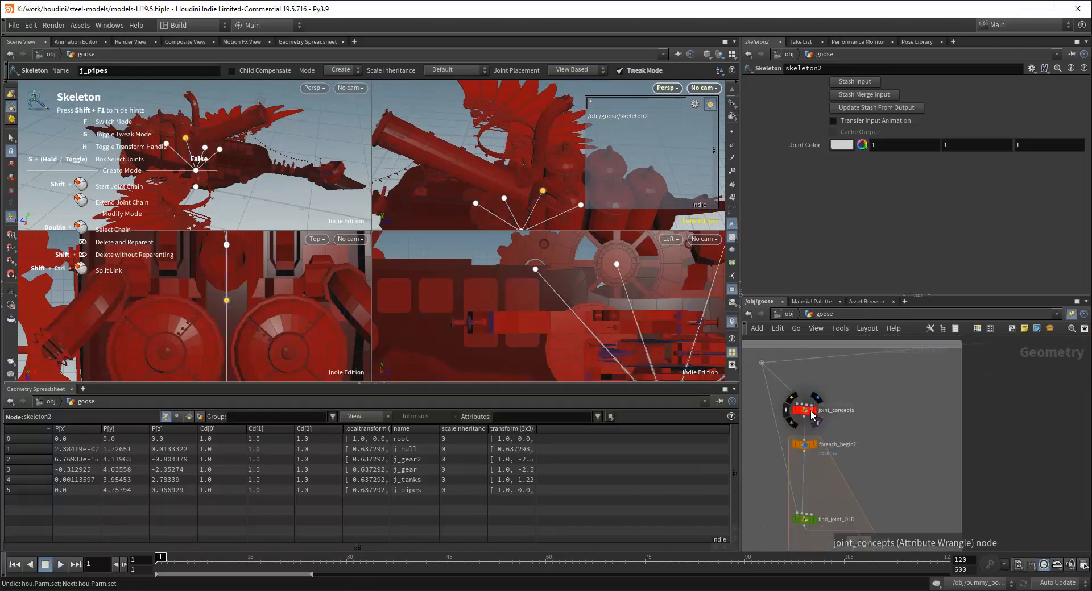
{"action": "left_click", "coordinate": [800, 409]}
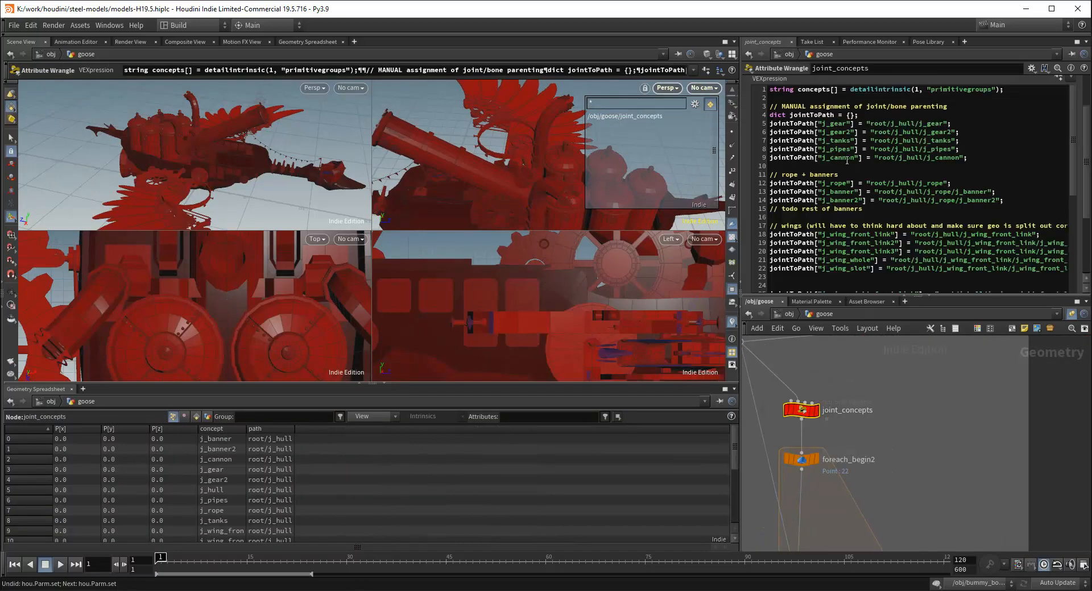
Return from the joint_concepts wrangle to the skeleton2 node and resume editing its joints in the viewport
{"action": "scroll", "coordinate": [998, 414], "scroll_direction": "down", "scroll_amount": 4}
{"action": "middle_click_drag", "start_coordinate": [998, 414], "coordinate": [836, 410]}
{"action": "middle_click_drag", "start_coordinate": [1057, 378], "coordinate": [810, 411]}
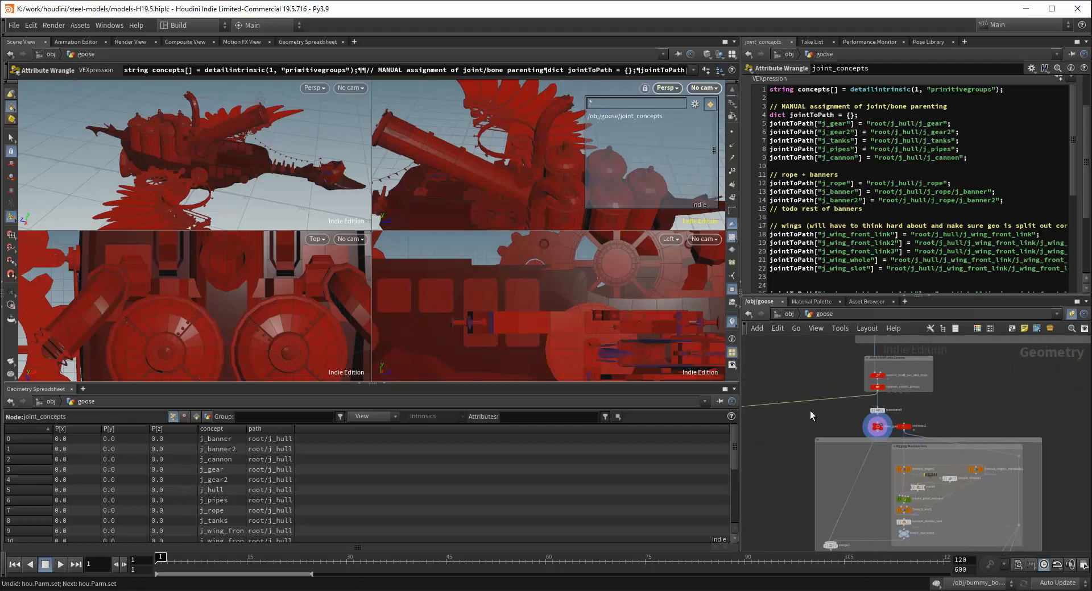
{"action": "scroll", "coordinate": [882, 411], "scroll_direction": "up", "scroll_amount": 7}
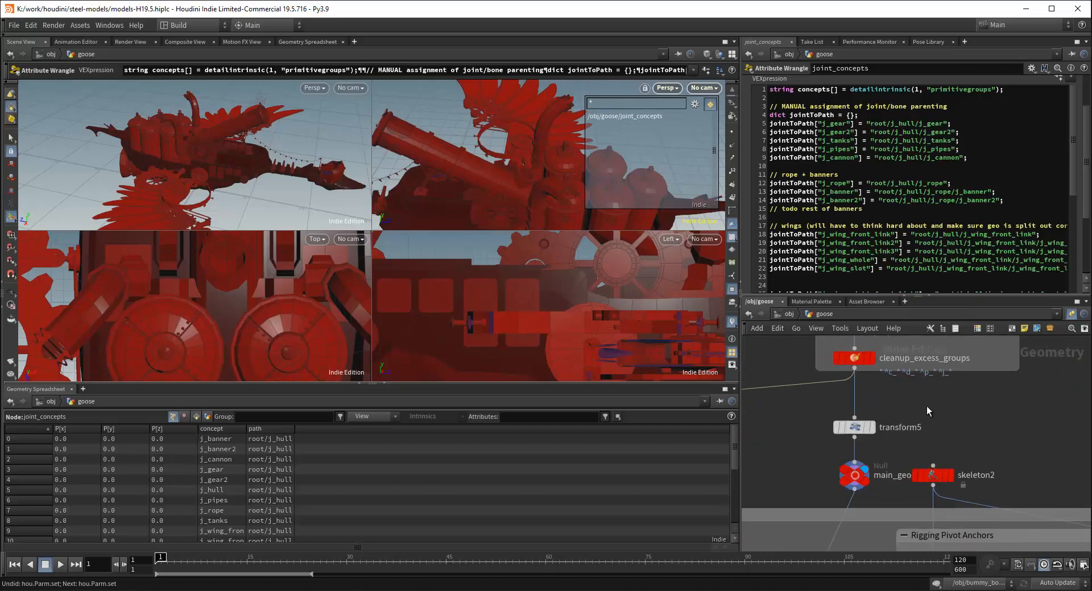
{"action": "middle_click_drag", "start_coordinate": [927, 407], "coordinate": [951, 399]}
{"action": "middle_click_drag", "start_coordinate": [981, 438], "coordinate": [930, 396]}
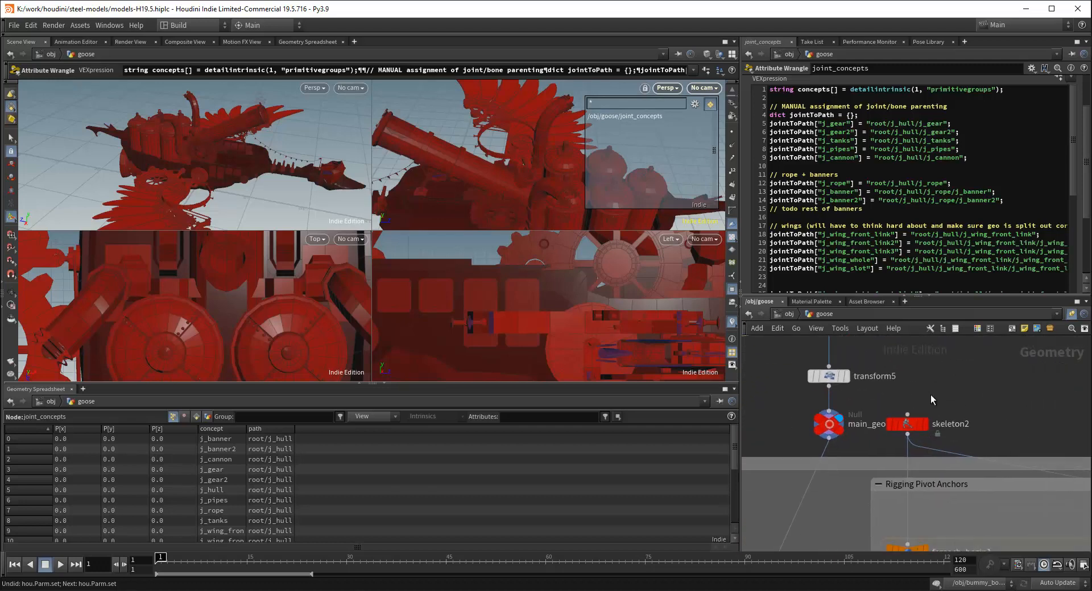
{"action": "left_click", "coordinate": [910, 425]}
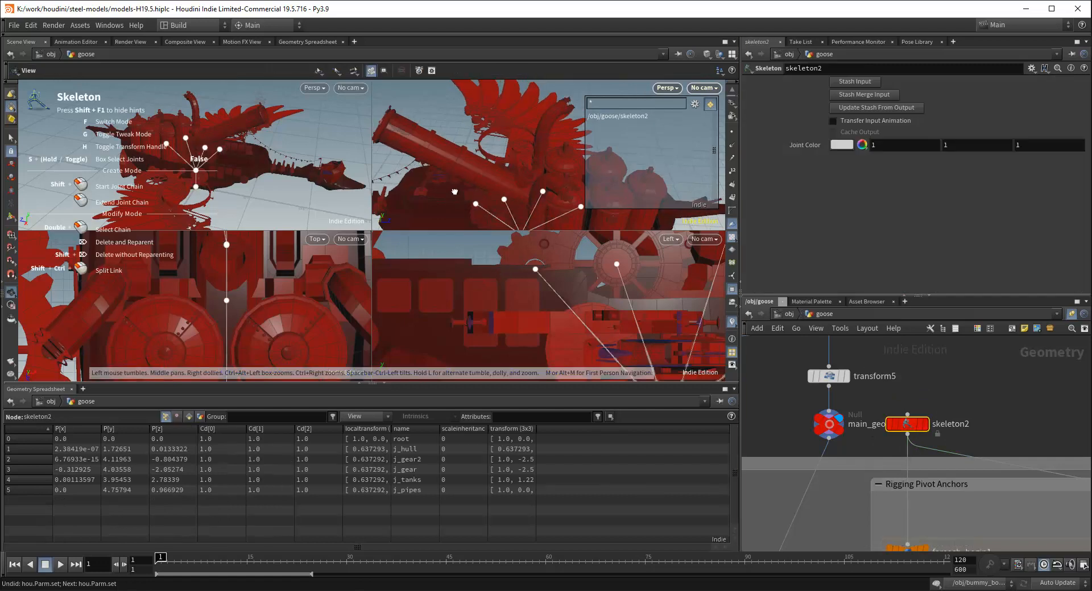
{"action": "key", "text": "Return"}
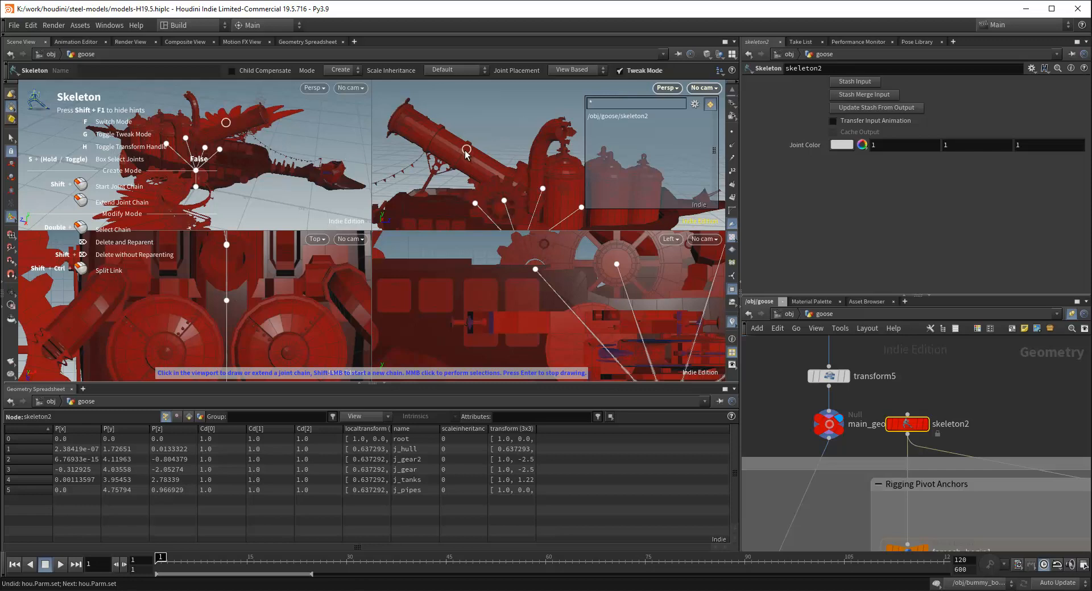
Select the j_gear2 joint and set its Rotate values to 0 on all three axes
{"action": "left_click_drag", "start_coordinate": [466, 155], "coordinate": [512, 185], "text": "alt"}
{"action": "middle_click_drag", "start_coordinate": [512, 185], "coordinate": [529, 142], "text": "alt"}
{"action": "left_click_drag", "start_coordinate": [528, 142], "coordinate": [491, 149], "text": "alt"}
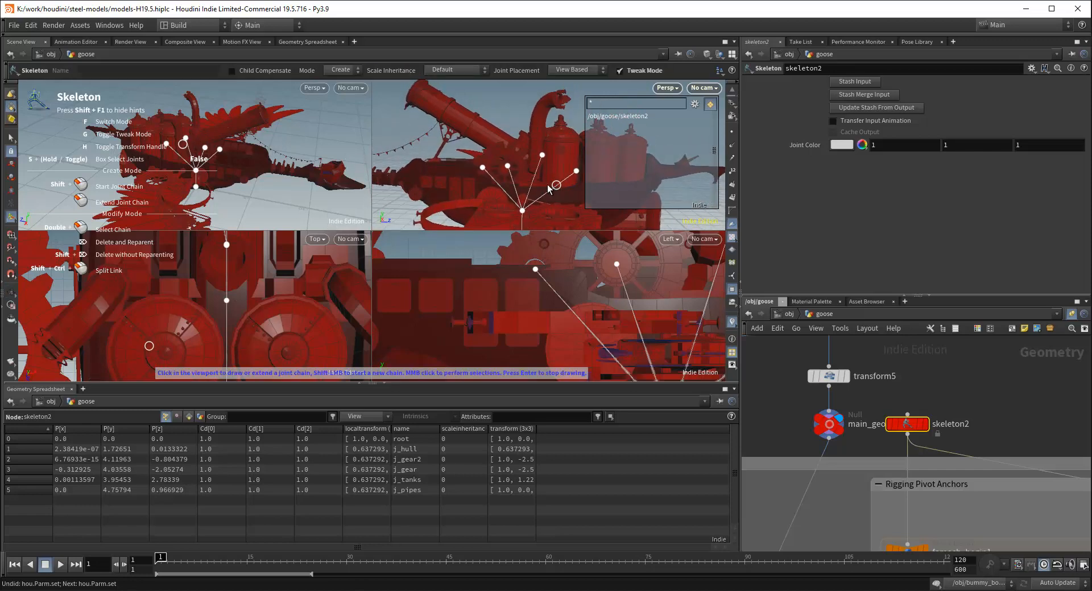
{"action": "left_click_drag", "start_coordinate": [536, 189], "coordinate": [532, 142], "text": "alt"}
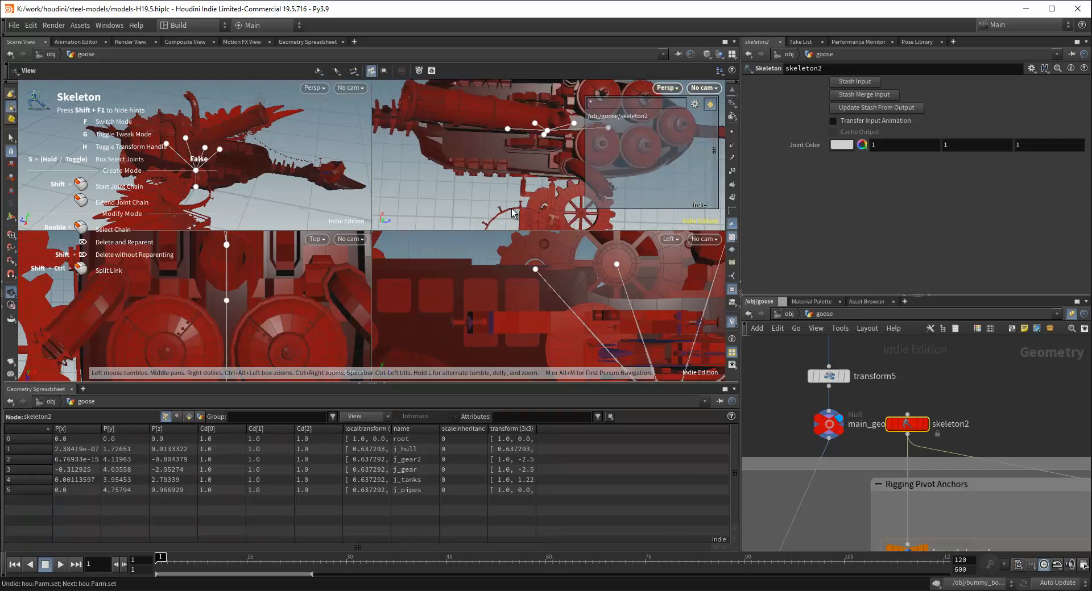
{"action": "left_click", "coordinate": [535, 124]}
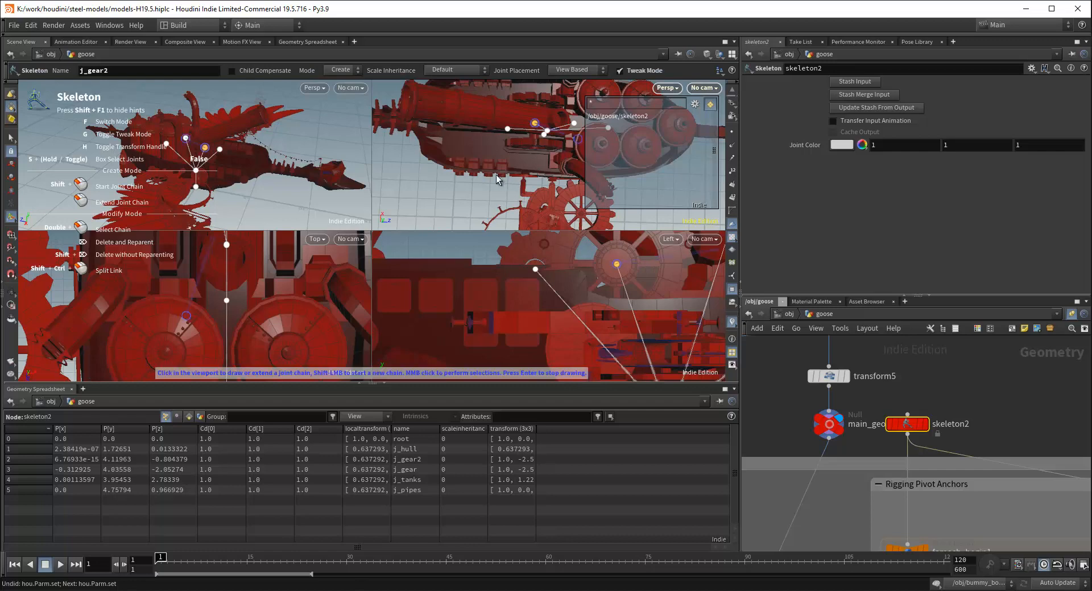
{"action": "key", "text": "p"}
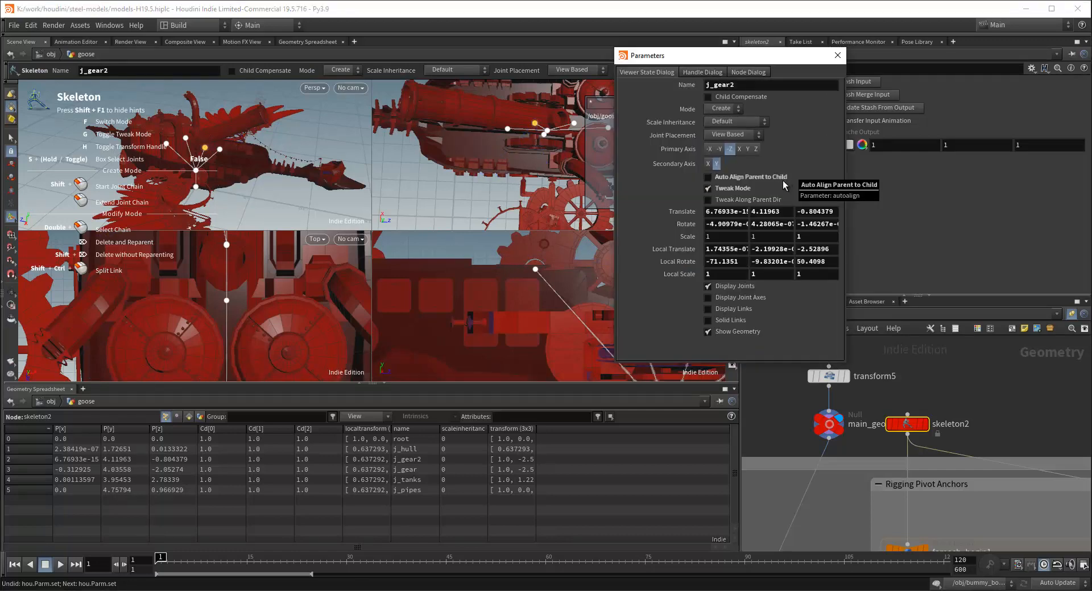
{"action": "left_click", "coordinate": [735, 226]}
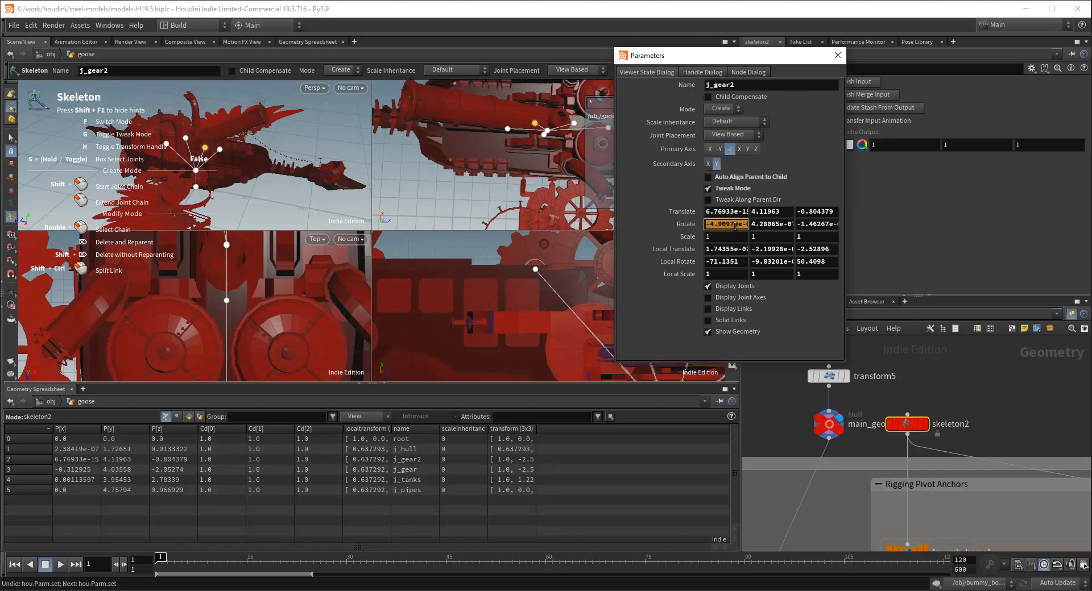
{"action": "type", "text": "0"}
{"action": "key", "text": "Tab"}
{"action": "type", "text": "0"}
{"action": "key", "text": "Tab"}
{"action": "type", "text": "0"}
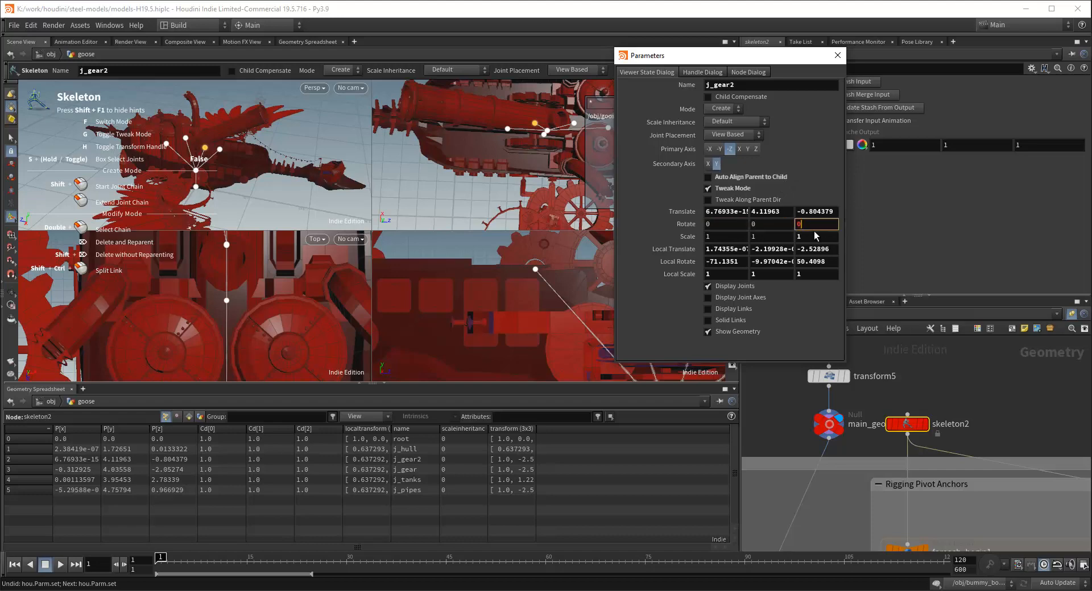
Try shifting the j_gear2 joint to Translate Z -1.30438, and undo the change
{"action": "left_click", "coordinate": [819, 212]}
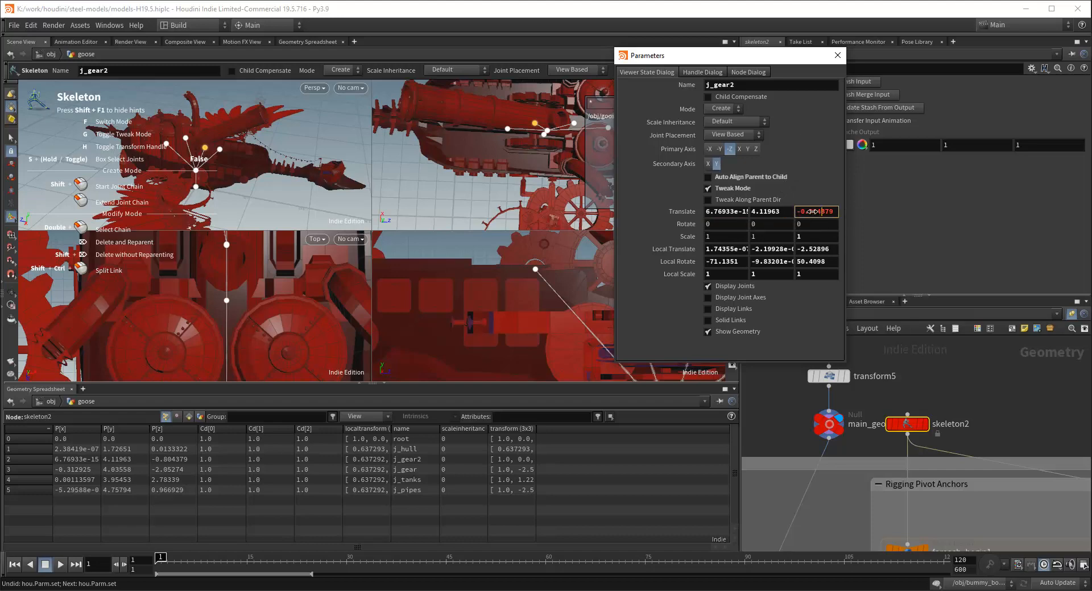
{"action": "mouse_move", "coordinate": [813, 212]}
{"action": "middle_mouse_down"}
{"action": "mouse_move", "coordinate": [777, 216]}
{"action": "mouse_move", "coordinate": [817, 215]}
{"action": "middle_mouse_up"}
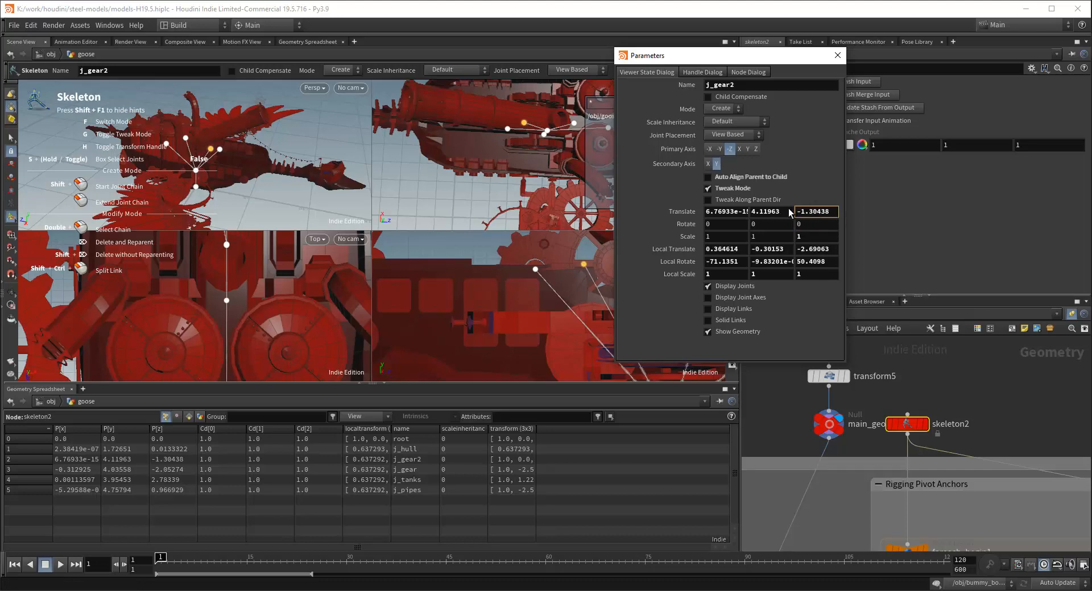
{"action": "left_click", "coordinate": [762, 225]}
{"action": "left_click", "coordinate": [889, 229]}
{"action": "key", "text": "ctrl+z"}
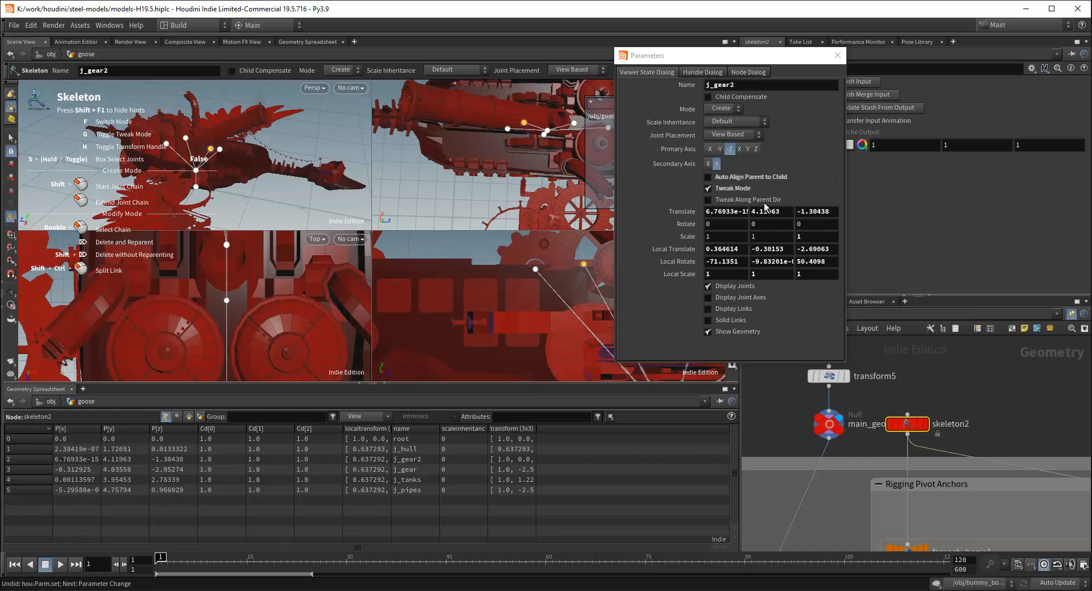
{"action": "key", "text": "ctrl+z"}
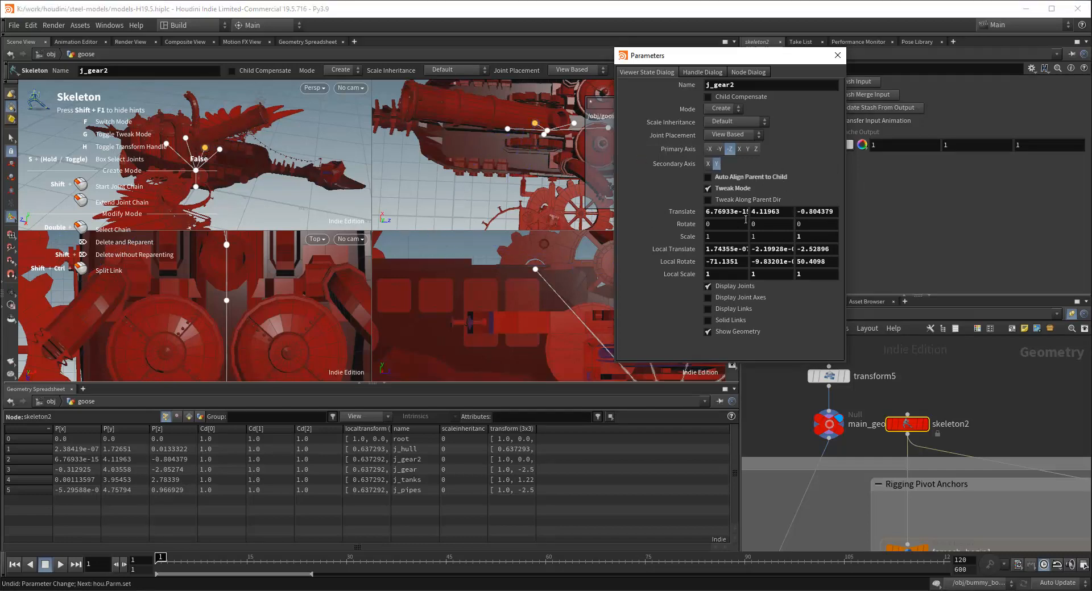
Set the j_gear2 joint's Translate X to -1.18, check its placement in perspective and close the Parameters window
{"action": "left_click", "coordinate": [759, 211]}
{"action": "middle_click", "coordinate": [771, 211]}
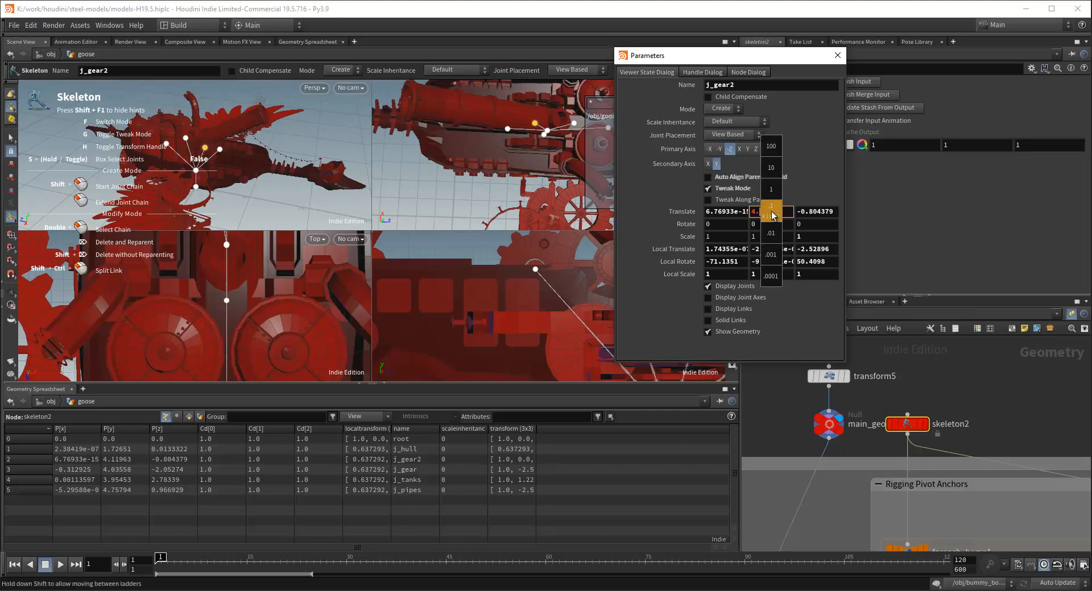
{"action": "middle_click_drag", "start_coordinate": [729, 210], "coordinate": [257, 277]}
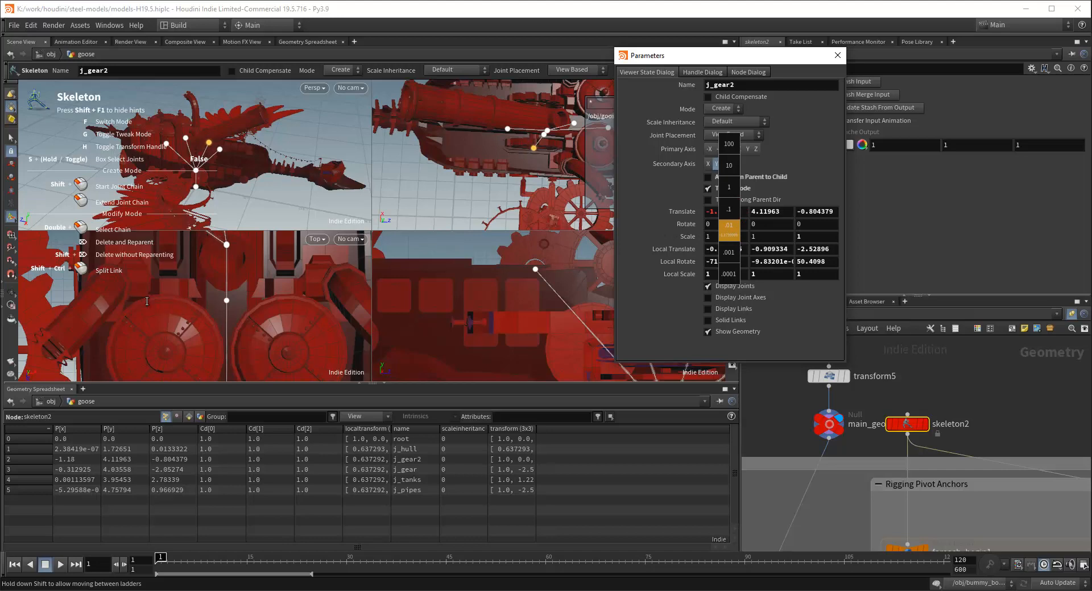
{"action": "key", "text": "Escape"}
{"action": "mouse_move", "coordinate": [521, 169]}
{"action": "left_mouse_down"}
{"action": "mouse_move", "coordinate": [534, 88]}
{"action": "mouse_move", "coordinate": [503, 172]}
{"action": "mouse_move", "coordinate": [534, 169]}
{"action": "mouse_move", "coordinate": [537, 210]}
{"action": "mouse_move", "coordinate": [565, 122]}
{"action": "mouse_move", "coordinate": [542, 132]}
{"action": "mouse_move", "coordinate": [519, 123]}
{"action": "mouse_move", "coordinate": [538, 157]}
{"action": "left_mouse_up"}
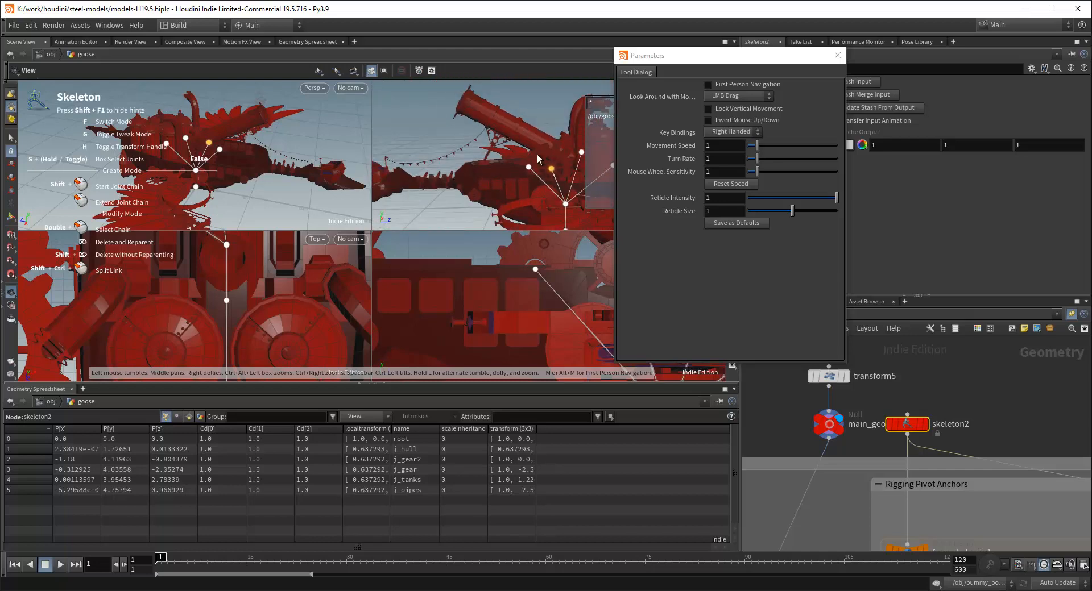
{"action": "key", "text": "Return"}
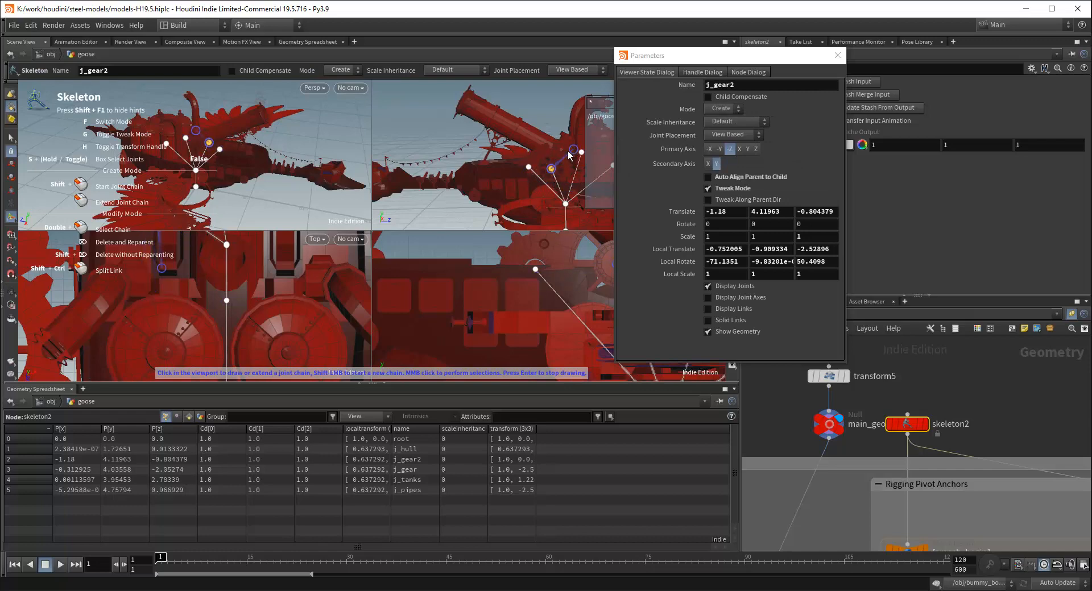
{"action": "key", "text": "Escape"}
{"action": "left_click_drag", "start_coordinate": [563, 154], "coordinate": [522, 179]}
{"action": "key", "text": "Escape"}
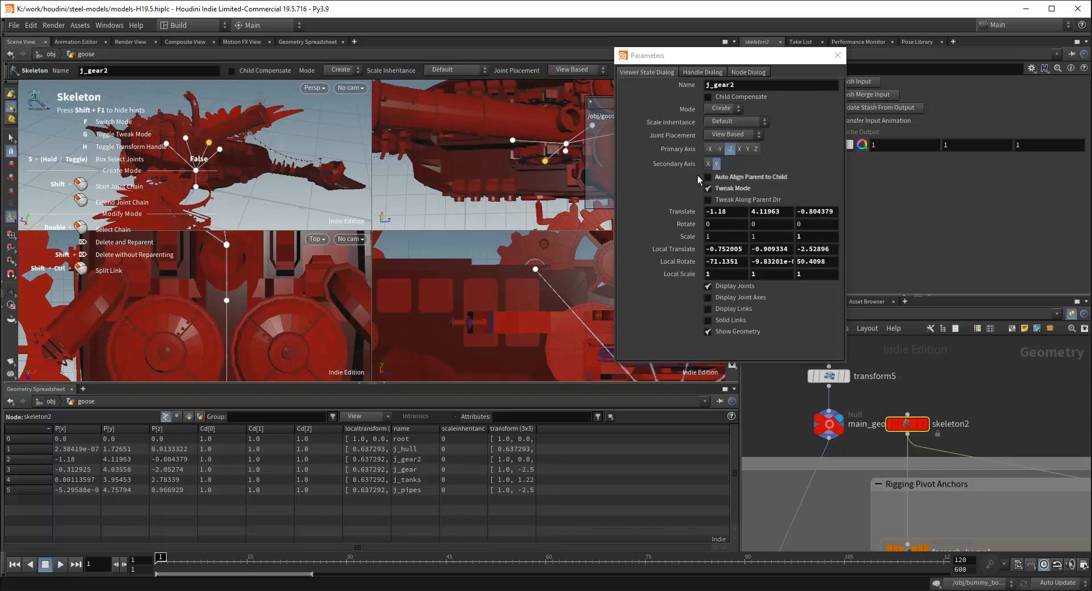
{"action": "scroll", "coordinate": [910, 357], "scroll_direction": "down", "scroll_amount": 2}
{"action": "left_click", "coordinate": [834, 57]}
Look up the remaining joint assignments in the joint_concepts wrangle and reopen the skeleton2 node
{"action": "scroll", "coordinate": [790, 386], "scroll_direction": "down", "scroll_amount": 3}
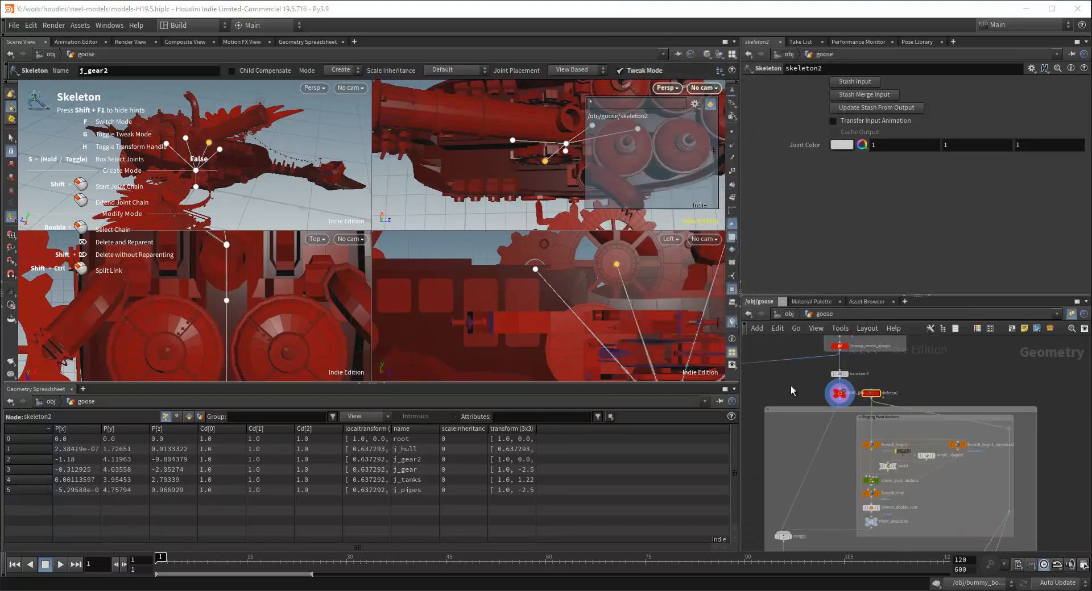
{"action": "middle_click_drag", "start_coordinate": [790, 385], "coordinate": [1083, 342]}
{"action": "middle_click_drag", "start_coordinate": [867, 377], "coordinate": [1073, 397]}
{"action": "scroll", "coordinate": [880, 408], "scroll_direction": "up", "scroll_amount": 2}
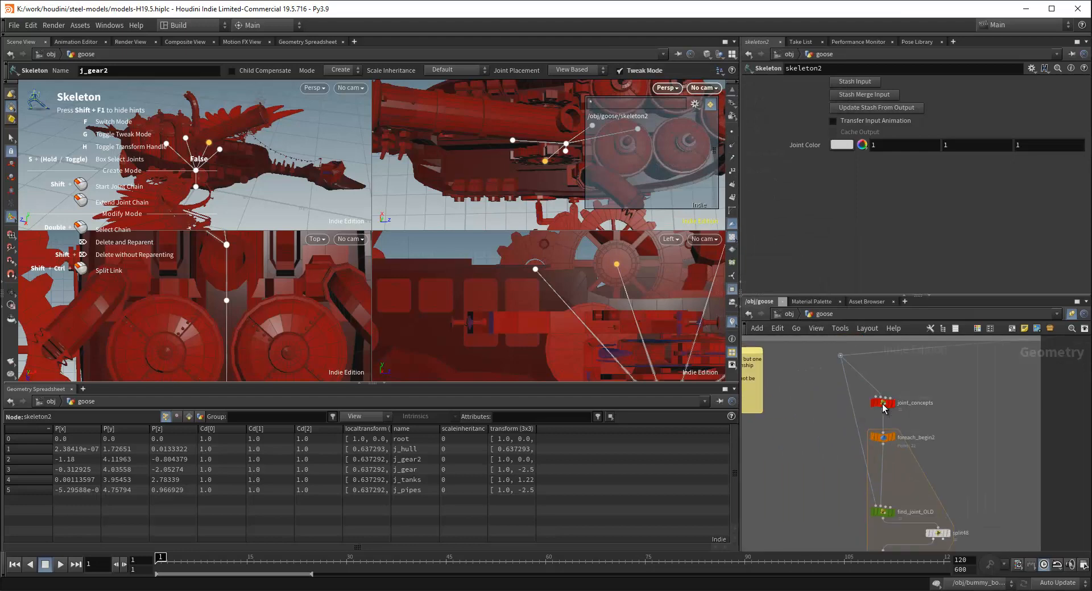
{"action": "left_click", "coordinate": [882, 405]}
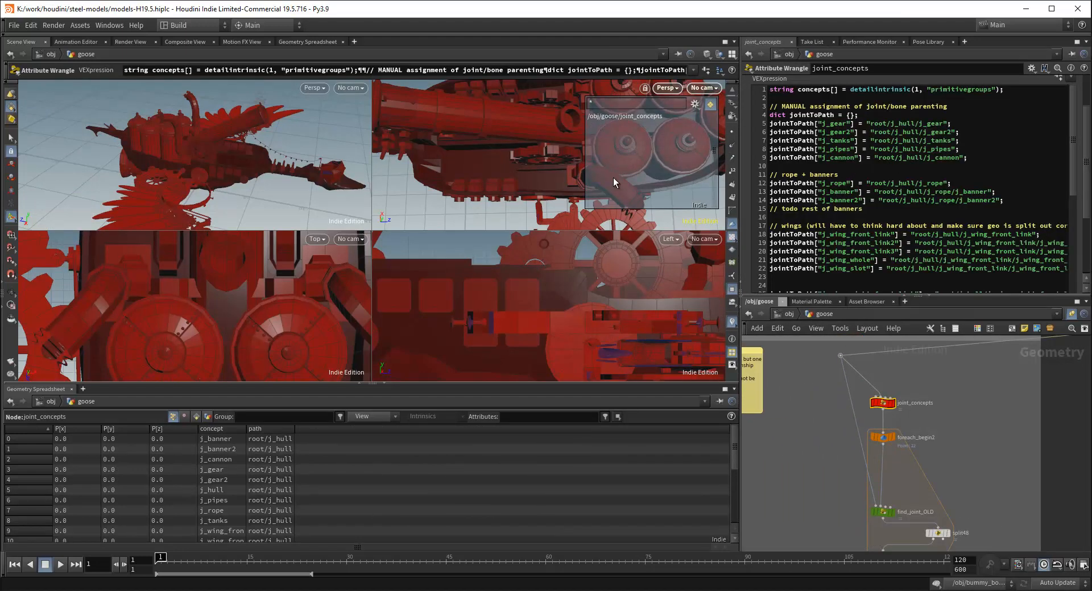
{"action": "scroll", "coordinate": [944, 430], "scroll_direction": "down", "scroll_amount": 3}
{"action": "middle_click_drag", "start_coordinate": [1001, 432], "coordinate": [790, 468]}
{"action": "scroll", "coordinate": [910, 429], "scroll_direction": "up", "scroll_amount": 3}
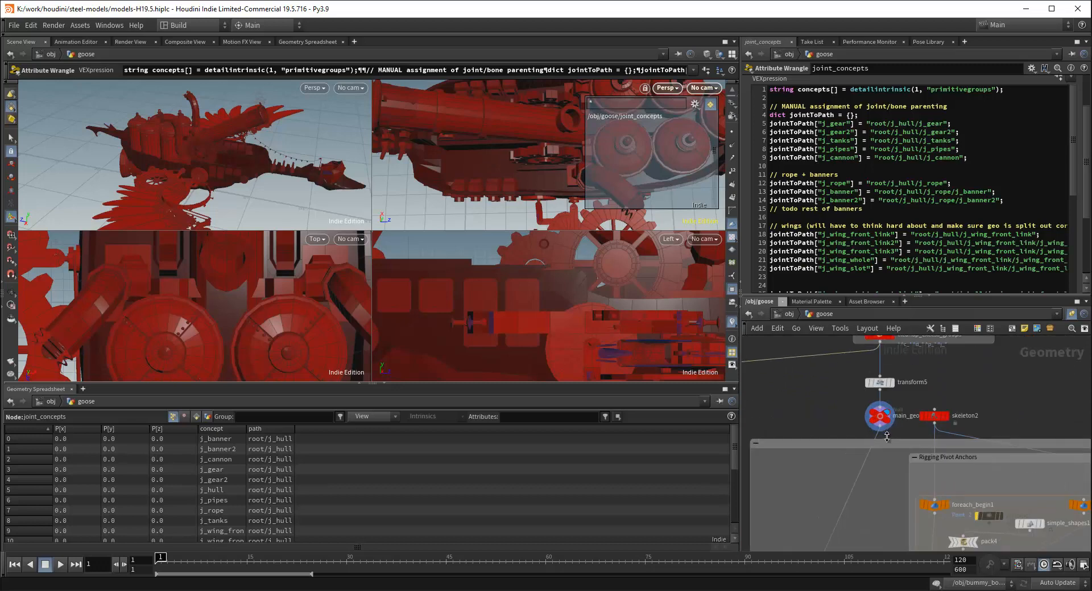
{"action": "left_click", "coordinate": [933, 415]}
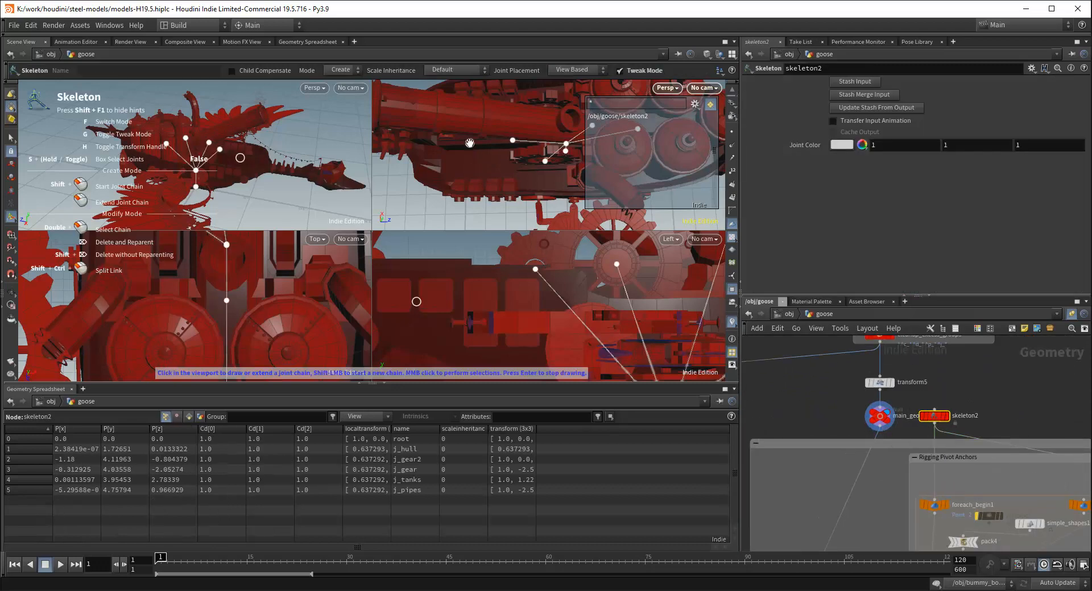
Extend a new joint from j_gear2 onto the model's centreline in the Top view, at about X 0, Y 5.71, Z -0.83
{"action": "middle_click_drag", "start_coordinate": [510, 151], "coordinate": [503, 169]}
{"action": "scroll", "coordinate": [503, 170], "scroll_direction": "up", "scroll_amount": 4}
{"action": "left_click_drag", "start_coordinate": [504, 169], "coordinate": [512, 197]}
{"action": "left_click", "coordinate": [533, 209]}
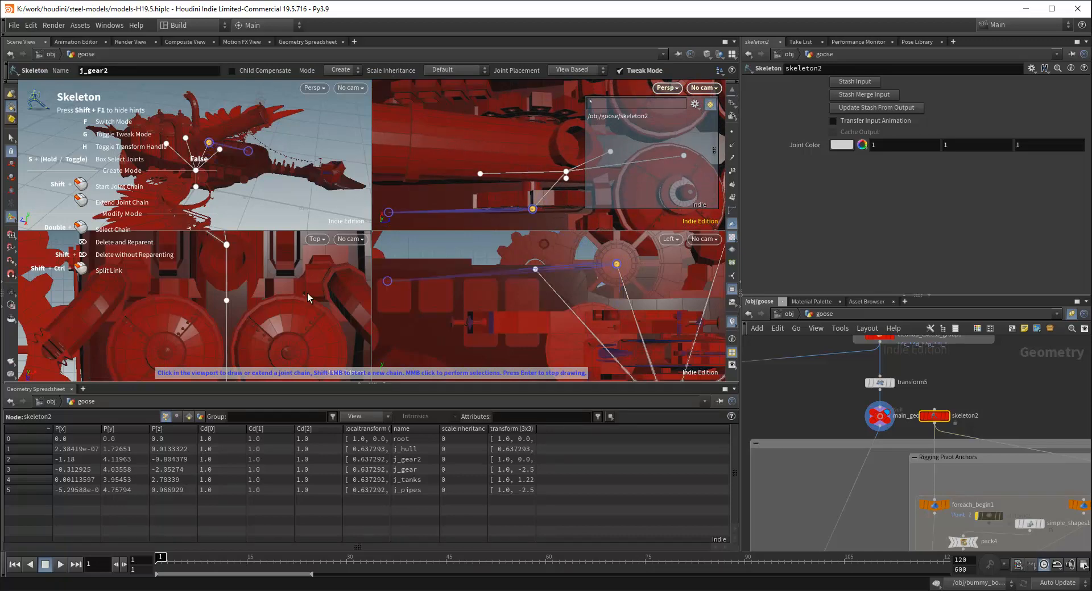
{"action": "scroll", "coordinate": [244, 257], "scroll_direction": "down", "scroll_amount": 3}
{"action": "middle_click_drag", "start_coordinate": [244, 257], "coordinate": [248, 344]}
{"action": "key", "text": "space"}
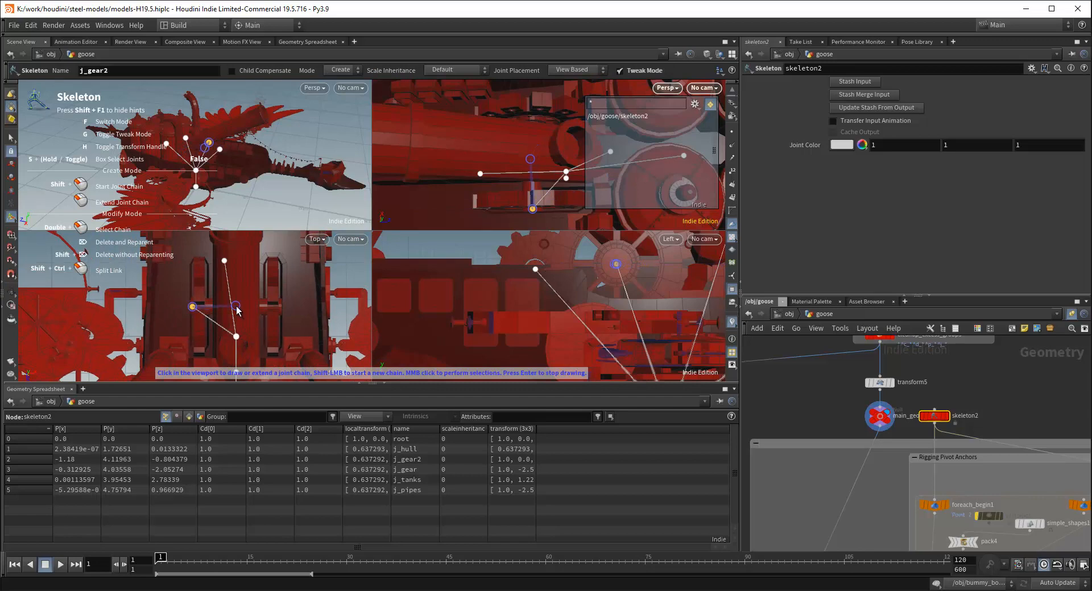
{"action": "left_click", "coordinate": [236, 306]}
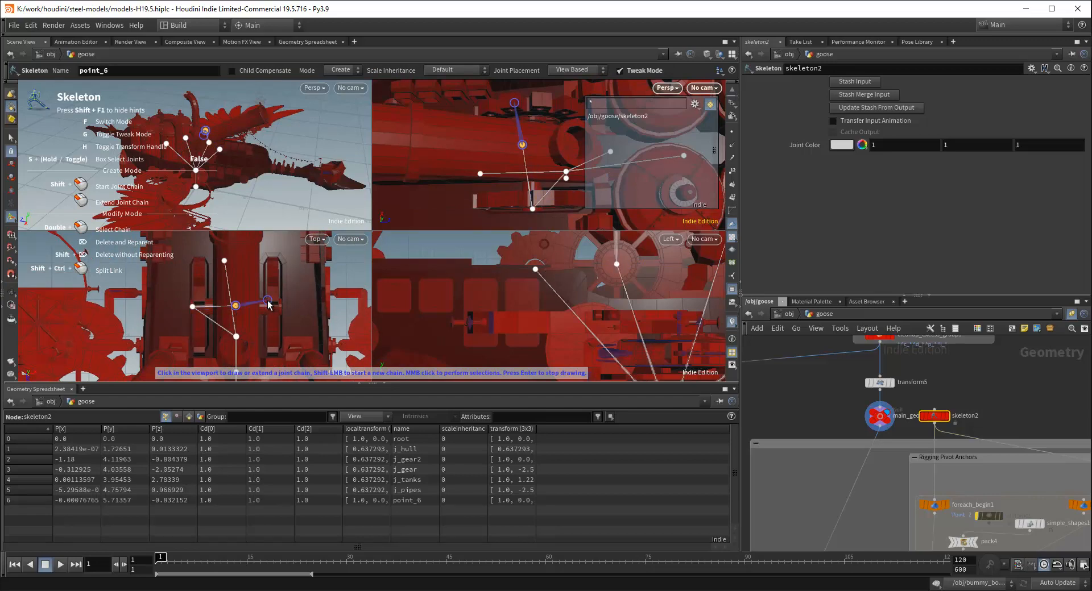
Rename the new joint j_cannon, set its Translate X and all Rotate values to 0, and close the Parameters window
{"action": "key", "text": "p"}
{"action": "double_click", "coordinate": [751, 84]}
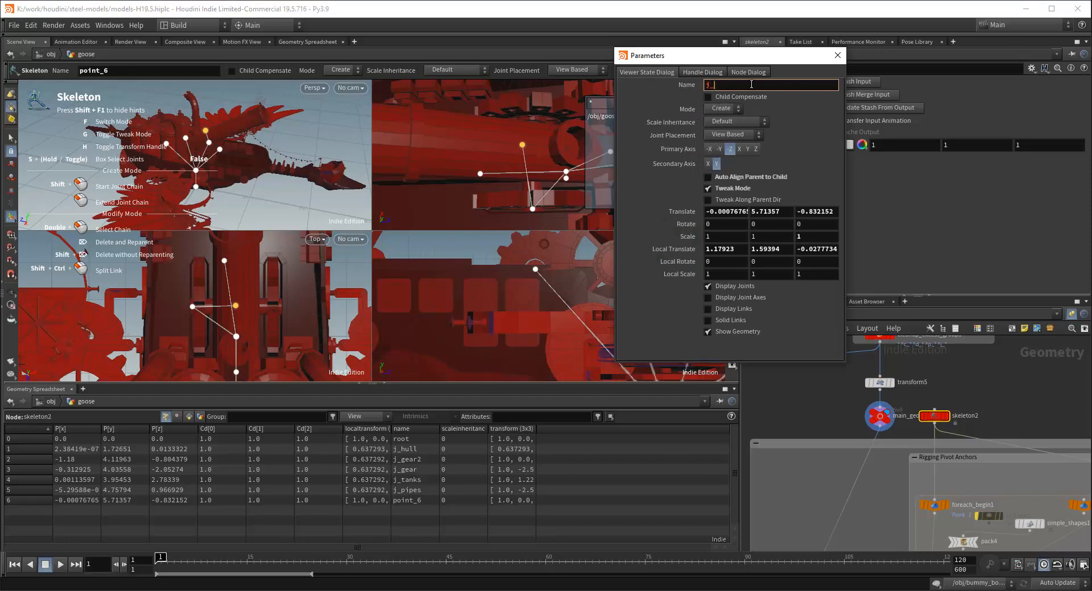
{"action": "key", "text": "Return"}
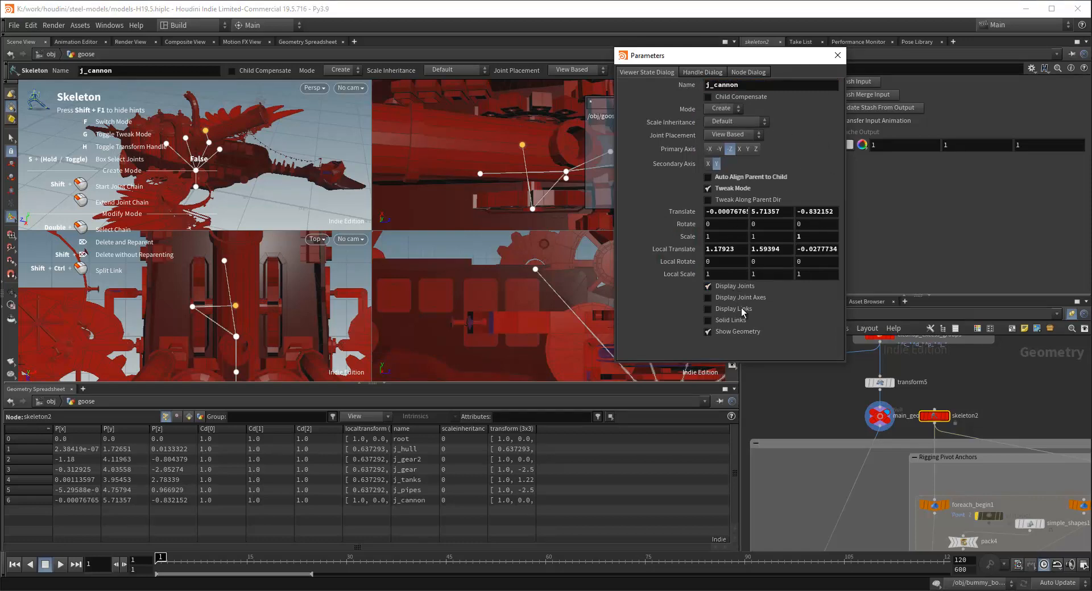
{"action": "left_click", "coordinate": [738, 211]}
{"action": "type", "text": "0"}
{"action": "key", "text": "Return"}
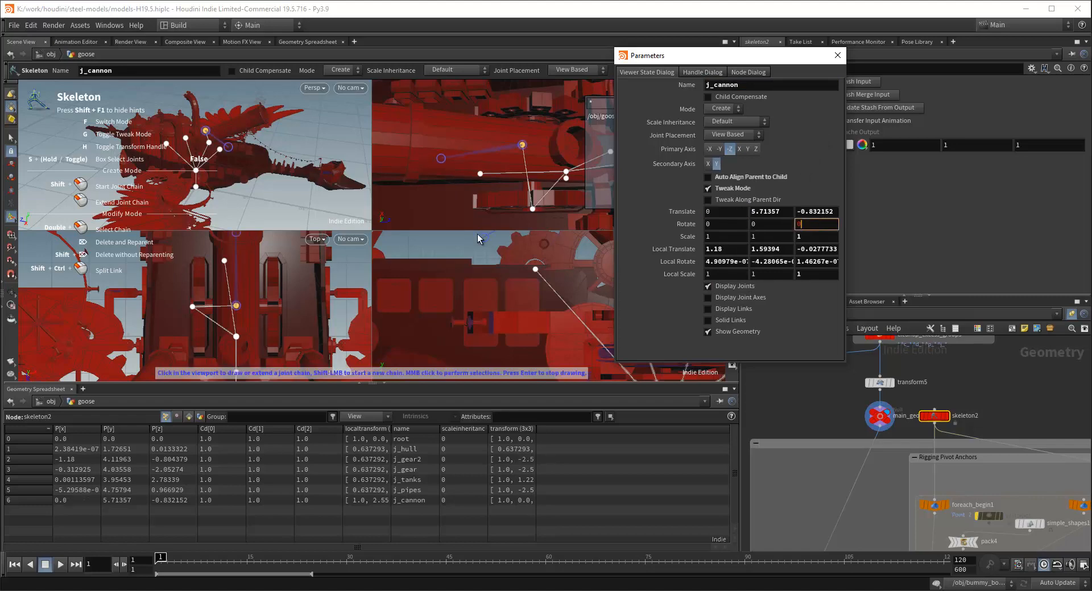
{"action": "left_click", "coordinate": [834, 58]}
Switch the Skeleton tool to Modify mode, undo the pose tweak of the j_gear2 joint and select that joint
{"action": "right_click_drag", "start_coordinate": [530, 136], "coordinate": [506, 190], "text": "alt"}
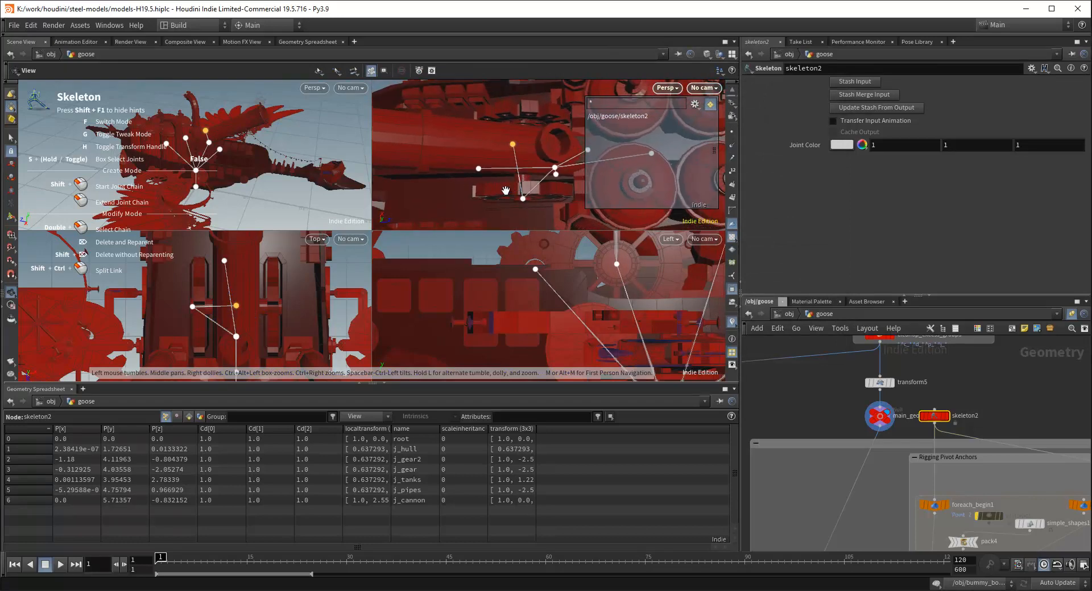
{"action": "mouse_move", "coordinate": [505, 190]}
{"action": "left_mouse_down"}
{"action": "mouse_move", "coordinate": [506, 147]}
{"action": "mouse_move", "coordinate": [572, 127]}
{"action": "mouse_move", "coordinate": [507, 202]}
{"action": "left_mouse_up"}
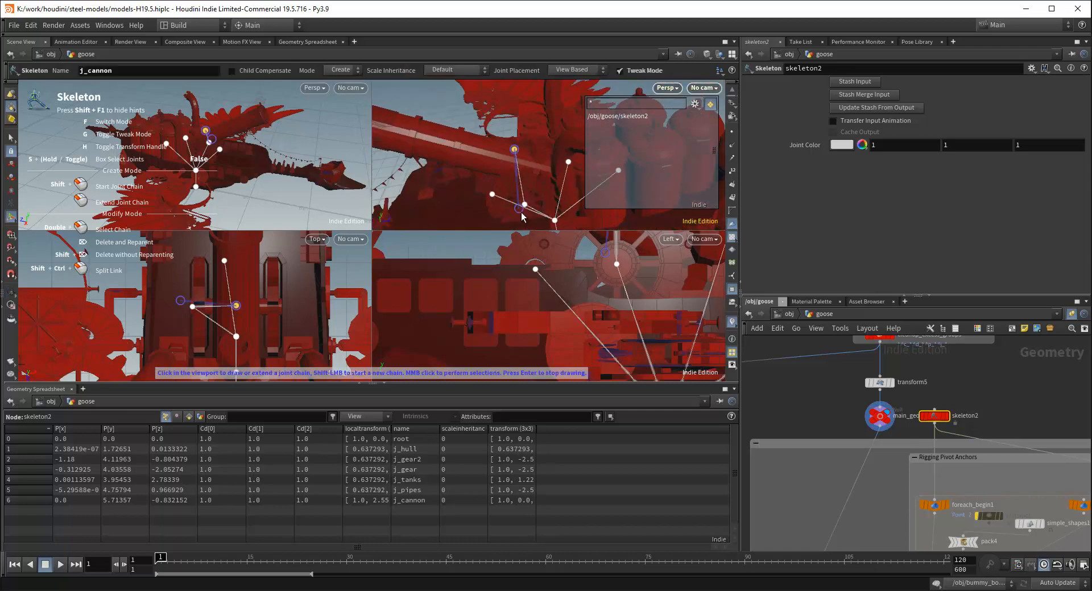
{"action": "left_click", "coordinate": [342, 70]}
{"action": "key", "text": "ctrl+z"}
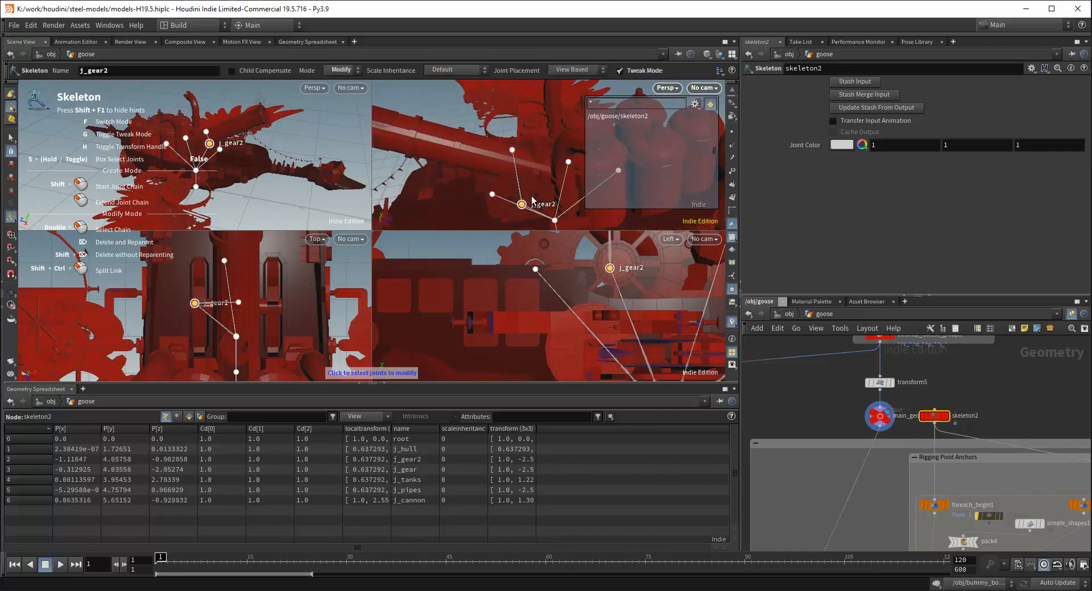
{"action": "left_click", "coordinate": [524, 204]}
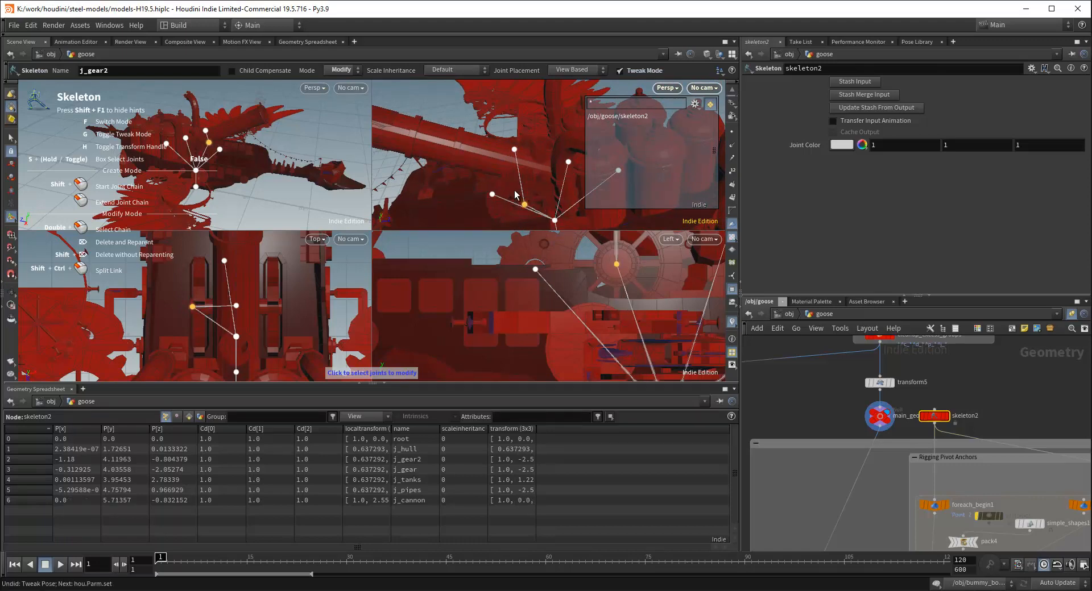
Enable Child Compensate for the j_gear2 joint and set all three of its Rotate values to 0
{"action": "key", "text": "p"}
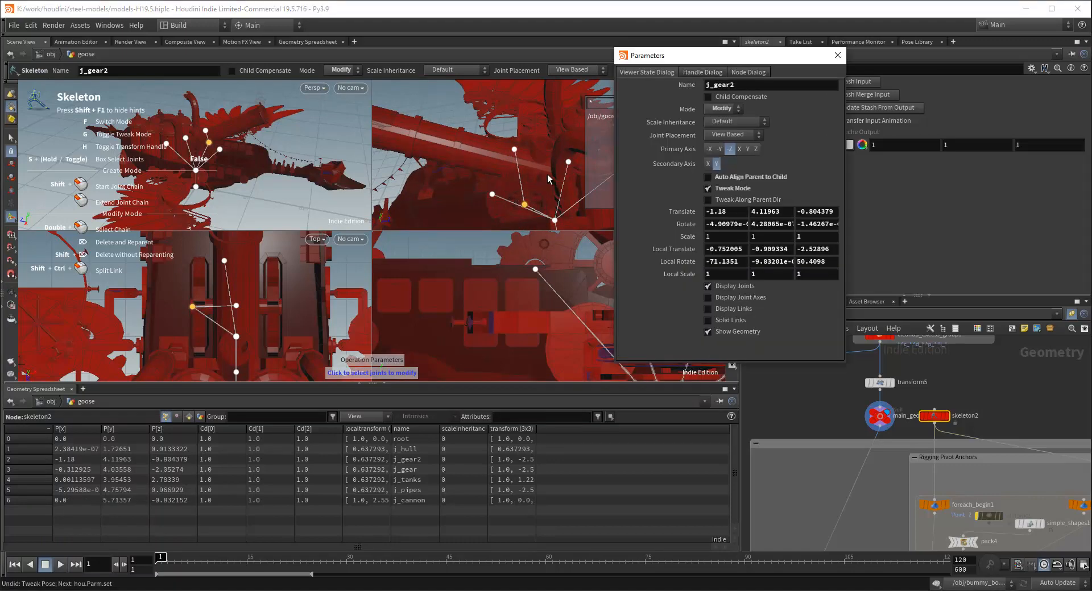
{"action": "left_click", "coordinate": [731, 223]}
{"action": "left_click", "coordinate": [708, 98]}
{"action": "left_click", "coordinate": [727, 225]}
{"action": "type", "text": "0"}
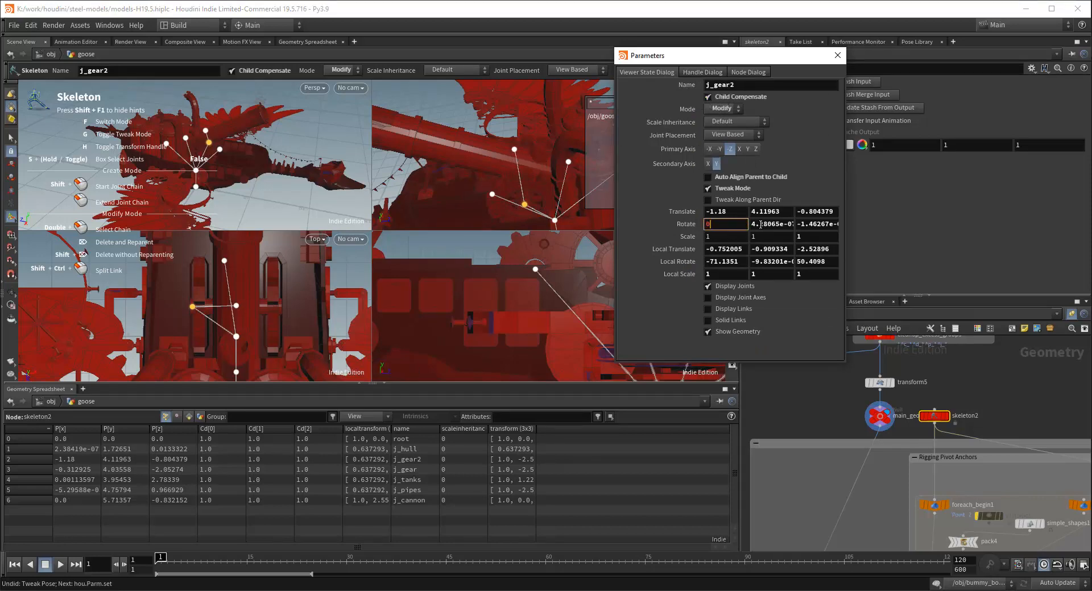
{"action": "left_click", "coordinate": [772, 224]}
{"action": "type", "text": "0"}
{"action": "left_click", "coordinate": [814, 224]}
{"action": "type", "text": "0"}
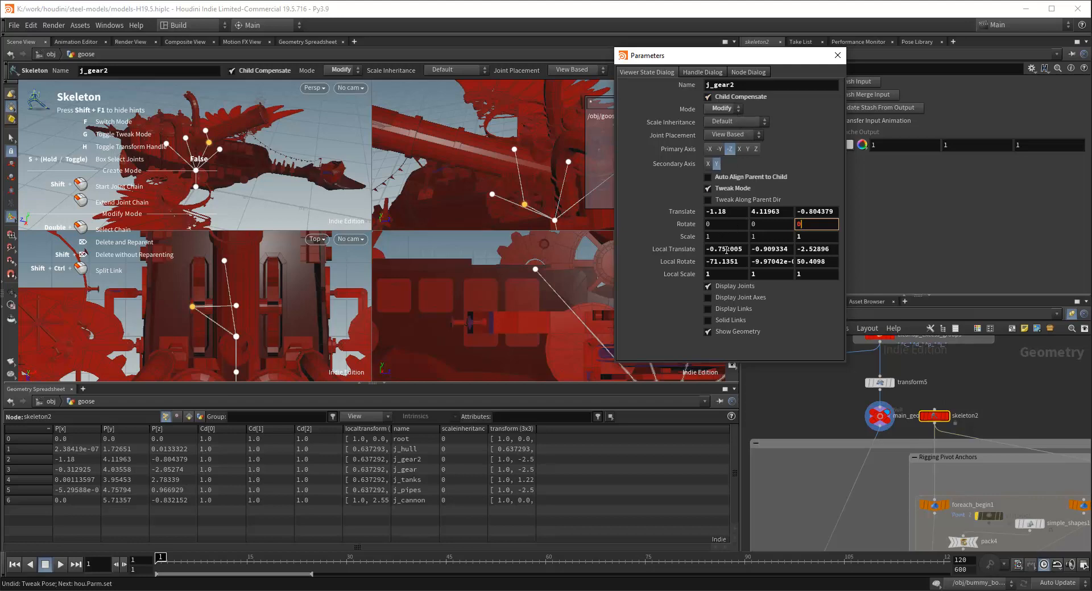
{"action": "left_click", "coordinate": [731, 226]}
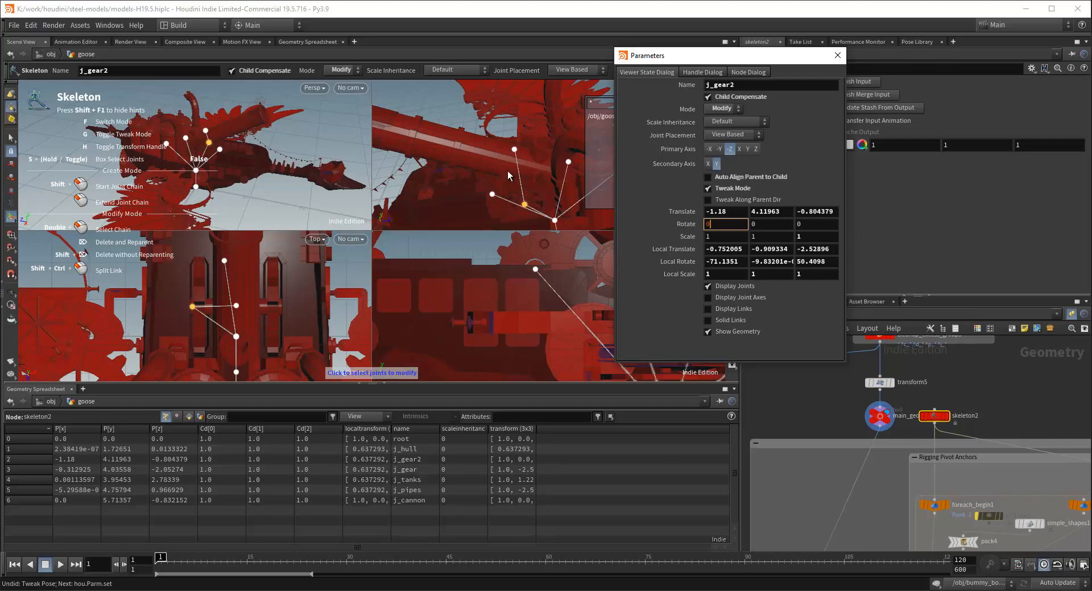
Copy j_gear2's Translate Y value of 4.11963 to the j_cannon joint, then deselect the joint
{"action": "left_click", "coordinate": [503, 176]}
{"action": "left_click_drag", "start_coordinate": [503, 176], "coordinate": [507, 198], "text": "alt"}
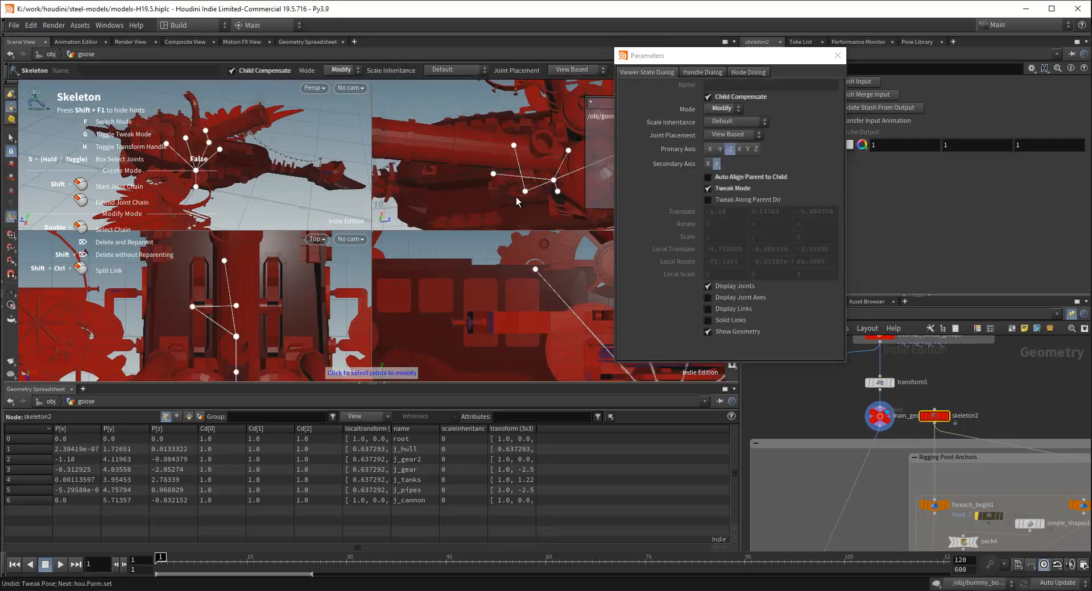
{"action": "left_click", "coordinate": [527, 194]}
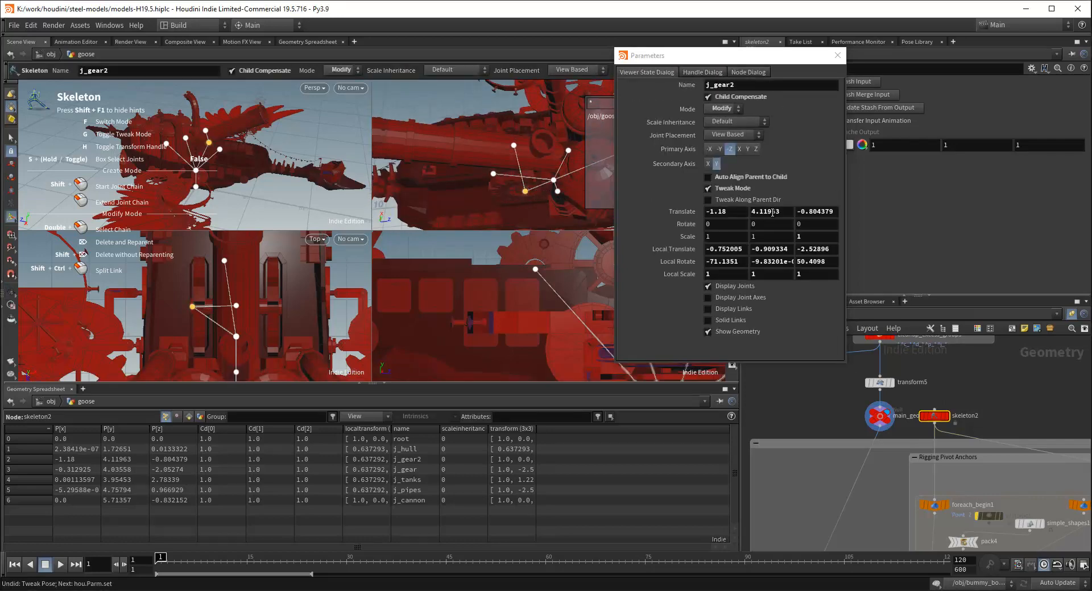
{"action": "left_click", "coordinate": [514, 146]}
{"action": "left_click", "coordinate": [524, 193]}
{"action": "left_click", "coordinate": [768, 210]}
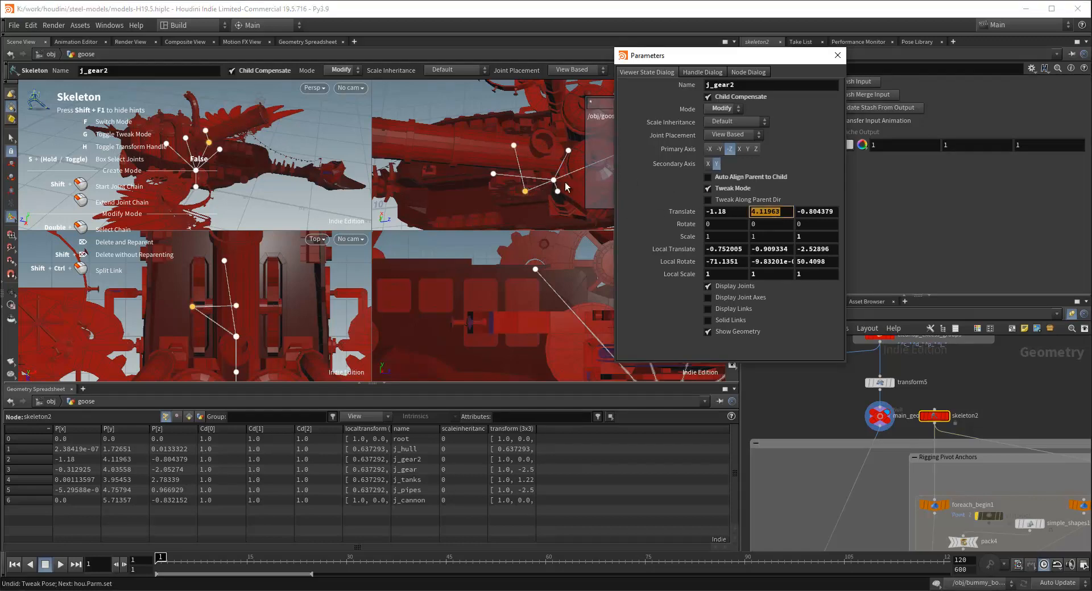
{"action": "left_click", "coordinate": [514, 146]}
{"action": "left_click", "coordinate": [767, 211]}
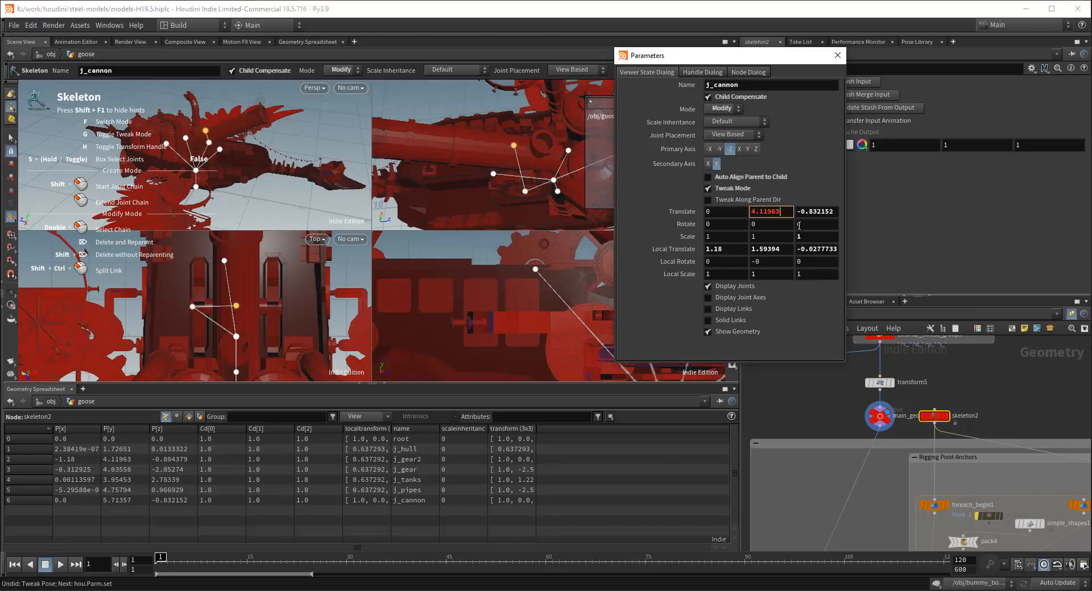
{"action": "key", "text": "Return"}
{"action": "left_click", "coordinate": [501, 198]}
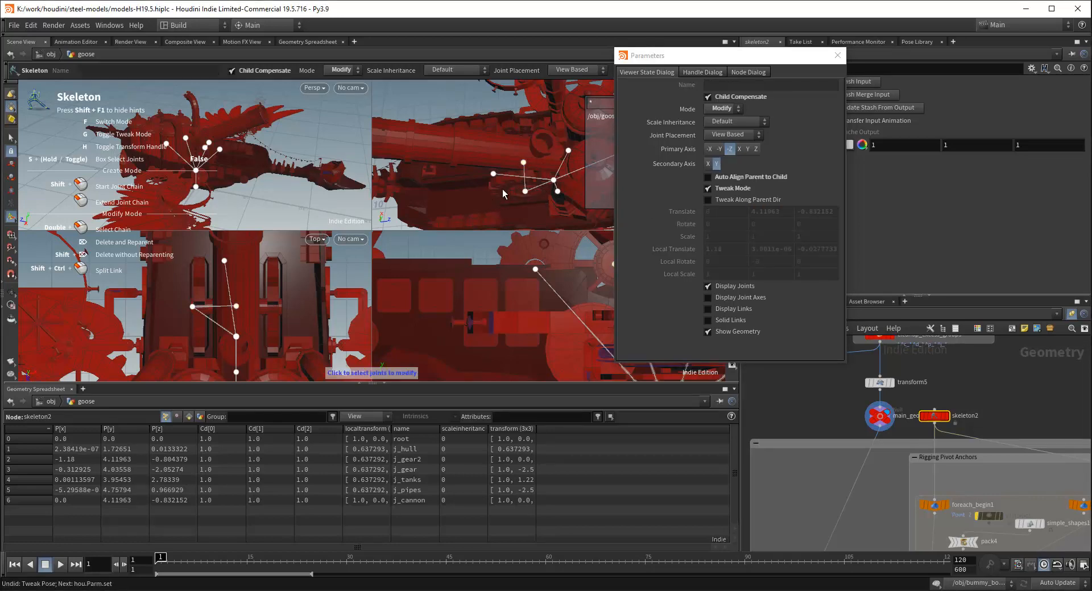
Inspect the cannon, its gears and the surrounding joints from several angles, and close the Parameters window
{"action": "key", "text": "Escape"}
{"action": "left_click_drag", "start_coordinate": [503, 188], "coordinate": [533, 178]}
{"action": "key", "text": "Return"}
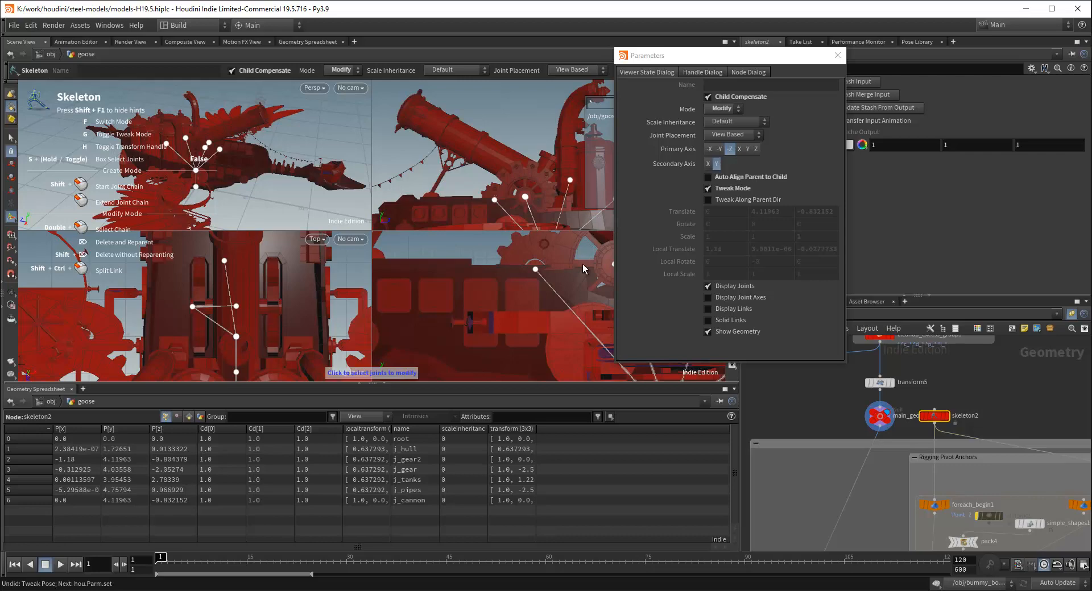
{"action": "left_click_drag", "start_coordinate": [509, 123], "coordinate": [492, 148], "text": "alt"}
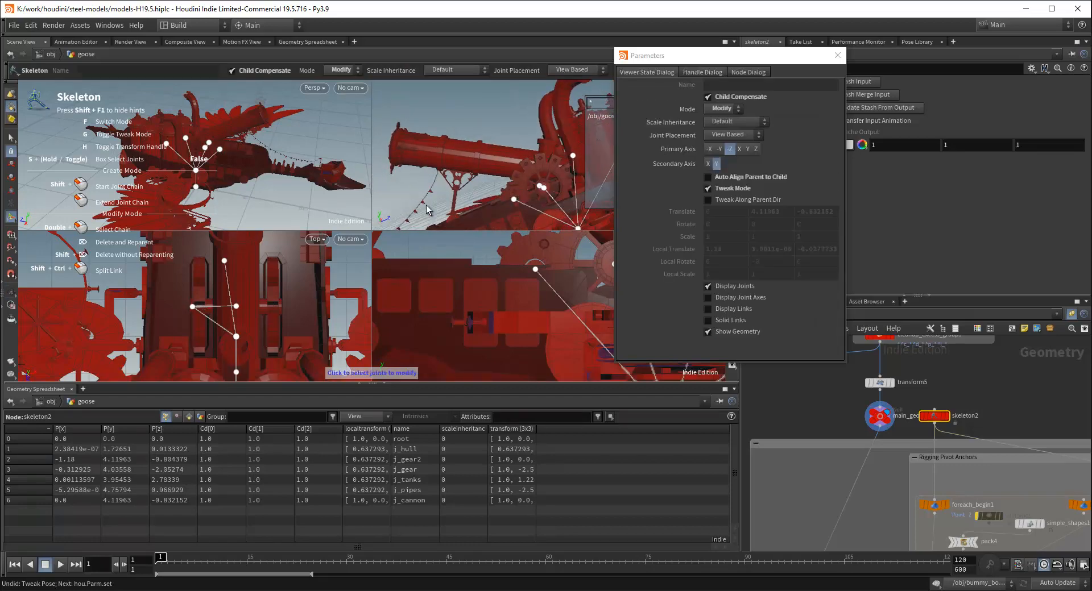
{"action": "mouse_move", "coordinate": [461, 213]}
{"action": "left_mouse_down", "text": "alt"}
{"action": "mouse_move", "coordinate": [450, 208]}
{"action": "mouse_move", "coordinate": [460, 206]}
{"action": "left_mouse_up", "text": "alt"}
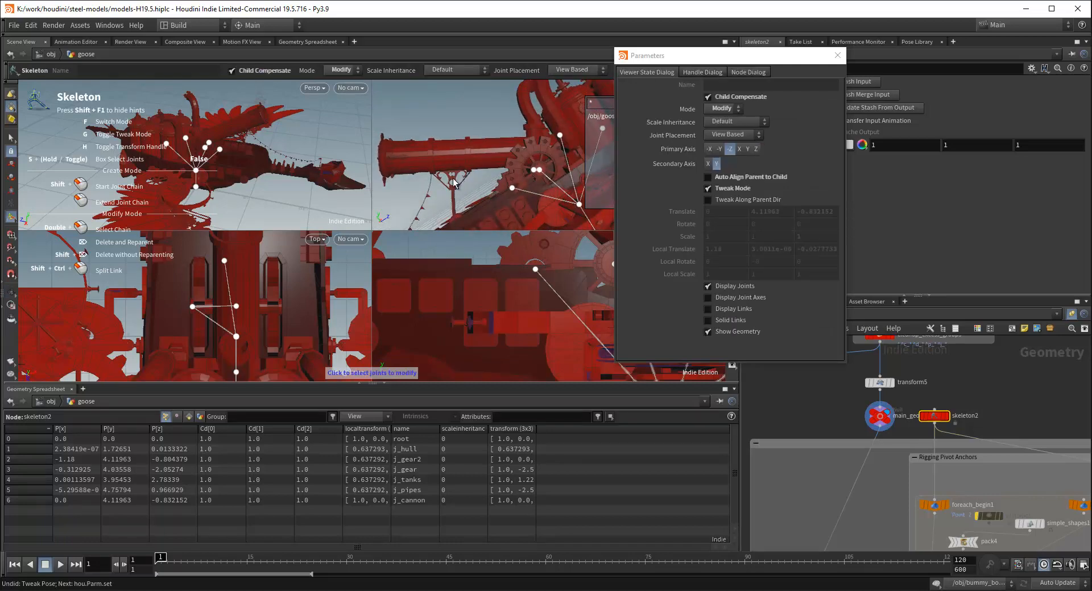
{"action": "left_click_drag", "start_coordinate": [463, 154], "coordinate": [452, 129], "text": "alt"}
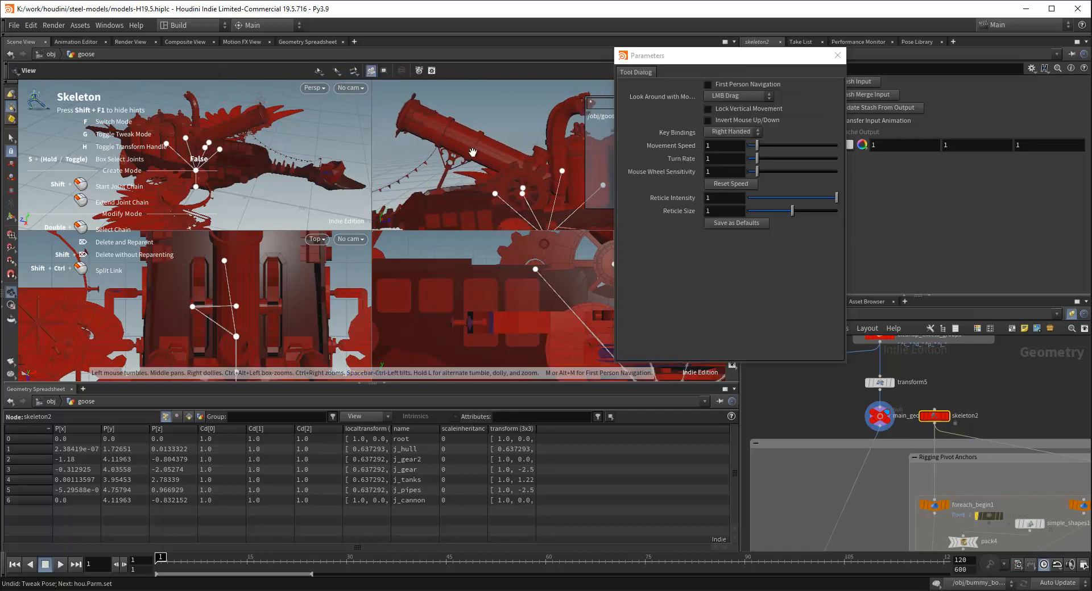
{"action": "left_click_drag", "start_coordinate": [521, 180], "coordinate": [524, 180], "text": "alt"}
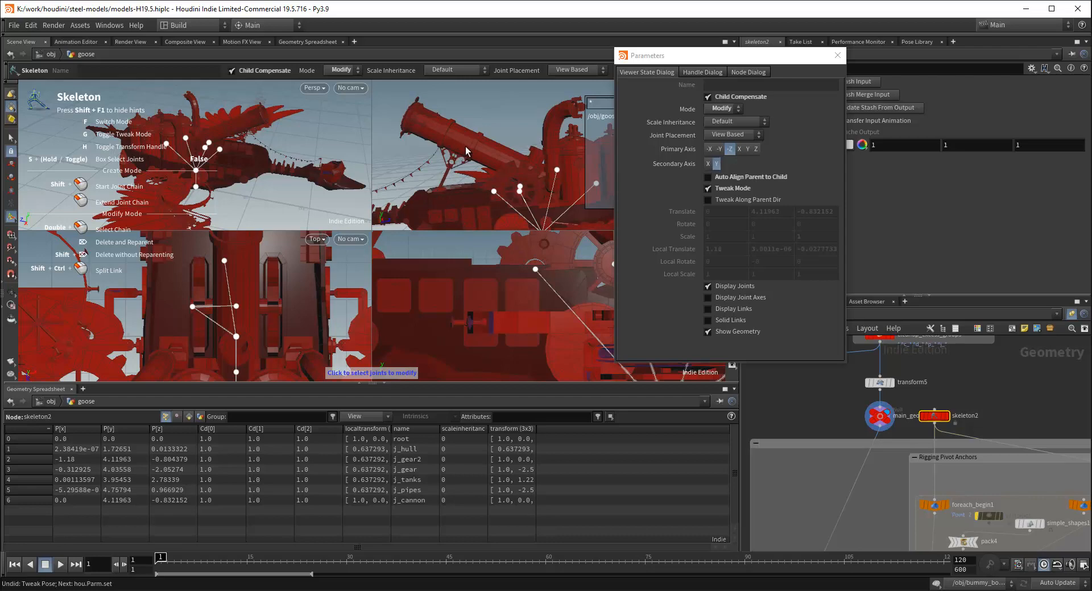
{"action": "left_click_drag", "start_coordinate": [481, 149], "coordinate": [506, 209], "text": "alt"}
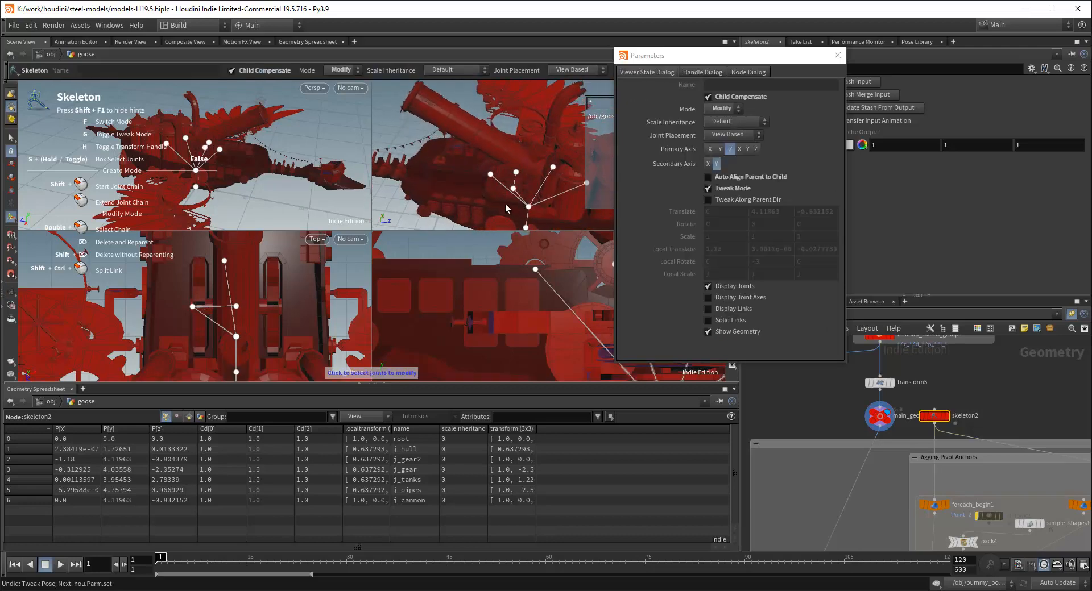
{"action": "left_click", "coordinate": [837, 55]}
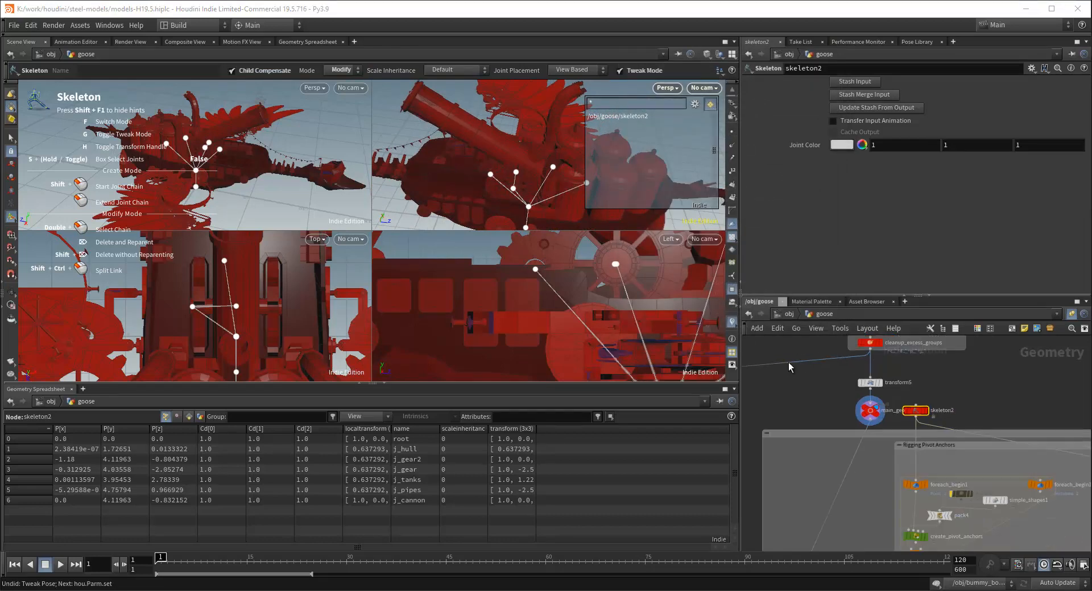
{"action": "left_click_drag", "start_coordinate": [522, 201], "coordinate": [505, 199], "text": "alt"}
{"action": "middle_click_drag", "start_coordinate": [505, 199], "coordinate": [502, 184], "text": "alt"}
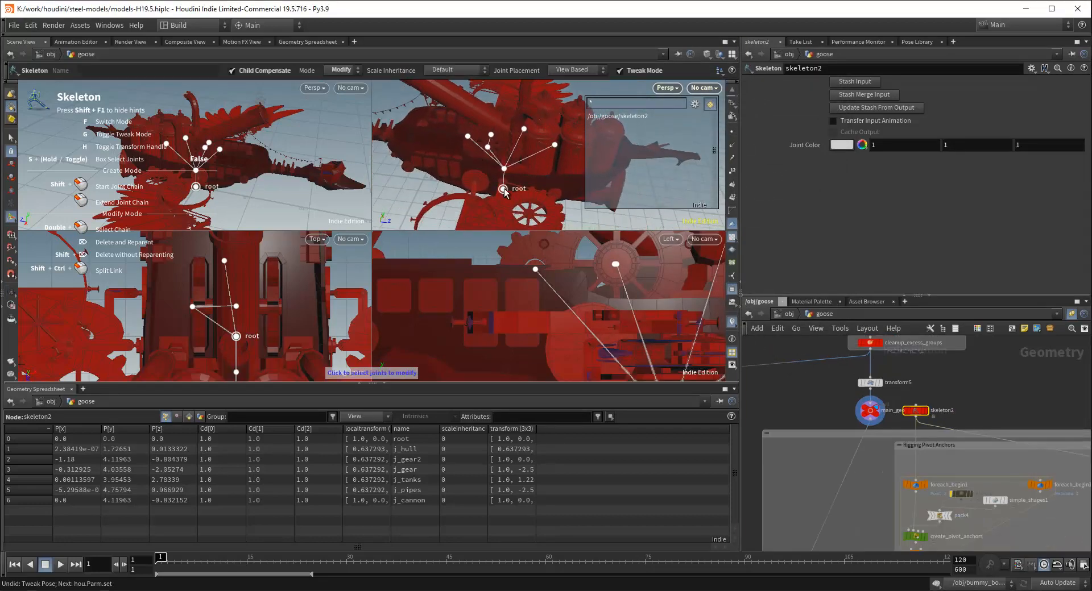
{"action": "right_click_drag", "start_coordinate": [505, 191], "coordinate": [493, 190], "text": "alt"}
{"action": "middle_click_drag", "start_coordinate": [493, 190], "coordinate": [534, 189], "text": "alt"}
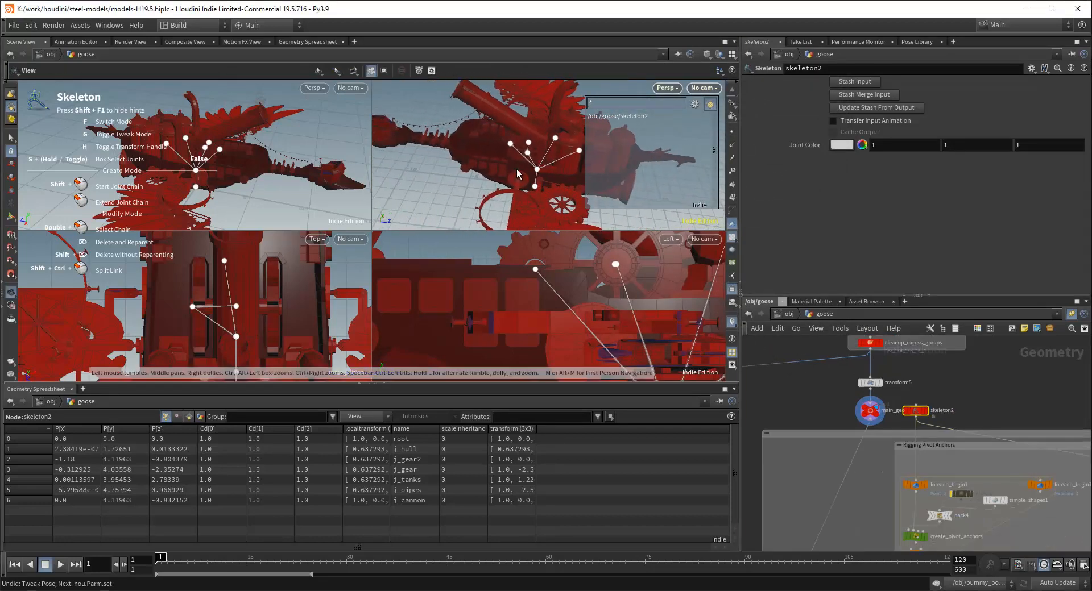
Open the joint_concepts wrangle and check the parent paths listed for the rope and banner joints
{"action": "scroll", "coordinate": [823, 379], "scroll_direction": "down", "scroll_amount": 3}
{"action": "middle_click_drag", "start_coordinate": [811, 380], "coordinate": [1007, 401]}
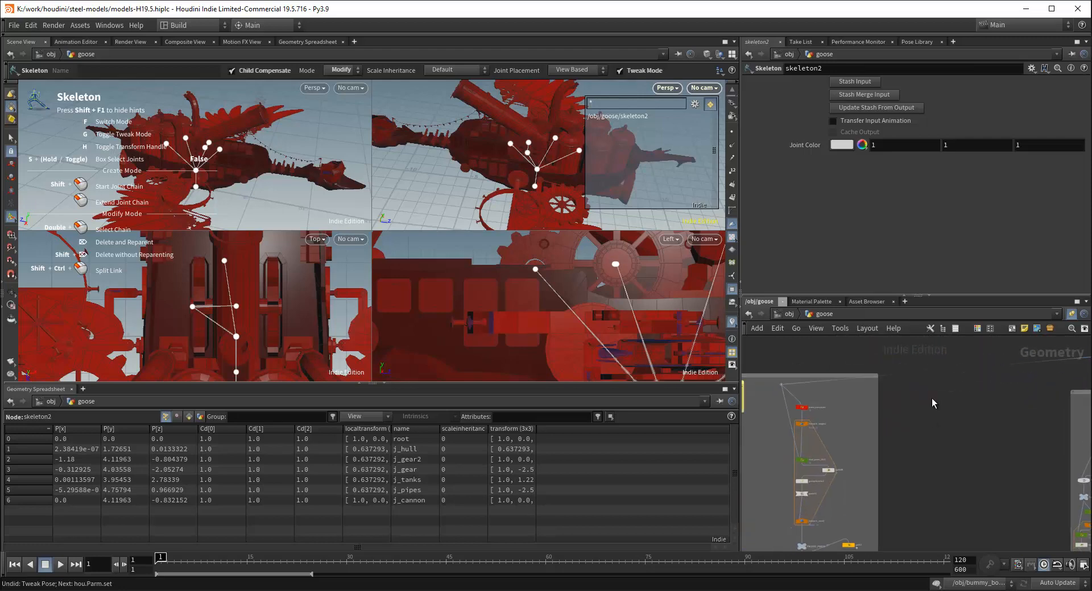
{"action": "scroll", "coordinate": [808, 409], "scroll_direction": "up", "scroll_amount": 3}
{"action": "left_click", "coordinate": [799, 404]}
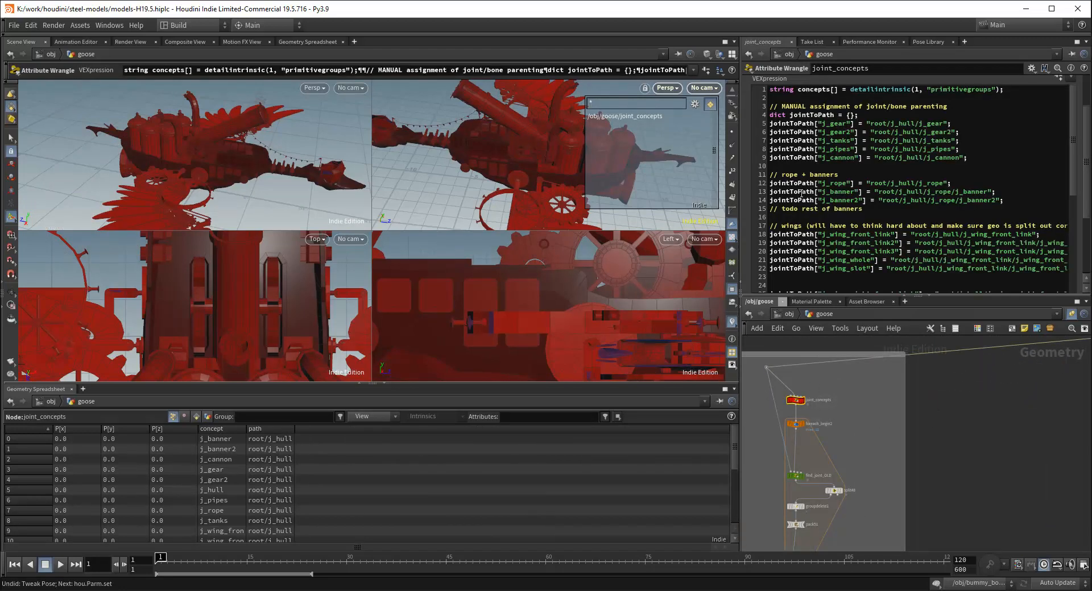
{"action": "left_click", "coordinate": [932, 423]}
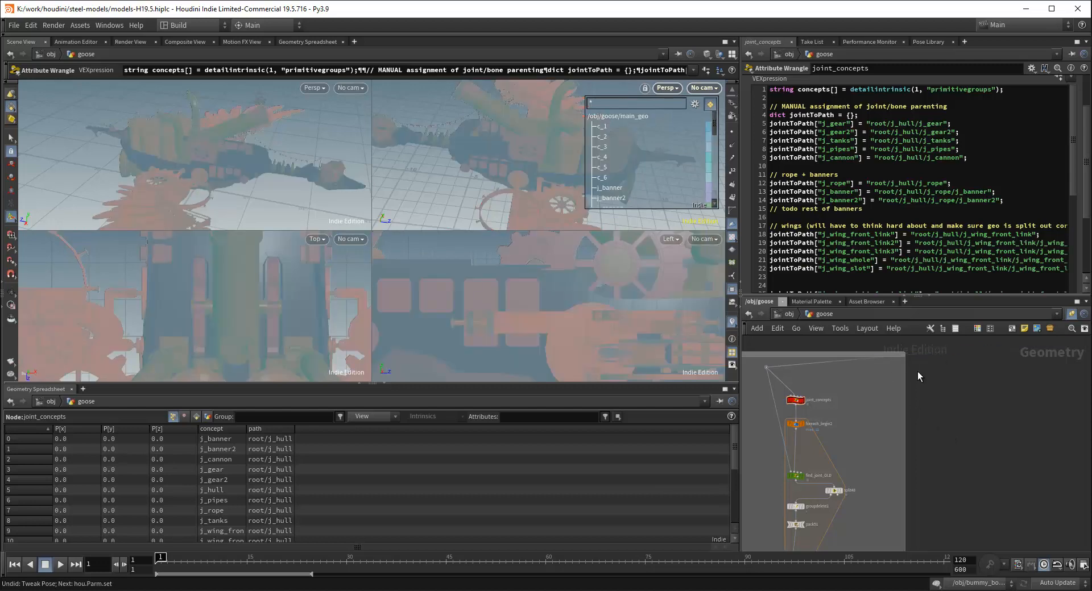
Examine the rope and banners strung along the goose's neck, and locate the main_geo and skeleton2 nodes in the network
{"action": "key", "text": "Escape"}
{"action": "left_click_drag", "start_coordinate": [477, 140], "coordinate": [515, 209]}
{"action": "key", "text": "Return"}
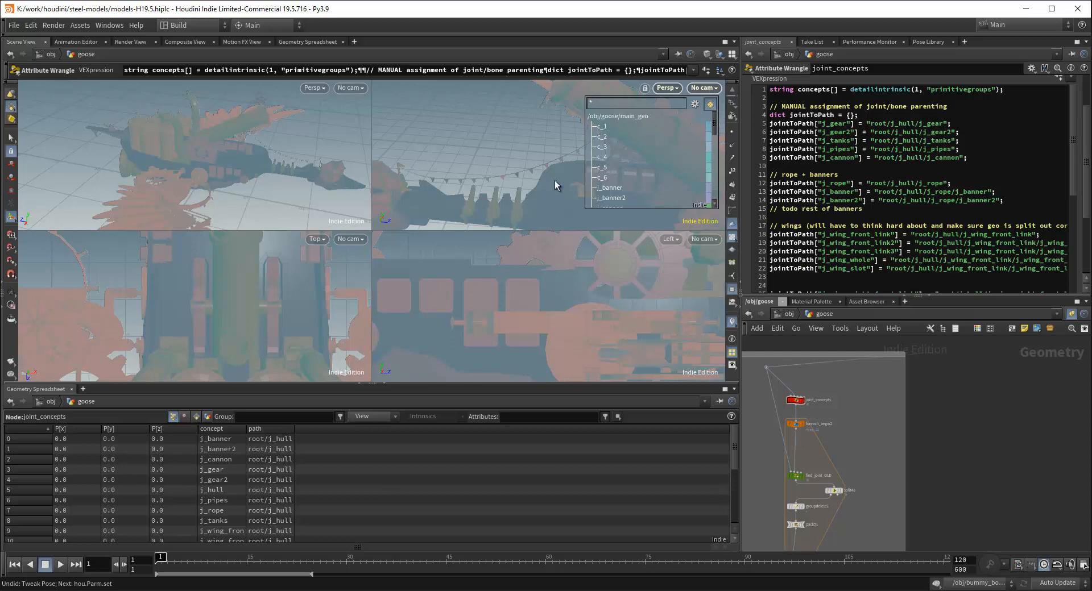
{"action": "key", "text": "Escape"}
{"action": "left_click_drag", "start_coordinate": [561, 205], "coordinate": [504, 183]}
{"action": "key", "text": "Return"}
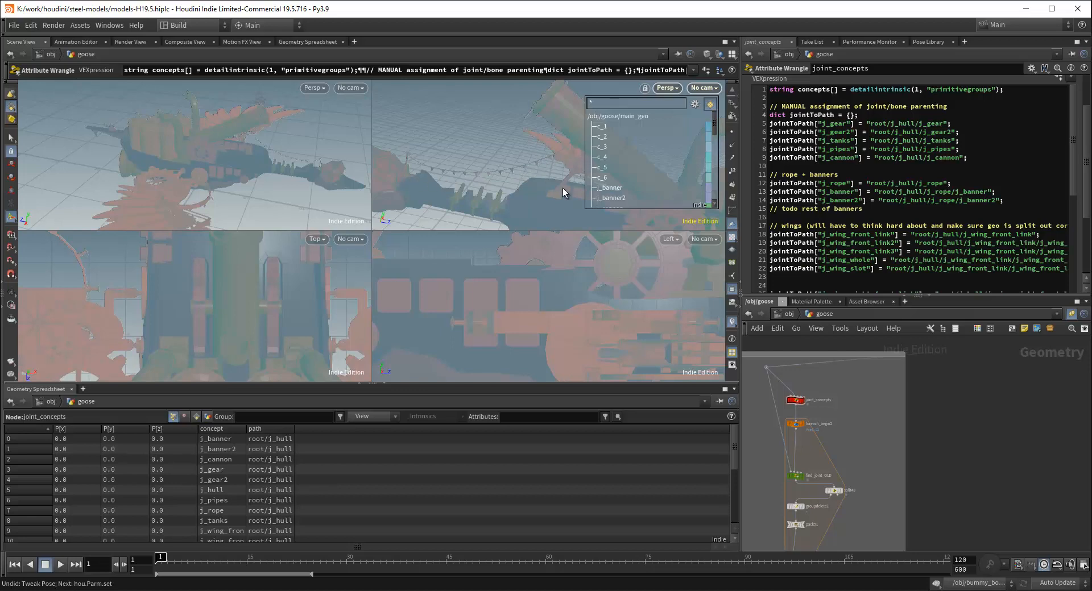
{"action": "scroll", "coordinate": [944, 429], "scroll_direction": "down", "scroll_amount": 2}
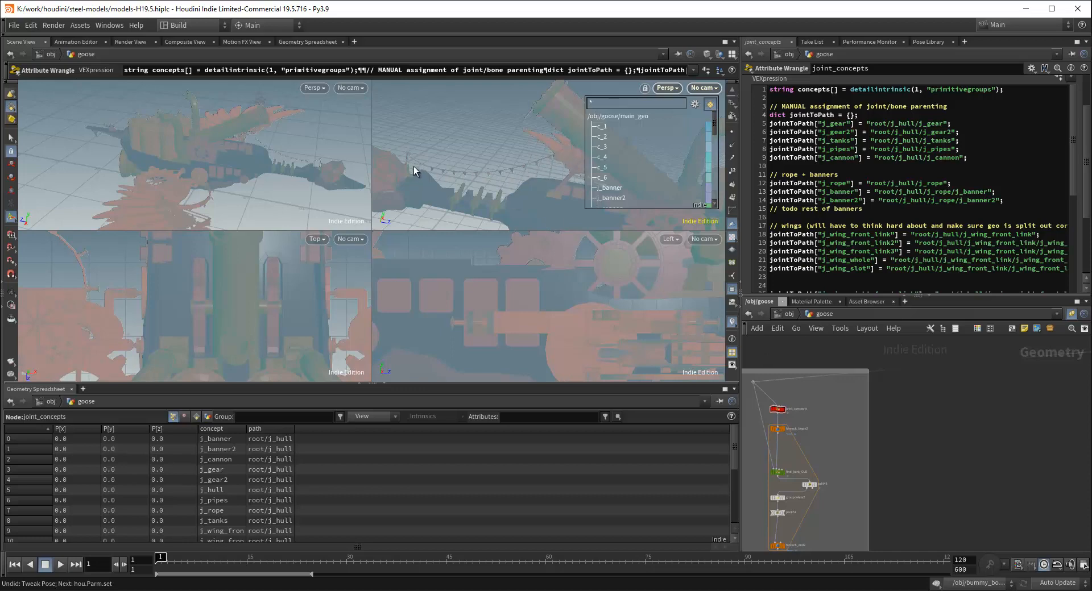
{"action": "scroll", "coordinate": [909, 415], "scroll_direction": "down", "scroll_amount": 2}
{"action": "scroll", "coordinate": [910, 416], "scroll_direction": "down", "scroll_amount": 3}
{"action": "middle_click_drag", "start_coordinate": [933, 415], "coordinate": [820, 436]}
{"action": "scroll", "coordinate": [852, 413], "scroll_direction": "up", "scroll_amount": 5}
{"action": "middle_click_drag", "start_coordinate": [906, 394], "coordinate": [827, 414]}
{"action": "scroll", "coordinate": [829, 416], "scroll_direction": "up", "scroll_amount": 1}
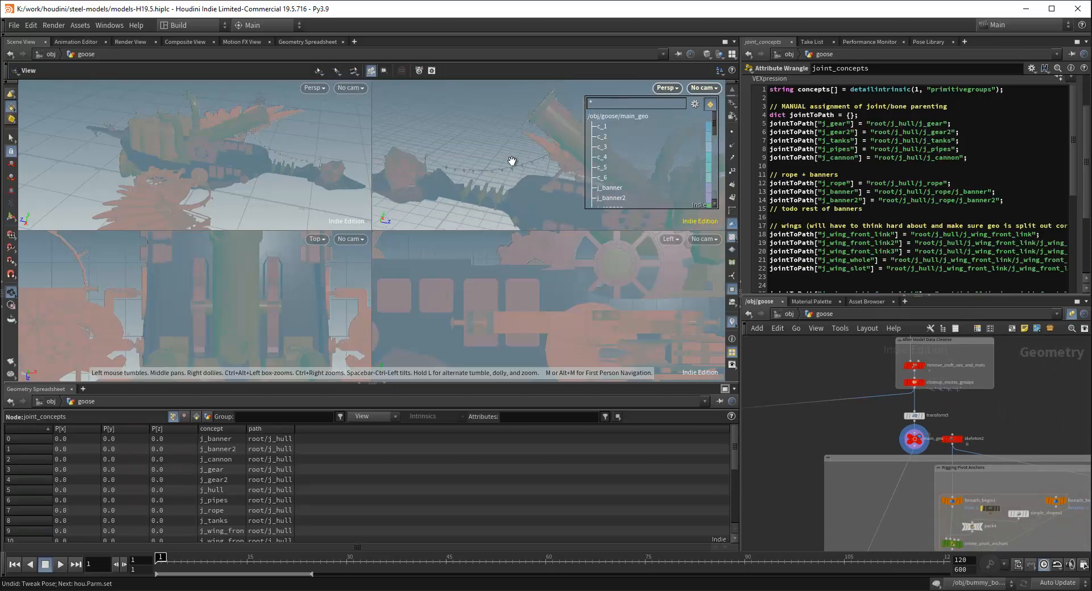
{"action": "left_click_drag", "start_coordinate": [528, 152], "coordinate": [533, 186], "text": "alt"}
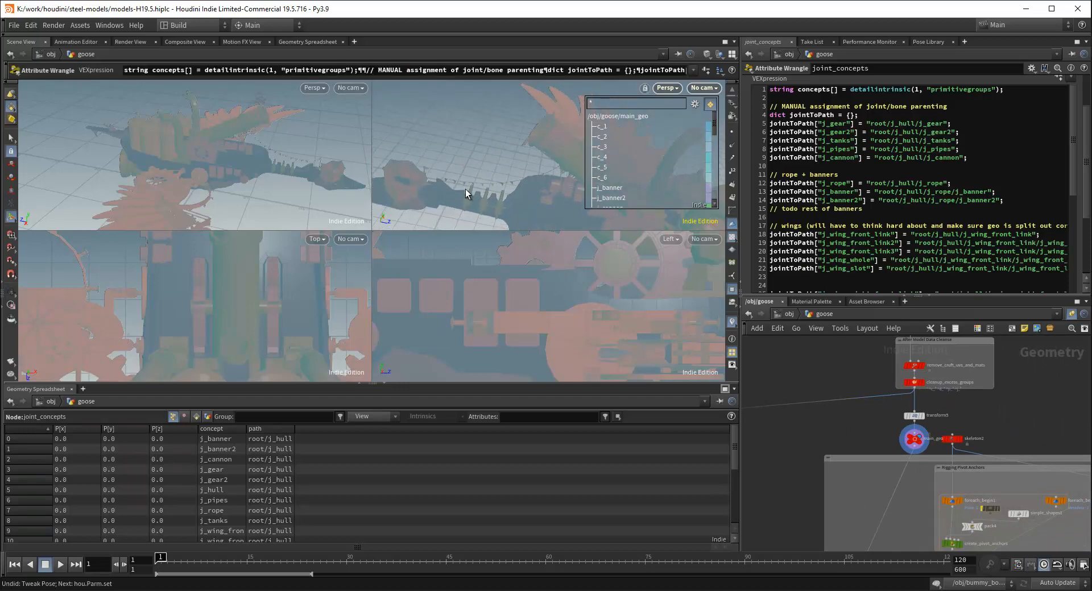
Return to the joint_concepts node and reread its rope and banner joint assignments
{"action": "middle_click_drag", "start_coordinate": [859, 415], "coordinate": [905, 372]}
{"action": "scroll", "coordinate": [765, 395], "scroll_direction": "down", "scroll_amount": 1}
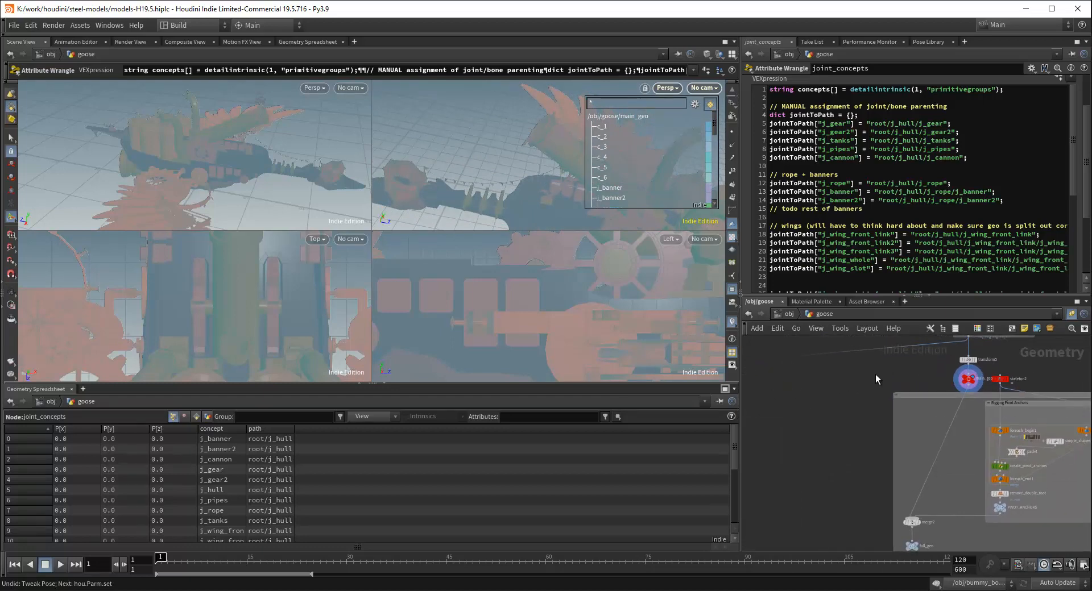
{"action": "middle_click_drag", "start_coordinate": [874, 374], "coordinate": [921, 421]}
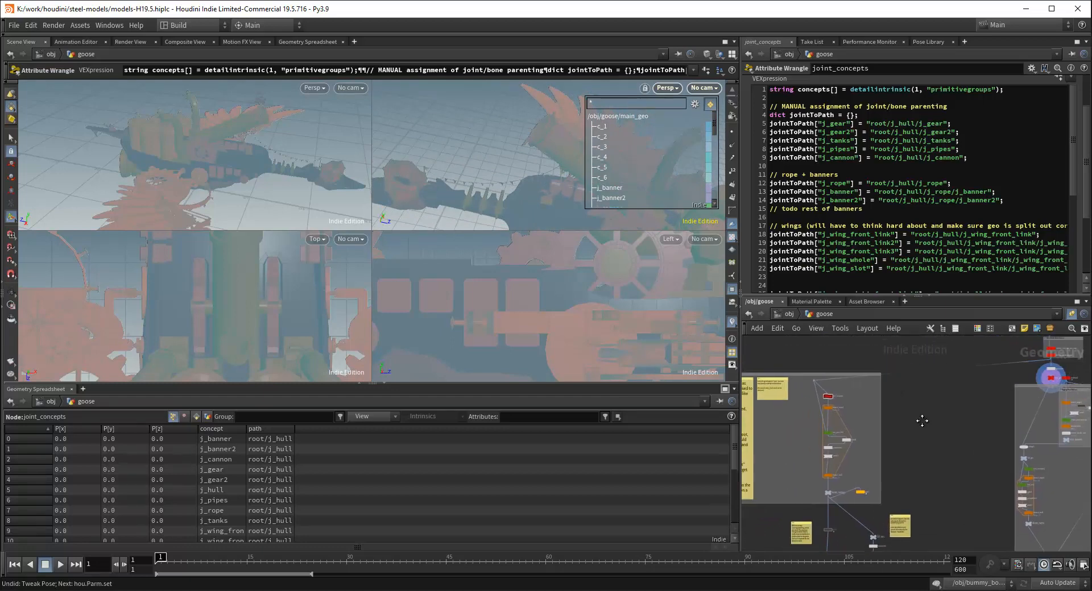
{"action": "scroll", "coordinate": [836, 390], "scroll_direction": "up", "scroll_amount": 5}
{"action": "left_click", "coordinate": [815, 411]}
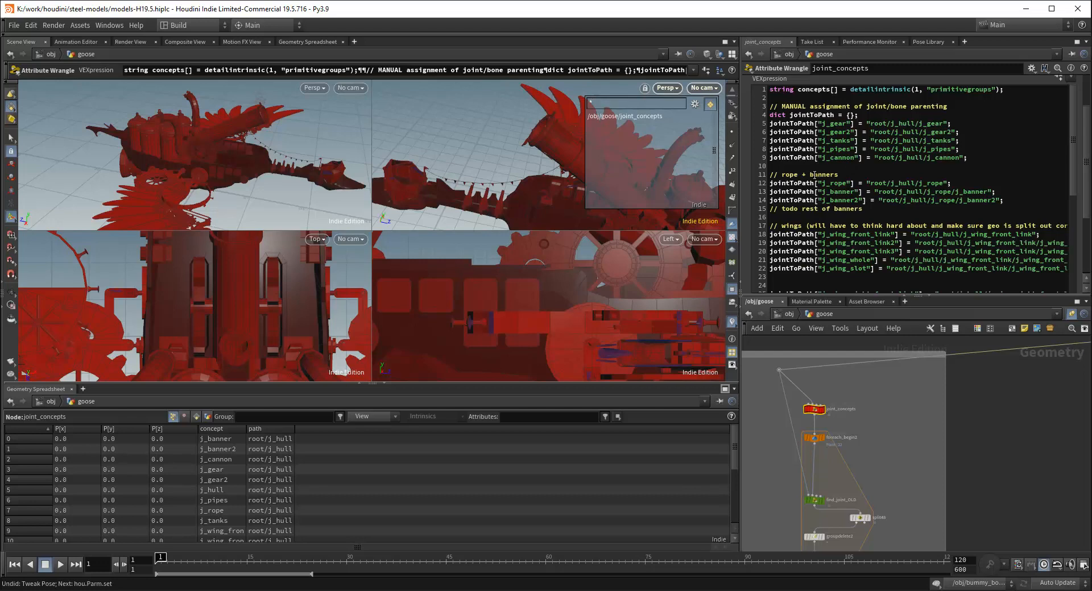
Move the remove_cruft_uvs_and_mats and cleanup_excess_groups nodes upward together within the After Model Data Cleanse box
{"action": "scroll", "coordinate": [1000, 398], "scroll_direction": "down", "scroll_amount": 3}
{"action": "middle_click_drag", "start_coordinate": [1021, 403], "coordinate": [955, 446]}
{"action": "scroll", "coordinate": [961, 380], "scroll_direction": "up", "scroll_amount": 6}
{"action": "middle_click_drag", "start_coordinate": [963, 385], "coordinate": [957, 410]}
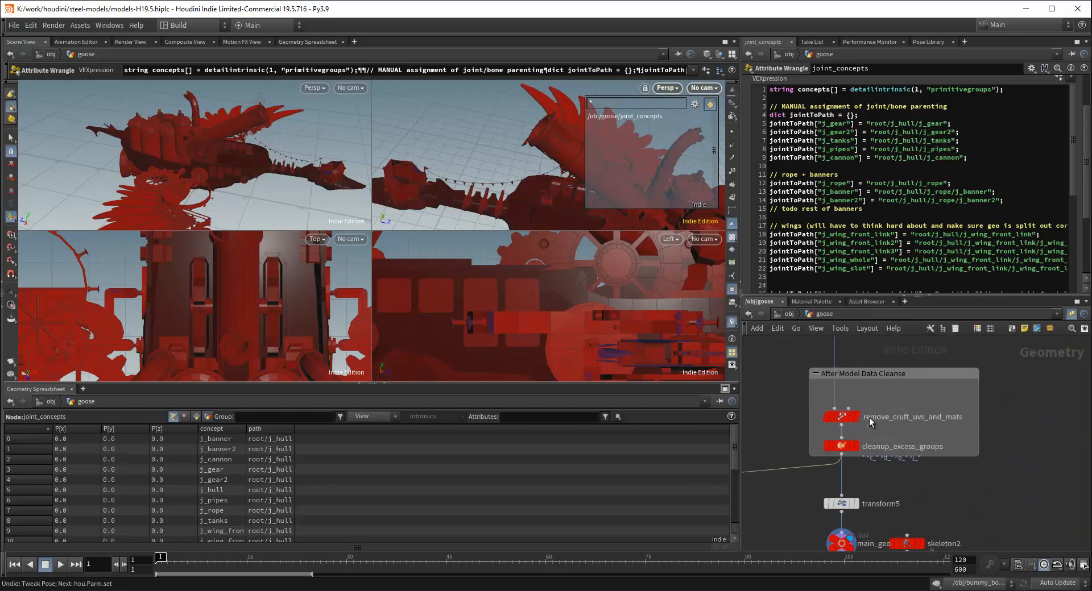
{"action": "left_click_drag", "start_coordinate": [871, 418], "coordinate": [841, 397]}
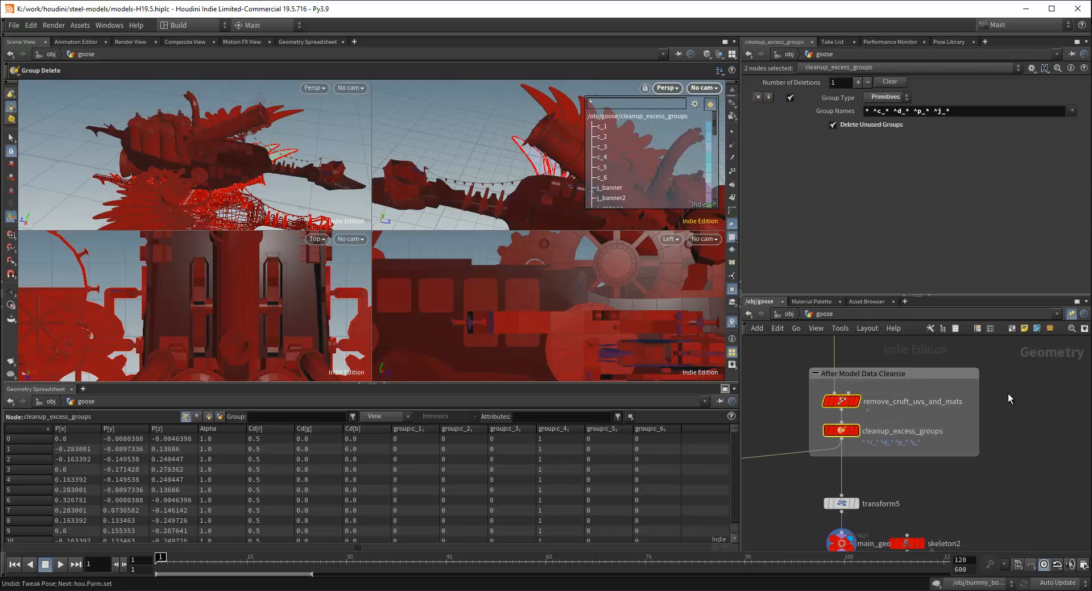
{"action": "left_click", "coordinate": [1008, 393]}
{"action": "scroll", "coordinate": [1007, 402], "scroll_direction": "down", "scroll_amount": 1}
{"action": "middle_click_drag", "start_coordinate": [1008, 405], "coordinate": [1008, 422]}
{"action": "scroll", "coordinate": [1007, 422], "scroll_direction": "up", "scroll_amount": 1}
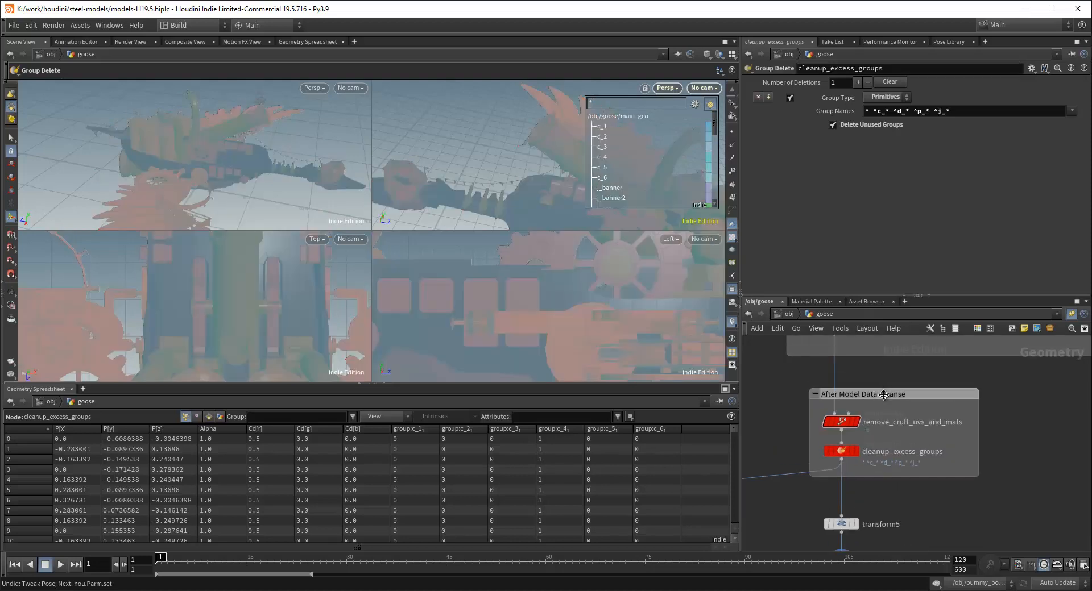
Extend the After Model Data Cleanse box upward and downward, and shift its two nodes up to make room below them
{"action": "left_click_drag", "start_coordinate": [884, 389], "coordinate": [886, 369]}
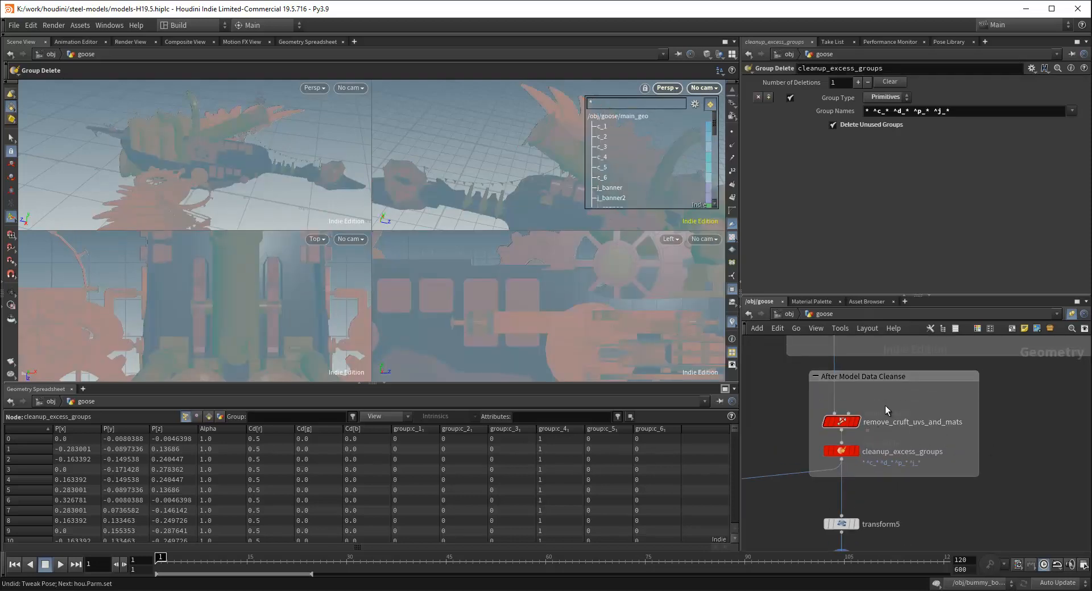
{"action": "left_click_drag", "start_coordinate": [885, 405], "coordinate": [844, 404]}
{"action": "left_click", "coordinate": [997, 474]}
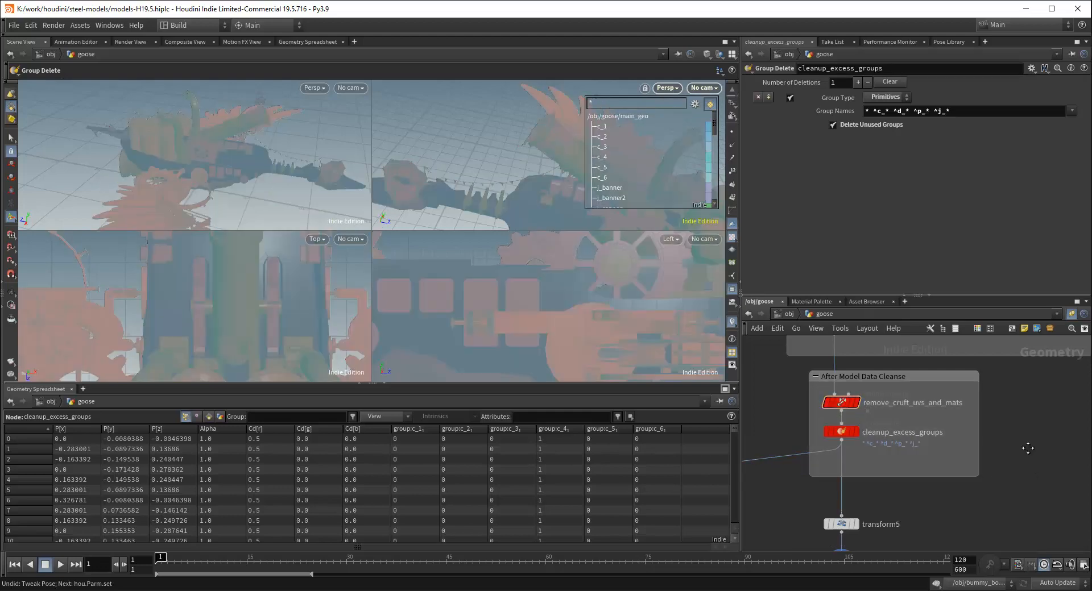
{"action": "middle_click_drag", "start_coordinate": [1027, 449], "coordinate": [1020, 423]}
{"action": "left_click_drag", "start_coordinate": [910, 450], "coordinate": [909, 470]}
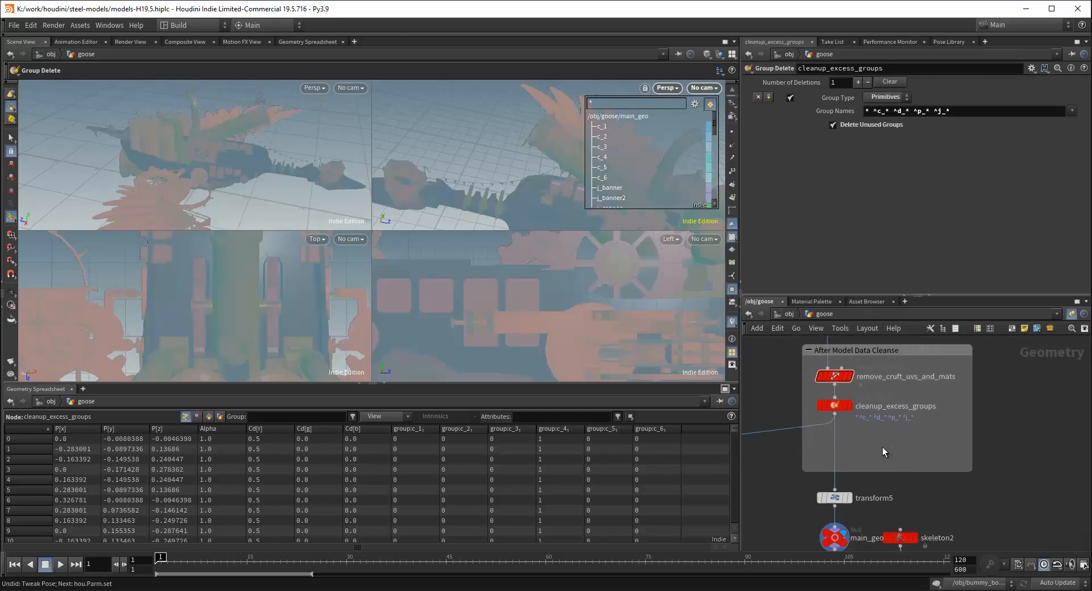
Insert a Blast node after cleanup_excess_groups in the After Model Data Cleanse box and colour it red
{"action": "key", "text": "Tab"}
{"action": "type", "text": "blas"}
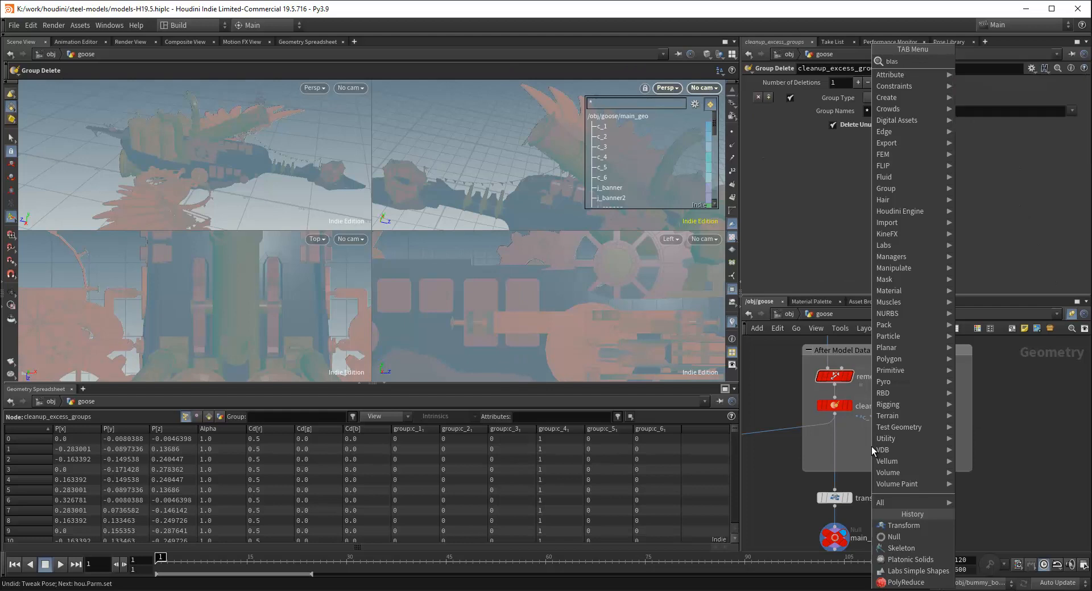
{"action": "key", "text": "Return"}
{"action": "left_click", "coordinate": [835, 448]}
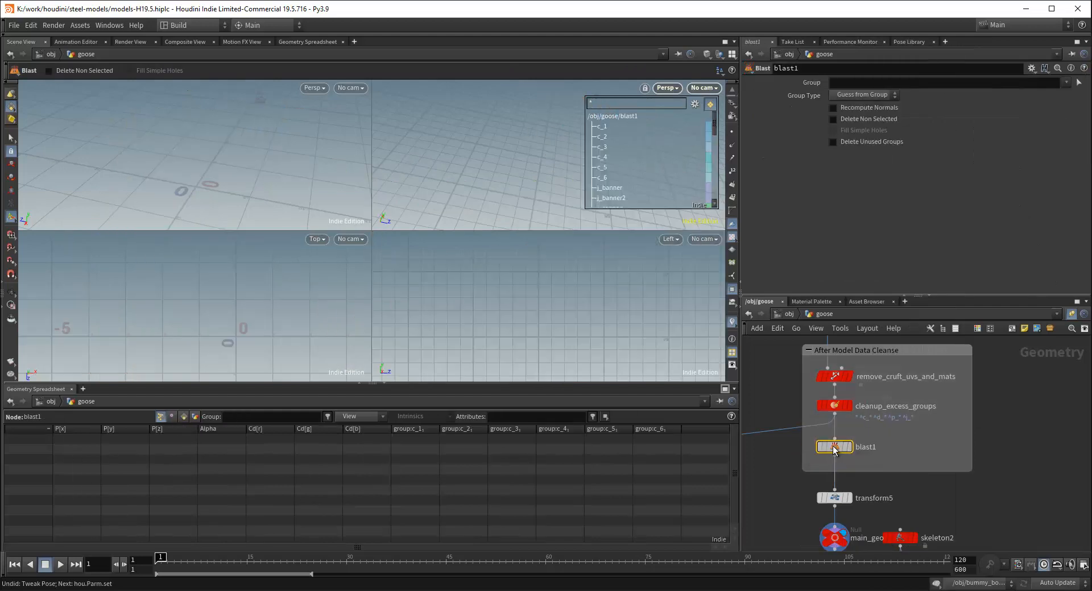
{"action": "left_click_drag", "start_coordinate": [833, 448], "coordinate": [833, 443]}
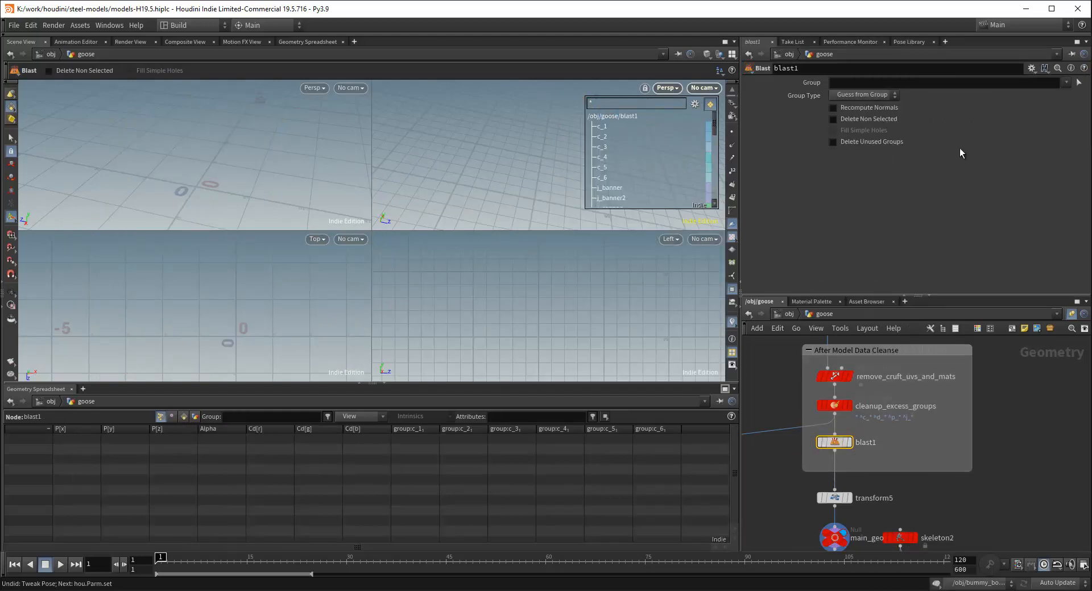
{"action": "left_click", "coordinate": [957, 329]}
{"action": "left_click", "coordinate": [1012, 474]}
Look through the goose network from the vertex colouring nodes down to the Rigging Pivot Anchors and hierarchy sections, and return to blast1
{"action": "scroll", "coordinate": [894, 452], "scroll_direction": "down", "scroll_amount": 2}
{"action": "scroll", "coordinate": [892, 433], "scroll_direction": "up", "scroll_amount": 2}
{"action": "scroll", "coordinate": [893, 435], "scroll_direction": "down", "scroll_amount": 2}
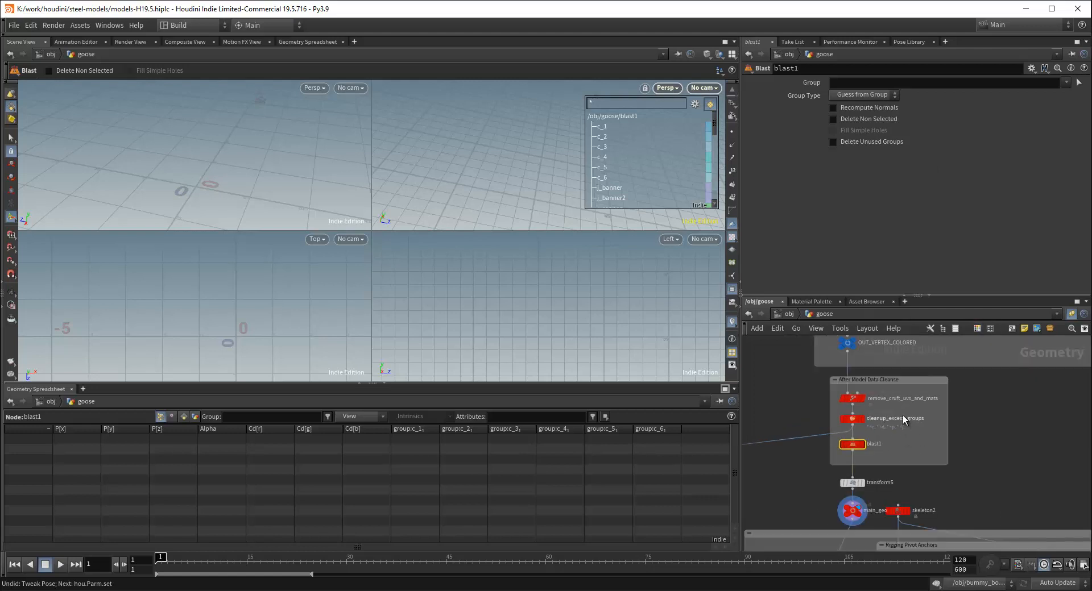
{"action": "middle_click_drag", "start_coordinate": [972, 428], "coordinate": [974, 480]}
{"action": "scroll", "coordinate": [933, 409], "scroll_direction": "down", "scroll_amount": 2}
{"action": "middle_click_drag", "start_coordinate": [970, 406], "coordinate": [974, 438]}
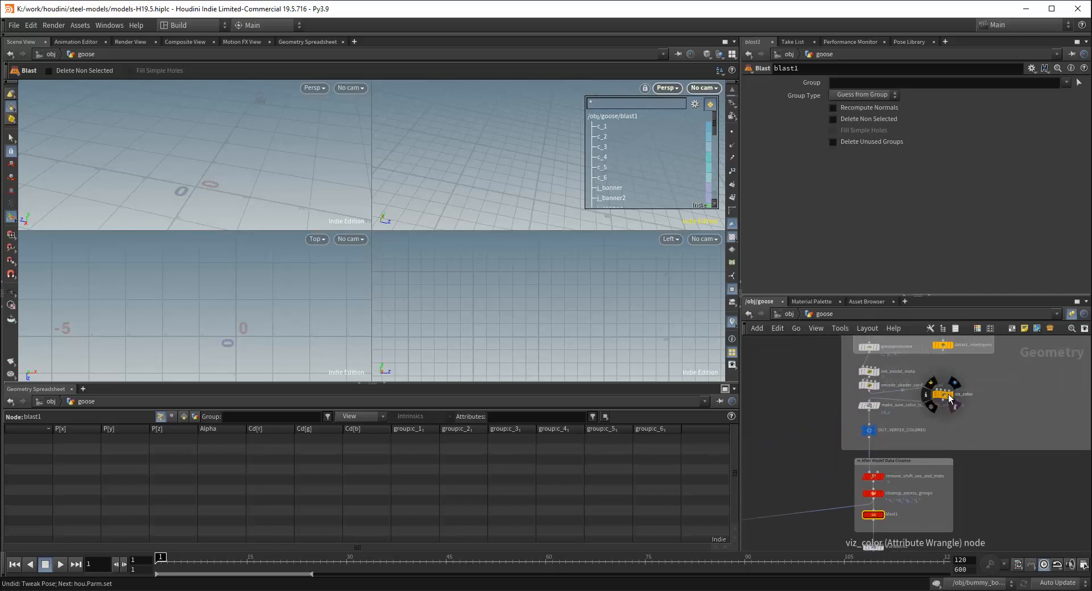
{"action": "scroll", "coordinate": [967, 418], "scroll_direction": "down", "scroll_amount": 2}
{"action": "middle_click_drag", "start_coordinate": [988, 483], "coordinate": [976, 421]}
{"action": "middle_click_drag", "start_coordinate": [966, 448], "coordinate": [972, 370]}
{"action": "scroll", "coordinate": [961, 399], "scroll_direction": "down", "scroll_amount": 2}
{"action": "scroll", "coordinate": [907, 477], "scroll_direction": "up", "scroll_amount": 4}
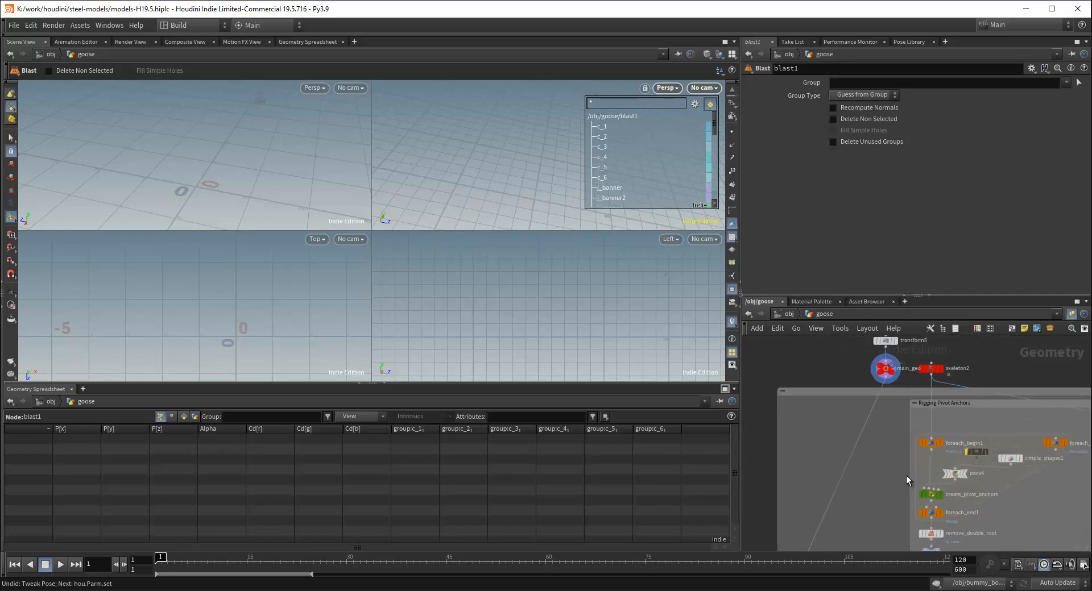
{"action": "scroll", "coordinate": [935, 498], "scroll_direction": "down", "scroll_amount": 1}
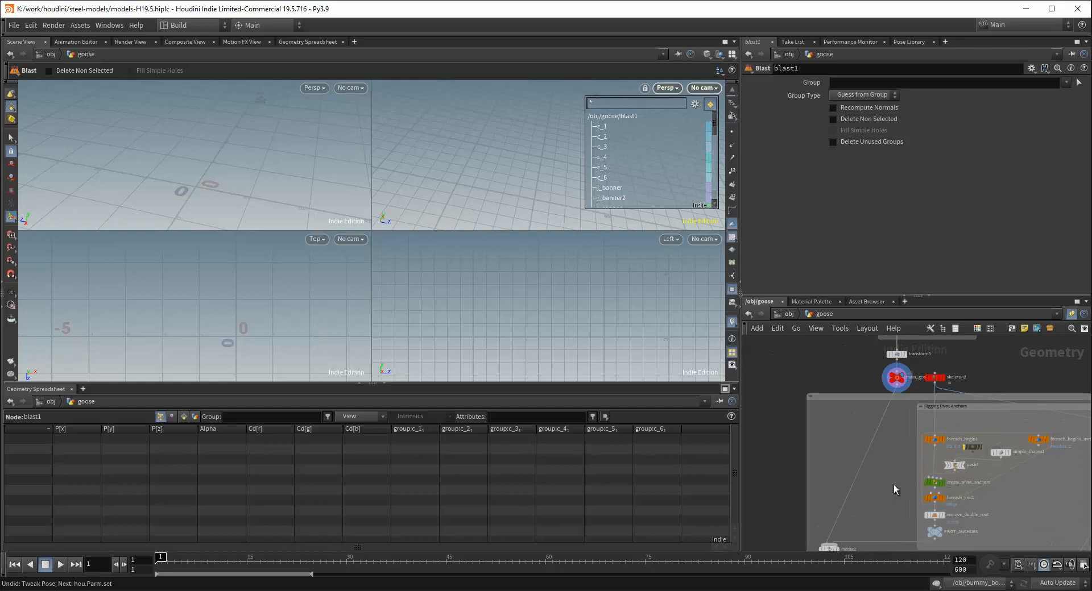
{"action": "scroll", "coordinate": [898, 481], "scroll_direction": "down", "scroll_amount": 2}
{"action": "middle_click_drag", "start_coordinate": [897, 482], "coordinate": [878, 426]}
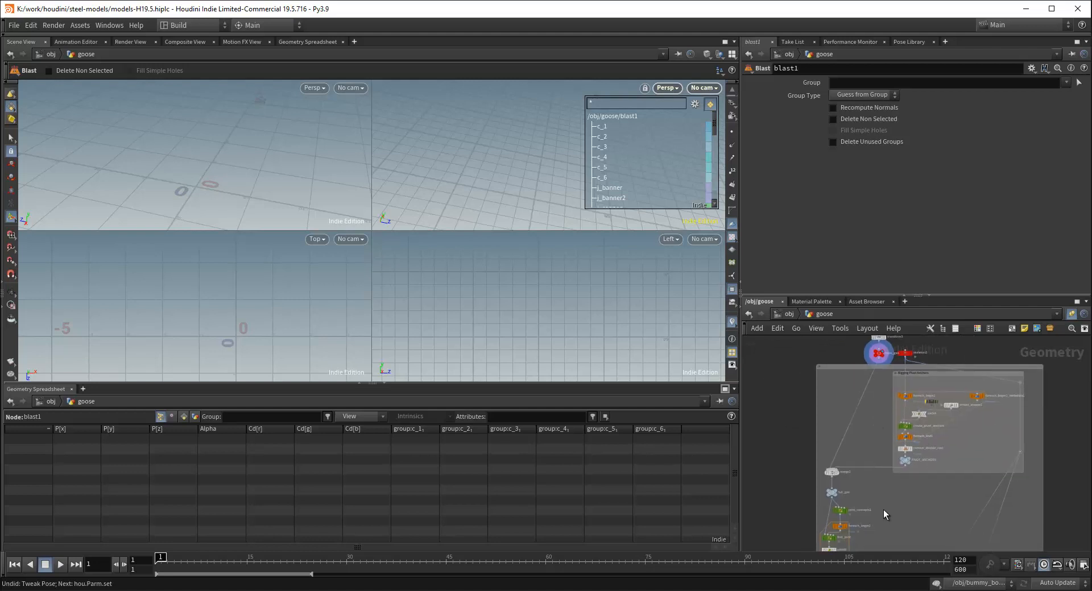
{"action": "middle_click_drag", "start_coordinate": [897, 546], "coordinate": [888, 388]}
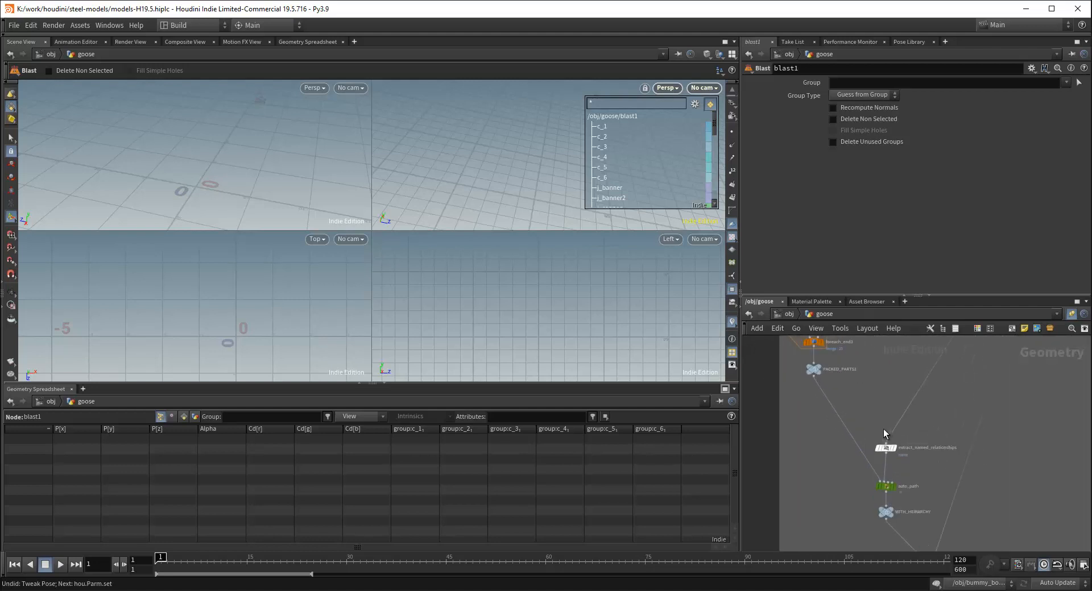
{"action": "middle_click_drag", "start_coordinate": [883, 433], "coordinate": [899, 497]}
{"action": "middle_click_drag", "start_coordinate": [891, 409], "coordinate": [887, 446]}
{"action": "scroll", "coordinate": [887, 445], "scroll_direction": "up", "scroll_amount": 5}
{"action": "middle_click_drag", "start_coordinate": [889, 355], "coordinate": [882, 449]}
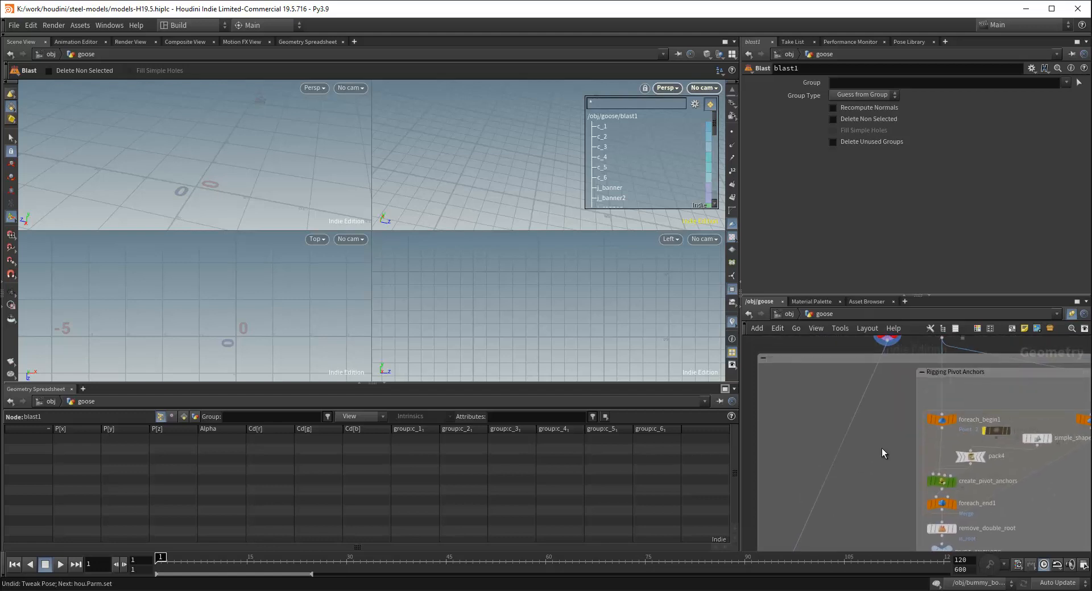
{"action": "scroll", "coordinate": [882, 448], "scroll_direction": "down", "scroll_amount": 1}
{"action": "middle_click_drag", "start_coordinate": [923, 365], "coordinate": [922, 454]}
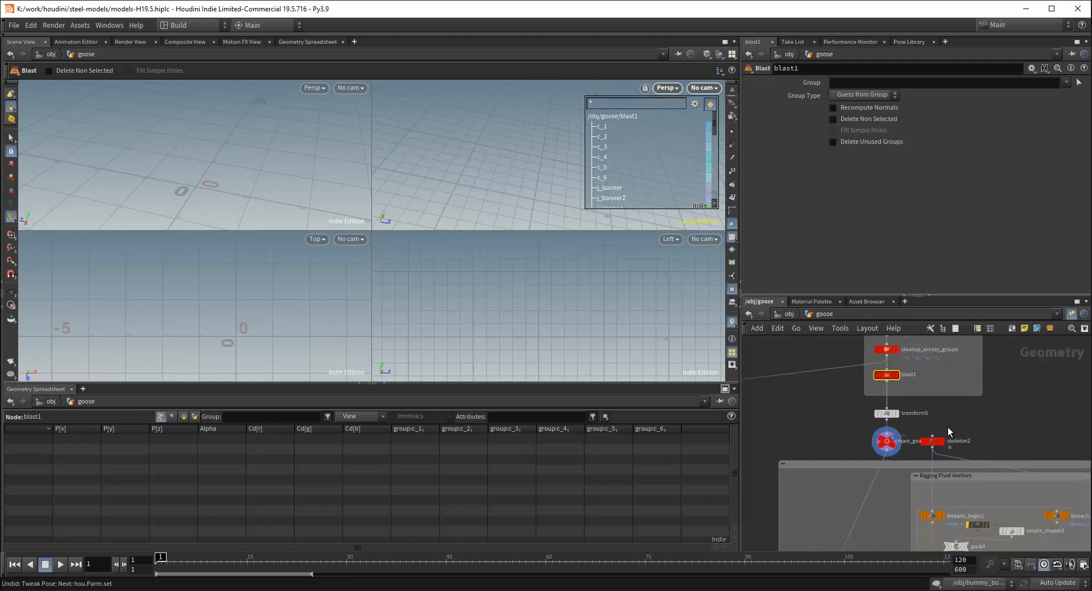
{"action": "scroll", "coordinate": [948, 428], "scroll_direction": "up", "scroll_amount": 2}
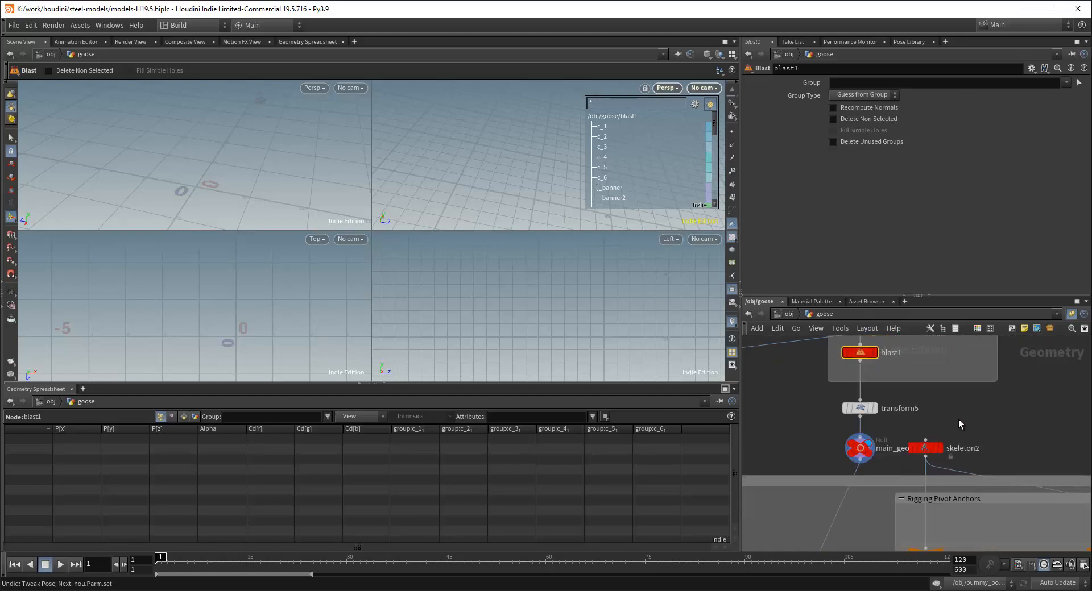
Set the group of the blast1 node to "j_banner* j_rope"
{"action": "left_click", "coordinate": [959, 419]}
{"action": "middle_click_drag", "start_coordinate": [971, 397], "coordinate": [988, 451]}
{"action": "scroll", "coordinate": [987, 451], "scroll_direction": "up", "scroll_amount": 1}
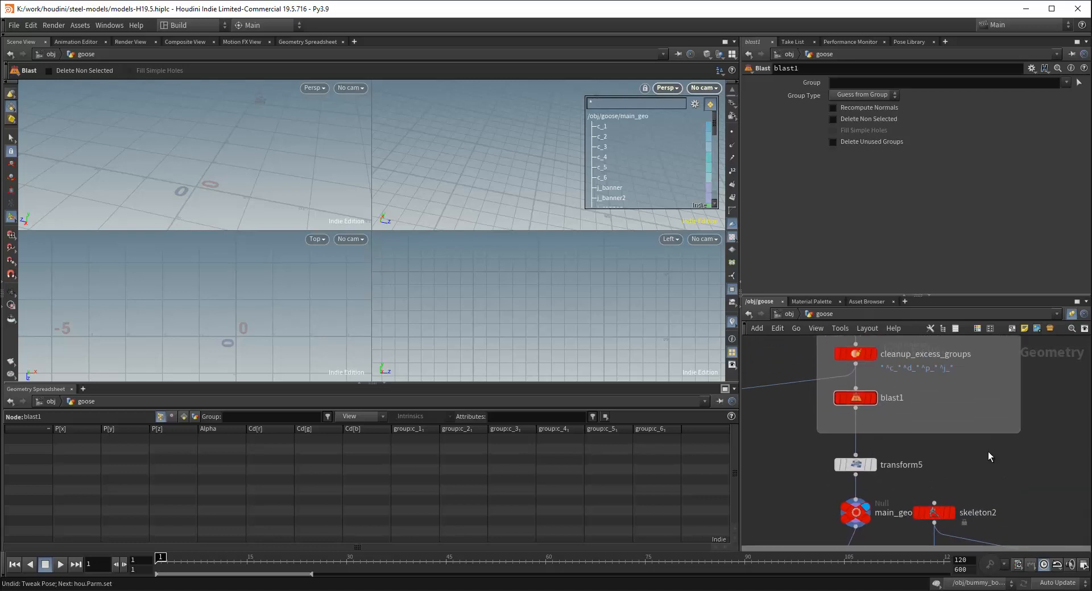
{"action": "scroll", "coordinate": [987, 452], "scroll_direction": "down", "scroll_amount": 1}
{"action": "middle_click_drag", "start_coordinate": [916, 413], "coordinate": [932, 443]}
{"action": "scroll", "coordinate": [933, 447], "scroll_direction": "down", "scroll_amount": 1}
{"action": "left_click", "coordinate": [903, 439]}
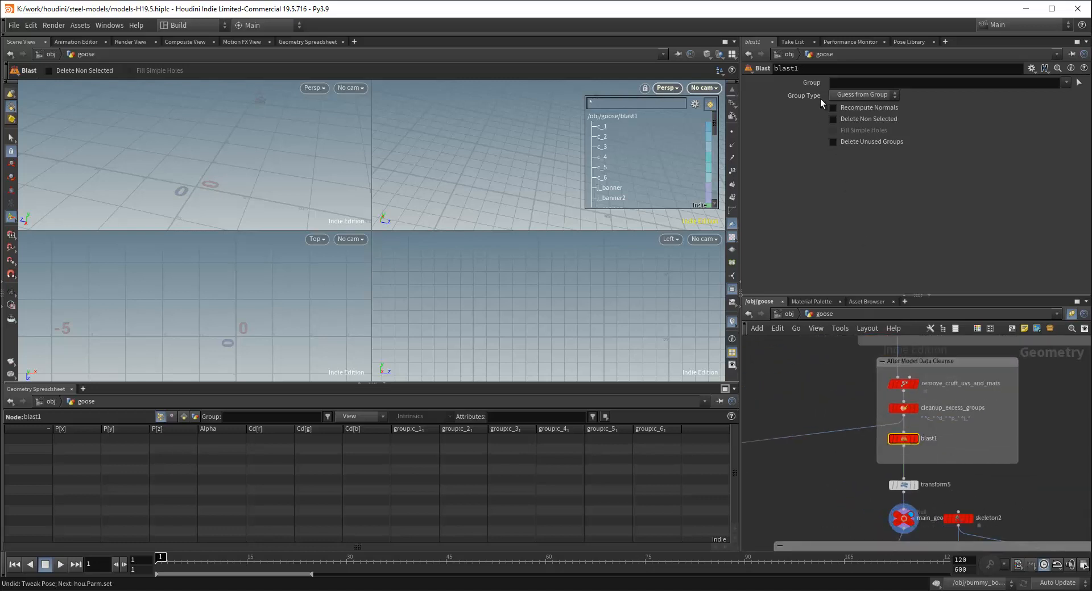
{"action": "left_click", "coordinate": [867, 83]}
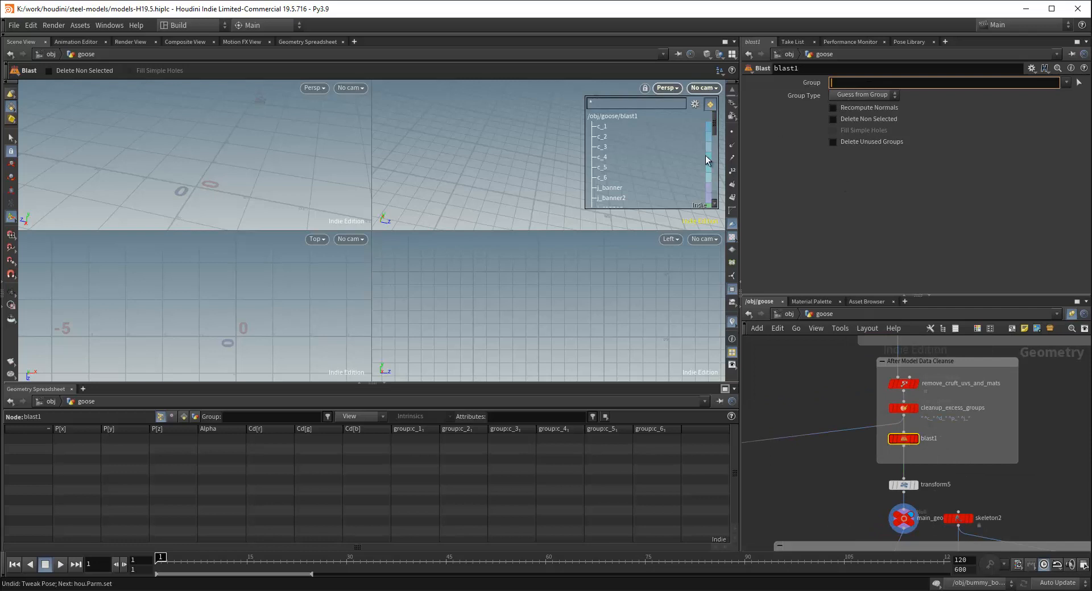
{"action": "scroll", "coordinate": [707, 160], "scroll_direction": "down", "scroll_amount": 1}
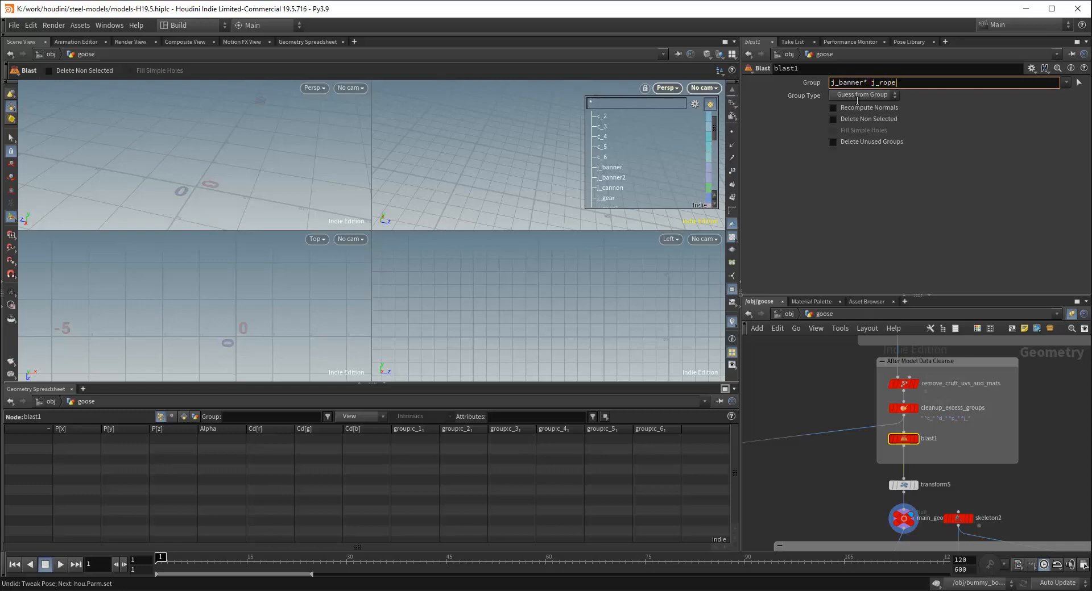
{"action": "left_click", "coordinate": [1023, 483]}
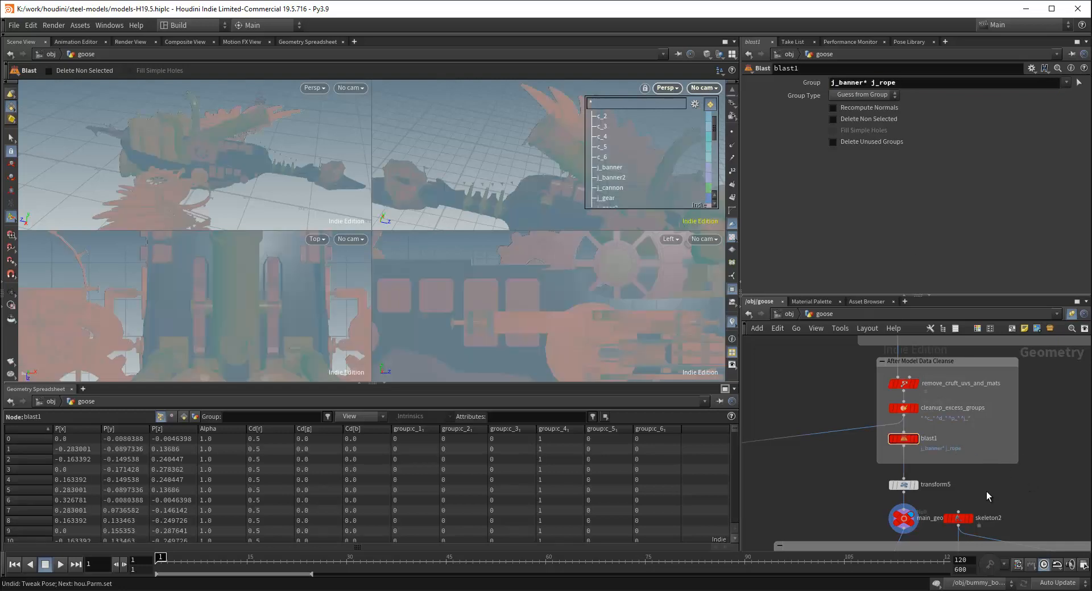
Inspect the transform5 and main_geo nodes and check the ropes and banners on the goose in the perspective view
{"action": "middle_click_drag", "start_coordinate": [986, 491], "coordinate": [967, 427]}
{"action": "left_click", "coordinate": [888, 426]}
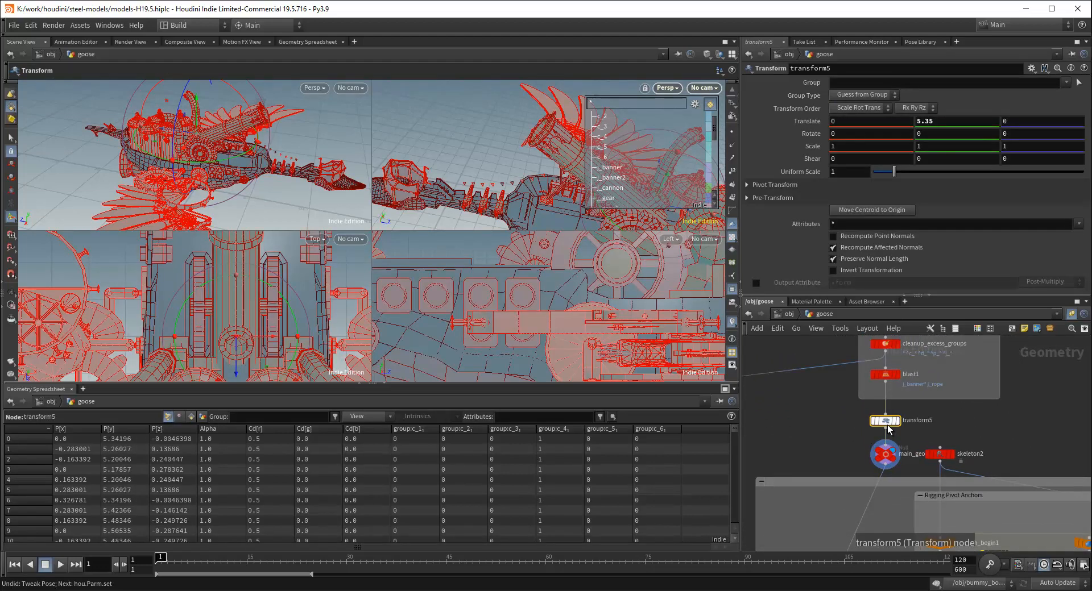
{"action": "scroll", "coordinate": [977, 427], "scroll_direction": "up", "scroll_amount": 2}
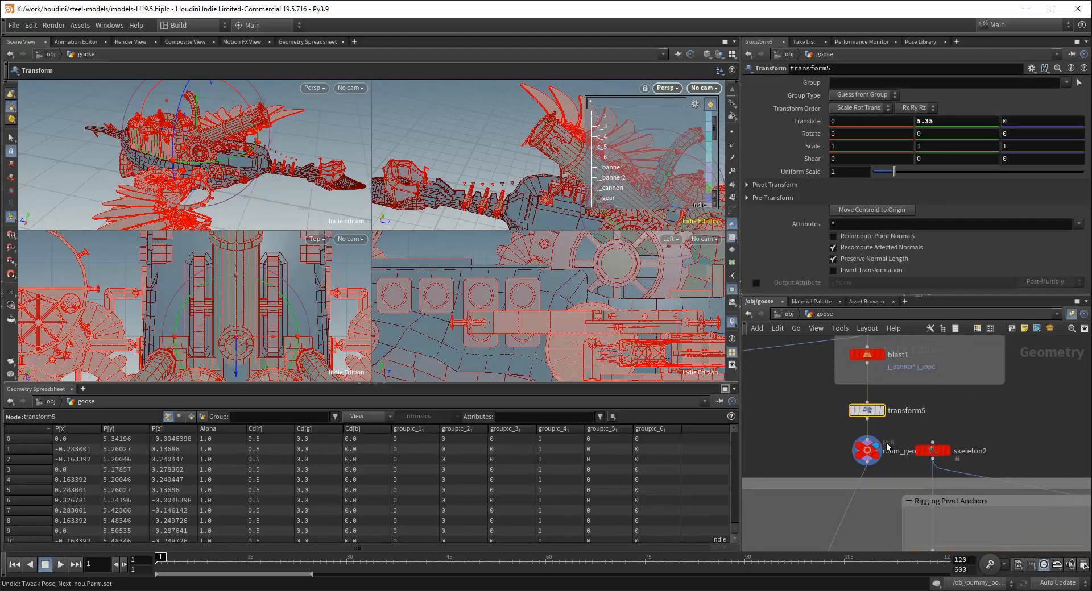
{"action": "left_click", "coordinate": [886, 448]}
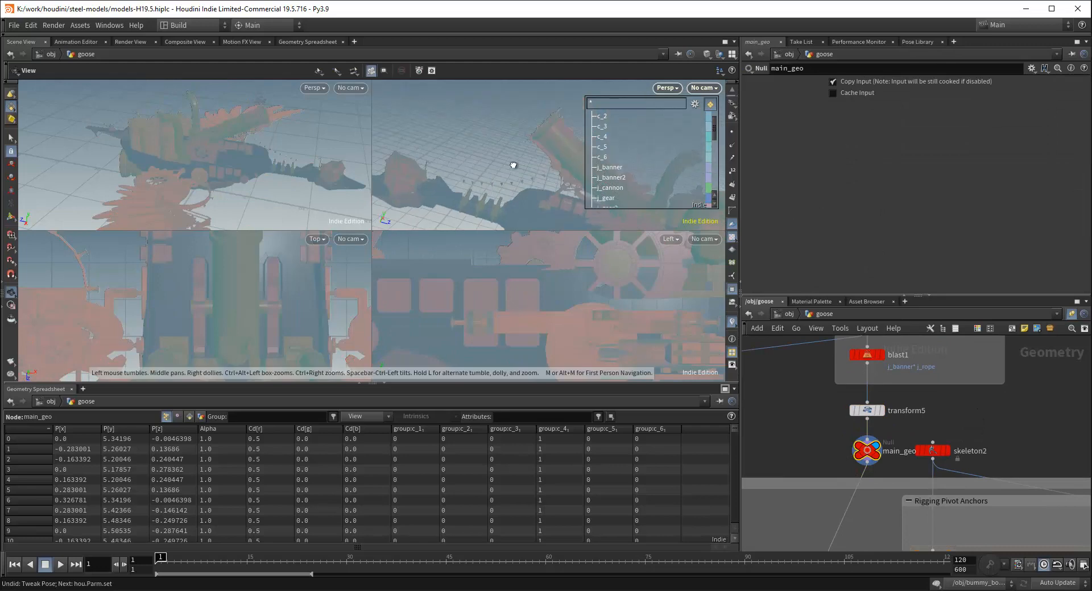
{"action": "left_click_drag", "start_coordinate": [513, 165], "coordinate": [507, 156]}
{"action": "key", "text": "Return"}
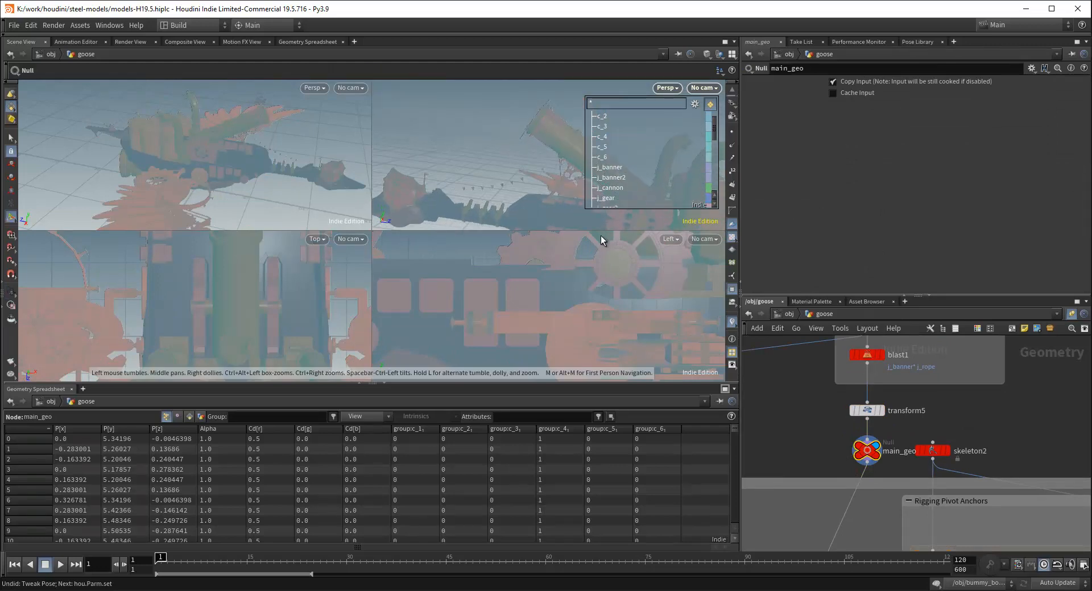
{"action": "middle_click_drag", "start_coordinate": [969, 419], "coordinate": [964, 442]}
Enable Delete Unused Groups on the blast1 node
{"action": "left_click", "coordinate": [862, 376]}
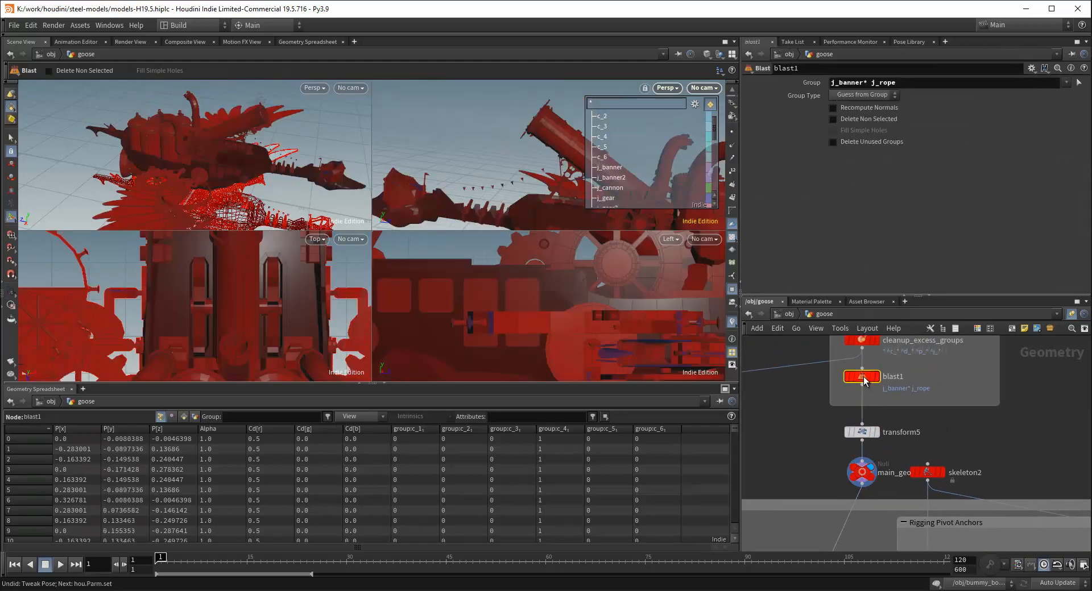
{"action": "left_click", "coordinate": [897, 84]}
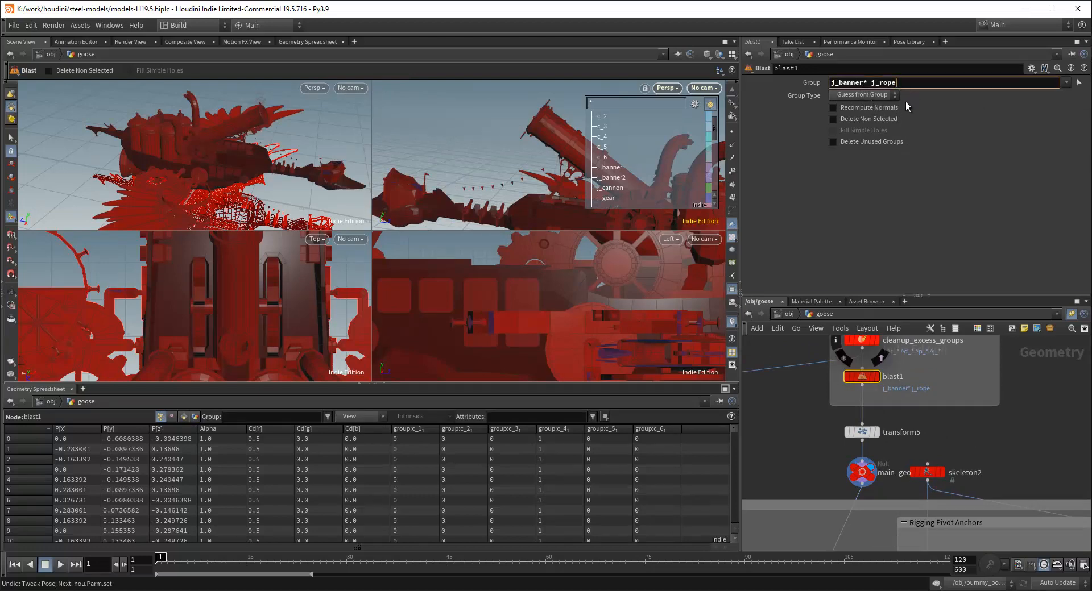
{"action": "left_click", "coordinate": [841, 141]}
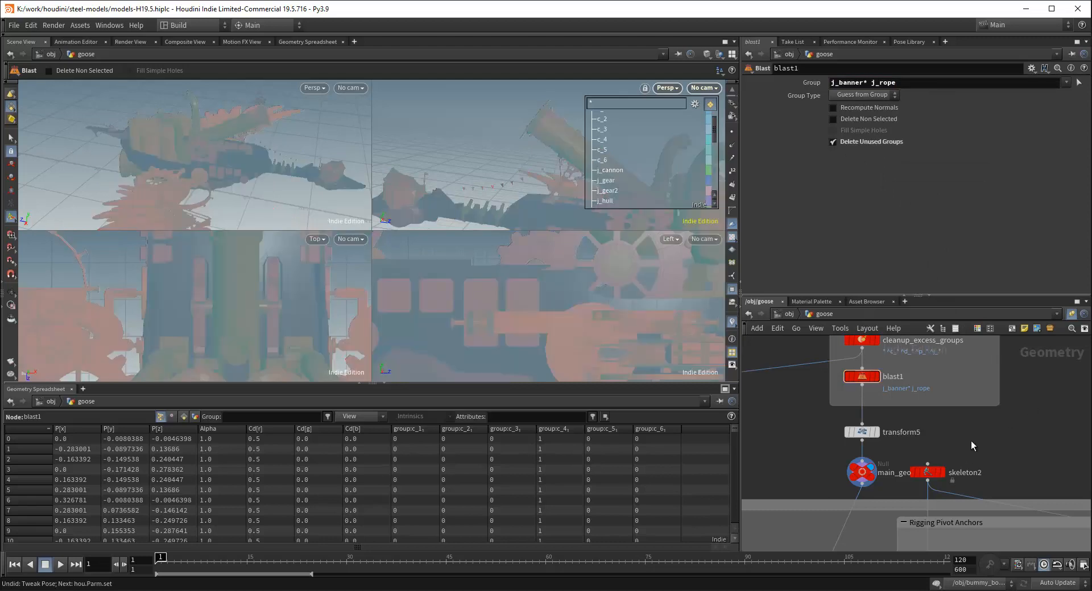
Display blast1's geometry and compare it with the transform5 and main_geo output around the goose's neck
{"action": "left_click", "coordinate": [880, 369]}
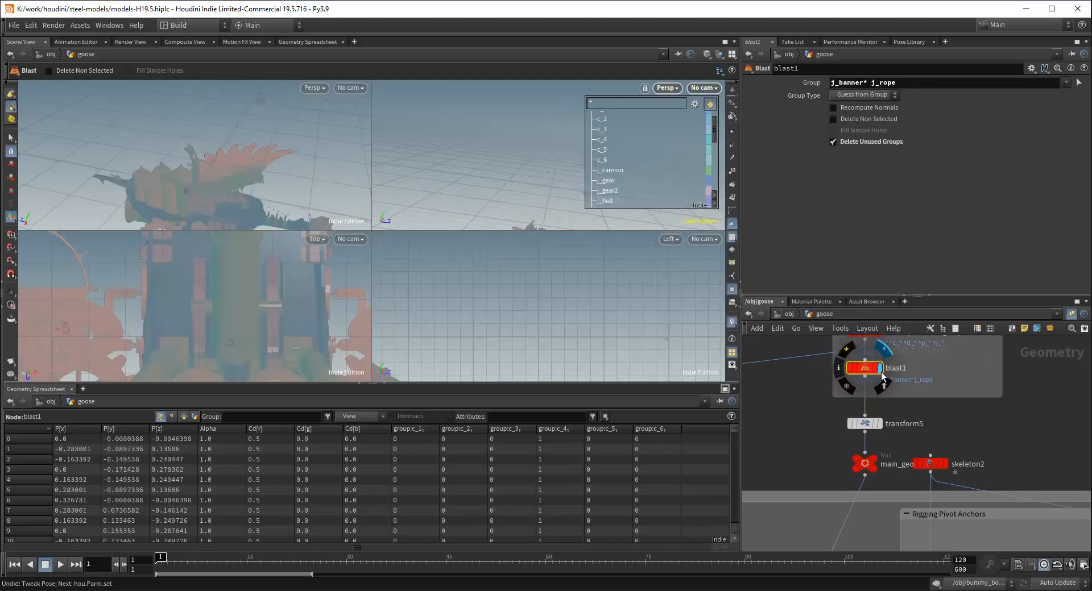
{"action": "key", "text": "space+g"}
{"action": "middle_click_drag", "start_coordinate": [485, 152], "coordinate": [525, 99]}
{"action": "mouse_move", "coordinate": [870, 461]}
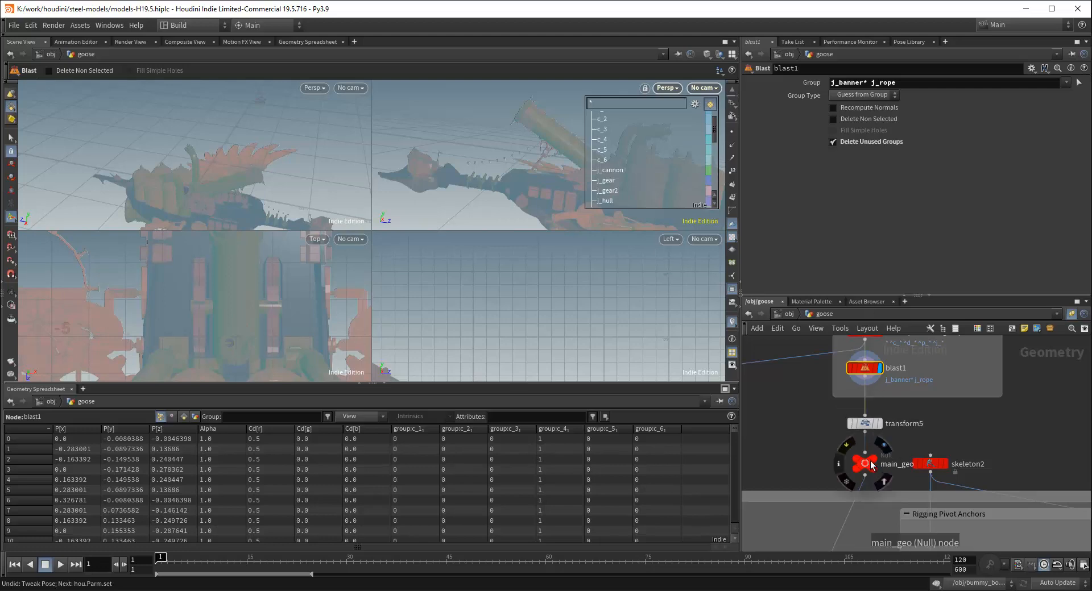
{"action": "left_click", "coordinate": [862, 427]}
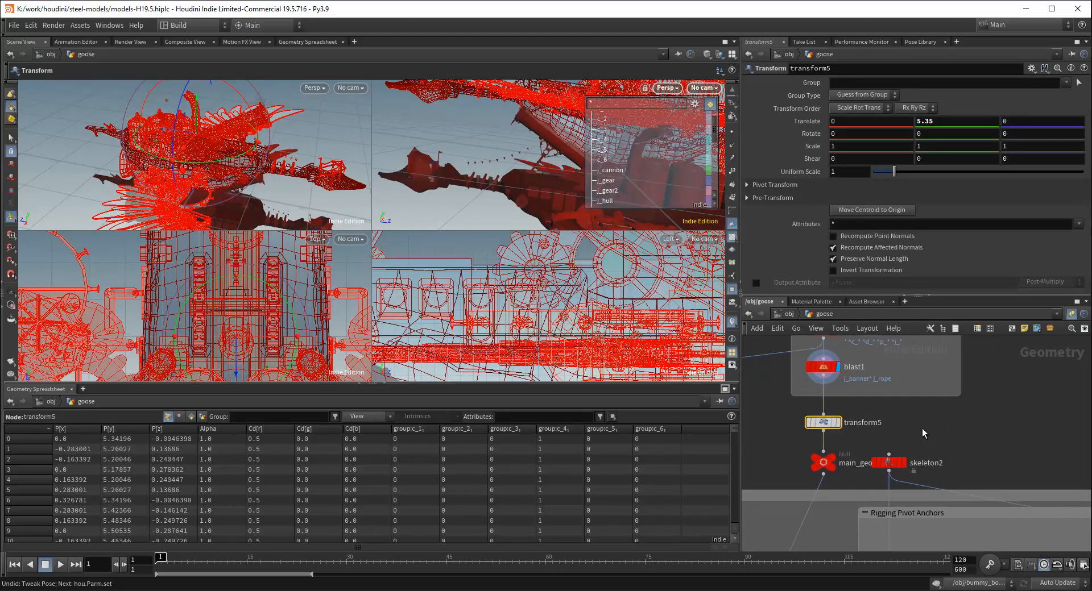
{"action": "left_click", "coordinate": [823, 462]}
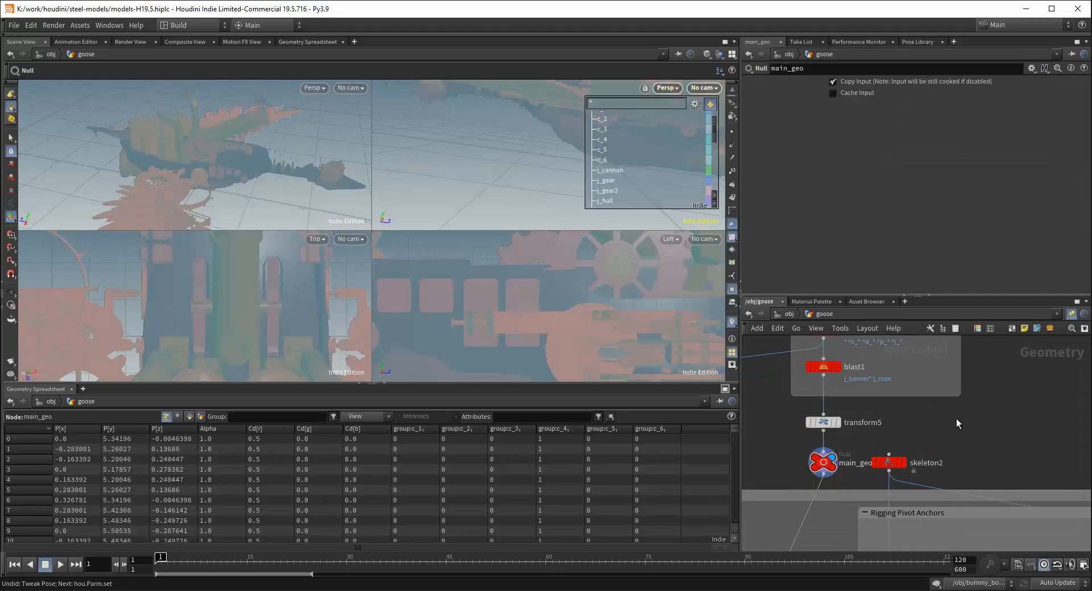
{"action": "key", "text": "Escape"}
{"action": "left_click_drag", "start_coordinate": [541, 122], "coordinate": [506, 166]}
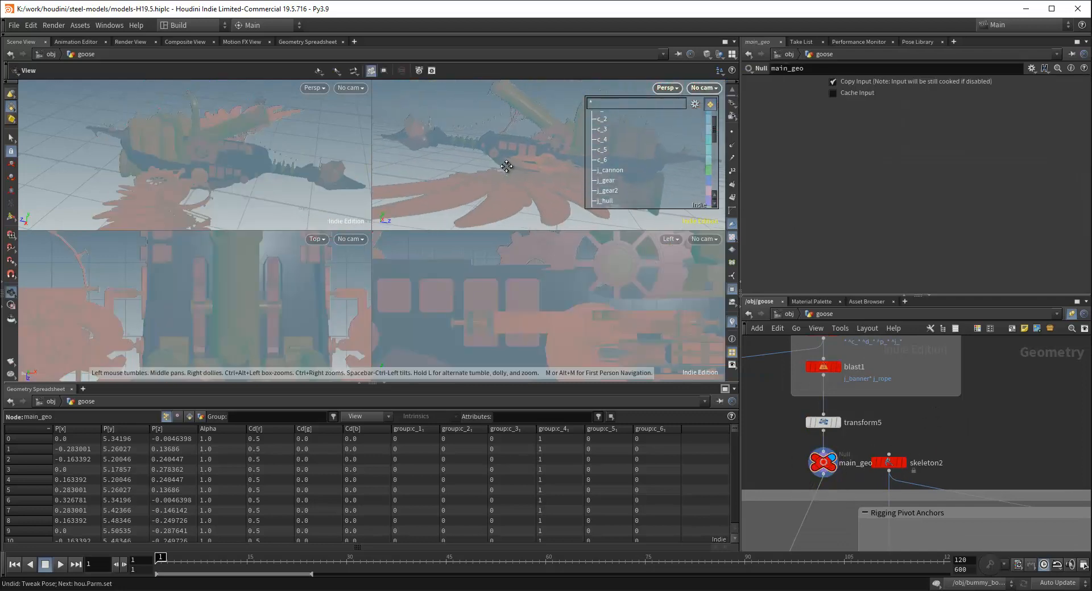
{"action": "middle_click_drag", "start_coordinate": [946, 397], "coordinate": [983, 447]}
Clear the blast1 group entry and choose the j_rope group instead
{"action": "left_click", "coordinate": [861, 417]}
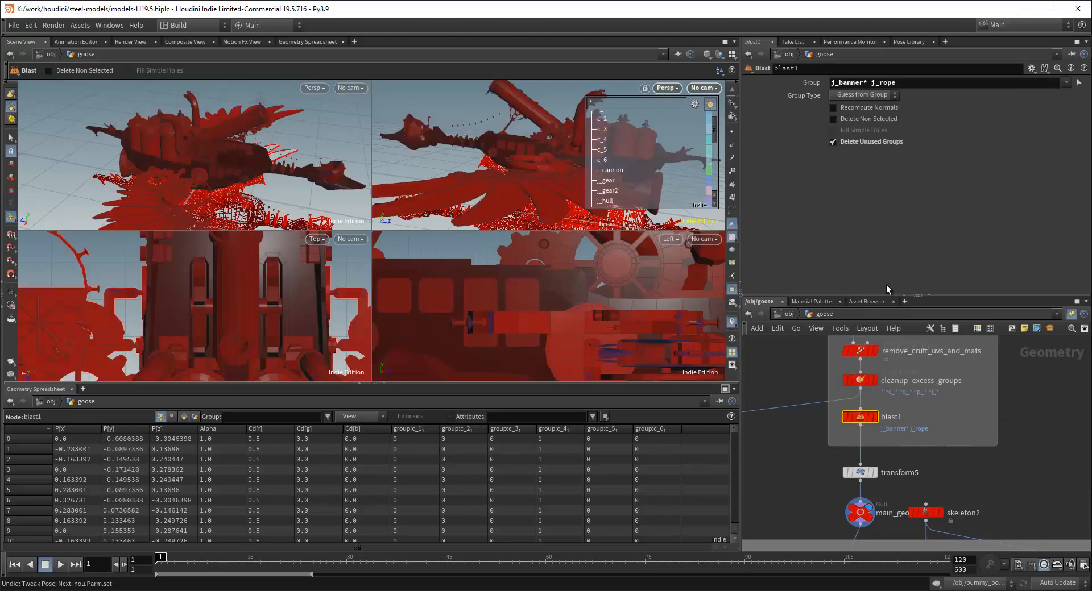
{"action": "left_click", "coordinate": [910, 81]}
{"action": "key", "text": "BackSpace"}
{"action": "key", "text": "BackSpace"}
{"action": "key", "text": "BackSpace"}
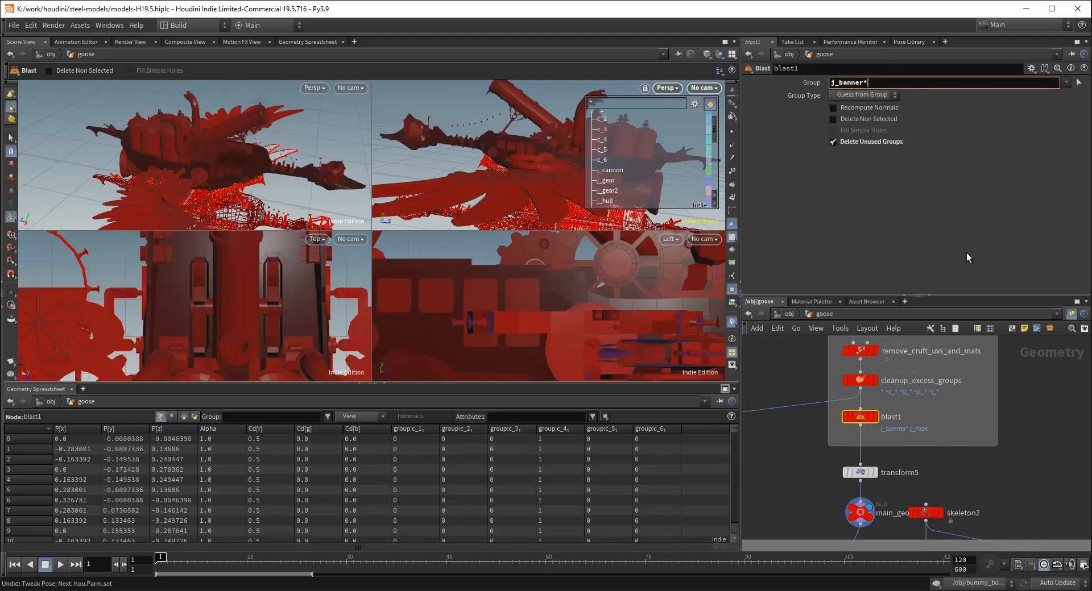
{"action": "key", "text": "BackSpace"}
{"action": "key", "text": "BackSpace"}
{"action": "key", "text": "BackSpace"}
{"action": "key", "text": "BackSpace"}
{"action": "key", "text": "BackSpace"}
{"action": "key", "text": "BackSpace"}
{"action": "left_click", "coordinate": [1065, 83]}
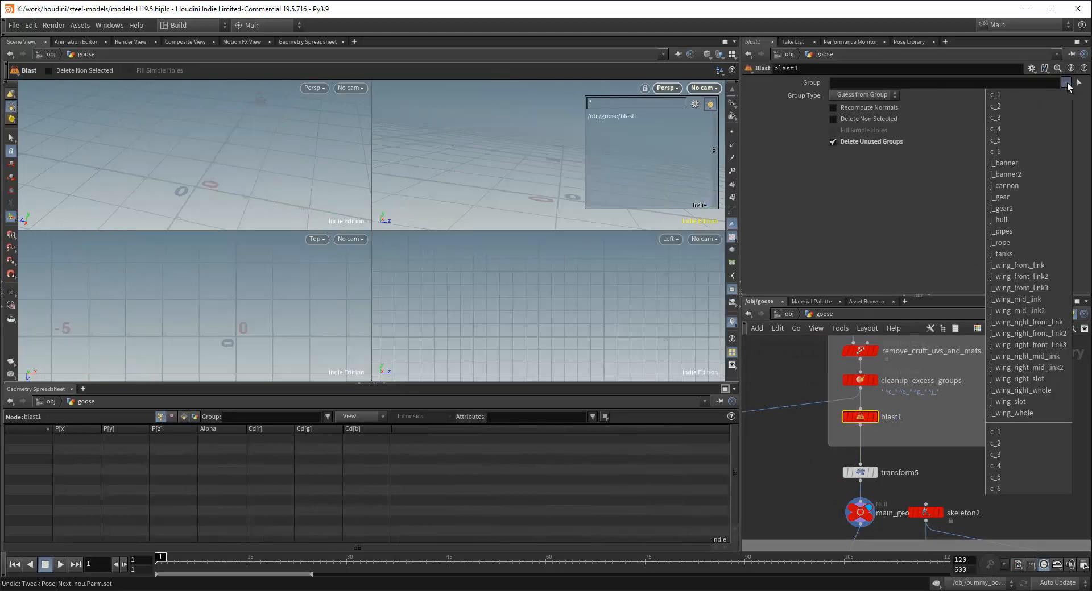
{"action": "left_click", "coordinate": [1019, 245]}
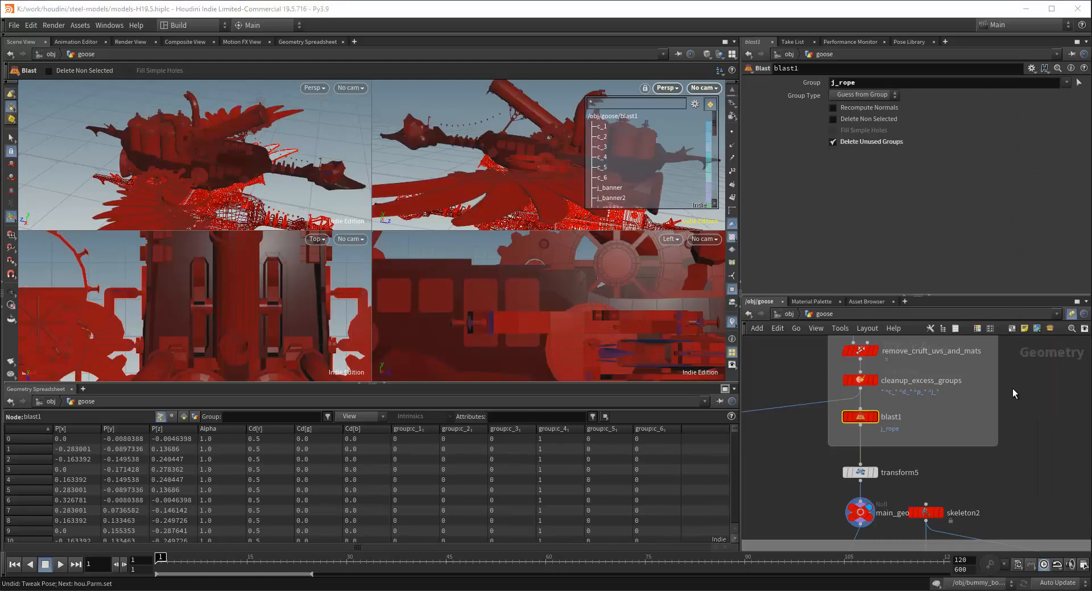
Examine the banners along the goose's neck up close and reselect the blast1 node
{"action": "left_click", "coordinate": [1042, 405]}
{"action": "scroll", "coordinate": [475, 122], "scroll_direction": "up", "scroll_amount": 8}
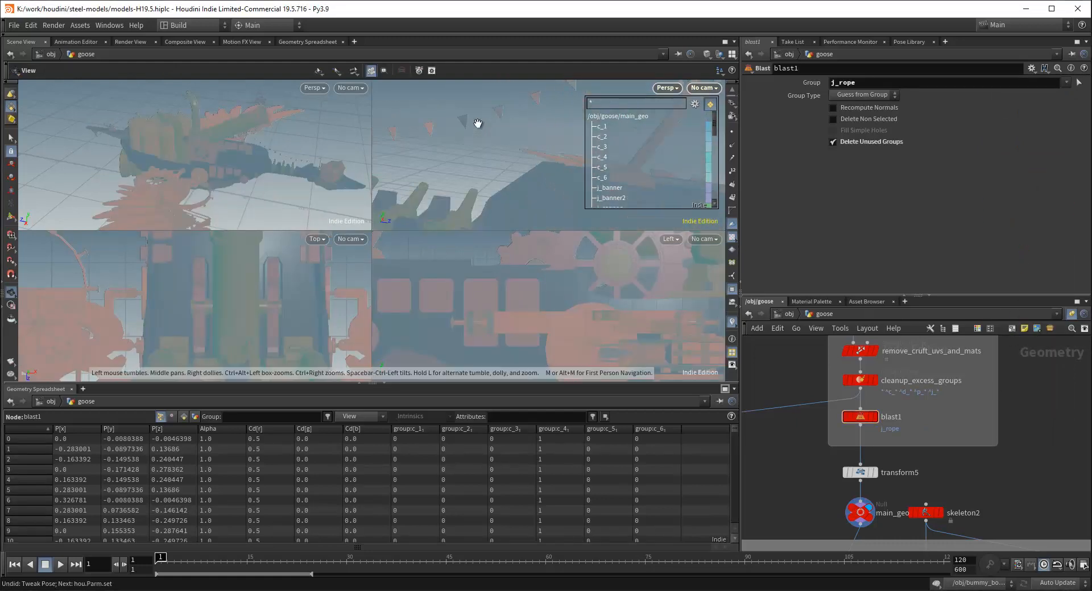
{"action": "left_click", "coordinate": [859, 416]}
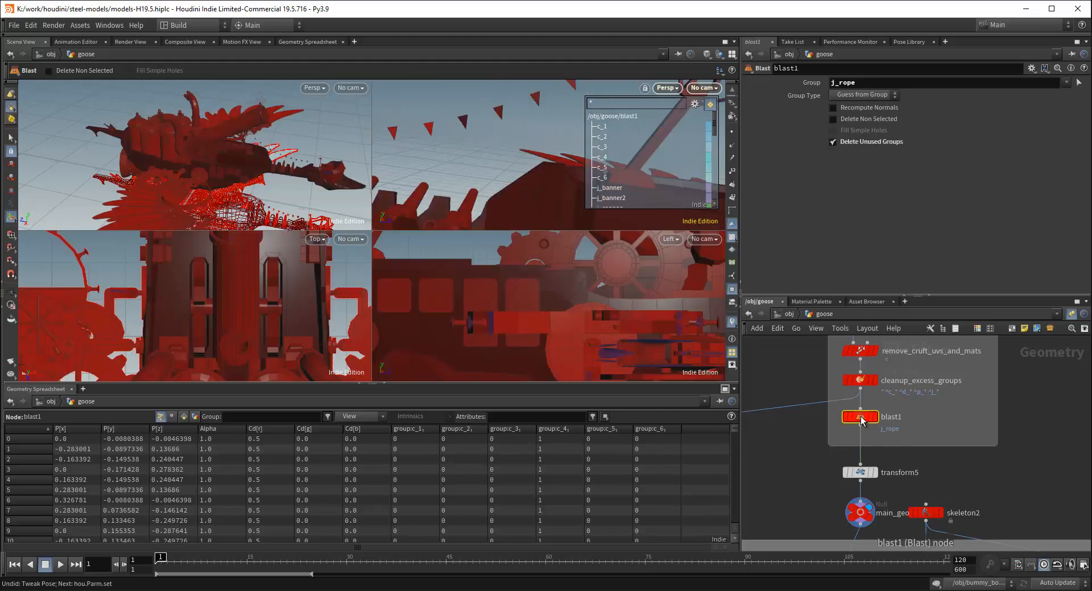
Extend the blast1 group to "j_rope j_banne*" so the banner groups are included, and reselect the node
{"action": "left_click", "coordinate": [863, 81]}
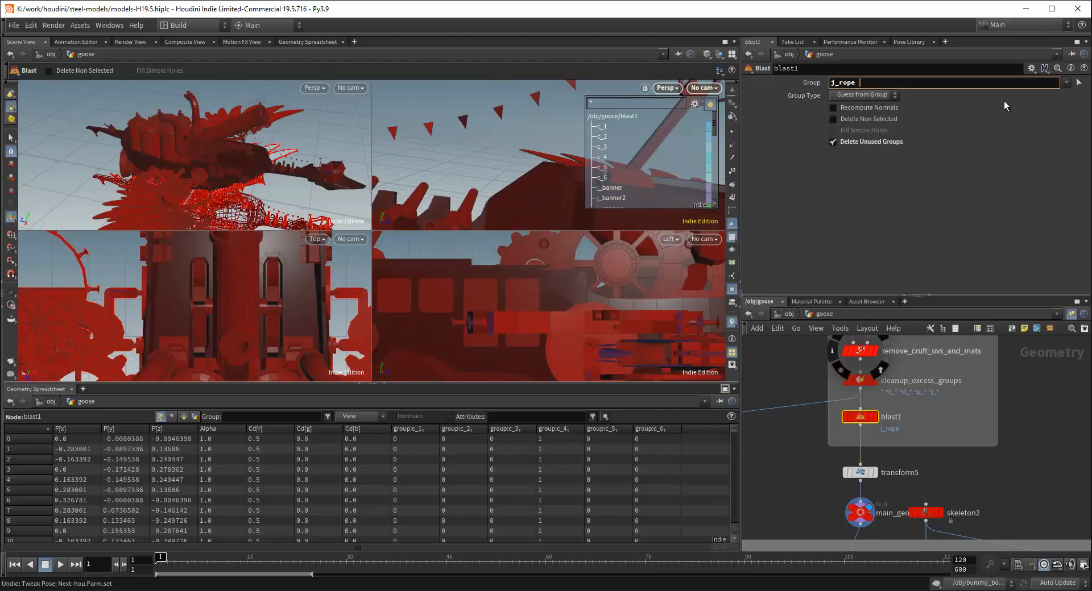
{"action": "type", "text": "j_banner*"}
{"action": "key", "text": "Left"}
{"action": "key", "text": "BackSpace"}
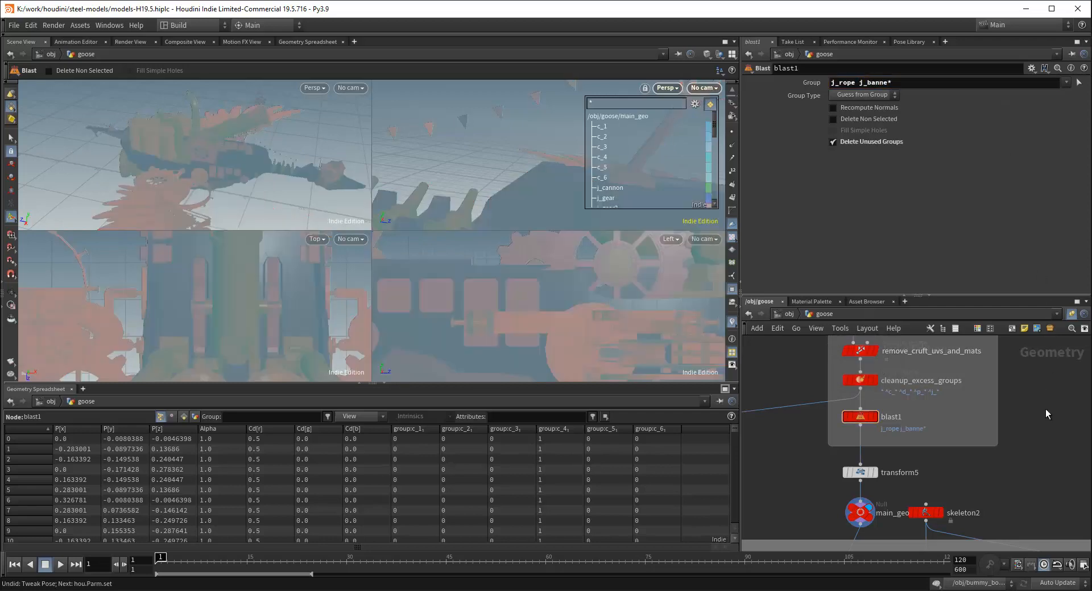
{"action": "middle_click_drag", "start_coordinate": [961, 467], "coordinate": [962, 458]}
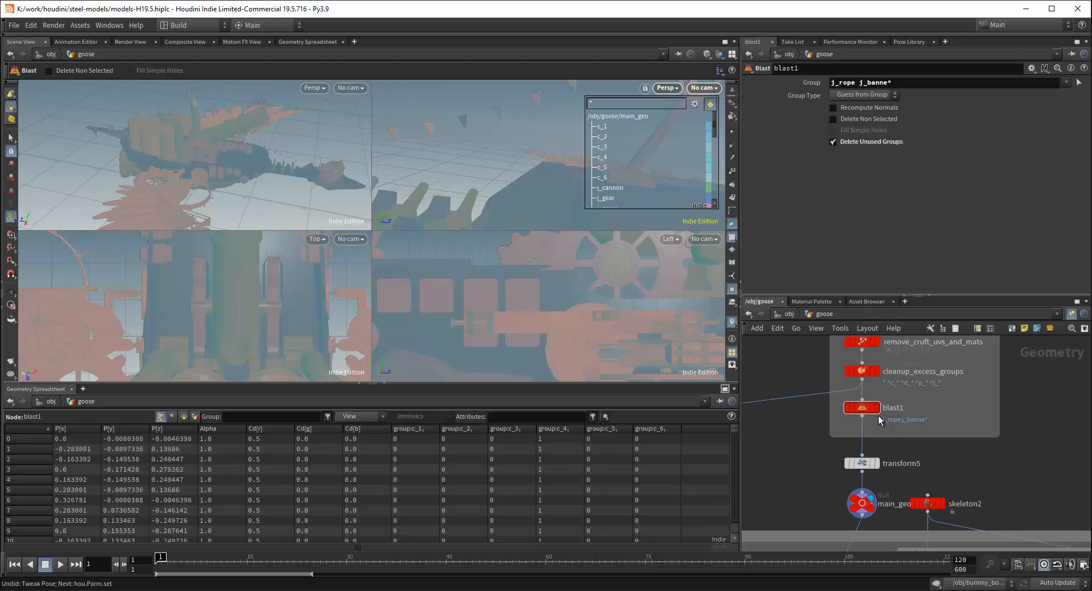
{"action": "left_click", "coordinate": [867, 407]}
Try the blast1 group as "j_rope j_banne" without the wildcard and check the available group names
{"action": "left_click", "coordinate": [909, 84]}
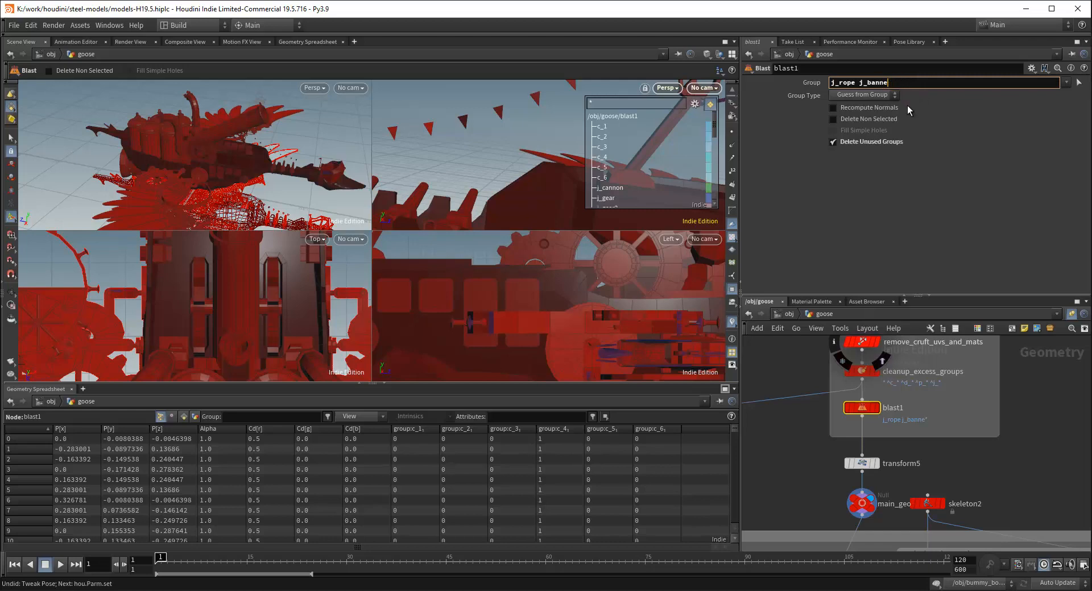
{"action": "left_click", "coordinate": [1028, 459]}
{"action": "left_click", "coordinate": [900, 85]}
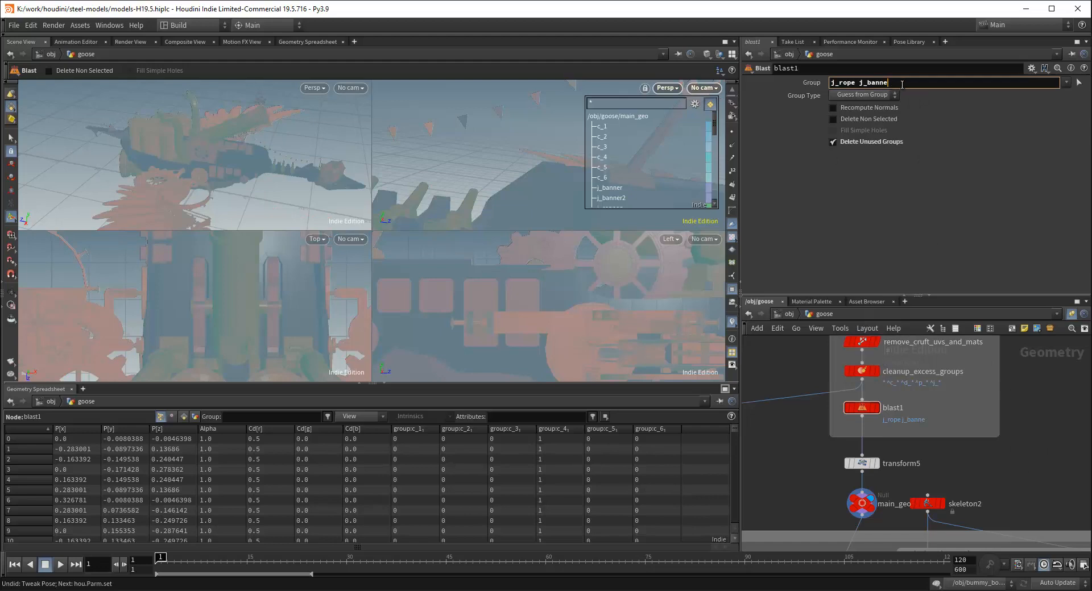
{"action": "left_click", "coordinate": [1066, 82]}
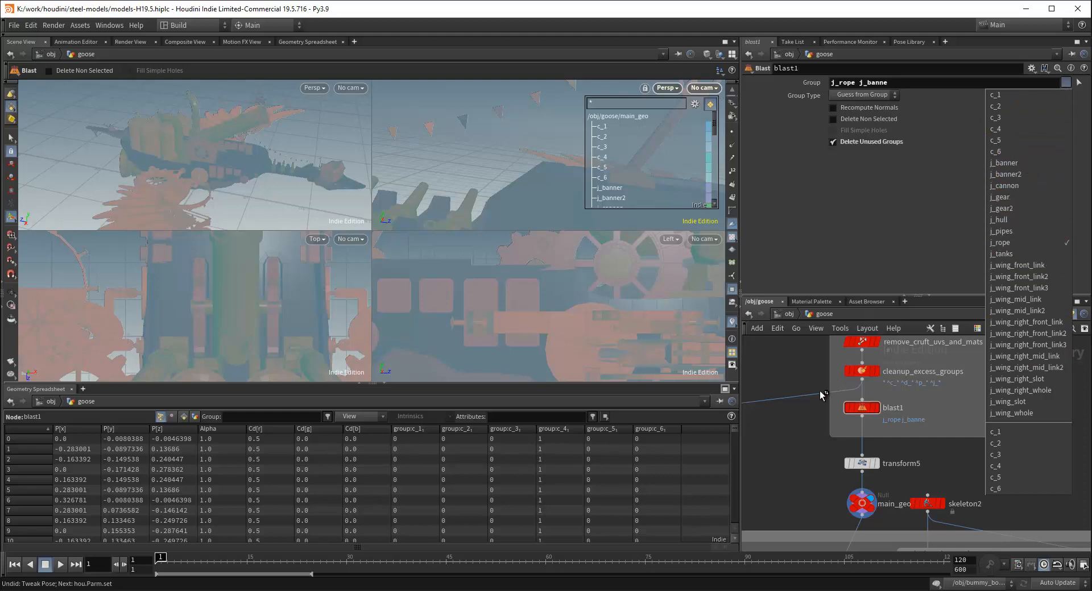
{"action": "left_click", "coordinate": [869, 166]}
Change the blast1 group to "j_rope j_banner" and inspect the banners in the perspective view
{"action": "left_click", "coordinate": [906, 81]}
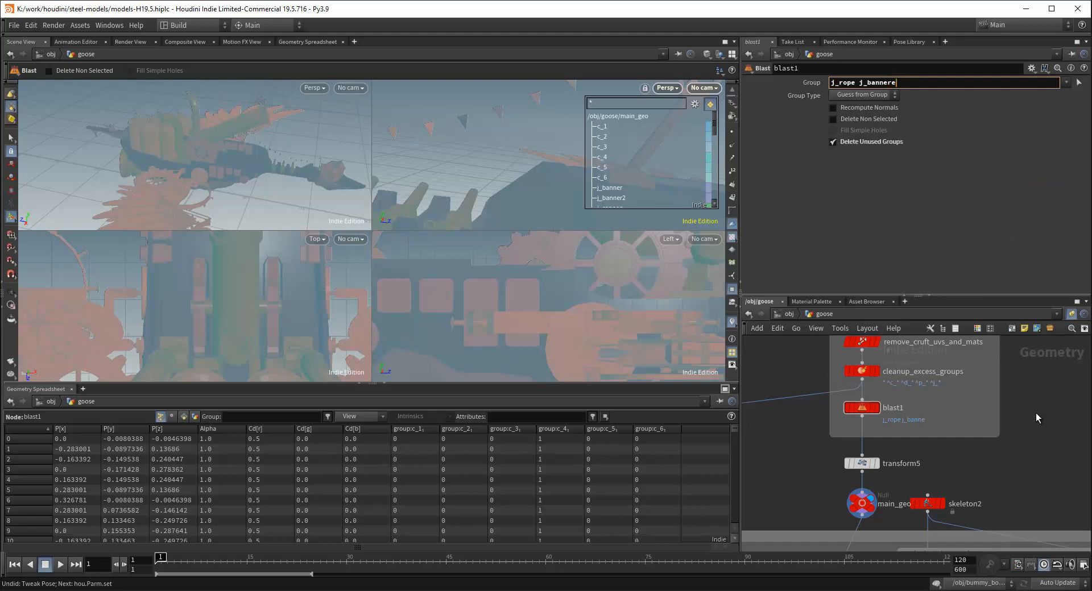
{"action": "type", "text": "re"}
{"action": "key", "text": "BackSpace"}
{"action": "key", "text": "Return"}
{"action": "left_click_drag", "start_coordinate": [489, 161], "coordinate": [535, 165], "text": "alt"}
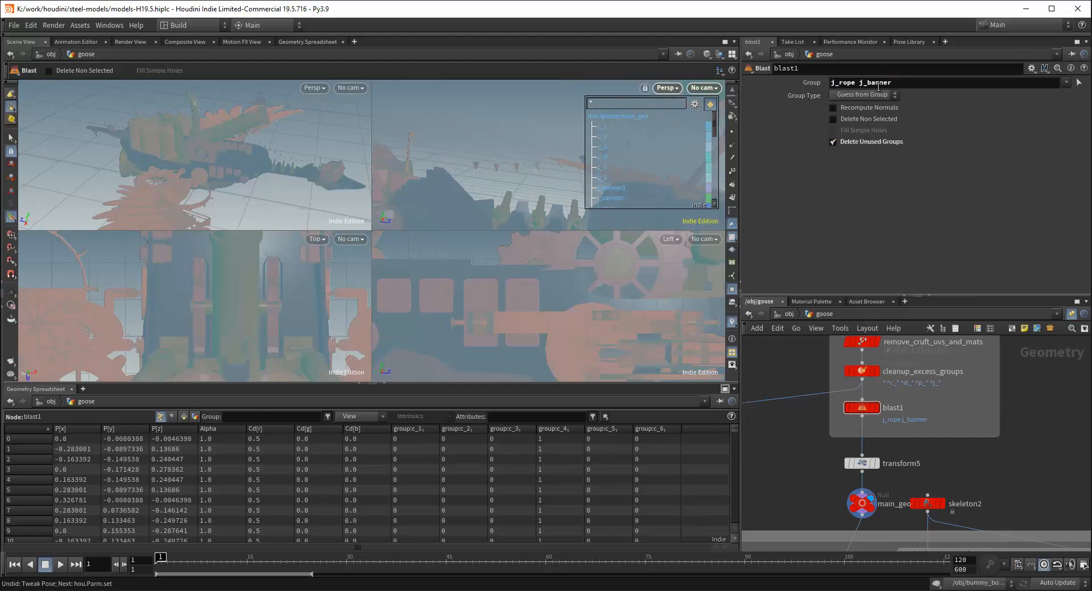
Set the blast1 group back to the wildcard pattern "j_rope j_banne*"
{"action": "left_click", "coordinate": [904, 82]}
{"action": "key", "text": "BackSpace"}
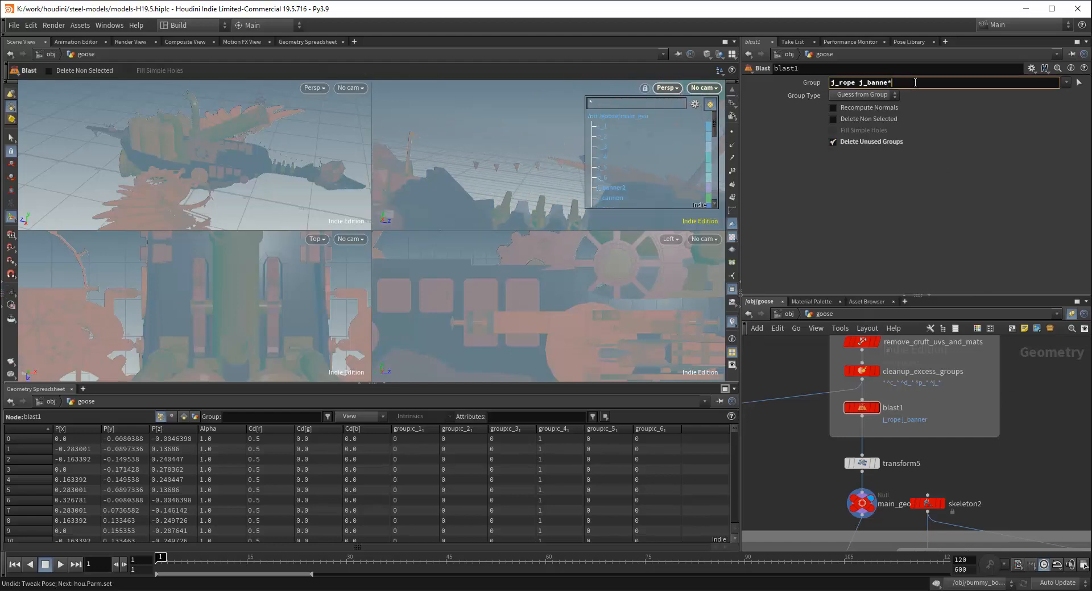
{"action": "key", "text": "Return"}
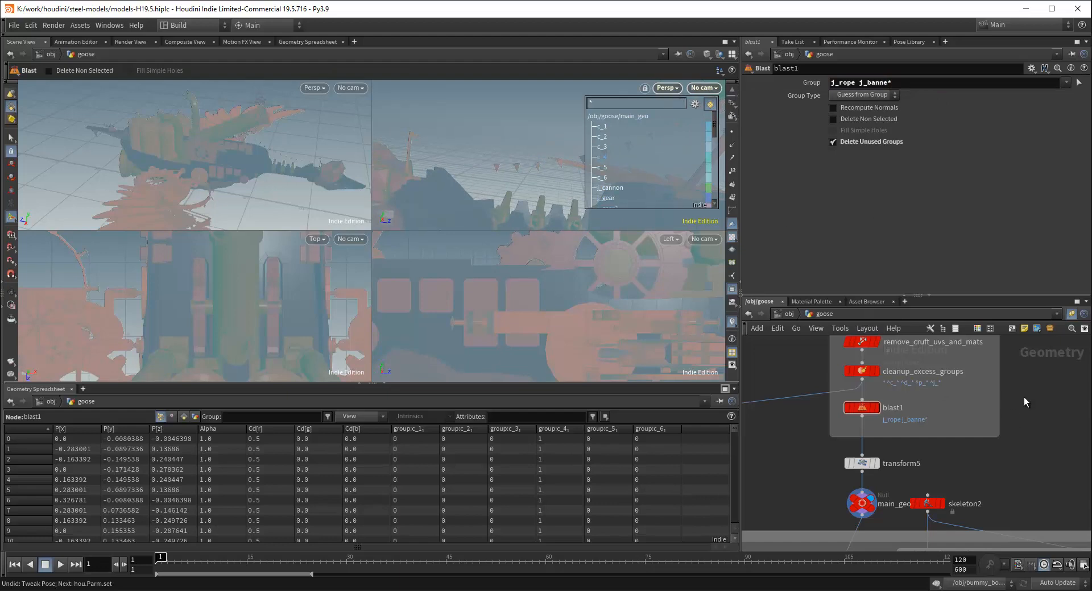
Duplicate the group12 node that creates j_banner2 and insert the copy directly below it in the joint assignment chain
{"action": "scroll", "coordinate": [1023, 397], "scroll_direction": "down", "scroll_amount": 5}
{"action": "middle_click_drag", "start_coordinate": [1028, 400], "coordinate": [998, 465]}
{"action": "middle_click_drag", "start_coordinate": [868, 402], "coordinate": [819, 526]}
{"action": "middle_click_drag", "start_coordinate": [823, 394], "coordinate": [779, 479]}
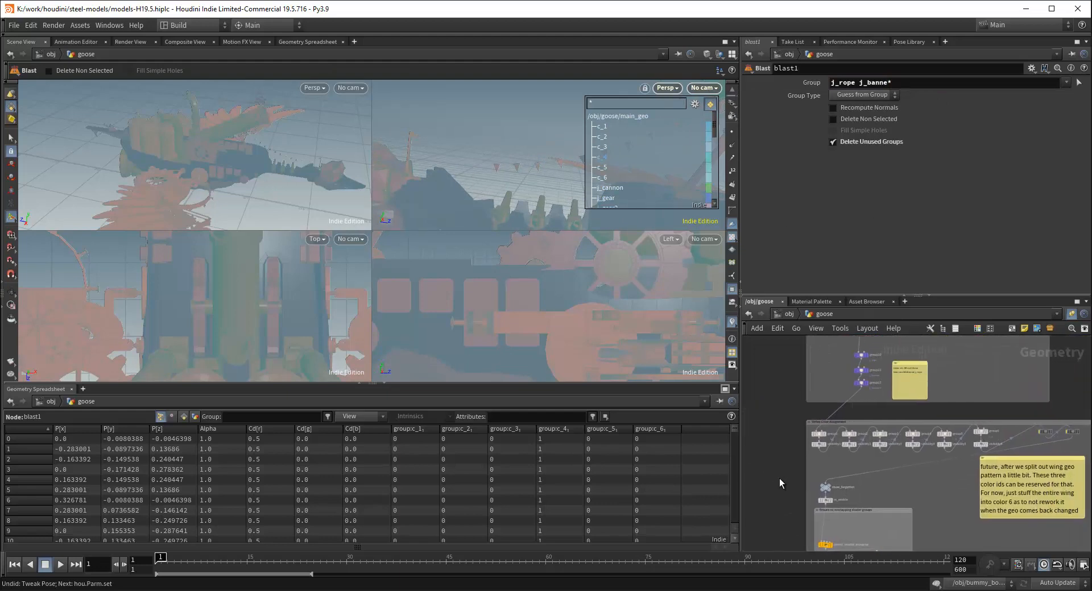
{"action": "middle_click_drag", "start_coordinate": [990, 389], "coordinate": [986, 438]}
{"action": "scroll", "coordinate": [907, 398], "scroll_direction": "up", "scroll_amount": 4}
{"action": "middle_click_drag", "start_coordinate": [907, 397], "coordinate": [929, 510]}
{"action": "scroll", "coordinate": [905, 440], "scroll_direction": "down", "scroll_amount": 2}
{"action": "scroll", "coordinate": [888, 397], "scroll_direction": "up", "scroll_amount": 3}
{"action": "middle_click_drag", "start_coordinate": [905, 440], "coordinate": [891, 412]}
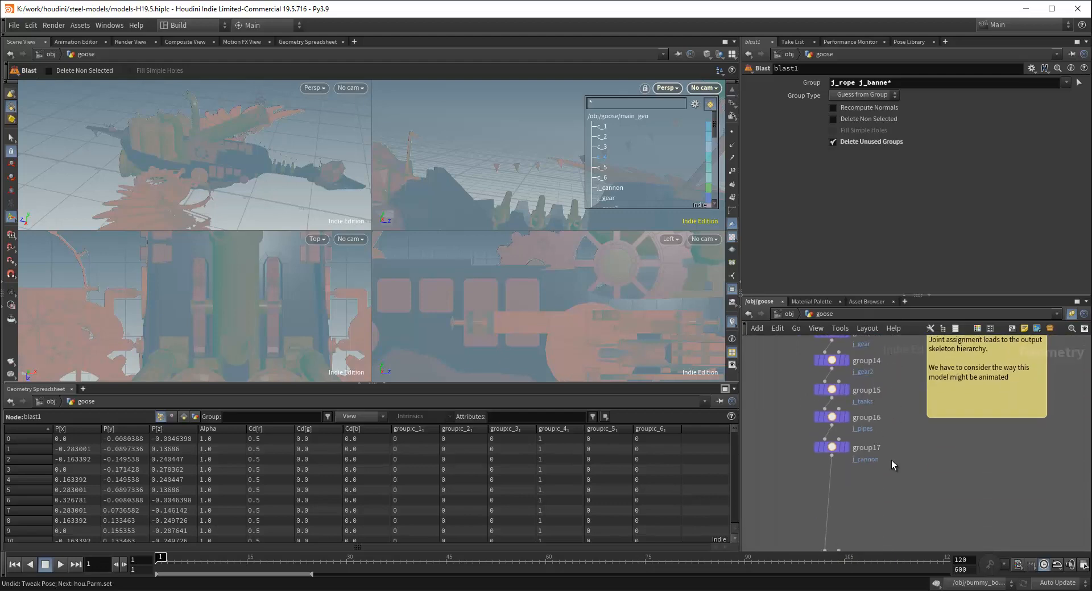
{"action": "middle_click_drag", "start_coordinate": [891, 487], "coordinate": [888, 372]}
{"action": "scroll", "coordinate": [892, 392], "scroll_direction": "down", "scroll_amount": 1}
{"action": "scroll", "coordinate": [887, 420], "scroll_direction": "up", "scroll_amount": 2}
{"action": "scroll", "coordinate": [887, 423], "scroll_direction": "up", "scroll_amount": 1}
{"action": "middle_click_drag", "start_coordinate": [886, 456], "coordinate": [882, 403]}
{"action": "scroll", "coordinate": [889, 386], "scroll_direction": "down", "scroll_amount": 1}
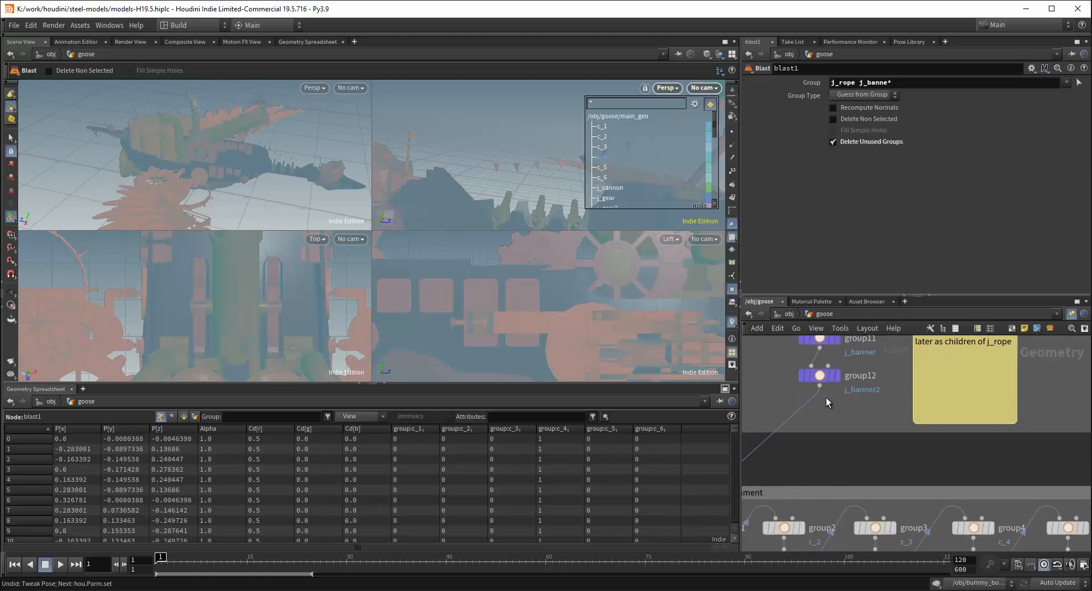
{"action": "left_click", "coordinate": [821, 375]}
{"action": "key", "text": "ctrl+c"}
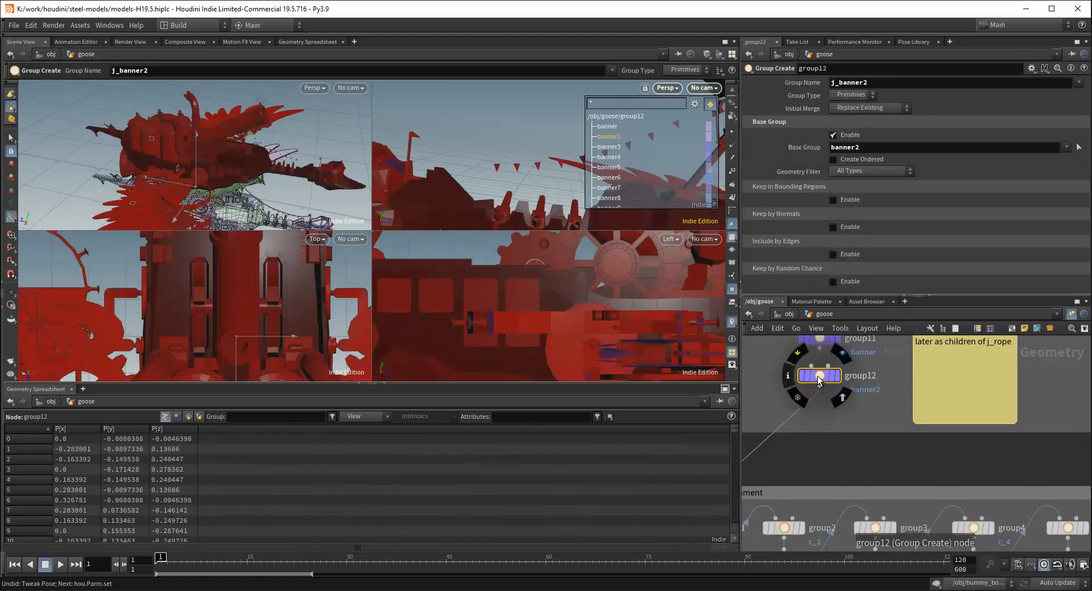
{"action": "key", "text": "ctrl+v"}
{"action": "left_click_drag", "start_coordinate": [901, 425], "coordinate": [822, 413]}
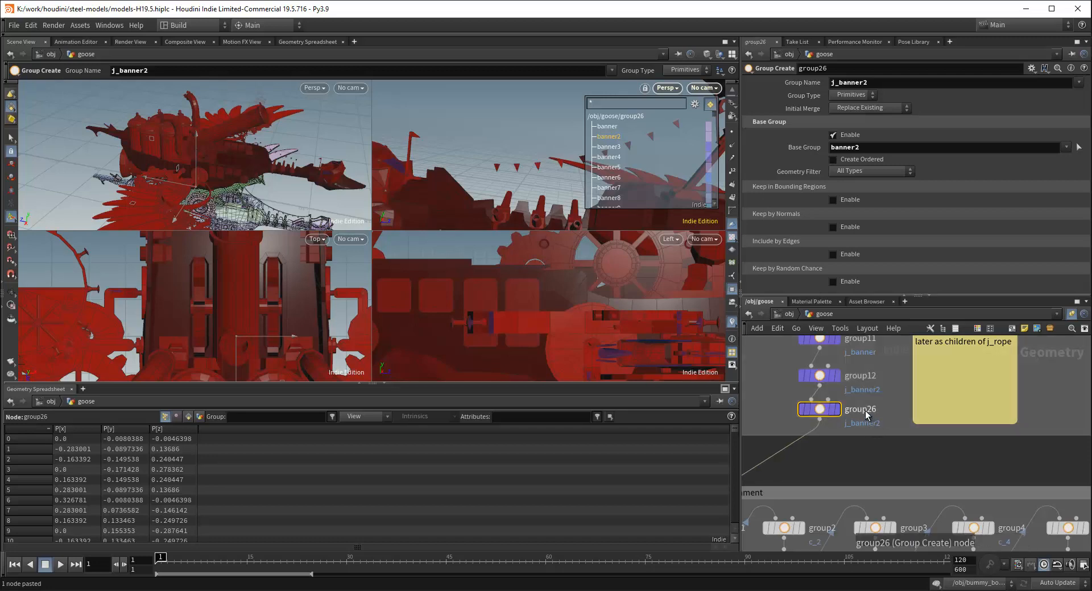
Set the duplicated group node's group name to j_banner3
{"action": "double_click", "coordinate": [865, 411]}
{"action": "left_click", "coordinate": [821, 415]}
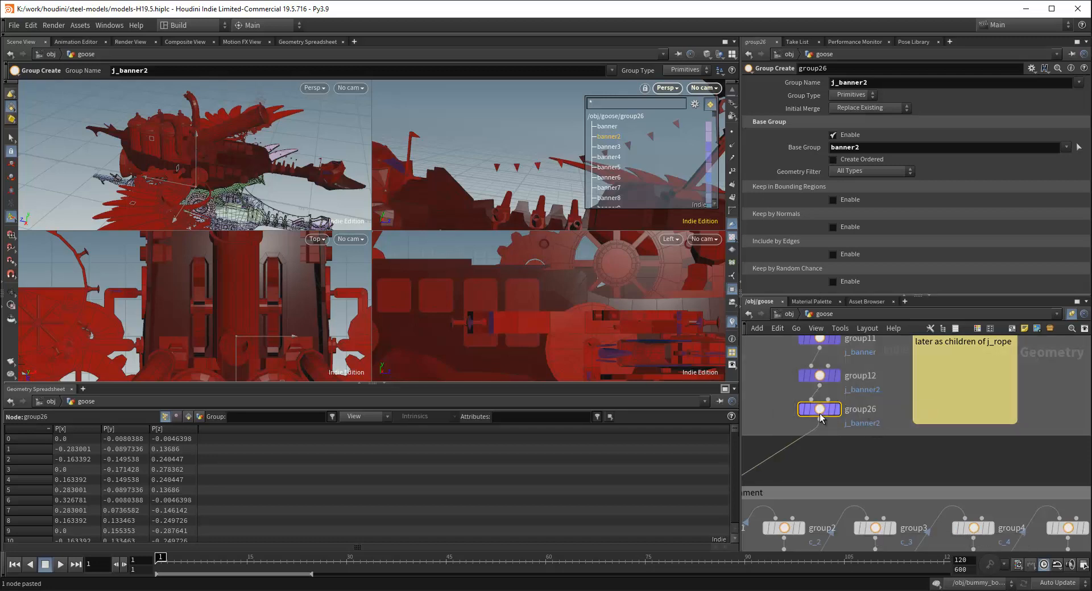
{"action": "left_click", "coordinate": [880, 147]}
{"action": "left_click", "coordinate": [889, 85]}
{"action": "left_click", "coordinate": [889, 86]}
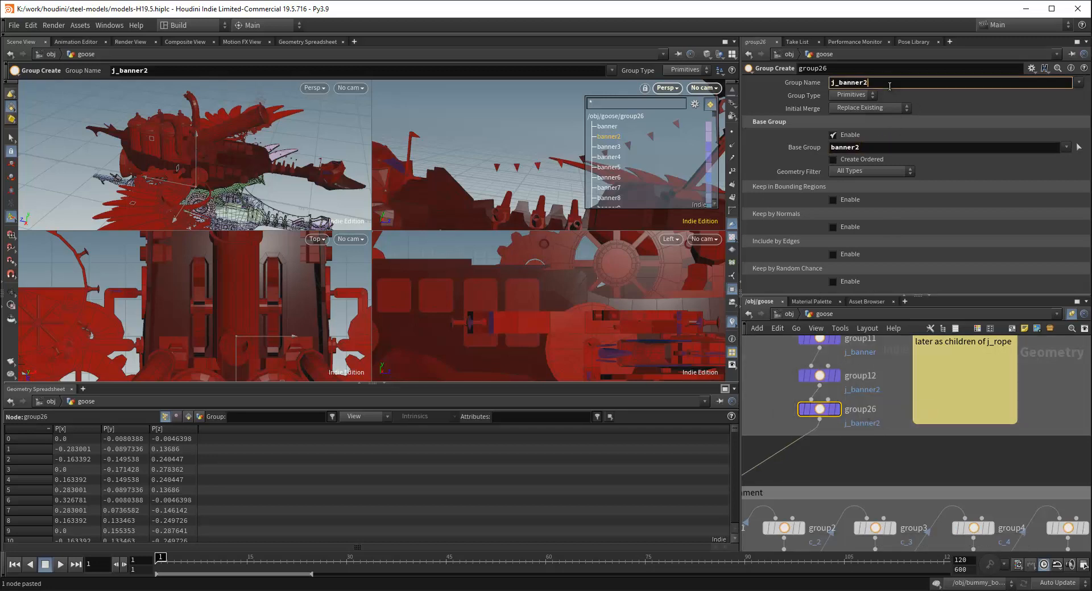
{"action": "type", "text": "3"}
{"action": "key", "text": "Return"}
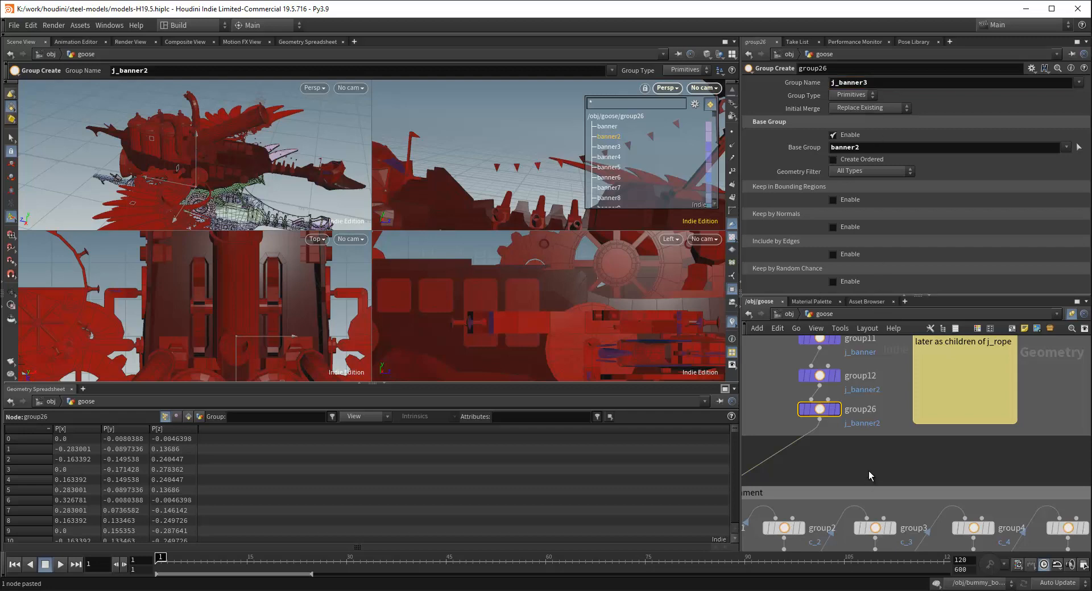
Rename the group created by the duplicated node to j_banner_rest
{"action": "left_click", "coordinate": [892, 87]}
{"action": "key", "text": "BackSpace"}
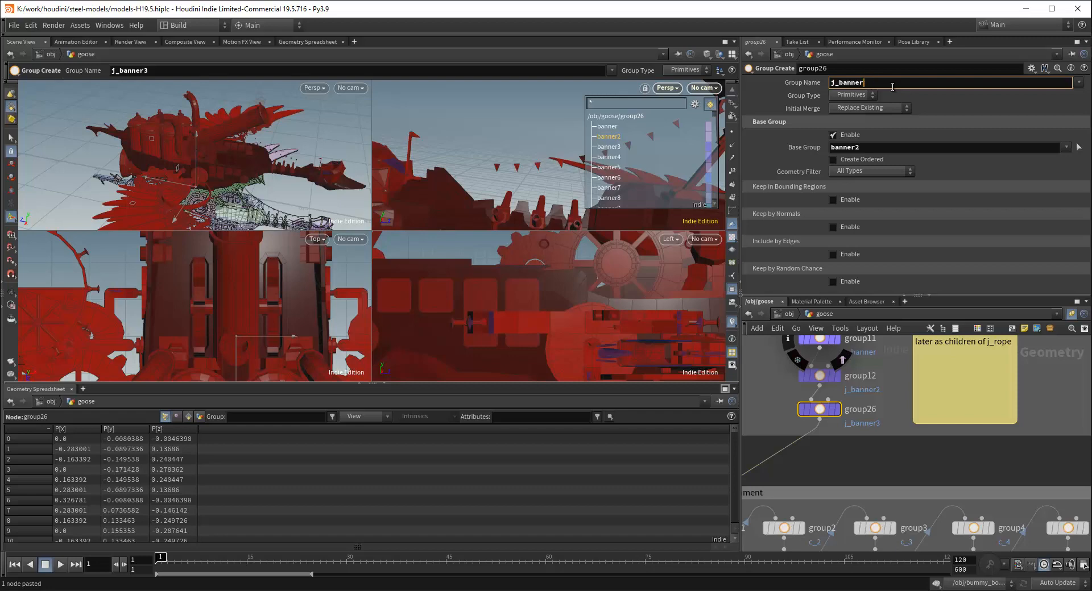
{"action": "type", "text": "_rest"}
{"action": "key", "text": "Return"}
{"action": "left_click", "coordinate": [816, 414]}
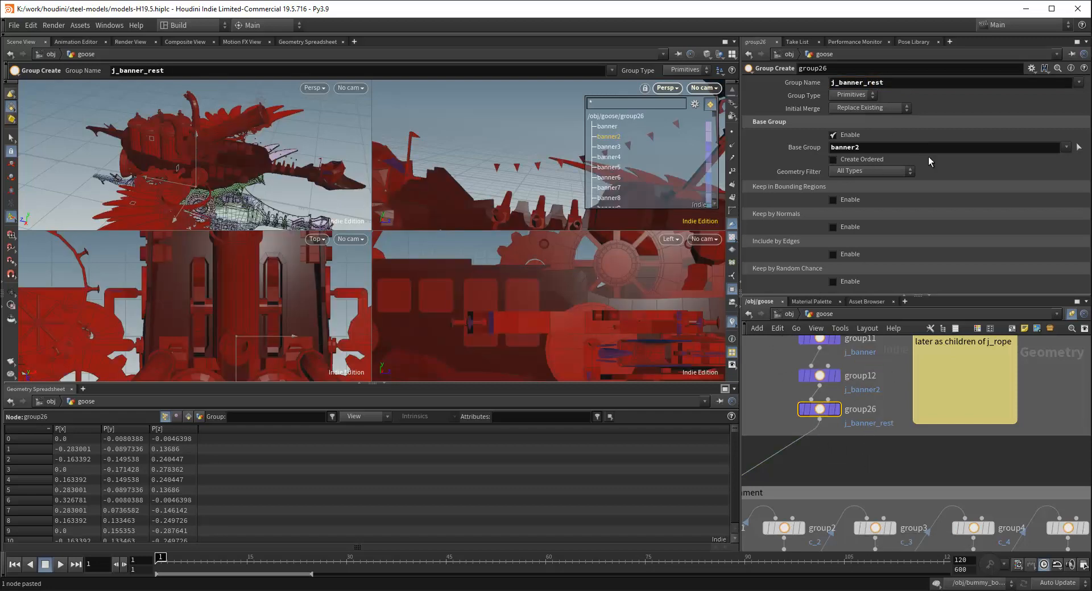
Set the base group of the j_banner_rest node to banner*
{"action": "left_click", "coordinate": [878, 147]}
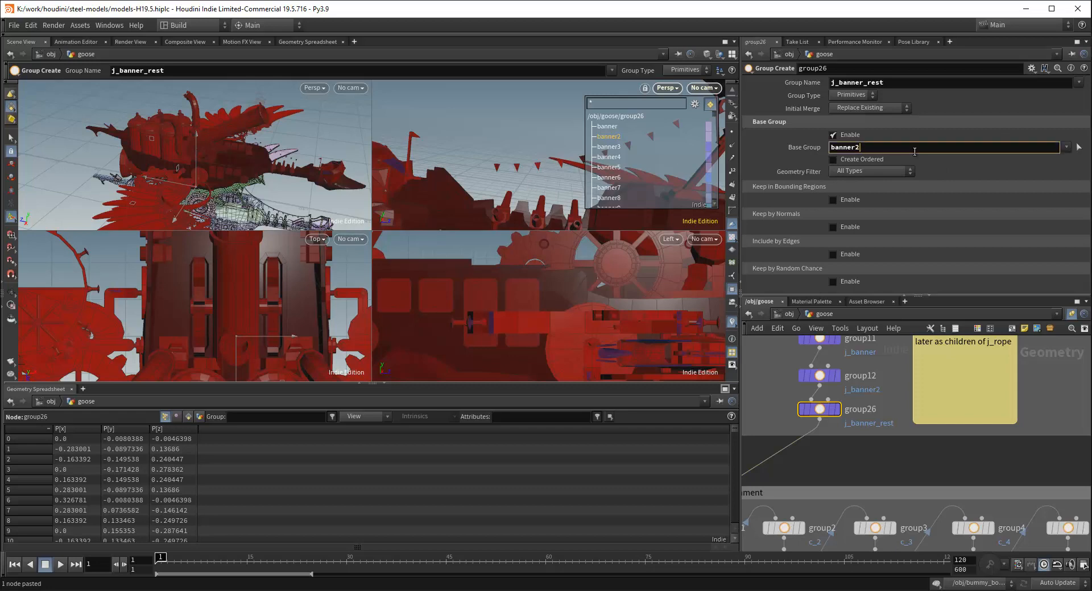
{"action": "key", "text": "Return"}
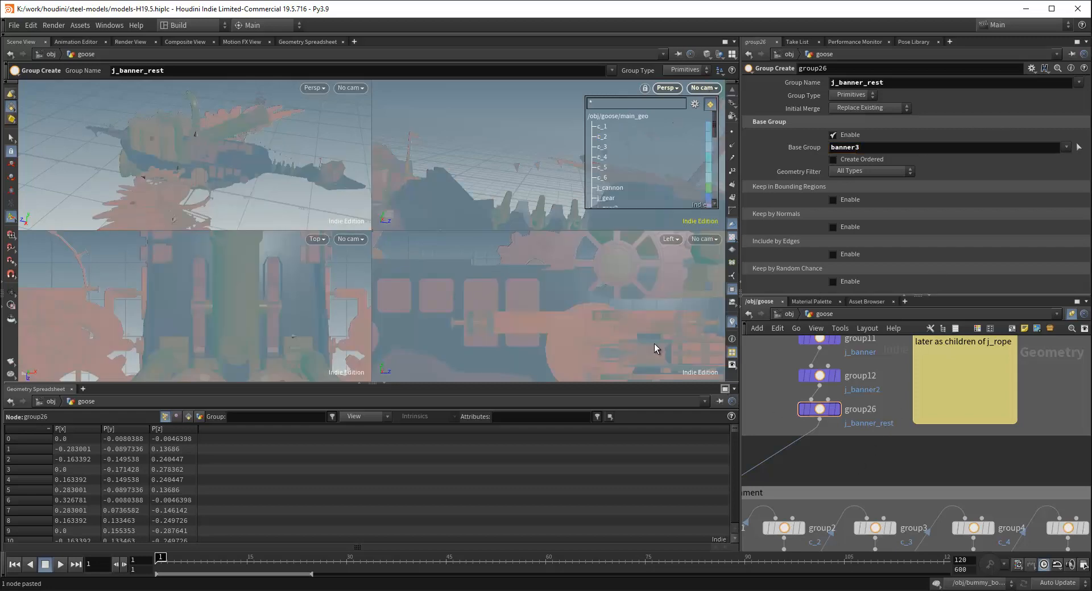
{"action": "left_click", "coordinate": [899, 148]}
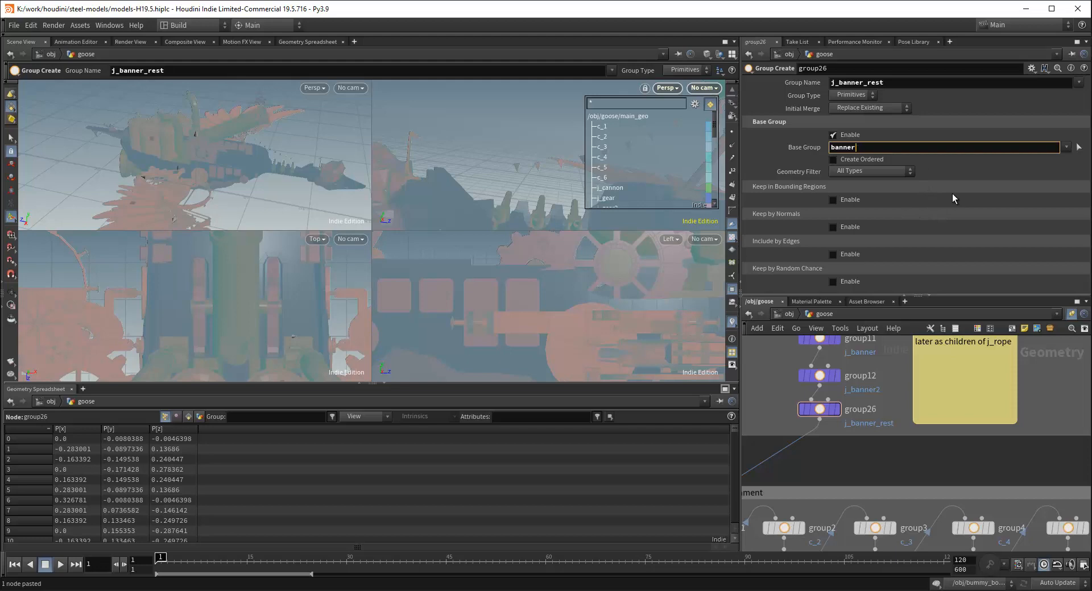
{"action": "type", "text": "*"}
{"action": "key", "text": "Return"}
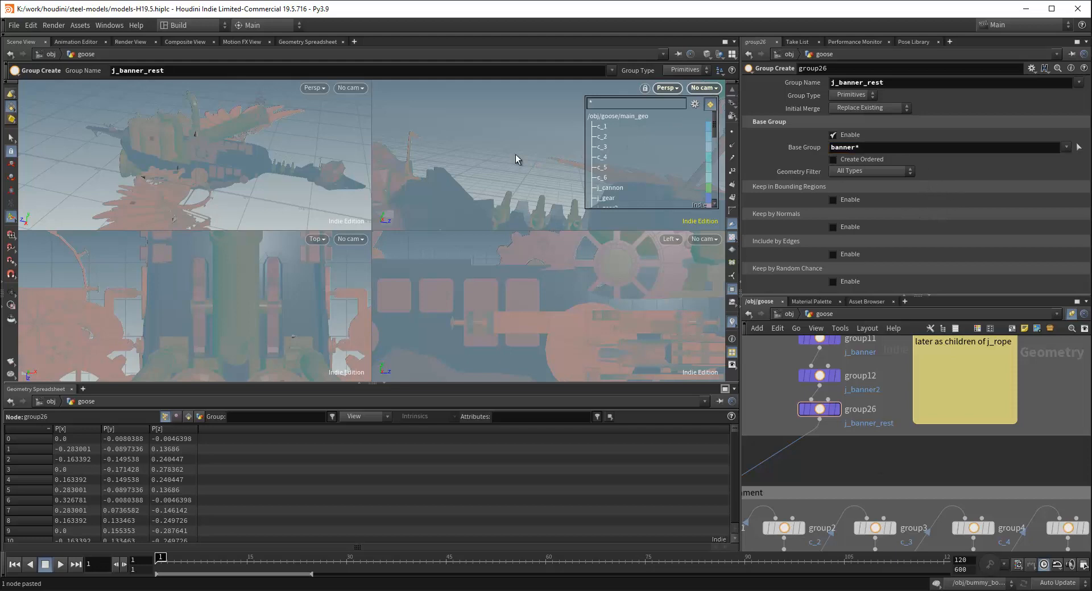
Examine the whole goose for leftover banners and return to the main_geo and skeleton2 area of the network
{"action": "scroll", "coordinate": [536, 152], "scroll_direction": "down", "scroll_amount": 5}
{"action": "middle_click_drag", "start_coordinate": [537, 151], "coordinate": [478, 172], "text": "alt"}
{"action": "scroll", "coordinate": [494, 168], "scroll_direction": "down", "scroll_amount": 3}
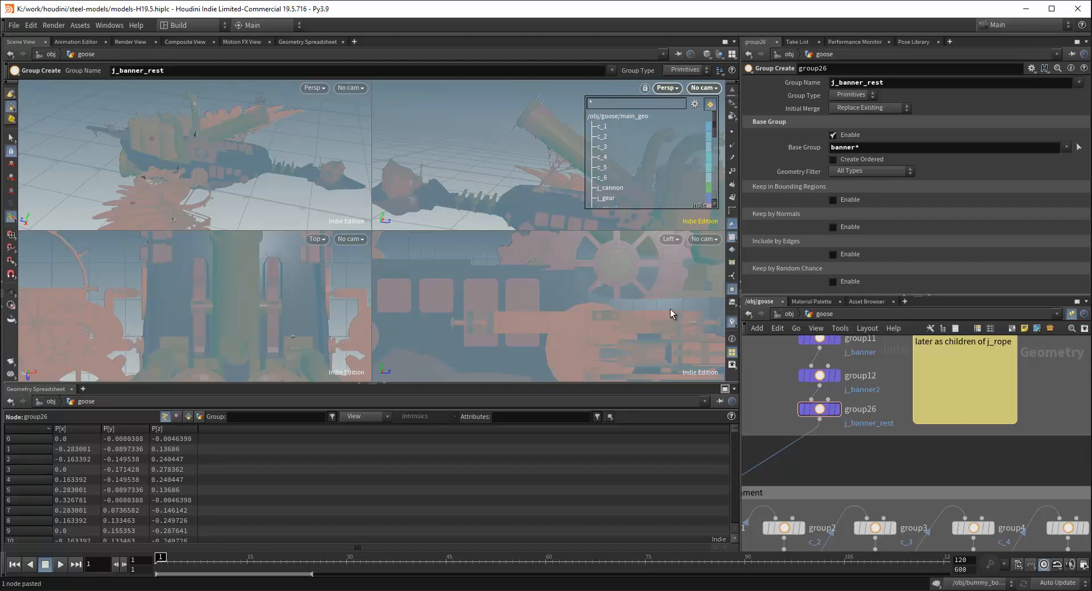
{"action": "scroll", "coordinate": [492, 166], "scroll_direction": "down", "scroll_amount": 3}
{"action": "scroll", "coordinate": [899, 418], "scroll_direction": "down", "scroll_amount": 5}
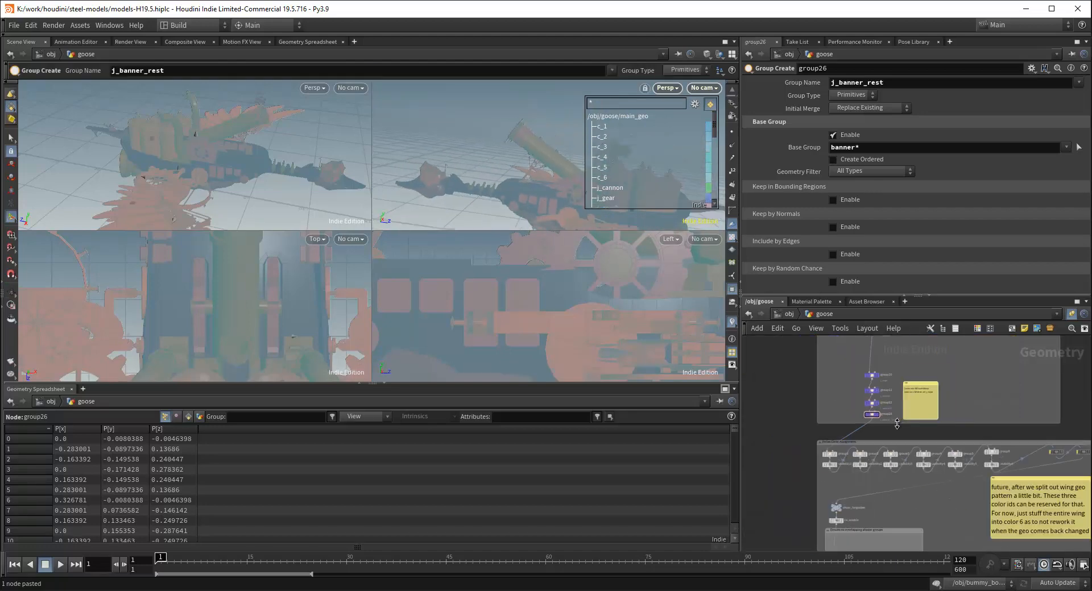
{"action": "middle_click_drag", "start_coordinate": [799, 483], "coordinate": [787, 382]}
{"action": "middle_click_drag", "start_coordinate": [945, 483], "coordinate": [892, 347]}
{"action": "middle_click_drag", "start_coordinate": [893, 476], "coordinate": [957, 410]}
{"action": "scroll", "coordinate": [903, 419], "scroll_direction": "down", "scroll_amount": 1}
{"action": "scroll", "coordinate": [903, 419], "scroll_direction": "up", "scroll_amount": 3}
{"action": "middle_click_drag", "start_coordinate": [848, 466], "coordinate": [859, 427]}
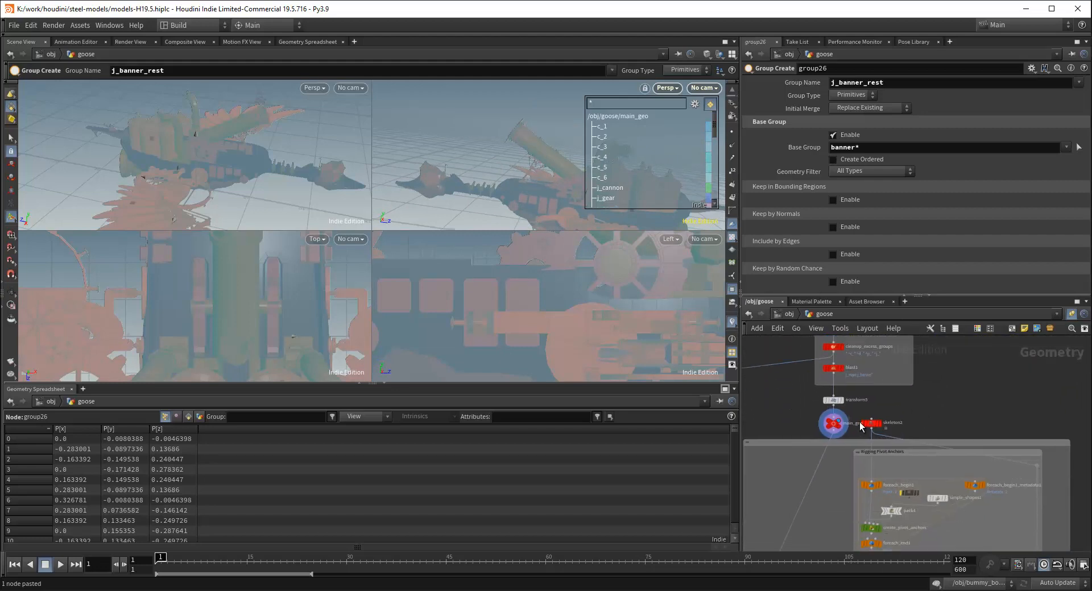
{"action": "scroll", "coordinate": [860, 426], "scroll_direction": "up", "scroll_amount": 3}
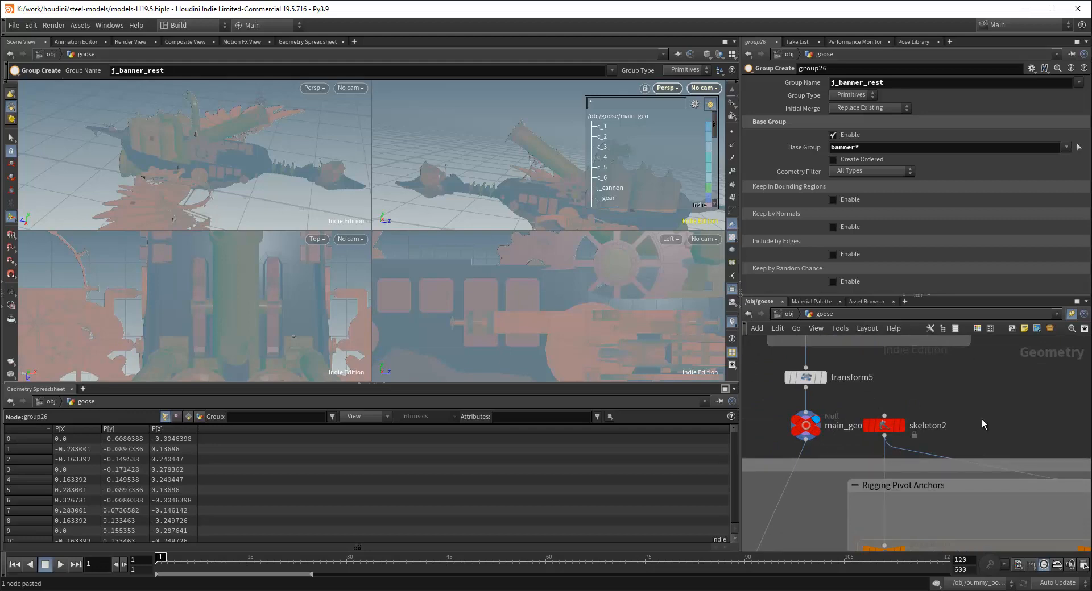
{"action": "key", "text": "Escape"}
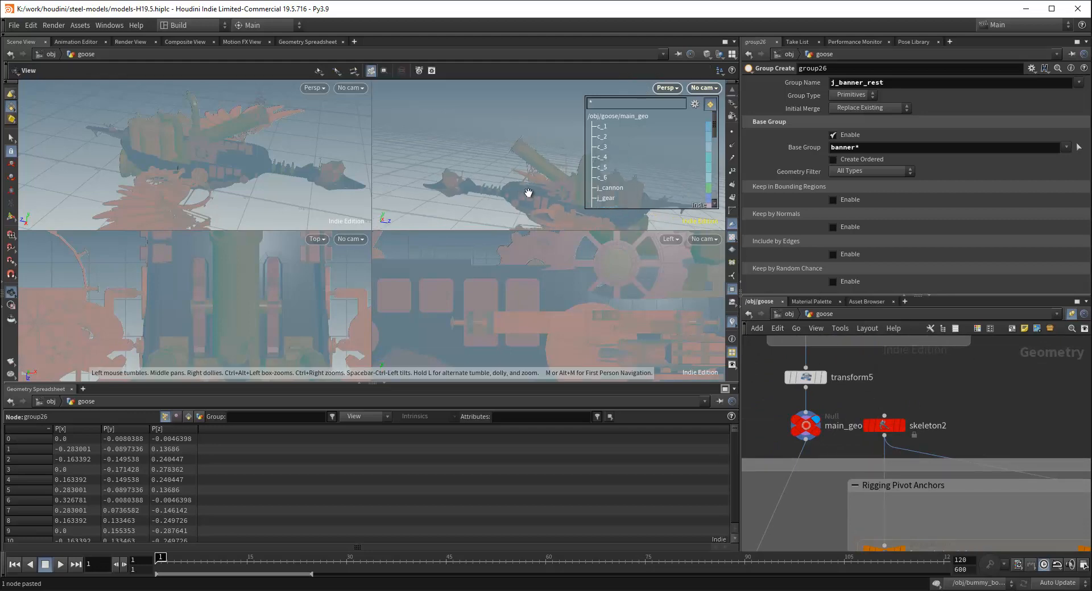
{"action": "mouse_move", "coordinate": [524, 190]}
{"action": "left_mouse_down"}
{"action": "mouse_move", "coordinate": [517, 161]}
{"action": "mouse_move", "coordinate": [556, 175]}
{"action": "mouse_move", "coordinate": [536, 176]}
{"action": "left_mouse_up"}
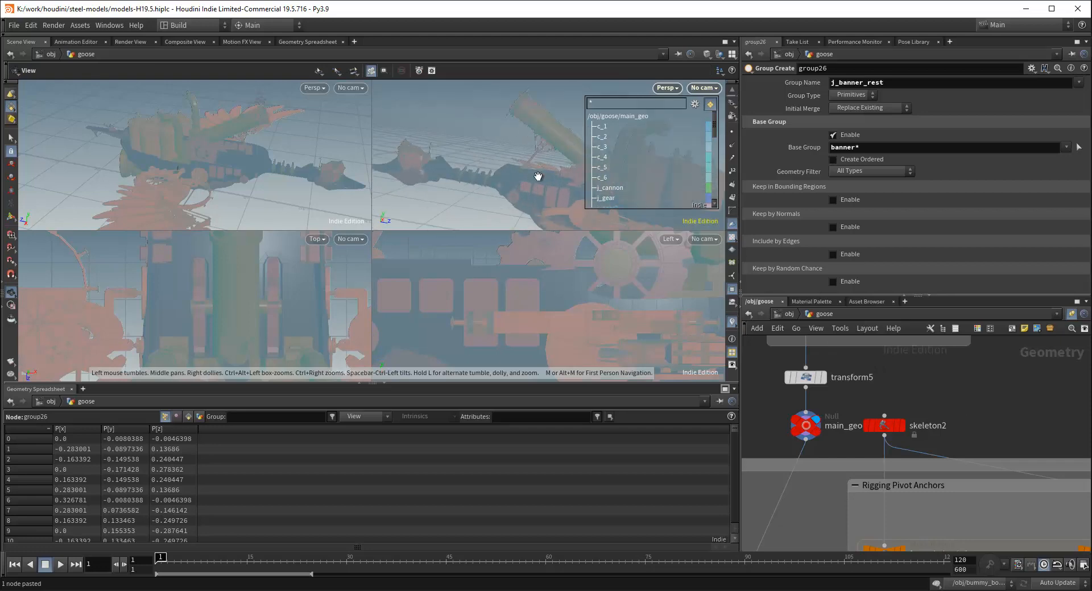
{"action": "key", "text": "Return"}
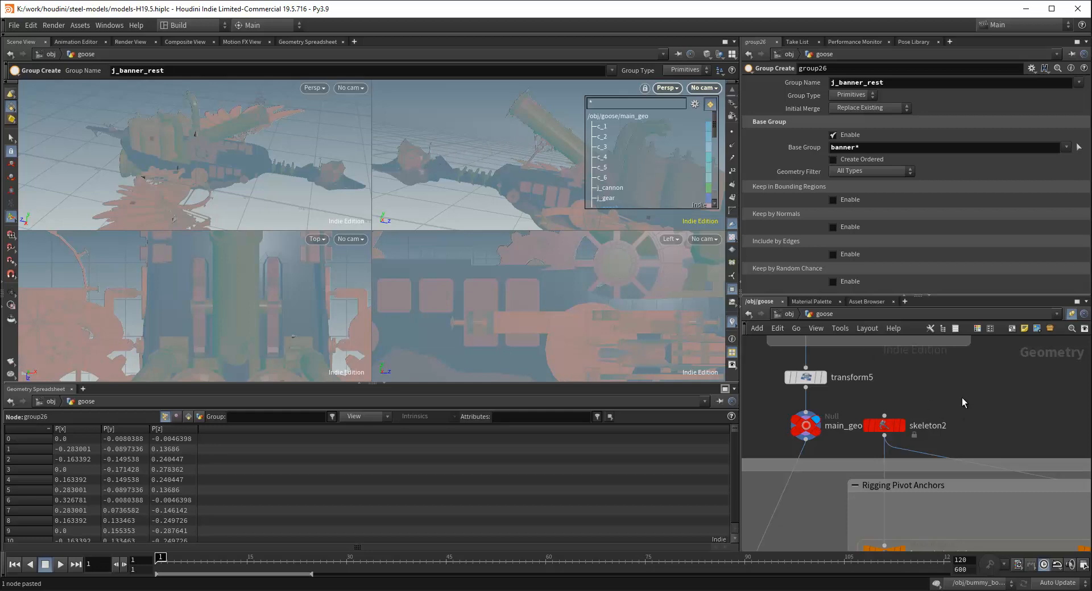
Save the scene file and look at the goose's hull from another angle
{"action": "key", "text": "ctrl+s"}
{"action": "left_click_drag", "start_coordinate": [527, 174], "coordinate": [499, 149], "text": "alt"}
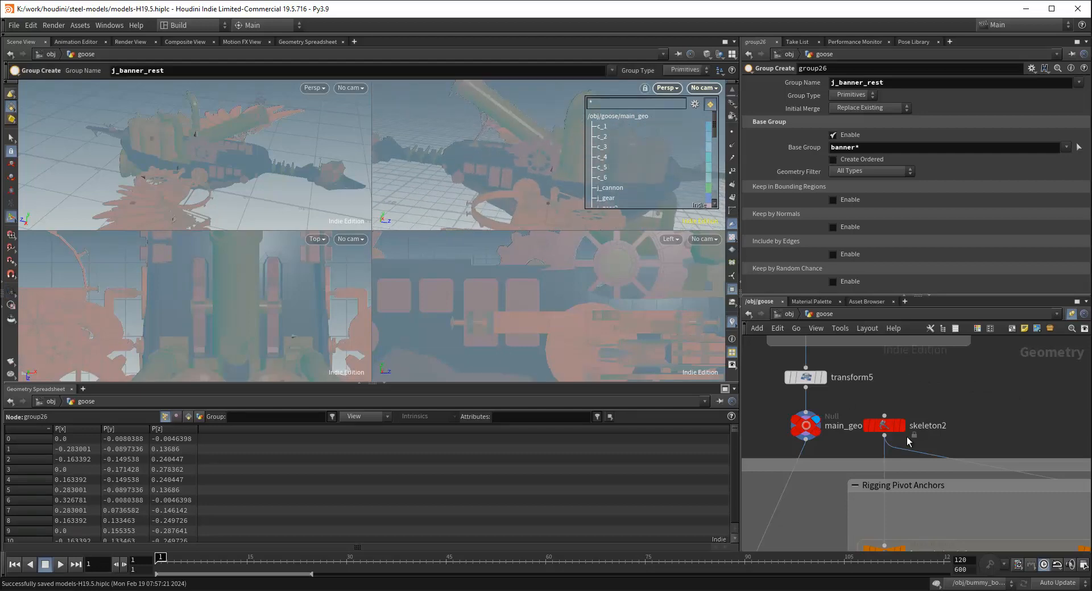
Select the skeleton2 node to work on the goose's joints
{"action": "middle_click_drag", "start_coordinate": [951, 403], "coordinate": [967, 397]}
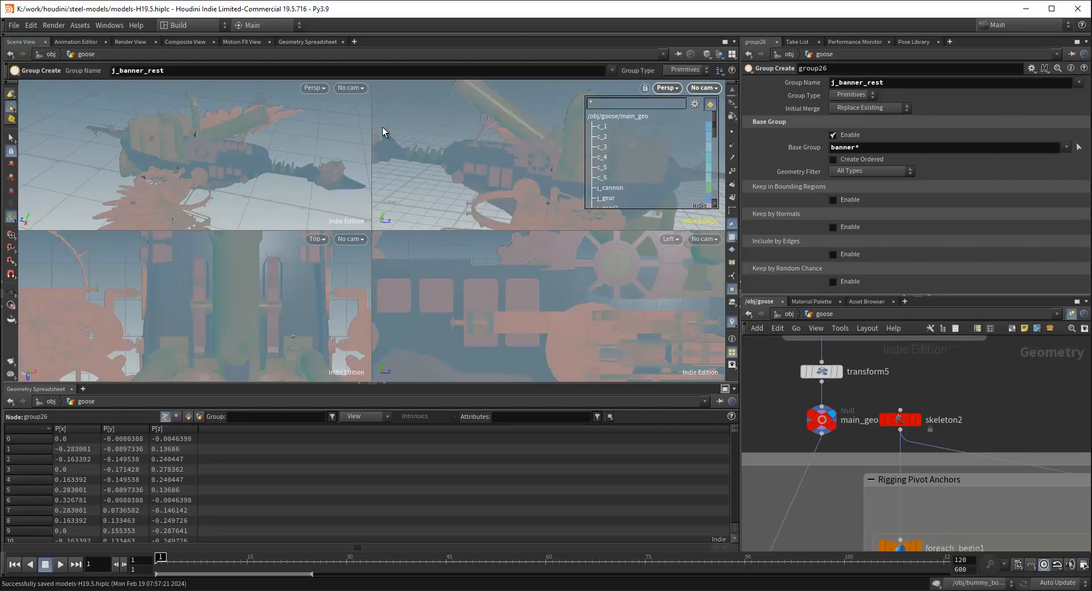
{"action": "scroll", "coordinate": [966, 378], "scroll_direction": "down", "scroll_amount": 3}
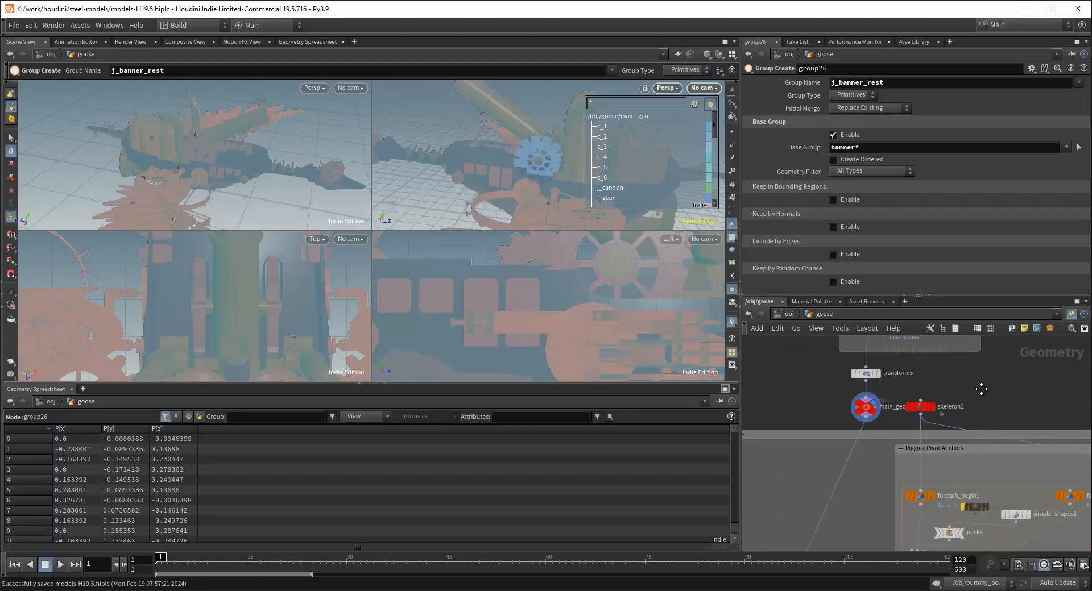
{"action": "scroll", "coordinate": [979, 391], "scroll_direction": "up", "scroll_amount": 4}
{"action": "left_click", "coordinate": [926, 439]}
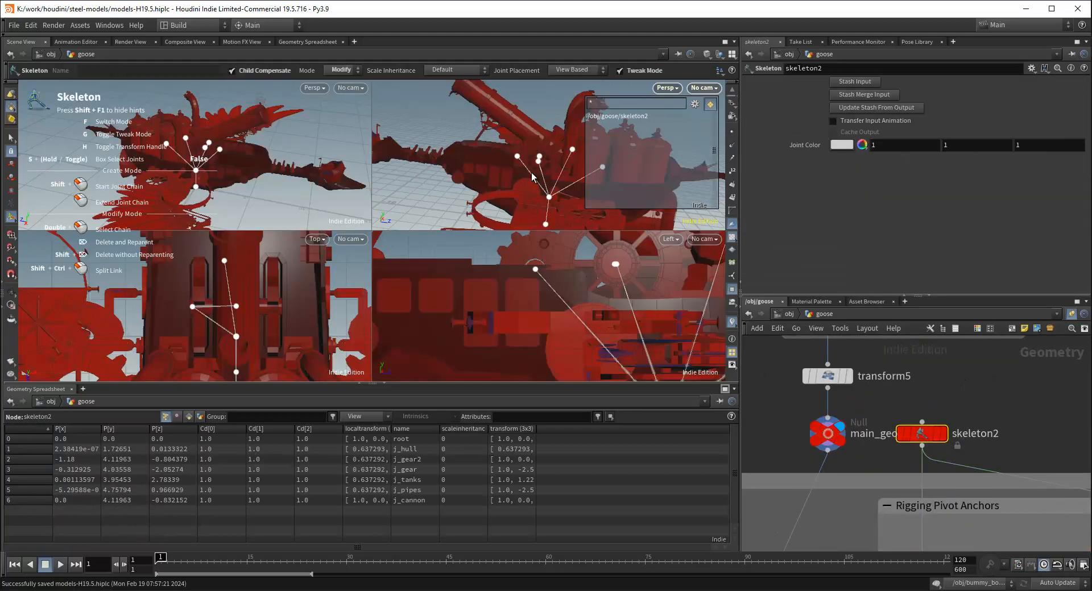
Open the joint_concepts wrangle and read its joint parenting code, especially the wing link entries
{"action": "scroll", "coordinate": [966, 381], "scroll_direction": "down", "scroll_amount": 6}
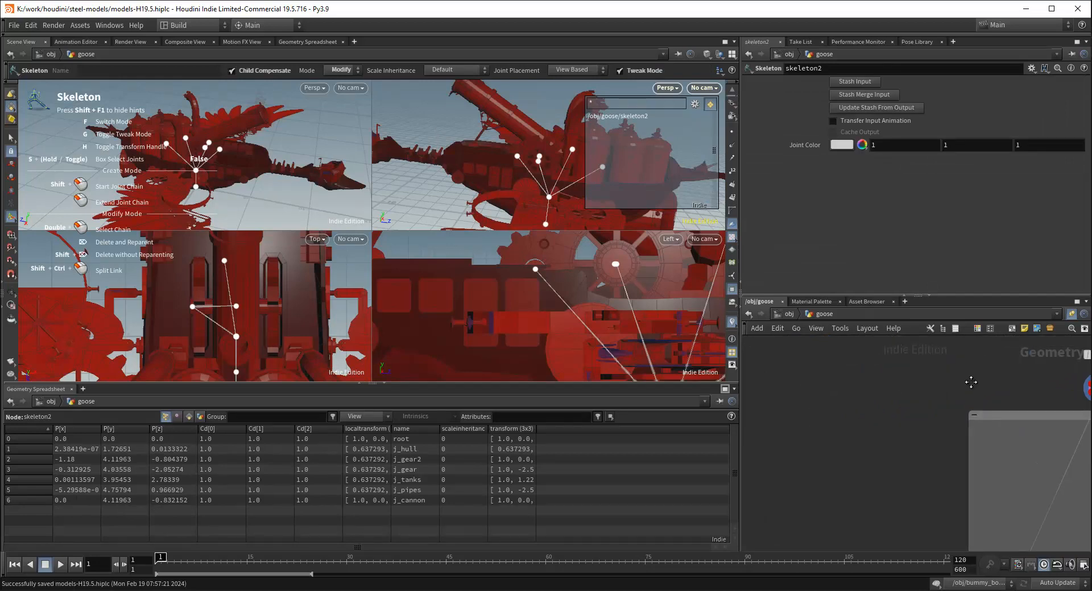
{"action": "scroll", "coordinate": [844, 415], "scroll_direction": "up", "scroll_amount": 5}
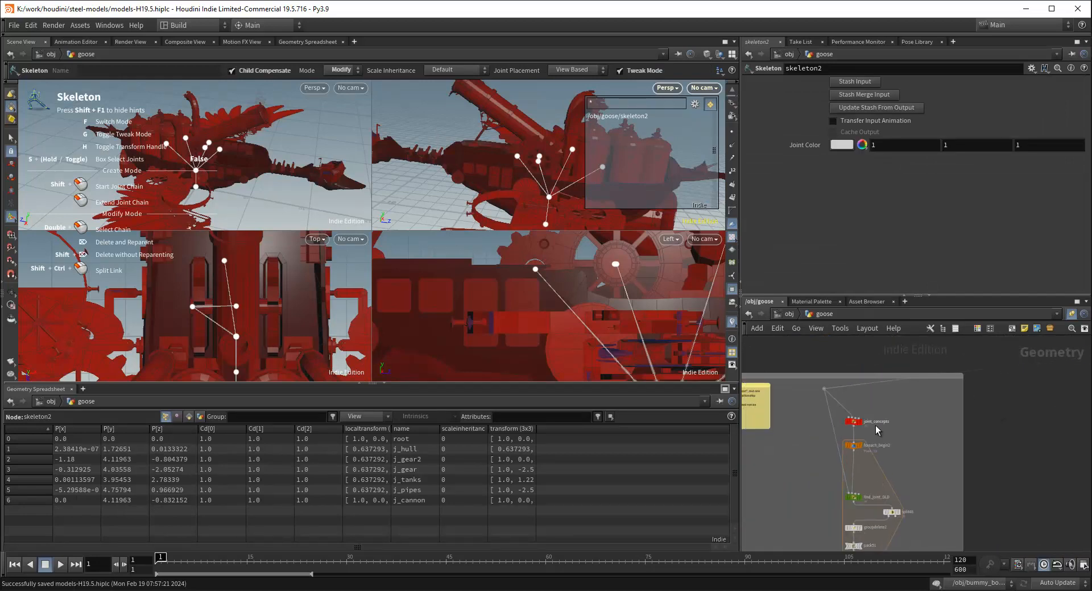
{"action": "left_click", "coordinate": [844, 414]}
{"action": "scroll", "coordinate": [493, 171], "scroll_direction": "down", "scroll_amount": 3}
{"action": "middle_click_drag", "start_coordinate": [493, 171], "coordinate": [499, 178], "text": "alt"}
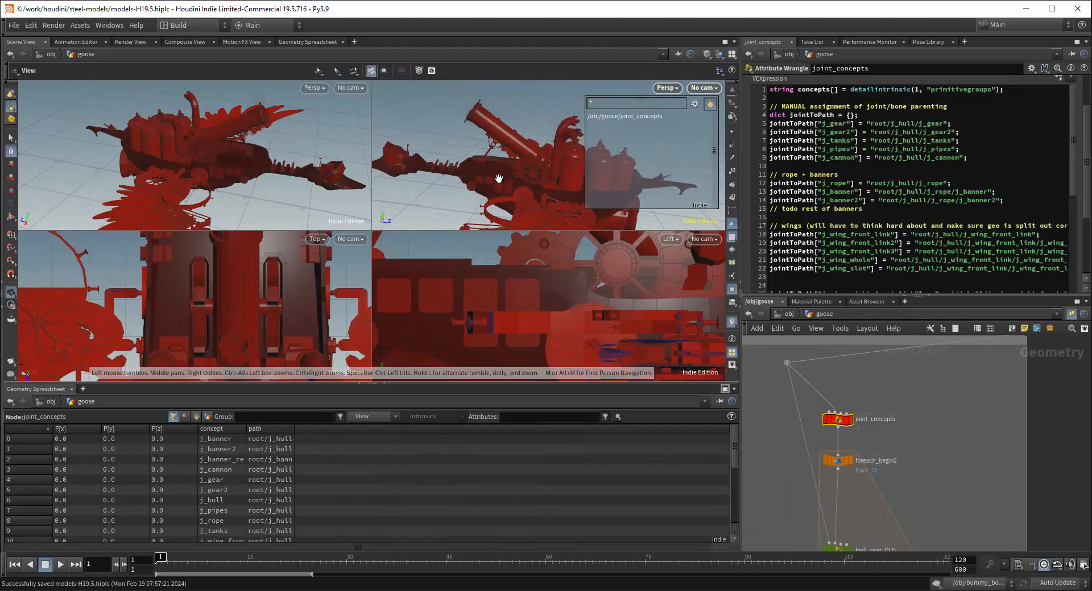
{"action": "left_click", "coordinate": [859, 183]}
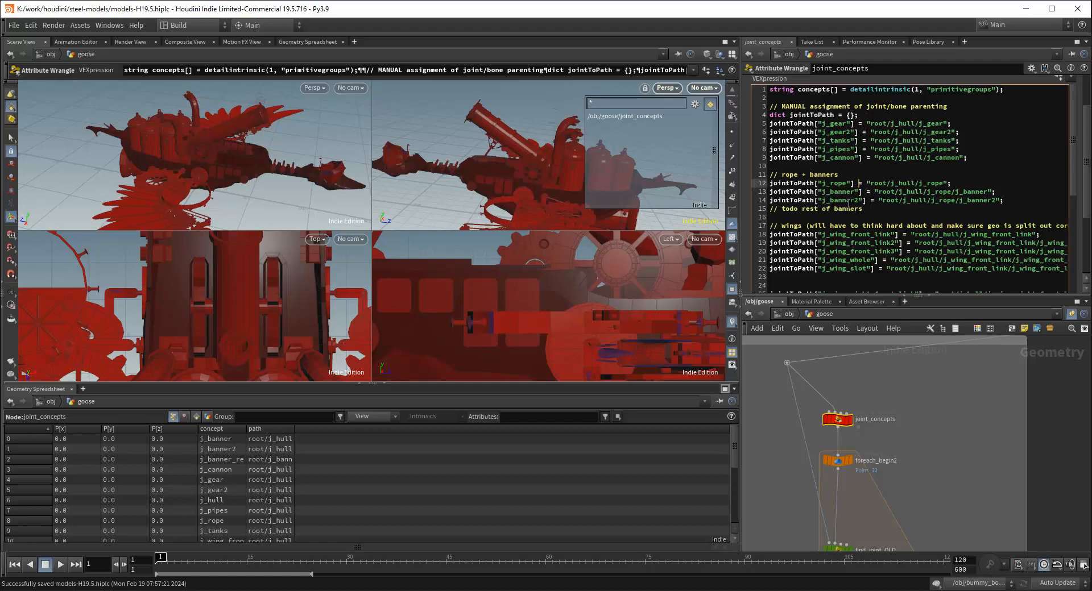
{"action": "left_click", "coordinate": [842, 235]}
{"action": "scroll", "coordinate": [873, 233], "scroll_direction": "down", "scroll_amount": 3}
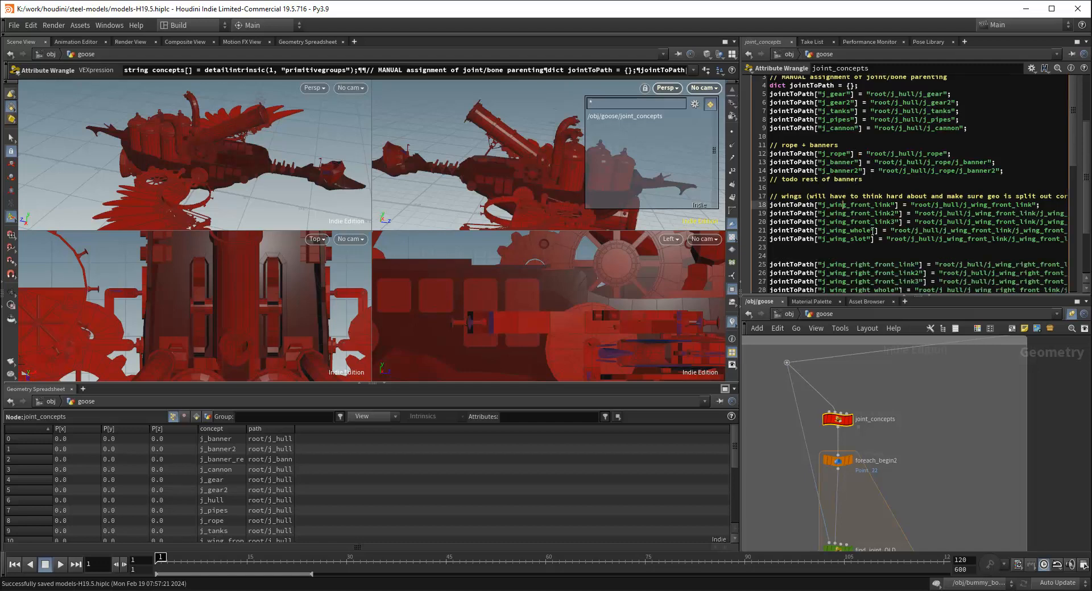
{"action": "scroll", "coordinate": [896, 208], "scroll_direction": "down", "scroll_amount": 2}
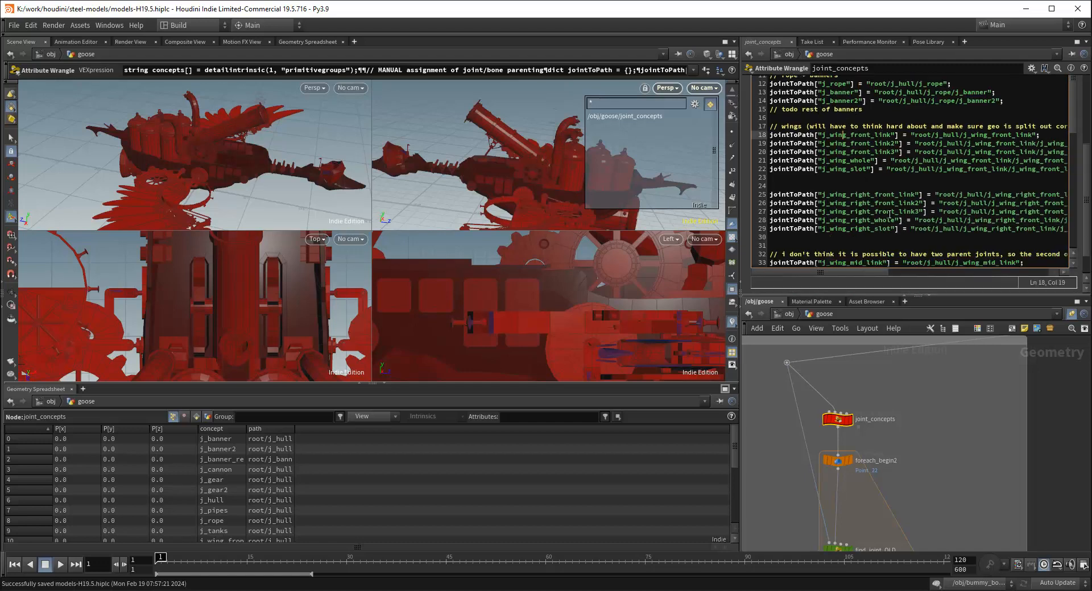
{"action": "scroll", "coordinate": [910, 226], "scroll_direction": "down", "scroll_amount": 2}
{"action": "scroll", "coordinate": [887, 218], "scroll_direction": "up", "scroll_amount": 2}
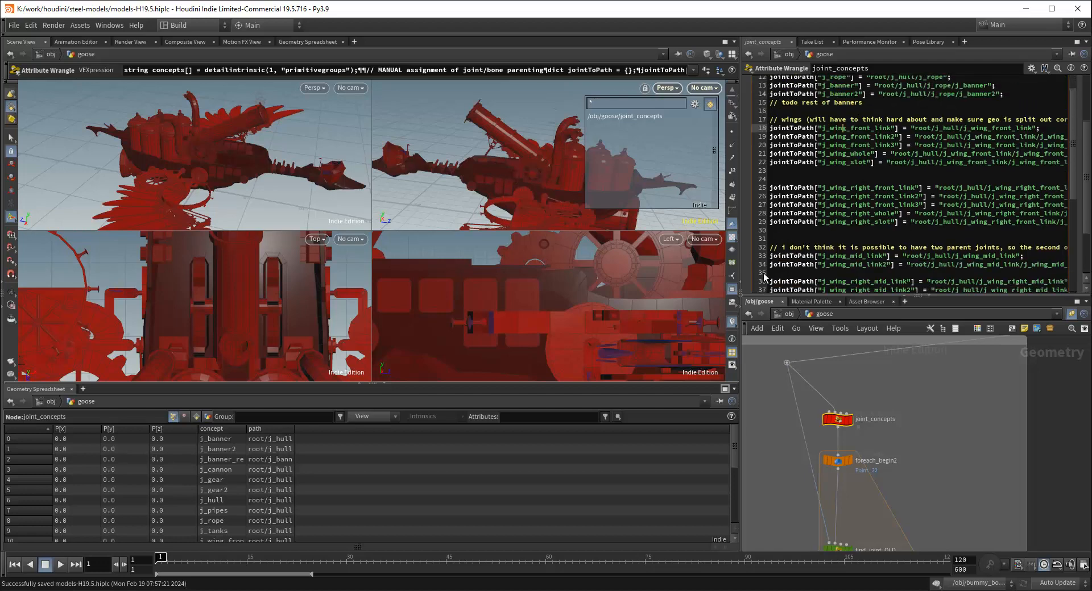
Examine the goose's wing, feathers and gear in main_geo from several angles and distances
{"action": "left_click", "coordinate": [810, 362]}
{"action": "left_click_drag", "start_coordinate": [544, 177], "coordinate": [463, 158]}
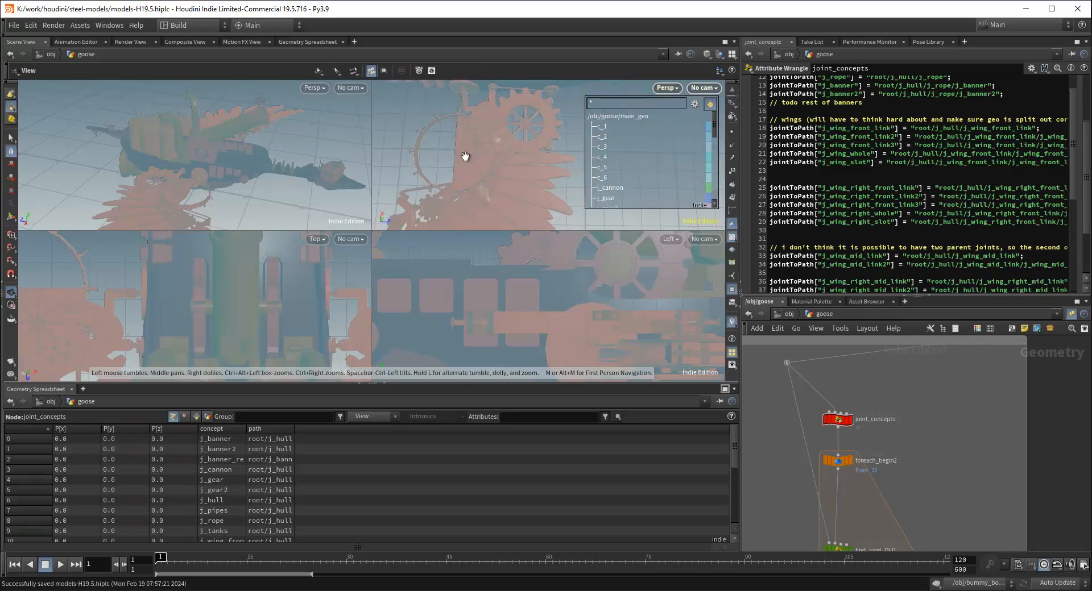
{"action": "key", "text": "Return"}
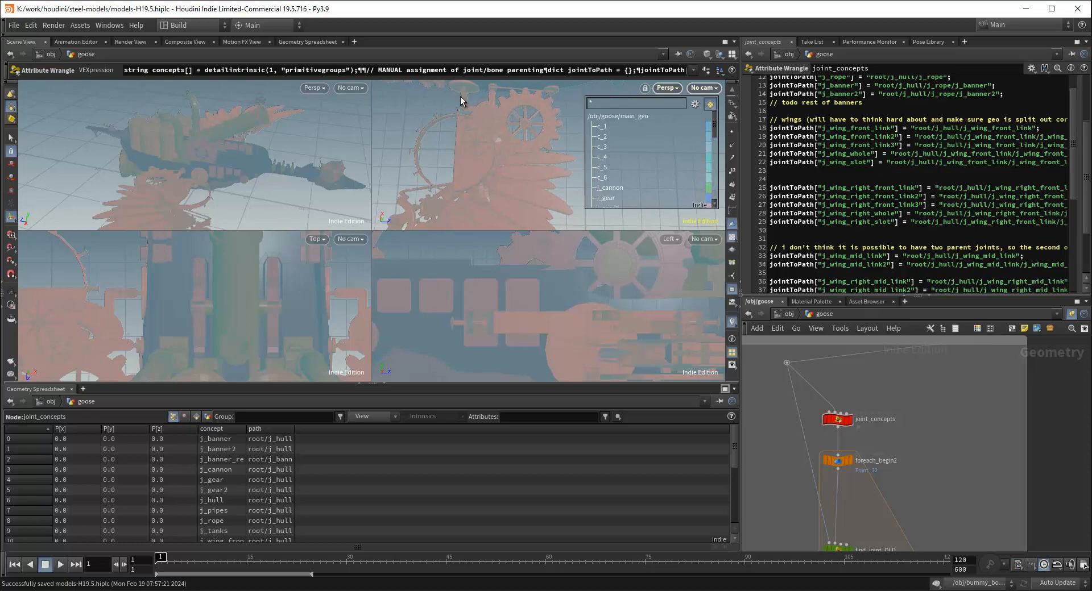
{"action": "key", "text": "Escape"}
{"action": "mouse_move", "coordinate": [500, 161]}
{"action": "left_mouse_down"}
{"action": "mouse_move", "coordinate": [512, 85]}
{"action": "mouse_move", "coordinate": [485, 174]}
{"action": "mouse_move", "coordinate": [506, 150]}
{"action": "left_mouse_up"}
{"action": "key", "text": "Return"}
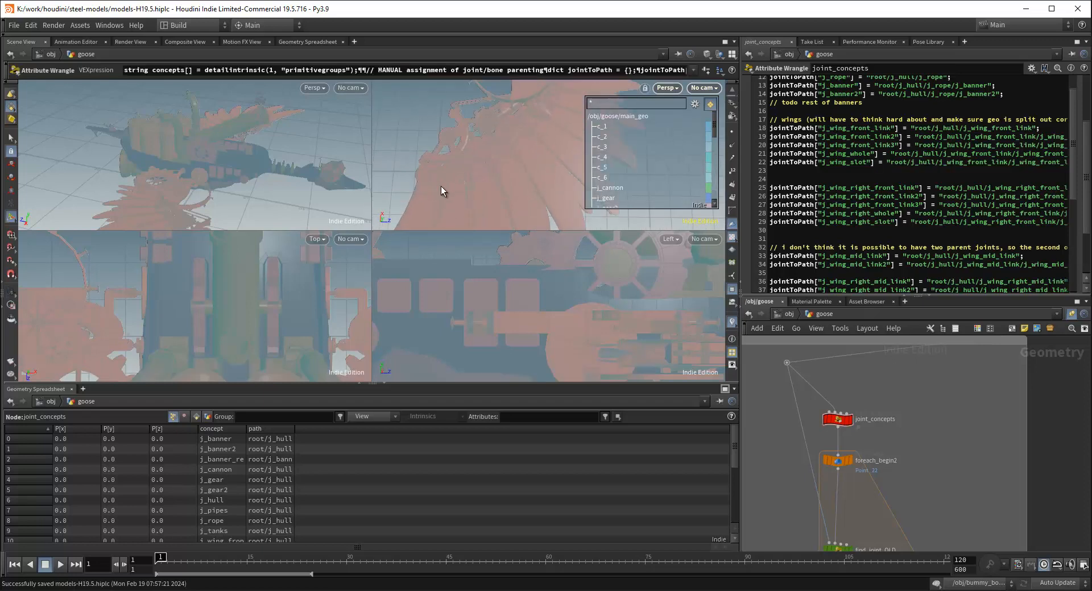
{"action": "key", "text": "Escape"}
{"action": "key", "text": "Return"}
{"action": "middle_click_drag", "start_coordinate": [515, 146], "coordinate": [491, 180], "text": "alt"}
{"action": "mouse_move", "coordinate": [516, 141]}
{"action": "middle_mouse_down", "text": "alt"}
{"action": "mouse_move", "coordinate": [469, 185]}
{"action": "mouse_move", "coordinate": [510, 151]}
{"action": "middle_mouse_up", "text": "alt"}
{"action": "right_click_drag", "start_coordinate": [509, 153], "coordinate": [471, 176], "text": "alt"}
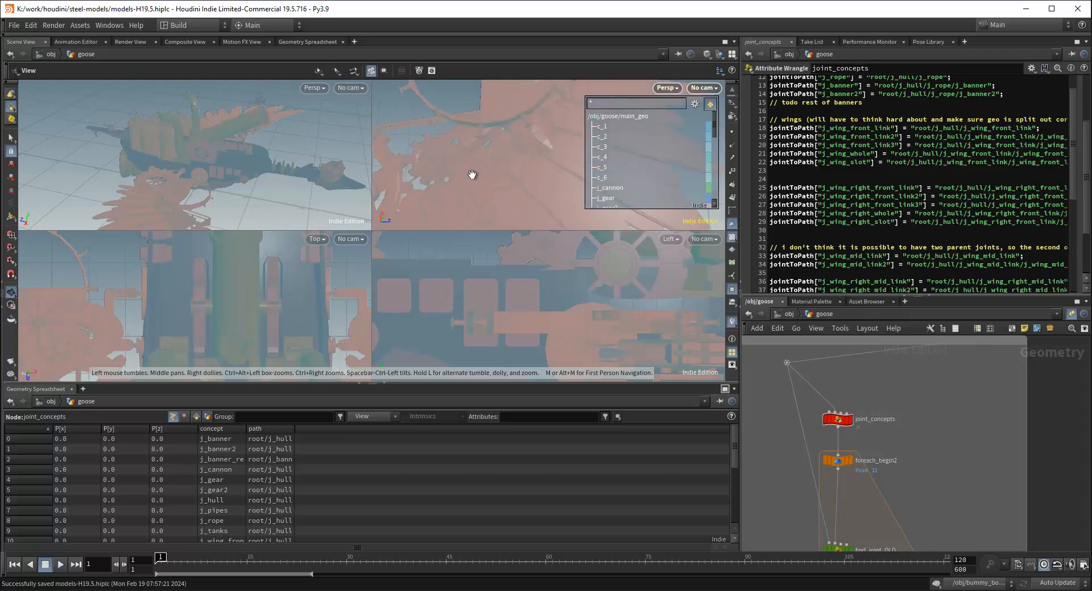
{"action": "middle_click_drag", "start_coordinate": [471, 176], "coordinate": [521, 151], "text": "alt"}
{"action": "left_click_drag", "start_coordinate": [521, 151], "coordinate": [520, 183], "text": "alt"}
{"action": "right_click_drag", "start_coordinate": [519, 183], "coordinate": [556, 171], "text": "alt"}
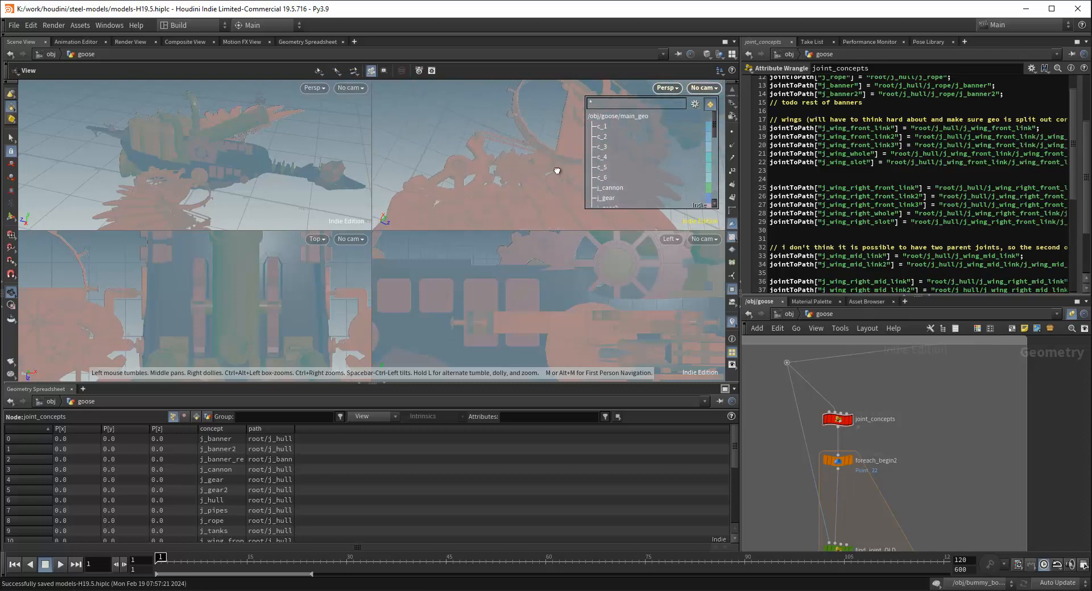
{"action": "middle_click_drag", "start_coordinate": [556, 171], "coordinate": [564, 184], "text": "alt"}
{"action": "left_click_drag", "start_coordinate": [564, 184], "coordinate": [512, 147], "text": "alt"}
{"action": "key", "text": "Return"}
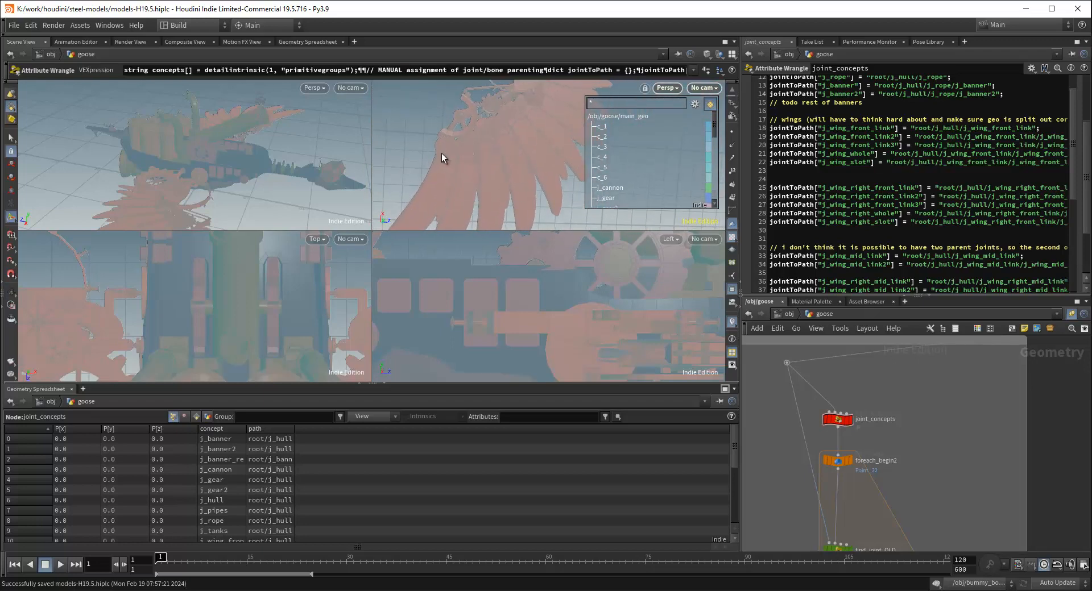
Examine the gear and arm at the wing's base, up to the round mount beneath the hull
{"action": "scroll", "coordinate": [444, 151], "scroll_direction": "up", "scroll_amount": 4}
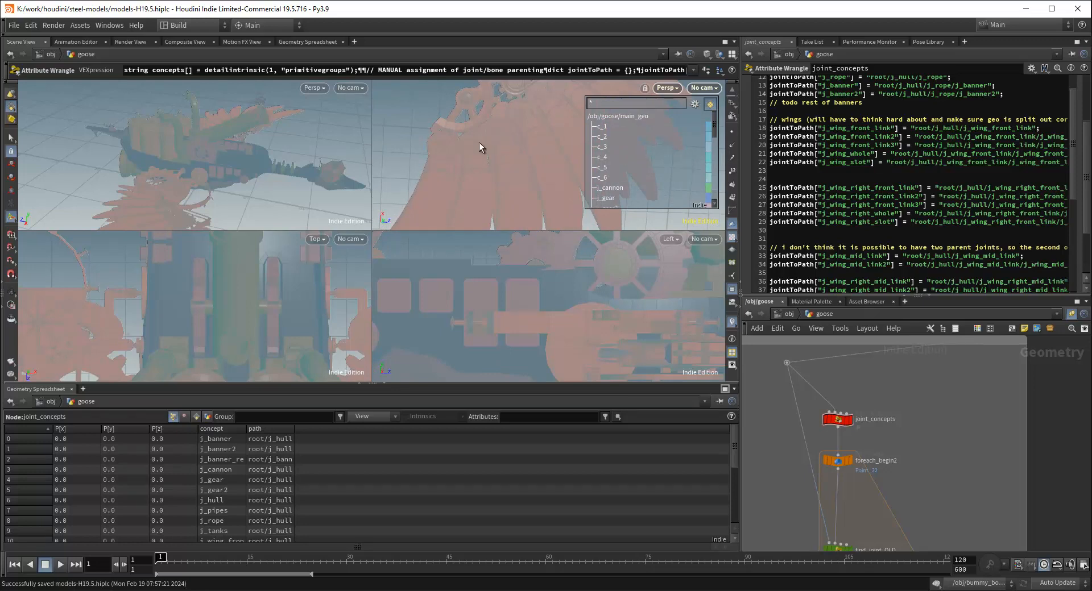
{"action": "left_click_drag", "start_coordinate": [540, 93], "coordinate": [500, 164], "text": "alt"}
{"action": "middle_click_drag", "start_coordinate": [481, 198], "coordinate": [497, 171]}
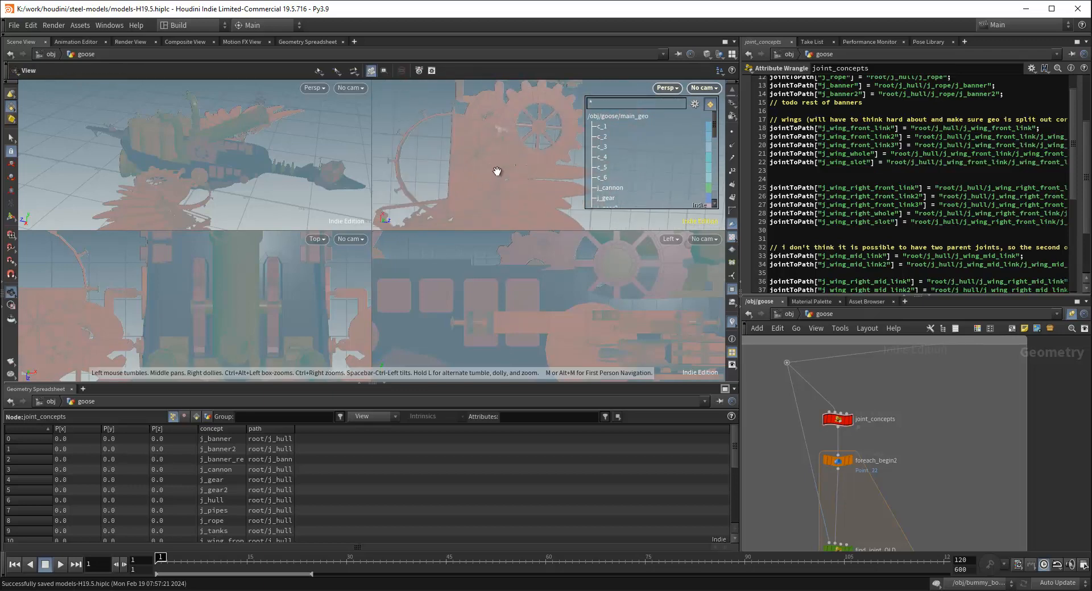
{"action": "right_click_drag", "start_coordinate": [485, 188], "coordinate": [513, 170]}
{"action": "left_click_drag", "start_coordinate": [513, 170], "coordinate": [543, 111]}
{"action": "key", "text": "Return"}
{"action": "key", "text": "Escape"}
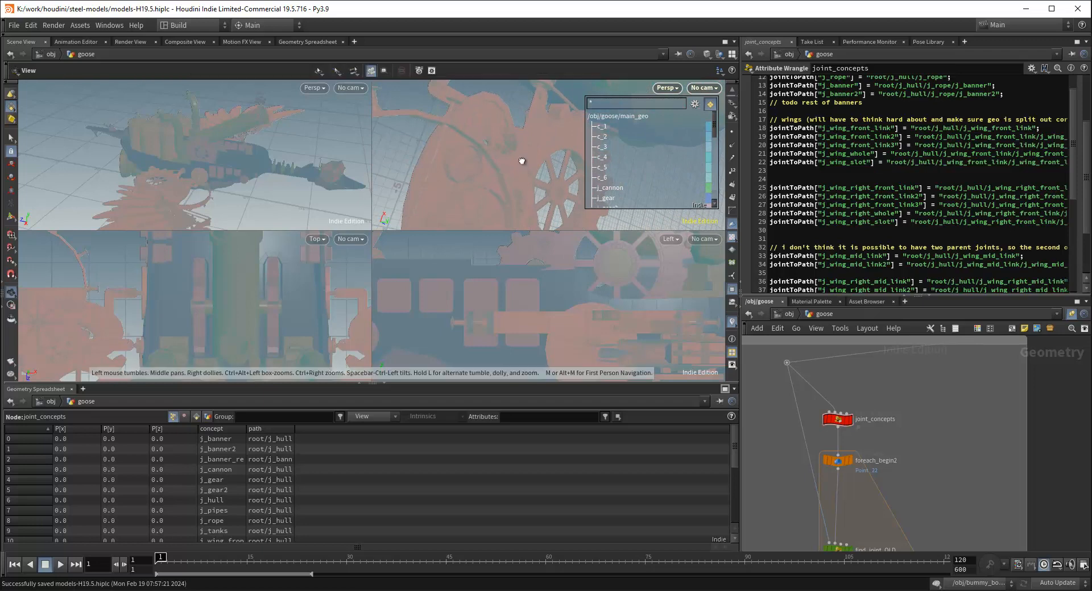
{"action": "left_click_drag", "start_coordinate": [519, 163], "coordinate": [497, 200]}
{"action": "left_click_drag", "start_coordinate": [471, 134], "coordinate": [509, 175]}
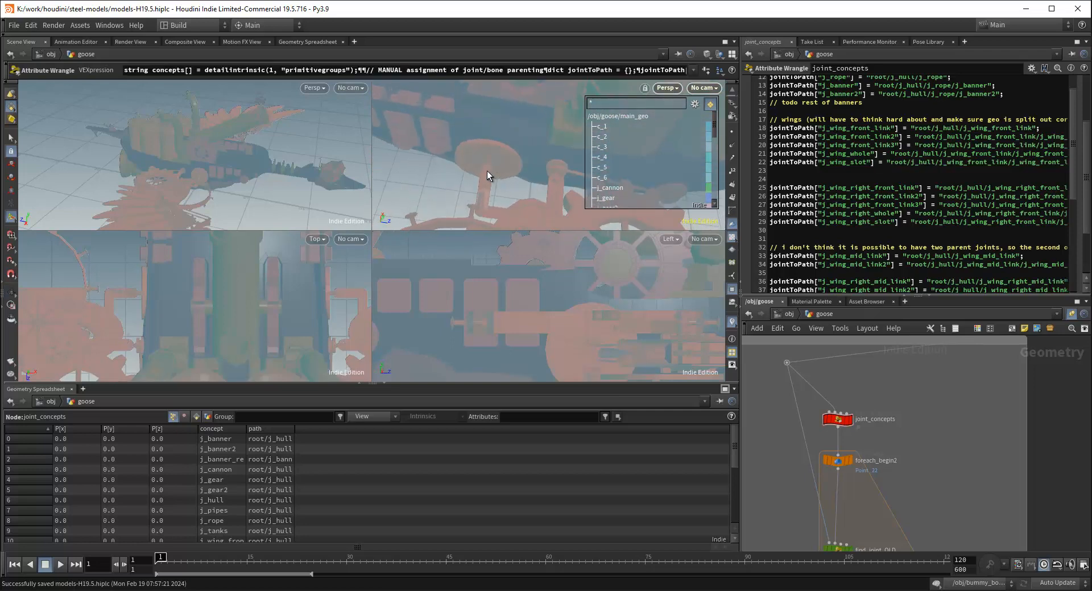
{"action": "scroll", "coordinate": [887, 421], "scroll_direction": "down", "scroll_amount": 3}
Check the wing joint names in joint_concepts against the wing mount, and select the skeleton2 node
{"action": "left_click", "coordinate": [865, 414]}
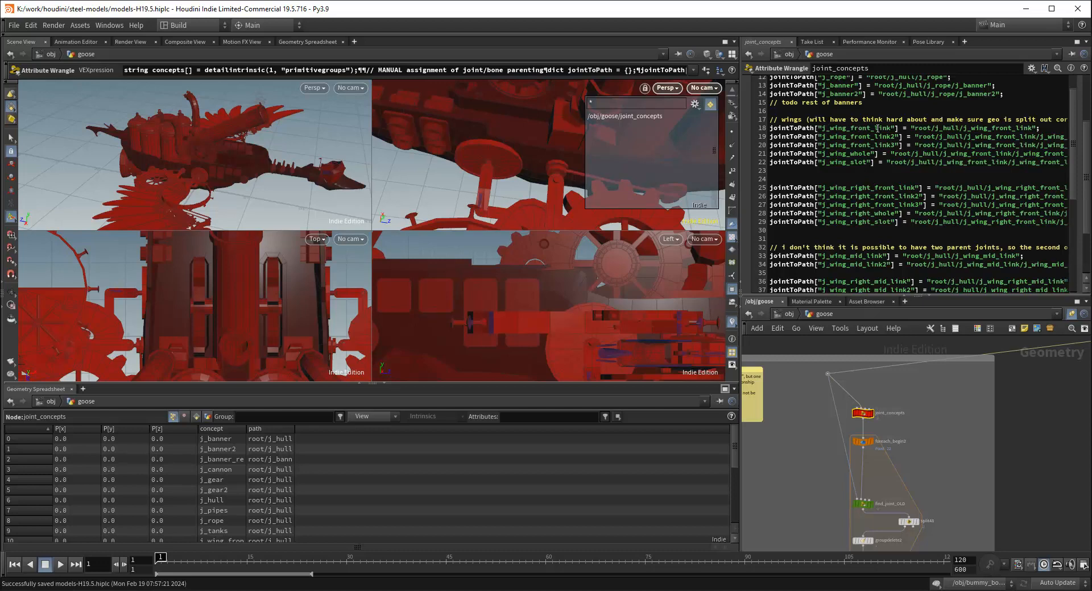
{"action": "scroll", "coordinate": [939, 395], "scroll_direction": "down", "scroll_amount": 3}
{"action": "middle_click_drag", "start_coordinate": [991, 408], "coordinate": [762, 465]}
{"action": "scroll", "coordinate": [868, 429], "scroll_direction": "down", "scroll_amount": 2}
{"action": "middle_click_drag", "start_coordinate": [884, 390], "coordinate": [839, 408]}
{"action": "scroll", "coordinate": [960, 455], "scroll_direction": "up", "scroll_amount": 4}
{"action": "scroll", "coordinate": [933, 440], "scroll_direction": "up", "scroll_amount": 3}
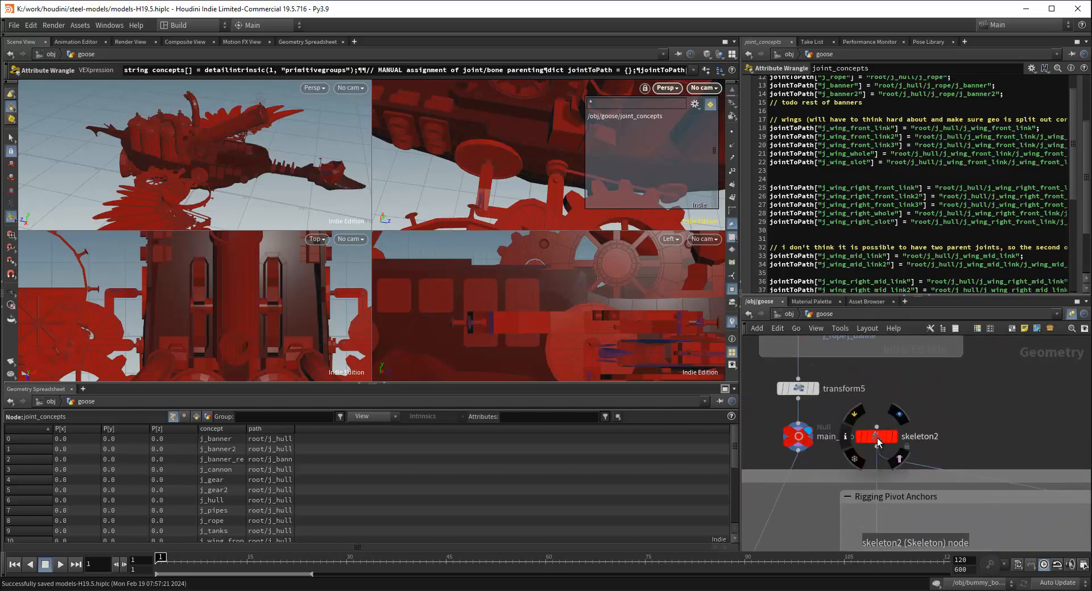
{"action": "scroll", "coordinate": [527, 159], "scroll_direction": "down", "scroll_amount": 4}
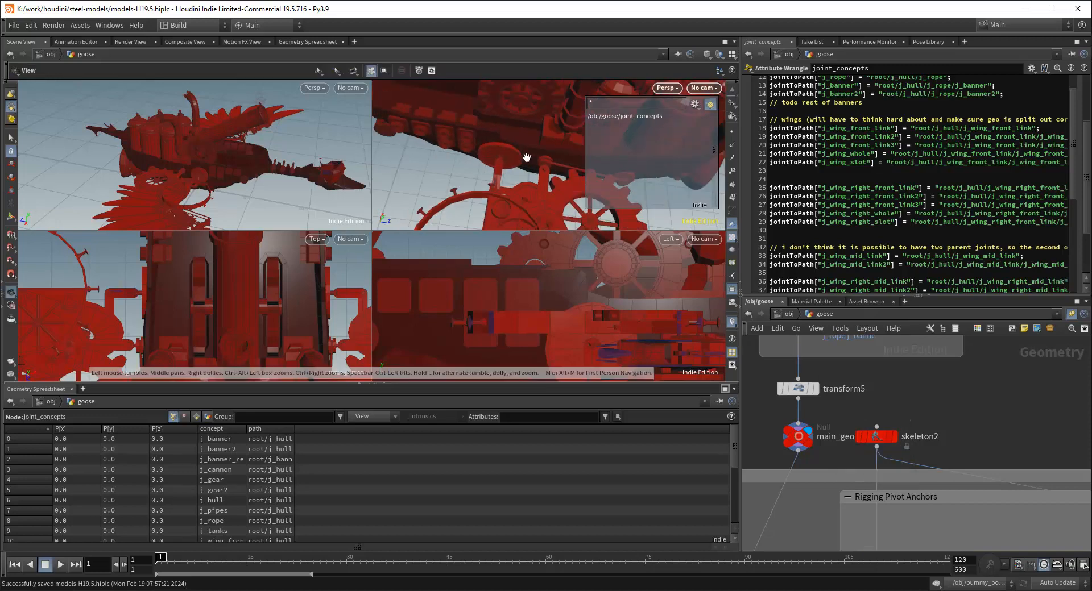
{"action": "left_click_drag", "start_coordinate": [527, 159], "coordinate": [532, 205], "text": "alt"}
{"action": "middle_click_drag", "start_coordinate": [532, 204], "coordinate": [547, 143], "text": "alt"}
{"action": "scroll", "coordinate": [547, 142], "scroll_direction": "up", "scroll_amount": 3}
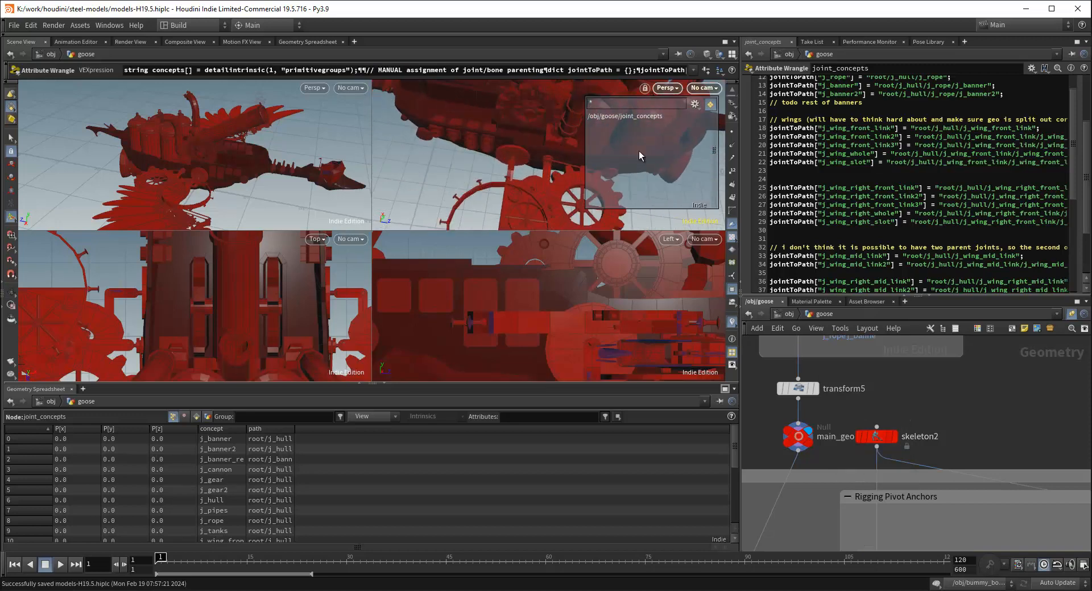
{"action": "scroll", "coordinate": [882, 431], "scroll_direction": "up", "scroll_amount": 2}
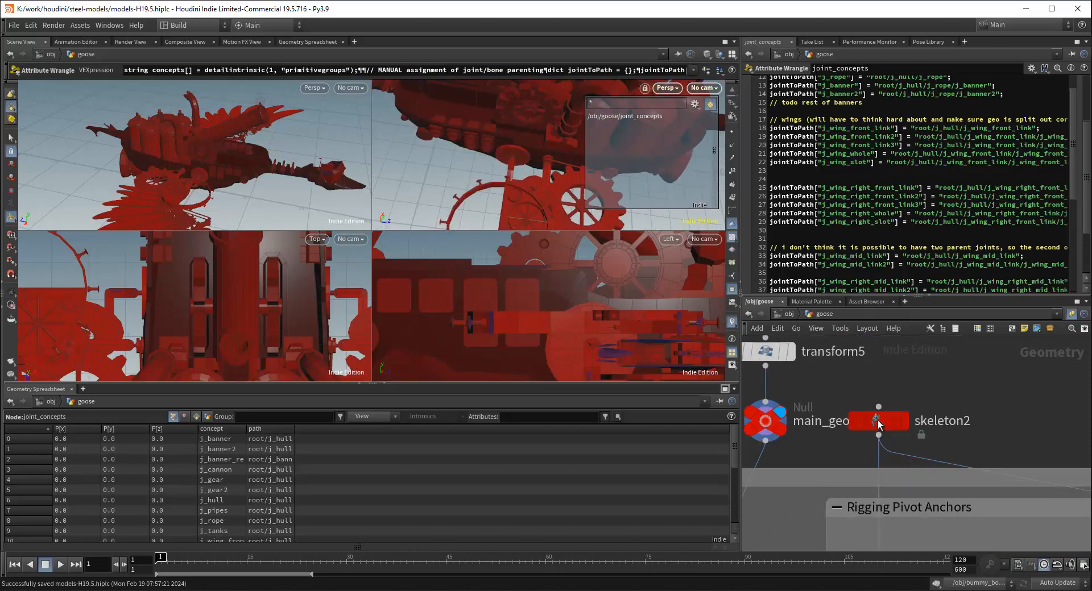
{"action": "left_click", "coordinate": [878, 424]}
Recheck the parent path of j_wing_front_link in joint_concepts and return to skeleton2 to view its joints
{"action": "scroll", "coordinate": [883, 385], "scroll_direction": "down", "scroll_amount": 5}
{"action": "middle_click_drag", "start_coordinate": [778, 397], "coordinate": [978, 363]}
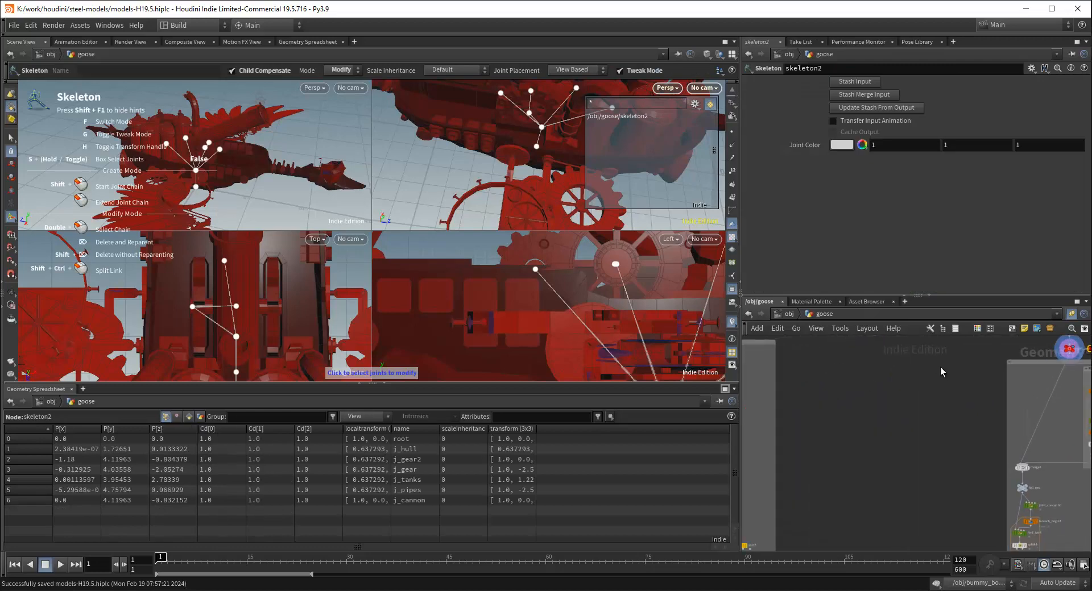
{"action": "scroll", "coordinate": [941, 370], "scroll_direction": "down", "scroll_amount": 2}
{"action": "middle_click_drag", "start_coordinate": [902, 392], "coordinate": [974, 398]}
{"action": "scroll", "coordinate": [858, 392], "scroll_direction": "up", "scroll_amount": 4}
{"action": "left_click", "coordinate": [857, 391]}
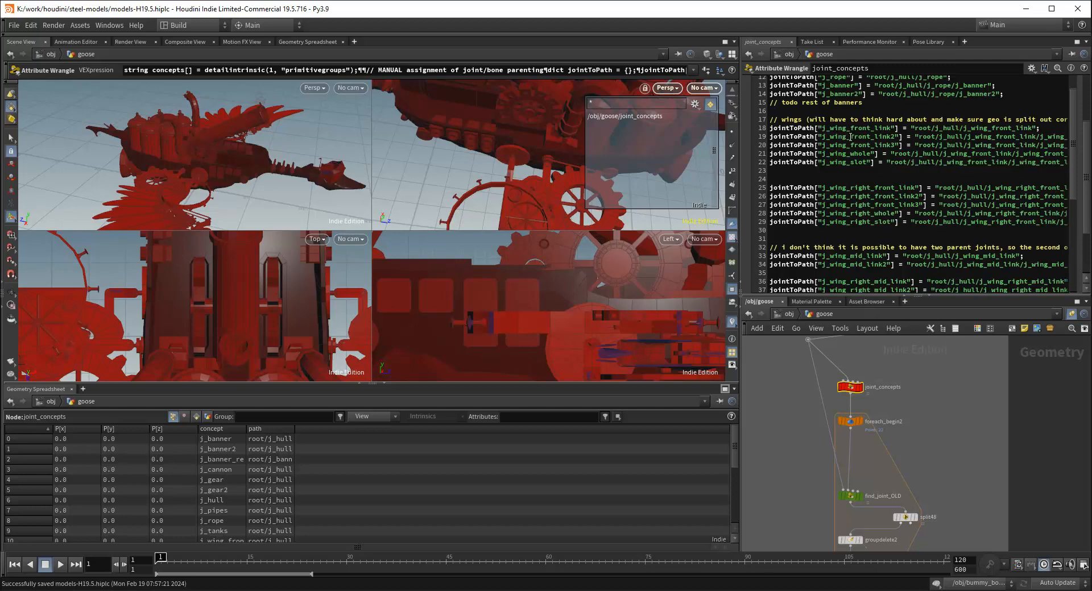
{"action": "scroll", "coordinate": [981, 387], "scroll_direction": "down", "scroll_amount": 3}
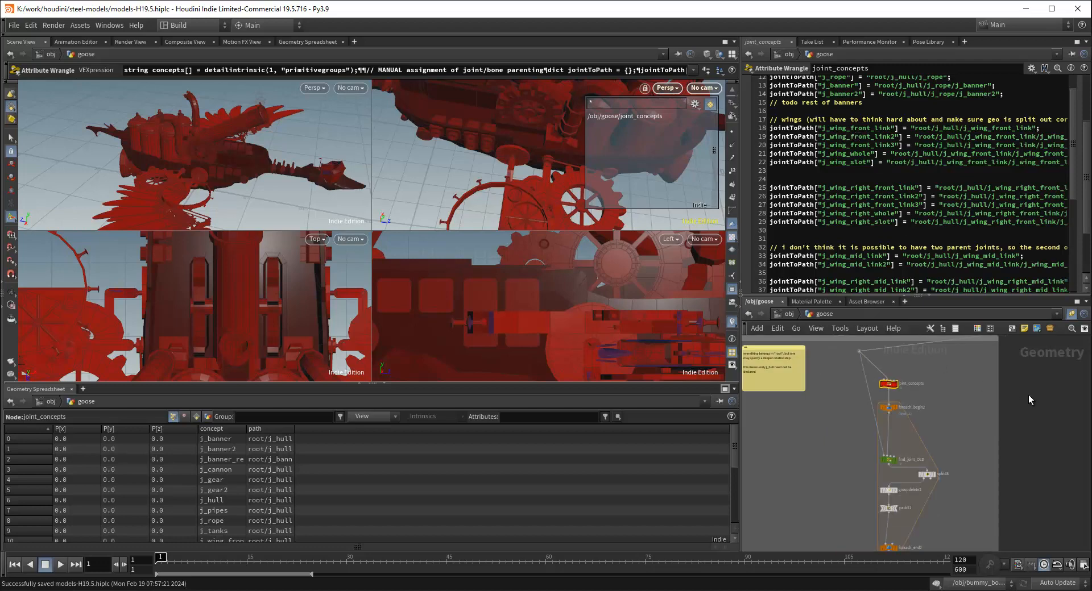
{"action": "middle_click_drag", "start_coordinate": [1029, 399], "coordinate": [790, 422]}
{"action": "middle_click_drag", "start_coordinate": [1041, 535], "coordinate": [928, 375]}
{"action": "scroll", "coordinate": [929, 376], "scroll_direction": "up", "scroll_amount": 5}
{"action": "middle_click_drag", "start_coordinate": [989, 355], "coordinate": [916, 416]}
{"action": "scroll", "coordinate": [916, 416], "scroll_direction": "up", "scroll_amount": 3}
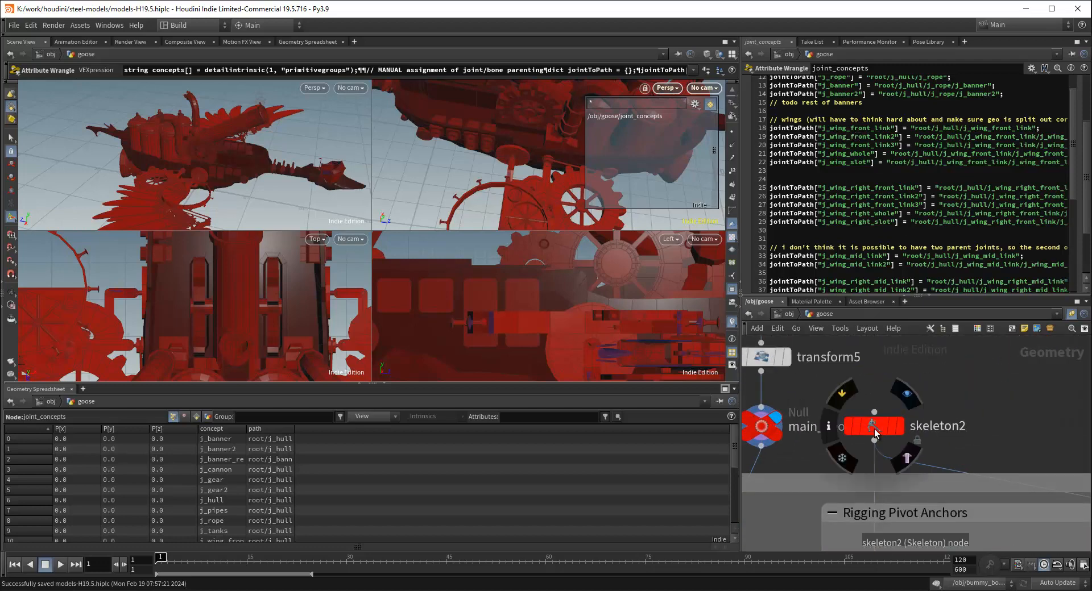
{"action": "left_click", "coordinate": [874, 433]}
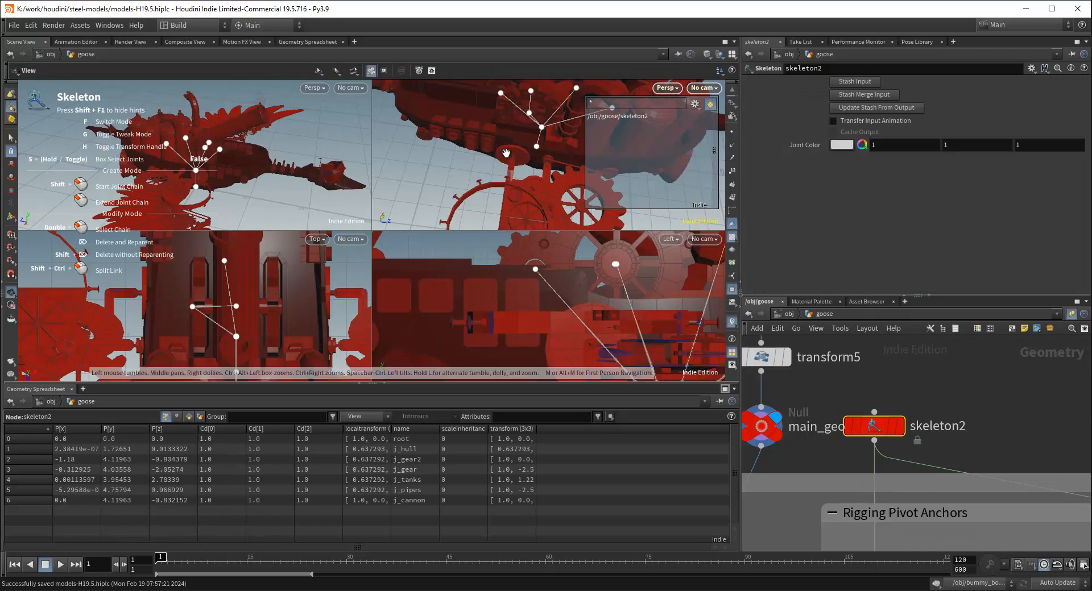
{"action": "left_click_drag", "start_coordinate": [560, 128], "coordinate": [532, 165], "text": "alt"}
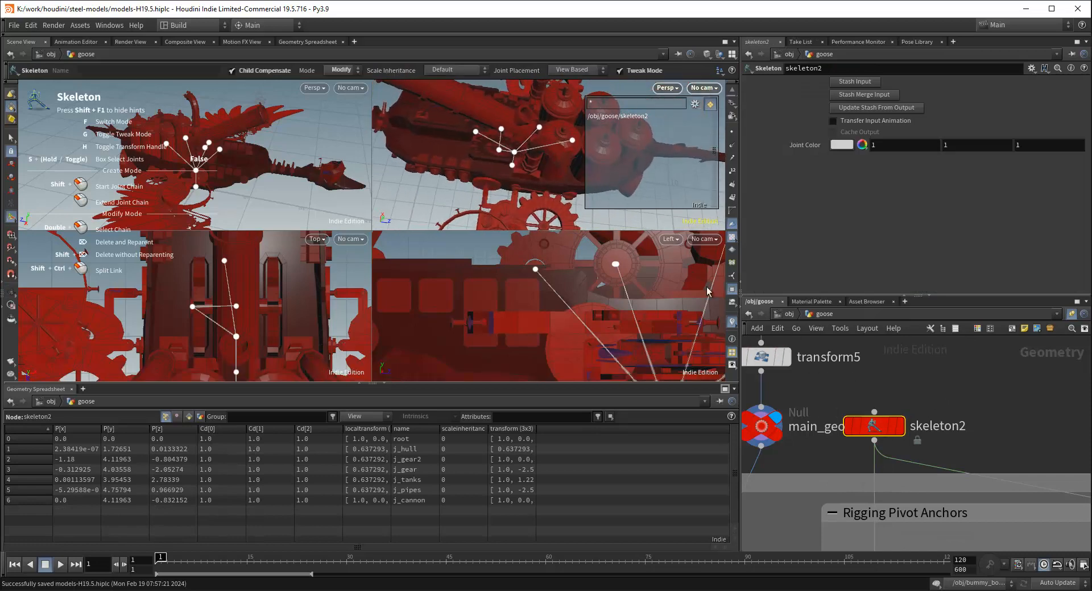
Select main_geo, highlight the j_wing_front_link group and inspect that link's geometry up close
{"action": "scroll", "coordinate": [492, 178], "scroll_direction": "up", "scroll_amount": 3}
{"action": "middle_click_drag", "start_coordinate": [908, 390], "coordinate": [1010, 439]}
{"action": "left_click", "coordinate": [862, 482]}
{"action": "scroll", "coordinate": [649, 169], "scroll_direction": "down", "scroll_amount": 2}
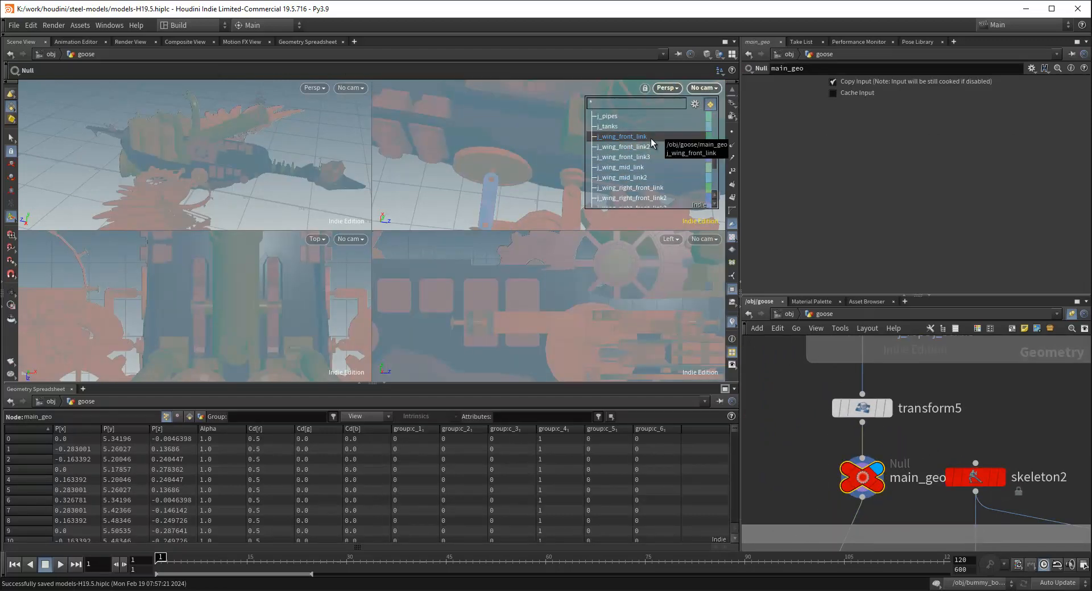
{"action": "key", "text": "Escape"}
{"action": "left_click_drag", "start_coordinate": [488, 176], "coordinate": [547, 167]}
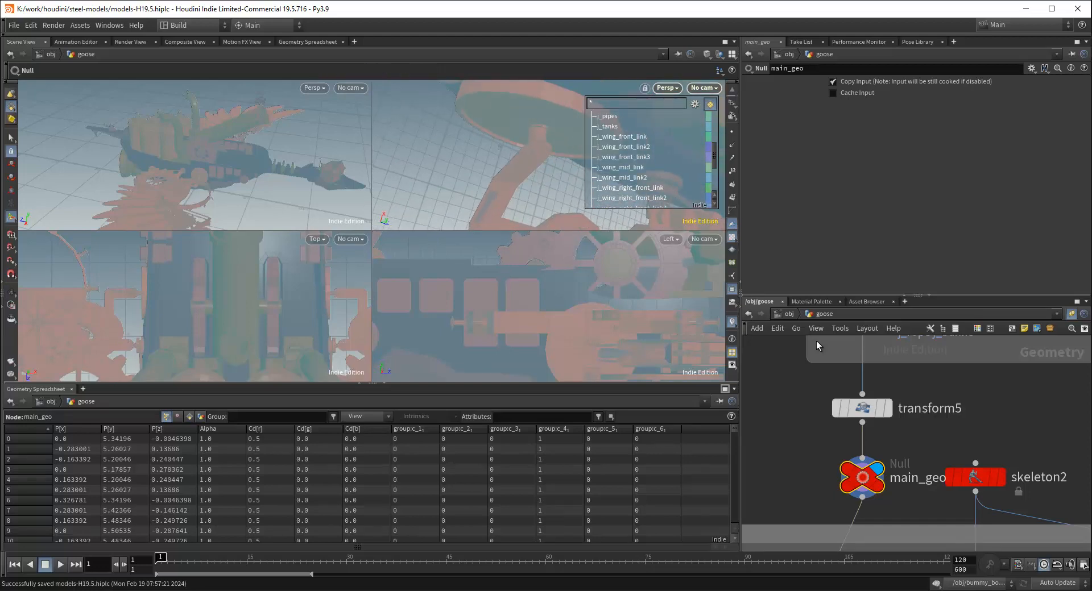
Select the j_hull joint in skeleton2 and bring the front wing arm beneath the hull into view
{"action": "middle_click_drag", "start_coordinate": [967, 422], "coordinate": [908, 396]}
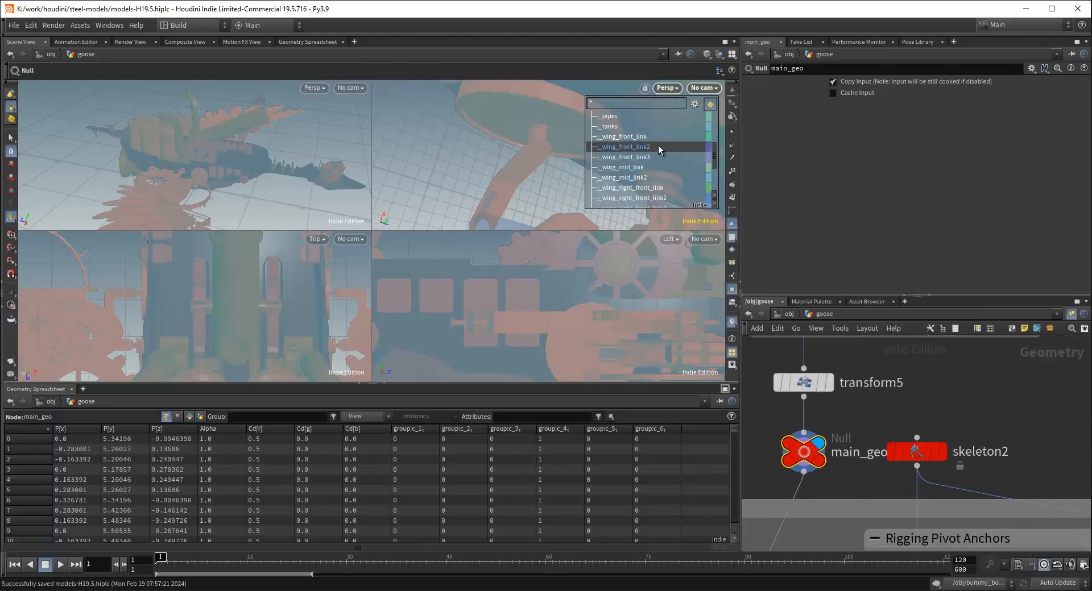
{"action": "left_click", "coordinate": [912, 453]}
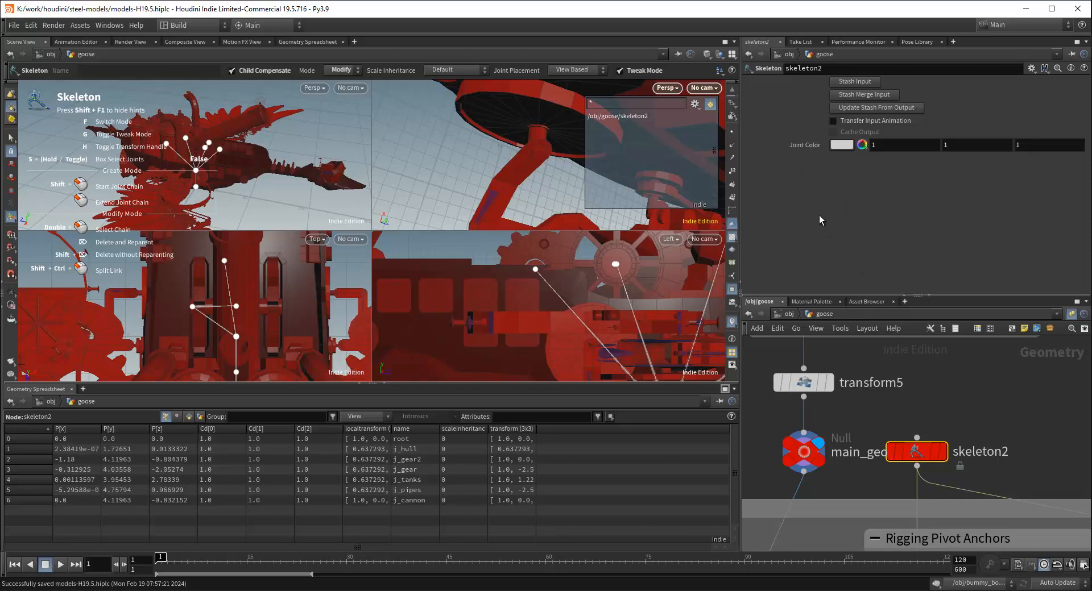
{"action": "key", "text": "Escape"}
{"action": "left_click_drag", "start_coordinate": [557, 199], "coordinate": [456, 164]}
{"action": "key", "text": "Return"}
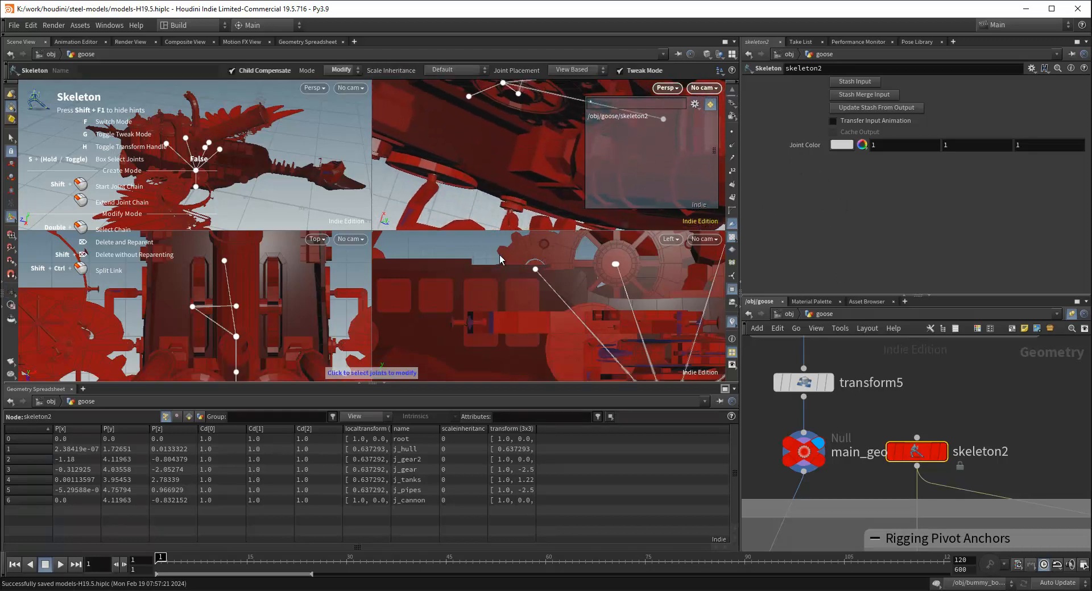
{"action": "scroll", "coordinate": [651, 370], "scroll_direction": "down", "scroll_amount": 1}
{"action": "middle_click_drag", "start_coordinate": [651, 370], "coordinate": [623, 299], "text": "alt"}
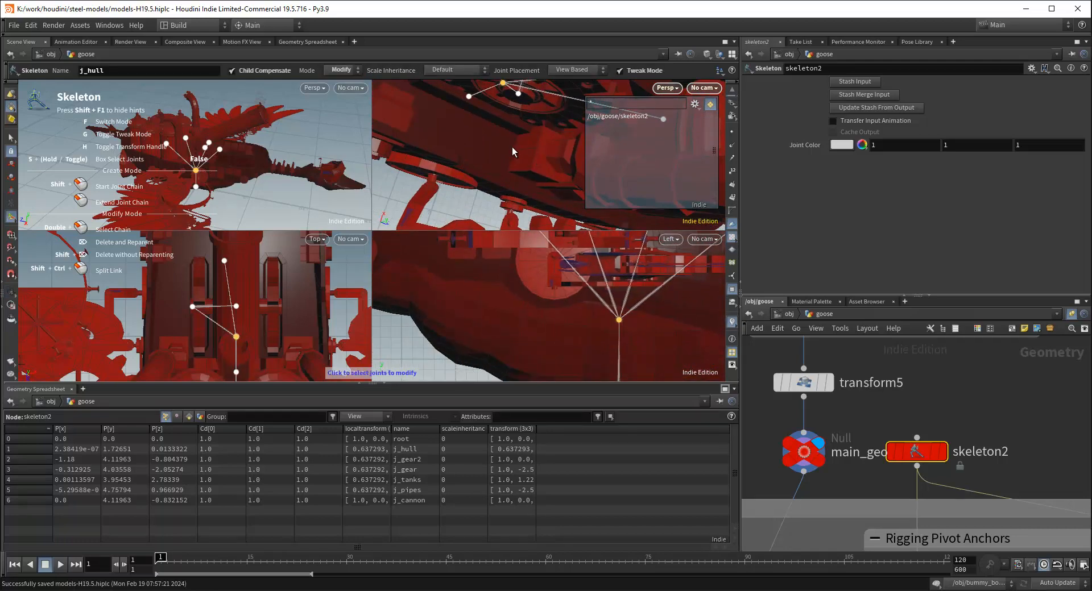
Add a child joint of j_hull at the front wing arm's round mount, name it j_wing_front_link and set its rotation to 0, 0, 0
{"action": "key", "text": "Escape"}
{"action": "left_click_drag", "start_coordinate": [468, 157], "coordinate": [477, 124]}
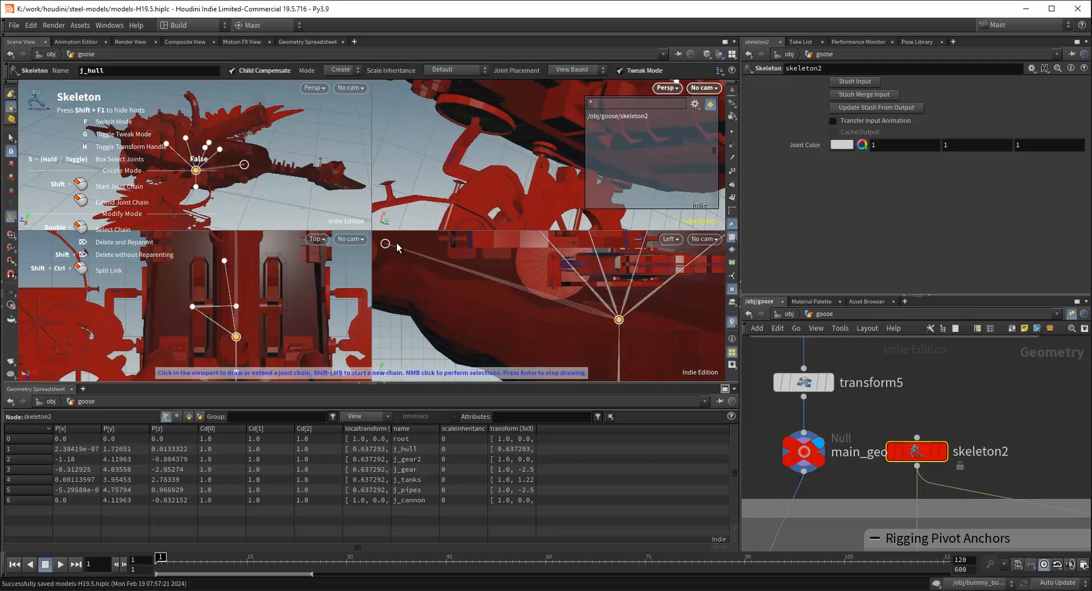
{"action": "mouse_move", "coordinate": [521, 301]}
{"action": "middle_mouse_down", "text": "alt"}
{"action": "mouse_move", "coordinate": [481, 351]}
{"action": "mouse_move", "coordinate": [514, 319]}
{"action": "middle_mouse_up", "text": "alt"}
{"action": "key", "text": "Escape"}
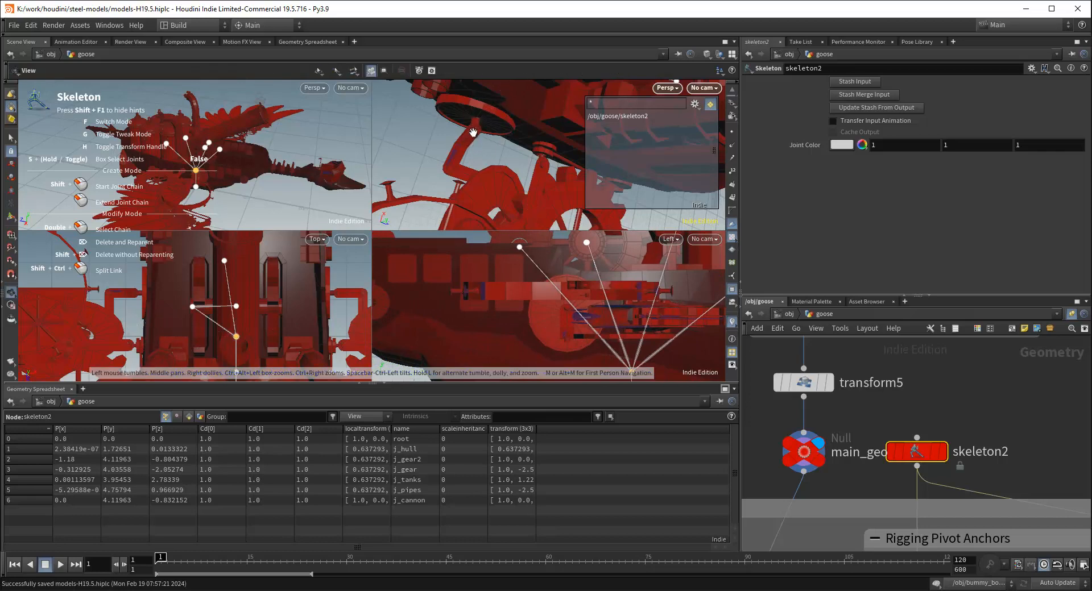
{"action": "left_click_drag", "start_coordinate": [462, 145], "coordinate": [436, 147]}
{"action": "key", "text": "Escape"}
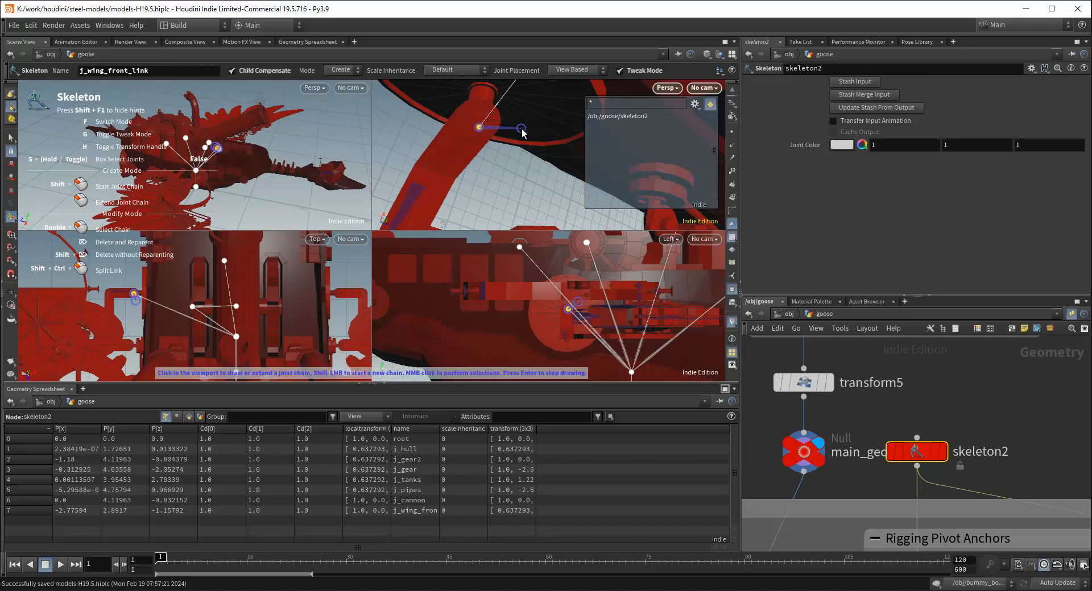
{"action": "key", "text": "p"}
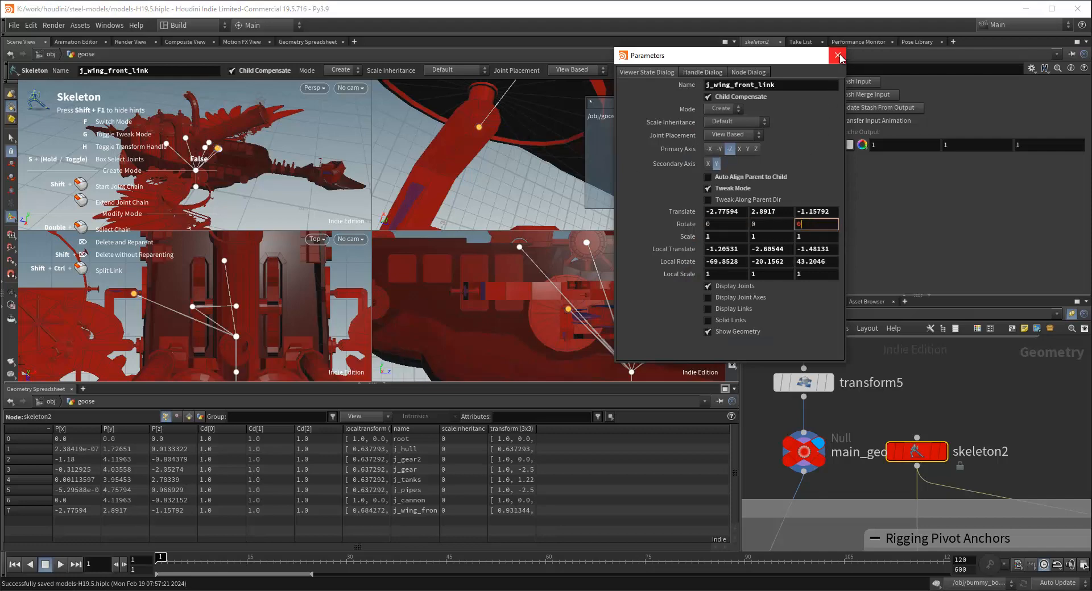
{"action": "left_click", "coordinate": [841, 58]}
Extend the chain from j_wing_front_link with a joint at the arm's elbow and save the scene
{"action": "left_click_drag", "start_coordinate": [516, 122], "coordinate": [498, 188], "text": "alt"}
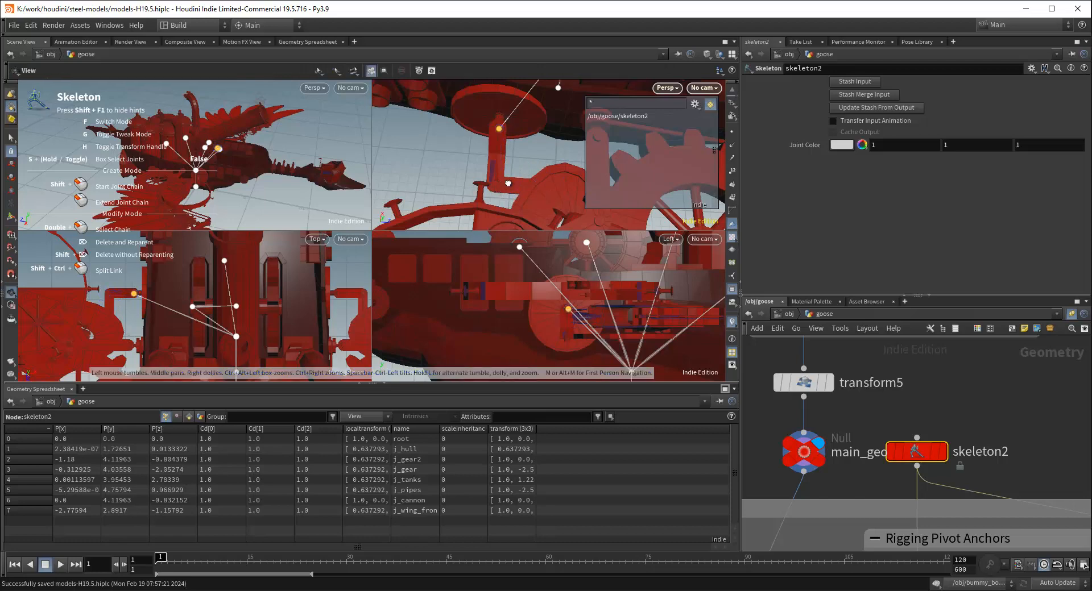
{"action": "left_click_drag", "start_coordinate": [508, 182], "coordinate": [523, 165], "text": "alt"}
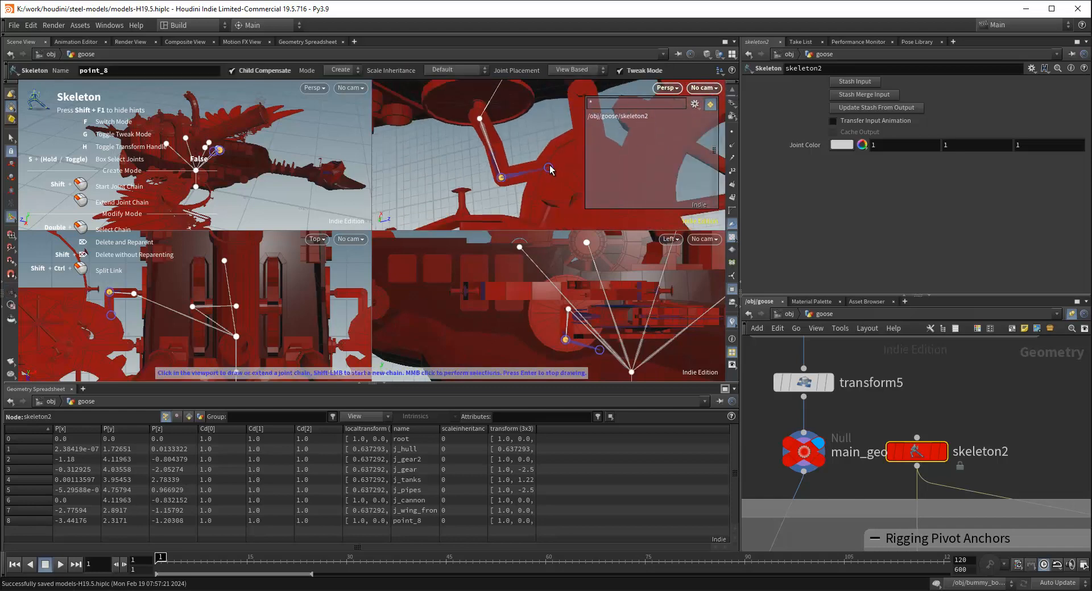
{"action": "key", "text": "Escape"}
{"action": "key", "text": "ctrl+s"}
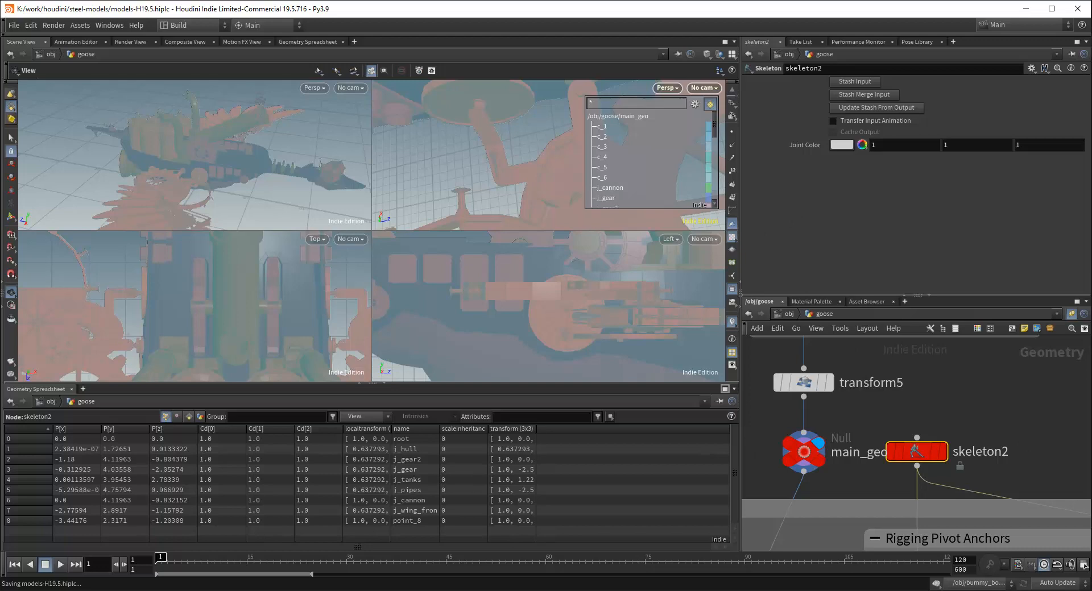
Check the front wing link geometry on main_geo against the joint chain in skeleton2
{"action": "left_click", "coordinate": [804, 452]}
{"action": "left_click", "coordinate": [941, 480]}
{"action": "key", "text": "Return"}
{"action": "key", "text": "p"}
{"action": "left_click", "coordinate": [872, 480]}
{"action": "left_click", "coordinate": [874, 439]}
{"action": "key", "text": "Return"}
{"action": "left_click_drag", "start_coordinate": [535, 165], "coordinate": [514, 177], "text": "alt"}
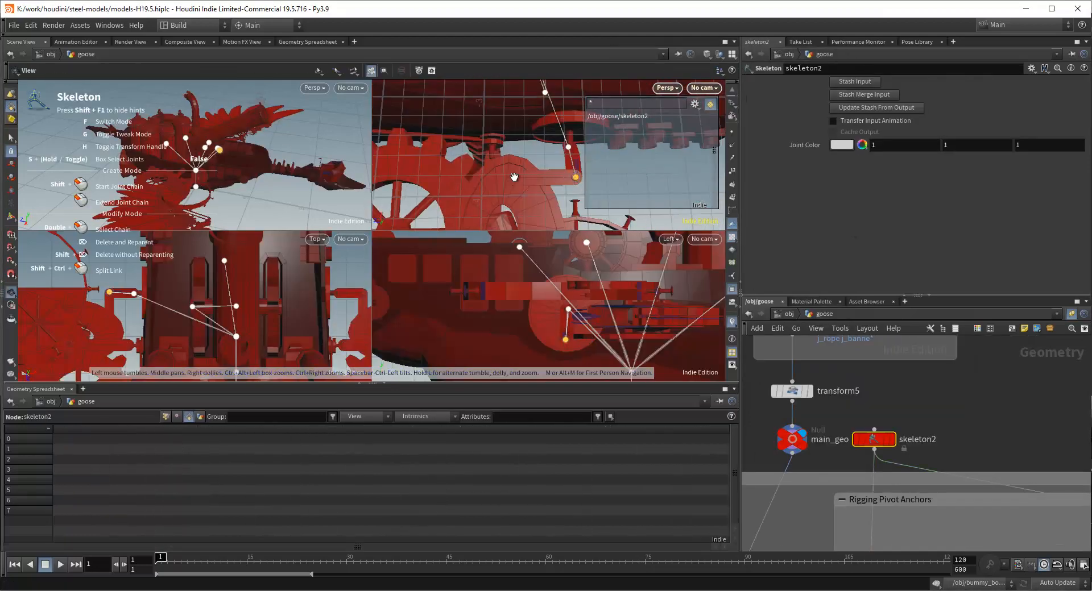
Highlight the j_wing_mid_link group on main_geo to locate the middle wing link
{"action": "scroll", "coordinate": [195, 307], "scroll_direction": "down", "scroll_amount": 5}
{"action": "key", "text": "p"}
{"action": "key", "text": "p"}
{"action": "scroll", "coordinate": [889, 382], "scroll_direction": "down", "scroll_amount": 3}
{"action": "left_click", "coordinate": [818, 380]}
{"action": "scroll", "coordinate": [818, 381], "scroll_direction": "up", "scroll_amount": 3}
{"action": "scroll", "coordinate": [646, 198], "scroll_direction": "down", "scroll_amount": 3}
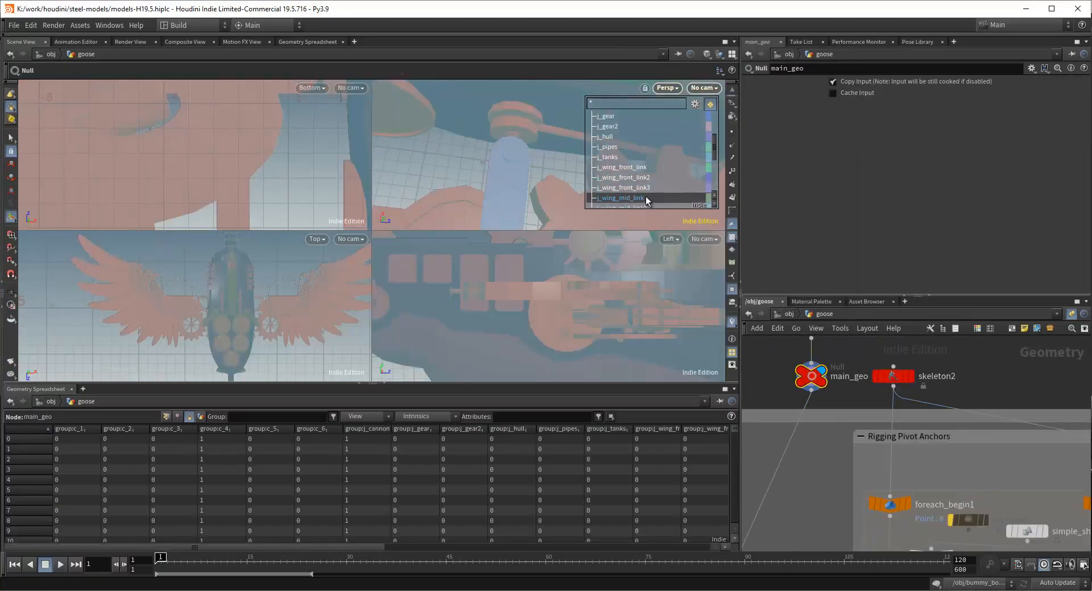
Add a joint to skeleton2 at the inner pivot of the middle wing link and name it j_wing_mid_link
{"action": "left_click", "coordinate": [892, 377]}
{"action": "key", "text": "Return"}
{"action": "left_click_drag", "start_coordinate": [568, 154], "coordinate": [512, 159], "text": "alt"}
{"action": "left_click", "coordinate": [540, 116]}
{"action": "scroll", "coordinate": [203, 307], "scroll_direction": "up", "scroll_amount": 5}
{"action": "type", "text": "point_10"}
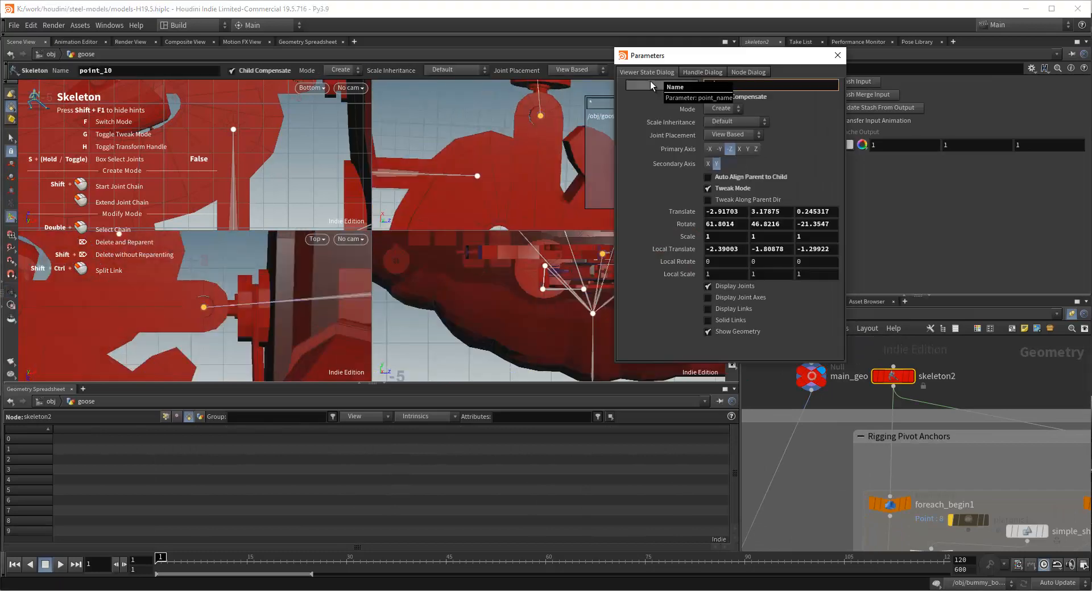
{"action": "type", "text": "j_wing_nl3"}
{"action": "left_click", "coordinate": [838, 55]}
Extend the chain to the next pivot of the middle link and name that joint j_wing_mid_link2
{"action": "left_click", "coordinate": [189, 316]}
{"action": "type", "text": "pj_wing_nl4"}
{"action": "left_click", "coordinate": [839, 55]}
Examine the wing groups on main_geo to find the parts attached beyond the middle link
{"action": "left_click", "coordinate": [811, 377]}
{"action": "scroll", "coordinate": [646, 167], "scroll_direction": "down", "scroll_amount": 3}
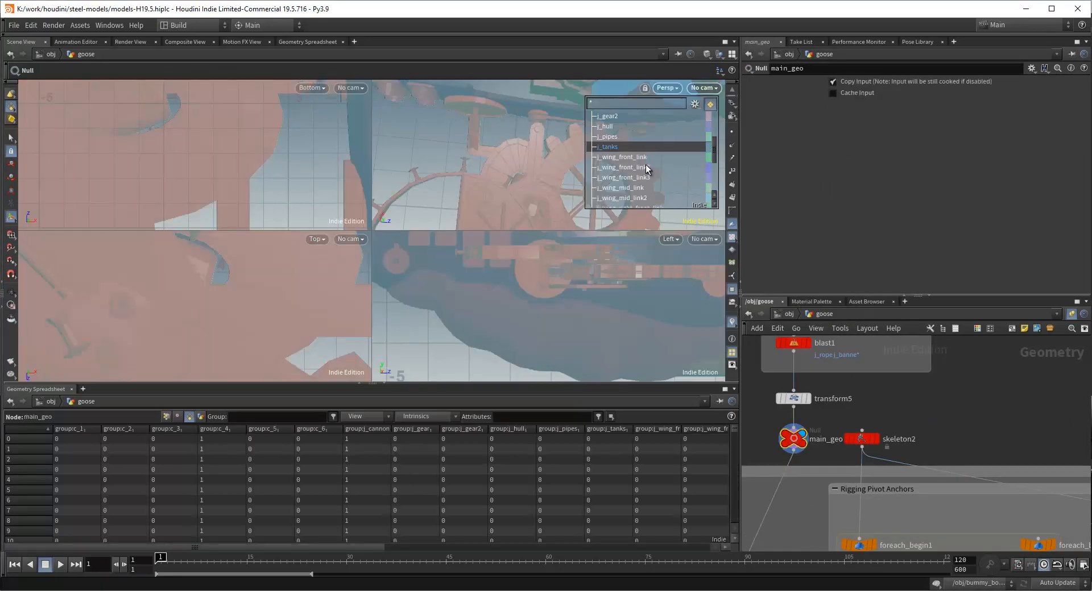
{"action": "scroll", "coordinate": [646, 165], "scroll_direction": "down", "scroll_amount": 3}
{"action": "scroll", "coordinate": [564, 161], "scroll_direction": "down", "scroll_amount": 4}
{"action": "scroll", "coordinate": [545, 162], "scroll_direction": "up", "scroll_amount": 5}
{"action": "scroll", "coordinate": [922, 477], "scroll_direction": "down", "scroll_amount": 3}
{"action": "left_click_drag", "start_coordinate": [546, 162], "coordinate": [510, 173], "text": "alt"}
{"action": "scroll", "coordinate": [262, 314], "scroll_direction": "down", "scroll_amount": 5}
Align the joint beyond j_wing_mid_link2 with that joint by reusing its X translation of -4.11026
{"action": "left_click", "coordinate": [892, 419]}
{"action": "key", "text": "Return"}
{"action": "scroll", "coordinate": [392, 308], "scroll_direction": "up", "scroll_amount": 4}
{"action": "scroll", "coordinate": [556, 304], "scroll_direction": "up", "scroll_amount": 5}
{"action": "left_click", "coordinate": [560, 287]}
{"action": "key", "text": "f"}
{"action": "key", "text": "p"}
{"action": "left_click", "coordinate": [492, 173]}
{"action": "double_click", "coordinate": [725, 211]}
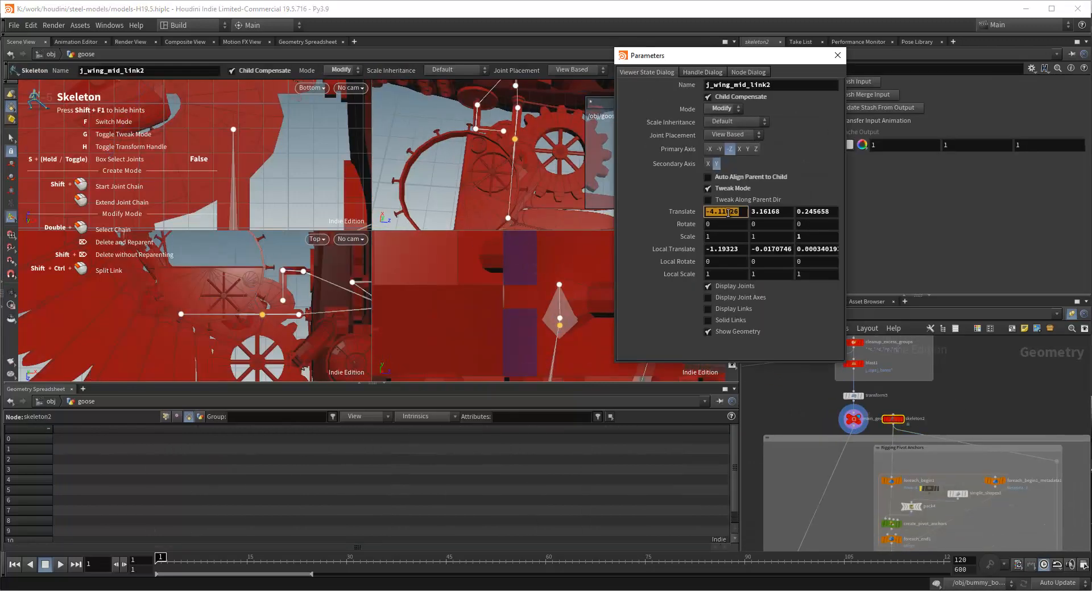
{"action": "left_click", "coordinate": [491, 146]}
{"action": "type", "text": "5f"}
{"action": "left_click", "coordinate": [489, 140]}
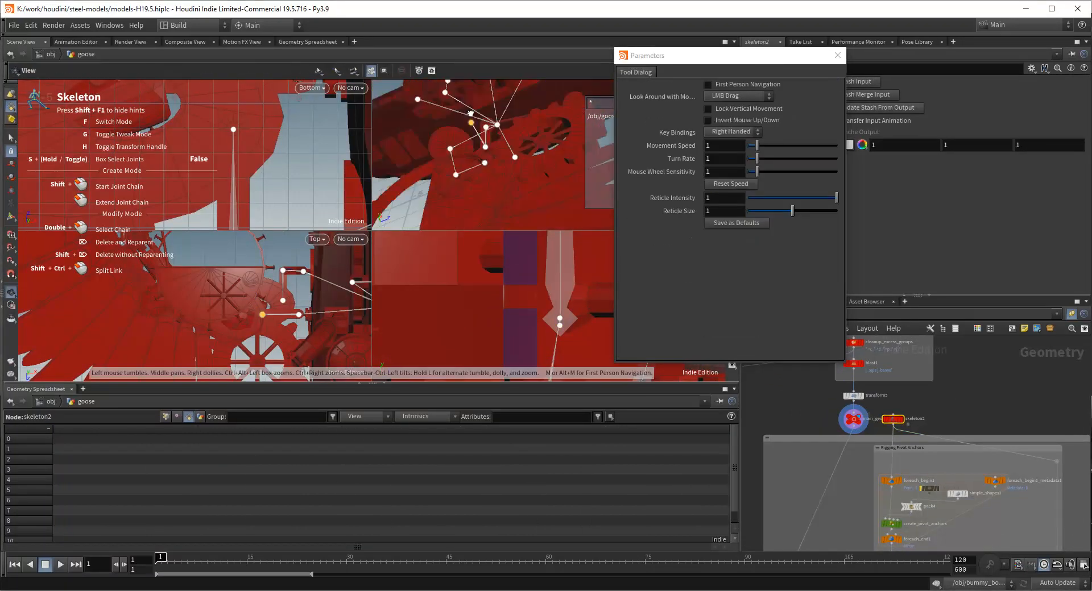
Add the outer wing joint to the skeleton2 chain and name it j_wing_slot
{"action": "key", "text": "p"}
{"action": "scroll", "coordinate": [223, 297], "scroll_direction": "up", "scroll_amount": 5}
{"action": "left_click", "coordinate": [222, 296]}
{"action": "key", "text": "p"}
{"action": "left_click_drag", "start_coordinate": [743, 85], "coordinate": [671, 89]}
{"action": "type", "text": "j_p"}
{"action": "left_click_drag", "start_coordinate": [546, 162], "coordinate": [500, 148], "text": "alt"}
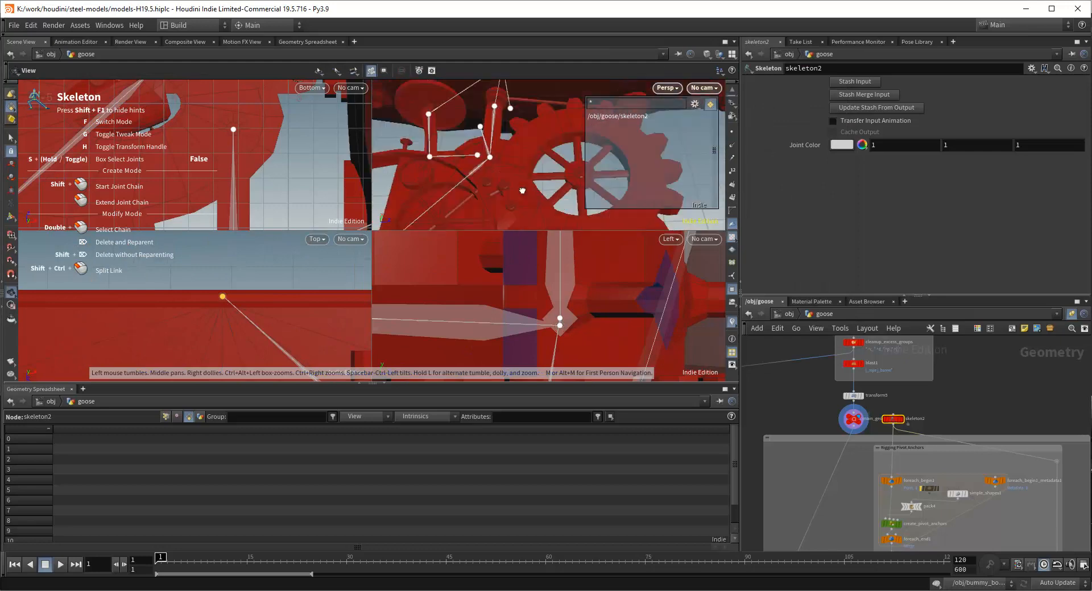
Save the scene and display merge2, which combines main_geo with PIVOT_ANCHORS
{"action": "scroll", "coordinate": [546, 162], "scroll_direction": "down", "scroll_amount": 5}
{"action": "left_click", "coordinate": [817, 416]}
{"action": "scroll", "coordinate": [903, 229], "scroll_direction": "down", "scroll_amount": 5}
{"action": "scroll", "coordinate": [902, 229], "scroll_direction": "down", "scroll_amount": 1}
{"action": "key", "text": "ctrl+s"}
{"action": "left_click", "coordinate": [809, 380]}
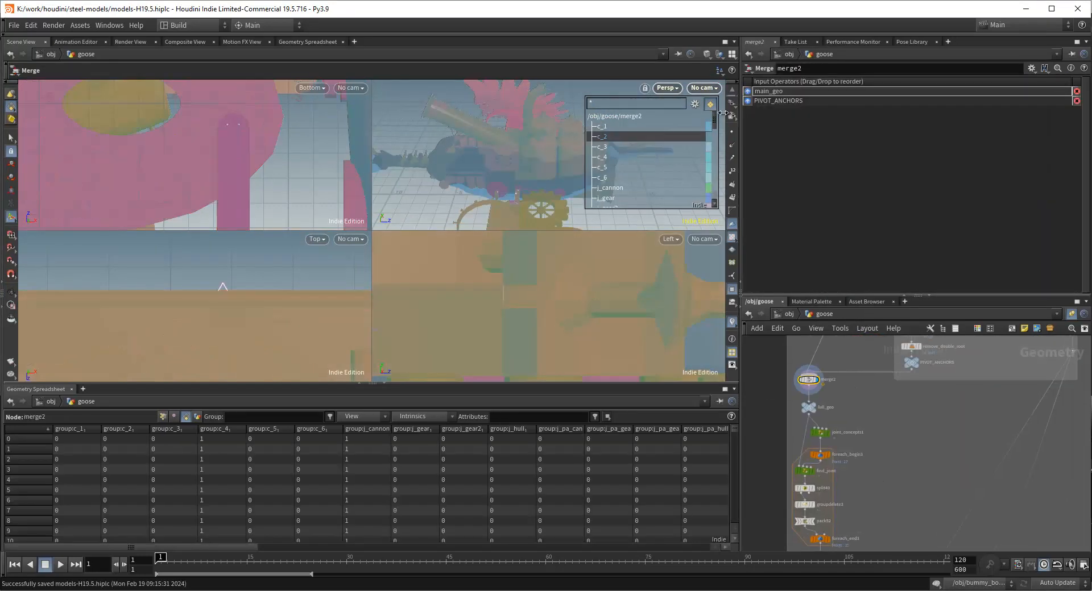
Examine the parentChain and path attributes of the wing joints on WITH_HEIRARCHY
{"action": "left_click", "coordinate": [811, 441]}
{"action": "scroll", "coordinate": [192, 448], "scroll_direction": "down", "scroll_amount": 3}
{"action": "scroll", "coordinate": [860, 477], "scroll_direction": "up", "scroll_amount": 3}
{"action": "middle_click_drag", "start_coordinate": [894, 533], "coordinate": [858, 444]}
{"action": "scroll", "coordinate": [860, 478], "scroll_direction": "down", "scroll_amount": 1}
{"action": "left_click", "coordinate": [832, 446]}
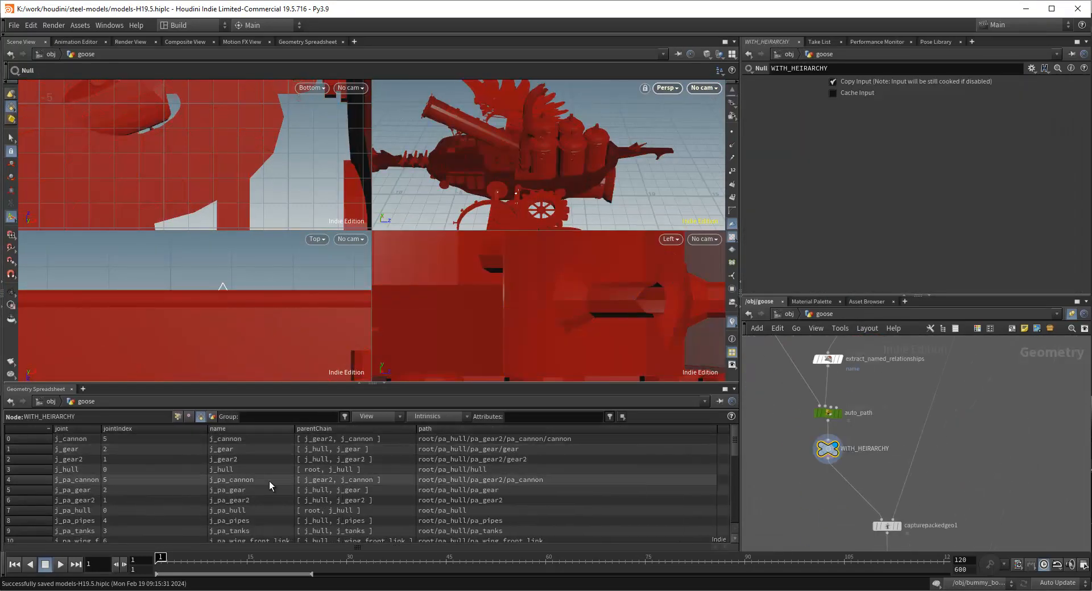
{"action": "scroll", "coordinate": [603, 492], "scroll_direction": "down", "scroll_amount": 5}
{"action": "scroll", "coordinate": [655, 480], "scroll_direction": "down", "scroll_amount": 8}
{"action": "scroll", "coordinate": [926, 455], "scroll_direction": "down", "scroll_amount": 3}
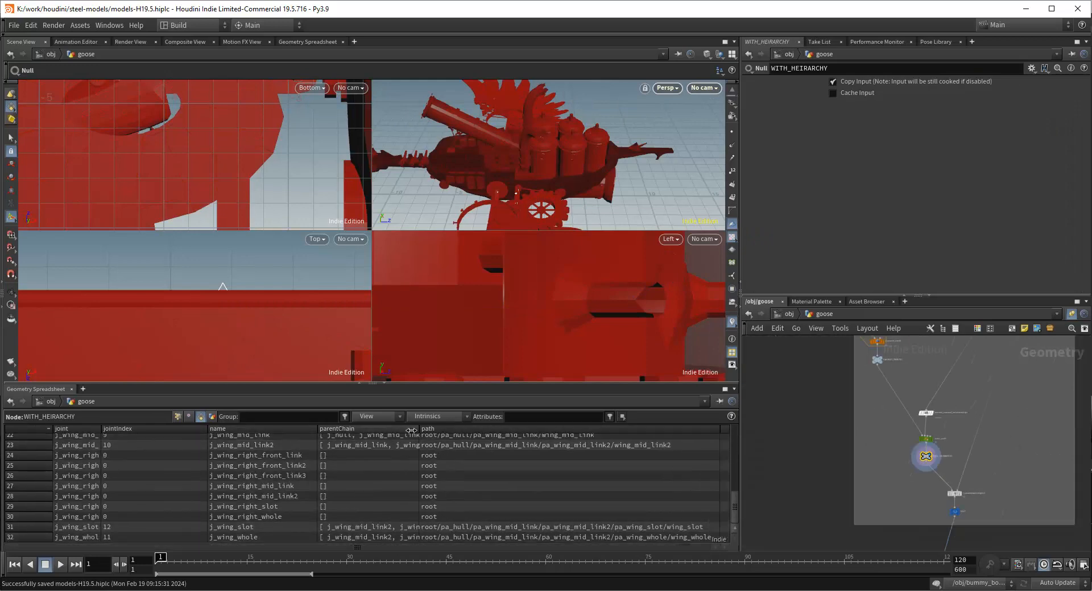
Add a Skeleton Mirror to skeleton2 that replaces the starting token j_wing_ with j_wing_right_
{"action": "middle_click_drag", "start_coordinate": [909, 387], "coordinate": [921, 501]}
{"action": "left_click", "coordinate": [820, 427]}
{"action": "key", "text": "Tab"}
{"action": "left_click", "coordinate": [907, 414]}
{"action": "left_click", "coordinate": [879, 228]}
{"action": "type", "text": "wing_"}
{"action": "left_click", "coordinate": [920, 414]}
{"action": "left_click_drag", "start_coordinate": [546, 148], "coordinate": [529, 188], "text": "alt"}
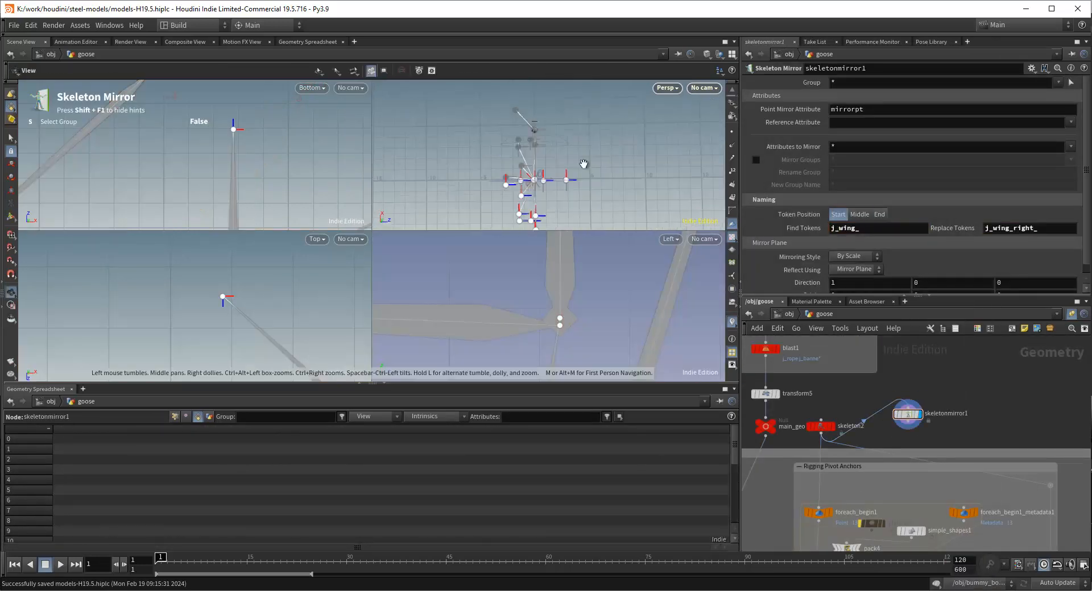
Clear the mirror's Attributes to Mirror, insert the node directly below skeleton2 and check its point names
{"action": "double_click", "coordinate": [880, 147]}
{"action": "key", "text": "BackSpace"}
{"action": "left_click_drag", "start_coordinate": [908, 414], "coordinate": [823, 429]}
{"action": "middle_click_drag", "start_coordinate": [967, 444], "coordinate": [928, 395]}
{"action": "left_click", "coordinate": [175, 417]}
{"action": "scroll", "coordinate": [498, 452], "scroll_direction": "down", "scroll_amount": 2}
{"action": "scroll", "coordinate": [558, 460], "scroll_direction": "up", "scroll_amount": 1}
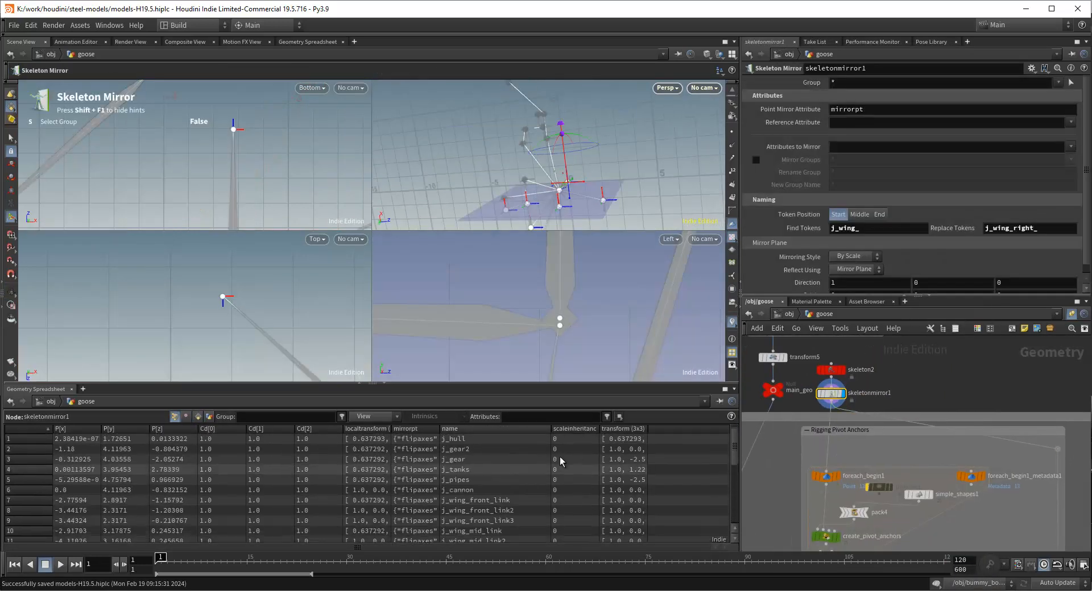
Inspect the primitive data of the nodes downstream of the mirror and compare with the joints in skeleton2
{"action": "left_click", "coordinate": [895, 459]}
{"action": "middle_click_drag", "start_coordinate": [910, 500], "coordinate": [919, 406]}
{"action": "scroll", "coordinate": [549, 165], "scroll_direction": "down", "scroll_amount": 4}
{"action": "left_click", "coordinate": [198, 417]}
{"action": "scroll", "coordinate": [414, 494], "scroll_direction": "down", "scroll_amount": 5}
{"action": "left_click", "coordinate": [862, 408]}
{"action": "scroll", "coordinate": [471, 462], "scroll_direction": "down", "scroll_amount": 4}
{"action": "left_click", "coordinate": [862, 375]}
{"action": "left_click_drag", "start_coordinate": [568, 188], "coordinate": [574, 148], "text": "alt"}
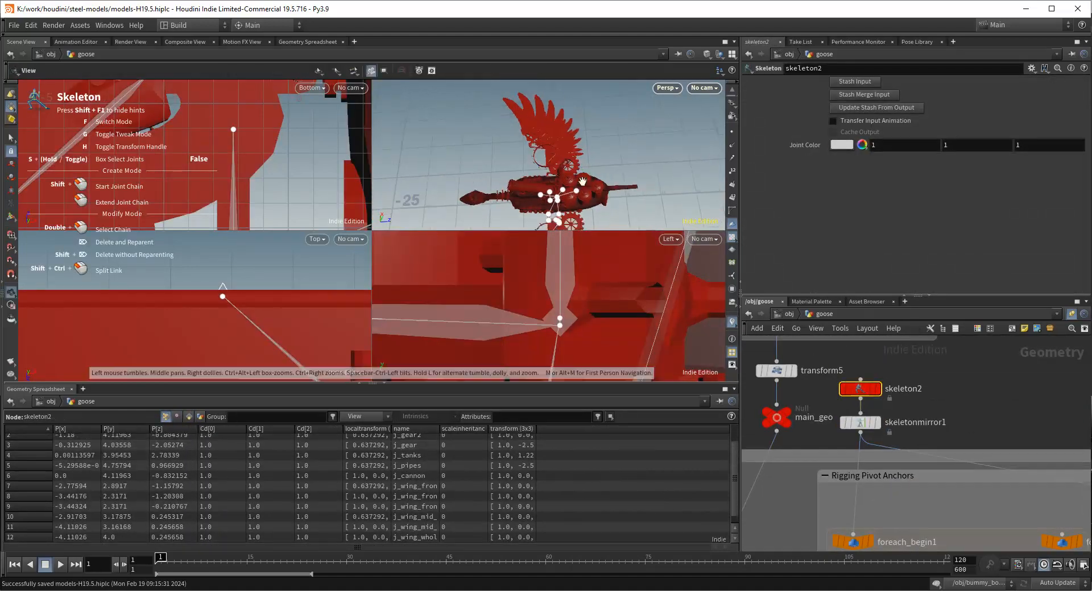
Look through the object-level networks and return to skeletonmirror1 in the goose network
{"action": "left_click", "coordinate": [824, 314]}
{"action": "scroll", "coordinate": [649, 165], "scroll_direction": "up", "scroll_amount": 3}
{"action": "left_click", "coordinate": [789, 314]}
{"action": "scroll", "coordinate": [644, 152], "scroll_direction": "up", "scroll_amount": 4}
{"action": "left_click_drag", "start_coordinate": [644, 151], "coordinate": [614, 199], "text": "alt"}
{"action": "left_click", "coordinate": [857, 452]}
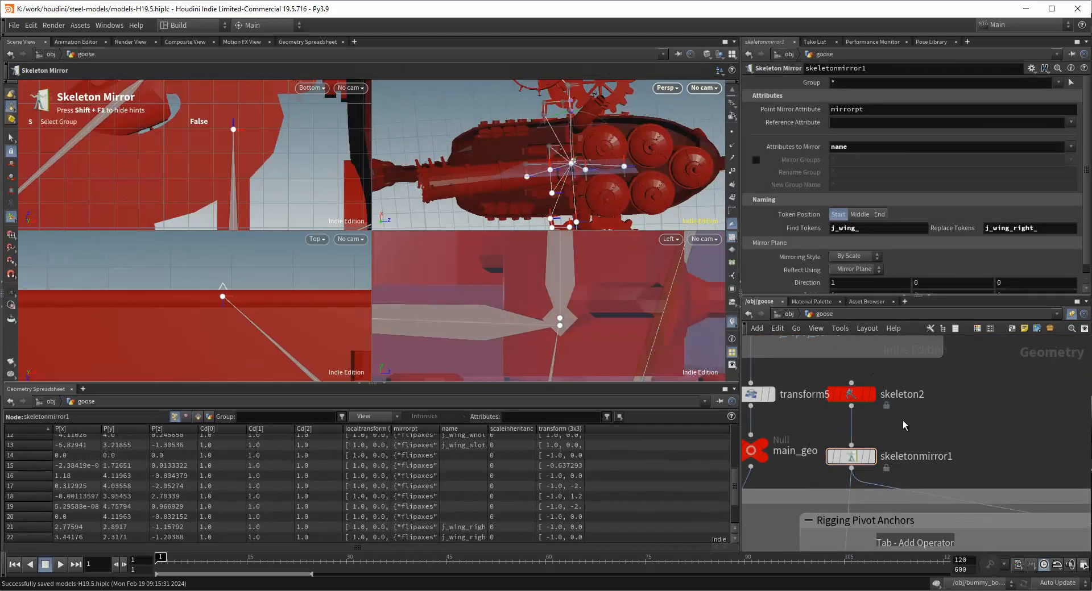
Add a Group Create node between skeleton2 and skeletonmirror1 with group name center and base group 0-6 9
{"action": "key", "text": "Tab"}
{"action": "type", "text": "group"}
{"action": "key", "text": "Return"}
{"action": "double_click", "coordinate": [847, 83]}
{"action": "type", "text": "center"}
{"action": "key", "text": "shift+w"}
{"action": "left_click", "coordinate": [944, 147]}
{"action": "type", "text": "0-6"}
{"action": "left_click", "coordinate": [887, 389]}
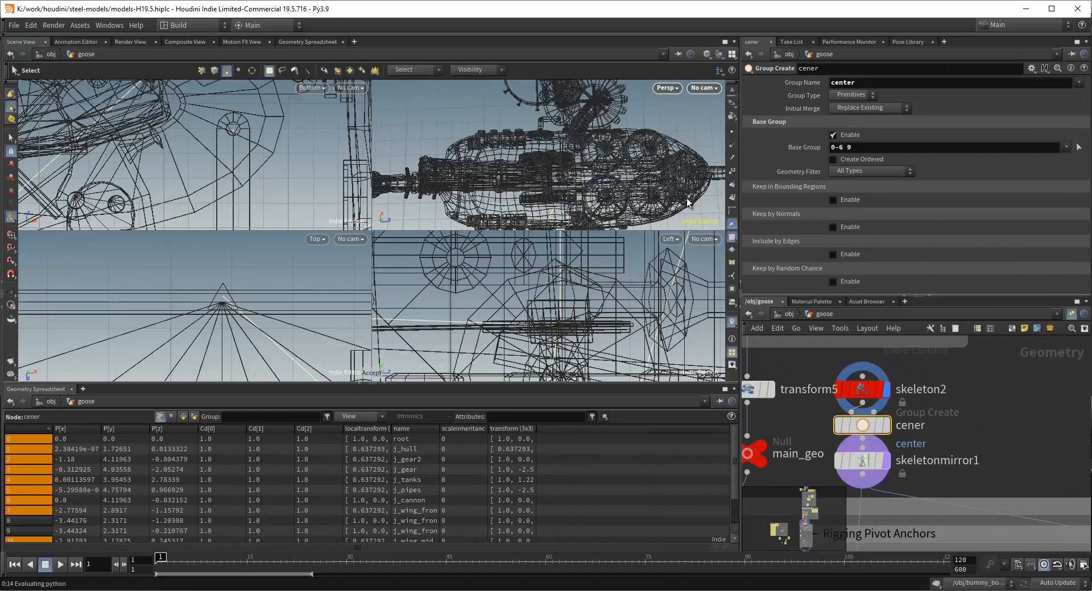
Color the cener group node red
{"action": "left_click", "coordinate": [887, 461]}
{"action": "left_click", "coordinate": [857, 425]}
{"action": "key", "text": "c"}
{"action": "left_click", "coordinate": [1015, 479]}
Display the OUT null and examine its joint names and hierarchy paths per primitive
{"action": "left_click", "coordinate": [903, 458]}
{"action": "left_click", "coordinate": [902, 462]}
{"action": "left_click", "coordinate": [198, 416]}
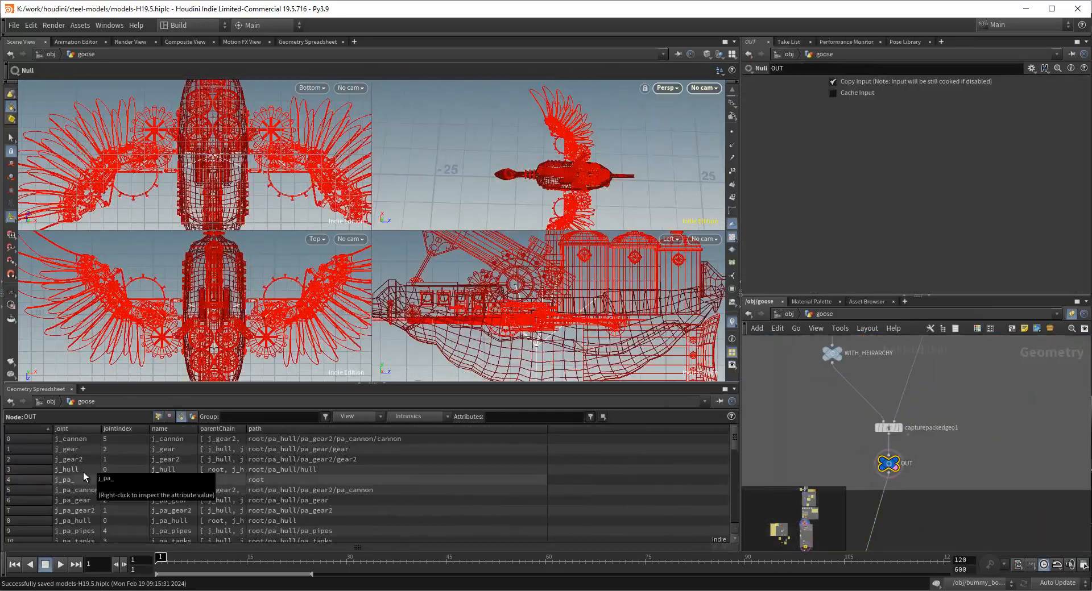
Open the swan_rig network and review the settings of its skeletonmirror1 node
{"action": "left_click", "coordinate": [859, 439]}
{"action": "left_click", "coordinate": [175, 417]}
{"action": "middle_click_drag", "start_coordinate": [910, 444], "coordinate": [949, 367]}
{"action": "left_click", "coordinate": [824, 314]}
{"action": "scroll", "coordinate": [849, 398], "scroll_direction": "up", "scroll_amount": 1}
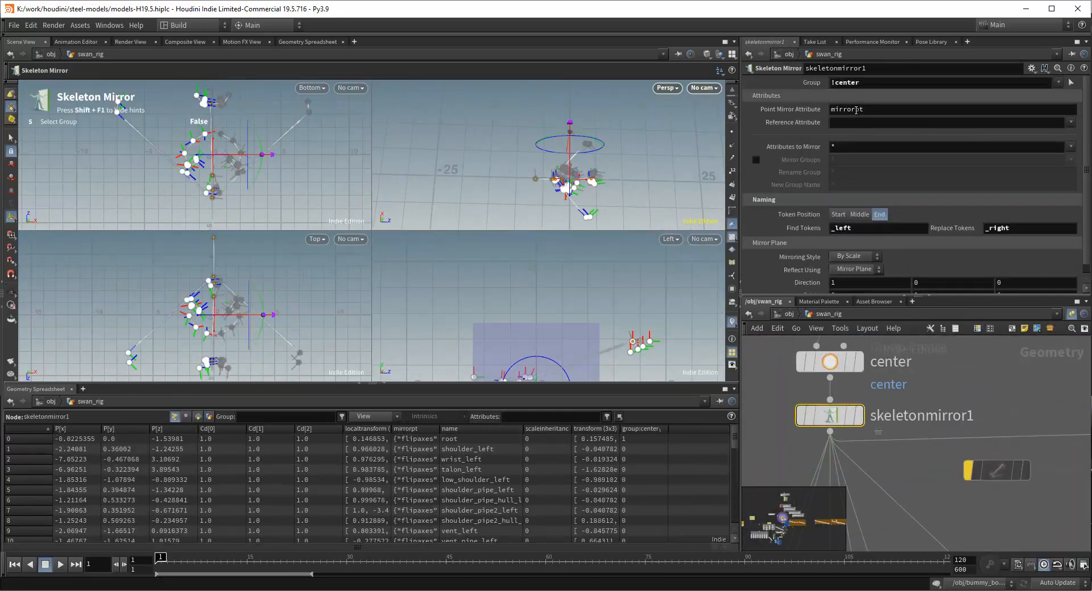
Insert the goose's Skeleton Mirror below cener with group !center, replacing the starting token j_wing_ with j_wing_right_
{"action": "left_click", "coordinate": [748, 314]}
{"action": "left_click", "coordinate": [841, 397]}
{"action": "left_click", "coordinate": [948, 429]}
{"action": "left_click_drag", "start_coordinate": [914, 434], "coordinate": [840, 459]}
{"action": "middle_click_drag", "start_coordinate": [839, 459], "coordinate": [851, 372]}
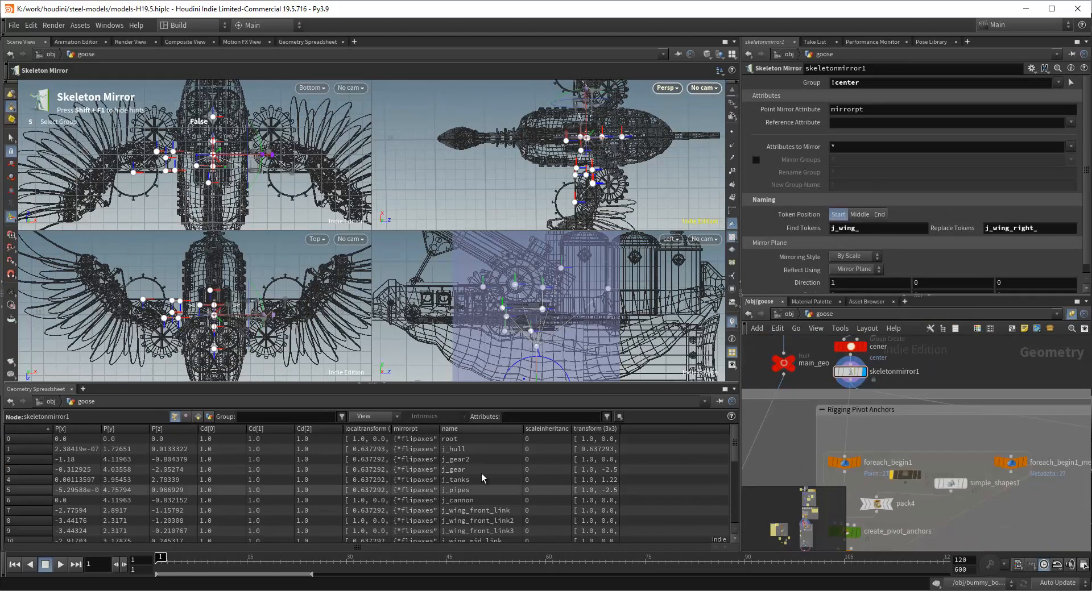
Examine the mirror's point names, its center group membership and the joints on both wings
{"action": "scroll", "coordinate": [483, 477], "scroll_direction": "down", "scroll_amount": 4}
{"action": "left_click", "coordinate": [197, 417]}
{"action": "scroll", "coordinate": [112, 475], "scroll_direction": "up", "scroll_amount": 4}
{"action": "scroll", "coordinate": [92, 506], "scroll_direction": "down", "scroll_amount": 5}
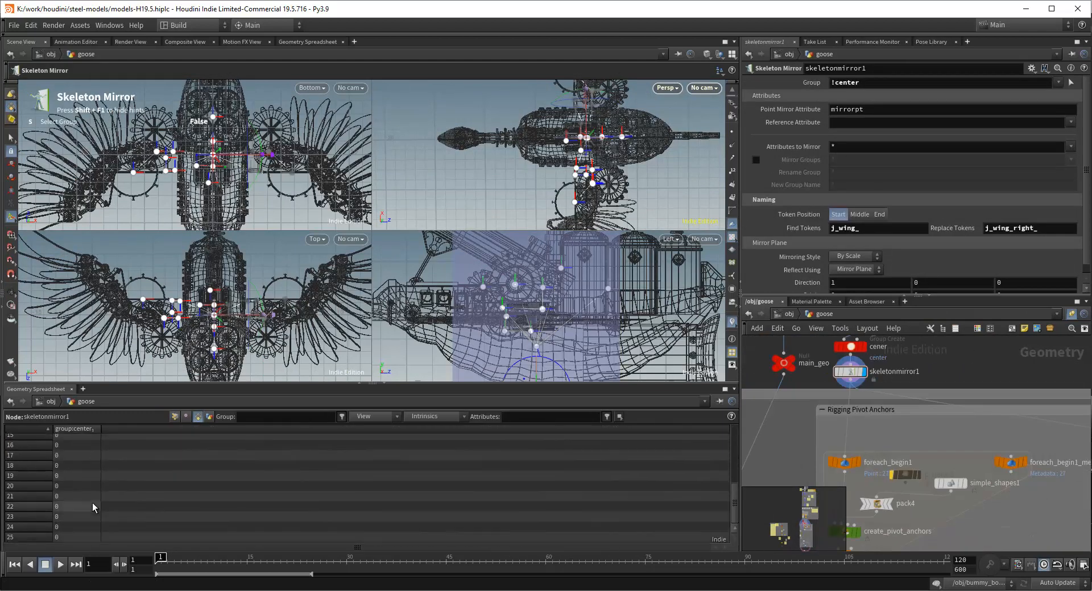
{"action": "scroll", "coordinate": [88, 472], "scroll_direction": "up", "scroll_amount": 5}
{"action": "scroll", "coordinate": [83, 475], "scroll_direction": "down", "scroll_amount": 5}
{"action": "left_click_drag", "start_coordinate": [616, 145], "coordinate": [502, 104], "text": "alt"}
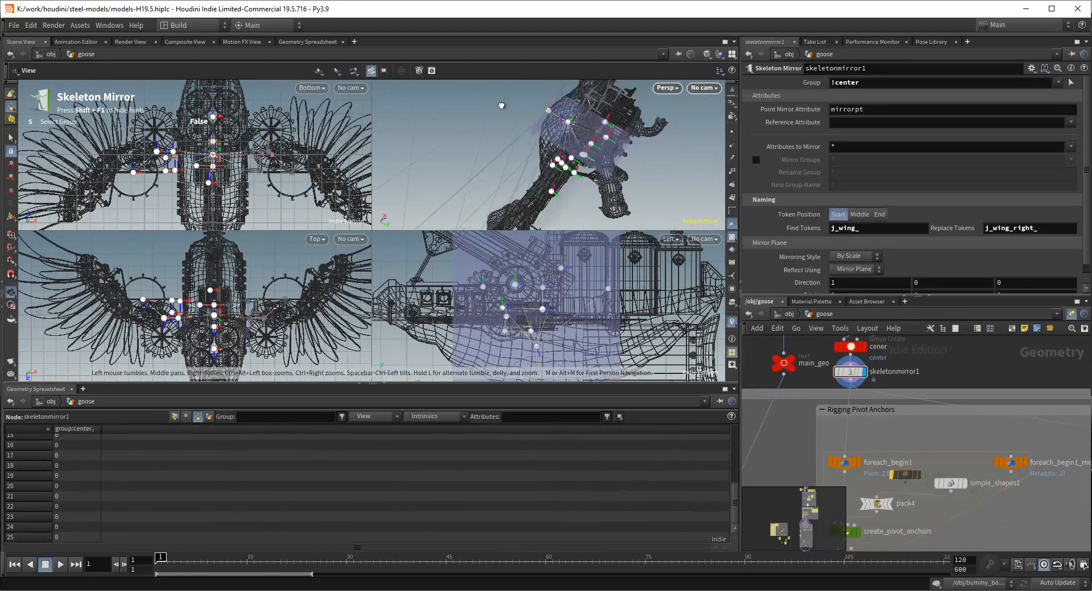
{"action": "scroll", "coordinate": [502, 105], "scroll_direction": "up", "scroll_amount": 3}
Examine the center group selection on cener and compare it with the joints of skeleton2
{"action": "middle_click_drag", "start_coordinate": [937, 354], "coordinate": [930, 400]}
{"action": "left_click", "coordinate": [844, 392]}
{"action": "left_click_drag", "start_coordinate": [602, 200], "coordinate": [605, 134], "text": "alt"}
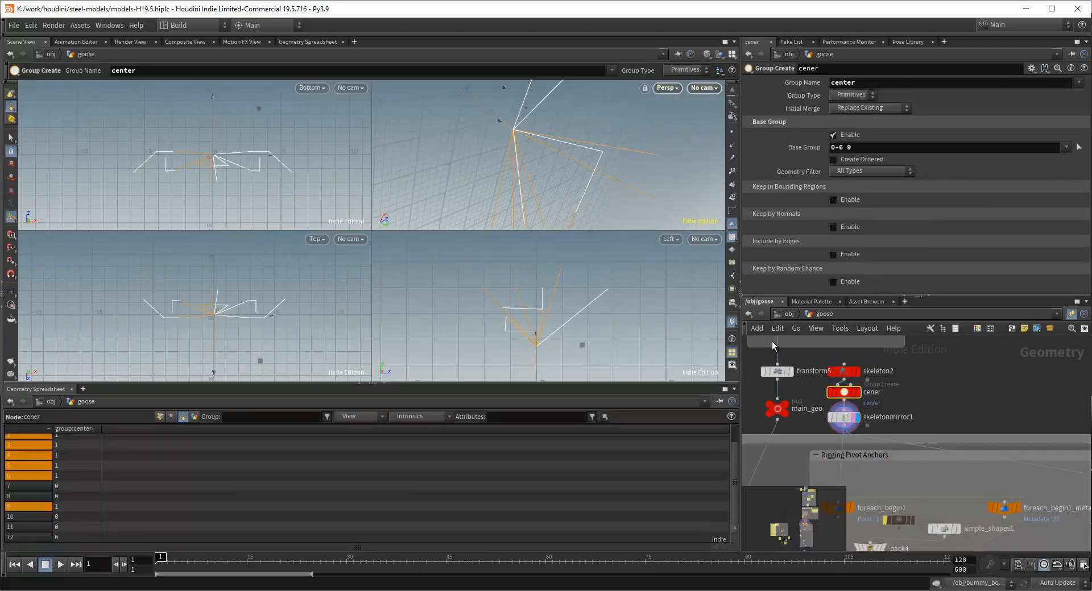
{"action": "left_click", "coordinate": [844, 370]}
{"action": "left_click_drag", "start_coordinate": [543, 166], "coordinate": [510, 185], "text": "alt"}
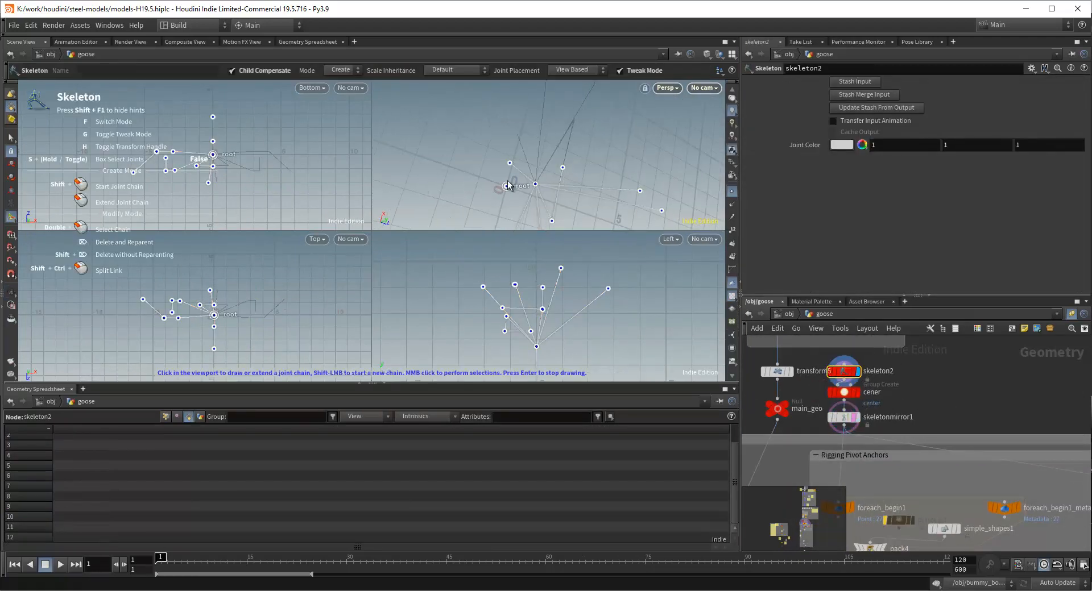
{"action": "mouse_move", "coordinate": [636, 193]}
{"action": "left_mouse_down", "text": "alt"}
{"action": "mouse_move", "coordinate": [485, 176]}
{"action": "mouse_move", "coordinate": [495, 163]}
{"action": "mouse_move", "coordinate": [593, 184]}
{"action": "left_mouse_up", "text": "alt"}
Check the center group's point and primitive membership on cener and set its Group Type to Points
{"action": "left_click", "coordinate": [840, 392]}
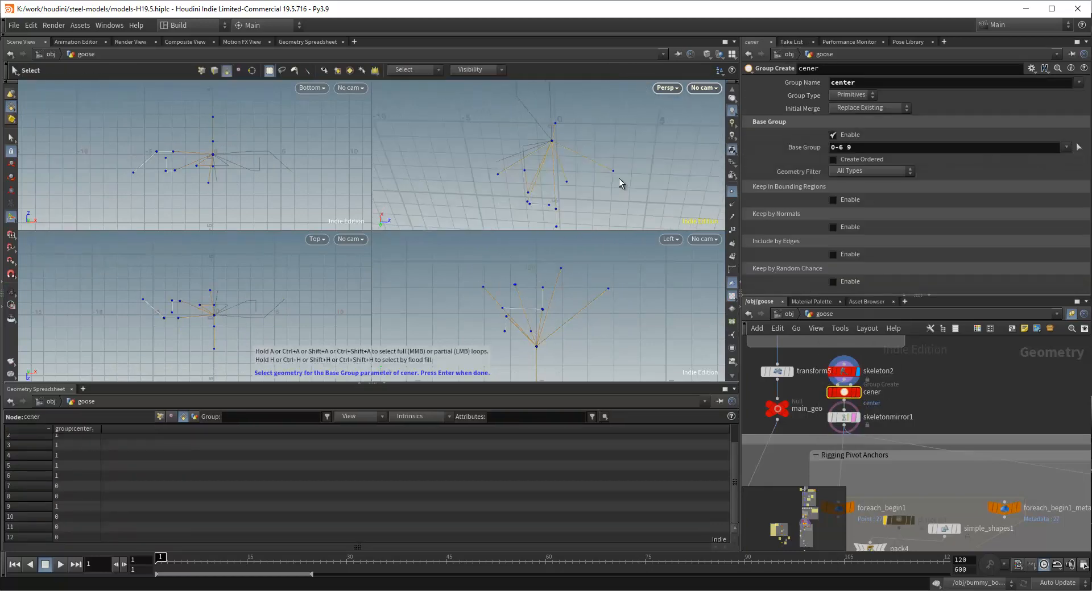
{"action": "left_click_drag", "start_coordinate": [642, 146], "coordinate": [640, 149], "text": "alt"}
{"action": "left_click", "coordinate": [161, 417]}
{"action": "scroll", "coordinate": [142, 476], "scroll_direction": "down", "scroll_amount": 1}
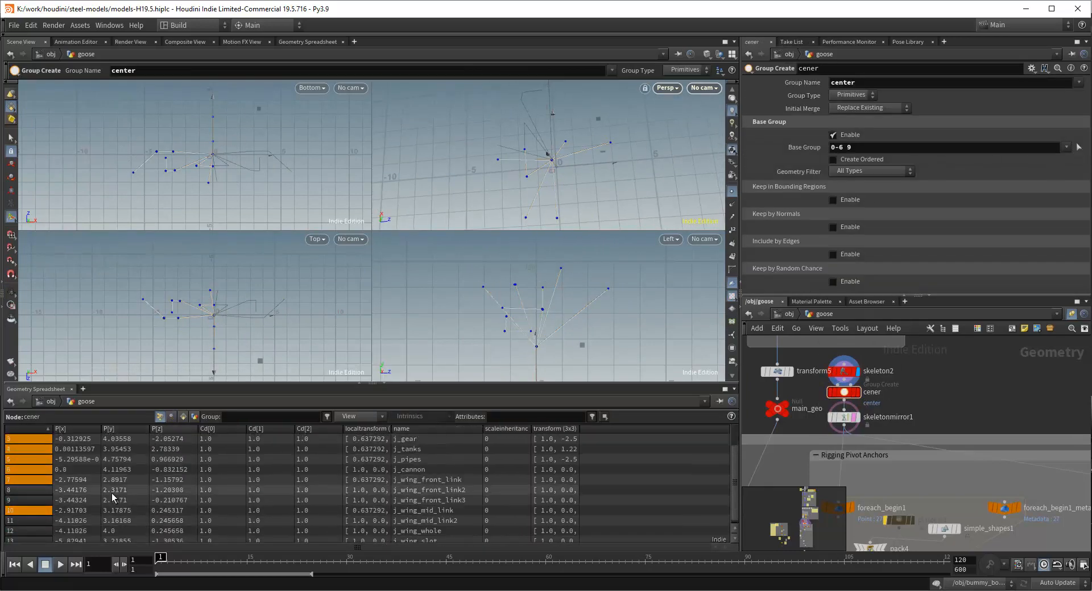
{"action": "left_click", "coordinate": [182, 417]}
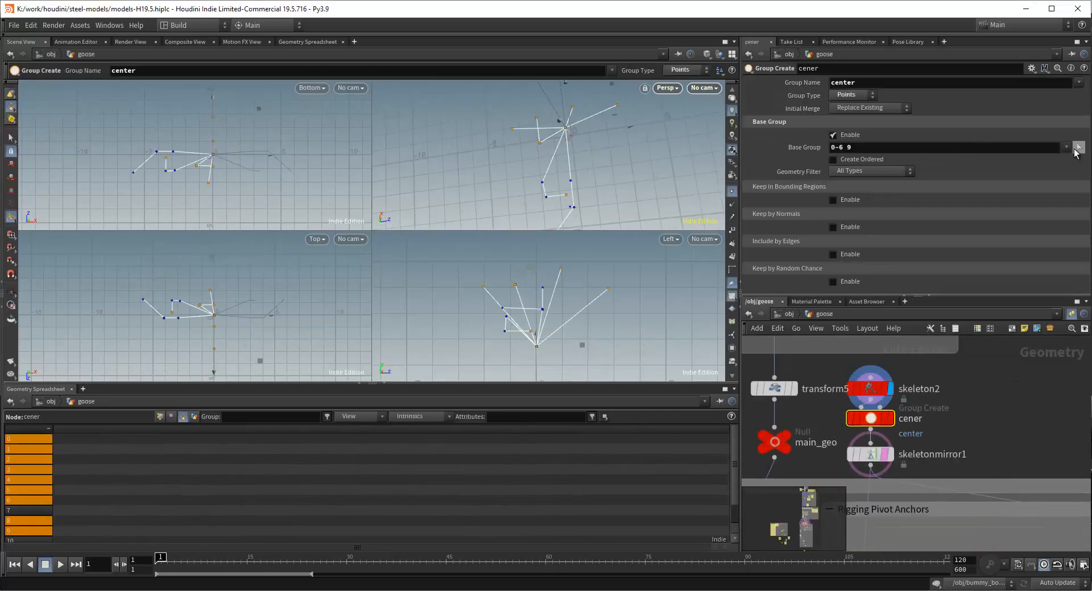
{"action": "left_click", "coordinate": [870, 454]}
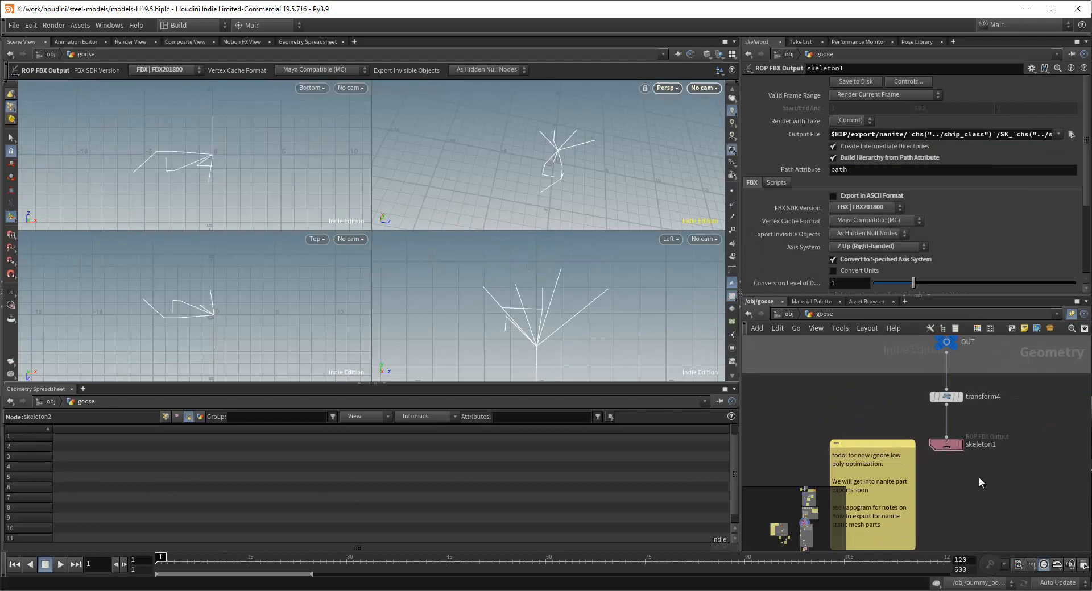
Save the scene file and review the FBX export settings of the skeleton1 output node
{"action": "key", "text": "ctrl+s"}
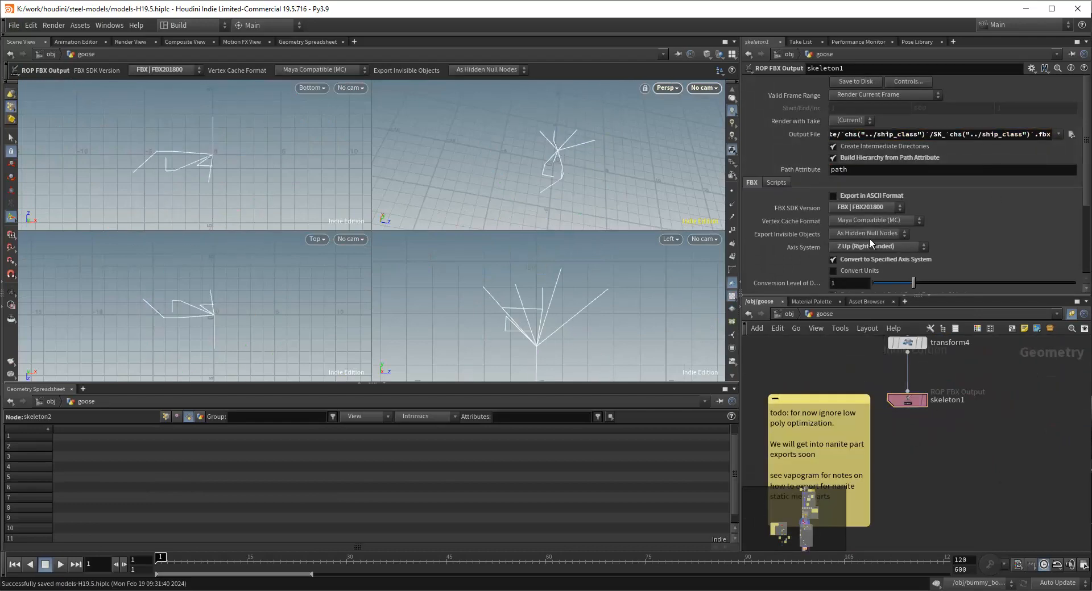
{"action": "scroll", "coordinate": [1079, 215], "scroll_direction": "down", "scroll_amount": 5}
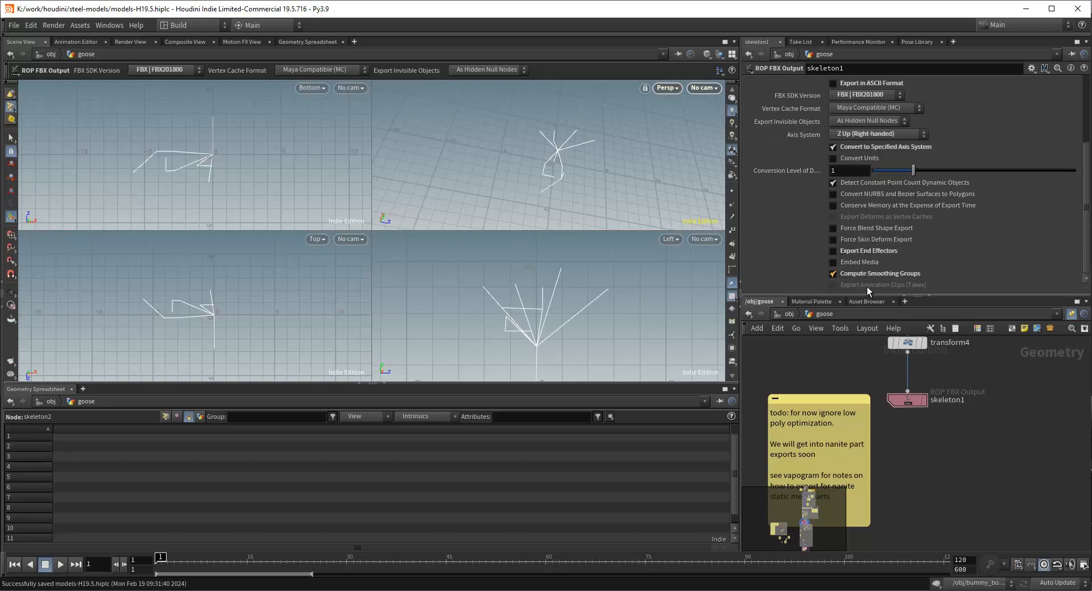
{"action": "scroll", "coordinate": [960, 437], "scroll_direction": "down", "scroll_amount": 1}
Display the goose geometry at transform4 and at the OUT null, and export its FBX with skeleton1
{"action": "middle_click_drag", "start_coordinate": [955, 442], "coordinate": [948, 458]}
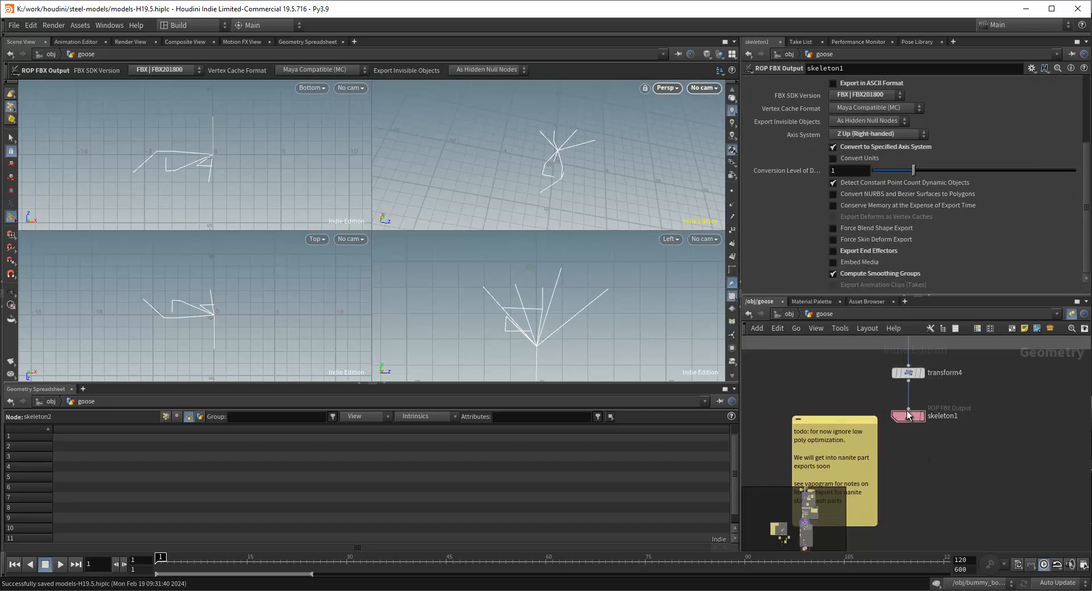
{"action": "left_click", "coordinate": [923, 363]}
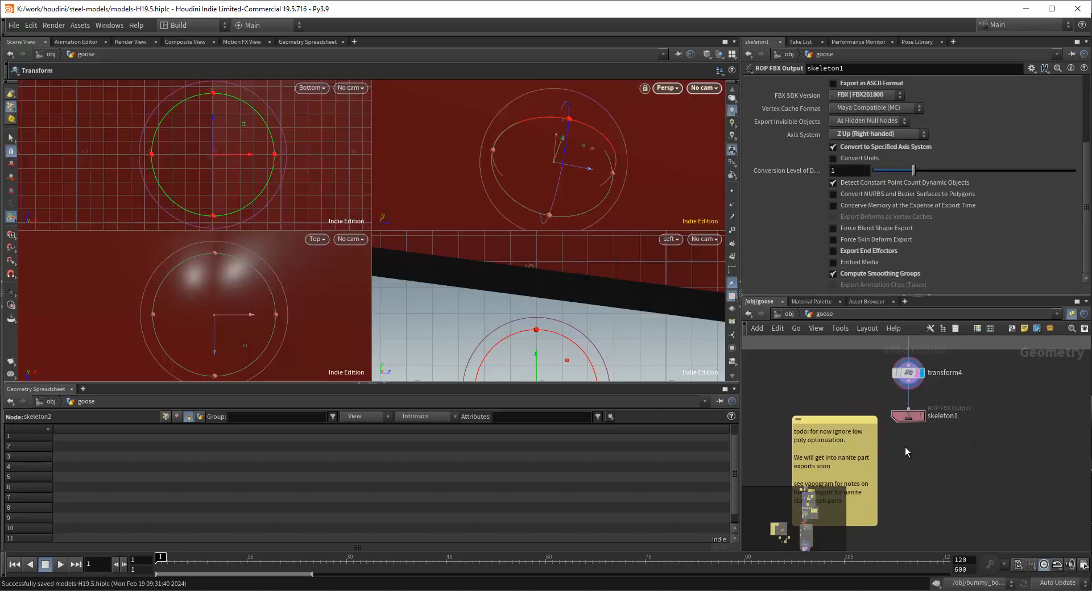
{"action": "scroll", "coordinate": [960, 405], "scroll_direction": "down", "scroll_amount": 3}
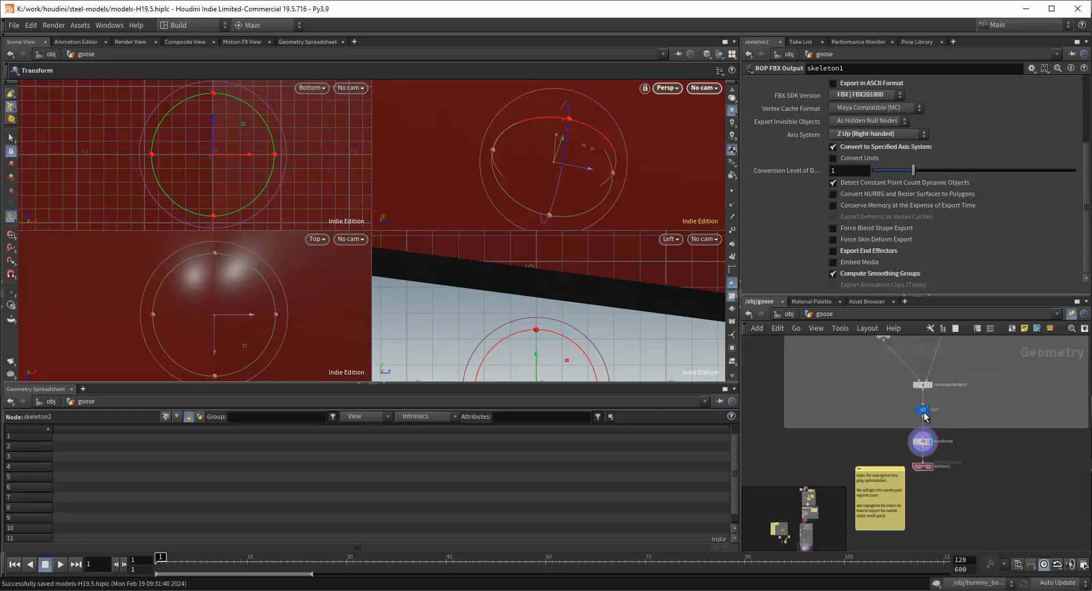
{"action": "scroll", "coordinate": [924, 415], "scroll_direction": "up", "scroll_amount": 2}
{"action": "left_click", "coordinate": [917, 398]}
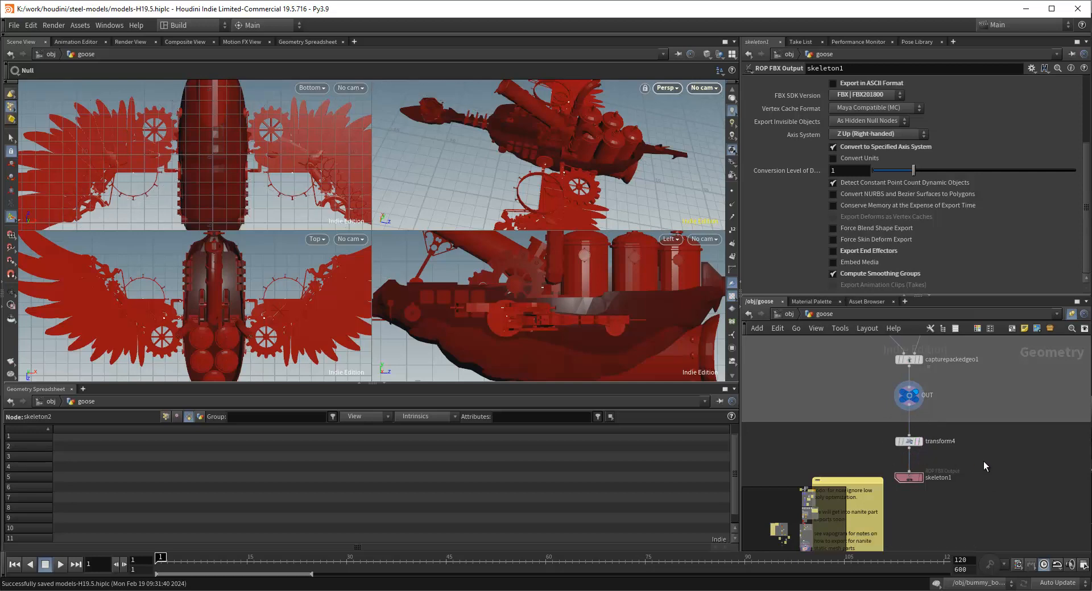
{"action": "scroll", "coordinate": [941, 166], "scroll_direction": "up", "scroll_amount": 4}
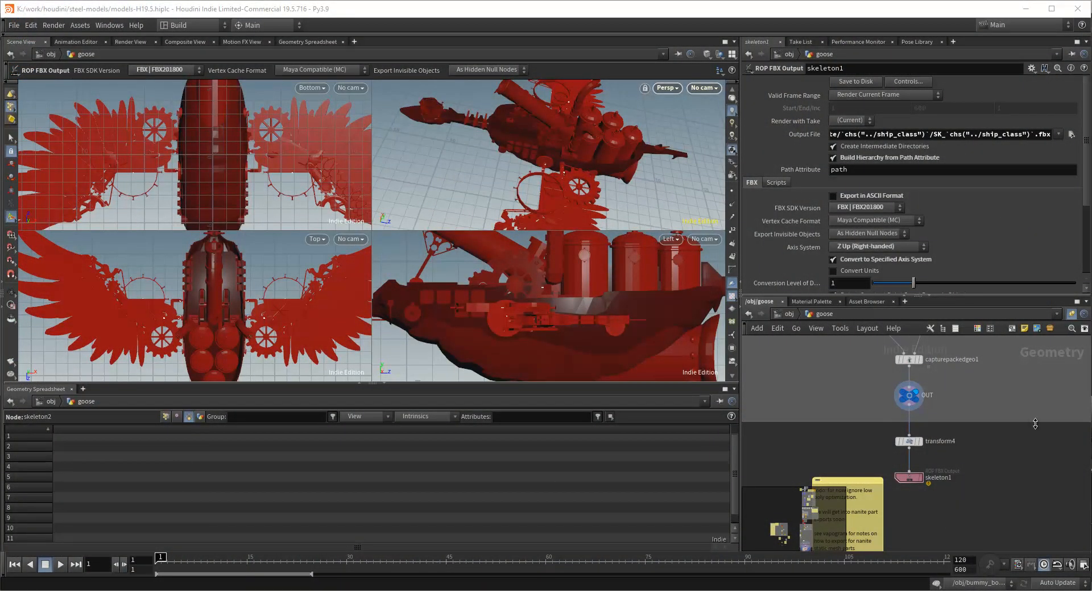
Switch to Unreal Editor and view the Forwards Solve graph of the CR_cube2 control rig
{"action": "mouse_move", "coordinate": [489, 589]}
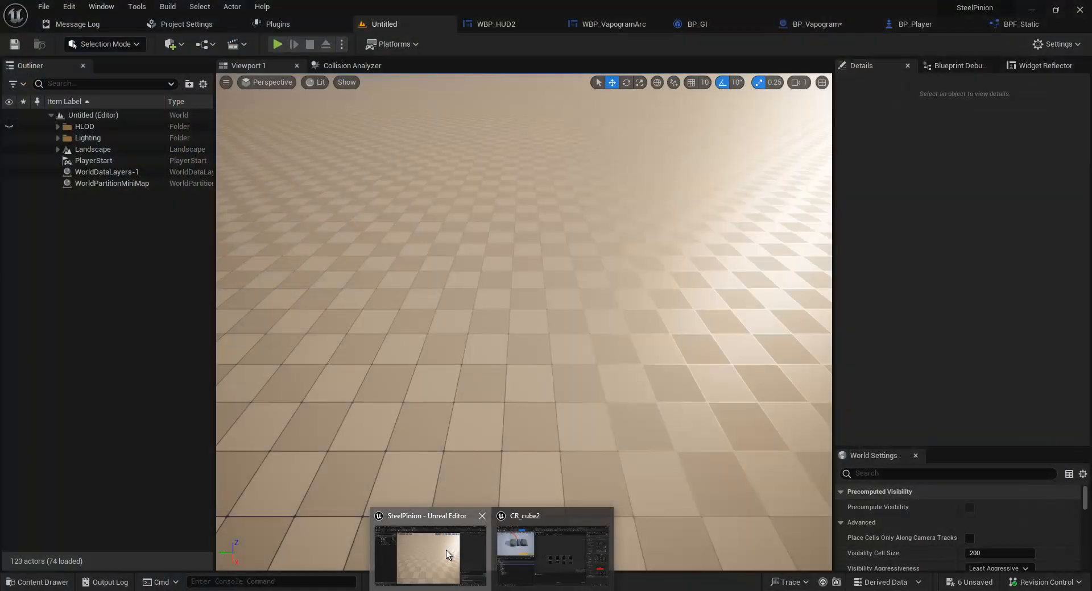
{"action": "left_click", "coordinate": [543, 543]}
{"action": "scroll", "coordinate": [531, 225], "scroll_direction": "down", "scroll_amount": 1}
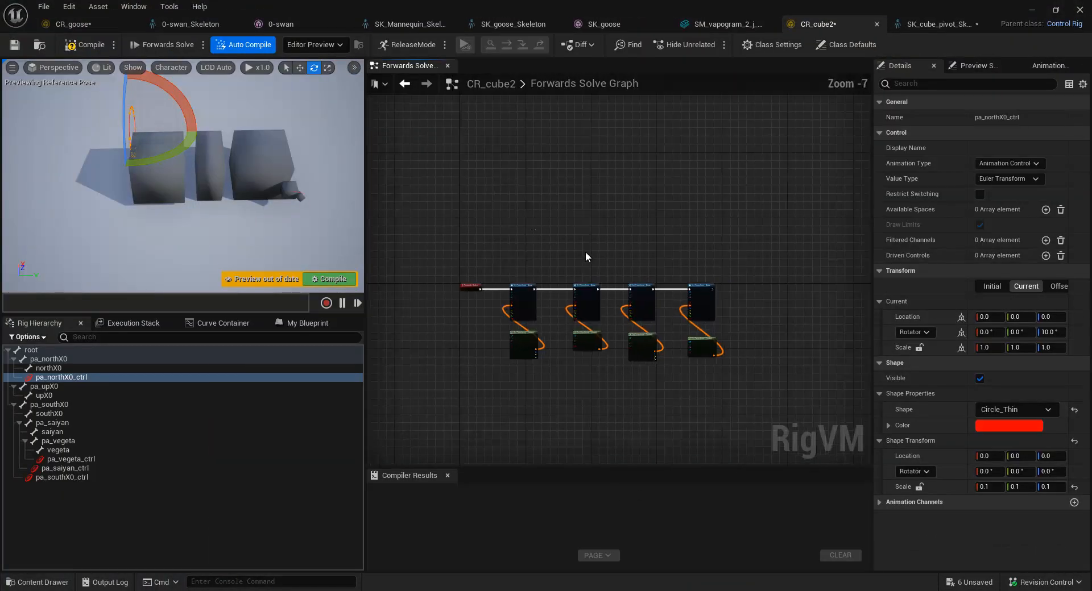
{"action": "key", "text": "ctrl+space"}
Open the playground2 level in the SteelPinion project and start importing SK_goose into the Ships/Goose2 folder
{"action": "mouse_move", "coordinate": [489, 589]}
{"action": "left_click", "coordinate": [431, 555]}
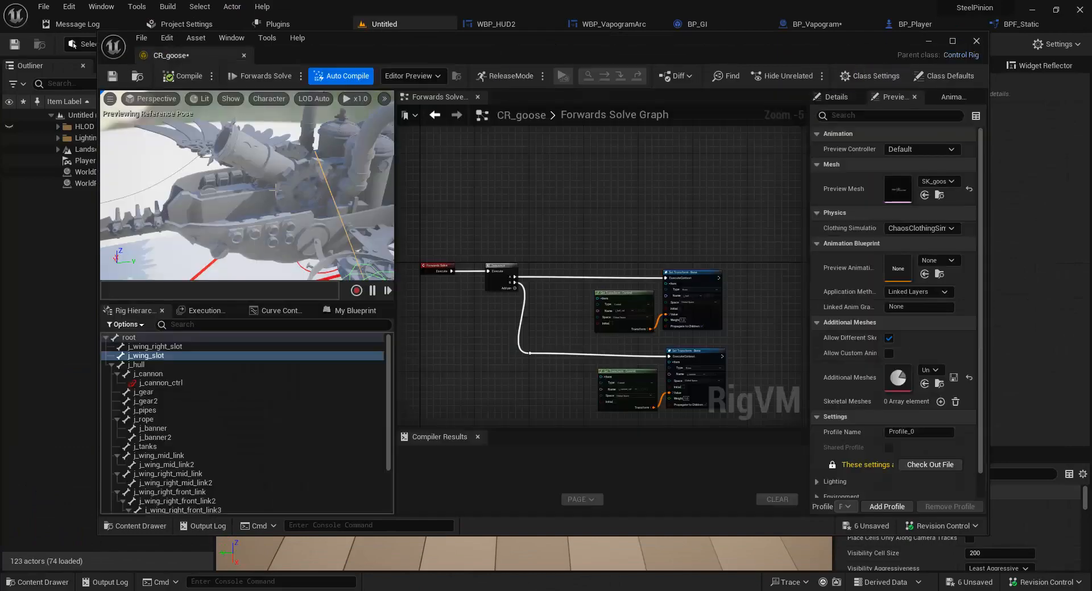
{"action": "double_click", "coordinate": [345, 442]}
{"action": "left_click", "coordinate": [721, 397]}
{"action": "scroll", "coordinate": [907, 219], "scroll_direction": "down", "scroll_amount": 3}
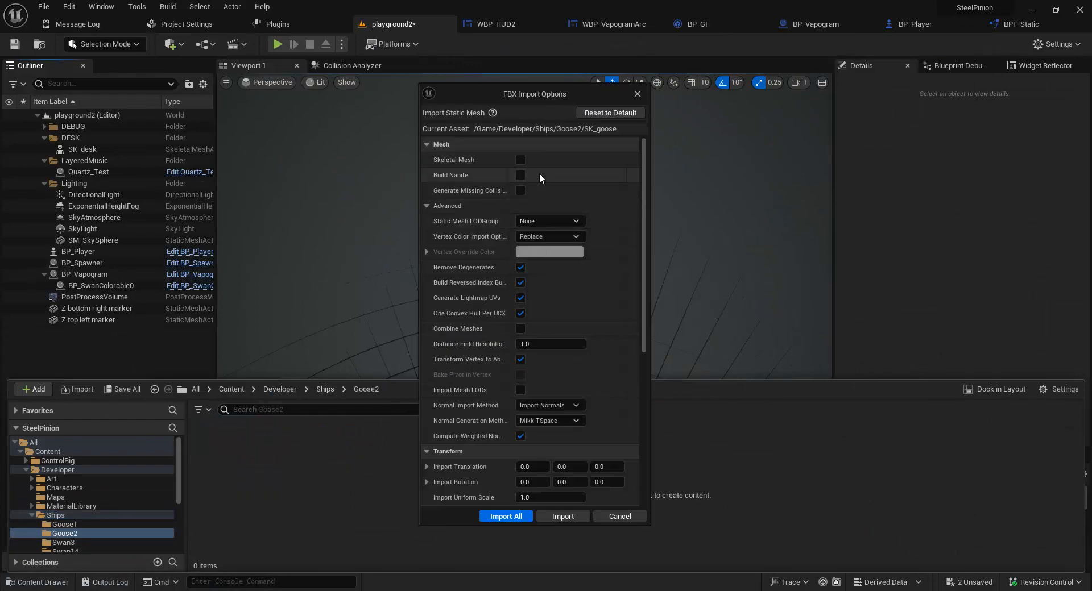
Enable Skeletal Mesh import for SK_goose and review its mesh, normals and physics asset options
{"action": "left_click", "coordinate": [520, 160]}
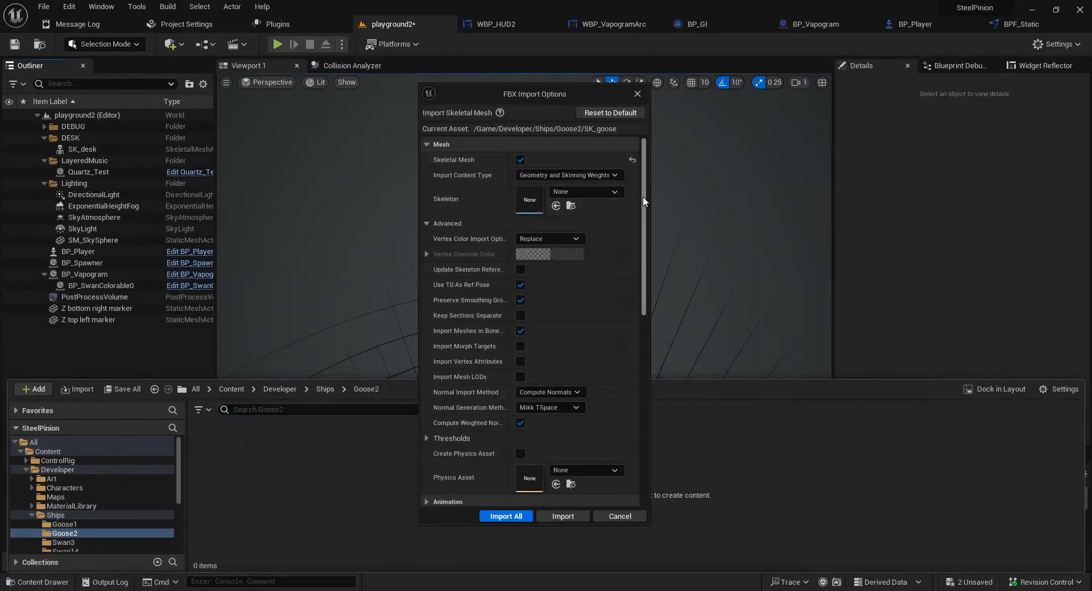
{"action": "left_click_drag", "start_coordinate": [642, 196], "coordinate": [643, 253]}
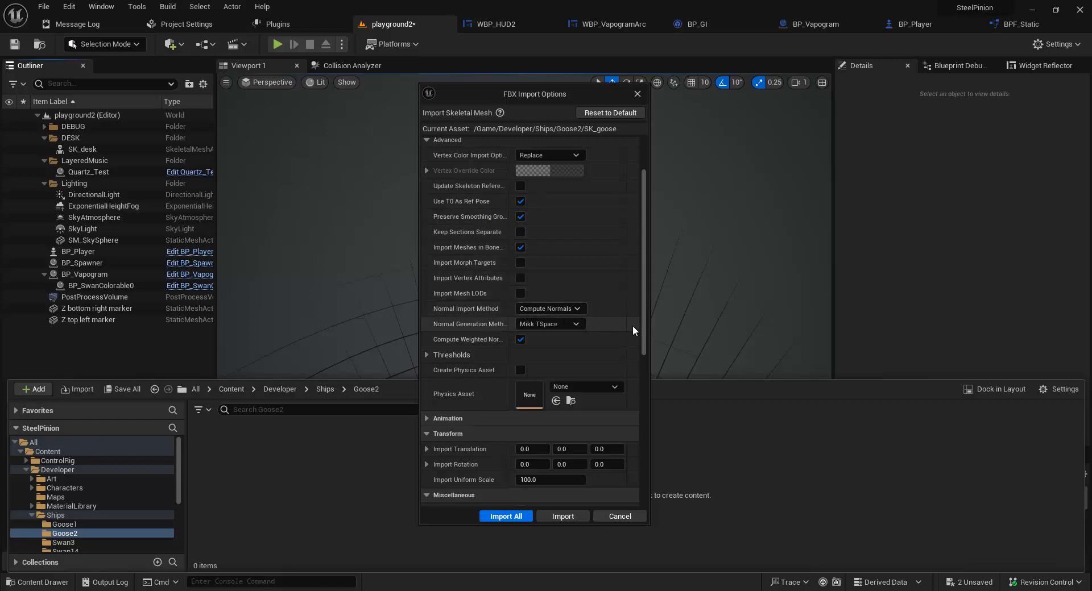
{"action": "scroll", "coordinate": [640, 330], "scroll_direction": "down", "scroll_amount": 2}
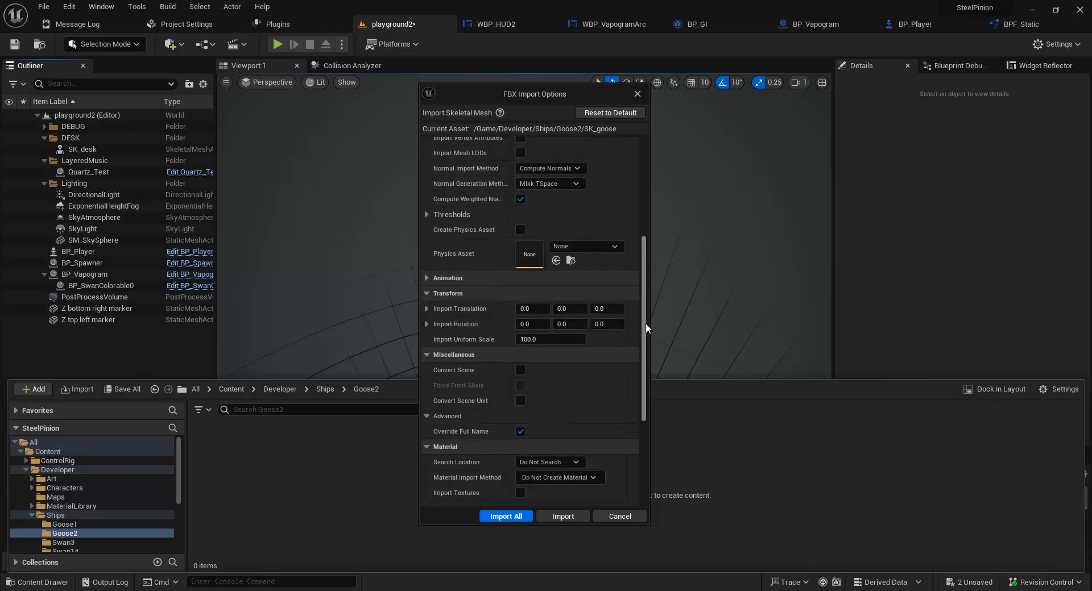
{"action": "scroll", "coordinate": [647, 267], "scroll_direction": "up", "scroll_amount": 2}
{"action": "scroll", "coordinate": [586, 249], "scroll_direction": "up", "scroll_amount": 4}
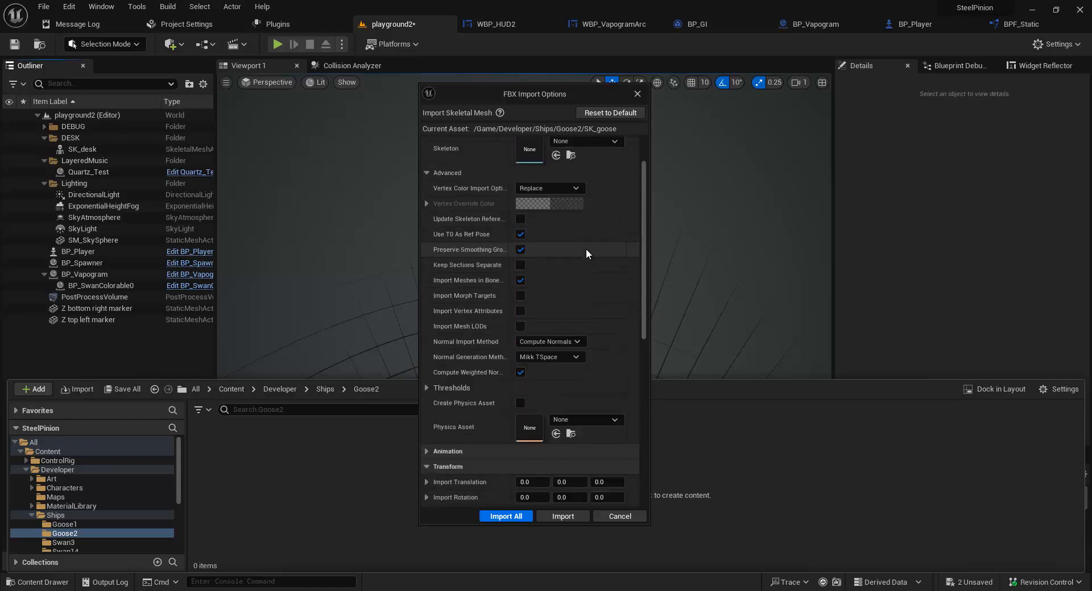
{"action": "scroll", "coordinate": [494, 307], "scroll_direction": "down", "scroll_amount": 4}
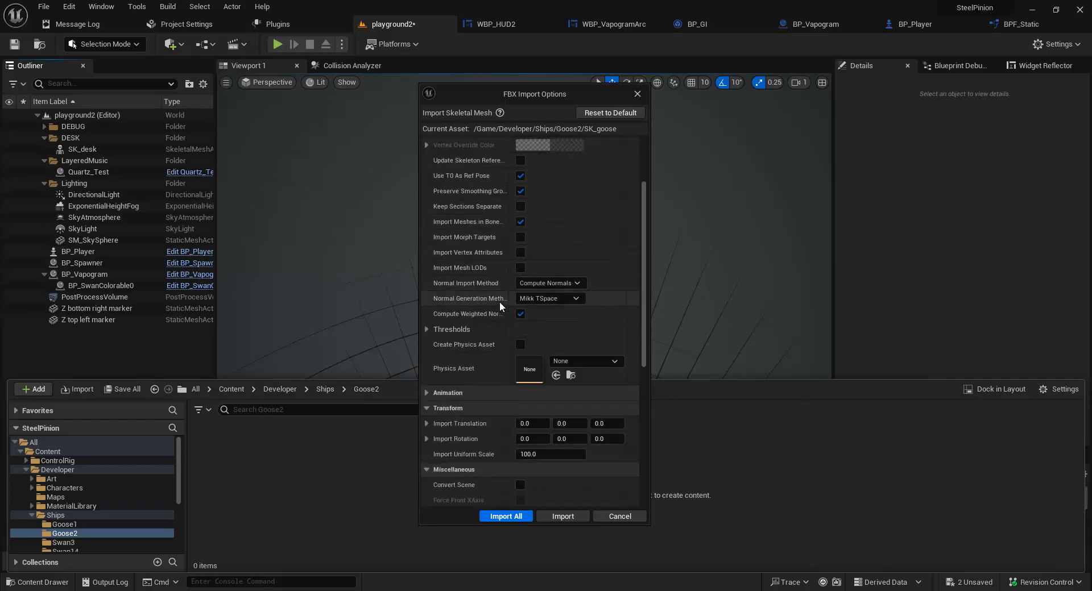
{"action": "scroll", "coordinate": [523, 323], "scroll_direction": "down", "scroll_amount": 2}
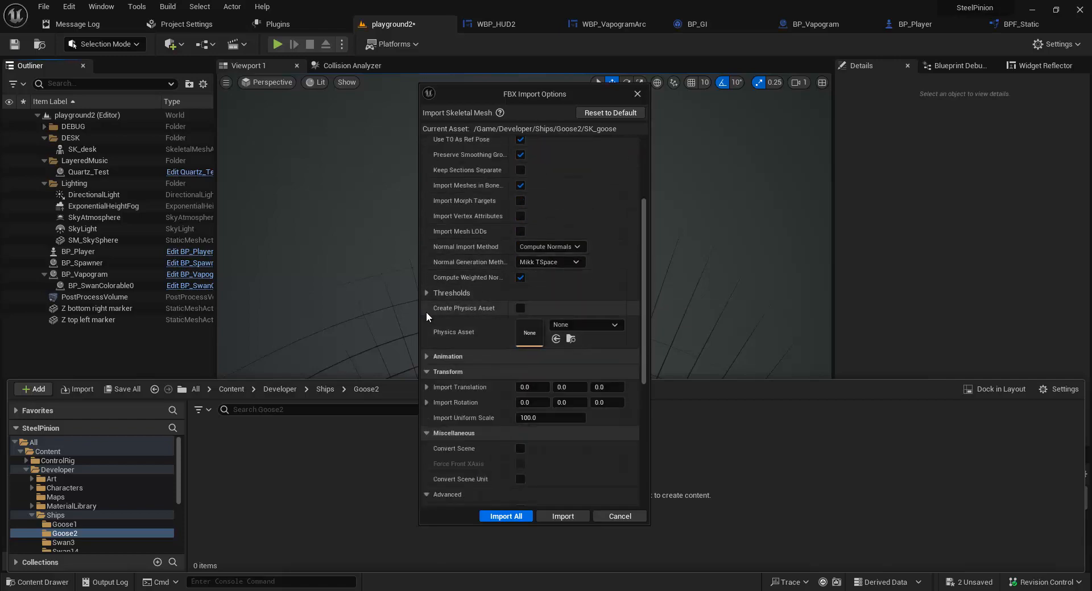
Check the thresholds, transform and animation import options, setting Import Uniform Scale to 1.0
{"action": "left_click", "coordinate": [428, 293]}
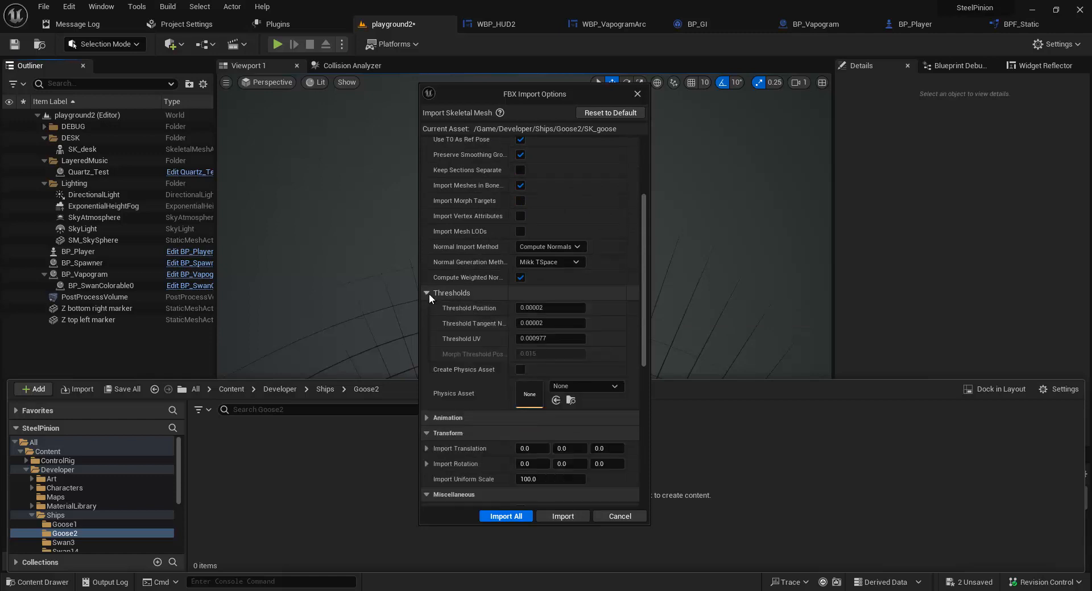
{"action": "left_click", "coordinate": [427, 293]}
{"action": "scroll", "coordinate": [464, 303], "scroll_direction": "down", "scroll_amount": 2}
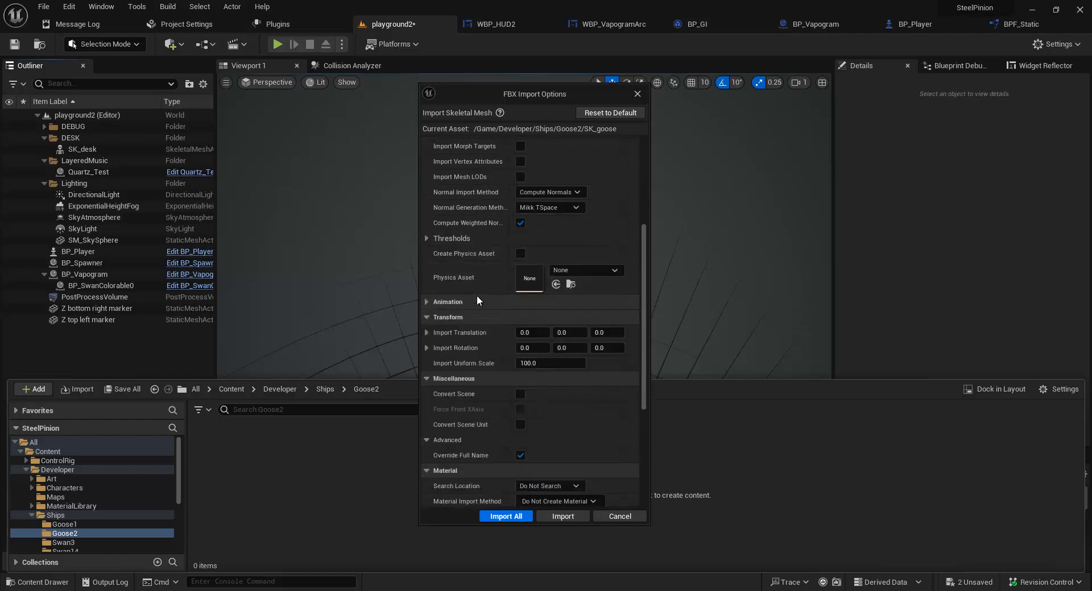
{"action": "scroll", "coordinate": [473, 314], "scroll_direction": "down", "scroll_amount": 2}
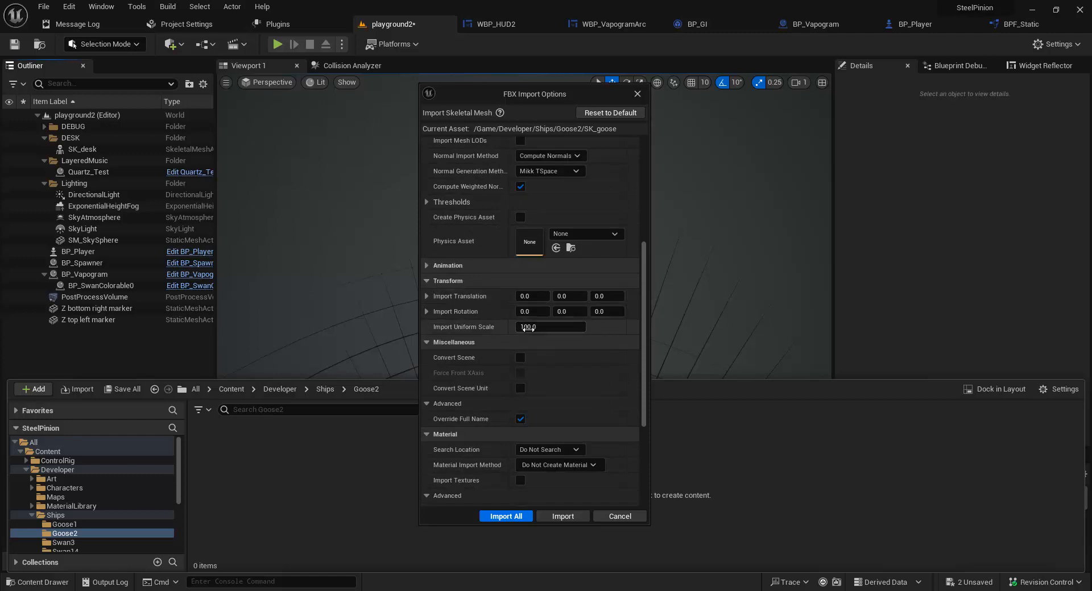
{"action": "left_click", "coordinate": [426, 282]}
{"action": "left_click", "coordinate": [426, 281]}
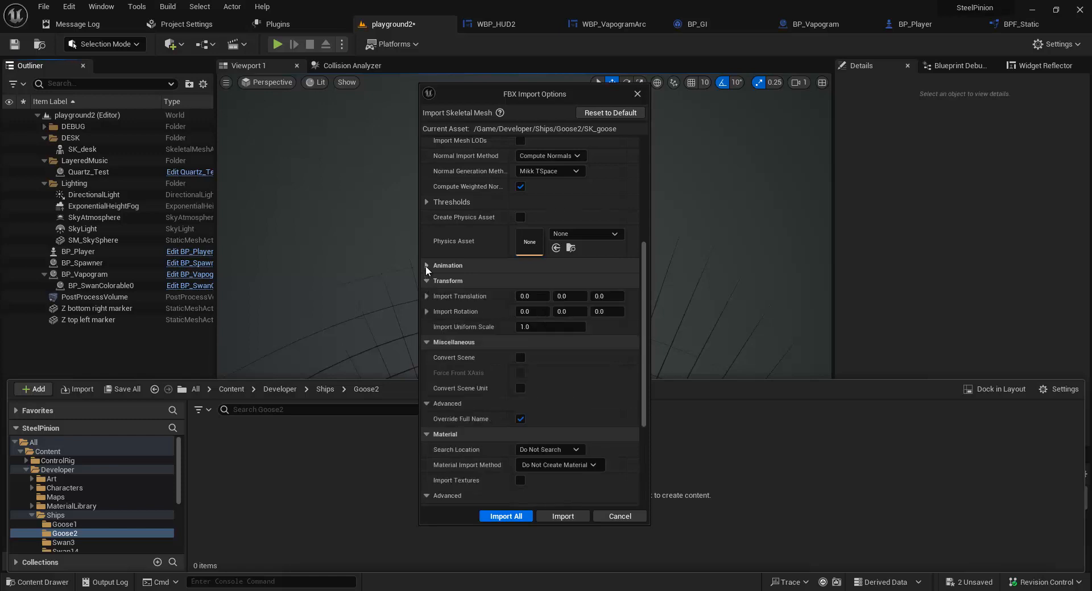
{"action": "left_click", "coordinate": [426, 265]}
{"action": "left_click", "coordinate": [426, 265]}
Review the miscellaneous, material and FBX file information settings and import SK_goose as a skeletal mesh
{"action": "scroll", "coordinate": [479, 351], "scroll_direction": "down", "scroll_amount": 3}
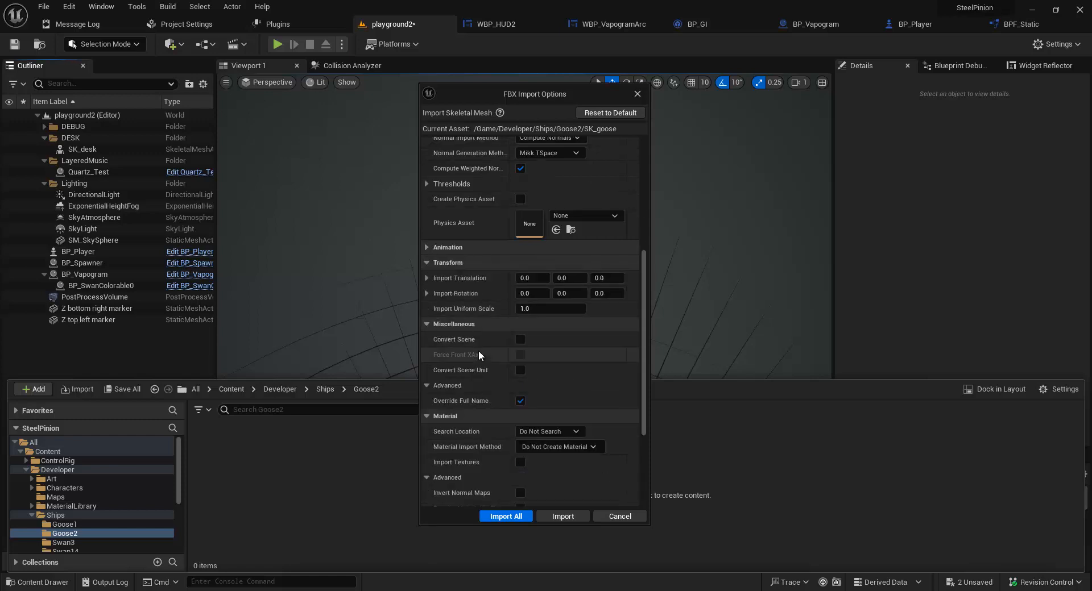
{"action": "scroll", "coordinate": [489, 335], "scroll_direction": "down", "scroll_amount": 1}
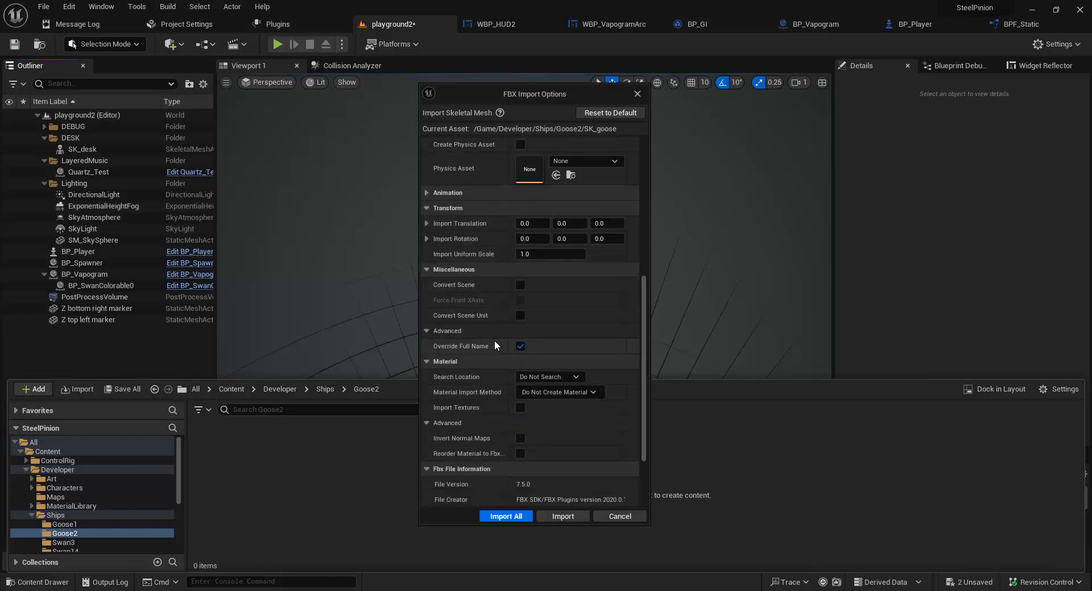
{"action": "scroll", "coordinate": [495, 343], "scroll_direction": "down", "scroll_amount": 1}
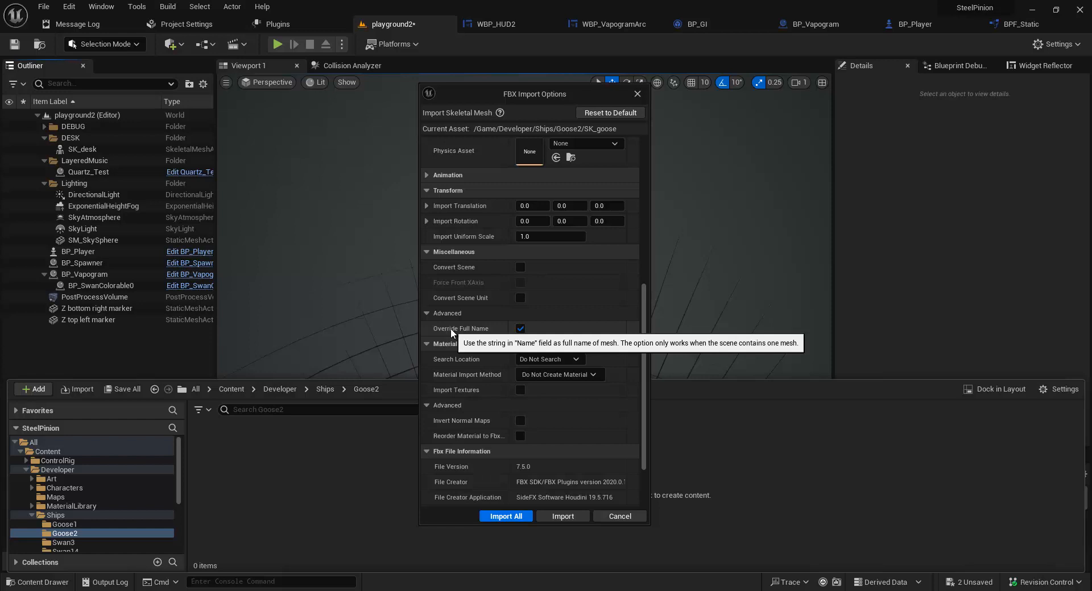
{"action": "scroll", "coordinate": [451, 333], "scroll_direction": "down", "scroll_amount": 1}
{"action": "scroll", "coordinate": [471, 309], "scroll_direction": "down", "scroll_amount": 1}
{"action": "scroll", "coordinate": [469, 353], "scroll_direction": "down", "scroll_amount": 1}
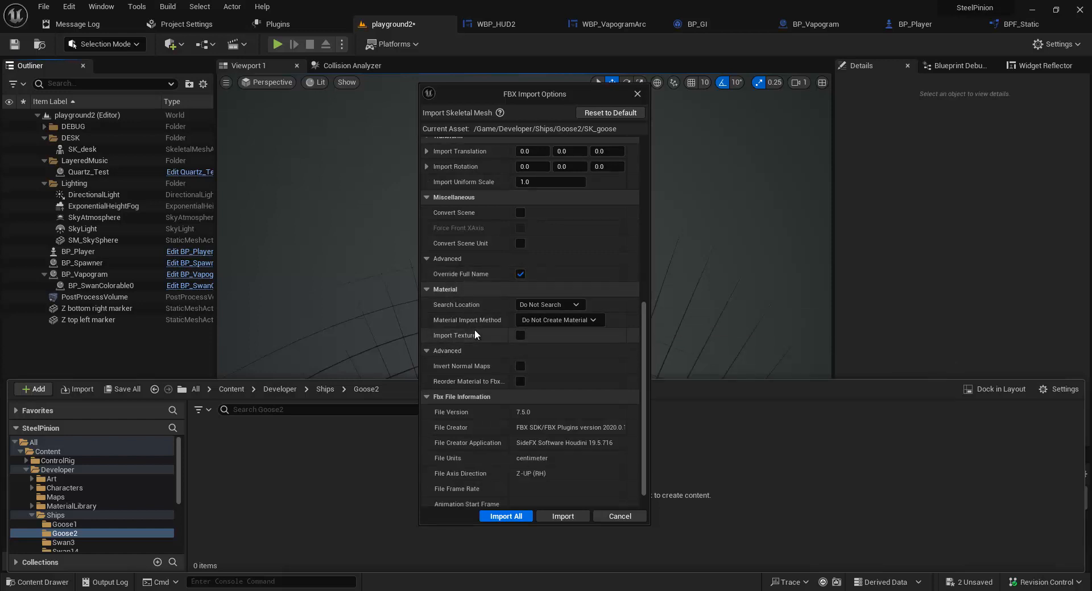
{"action": "scroll", "coordinate": [474, 335], "scroll_direction": "down", "scroll_amount": 1}
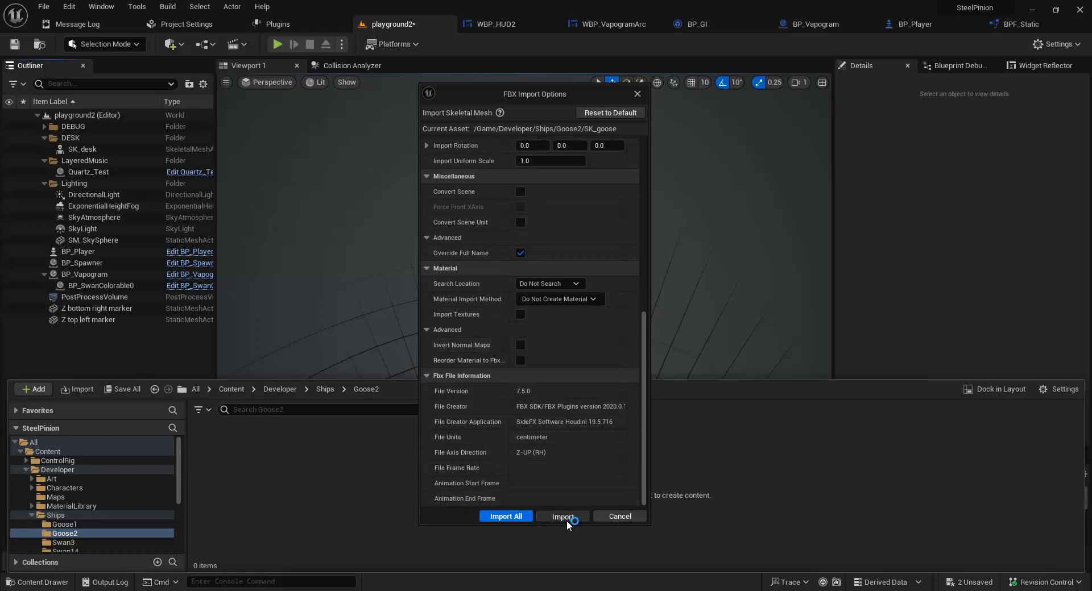
{"action": "left_click", "coordinate": [566, 519]}
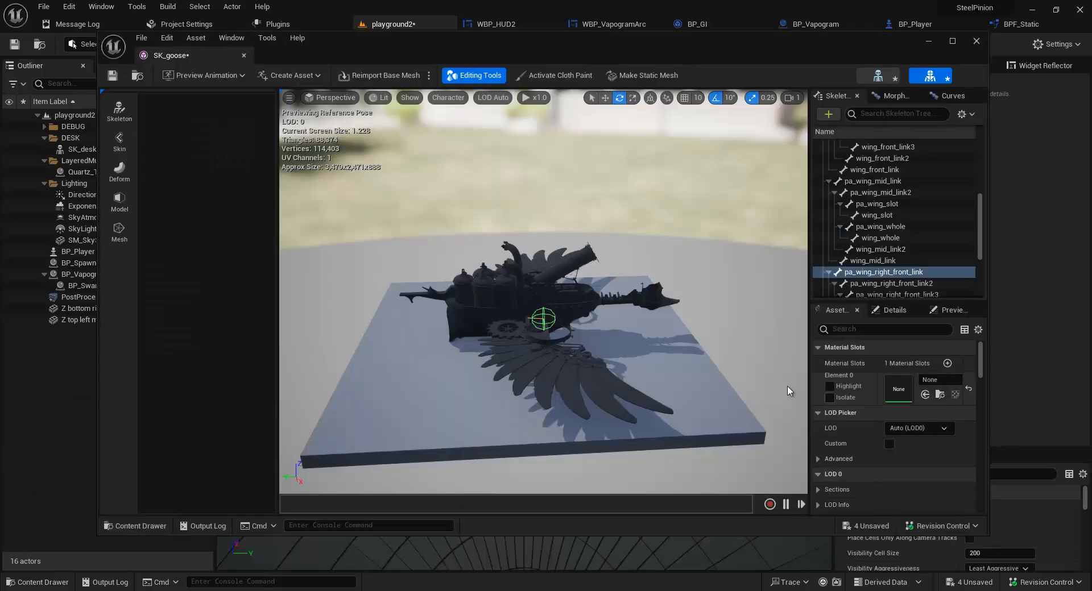
Inspect the pa_hull, hull and pa_gear bones of SK_goose and where they sit on the model
{"action": "scroll", "coordinate": [878, 209], "scroll_direction": "up", "scroll_amount": 5}
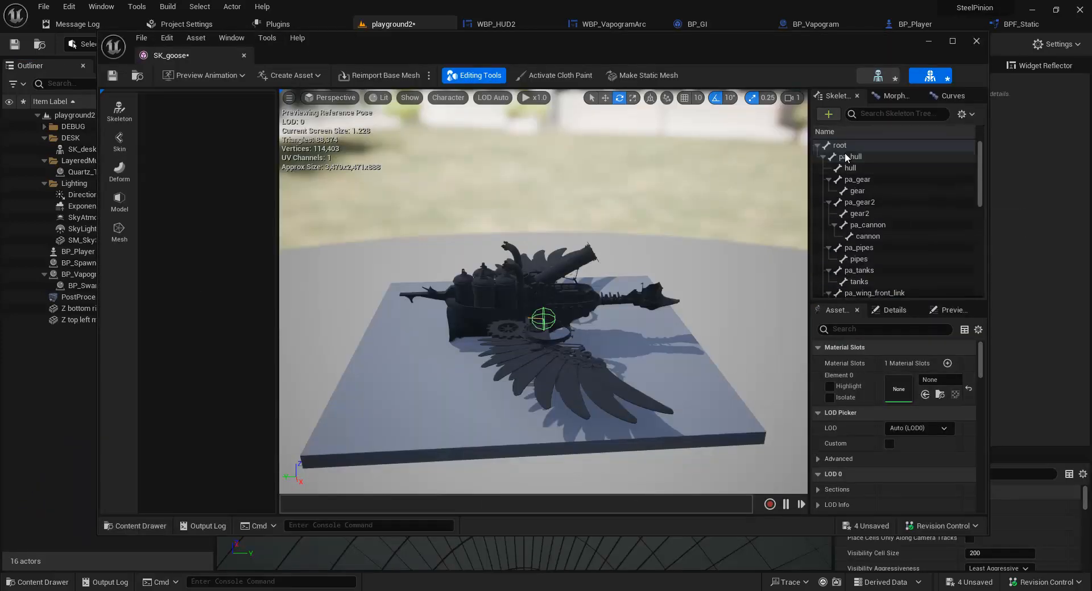
{"action": "left_click", "coordinate": [853, 159]}
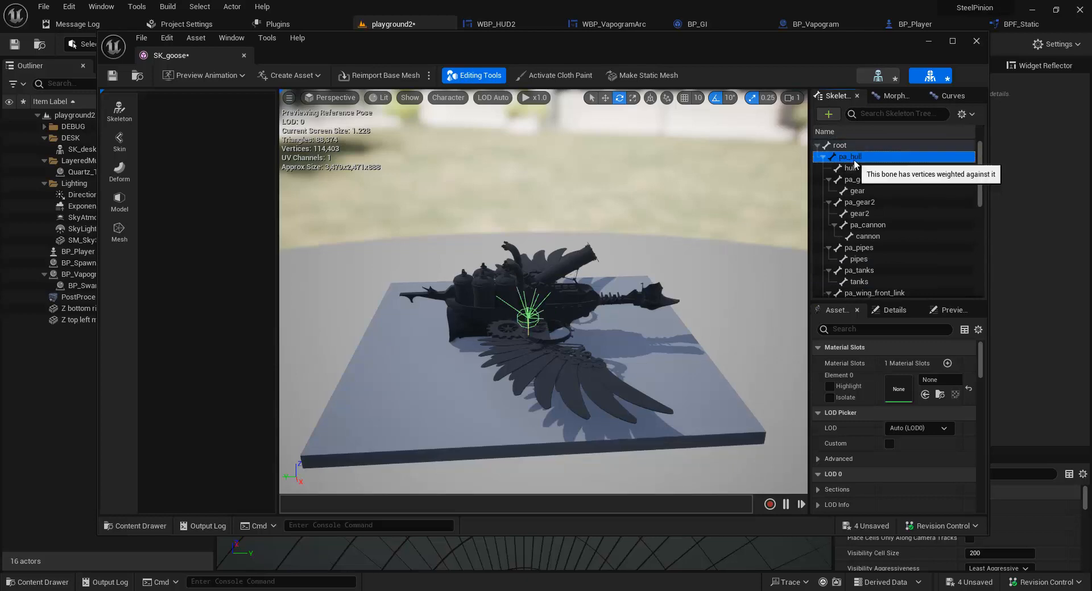
{"action": "left_click", "coordinate": [856, 171]}
{"action": "left_click", "coordinate": [861, 183]}
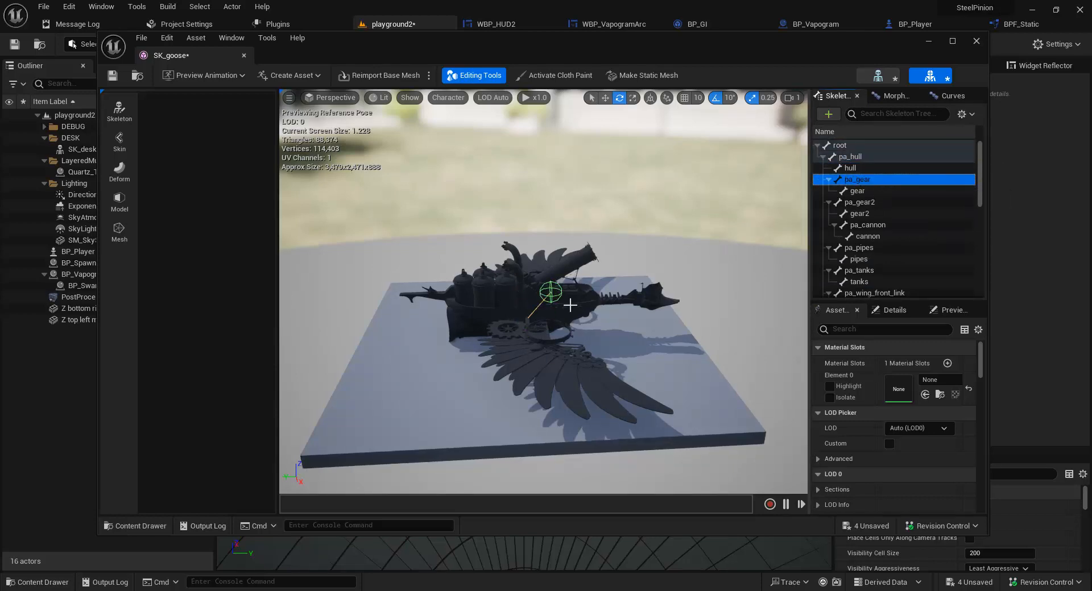
{"action": "left_click_drag", "start_coordinate": [570, 305], "coordinate": [549, 313], "text": "alt"}
{"action": "scroll", "coordinate": [549, 314], "scroll_direction": "up", "scroll_amount": 2}
{"action": "scroll", "coordinate": [548, 314], "scroll_direction": "up", "scroll_amount": 6}
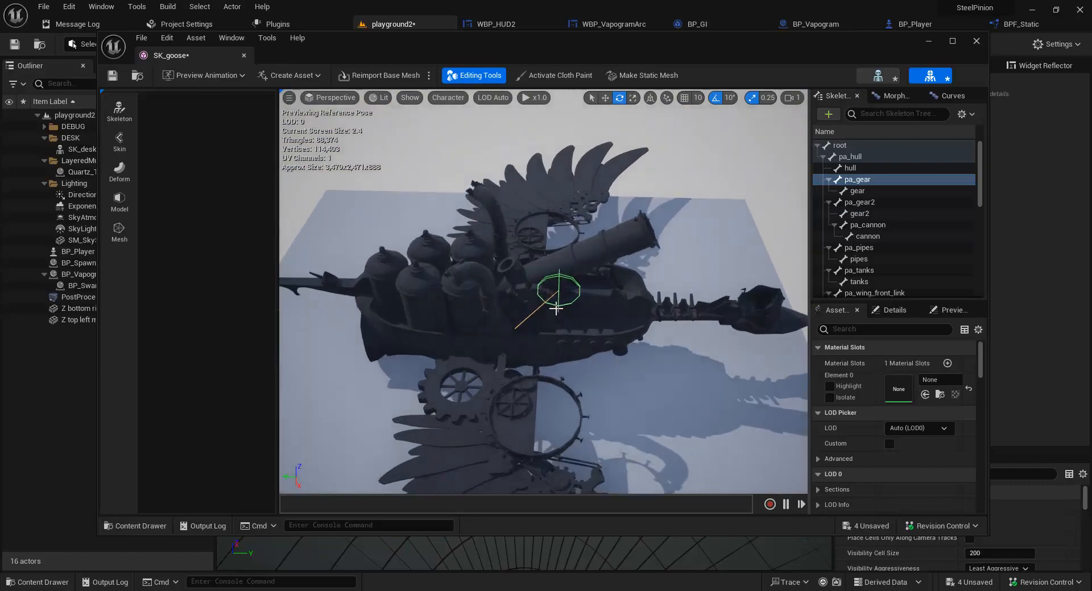
{"action": "left_click_drag", "start_coordinate": [555, 302], "coordinate": [608, 321], "text": "alt"}
{"action": "scroll", "coordinate": [607, 322], "scroll_direction": "down", "scroll_amount": 8}
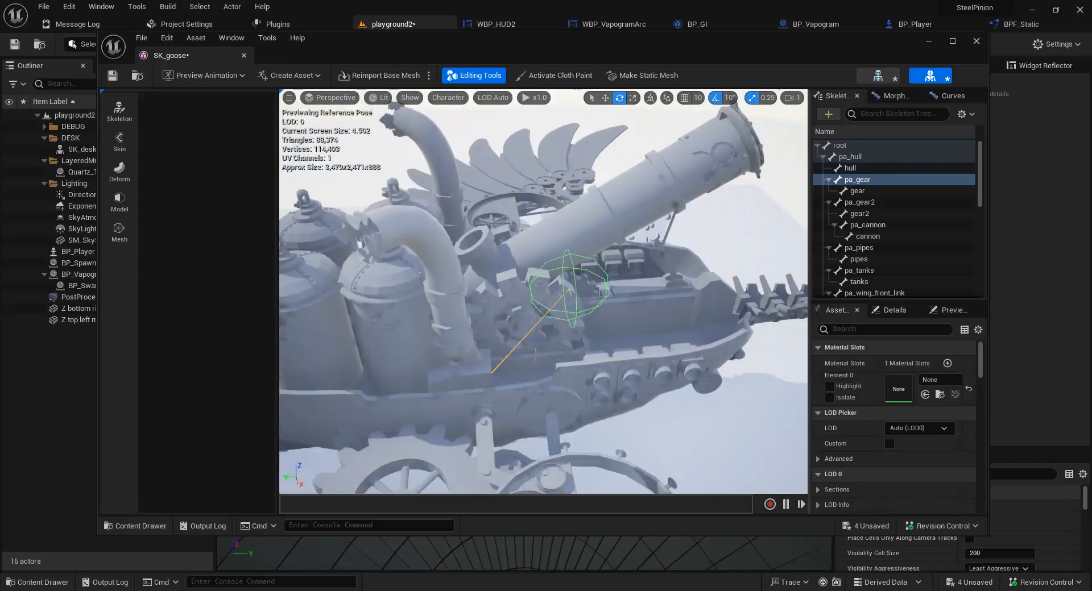
{"action": "mouse_move", "coordinate": [541, 337]}
{"action": "left_mouse_down", "text": "alt"}
{"action": "mouse_move", "coordinate": [489, 334]}
{"action": "mouse_move", "coordinate": [540, 335]}
{"action": "left_mouse_up", "text": "alt"}
Examine the pa_cannon bone's pivot position at the base of the goose's cannon
{"action": "left_click", "coordinate": [868, 225]}
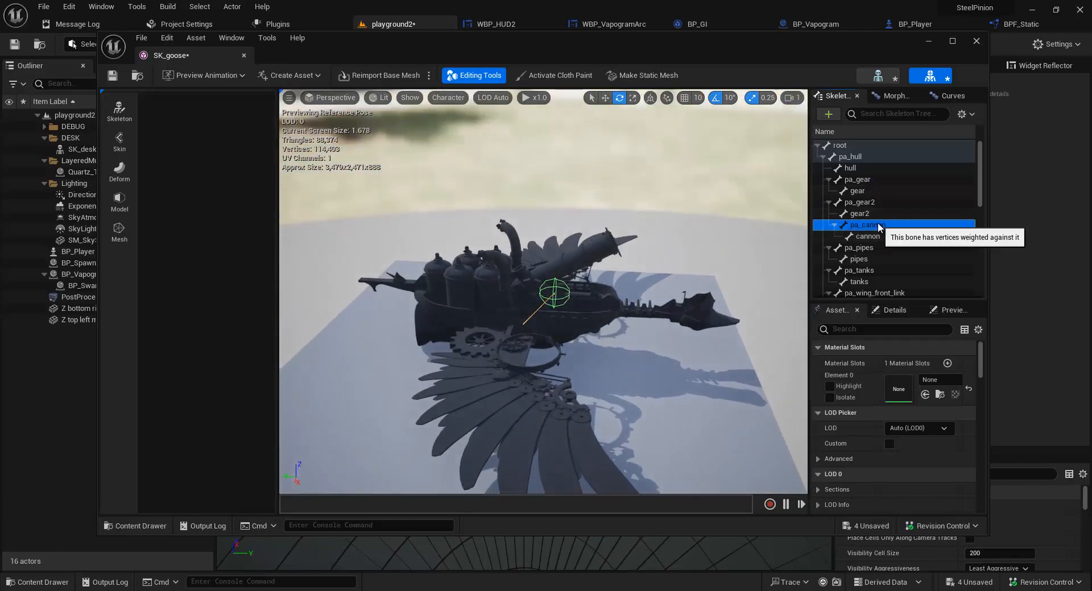
{"action": "scroll", "coordinate": [549, 303], "scroll_direction": "up", "scroll_amount": 1}
{"action": "scroll", "coordinate": [548, 303], "scroll_direction": "up", "scroll_amount": 5}
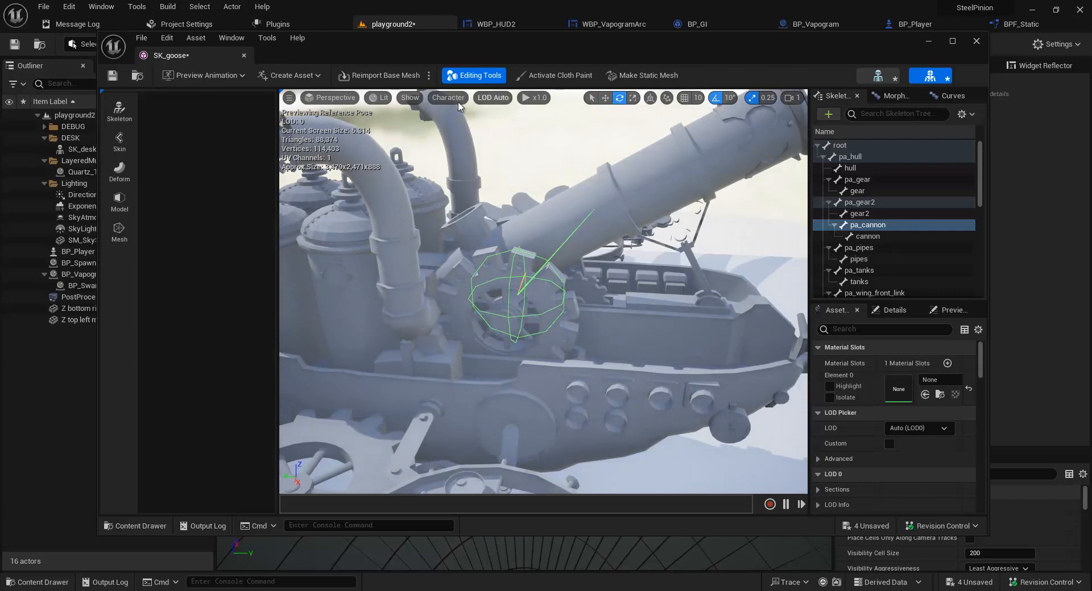
Open the SK_goose_Skeleton asset from the mesh editor and view the cannon area up close
{"action": "left_click", "coordinate": [893, 80]}
{"action": "scroll", "coordinate": [537, 288], "scroll_direction": "up", "scroll_amount": 8}
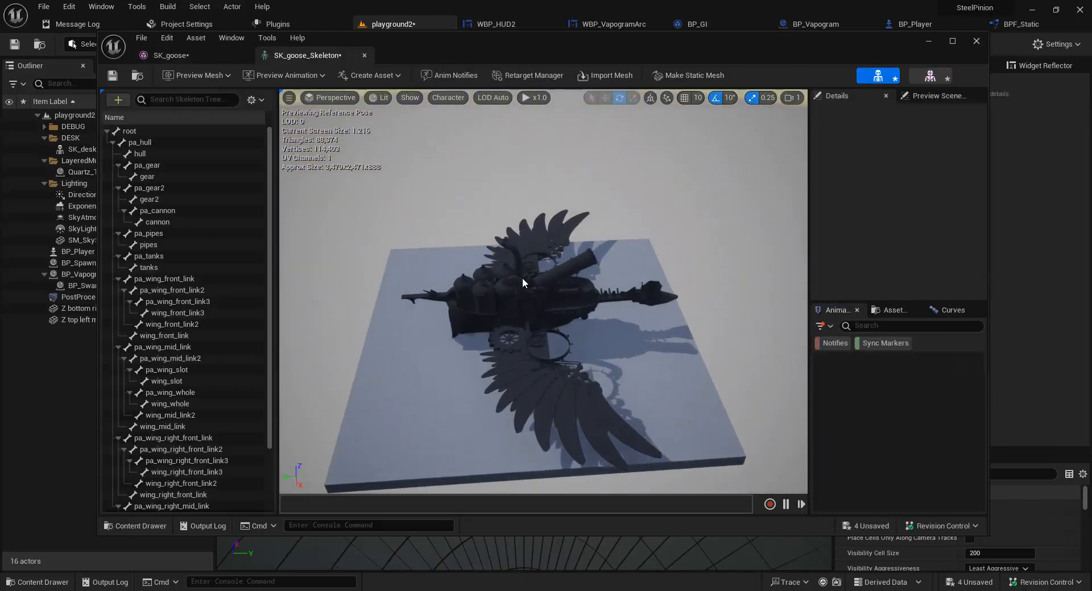
{"action": "left_click_drag", "start_coordinate": [537, 286], "coordinate": [490, 297], "text": "alt"}
Test the cannon's movement by rotating the pa_cannon bone to -20° about X, and reset its rotation
{"action": "left_click", "coordinate": [172, 211]}
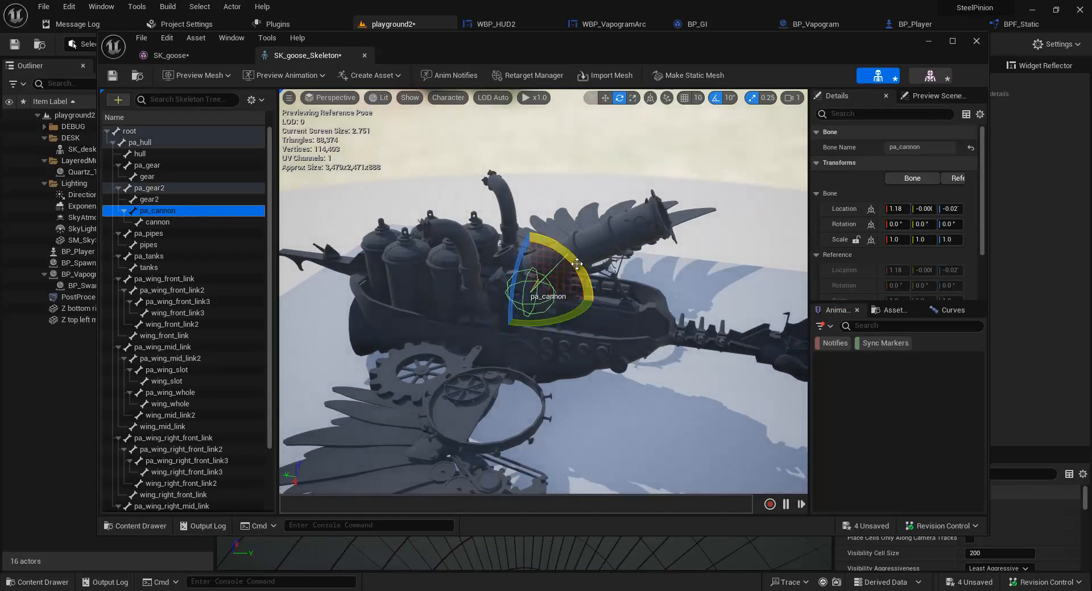
{"action": "mouse_move", "coordinate": [577, 266]}
{"action": "left_mouse_down"}
{"action": "mouse_move", "coordinate": [602, 287]}
{"action": "mouse_move", "coordinate": [559, 261]}
{"action": "mouse_move", "coordinate": [583, 283]}
{"action": "left_mouse_up"}
{"action": "left_click_drag", "start_coordinate": [562, 324], "coordinate": [557, 353], "text": "alt"}
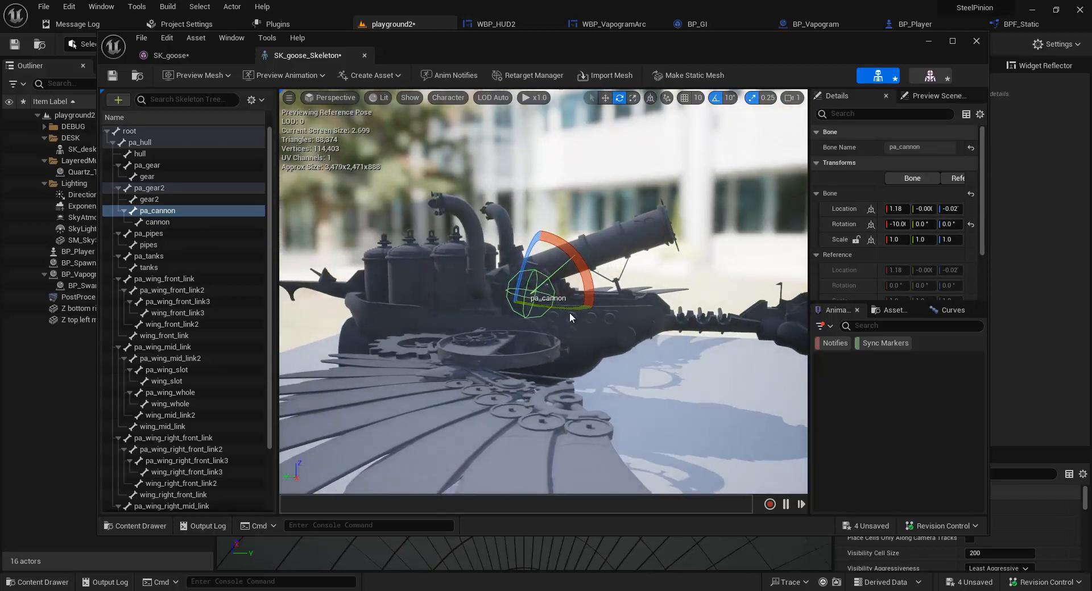
{"action": "left_click_drag", "start_coordinate": [584, 270], "coordinate": [591, 281]}
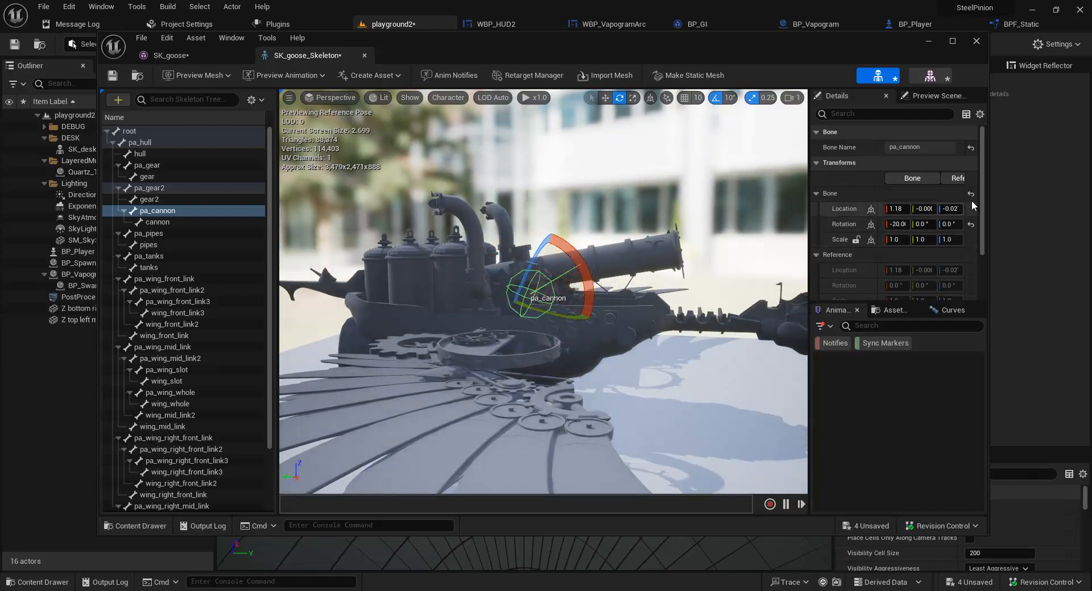
{"action": "left_click", "coordinate": [971, 226]}
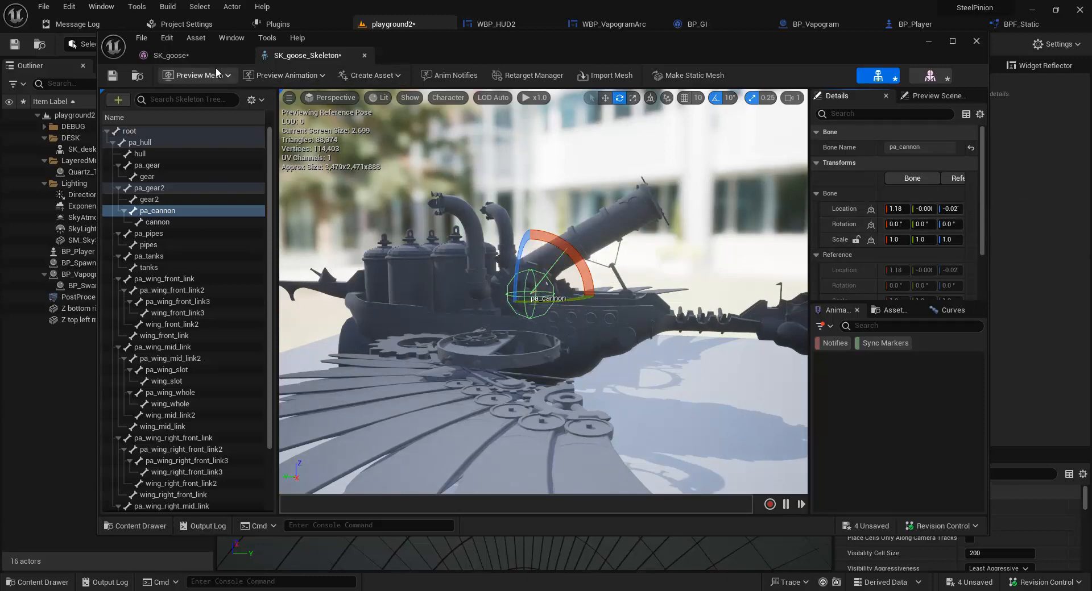
Close the SK_goose mesh and skeleton editors and bring up the Goose2 folder's assets
{"action": "left_click", "coordinate": [244, 56]}
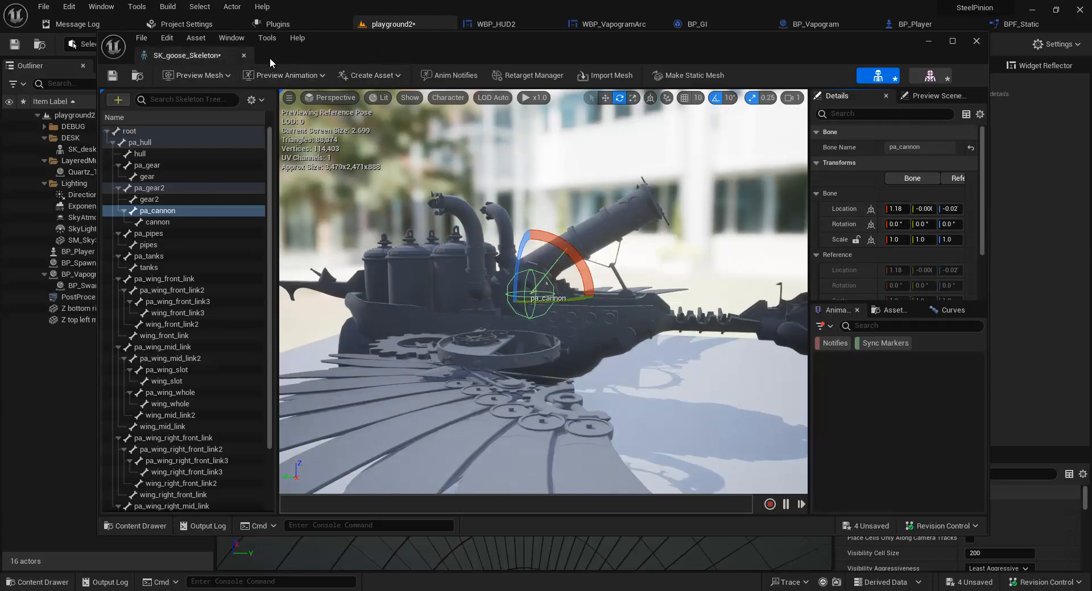
{"action": "left_click", "coordinate": [244, 55]}
{"action": "key", "text": "ctrl+space"}
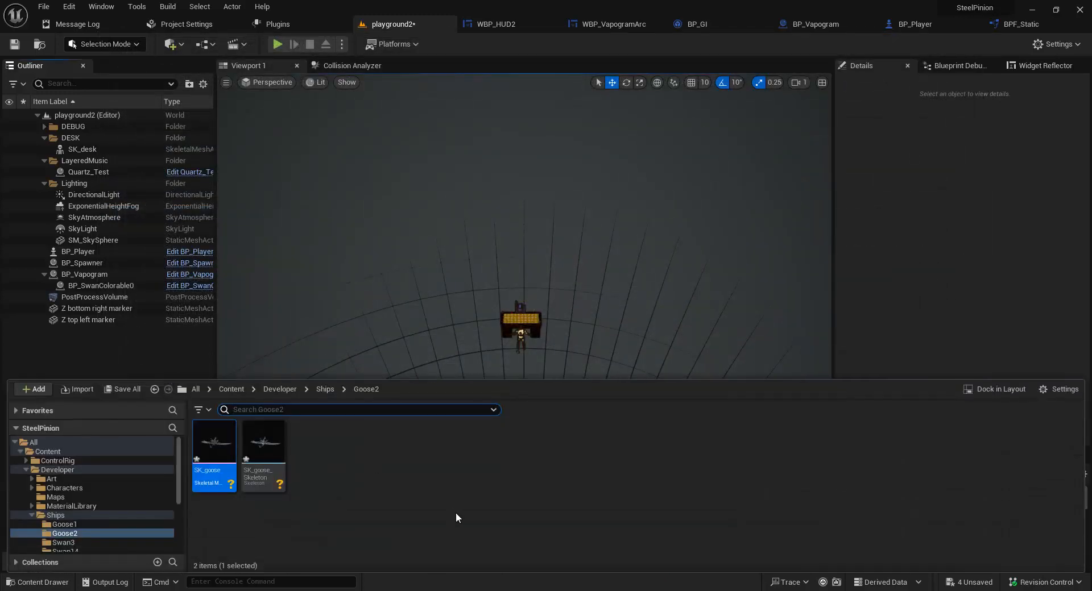